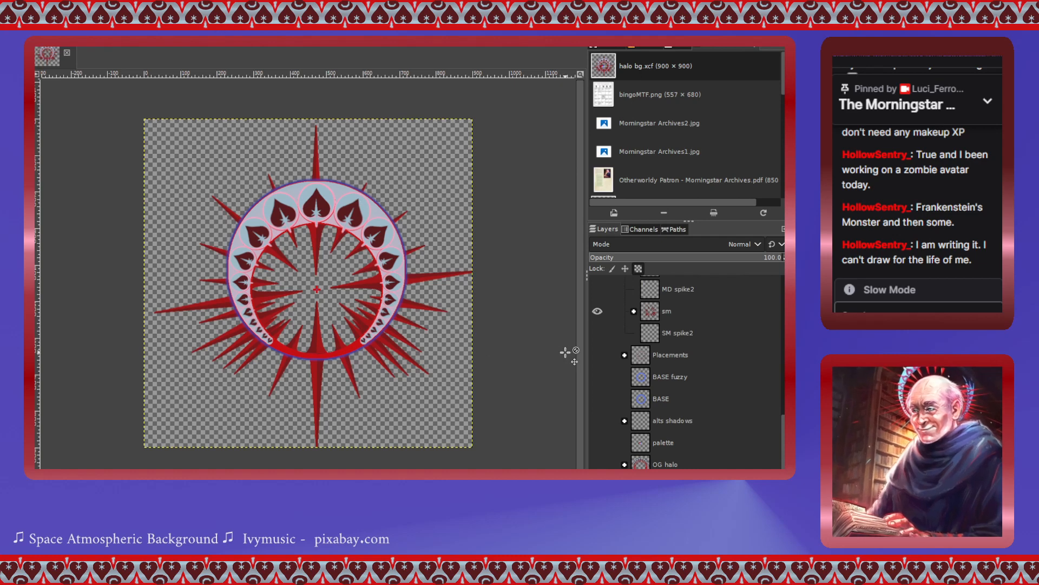
- Expand the sm layer group and nudge the spikes on SM spike final copy #15 and copy #12 slightly leftward
{"action": "left_click", "coordinate": [634, 312]}
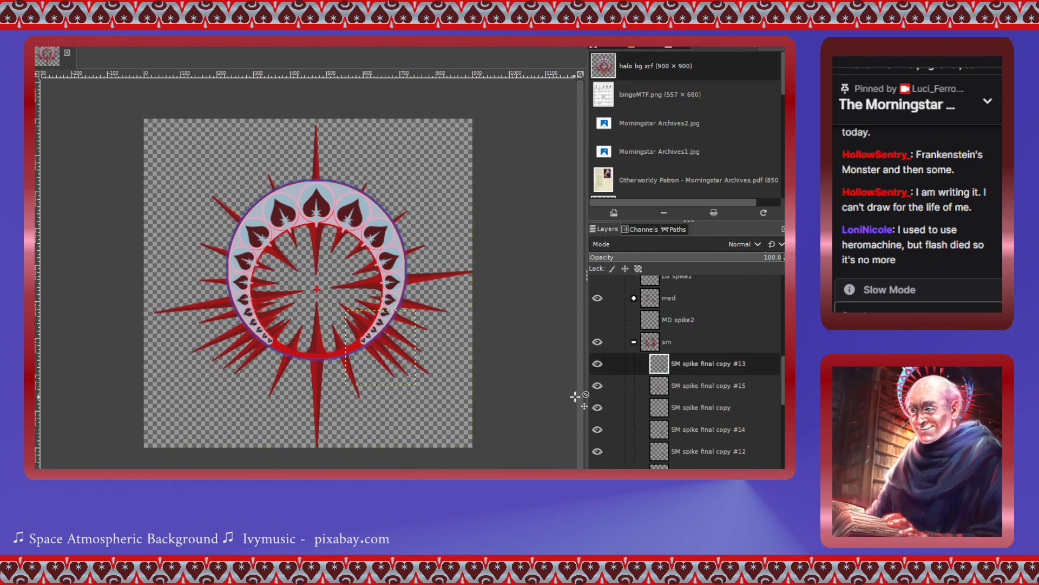
{"action": "left_click", "coordinate": [662, 386]}
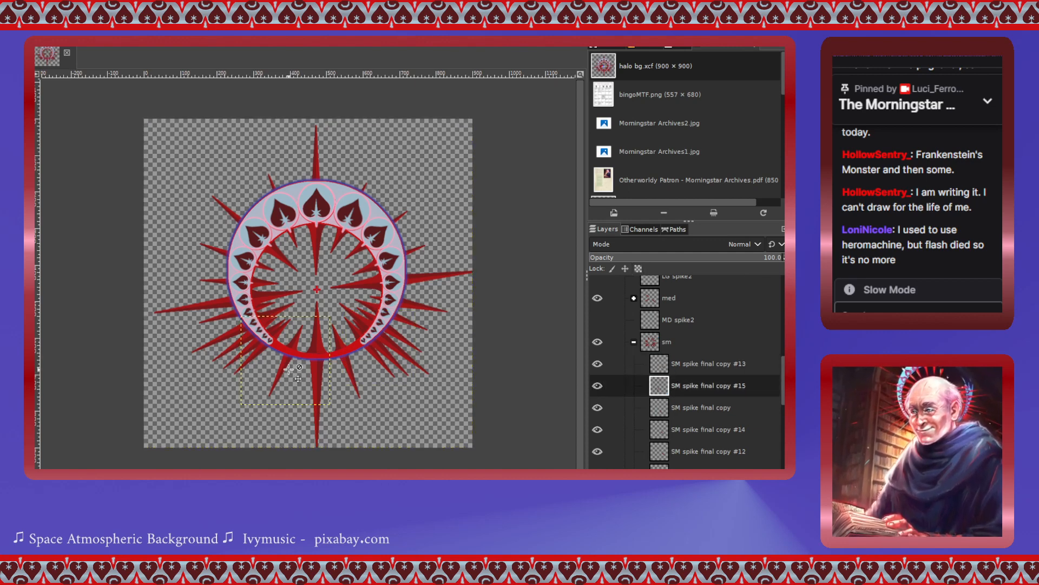
{"action": "left_click_drag", "start_coordinate": [287, 364], "coordinate": [283, 368]}
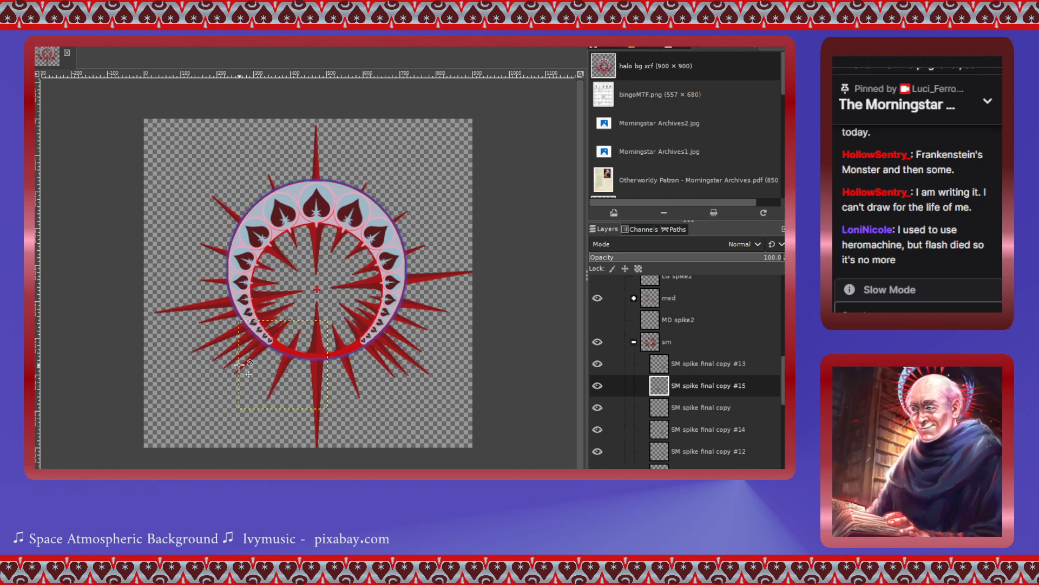
{"action": "left_click", "coordinate": [665, 412]}
{"action": "left_click", "coordinate": [664, 452]}
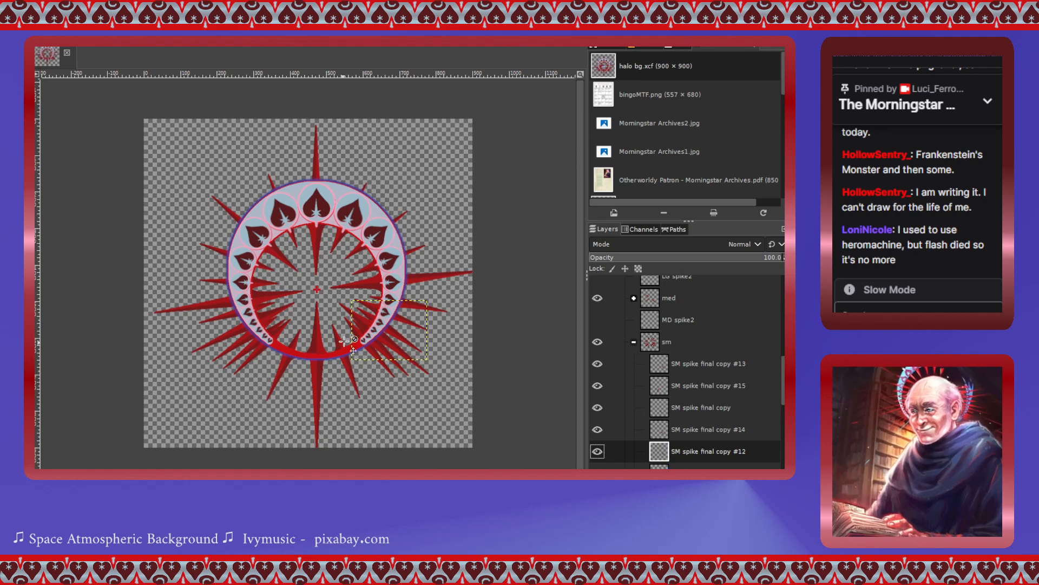
{"action": "left_click_drag", "start_coordinate": [393, 332], "coordinate": [391, 332]}
- Move the spike on SM spike final copy #8 outward from the halo, toward its upper right
{"action": "scroll", "coordinate": [676, 422], "scroll_direction": "down", "scroll_amount": 3}
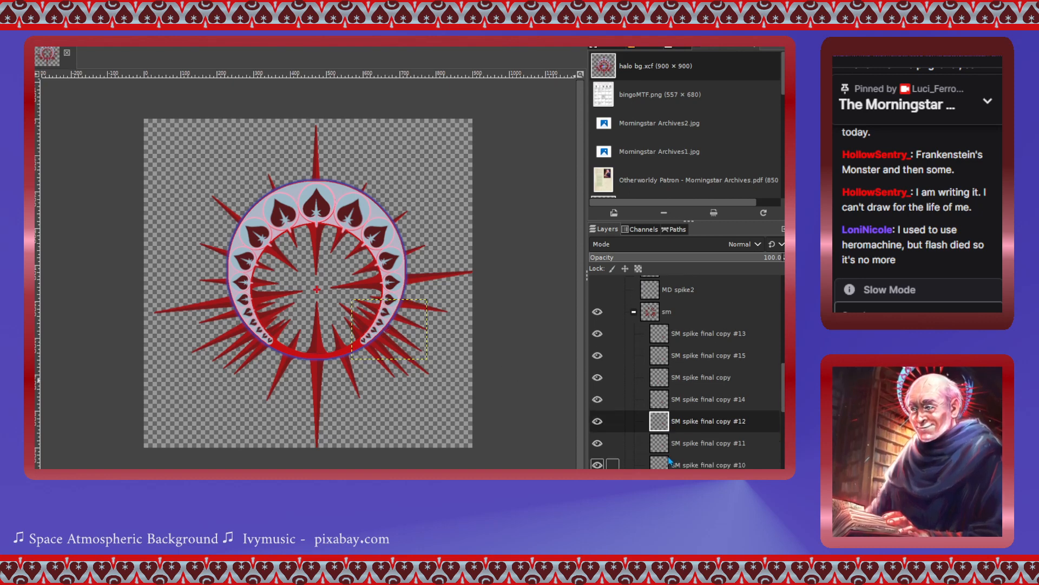
{"action": "left_click", "coordinate": [669, 428]}
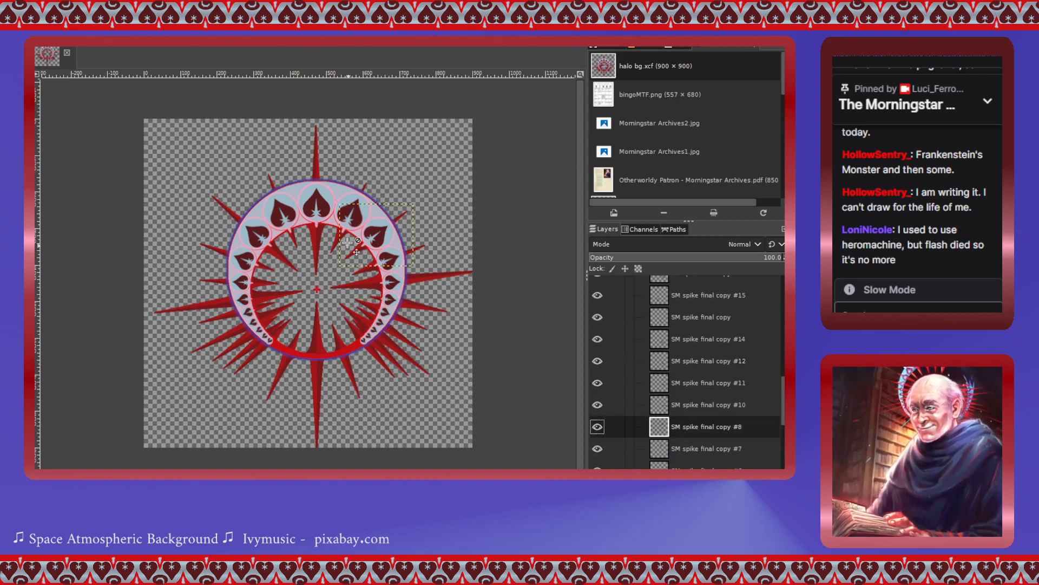
{"action": "left_click_drag", "start_coordinate": [358, 249], "coordinate": [369, 240]}
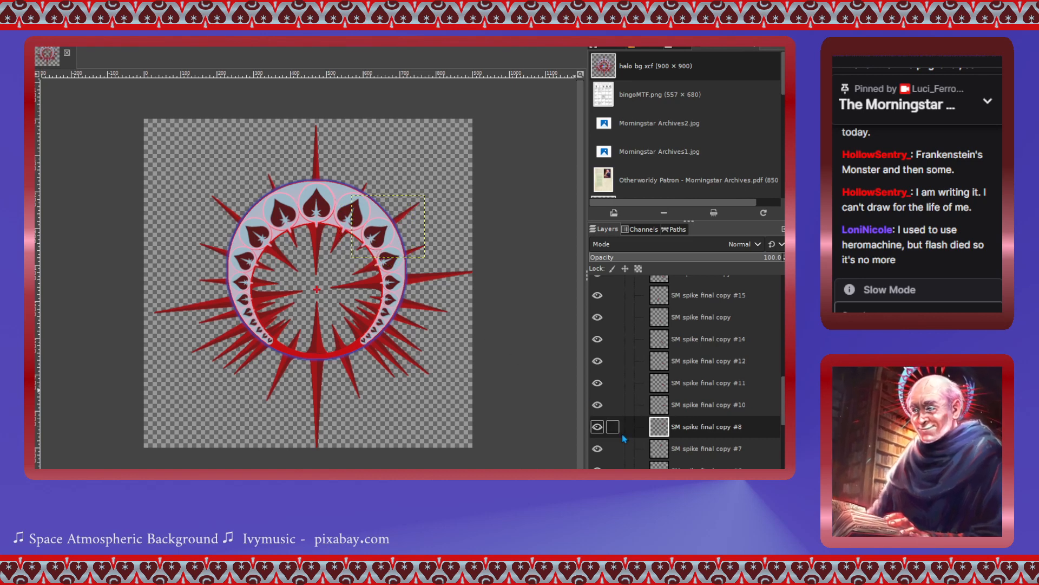
- Shift SM spike final copy #1 slightly inward and SM spike final copy #2 outward along the halo's left side
{"action": "scroll", "coordinate": [643, 433], "scroll_direction": "down", "scroll_amount": 2}
{"action": "left_click", "coordinate": [659, 391]}
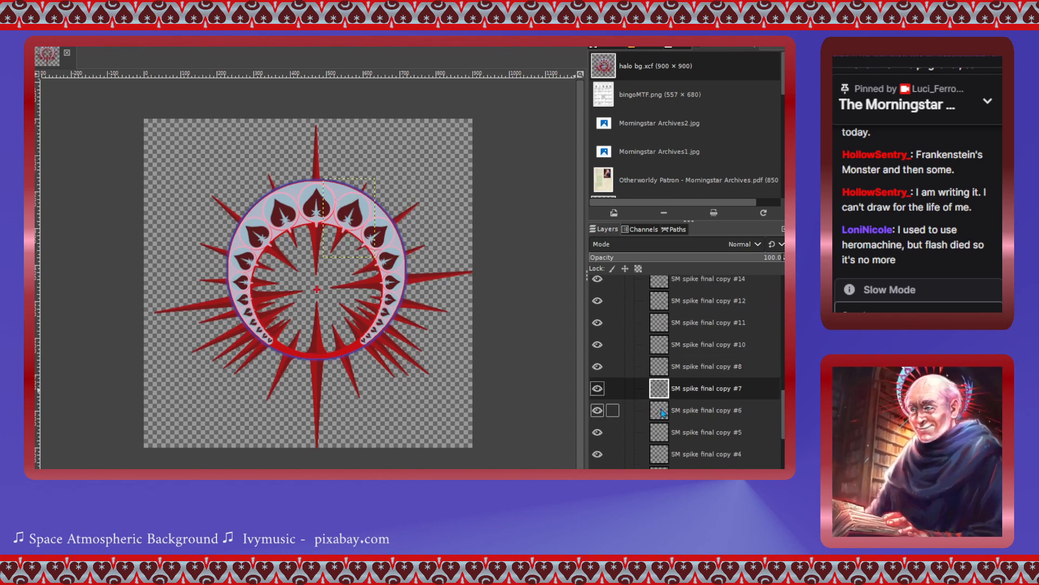
{"action": "left_click", "coordinate": [665, 455]}
{"action": "left_click", "coordinate": [663, 475]}
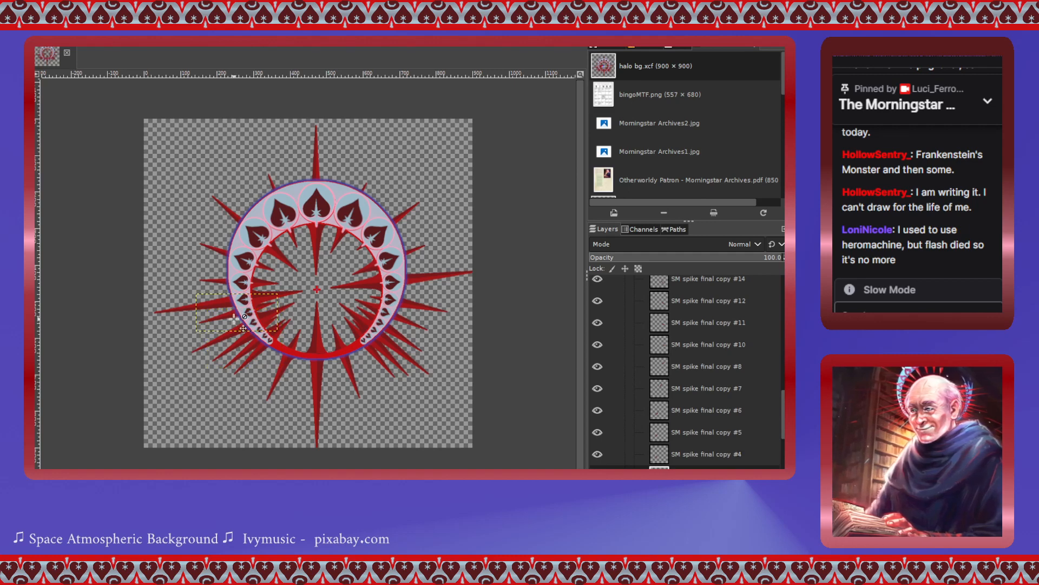
{"action": "scroll", "coordinate": [643, 398], "scroll_direction": "down", "scroll_amount": 3}
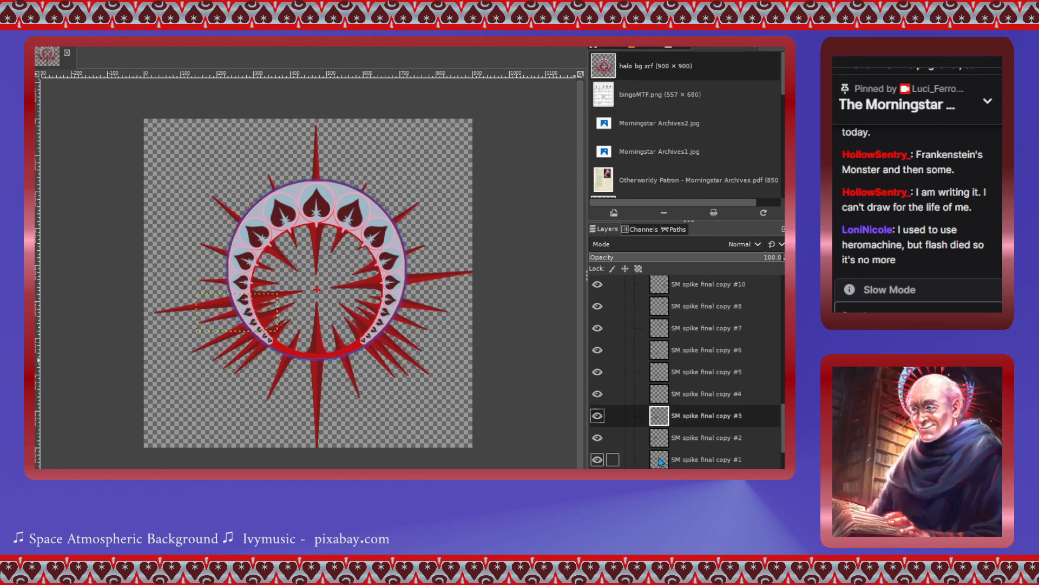
{"action": "left_click", "coordinate": [660, 459]}
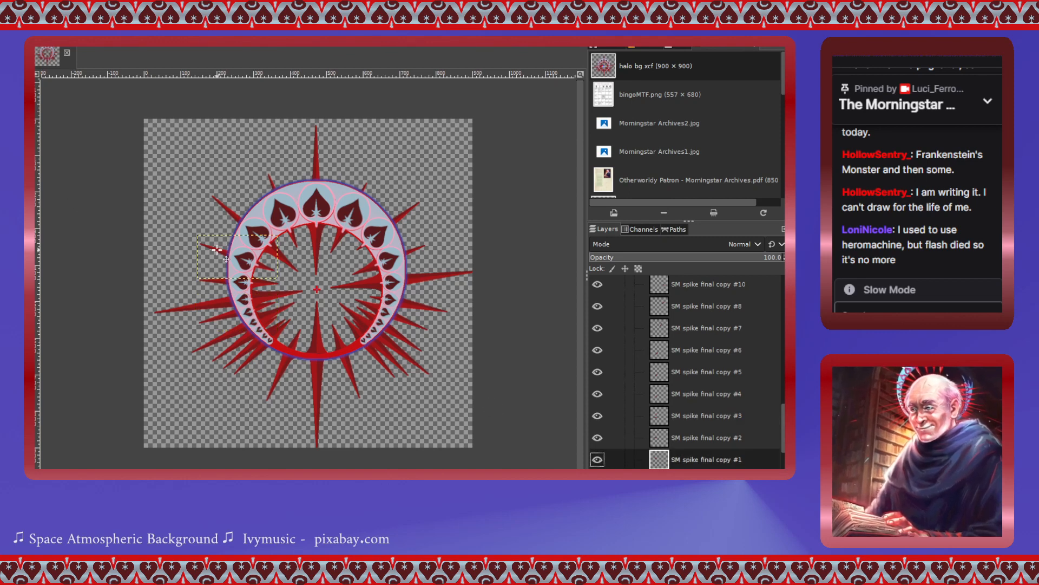
{"action": "left_click_drag", "start_coordinate": [217, 251], "coordinate": [224, 254]}
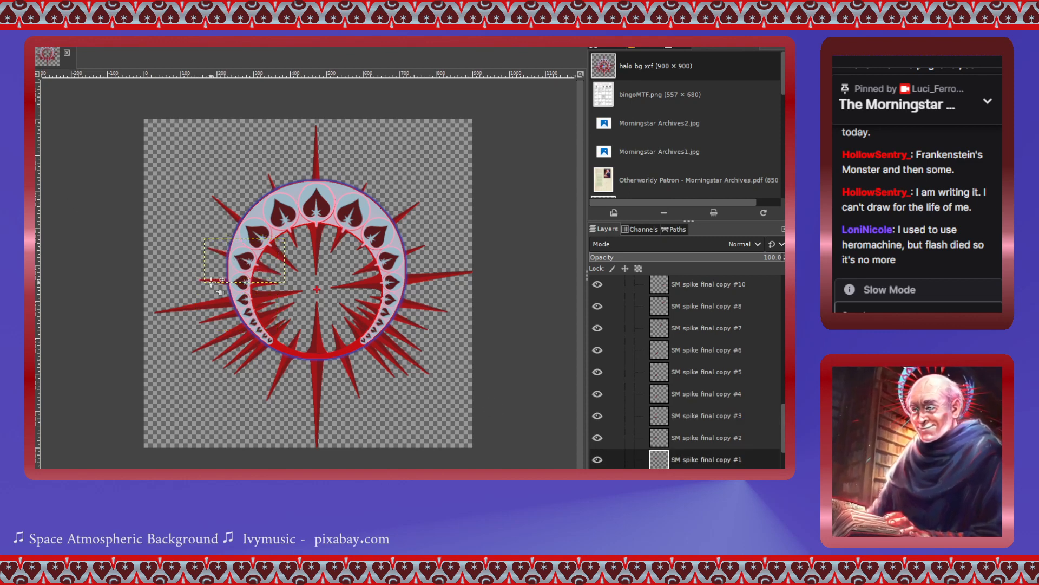
{"action": "left_click", "coordinate": [671, 443]}
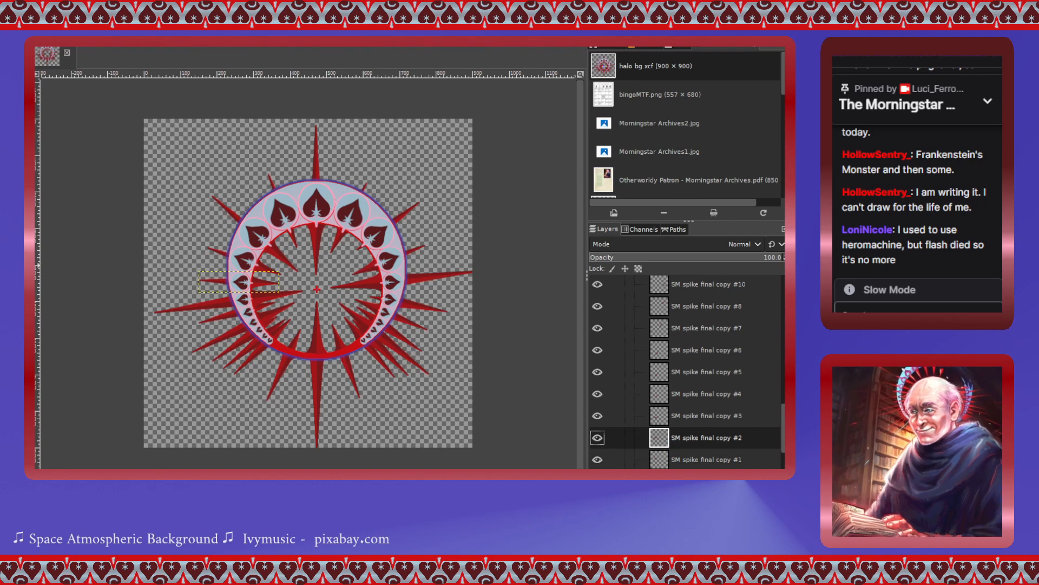
{"action": "left_click_drag", "start_coordinate": [225, 279], "coordinate": [212, 281]}
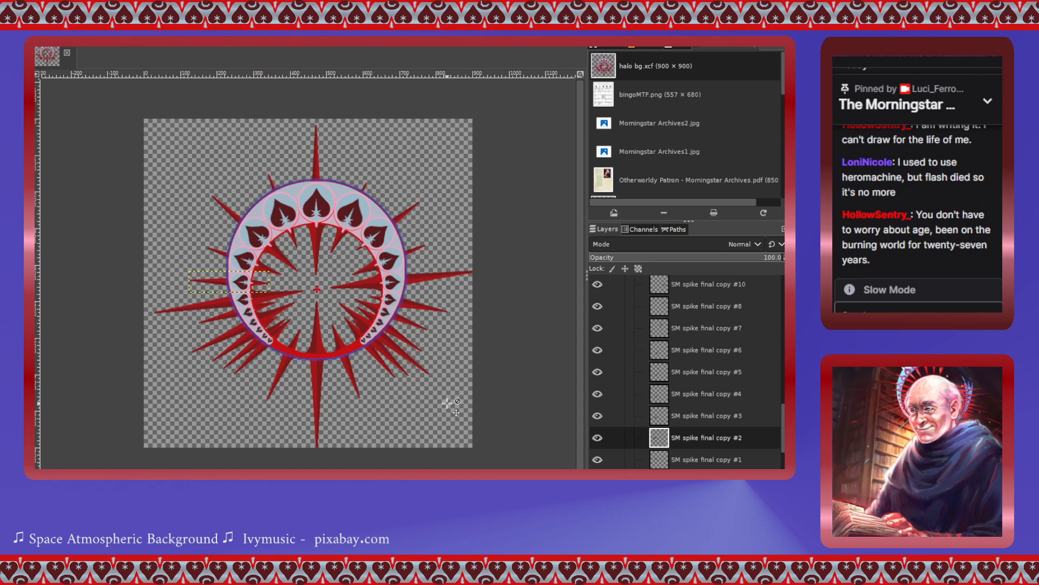
- Collapse the sm and Spike Pieces layer groups, briefly showing the Placements group to check it
{"action": "scroll", "coordinate": [648, 368], "scroll_direction": "up", "scroll_amount": 5}
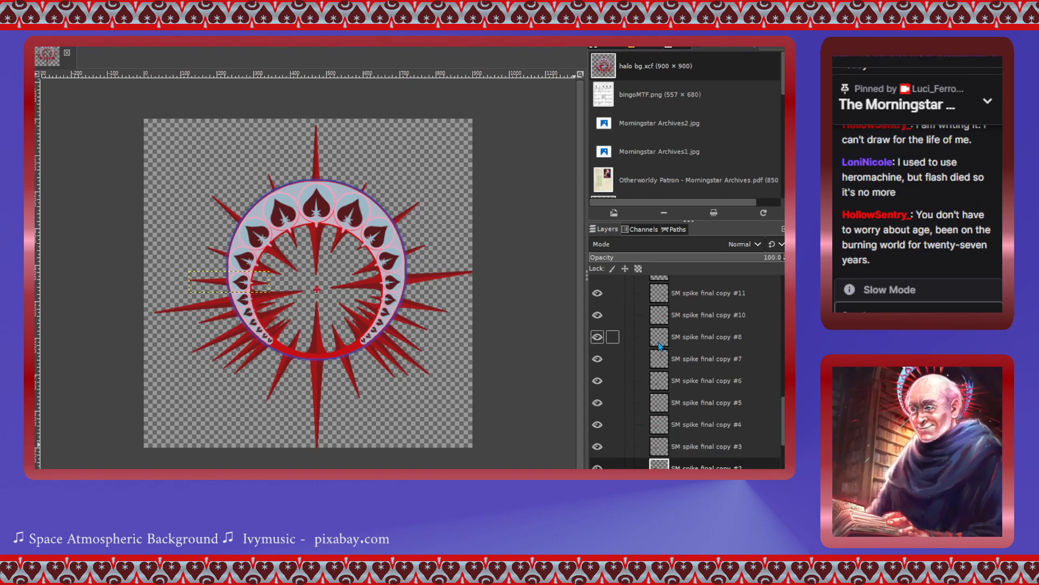
{"action": "scroll", "coordinate": [648, 371], "scroll_direction": "up", "scroll_amount": 3}
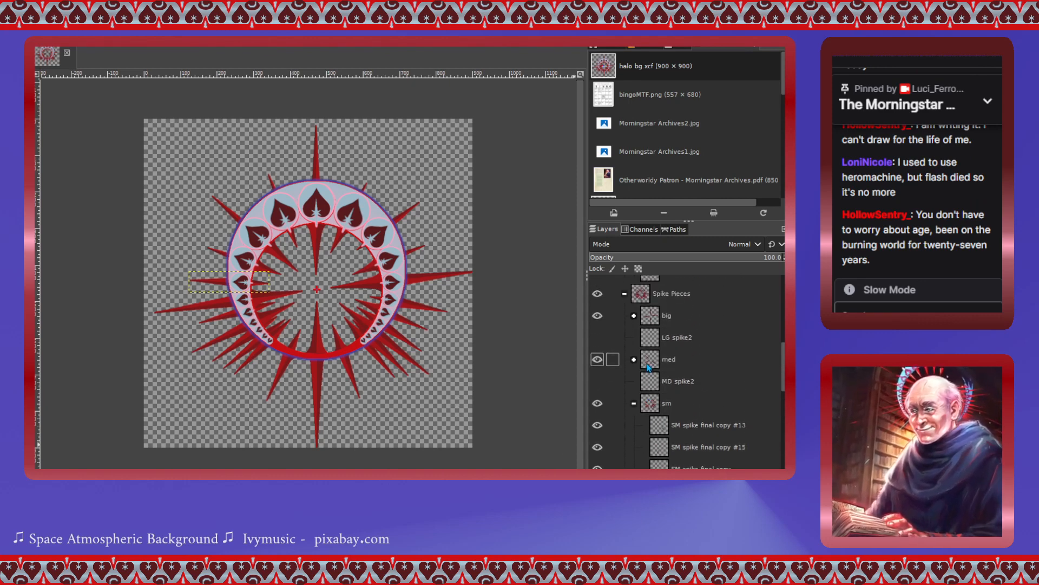
{"action": "left_click", "coordinate": [634, 403]}
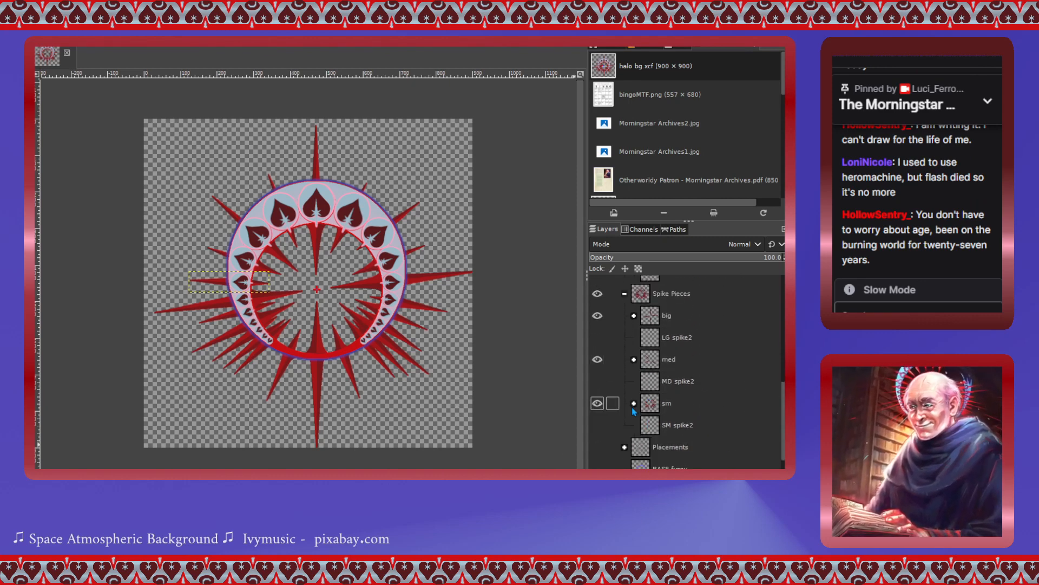
{"action": "left_click", "coordinate": [625, 447]}
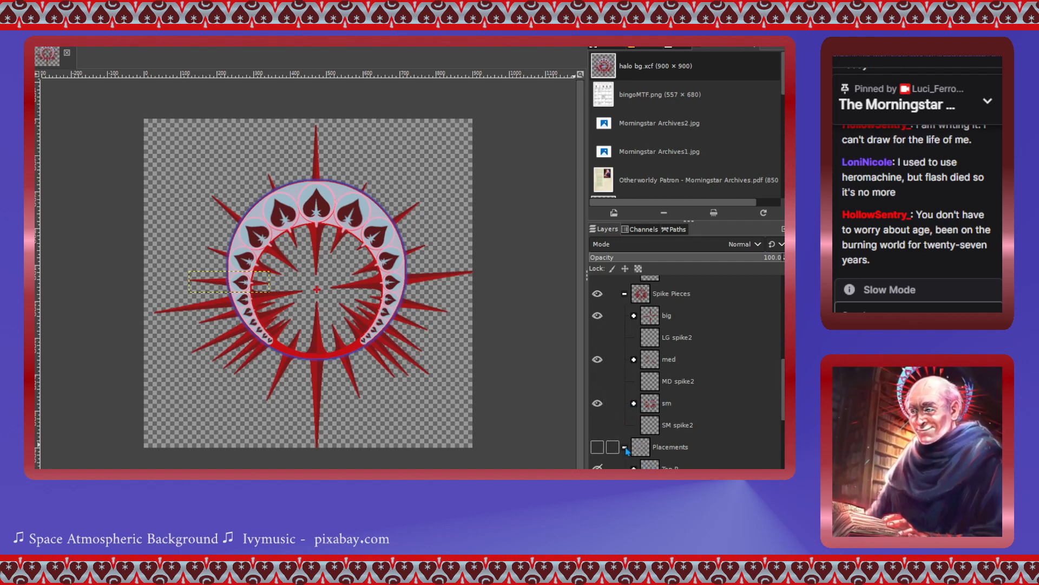
{"action": "left_click", "coordinate": [625, 448]}
{"action": "left_click", "coordinate": [598, 447]}
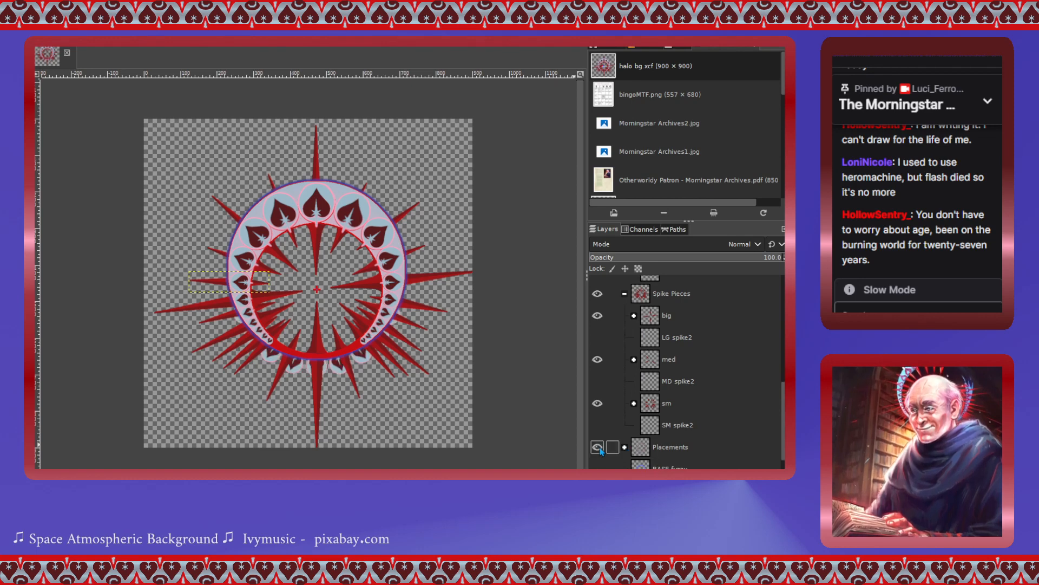
{"action": "left_click", "coordinate": [598, 447]}
{"action": "scroll", "coordinate": [599, 381], "scroll_direction": "up", "scroll_amount": 2}
{"action": "left_click", "coordinate": [625, 324]}
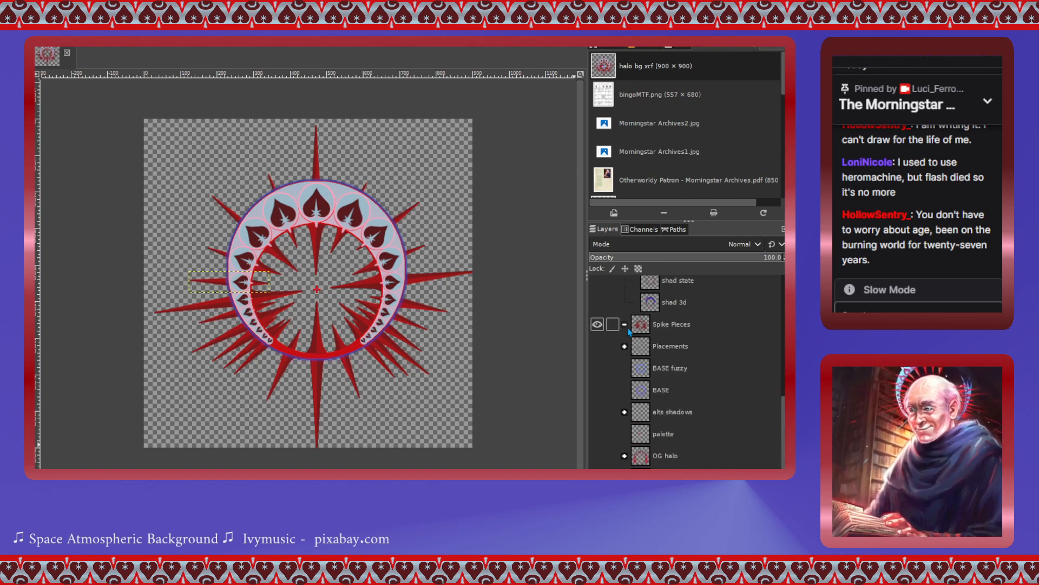
- Compare the shad state copy, shad state and shad 3d layers on the halo by showing each one in turn
{"action": "scroll", "coordinate": [629, 332], "scroll_direction": "up", "scroll_amount": 5}
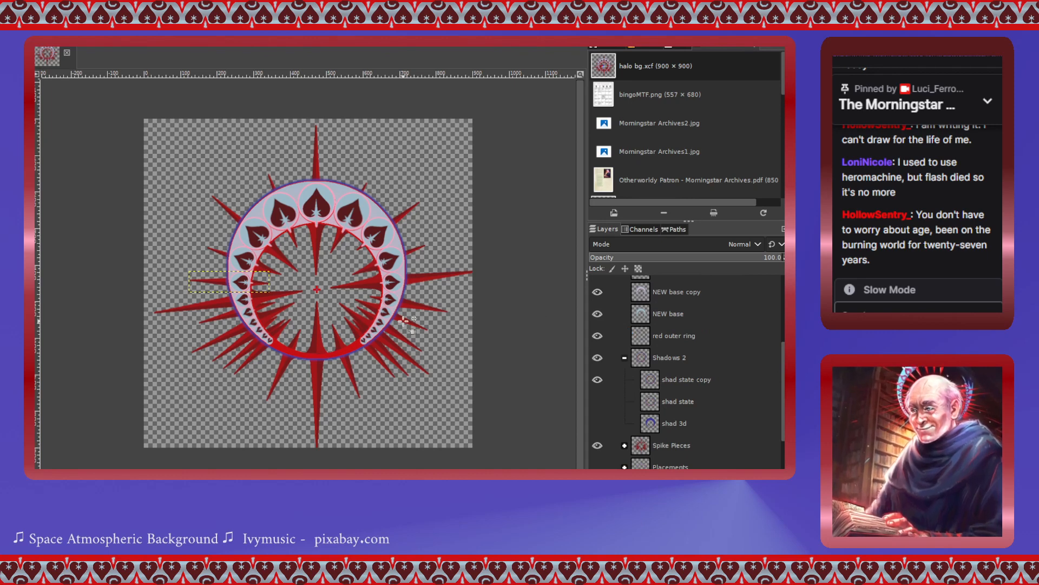
{"action": "scroll", "coordinate": [403, 320], "scroll_direction": "up", "scroll_amount": 2}
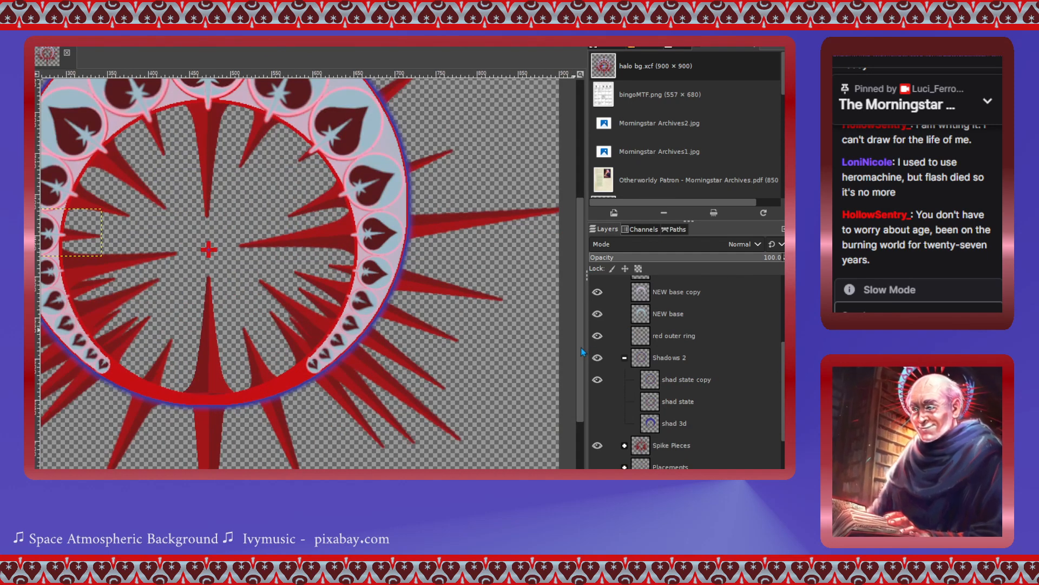
{"action": "left_click_drag", "start_coordinate": [580, 347], "coordinate": [568, 312]}
{"action": "scroll", "coordinate": [464, 292], "scroll_direction": "left", "scroll_amount": 3}
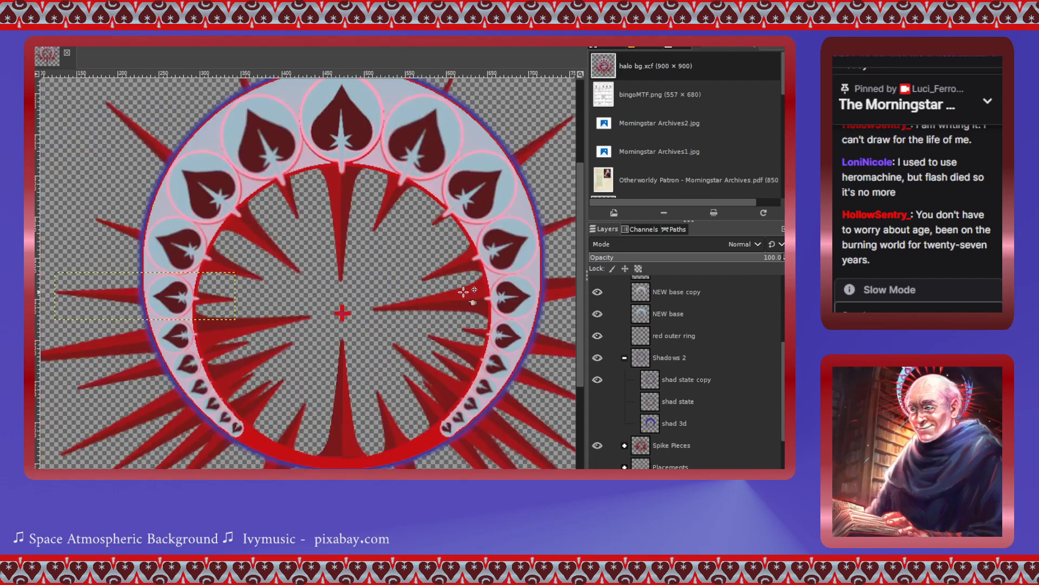
{"action": "scroll", "coordinate": [464, 292], "scroll_direction": "right", "scroll_amount": 1}
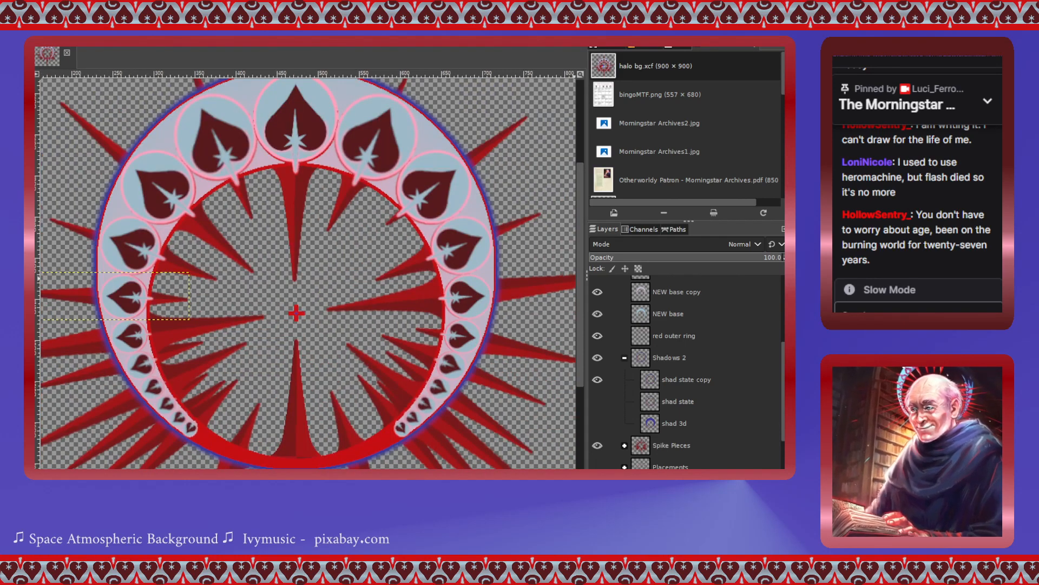
{"action": "left_click", "coordinate": [597, 379]}
{"action": "left_click", "coordinate": [598, 401]}
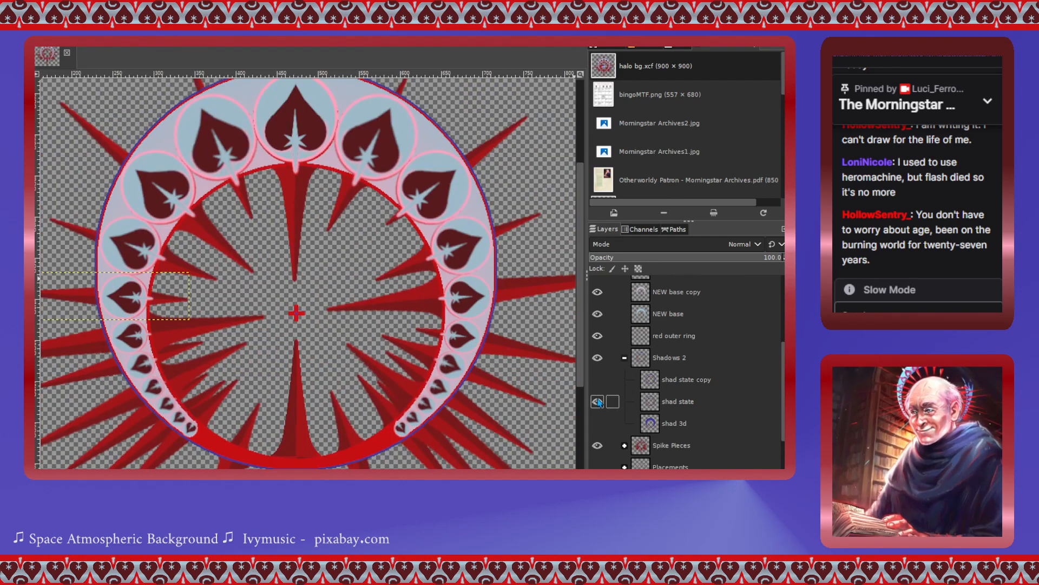
{"action": "left_click", "coordinate": [598, 401]}
{"action": "left_click", "coordinate": [597, 423]}
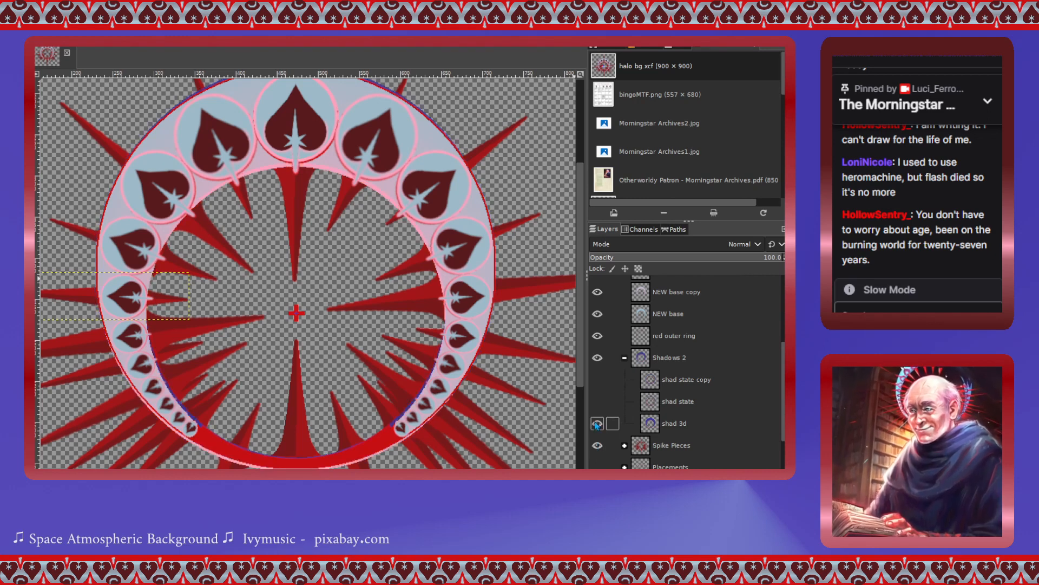
{"action": "left_click", "coordinate": [597, 423]}
{"action": "left_click", "coordinate": [598, 379]}
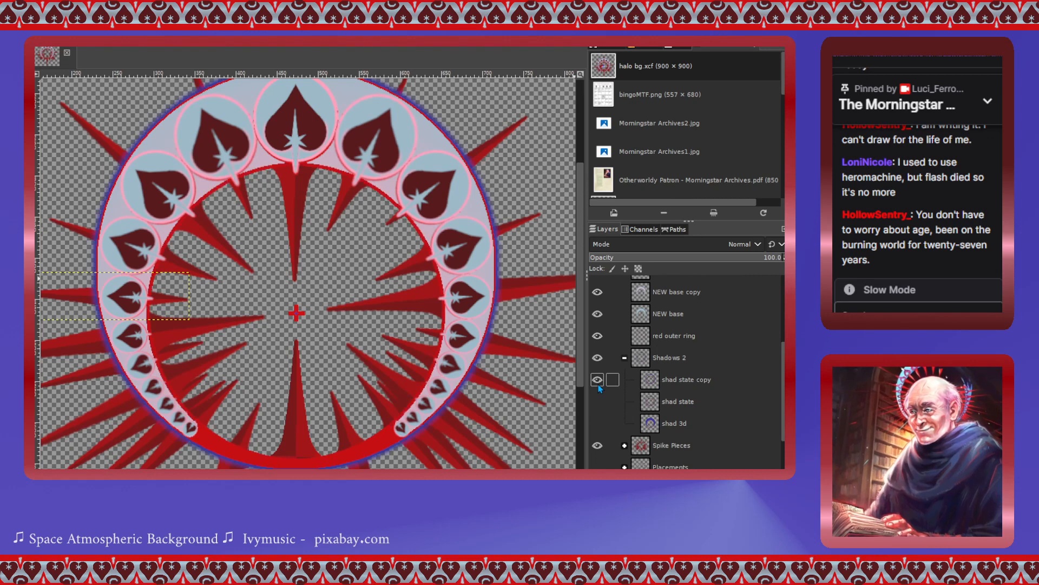
- Alternate between shad state copy and shad 3d in the Shadows 2 group, leaving only shad 3d shown
{"action": "left_click", "coordinate": [598, 379]}
{"action": "left_click", "coordinate": [597, 422]}
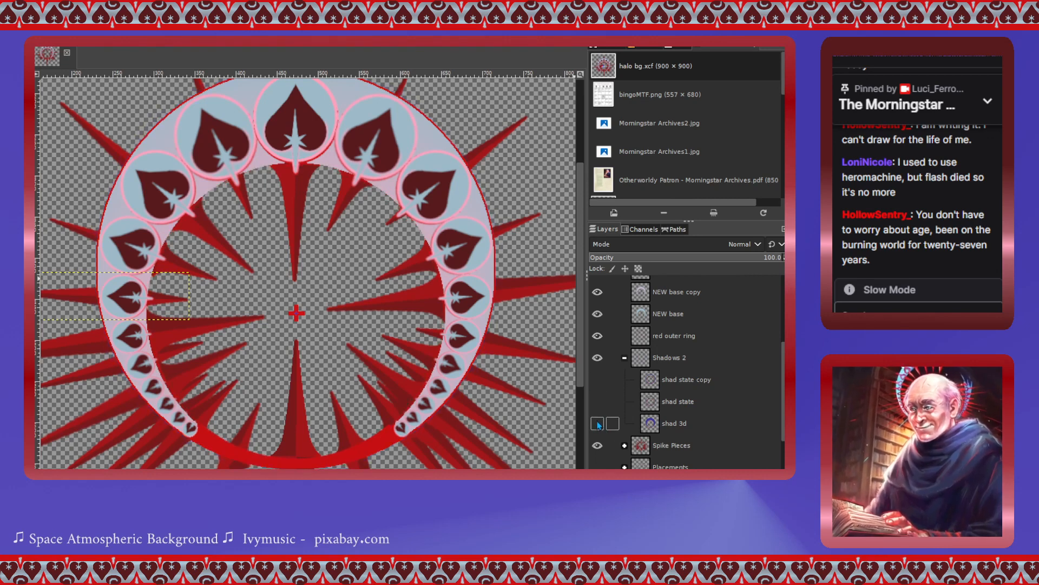
{"action": "scroll", "coordinate": [397, 379], "scroll_direction": "down", "scroll_amount": 2}
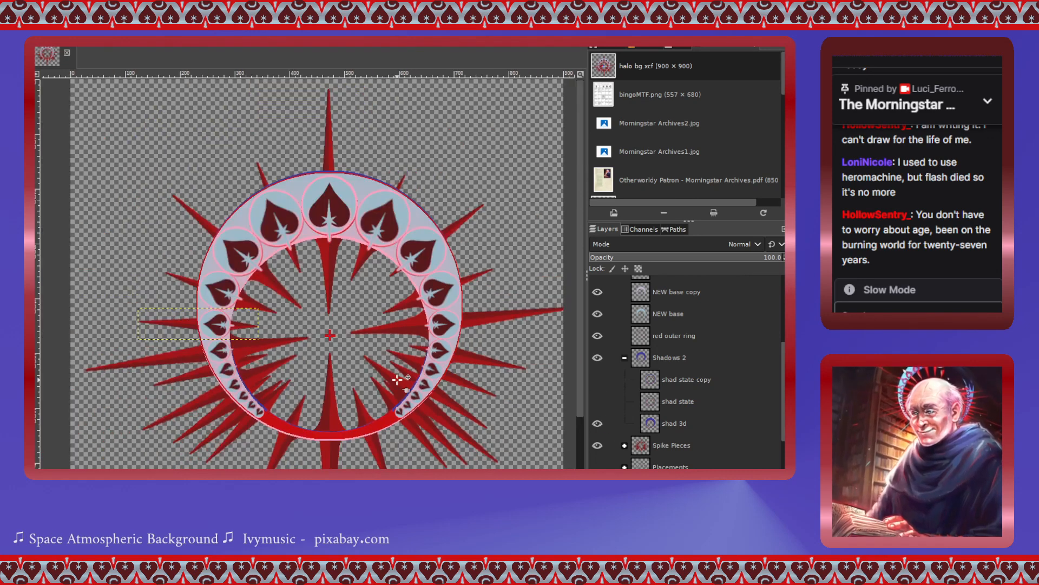
{"action": "left_click", "coordinate": [600, 424]}
{"action": "left_click", "coordinate": [600, 381]}
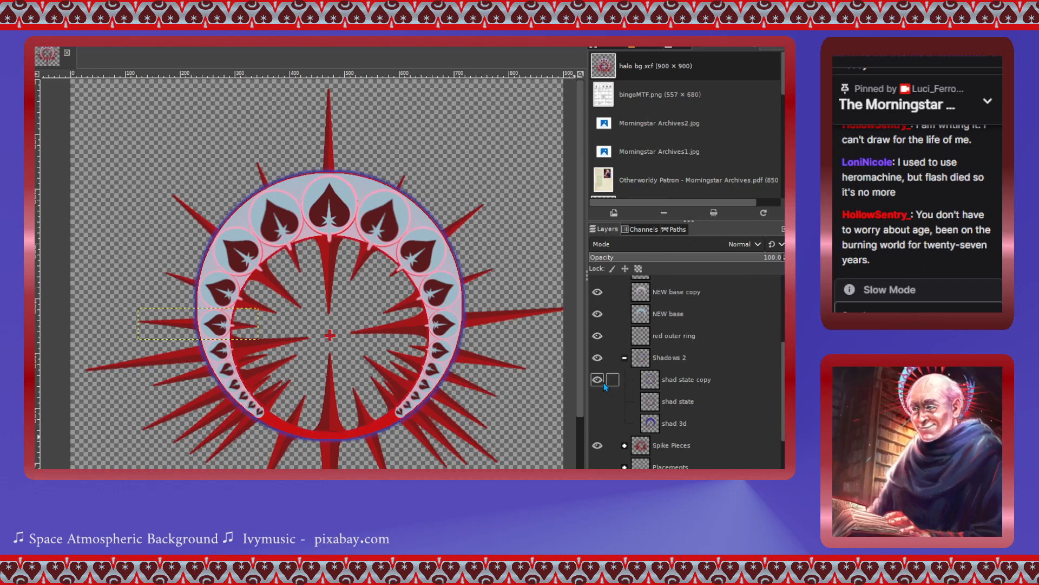
{"action": "left_click", "coordinate": [598, 380]}
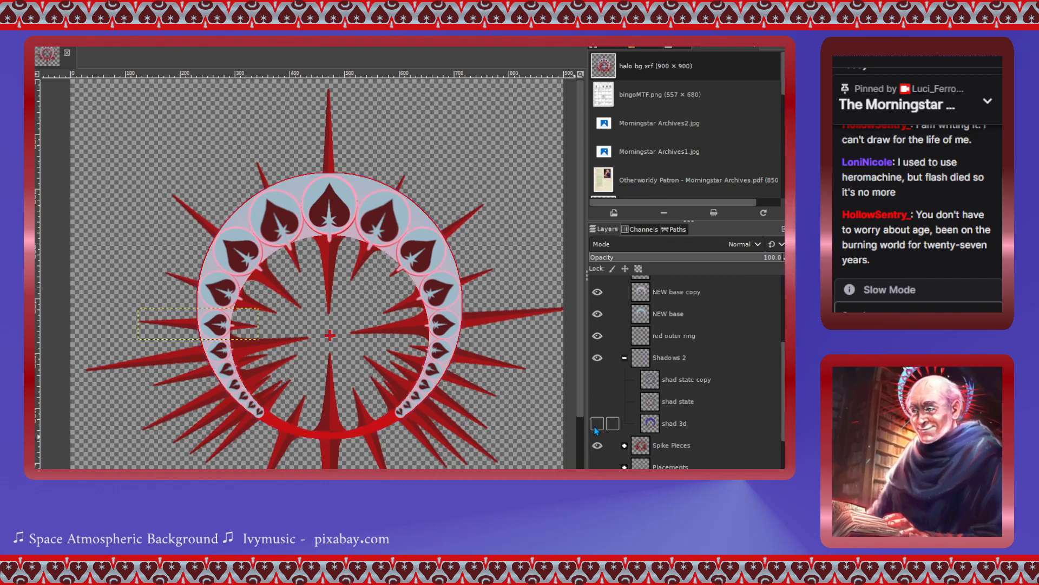
{"action": "left_click", "coordinate": [597, 423]}
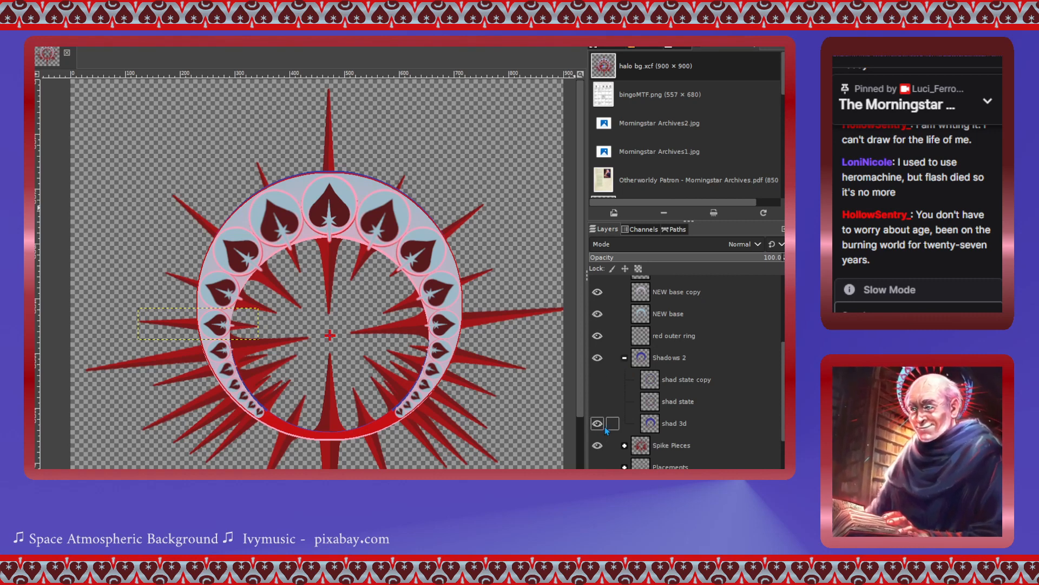
- Hide the red outer ring, the NEW base layers, both bottom color value layers and the Placement take 2 group
{"action": "left_click", "coordinate": [598, 337]}
{"action": "left_click", "coordinate": [598, 314]}
{"action": "left_click", "coordinate": [598, 291]}
{"action": "scroll", "coordinate": [599, 295], "scroll_direction": "up", "scroll_amount": 3}
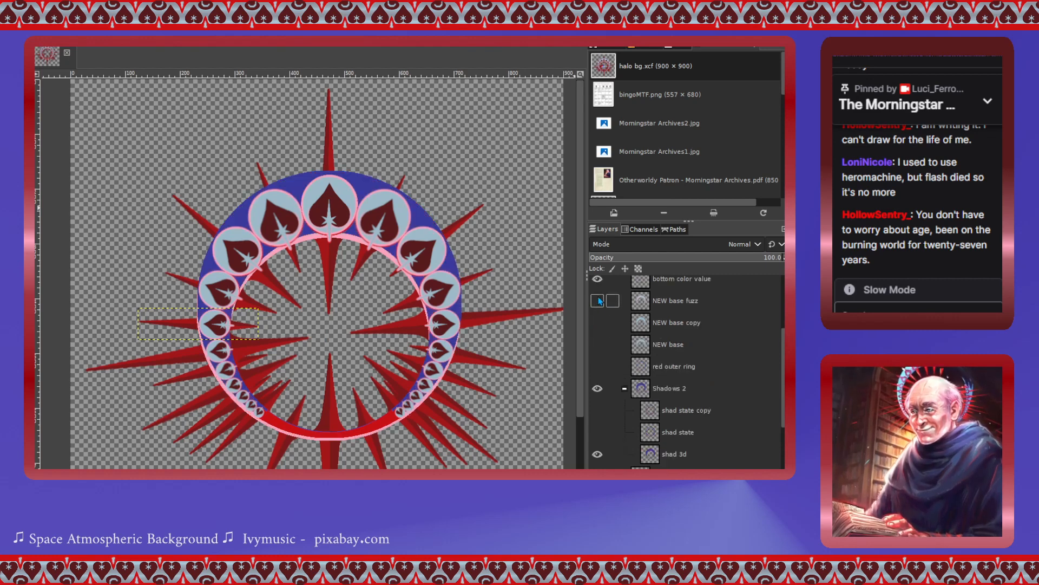
{"action": "left_click", "coordinate": [598, 339]}
{"action": "left_click", "coordinate": [598, 317]}
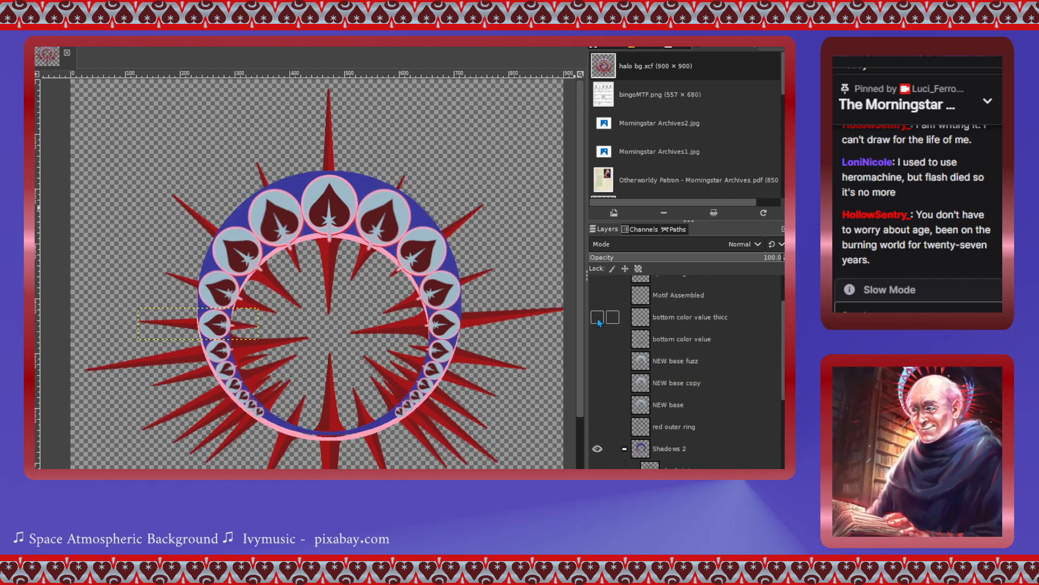
{"action": "scroll", "coordinate": [600, 323], "scroll_direction": "up", "scroll_amount": 3}
{"action": "left_click", "coordinate": [598, 287]}
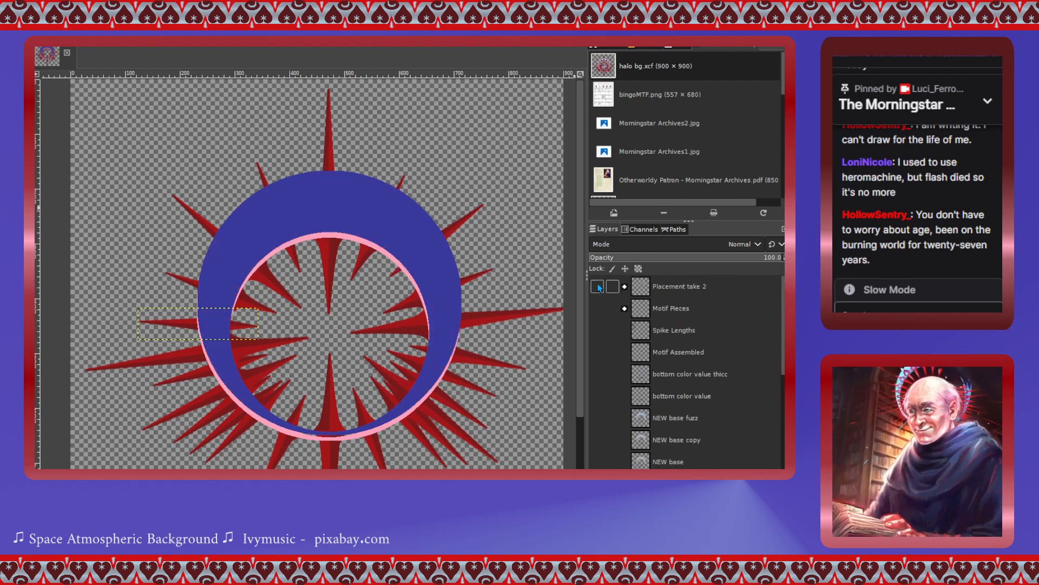
- Add a new marks2 layer directly above shad 3d in the Shadows 2 group, briefly checking the red outer ring
{"action": "scroll", "coordinate": [599, 438], "scroll_direction": "down", "scroll_amount": 3}
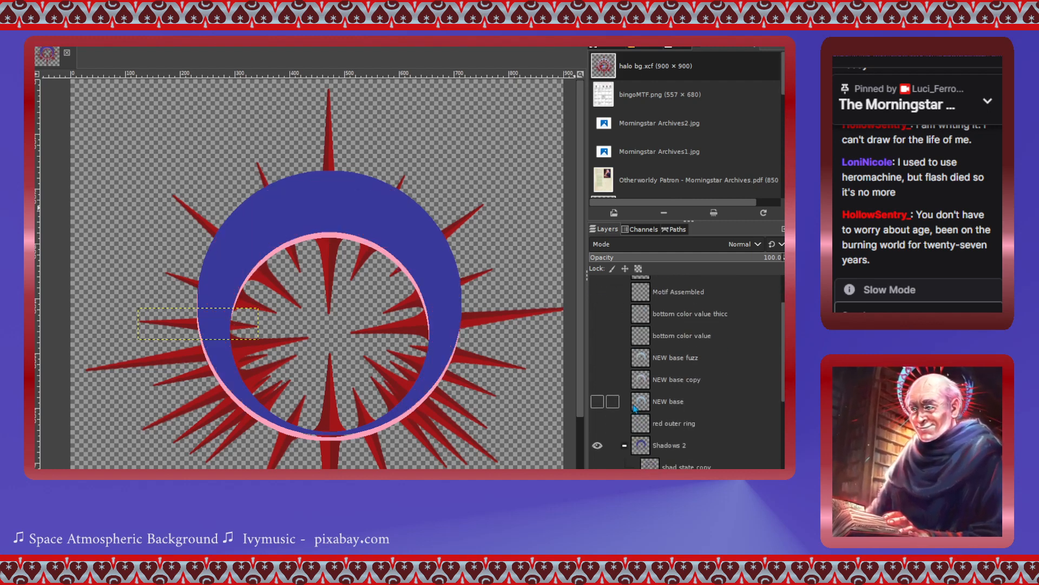
{"action": "left_click", "coordinate": [597, 424]}
{"action": "left_click", "coordinate": [597, 424]}
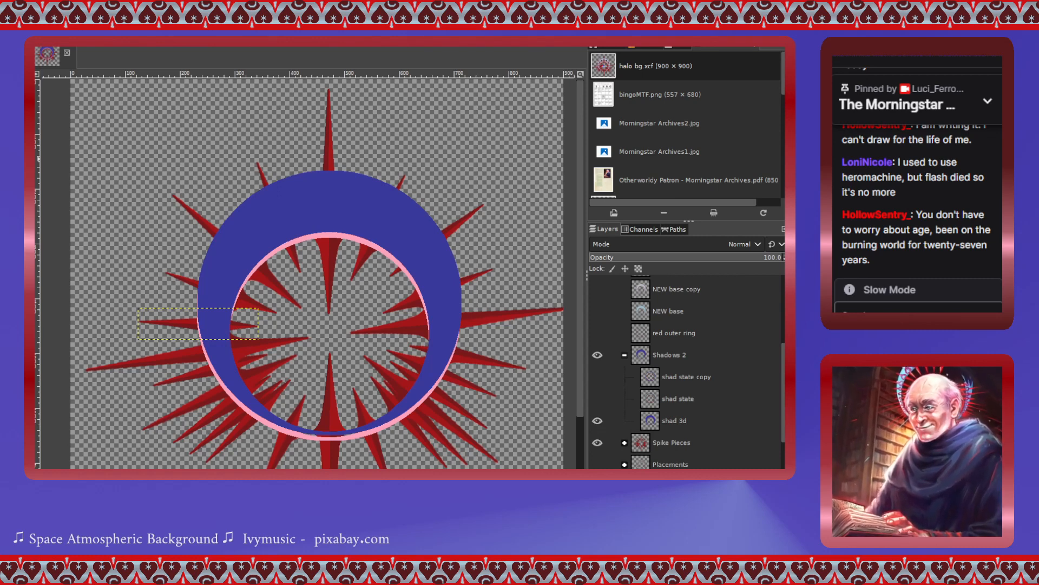
{"action": "left_click", "coordinate": [651, 420]}
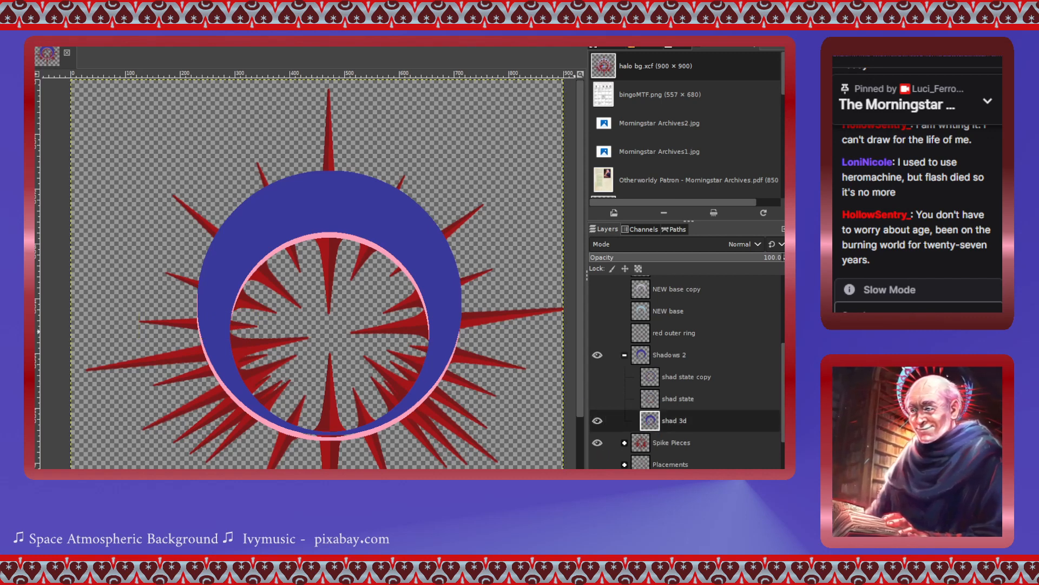
{"action": "key", "text": "Return"}
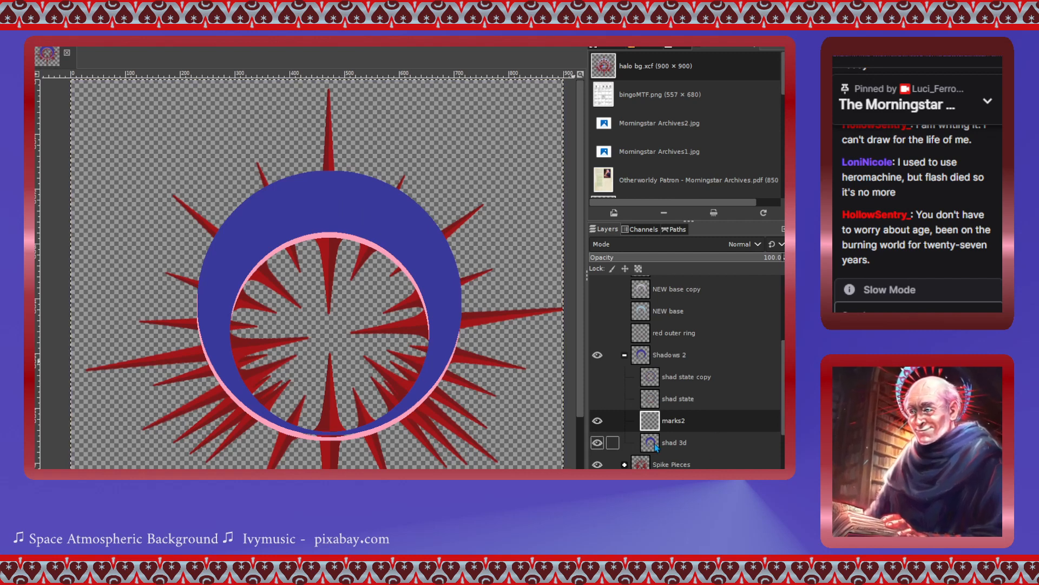
- Select the blue ring shape on shad 3d, shift the outline slightly upward and fill it with blue on marks2
{"action": "left_click", "coordinate": [597, 443]}
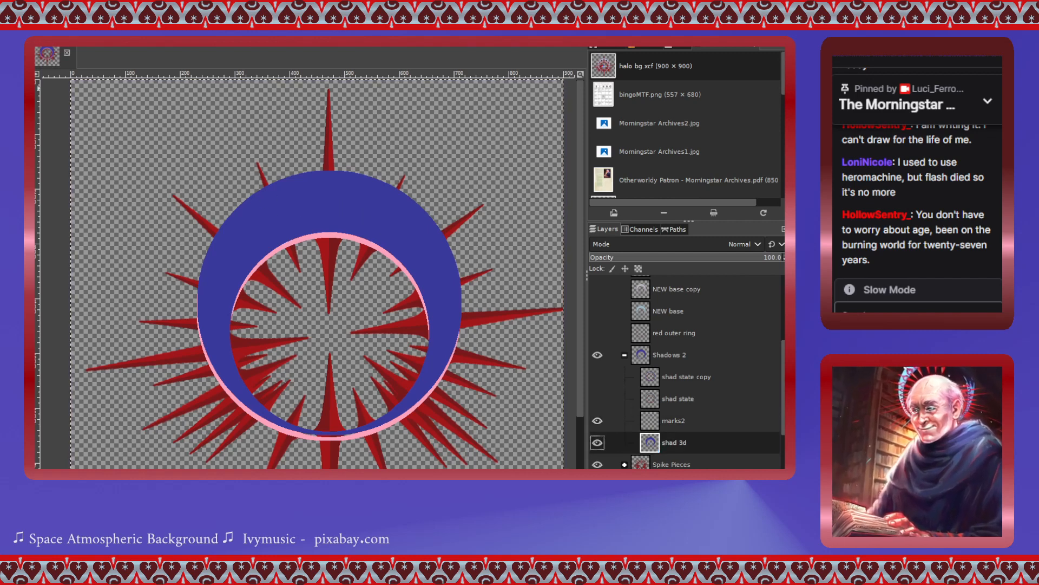
{"action": "left_click", "coordinate": [255, 204]}
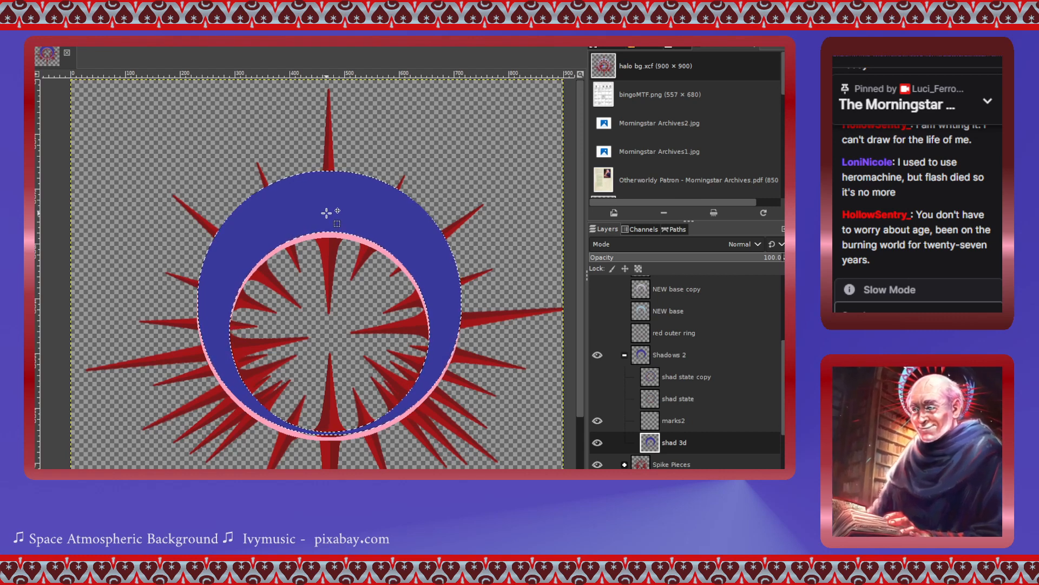
{"action": "left_click_drag", "start_coordinate": [327, 213], "coordinate": [329, 216]}
{"action": "key", "text": "ctrl+z"}
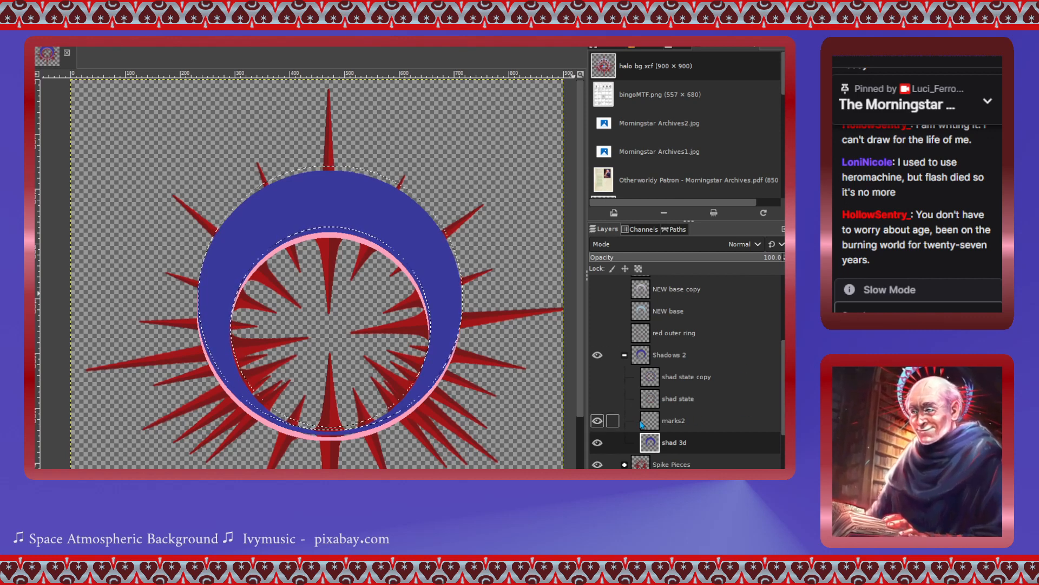
{"action": "left_click", "coordinate": [671, 420]}
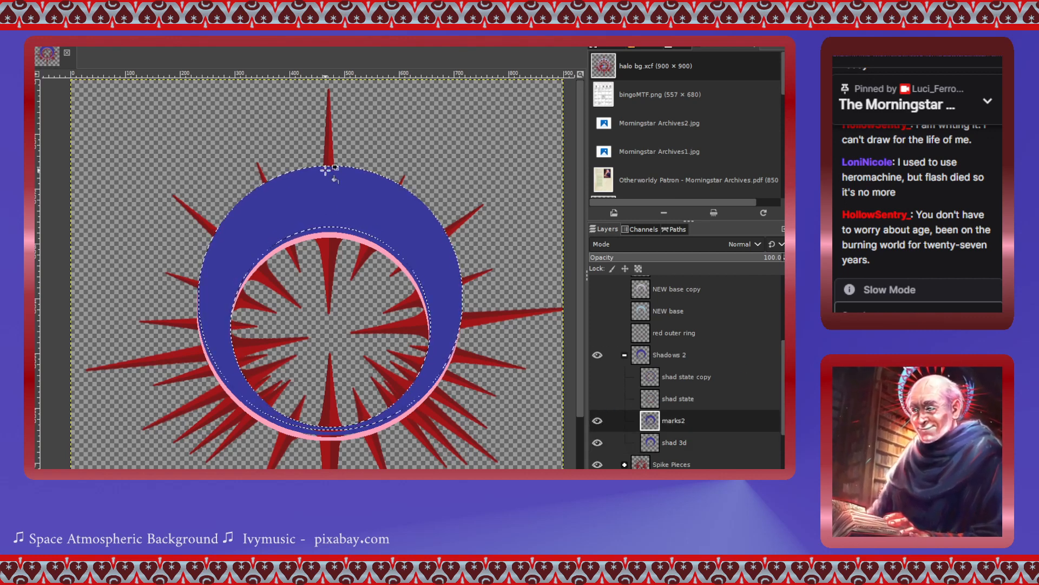
- Compare the NEW base copy and NEW base layers, leaving NEW base copy shown together with bottom color value
{"action": "scroll", "coordinate": [612, 340], "scroll_direction": "up", "scroll_amount": 5}
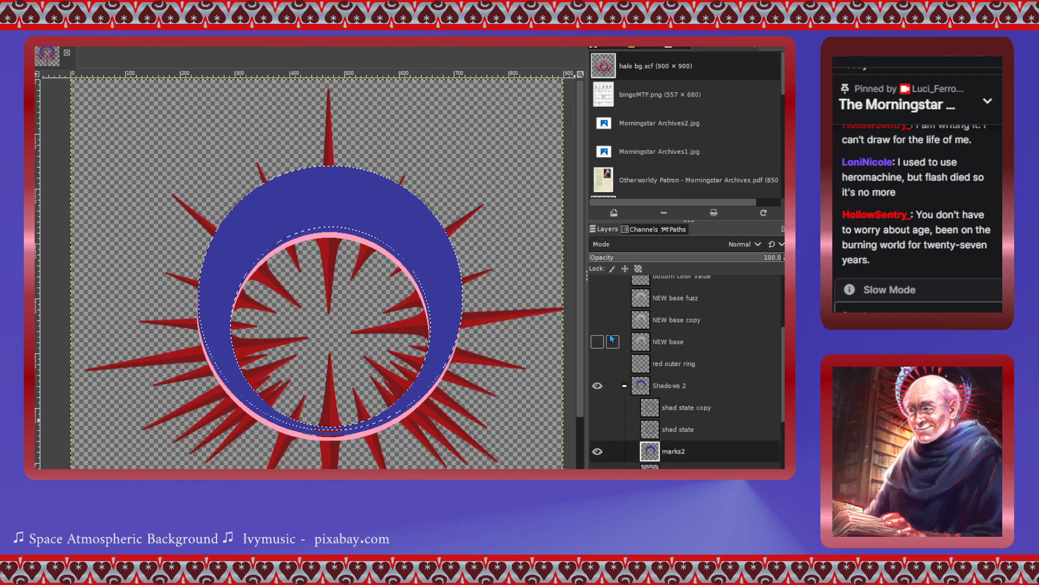
{"action": "left_click", "coordinate": [598, 411]}
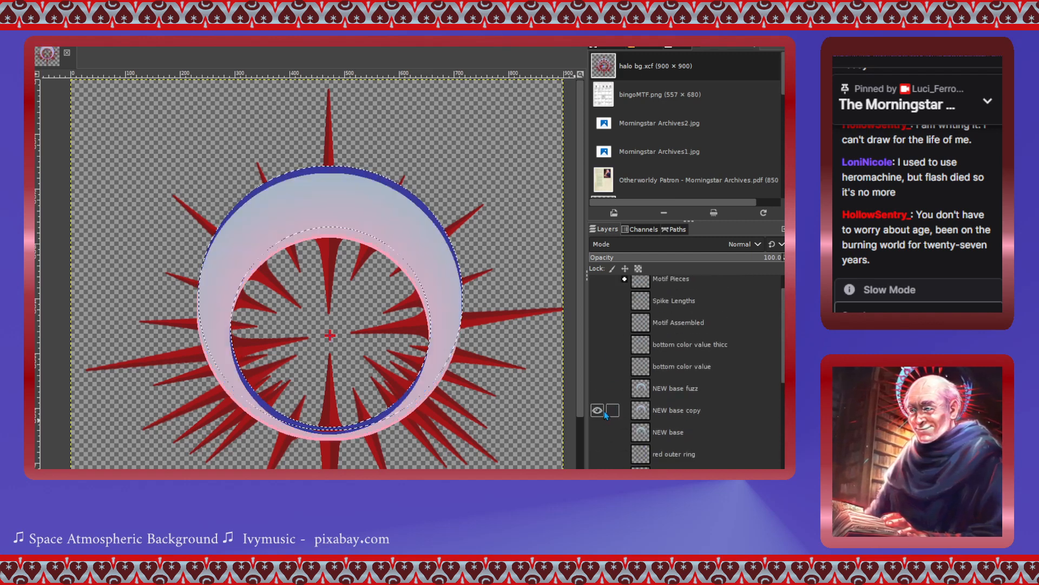
{"action": "left_click", "coordinate": [598, 410]}
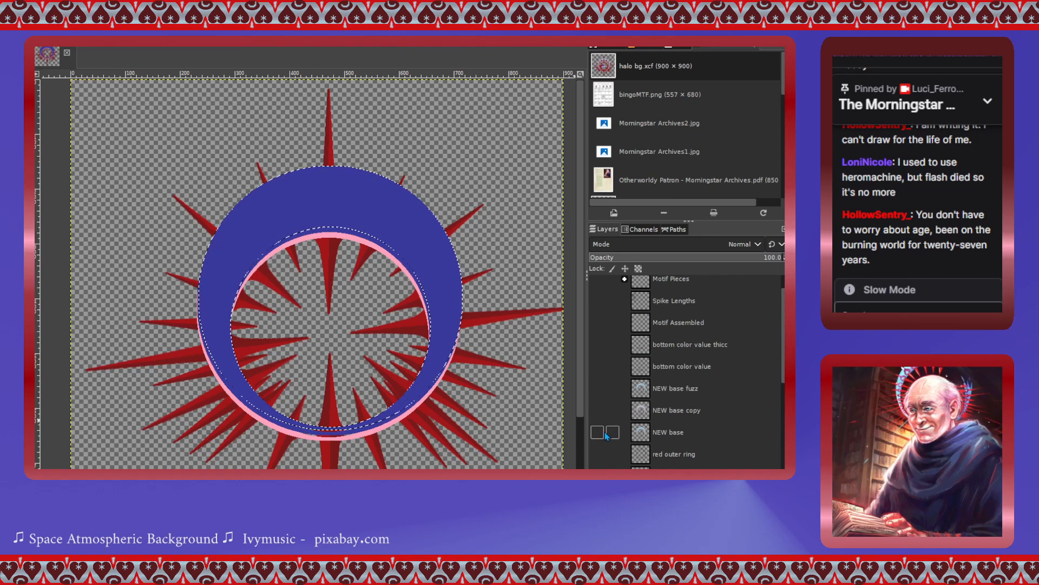
{"action": "left_click", "coordinate": [598, 432]}
{"action": "left_click", "coordinate": [598, 432]}
{"action": "left_click", "coordinate": [598, 411]}
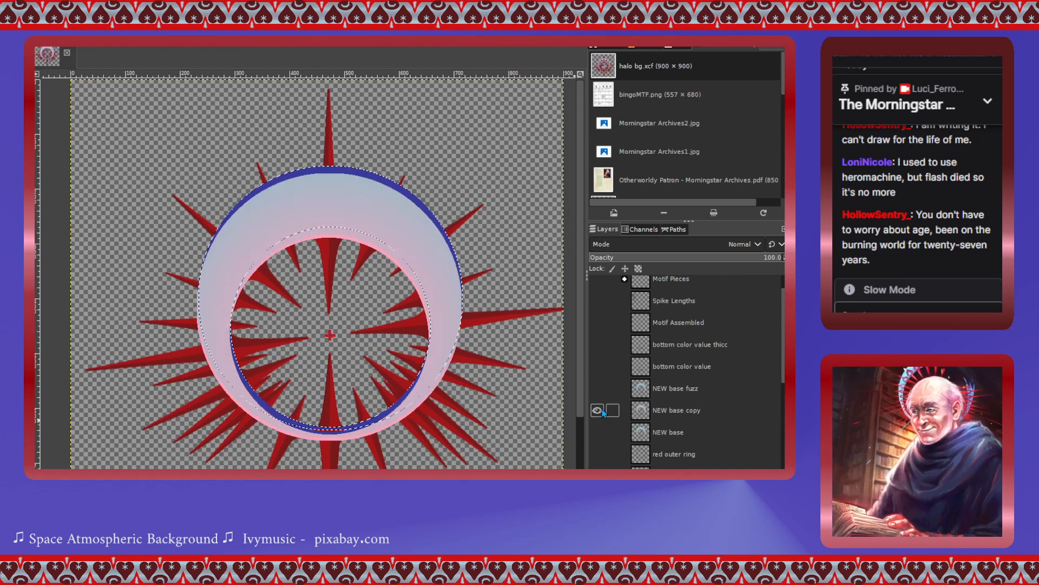
{"action": "left_click", "coordinate": [597, 366]}
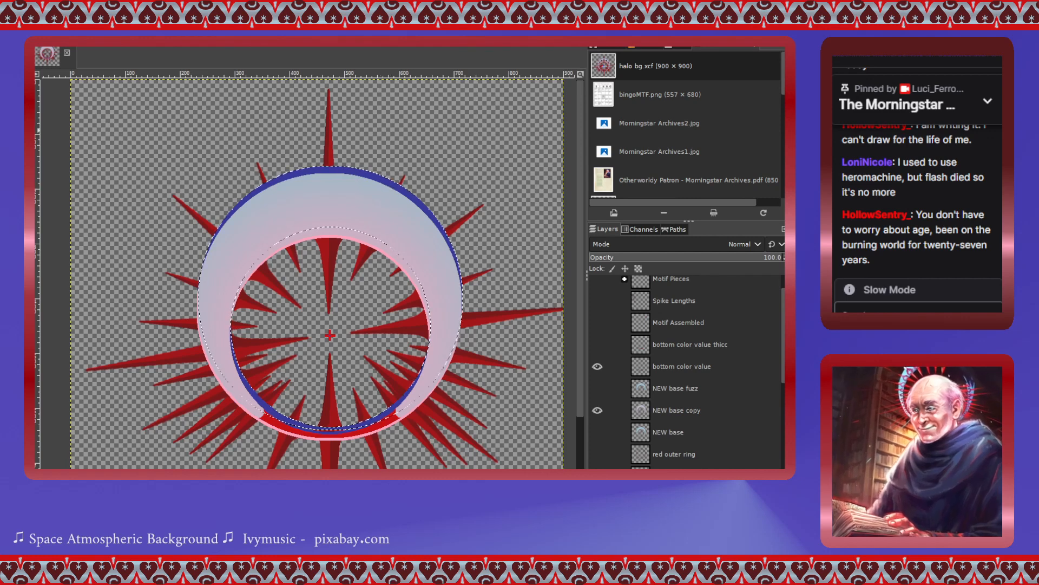
- Paste the blue ring as a floating selection on marks2, lowered slightly to leave a thinner blue rim, and anchor it
{"action": "scroll", "coordinate": [653, 452], "scroll_direction": "down", "scroll_amount": 3}
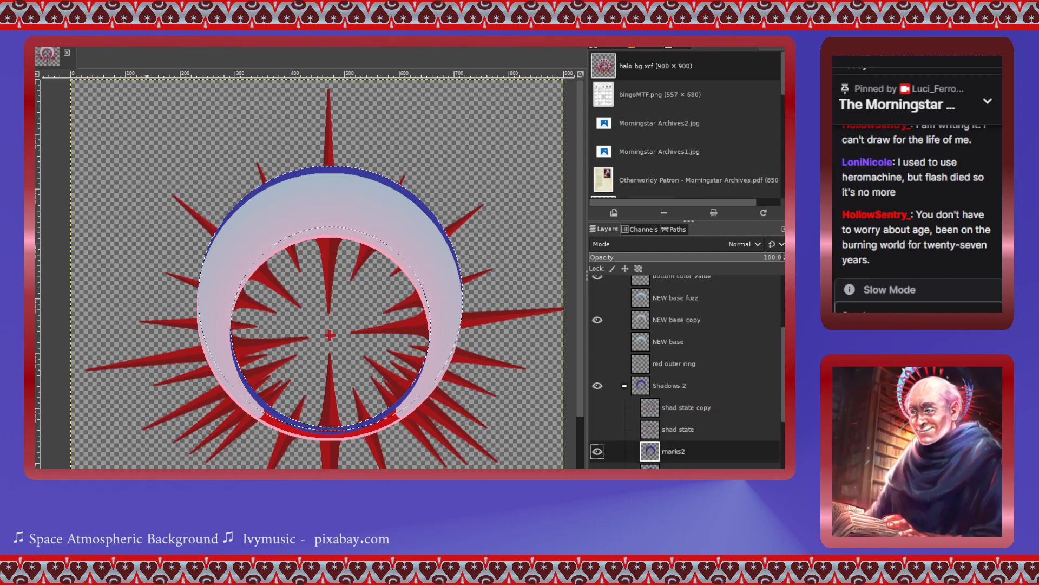
{"action": "key", "text": "ctrl+v"}
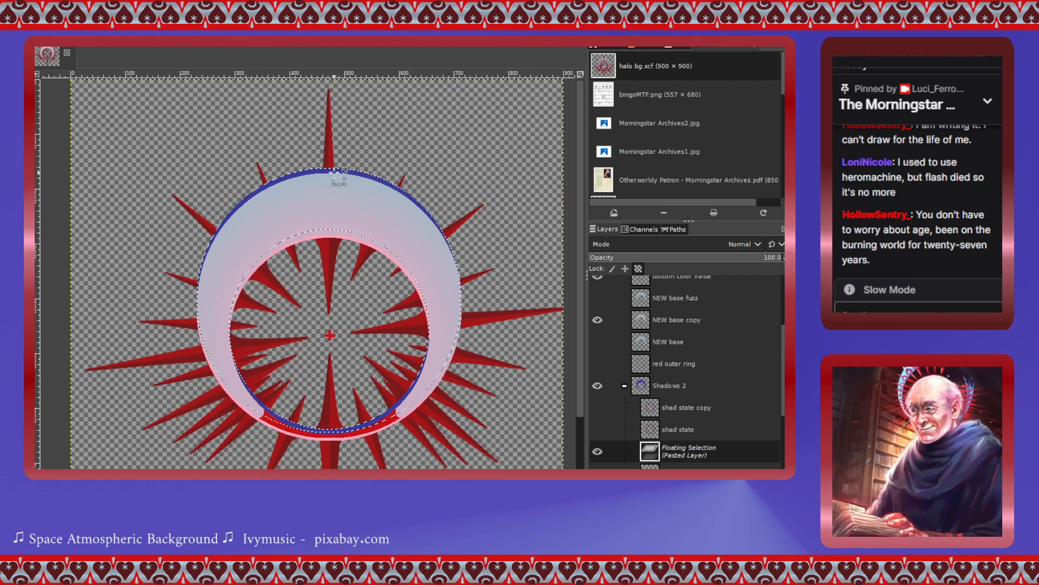
{"action": "key", "text": "ctrl+v"}
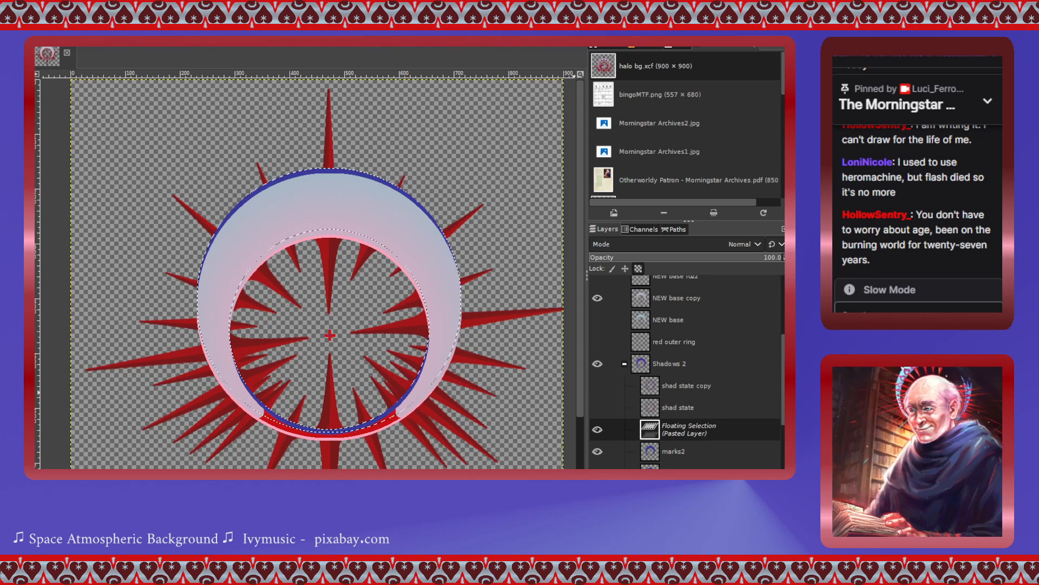
{"action": "key", "text": "ctrl+h"}
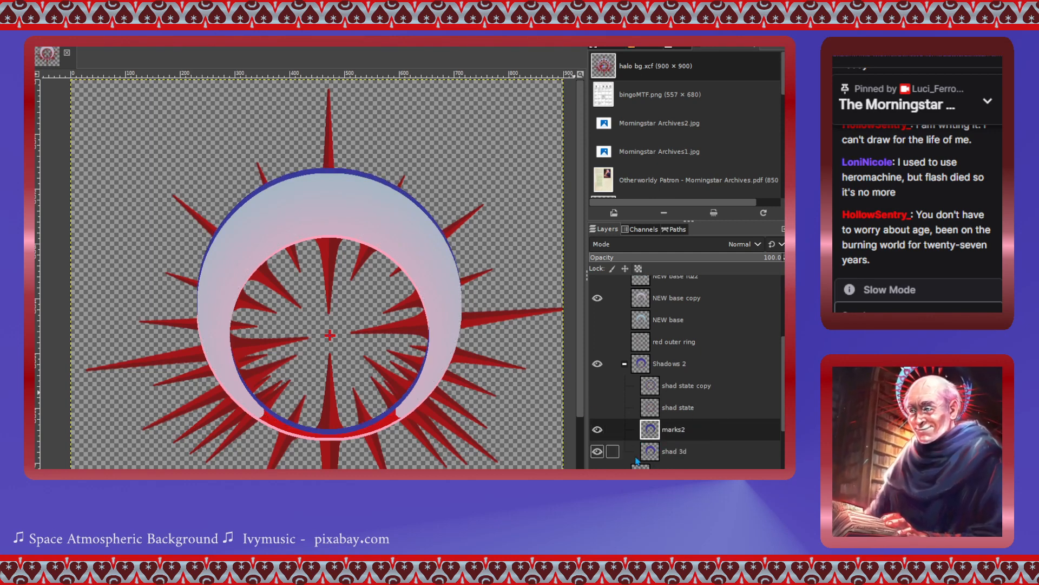
- Hide the shad 3d layer and add another new layer between it and marks2
{"action": "left_click", "coordinate": [597, 451]}
{"action": "left_click", "coordinate": [665, 457]}
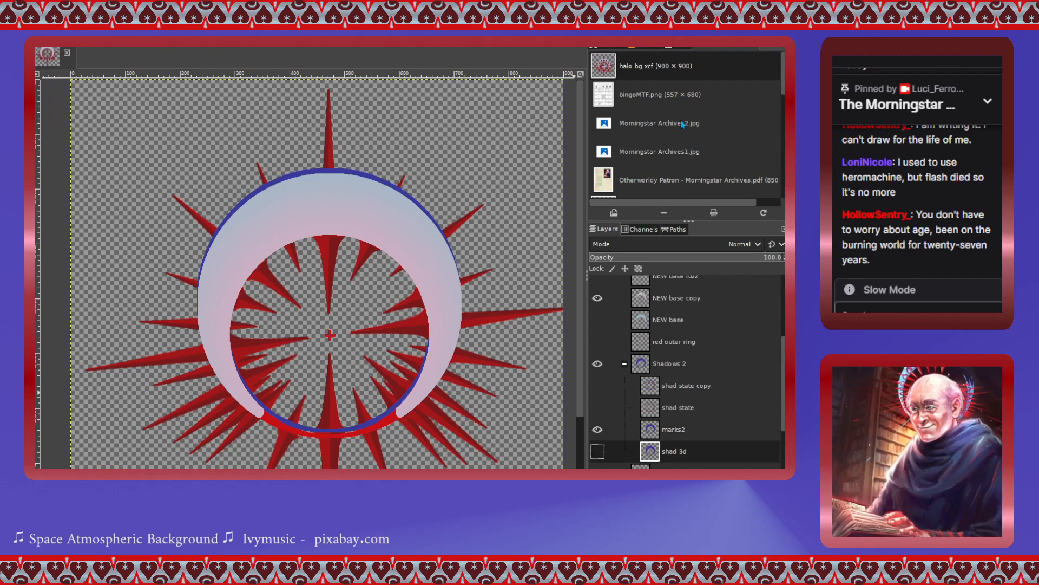
{"action": "key", "text": "ctrl+shift+n"}
{"action": "key", "text": "Return"}
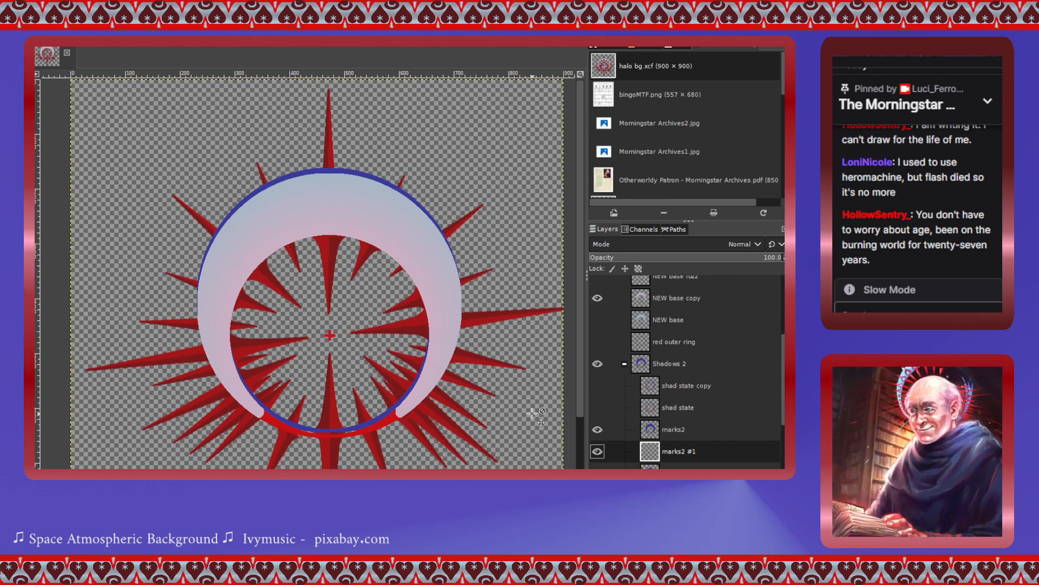
- Paste the ring onto the marks2 #1 layer, slightly below the blue ring, and recolor it pink
{"action": "key", "text": "ctrl+v"}
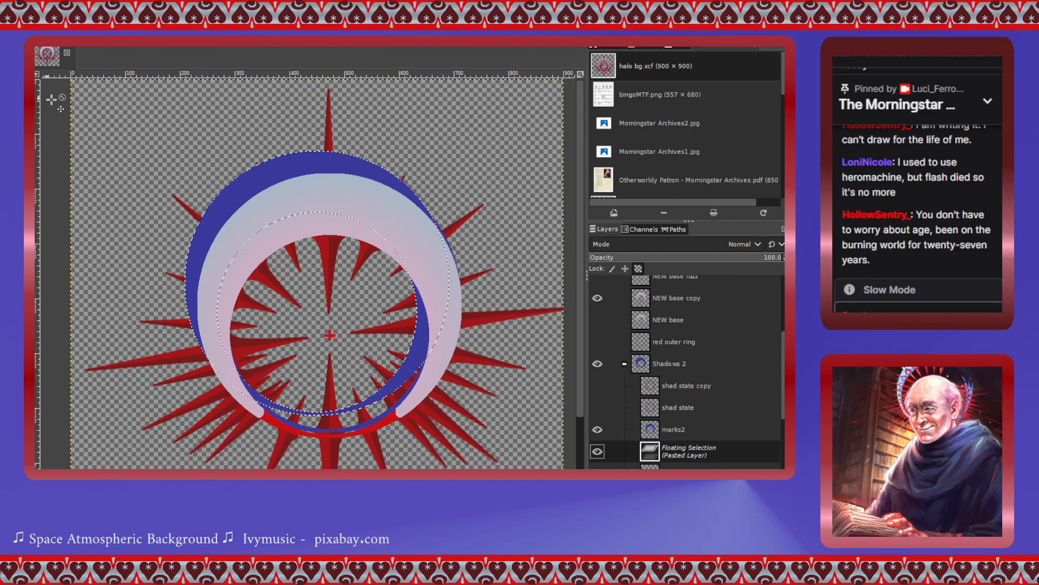
{"action": "left_click_drag", "start_coordinate": [325, 167], "coordinate": [332, 190]}
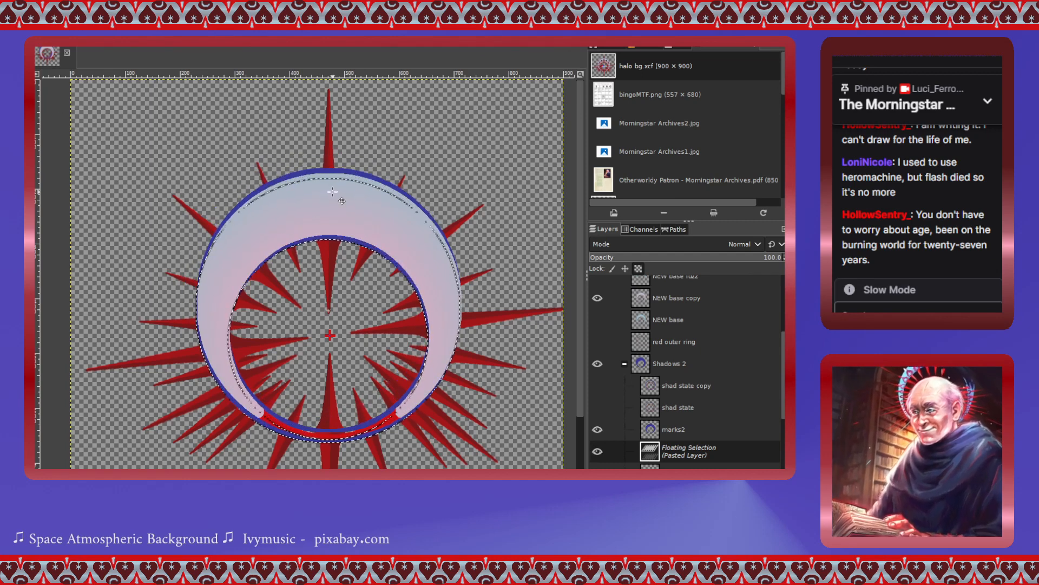
{"action": "key", "text": "shift+b"}
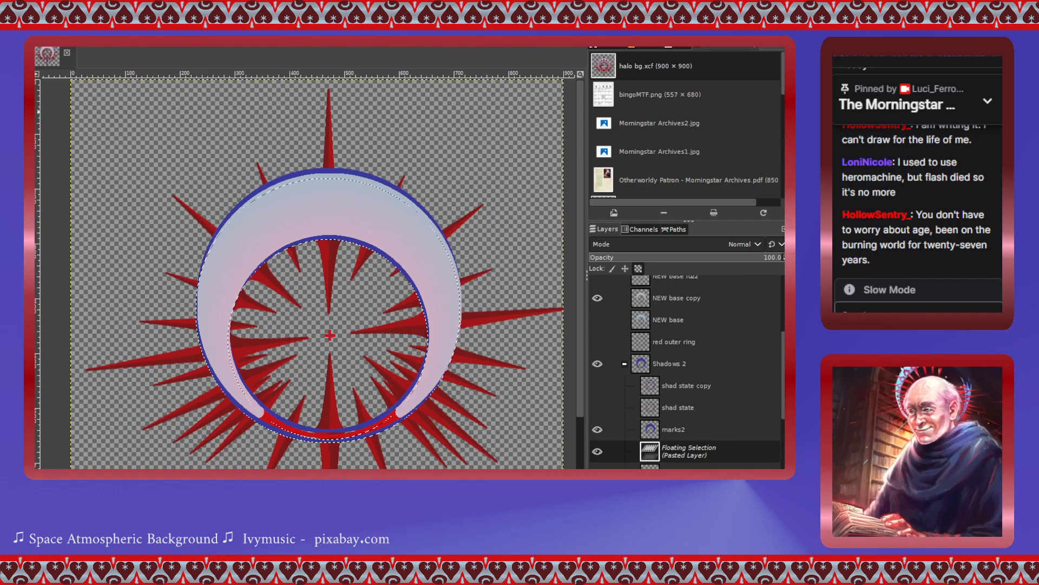
{"action": "left_click", "coordinate": [285, 215]}
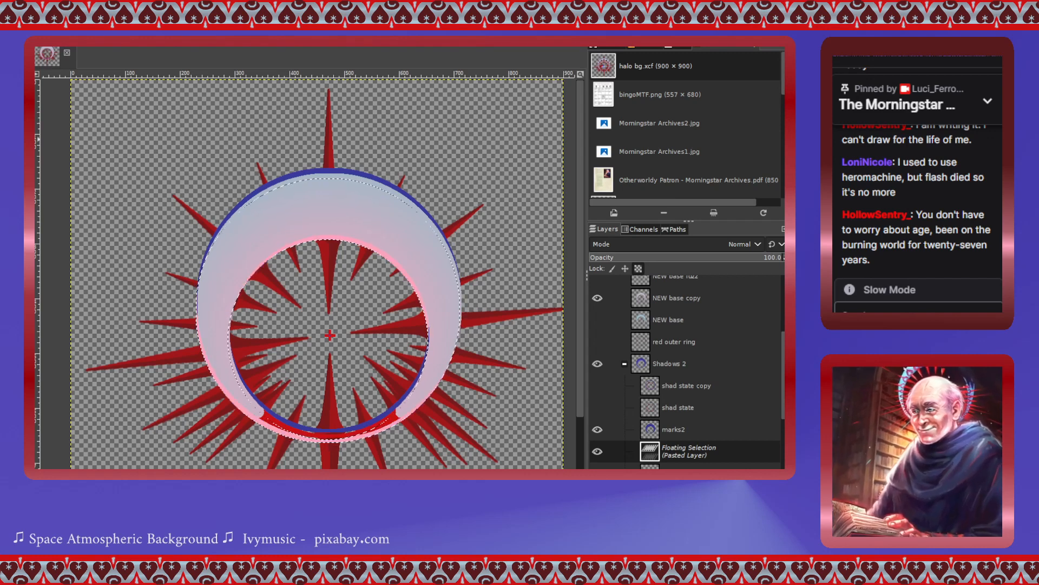
{"action": "left_click", "coordinate": [323, 215]}
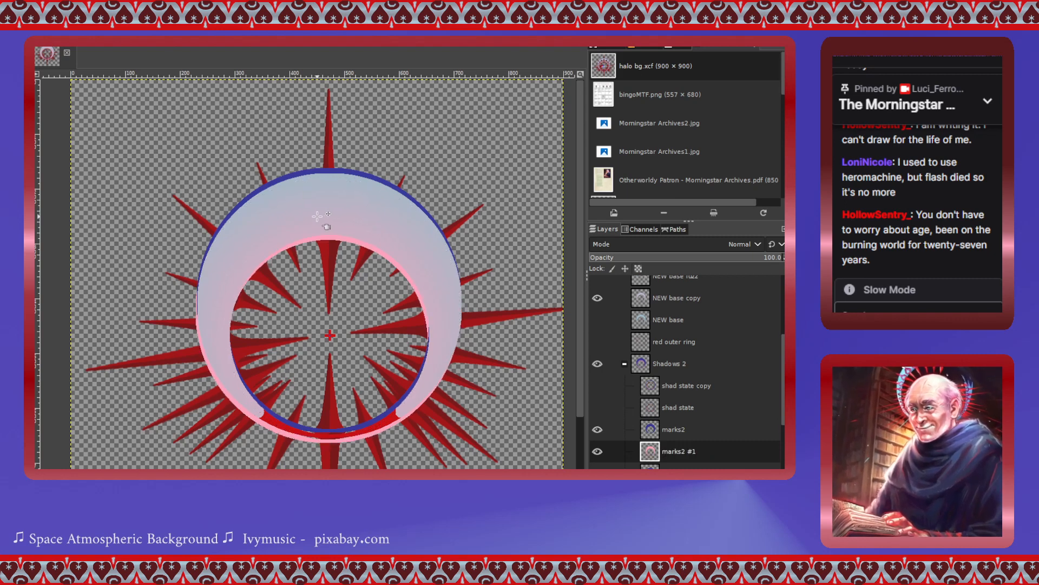
{"action": "left_click_drag", "start_coordinate": [317, 216], "coordinate": [320, 216]}
{"action": "left_click", "coordinate": [320, 217]}
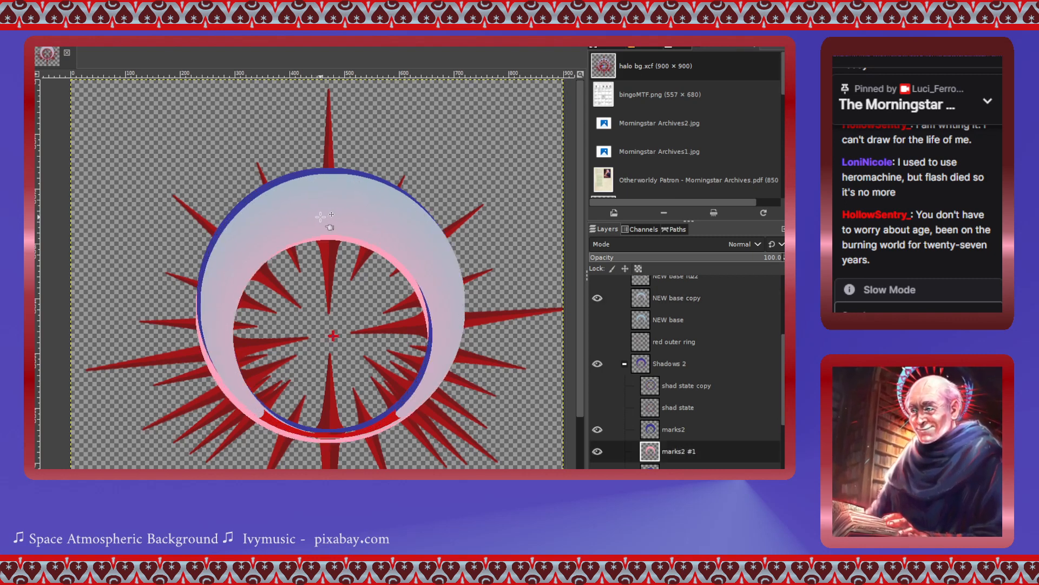
{"action": "key", "text": "ctrl+z"}
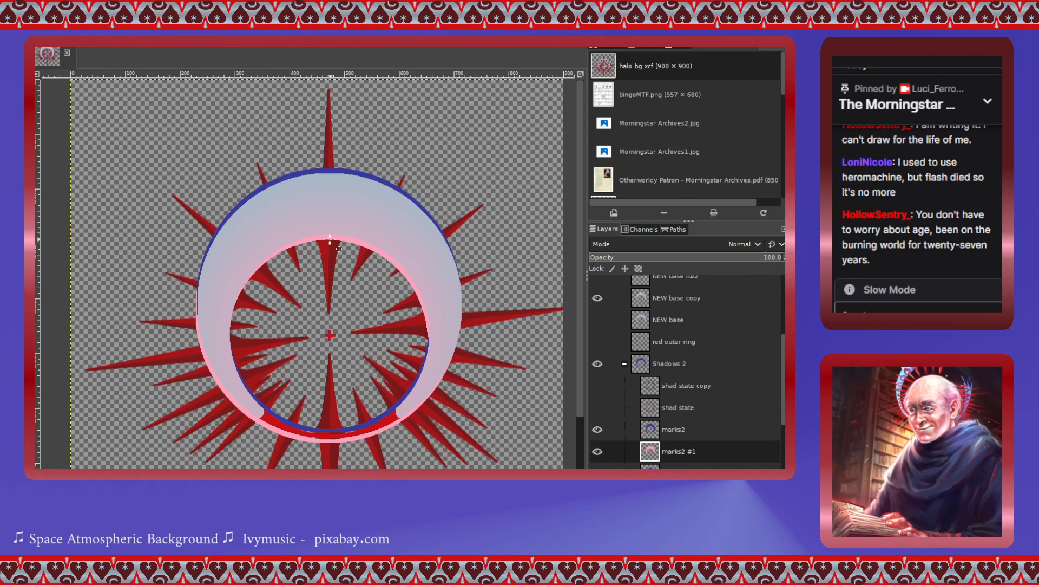
- Nudge the pink and blue shadow rings slightly so their rims sit evenly around the pale base ring
{"action": "left_click_drag", "start_coordinate": [329, 240], "coordinate": [330, 239]}
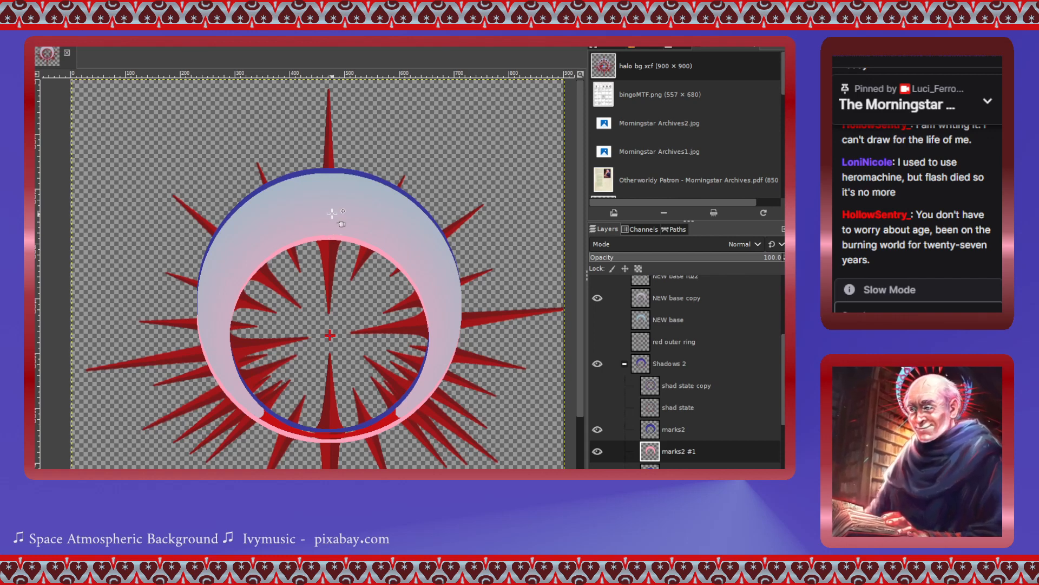
{"action": "left_click", "coordinate": [328, 169]}
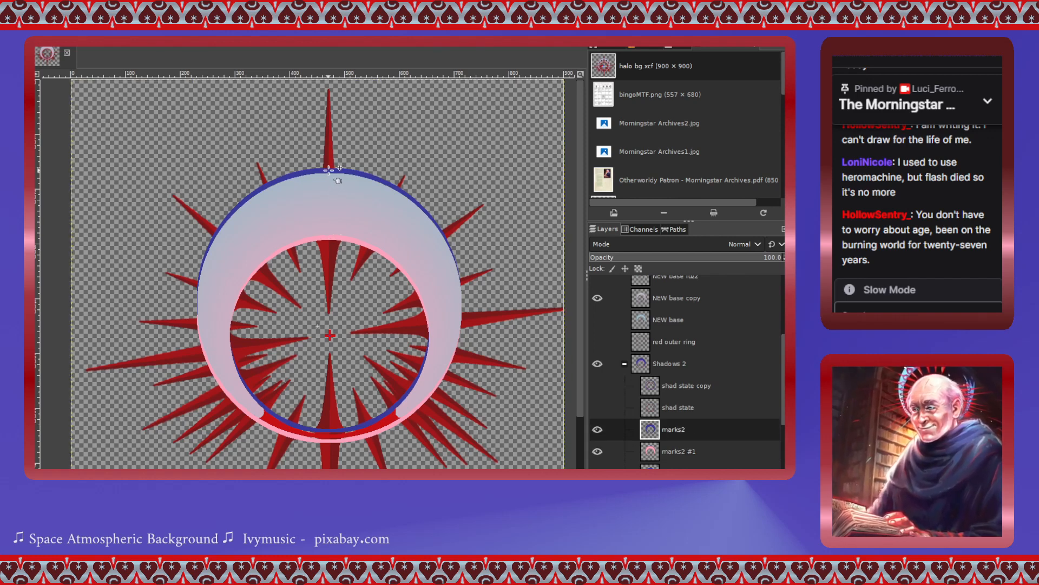
{"action": "left_click_drag", "start_coordinate": [328, 170], "coordinate": [328, 170]}
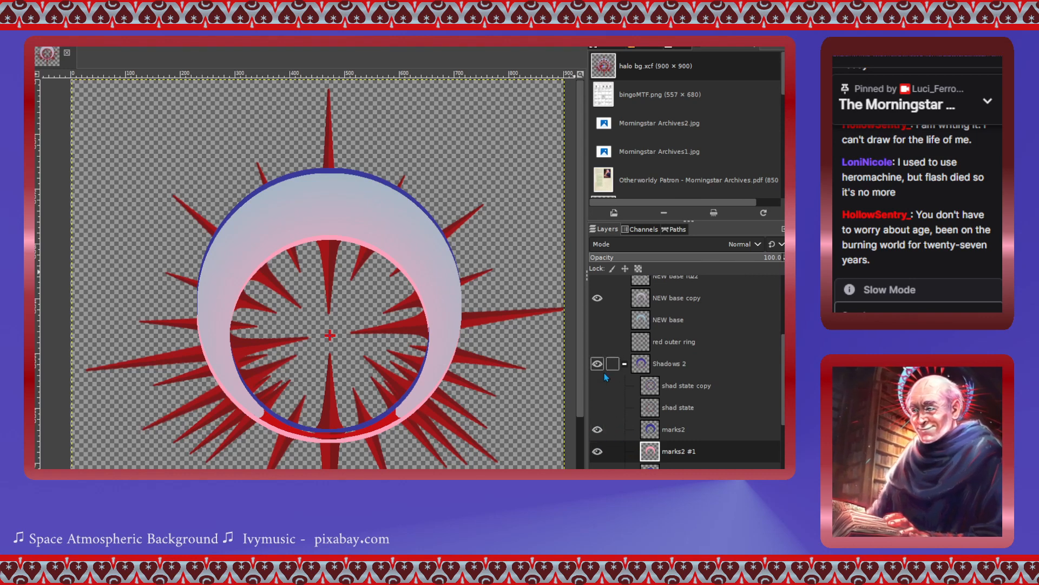
- Collapse the Shadows 2 group and show the Placement take 2 motifs, briefly checking the Motif Pieces group
{"action": "left_click", "coordinate": [625, 363]}
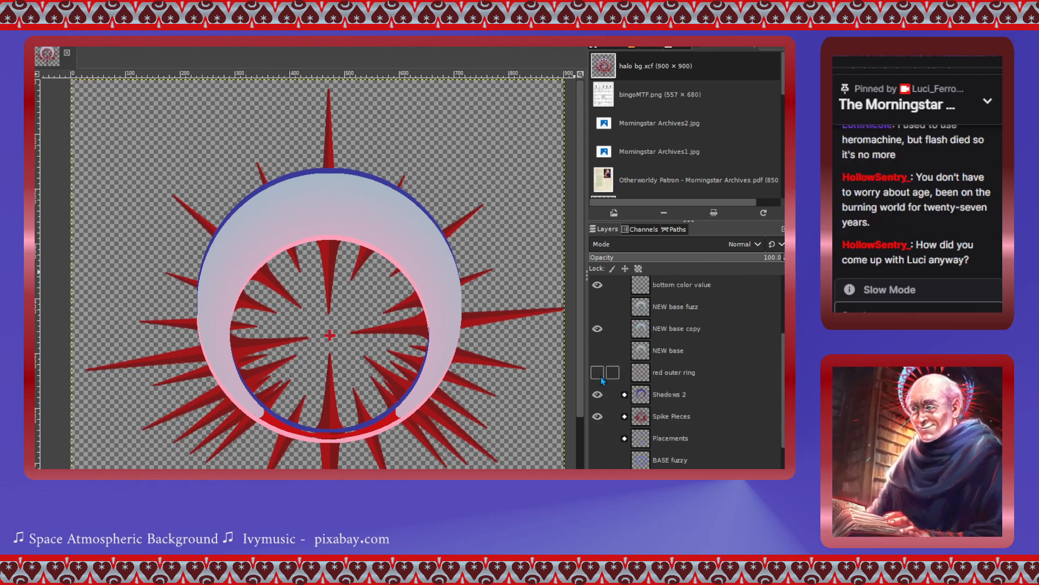
{"action": "scroll", "coordinate": [600, 356], "scroll_direction": "up", "scroll_amount": 1}
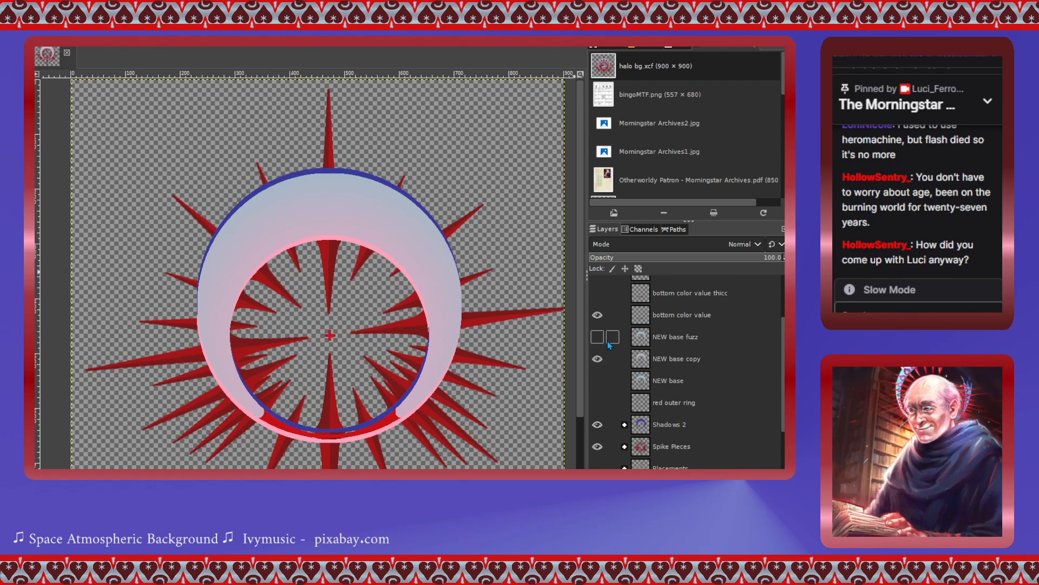
{"action": "scroll", "coordinate": [607, 340], "scroll_direction": "up", "scroll_amount": 3}
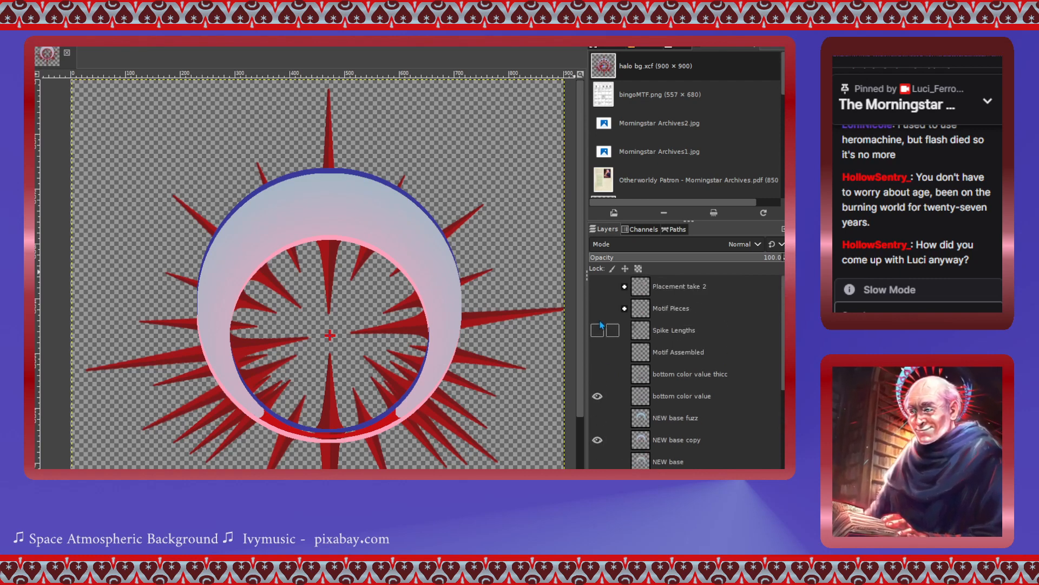
{"action": "left_click", "coordinate": [596, 287]}
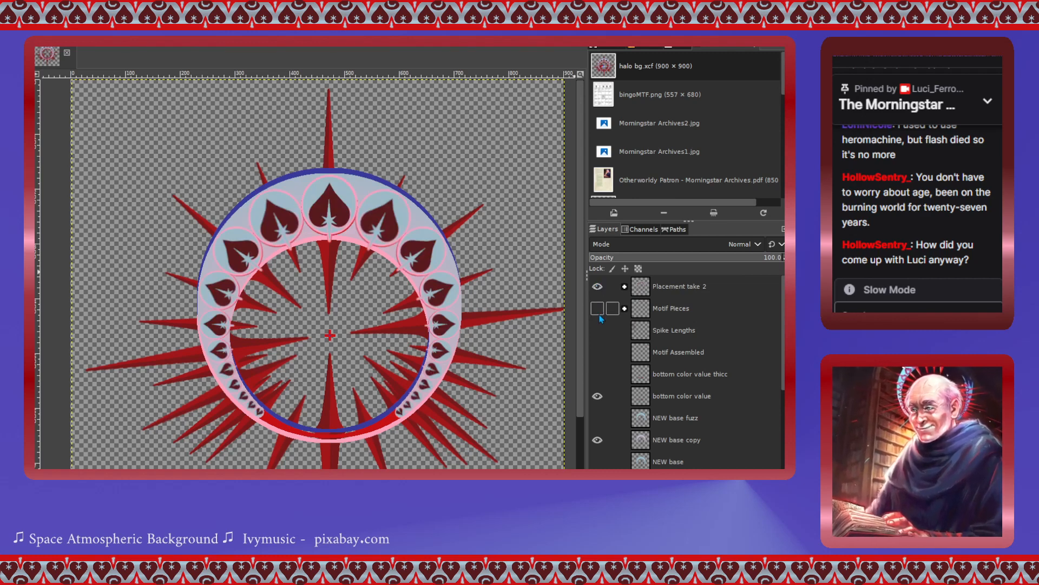
{"action": "left_click", "coordinate": [597, 309]}
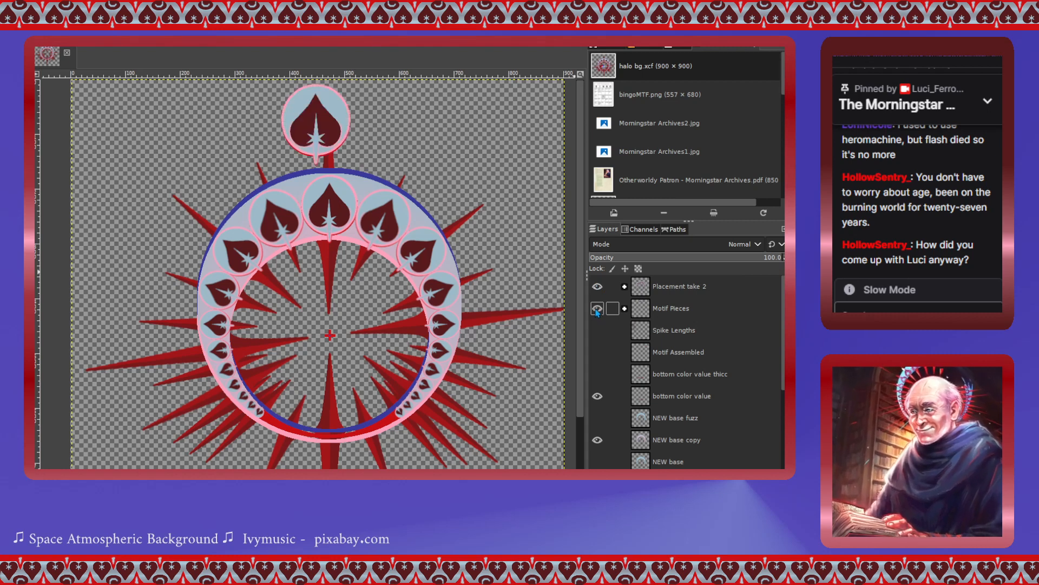
{"action": "left_click", "coordinate": [597, 309]}
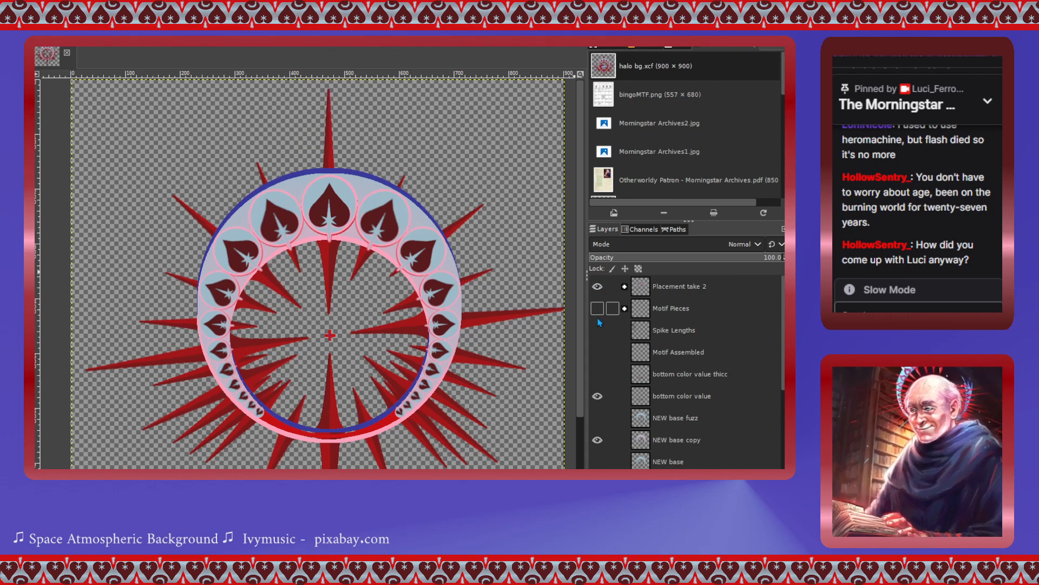
- Briefly preview the Motif Assembled layer and show the bottom color value thicc layer
{"action": "left_click", "coordinate": [597, 355]}
{"action": "left_click", "coordinate": [598, 356]}
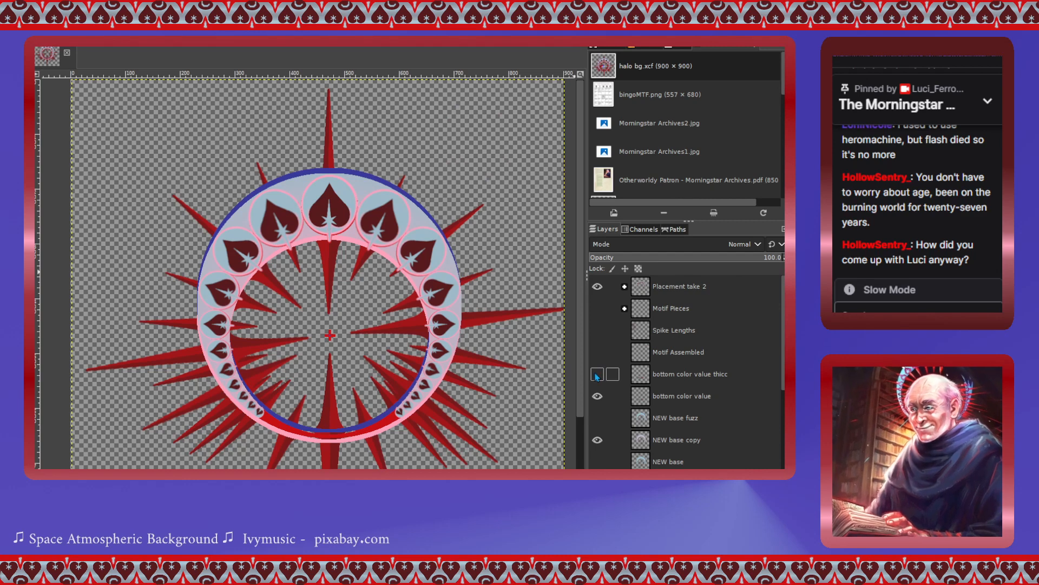
{"action": "left_click", "coordinate": [597, 374]}
{"action": "left_click", "coordinate": [596, 376]}
{"action": "left_click", "coordinate": [597, 376]}
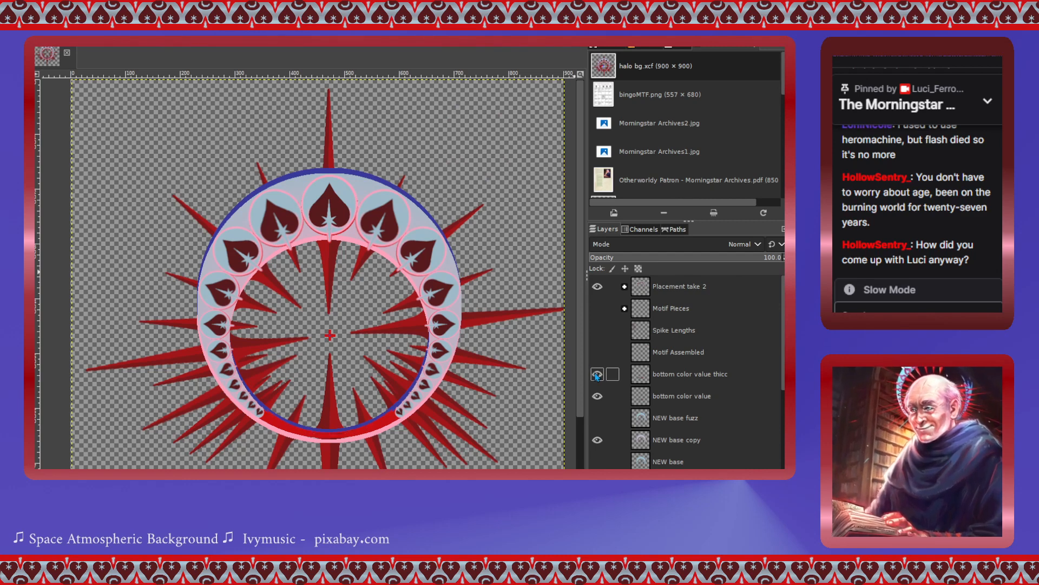
- Compare the halo with and without the NEW base fuzz layer, leaving it hidden, and show the red outer ring layer
{"action": "left_click", "coordinate": [598, 418]}
{"action": "left_click", "coordinate": [597, 419]}
{"action": "left_click", "coordinate": [597, 418]}
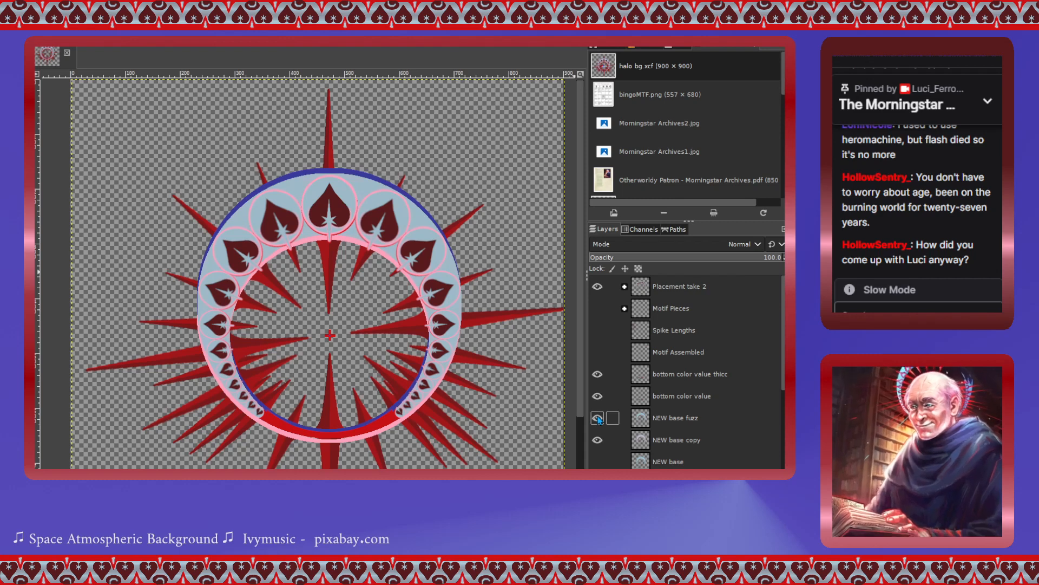
{"action": "left_click", "coordinate": [598, 419]}
{"action": "scroll", "coordinate": [596, 415], "scroll_direction": "down", "scroll_amount": 1}
{"action": "left_click", "coordinate": [597, 410]}
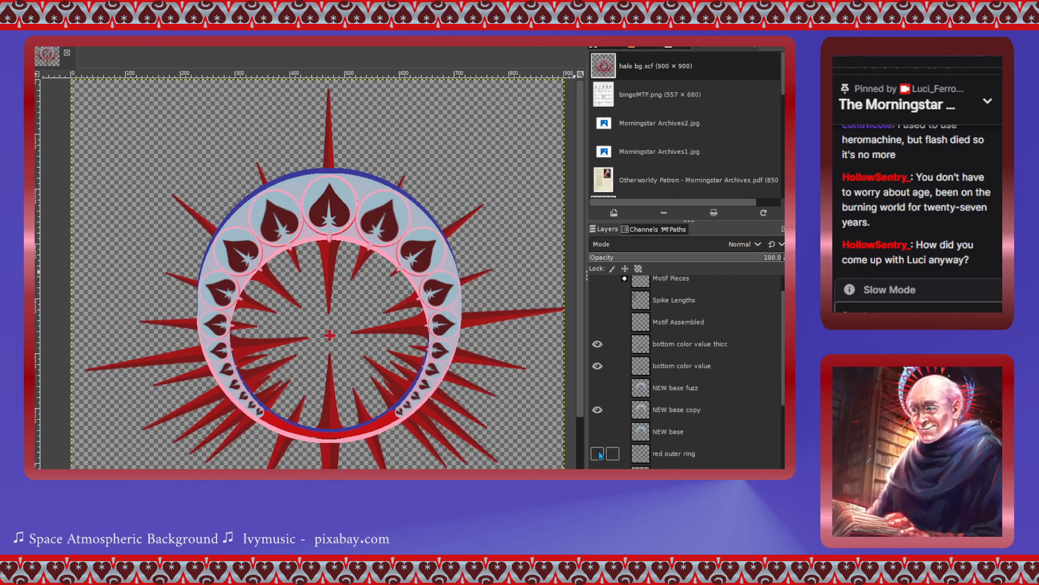
{"action": "left_click", "coordinate": [598, 456]}
{"action": "left_click", "coordinate": [598, 456]}
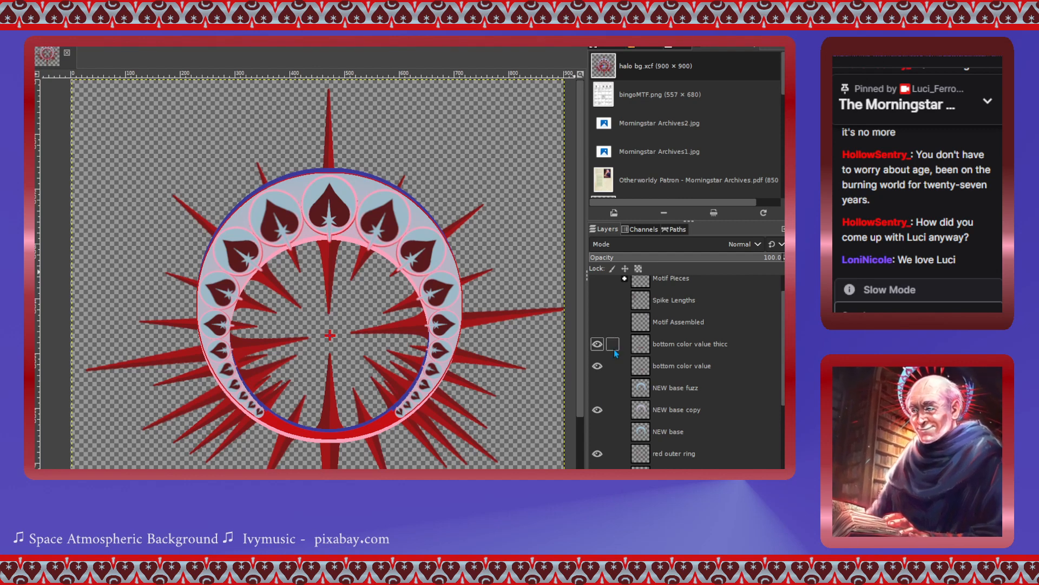
- Check the Motif Assembled layer and the Placements group, and look over the rest of the layer stack and the whole halo
{"action": "left_click", "coordinate": [602, 324]}
{"action": "left_click", "coordinate": [602, 324]}
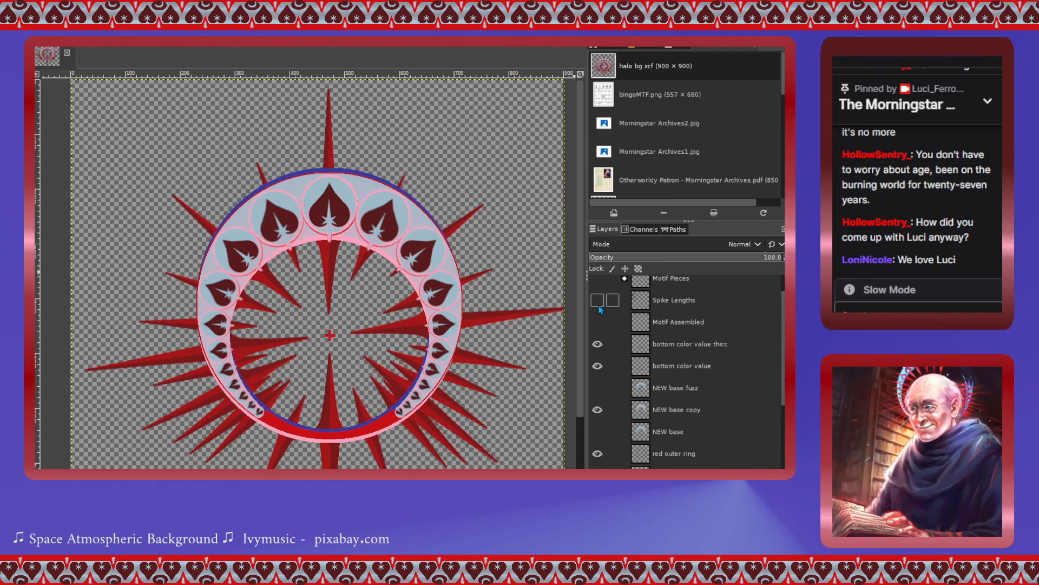
{"action": "scroll", "coordinate": [601, 314], "scroll_direction": "down", "scroll_amount": 4}
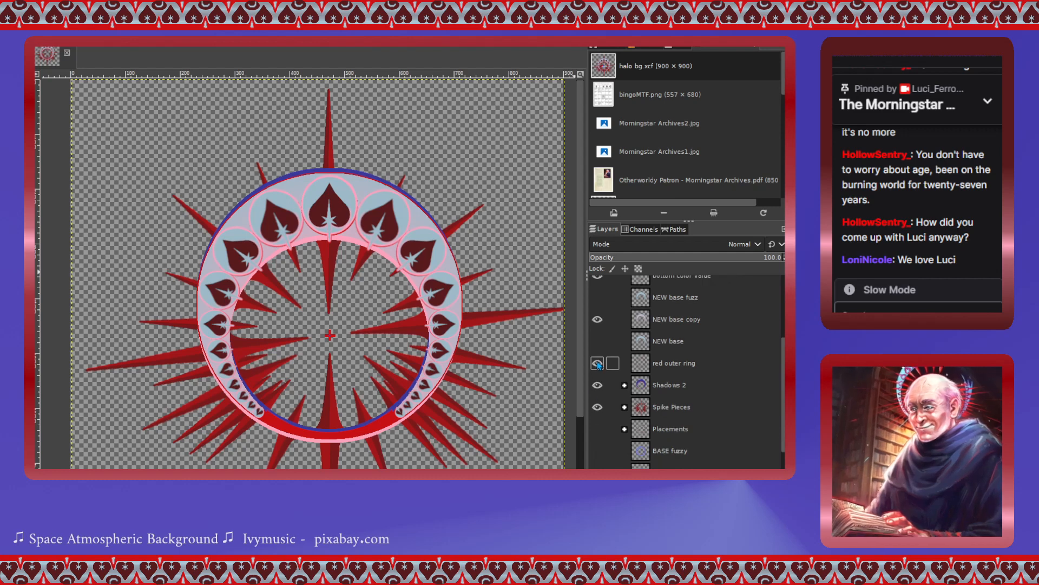
{"action": "left_click", "coordinate": [597, 428]}
{"action": "left_click", "coordinate": [597, 429]}
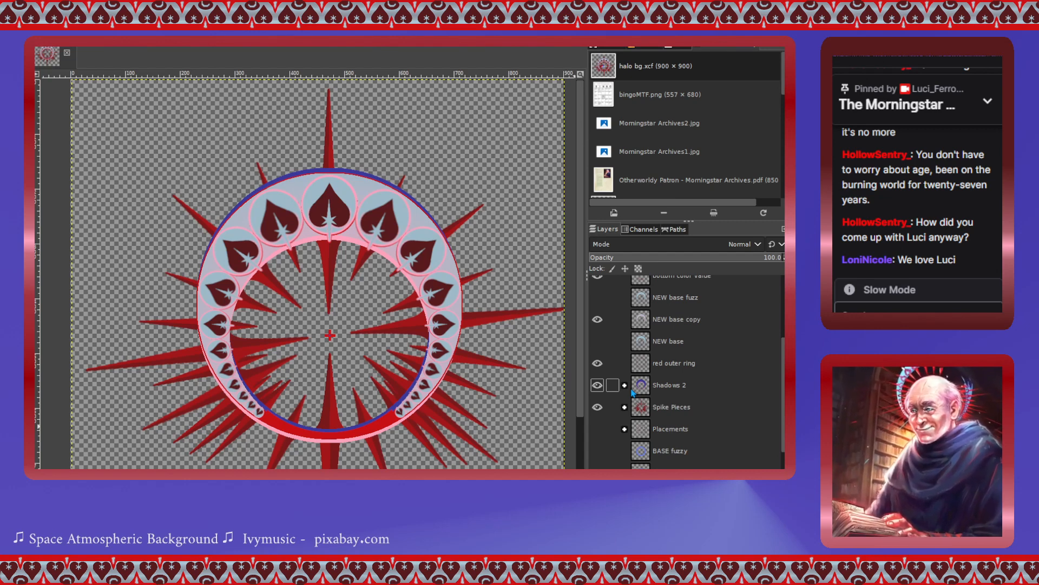
{"action": "scroll", "coordinate": [633, 392], "scroll_direction": "down", "scroll_amount": 3}
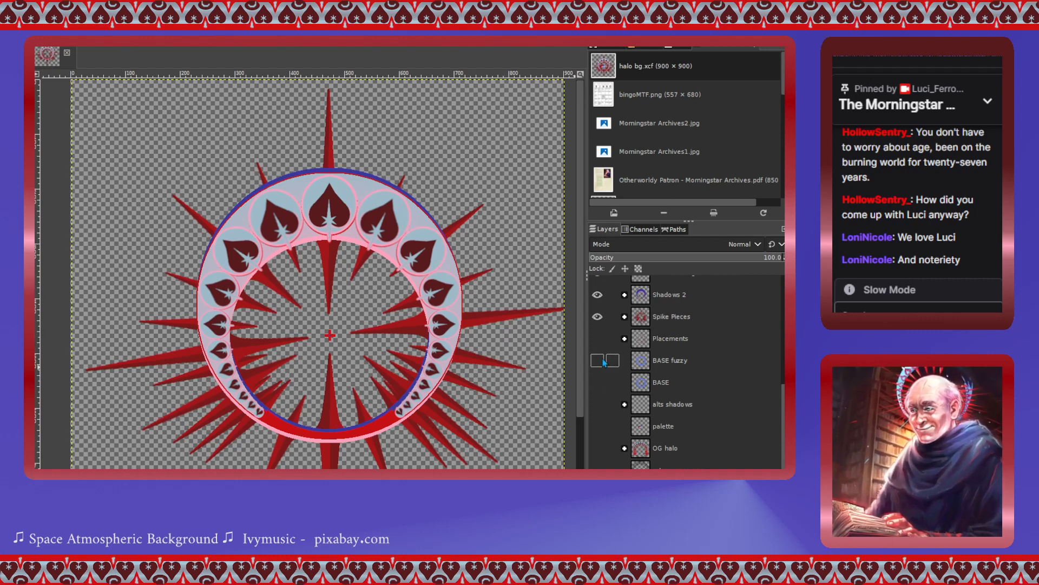
{"action": "scroll", "coordinate": [601, 341], "scroll_direction": "up", "scroll_amount": 1}
{"action": "scroll", "coordinate": [601, 341], "scroll_direction": "up", "scroll_amount": 4}
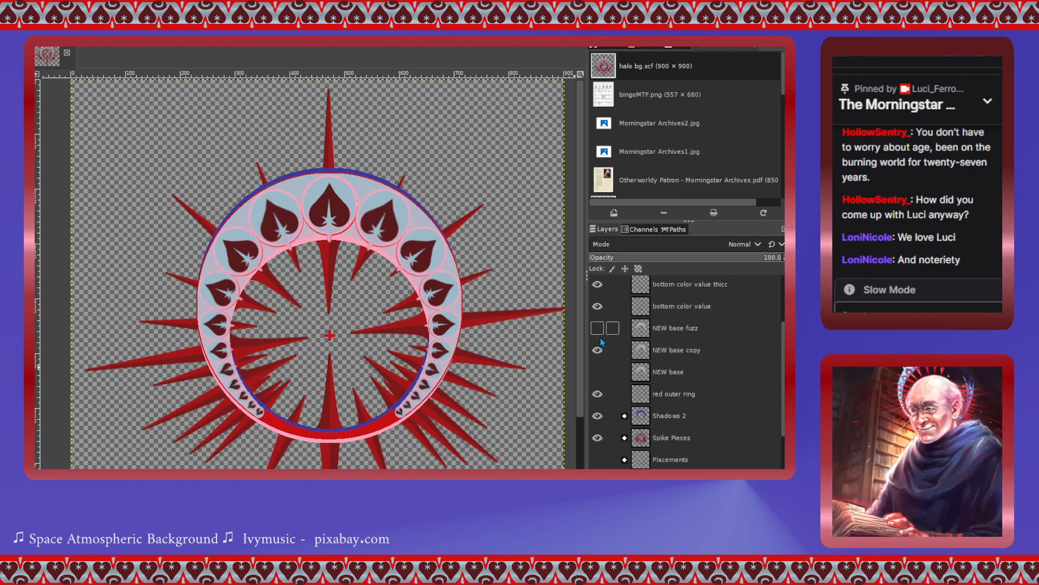
{"action": "scroll", "coordinate": [601, 342], "scroll_direction": "up", "scroll_amount": 4}
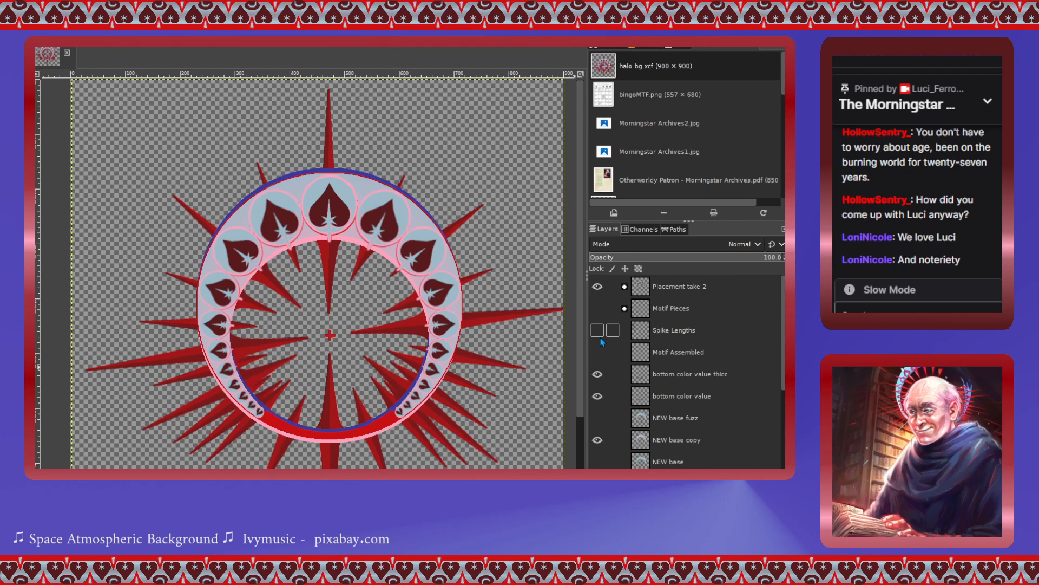
{"action": "scroll", "coordinate": [464, 359], "scroll_direction": "down", "scroll_amount": 3}
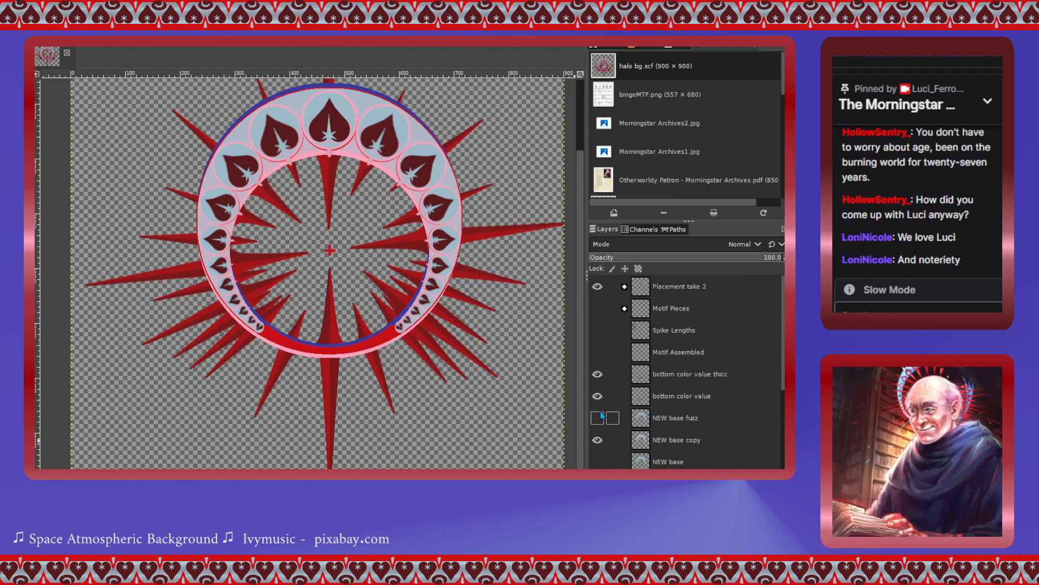
{"action": "scroll", "coordinate": [449, 418], "scroll_direction": "up", "scroll_amount": 3}
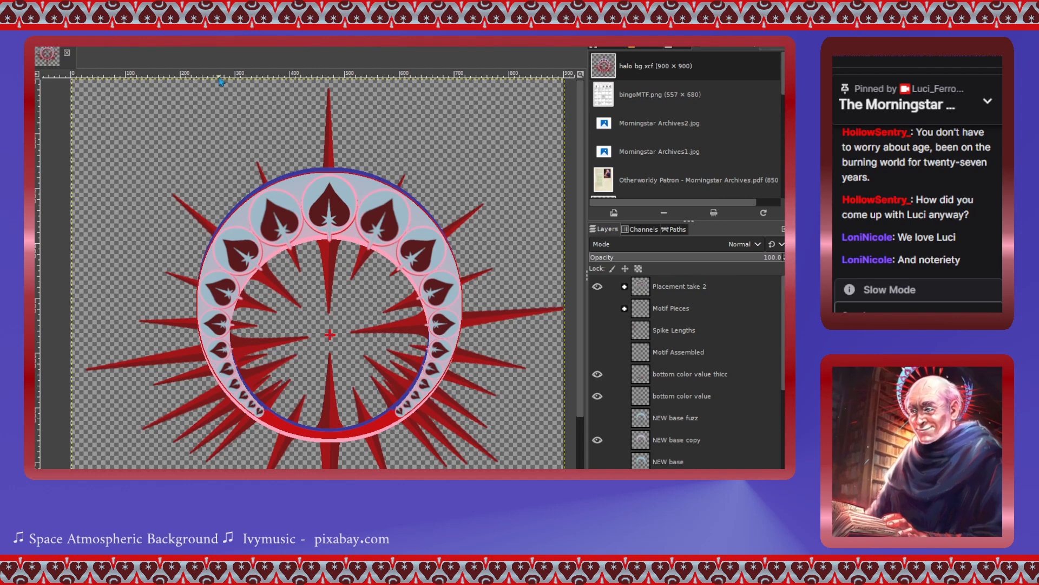
- Create a new layer from the visible halo and place it at the top of the stack, outside the Placement take 2 group
{"action": "left_click", "coordinate": [644, 292]}
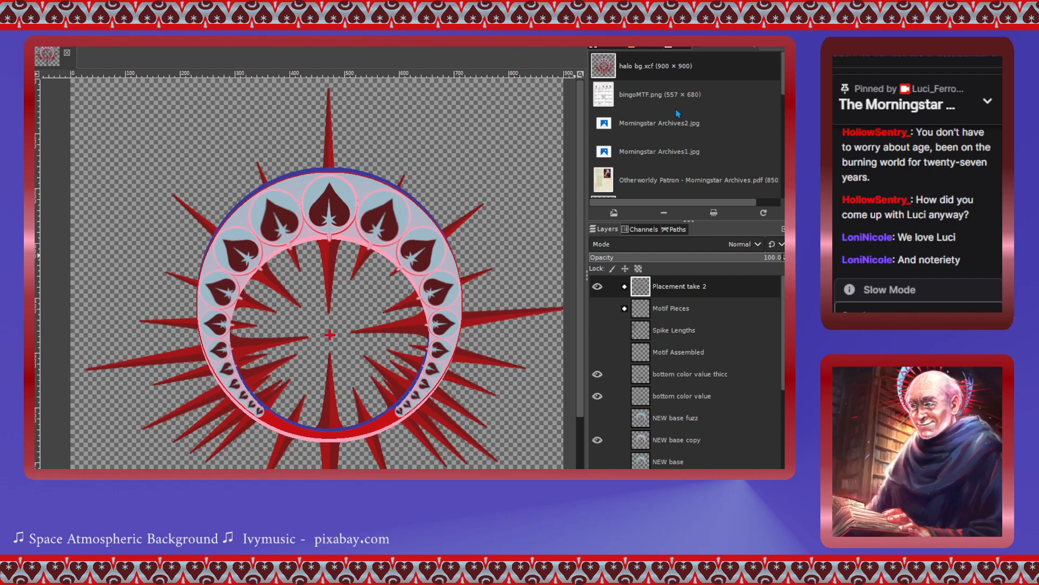
{"action": "left_click", "coordinate": [624, 286]}
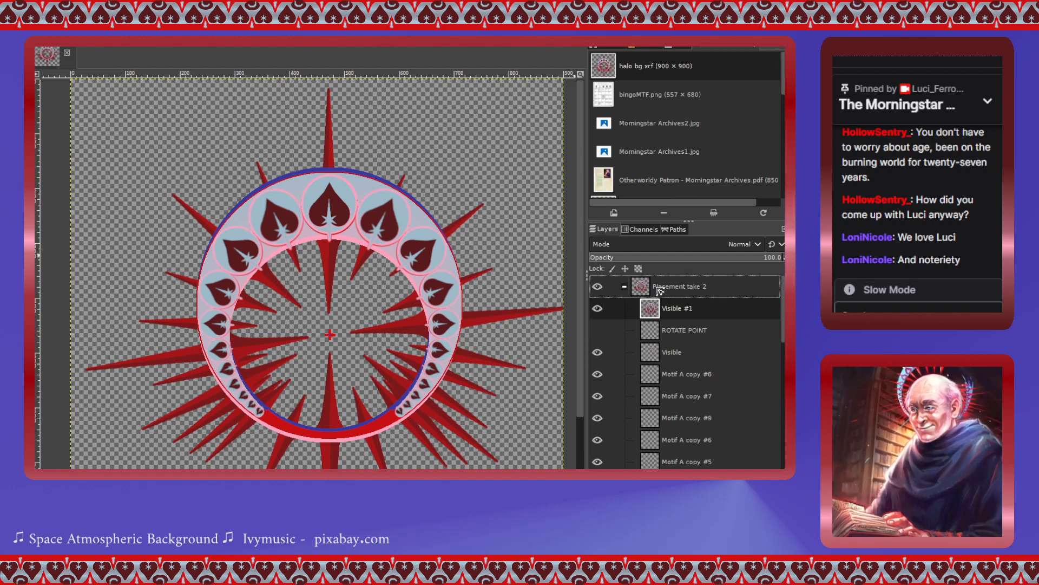
{"action": "left_click_drag", "start_coordinate": [659, 287], "coordinate": [657, 284]}
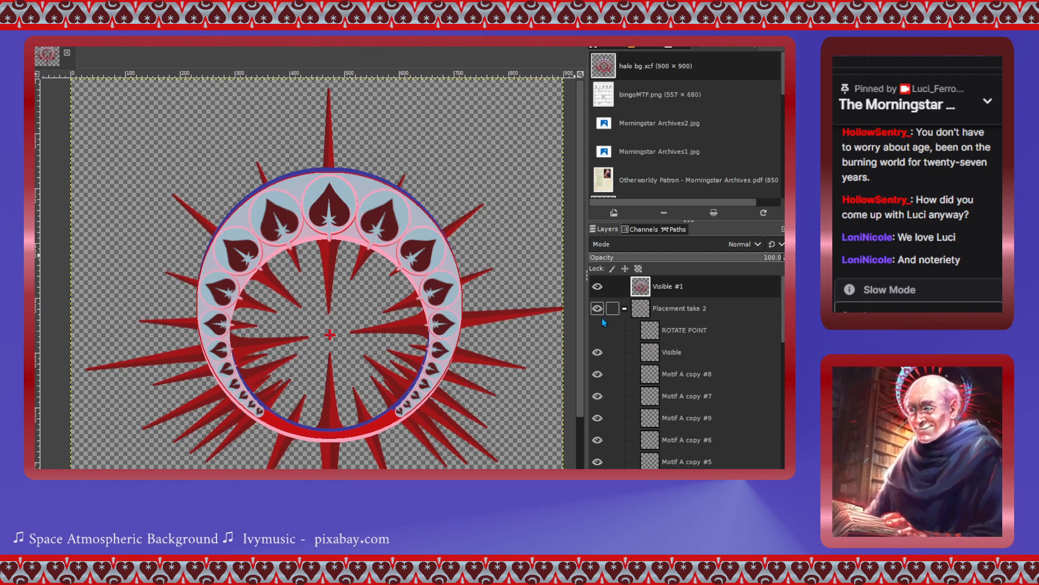
{"action": "left_click", "coordinate": [624, 308]}
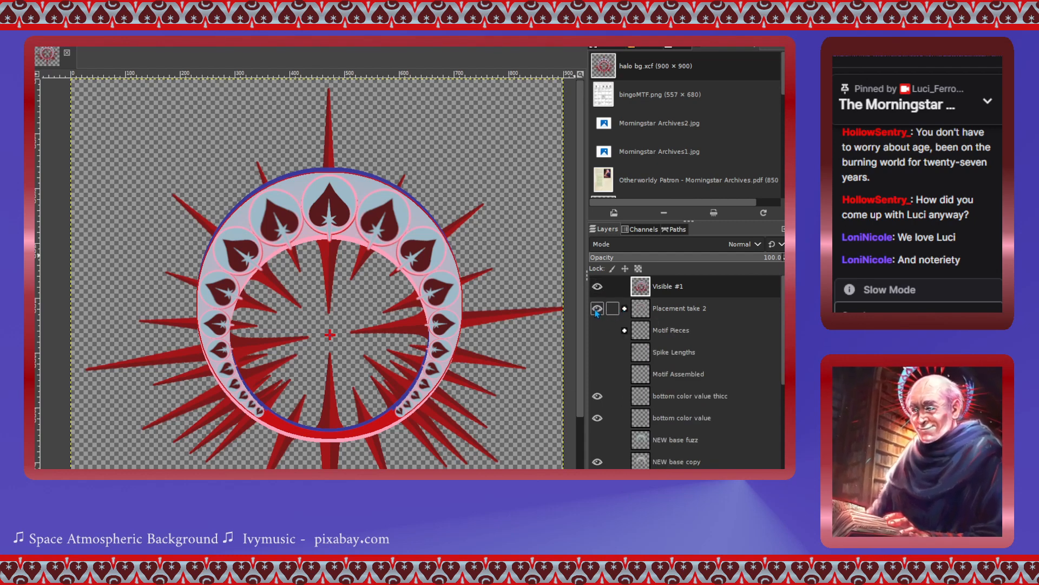
- Hide Placement take 2, both bottom color value layers, NEW base copy, red outer ring, Shadows 2 and Spike Pieces, leaving only the merged halo layer shown
{"action": "left_click", "coordinate": [597, 309]}
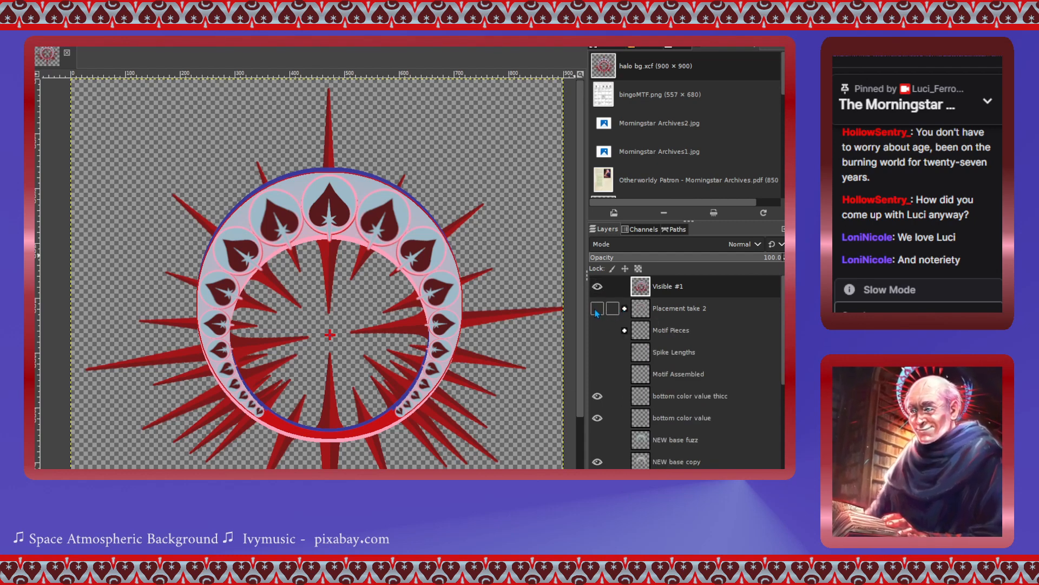
{"action": "left_click", "coordinate": [598, 400]}
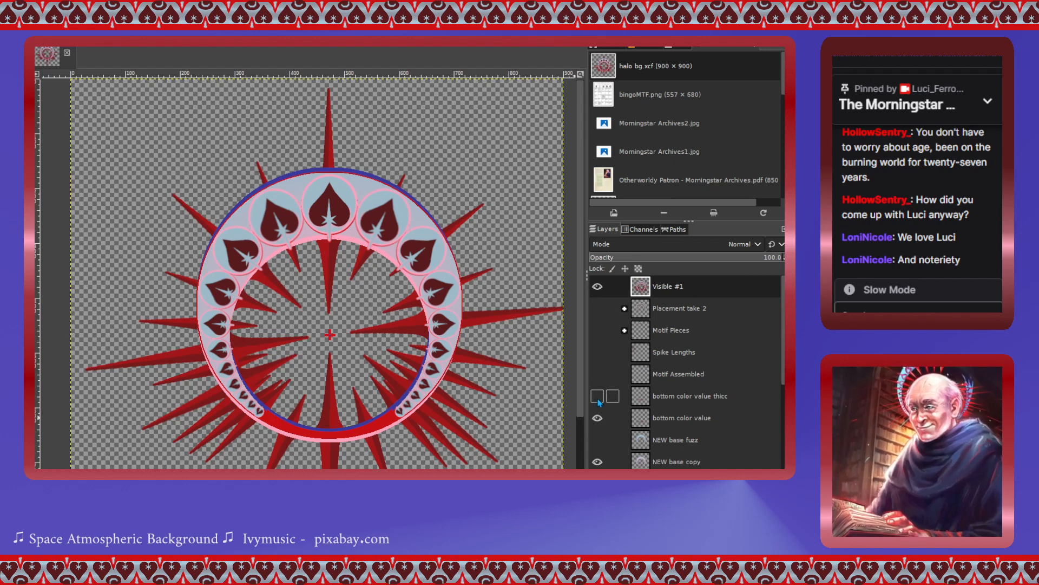
{"action": "scroll", "coordinate": [602, 421], "scroll_direction": "down", "scroll_amount": 1}
{"action": "left_click", "coordinate": [598, 431]}
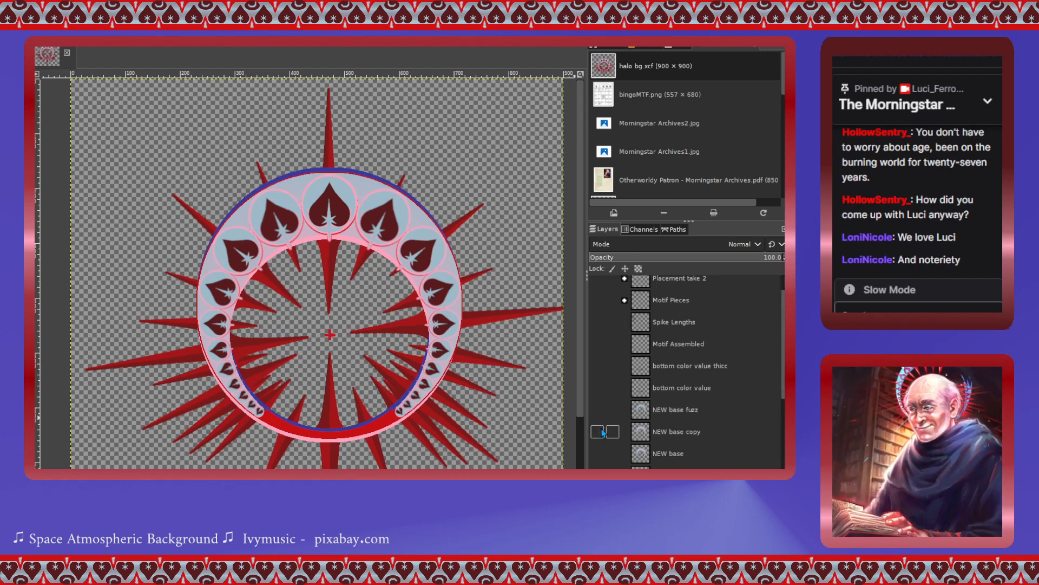
{"action": "scroll", "coordinate": [599, 436], "scroll_direction": "down", "scroll_amount": 1}
{"action": "left_click", "coordinate": [598, 444]}
{"action": "scroll", "coordinate": [599, 444], "scroll_direction": "down", "scroll_amount": 1}
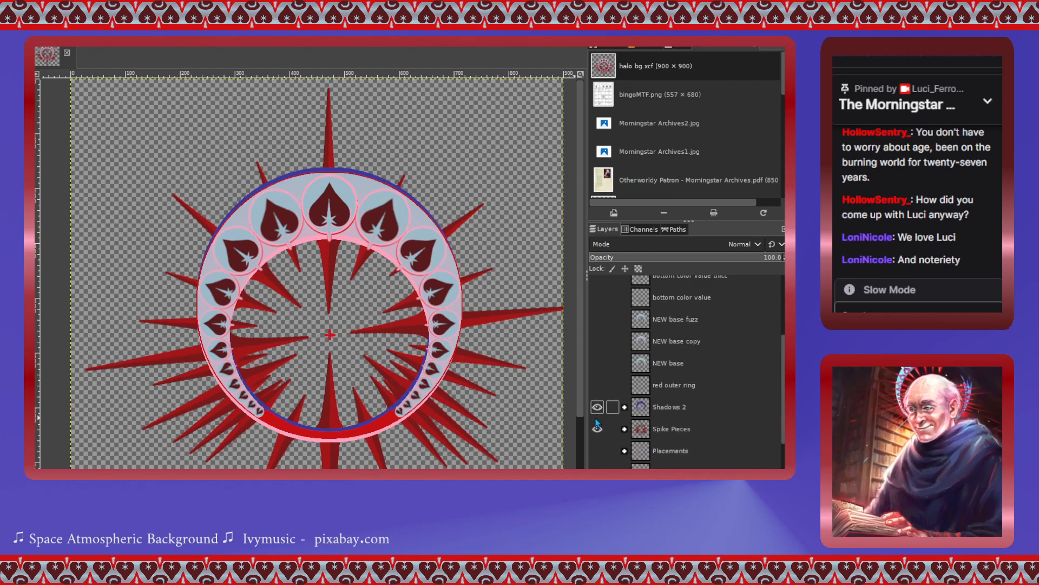
{"action": "left_click", "coordinate": [598, 408]}
{"action": "left_click", "coordinate": [598, 429]}
{"action": "scroll", "coordinate": [603, 421], "scroll_direction": "down", "scroll_amount": 2}
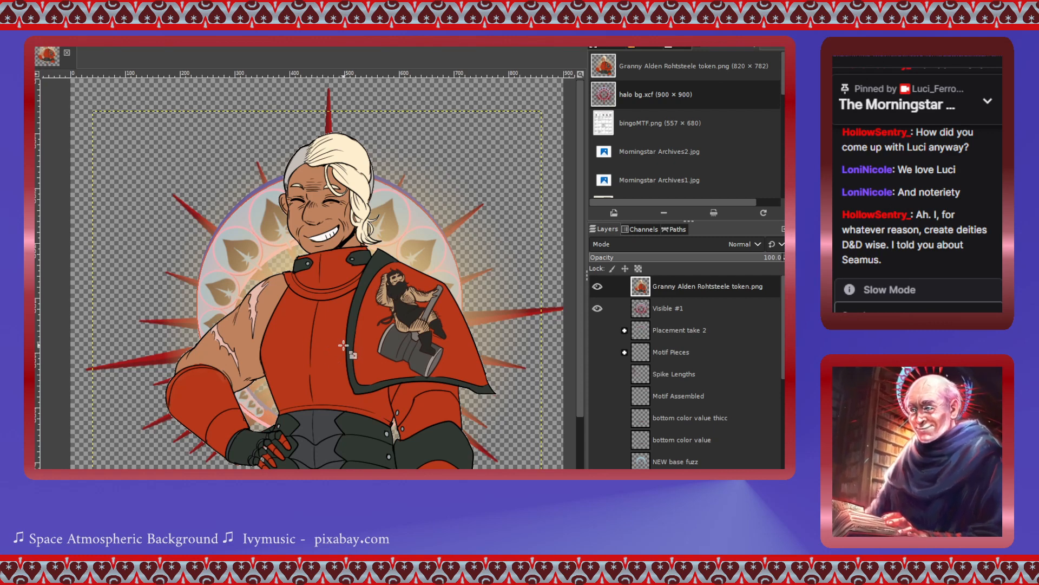
- Scale the character token layer to 695 × 663 px and position it so the head sits inside the halo ring
{"action": "key", "text": "shift+s"}
{"action": "left_click", "coordinate": [343, 345]}
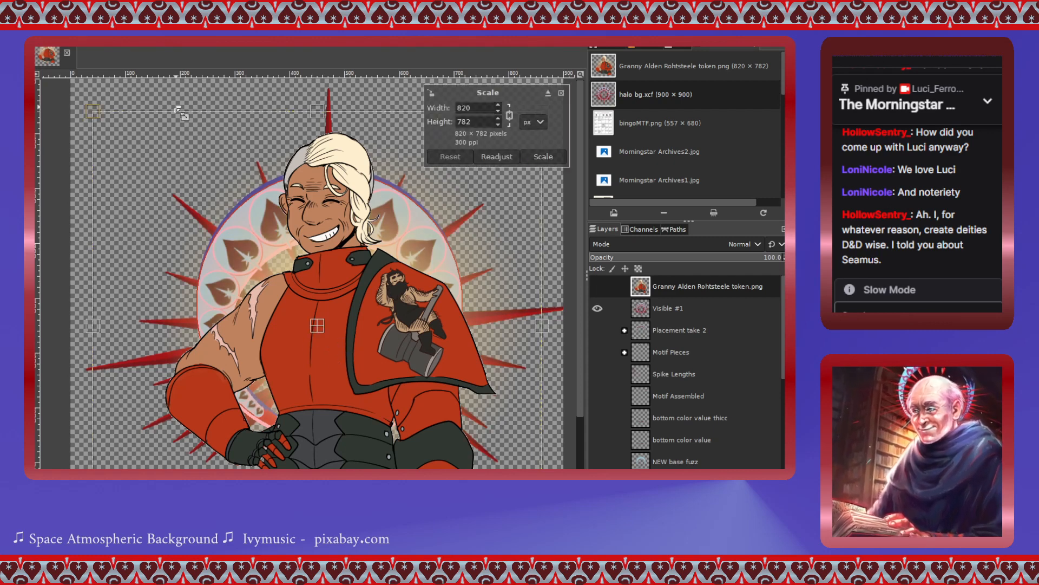
{"action": "left_click_drag", "start_coordinate": [100, 115], "coordinate": [307, 316]}
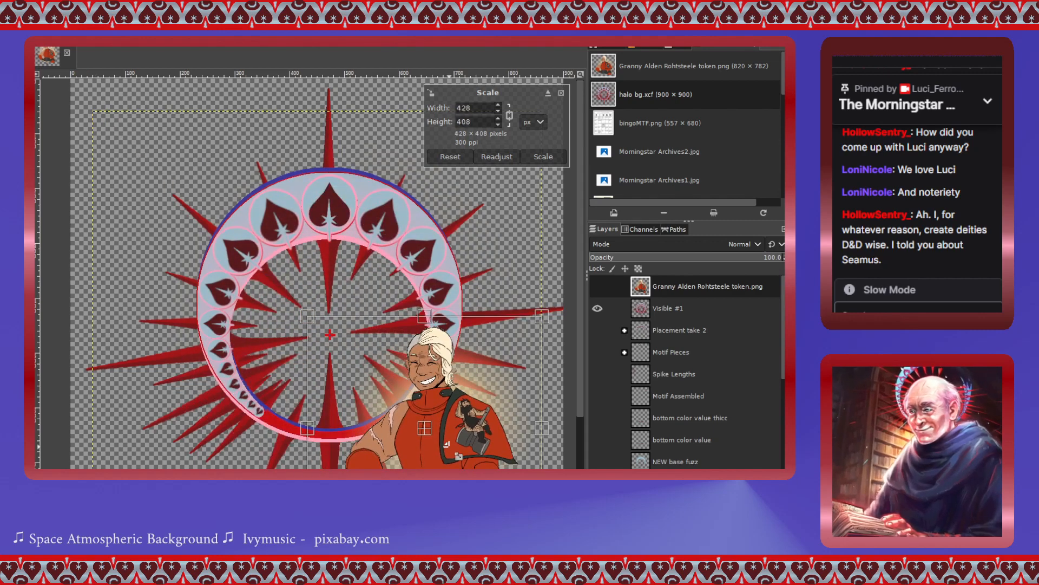
{"action": "left_click_drag", "start_coordinate": [433, 438], "coordinate": [342, 406]}
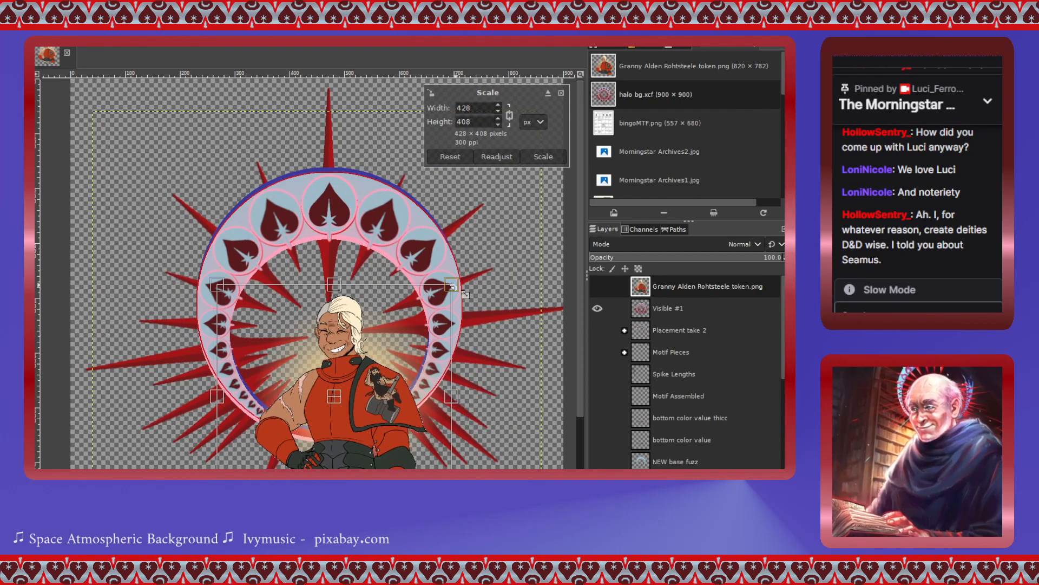
{"action": "left_click_drag", "start_coordinate": [452, 286], "coordinate": [534, 209]}
{"action": "left_click_drag", "start_coordinate": [379, 368], "coordinate": [320, 416]}
{"action": "left_click_drag", "start_coordinate": [481, 263], "coordinate": [535, 190]}
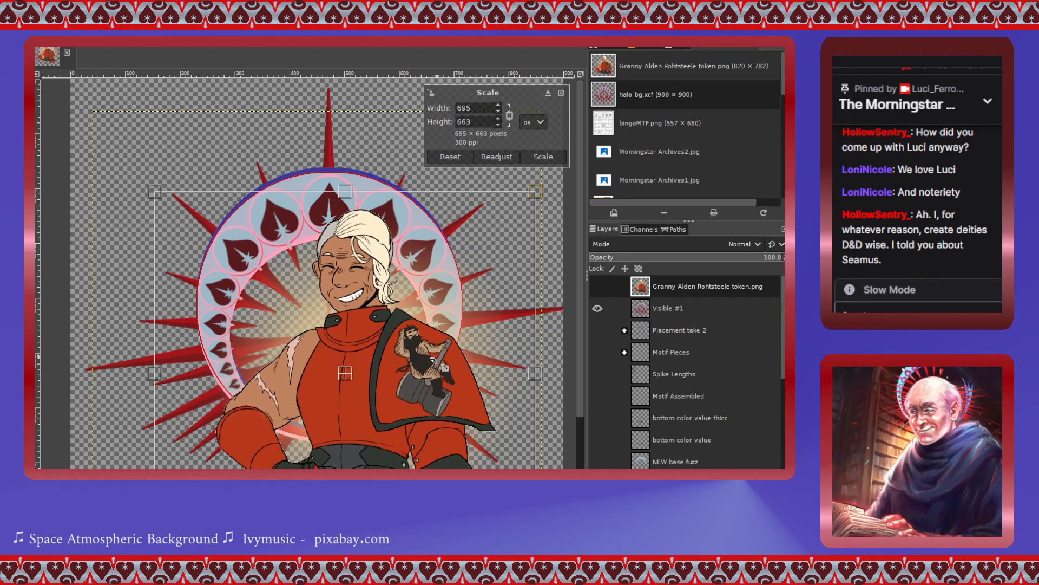
{"action": "left_click_drag", "start_coordinate": [352, 385], "coordinate": [329, 440]}
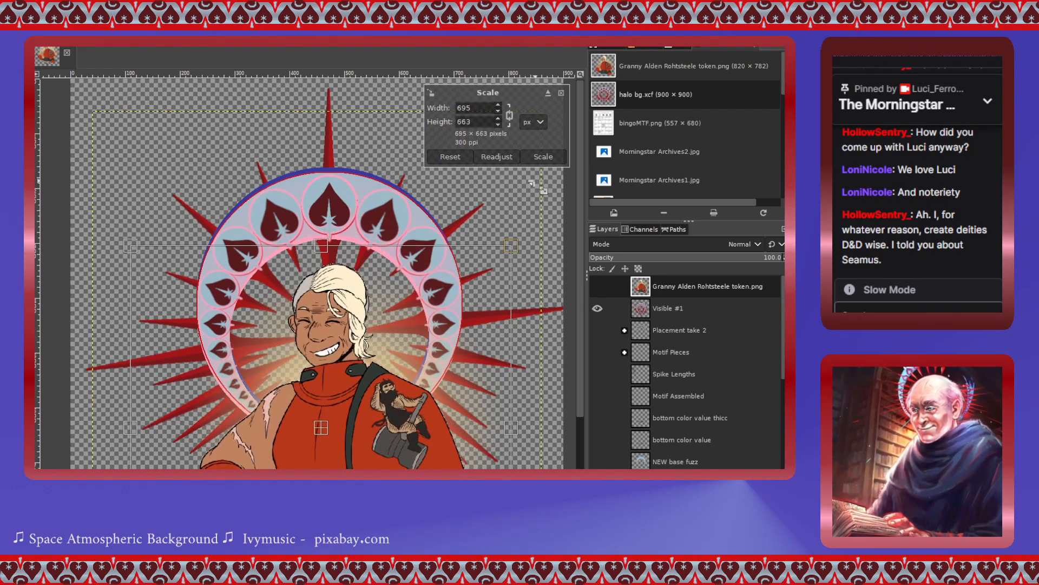
{"action": "left_click", "coordinate": [543, 157]}
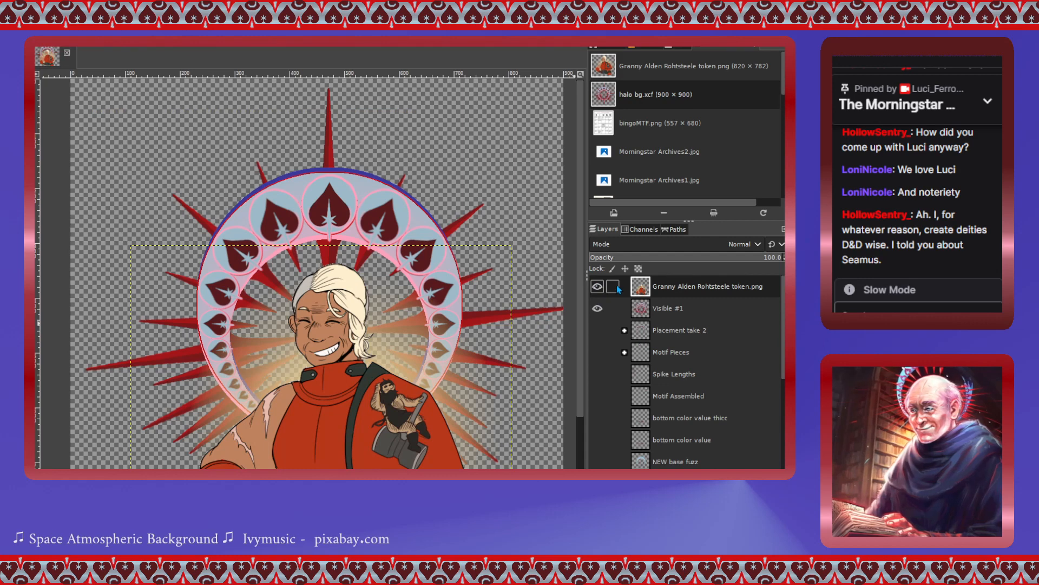
- Link the character token layer and move the Visible #1 halo slightly upward behind the head
{"action": "left_click", "coordinate": [614, 288]}
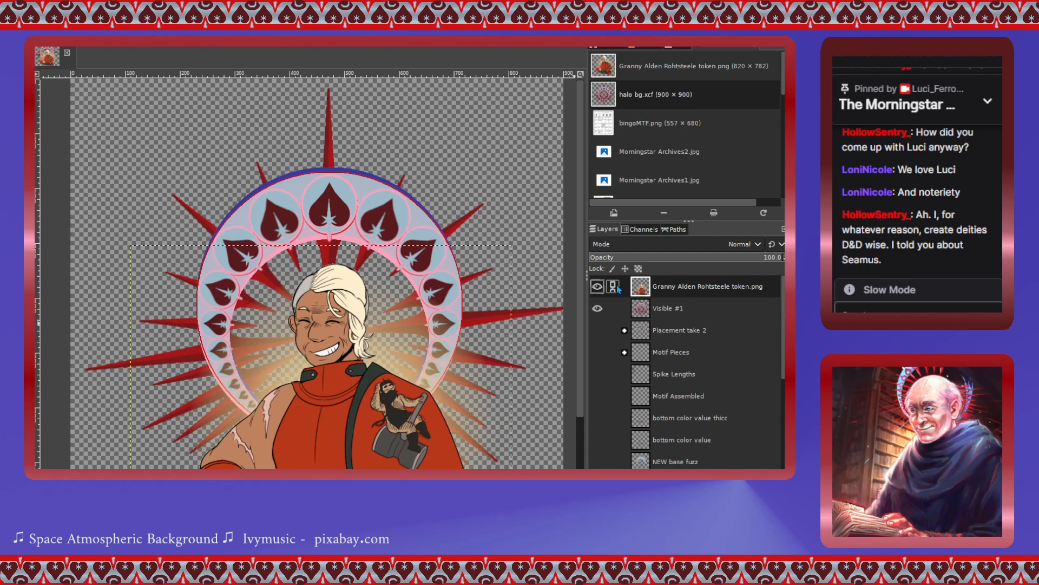
{"action": "left_click", "coordinate": [652, 311]}
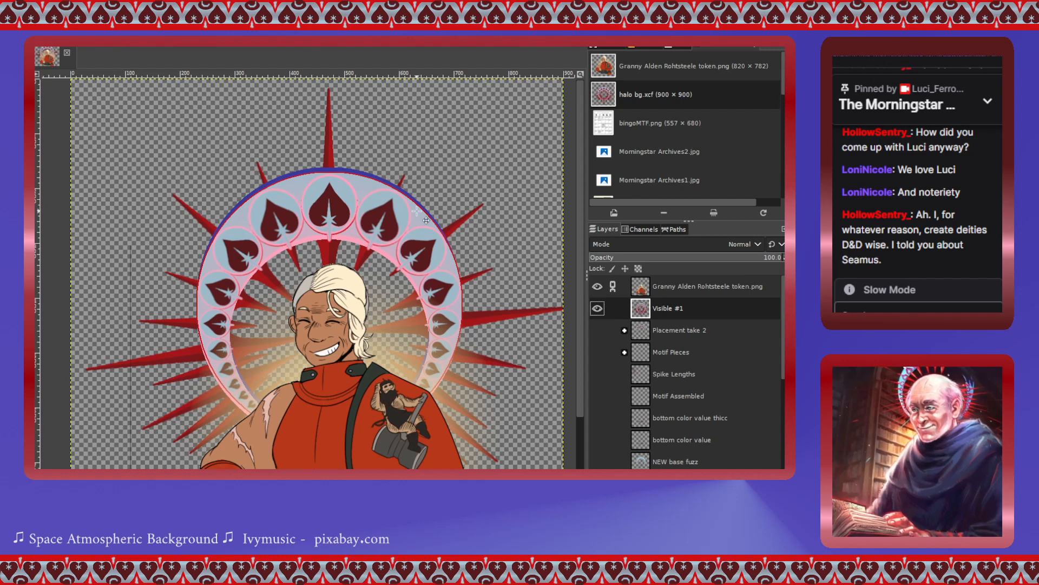
{"action": "left_click_drag", "start_coordinate": [325, 212], "coordinate": [326, 192]}
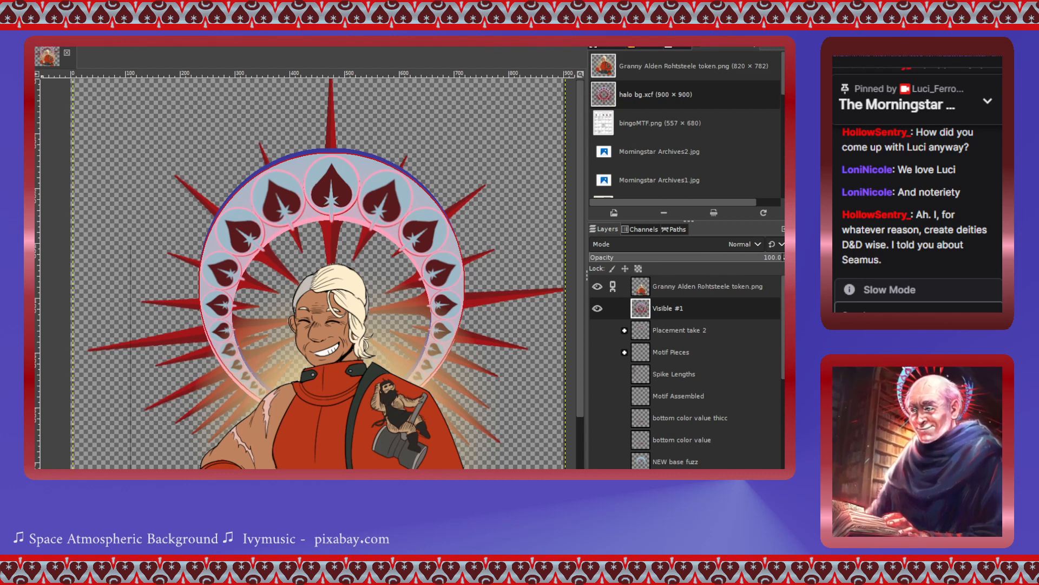
- Try a perspective transform on the Visible #1 halo, pulling both lower corners inward and upward so its base narrows
{"action": "key", "text": "shift+p"}
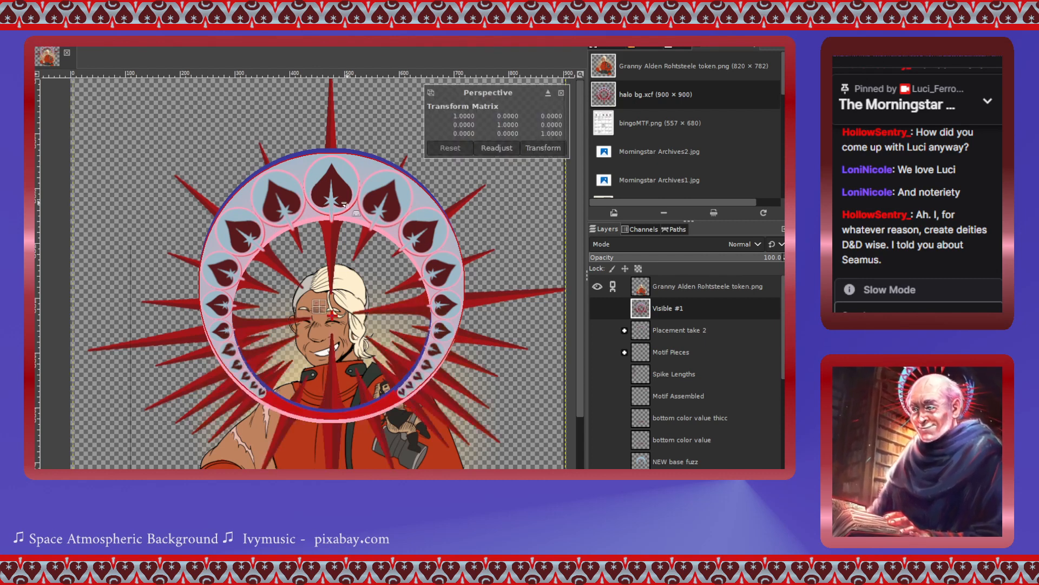
{"action": "left_click_drag", "start_coordinate": [353, 171], "coordinate": [335, 172]}
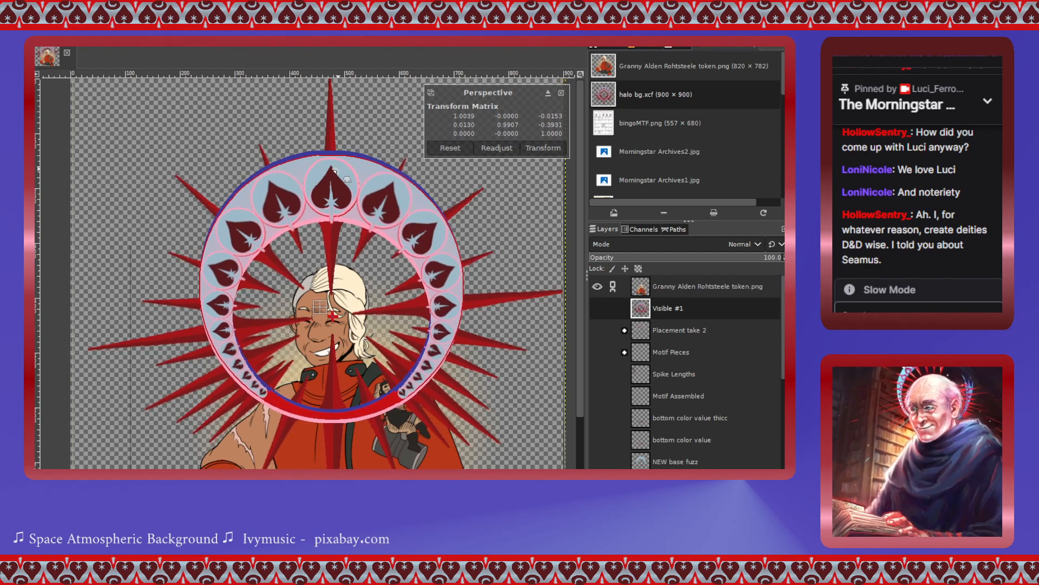
{"action": "key", "text": "minus"}
{"action": "left_click", "coordinate": [450, 148]}
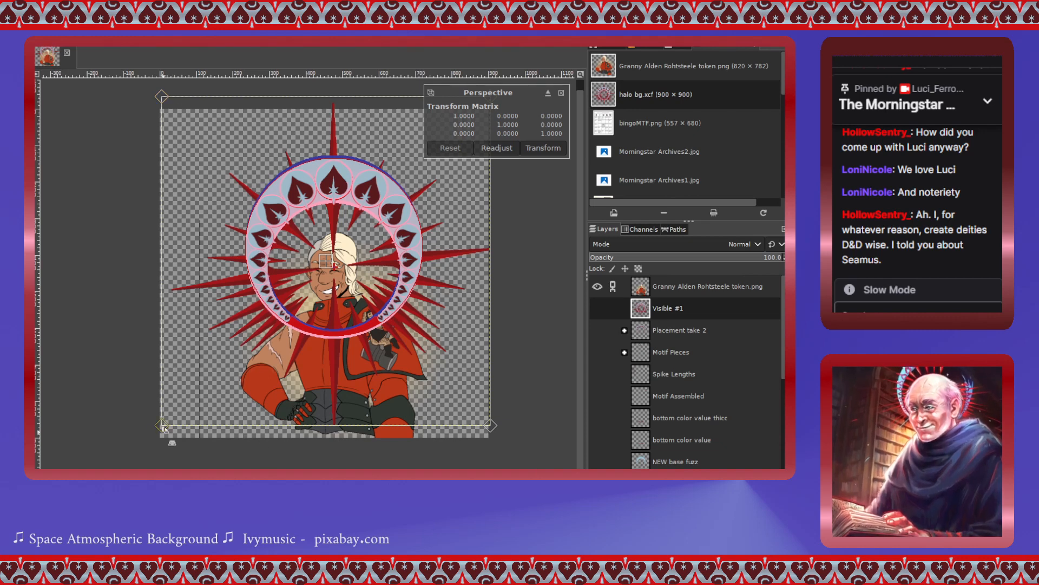
{"action": "left_click_drag", "start_coordinate": [164, 427], "coordinate": [235, 362]}
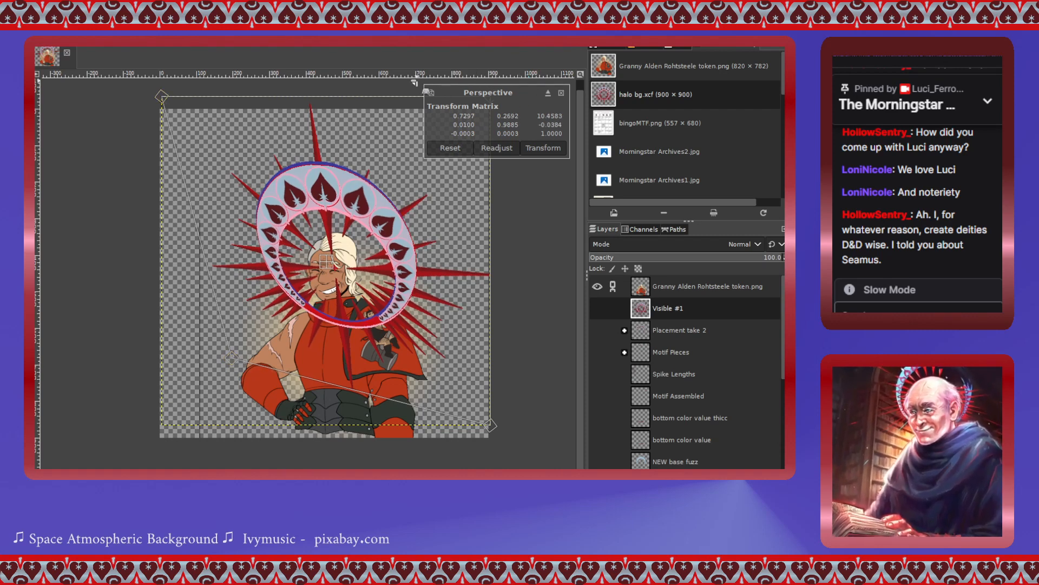
{"action": "left_click_drag", "start_coordinate": [490, 426], "coordinate": [415, 357]}
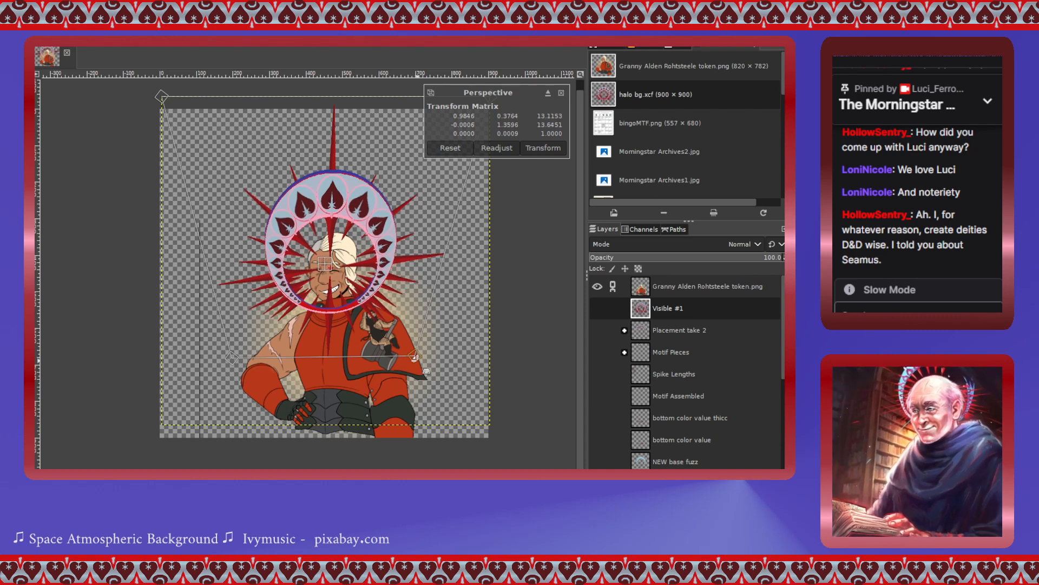
- Lower both upper corners of the halo's perspective frame, move it up around the head, and apply the transform
{"action": "left_click_drag", "start_coordinate": [161, 97], "coordinate": [158, 180]}
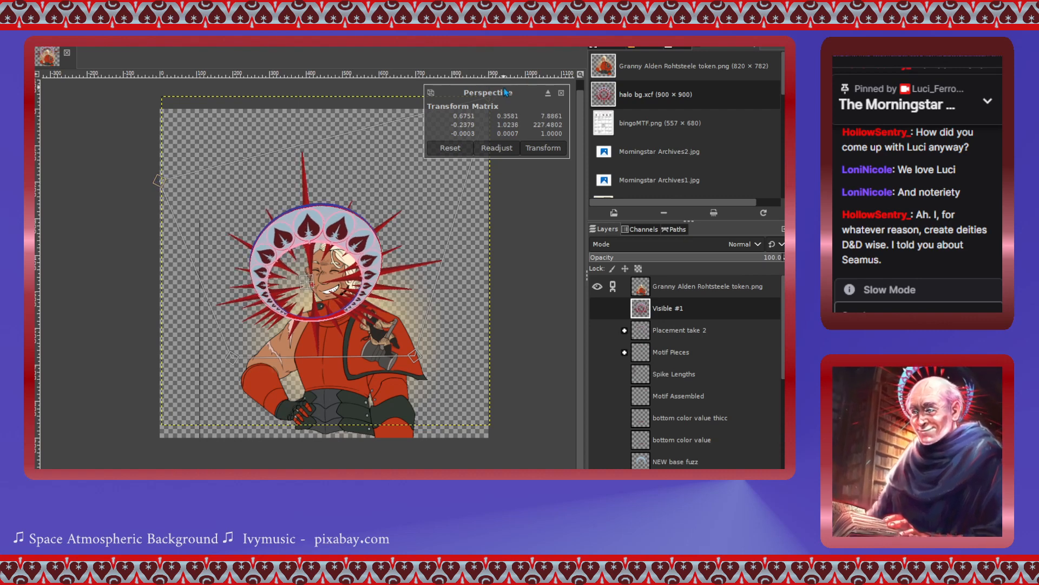
{"action": "scroll", "coordinate": [500, 187], "scroll_direction": "up", "scroll_amount": 1}
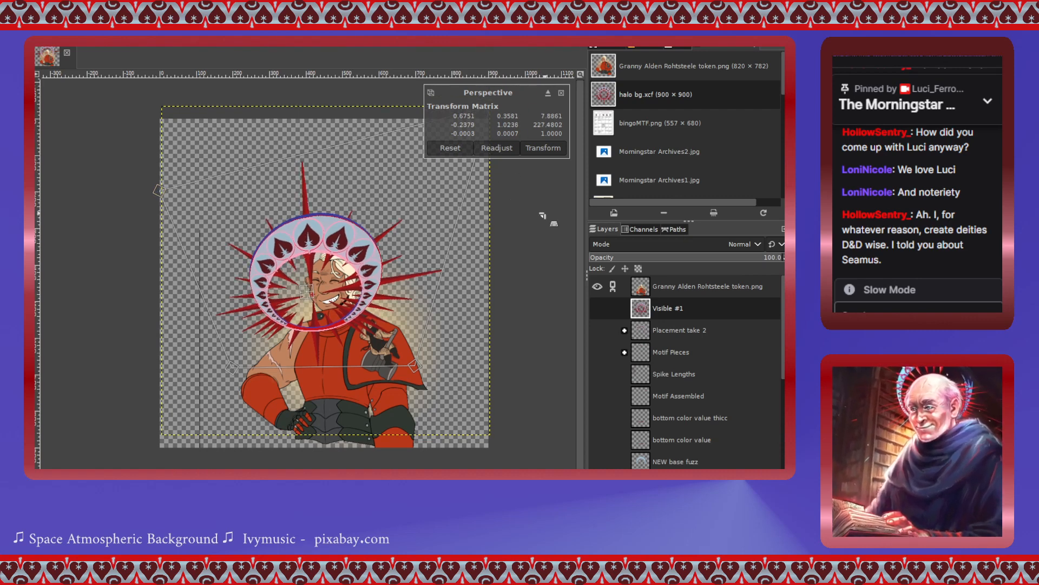
{"action": "left_click_drag", "start_coordinate": [527, 93], "coordinate": [510, 167]}
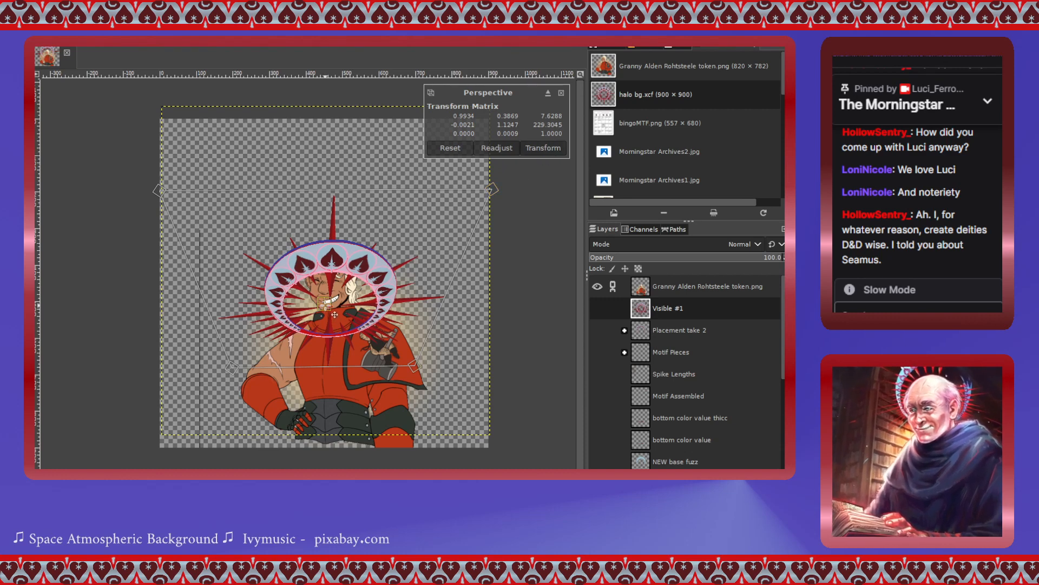
{"action": "left_click_drag", "start_coordinate": [334, 315], "coordinate": [335, 286]}
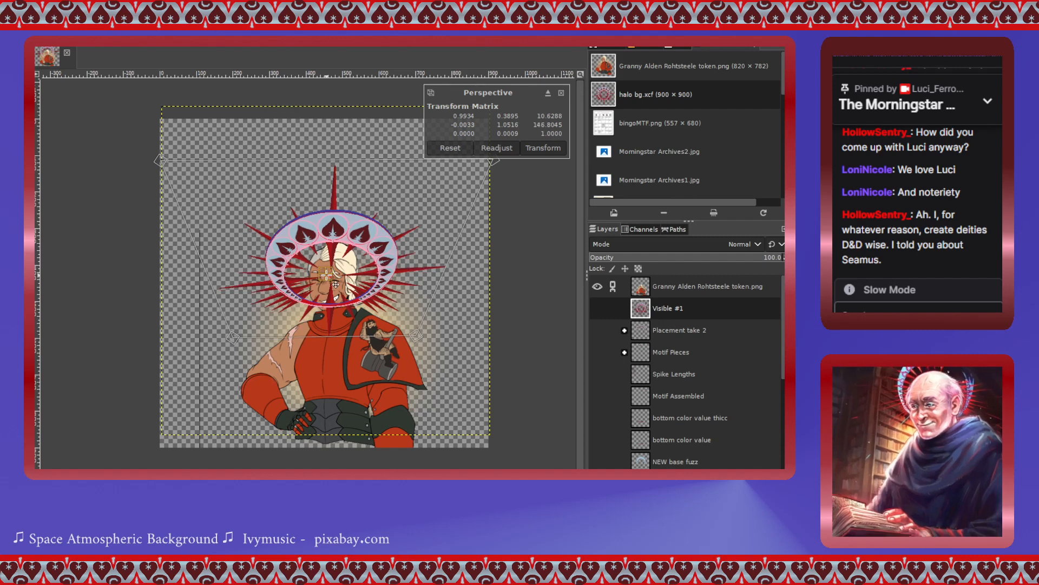
{"action": "left_click", "coordinate": [541, 149]}
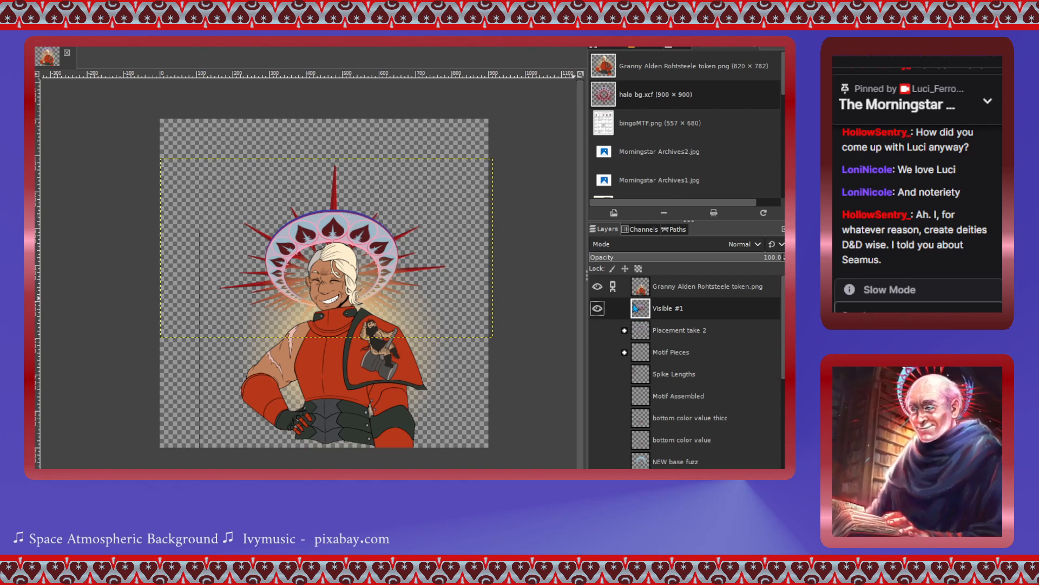
- Try duplicating the halo layer and cutting an elliptical area around it, and undo back to the untransformed Visible #1
{"action": "left_click", "coordinate": [665, 134]}
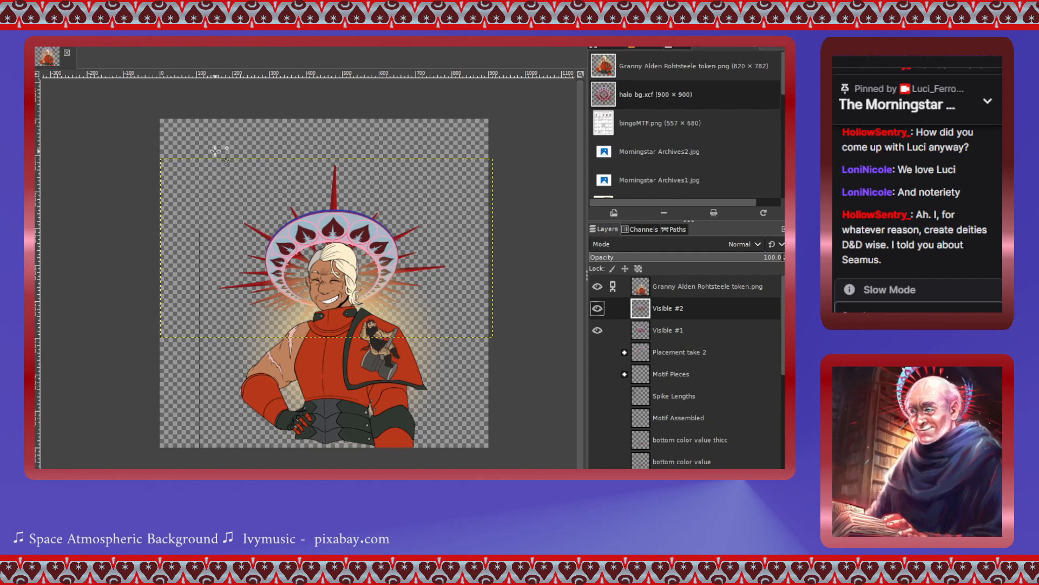
{"action": "left_click_drag", "start_coordinate": [215, 152], "coordinate": [464, 368]}
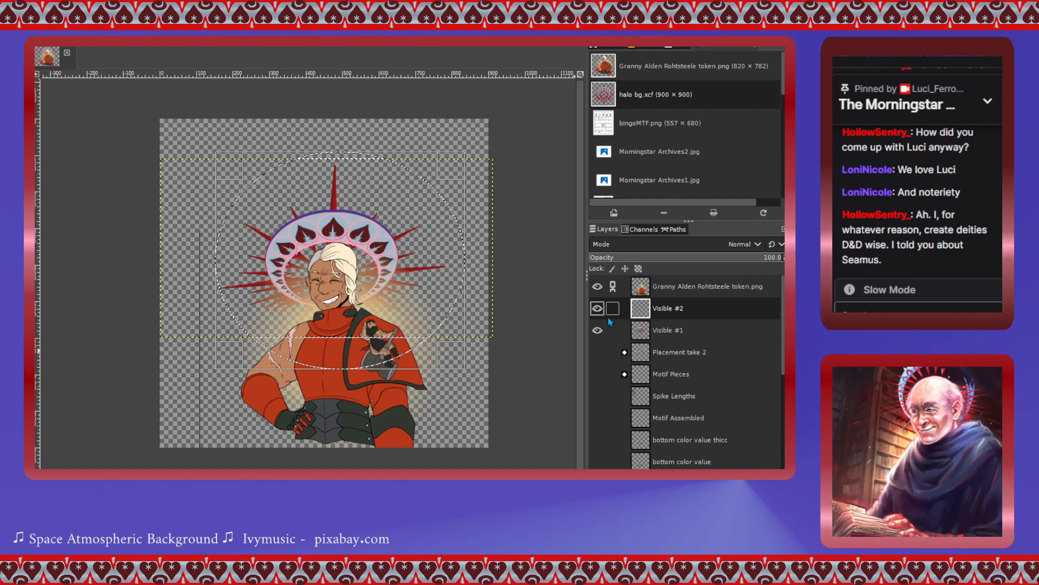
{"action": "key", "text": "ctrl+z"}
{"action": "key", "text": "ctrl+z"}
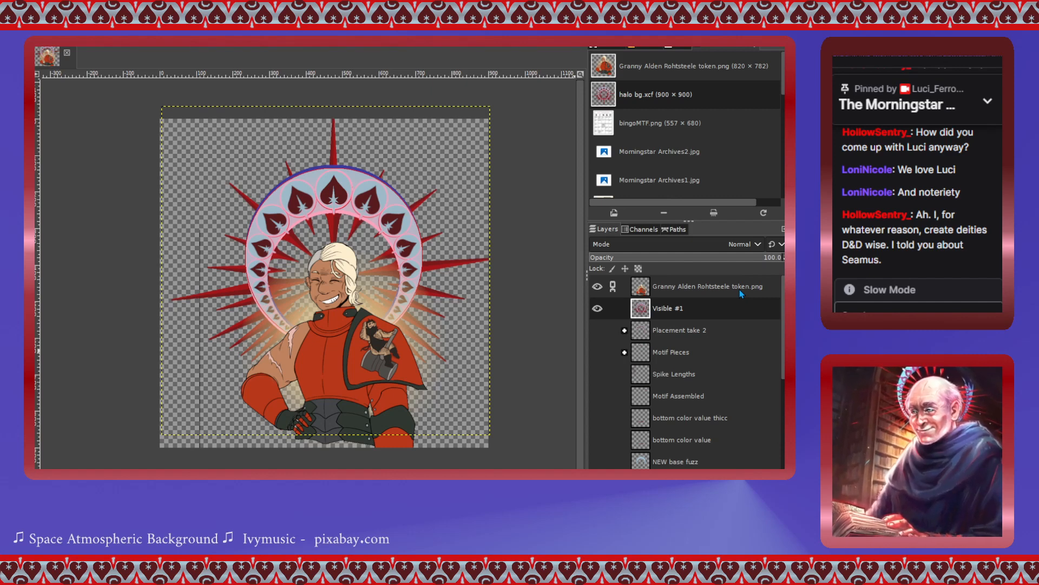
- Add a layer named dupe1 above Visible #1, paste the clipboard contents onto it, and hide Visible #1
{"action": "key", "text": "Return"}
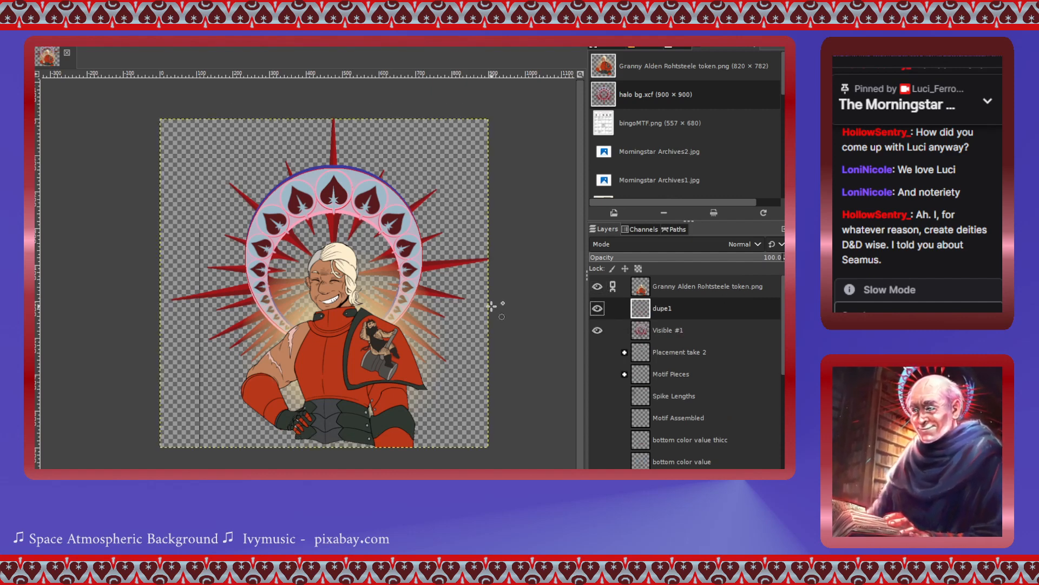
{"action": "key", "text": "ctrl+v"}
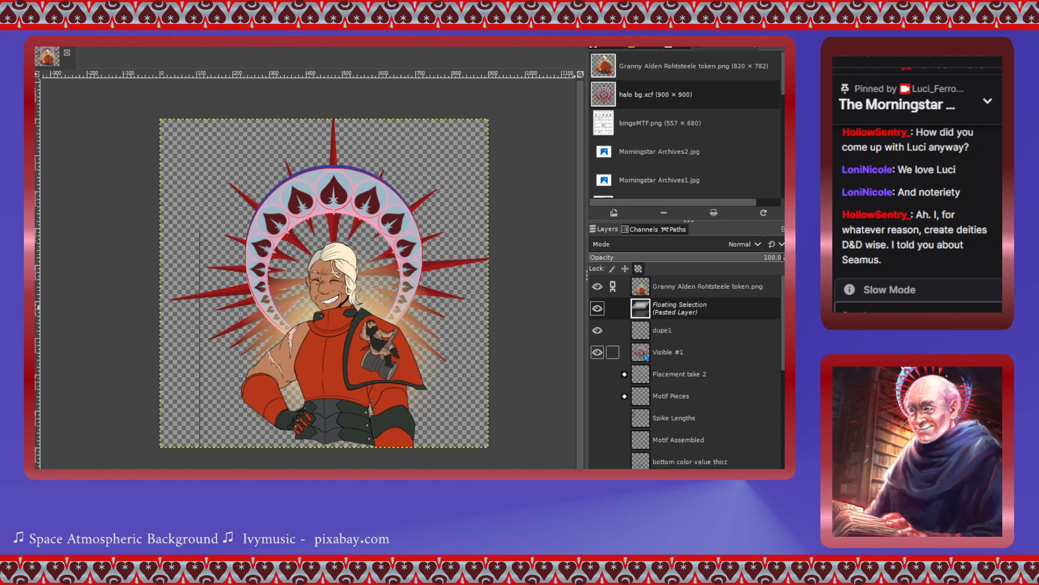
{"action": "left_click", "coordinate": [598, 352]}
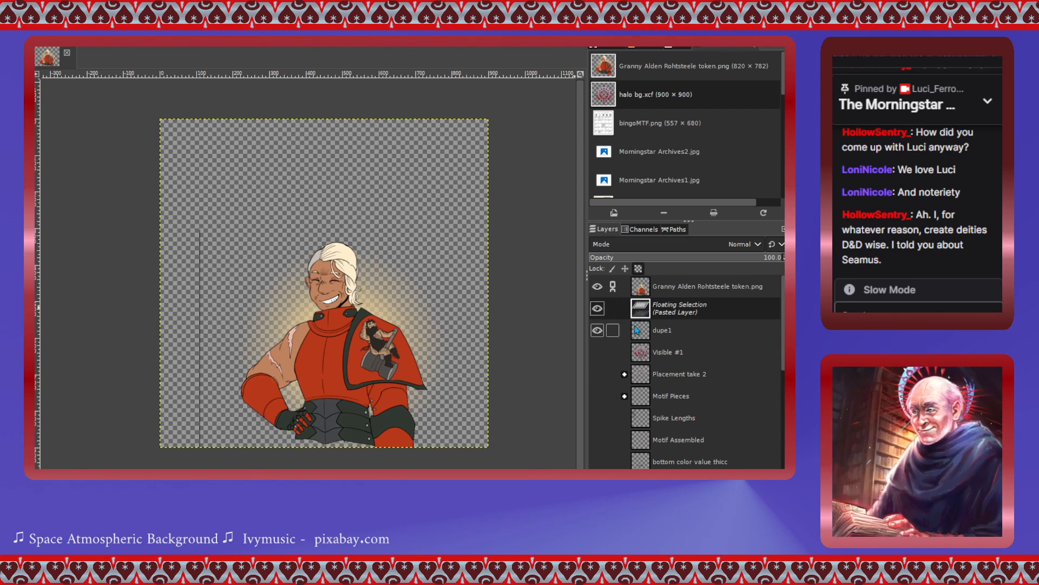
{"action": "key", "text": "ctrl+z"}
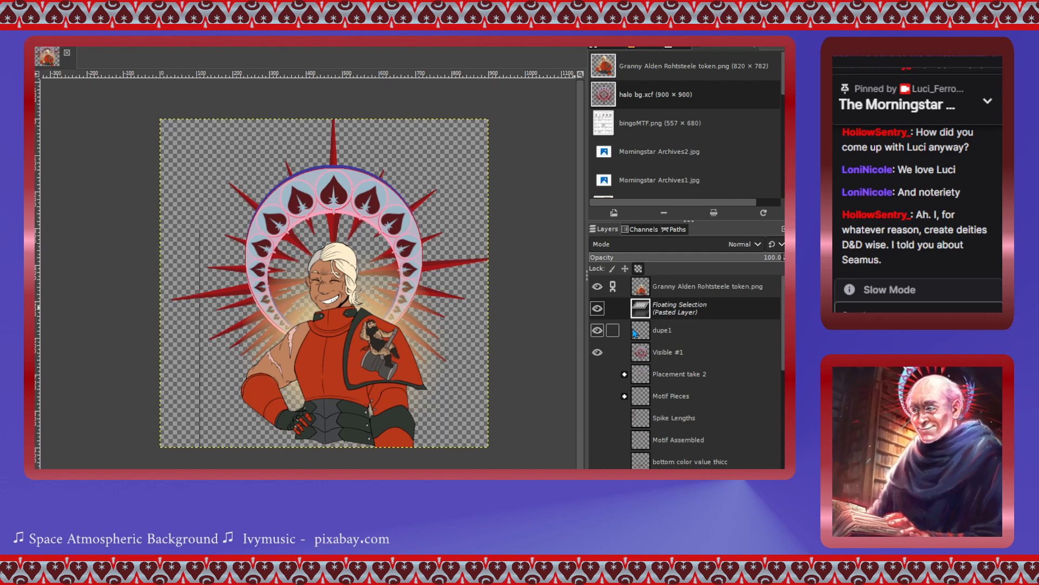
{"action": "key", "text": "ctrl+y"}
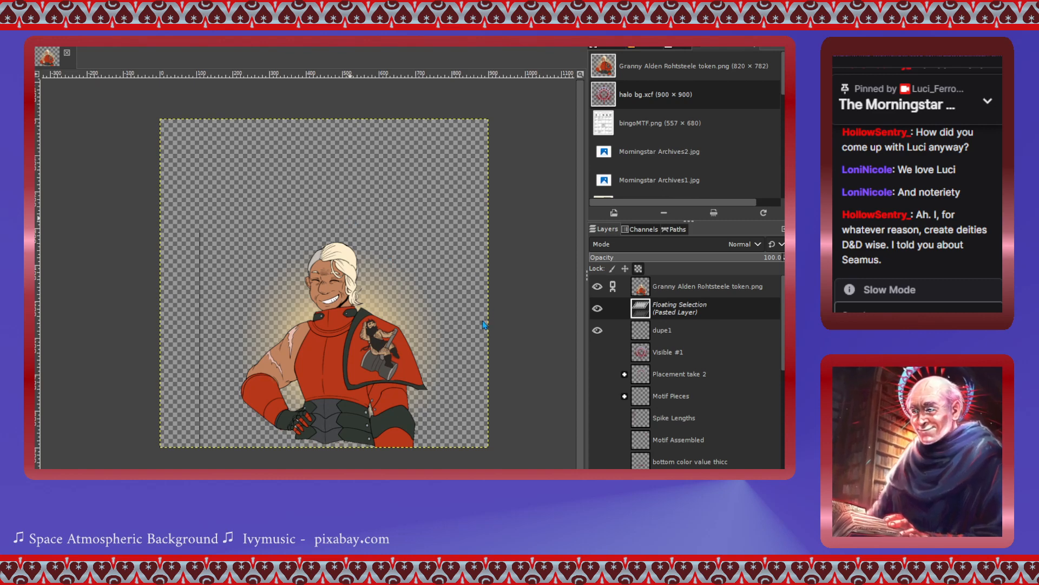
- Discard the pasted floating selection and delete the dupe1 layer
{"action": "key", "text": "ctrl+z"}
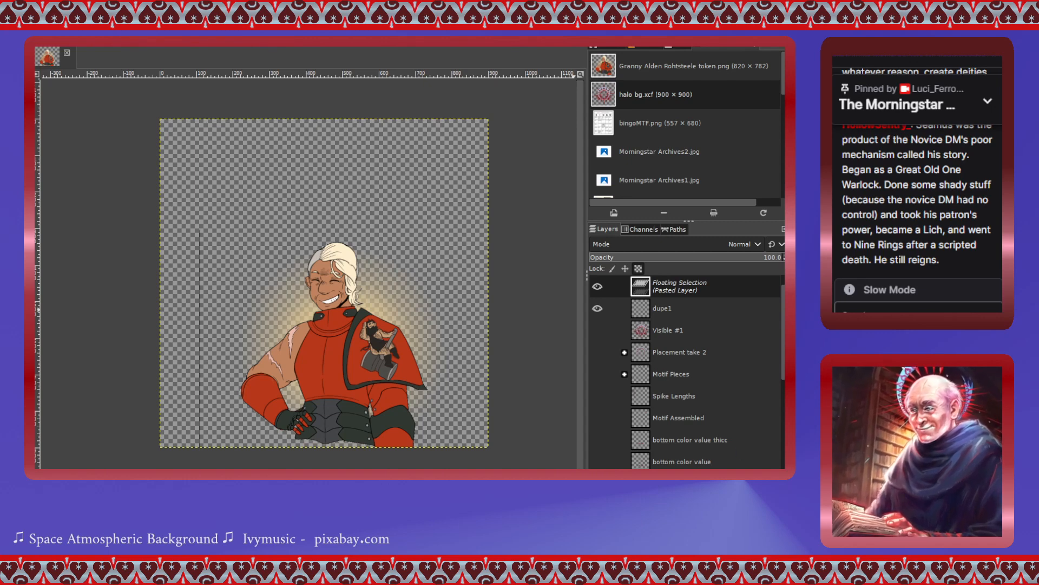
{"action": "key", "text": "ctrl+z"}
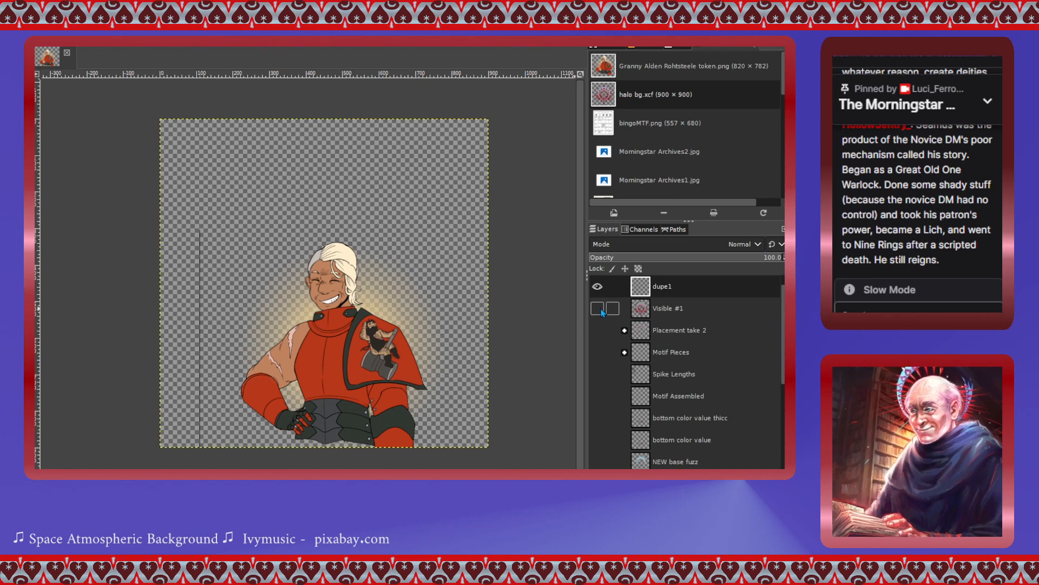
{"action": "scroll", "coordinate": [602, 313], "scroll_direction": "up", "scroll_amount": 1}
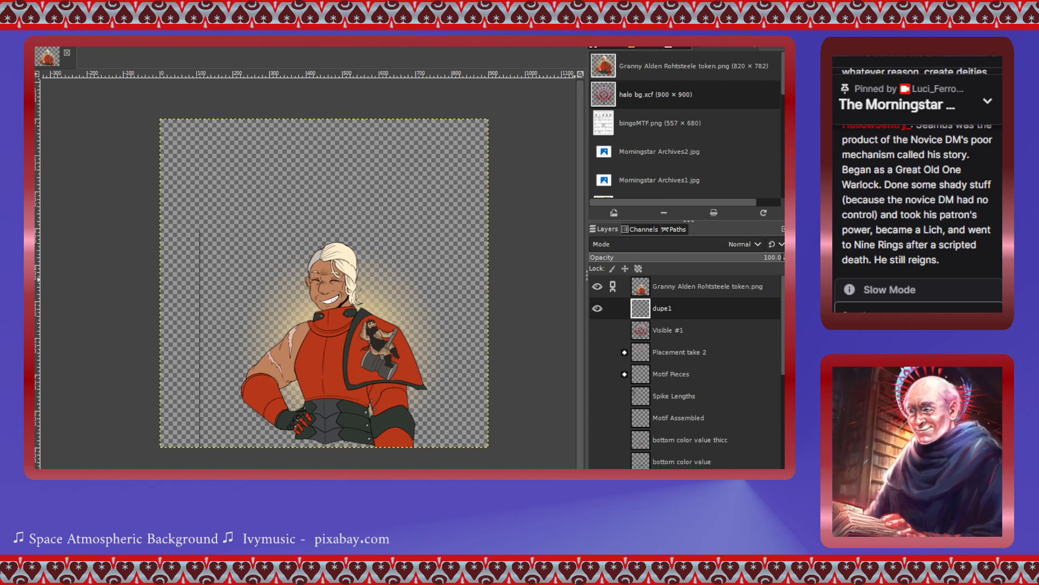
{"action": "key", "text": "Delete"}
- Show the Visible #1 halo, duplicate it as a working copy, and hide the original
{"action": "left_click", "coordinate": [595, 310]}
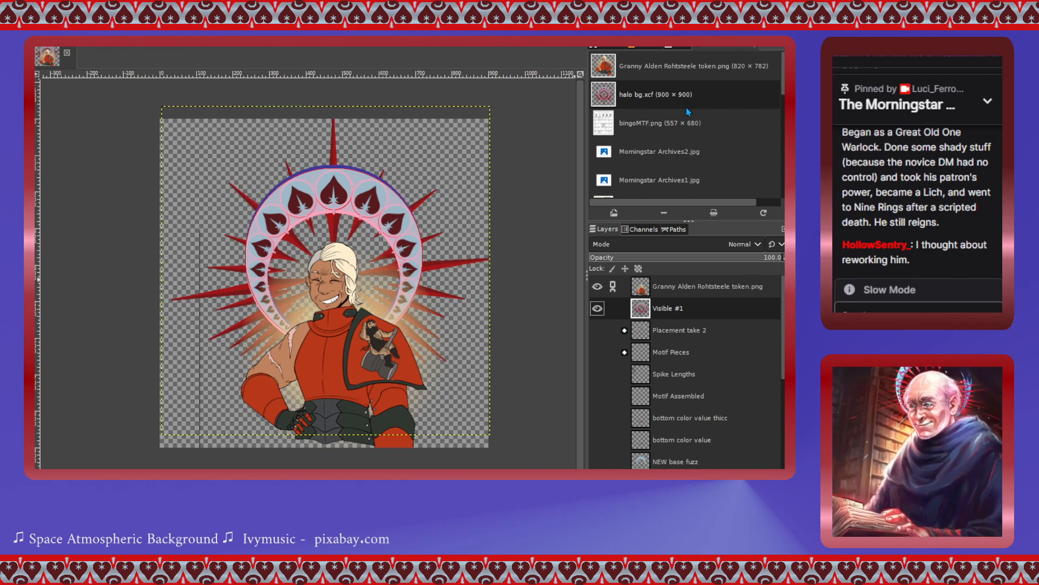
{"action": "key", "text": "ctrl+shift+d"}
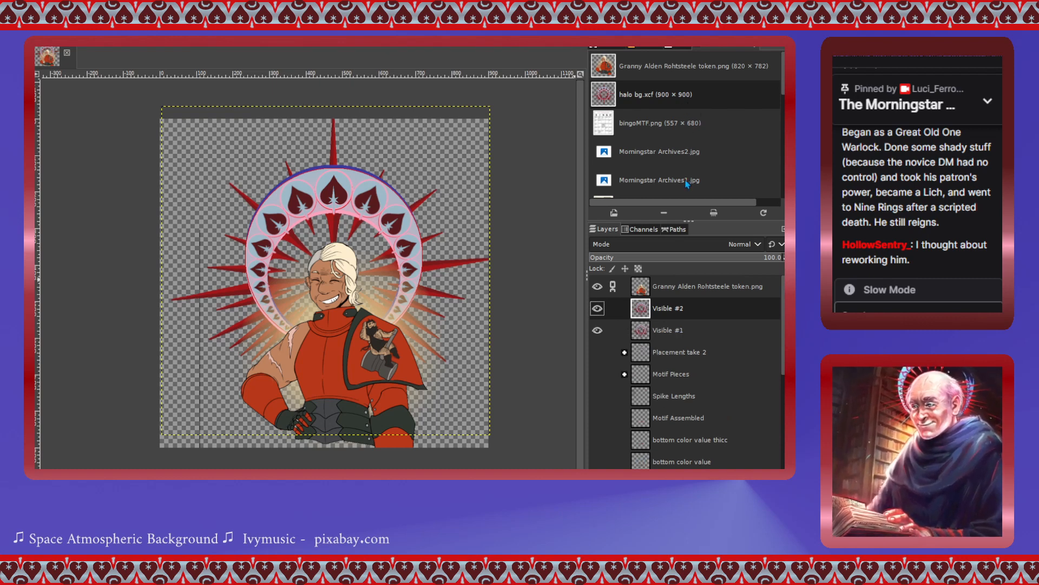
{"action": "left_click", "coordinate": [598, 334]}
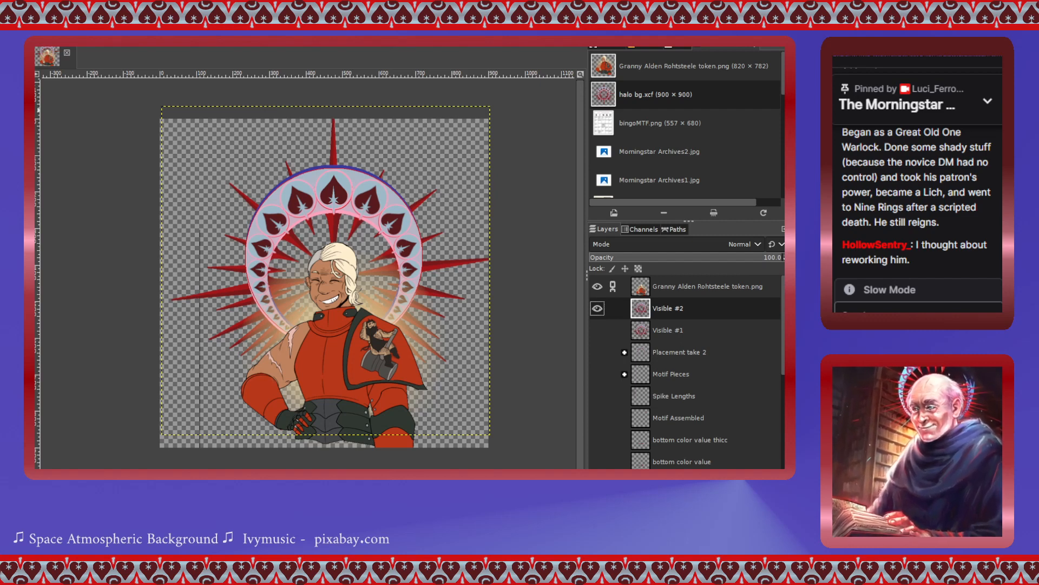
- Tilt the Visible #2 halo with a 3D Transform of X -51.47, Y -0.08 and Z -0.06, and save the file
{"action": "key", "text": "shift+w"}
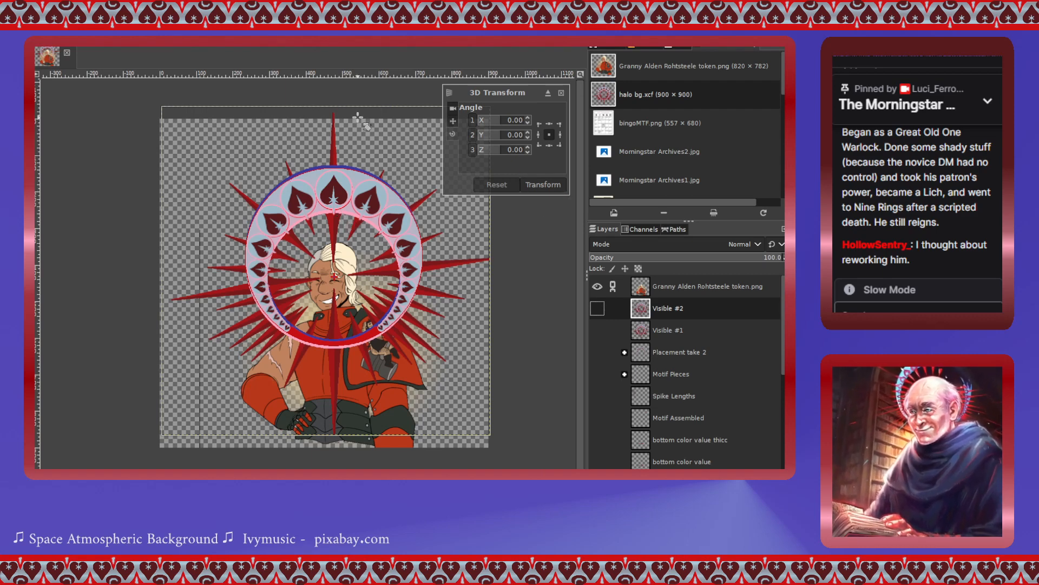
{"action": "left_click_drag", "start_coordinate": [345, 130], "coordinate": [331, 202]}
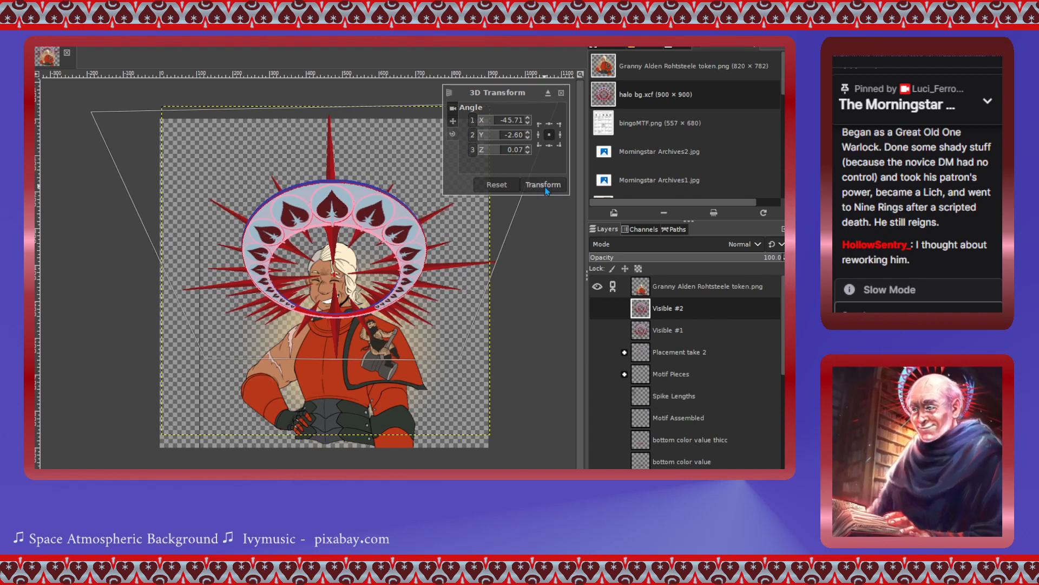
{"action": "left_click_drag", "start_coordinate": [430, 230], "coordinate": [452, 229]}
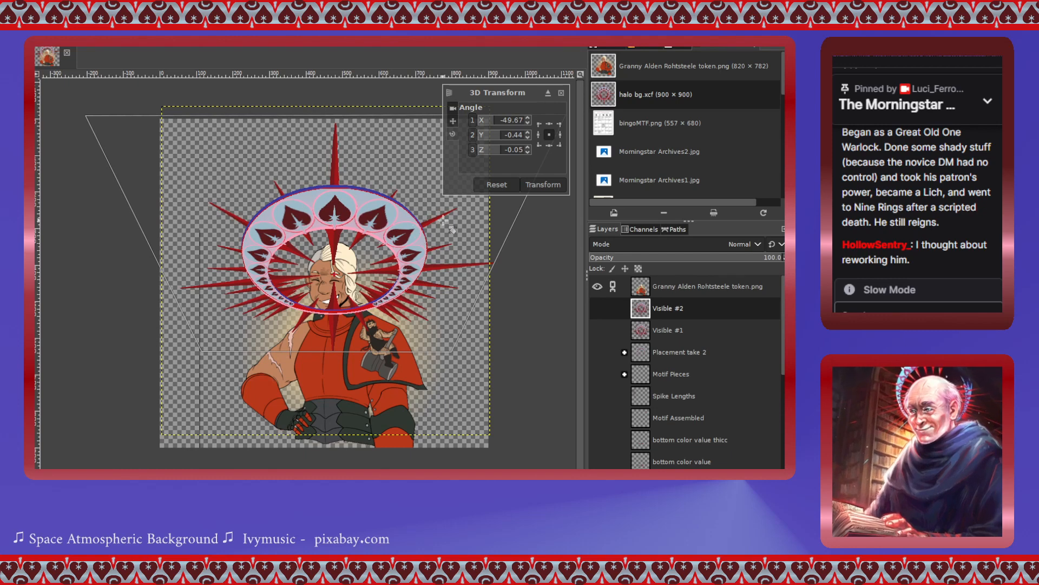
{"action": "left_click_drag", "start_coordinate": [347, 204], "coordinate": [338, 200]}
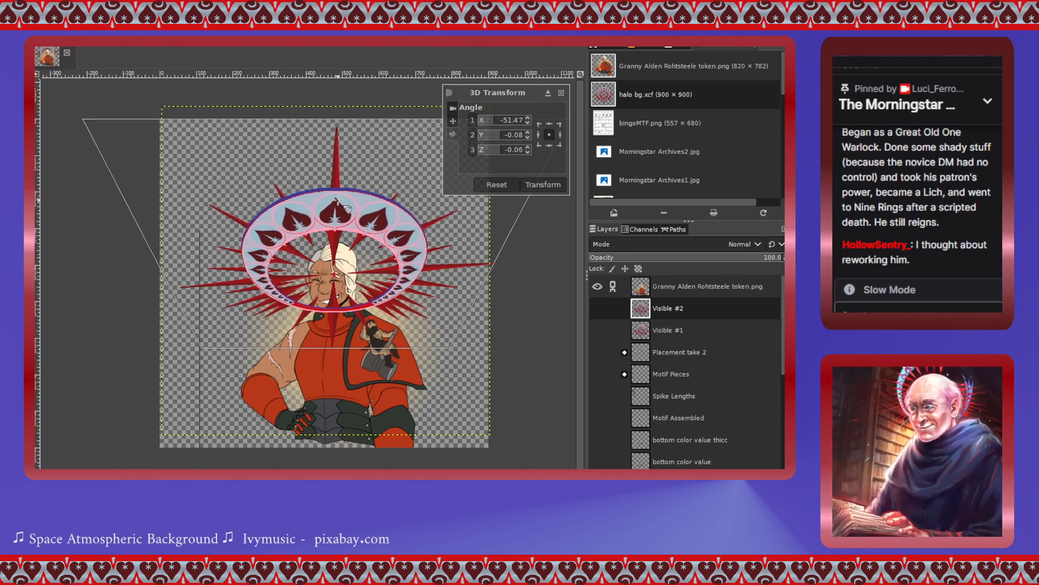
{"action": "left_click", "coordinate": [546, 187]}
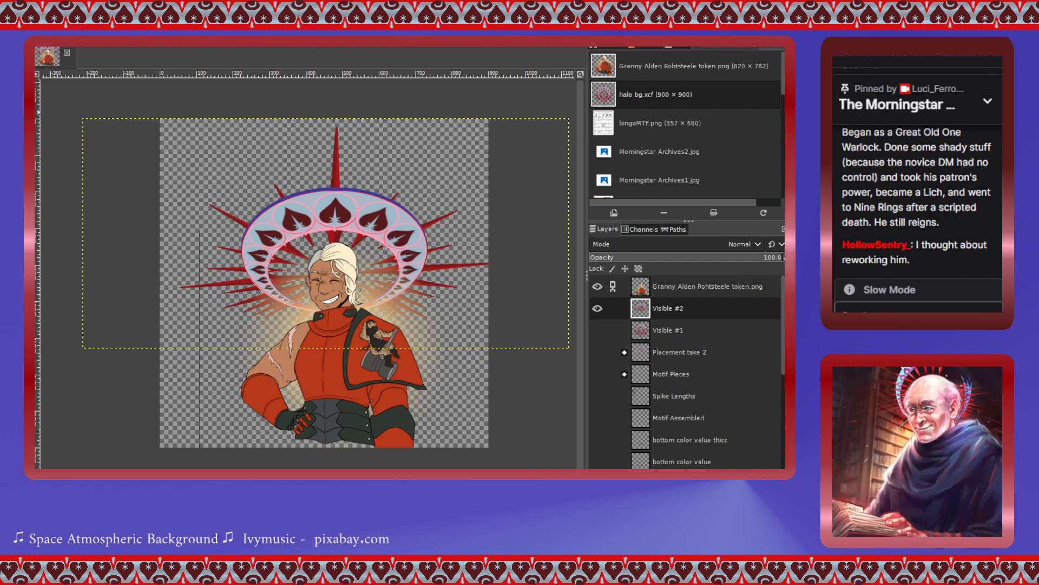
{"action": "key", "text": "ctrl+s"}
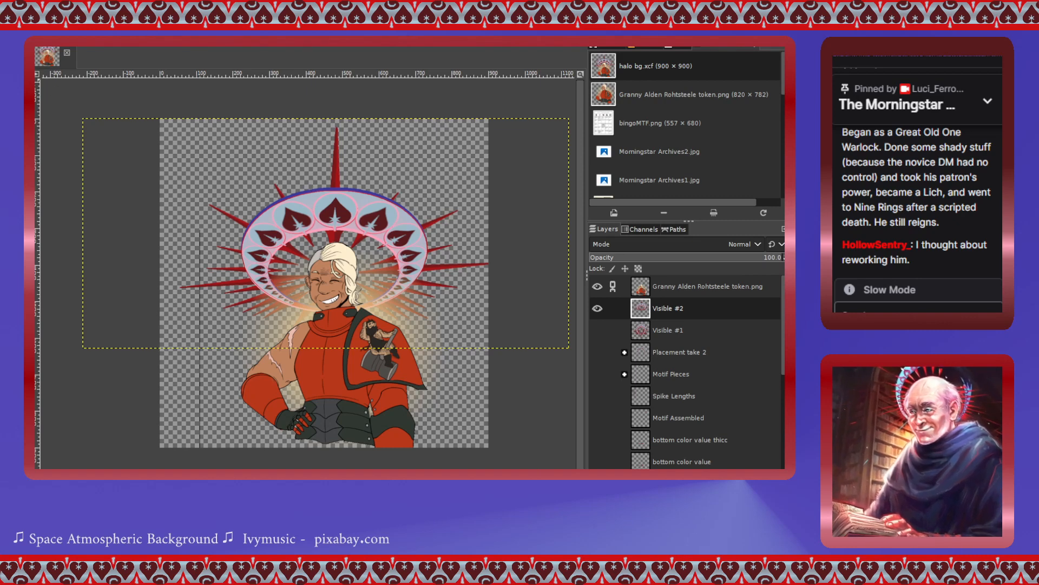
- Scale the Visible #2 halo to 941 × 444 px and position it centered behind the character's head
{"action": "key", "text": "shift+s"}
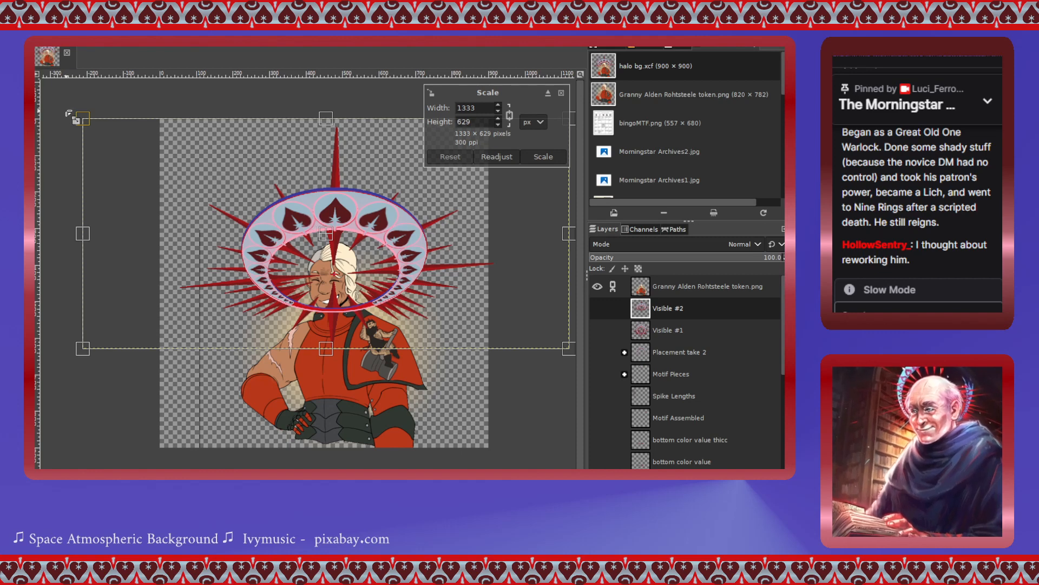
{"action": "left_click_drag", "start_coordinate": [83, 119], "coordinate": [226, 188]}
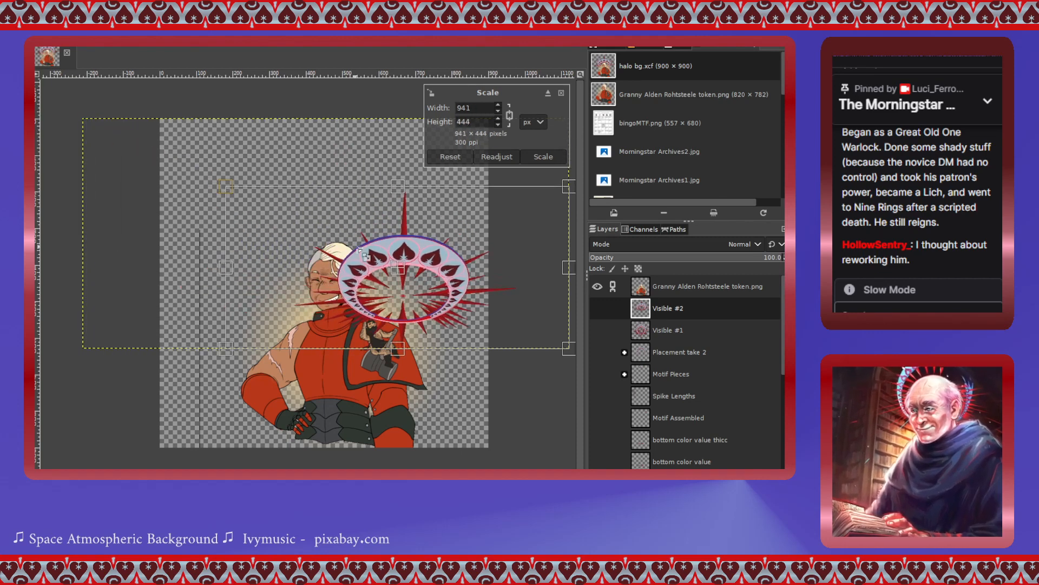
{"action": "left_click_drag", "start_coordinate": [408, 281], "coordinate": [338, 253]}
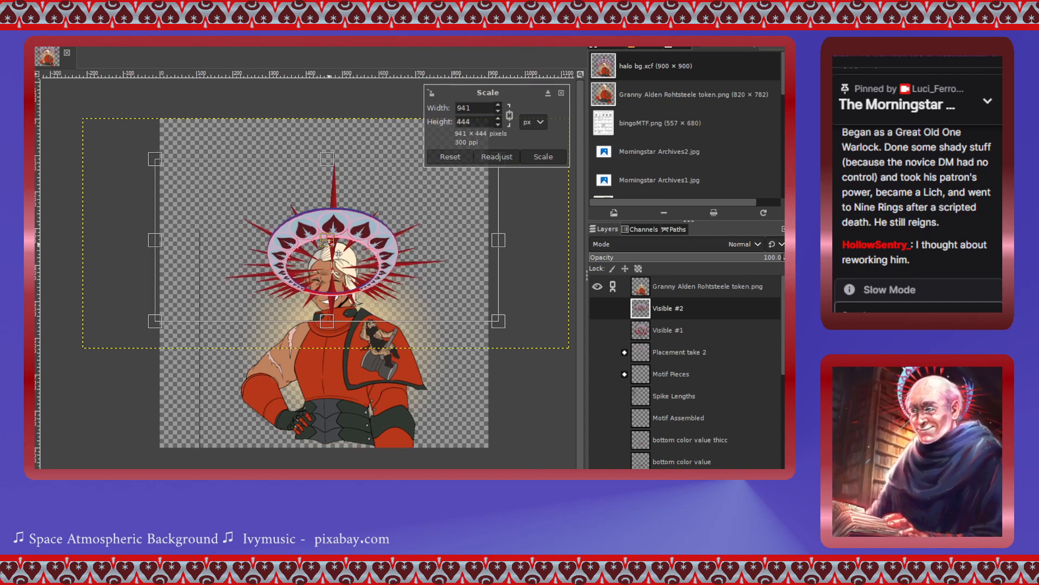
{"action": "left_click", "coordinate": [535, 158]}
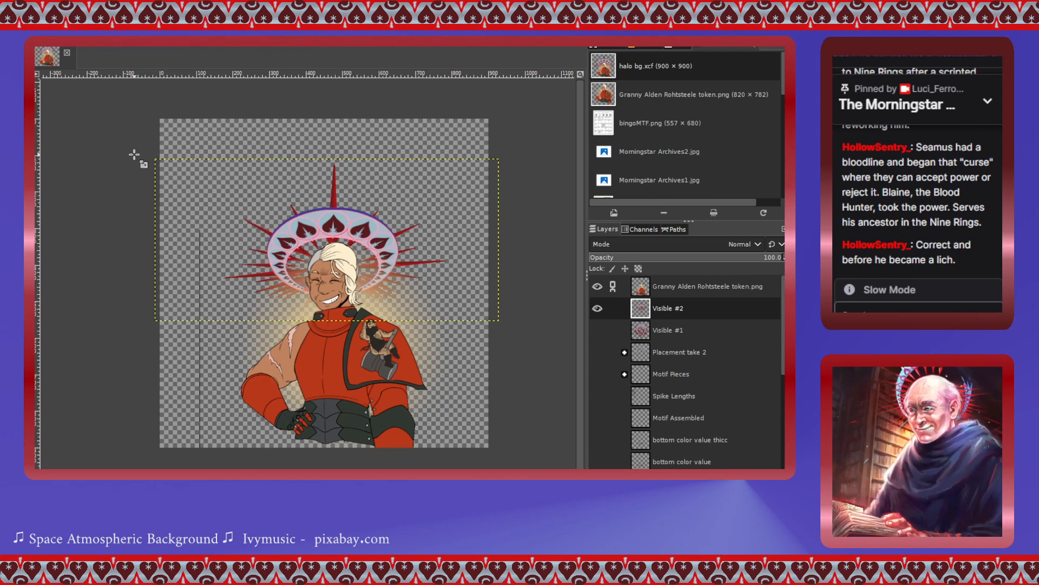
- Hide the tilted Visible #2 halo and show the flat Visible #1 halo in its place
{"action": "left_click", "coordinate": [597, 312]}
{"action": "left_click", "coordinate": [597, 332]}
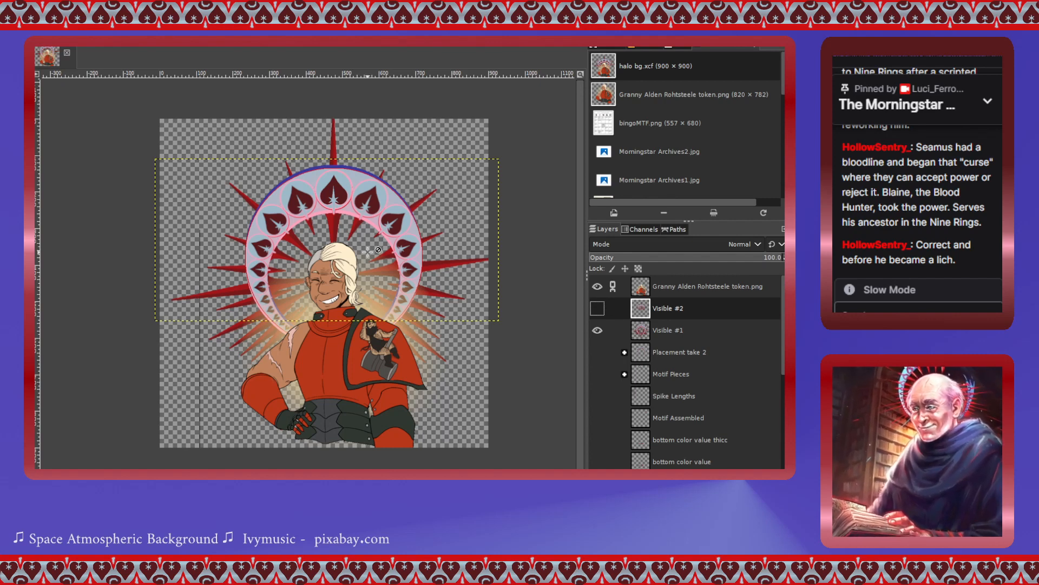
- Try a Unified Transform on the Visible #1 halo, shrinking it and shifting its corners to give it a perspective tilt
{"action": "left_click", "coordinate": [642, 334]}
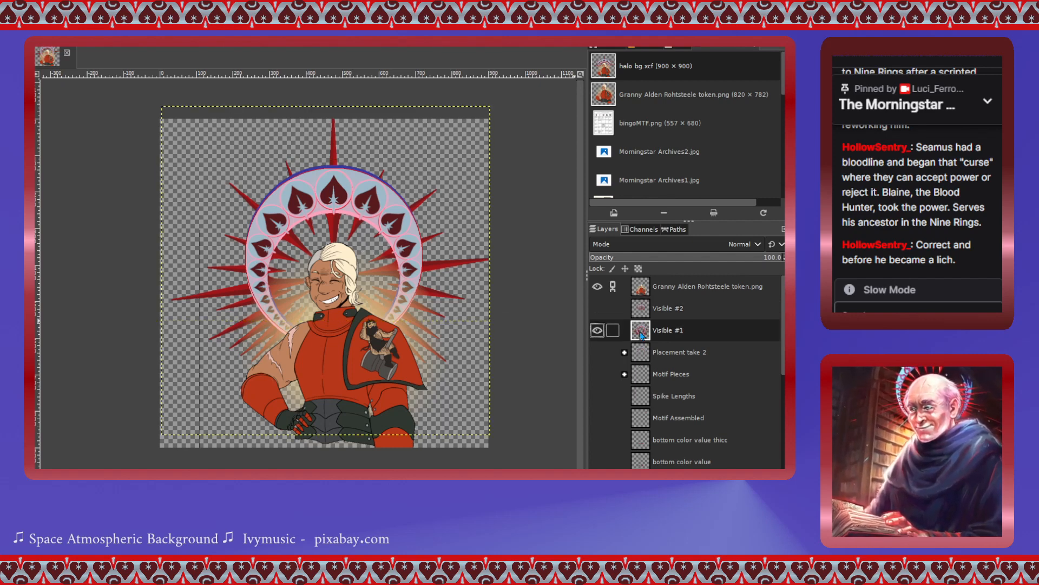
{"action": "left_click", "coordinate": [327, 208]}
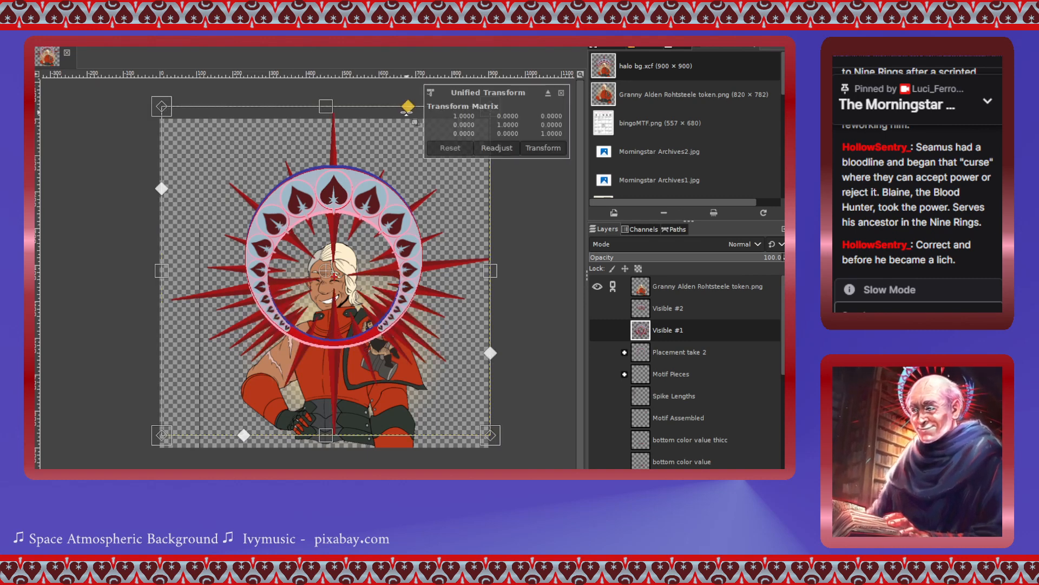
{"action": "left_click_drag", "start_coordinate": [411, 108], "coordinate": [411, 146]}
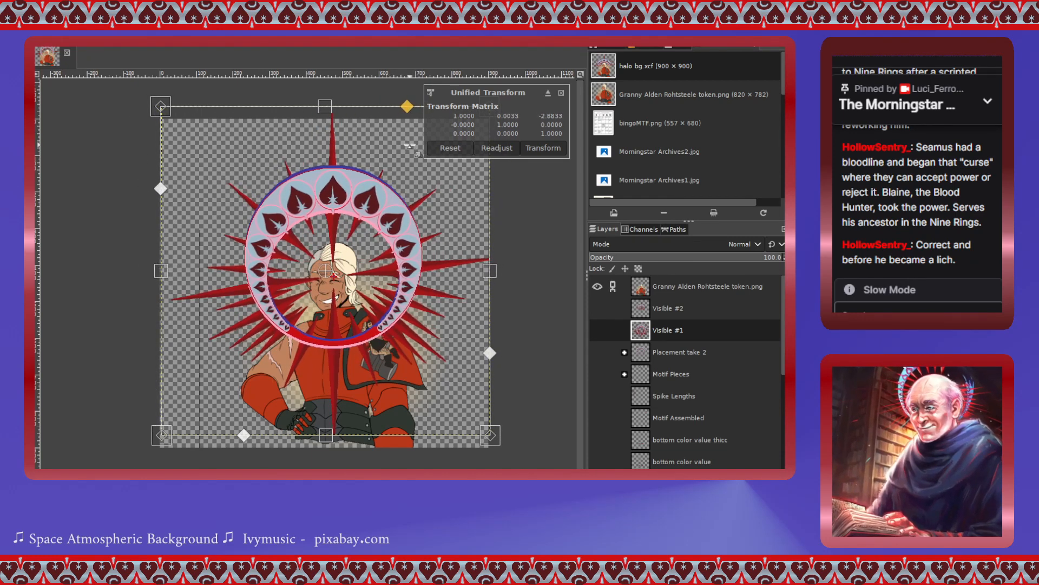
{"action": "left_click_drag", "start_coordinate": [160, 107], "coordinate": [155, 190]}
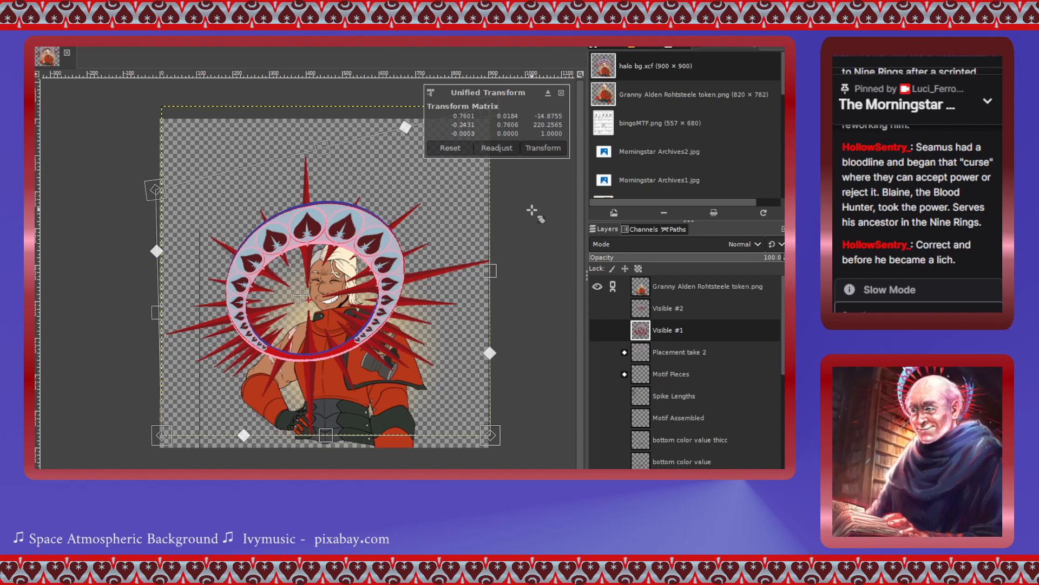
{"action": "left_click_drag", "start_coordinate": [490, 435], "coordinate": [405, 339]}
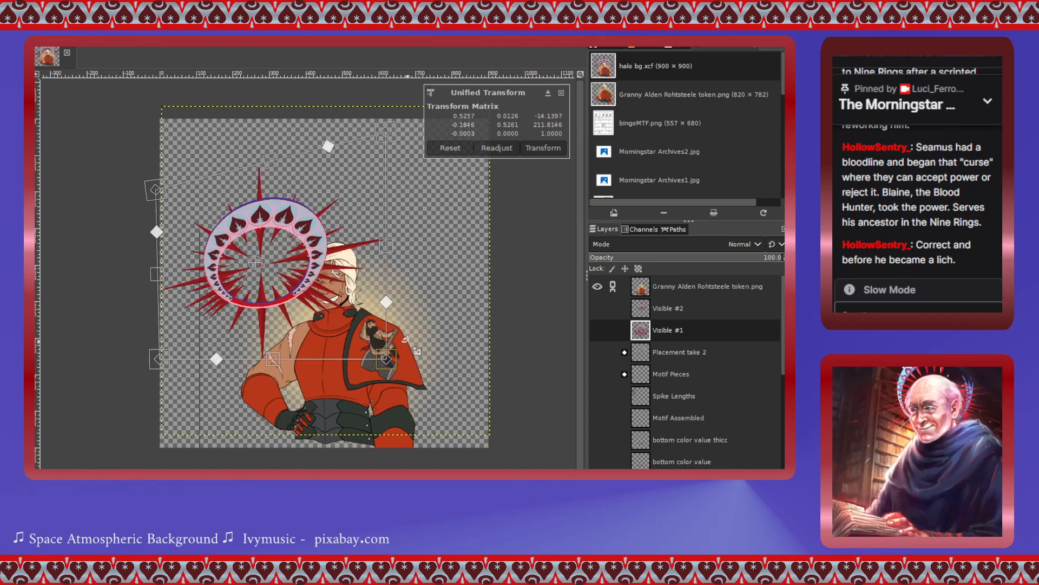
{"action": "left_click_drag", "start_coordinate": [386, 131], "coordinate": [386, 200]}
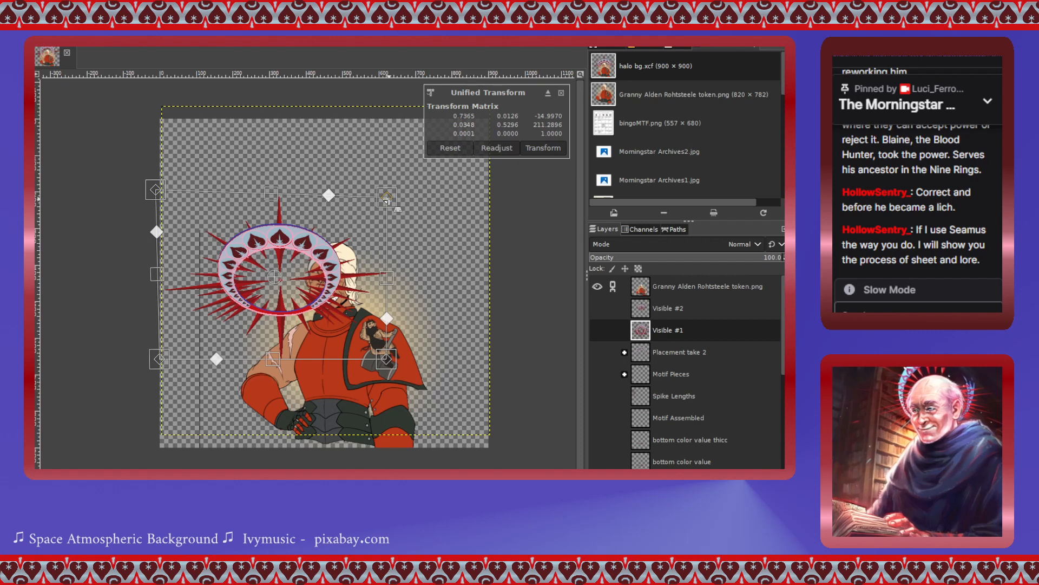
{"action": "left_click_drag", "start_coordinate": [386, 200], "coordinate": [391, 195]}
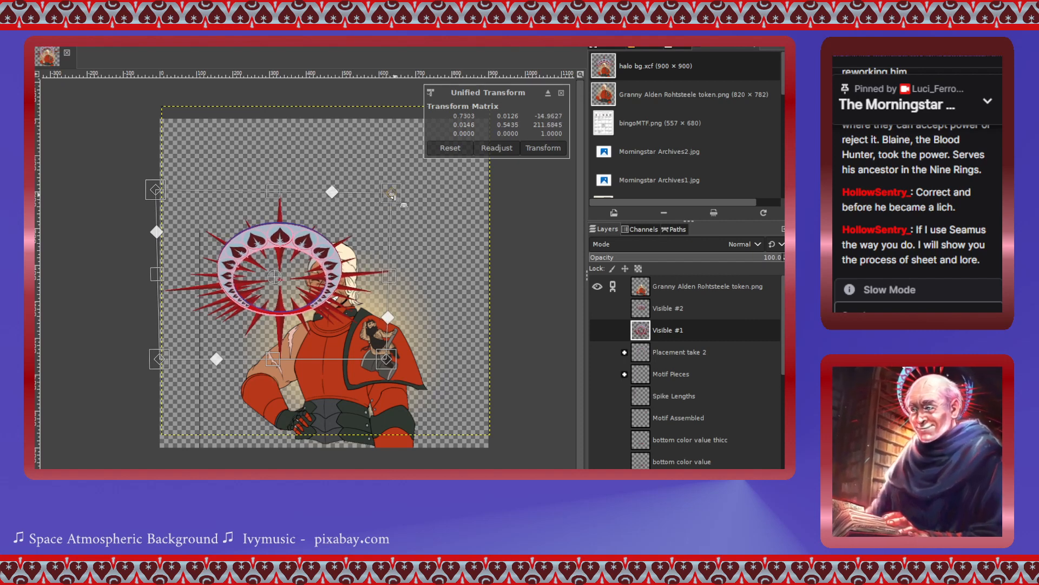
{"action": "left_click_drag", "start_coordinate": [390, 196], "coordinate": [387, 193]}
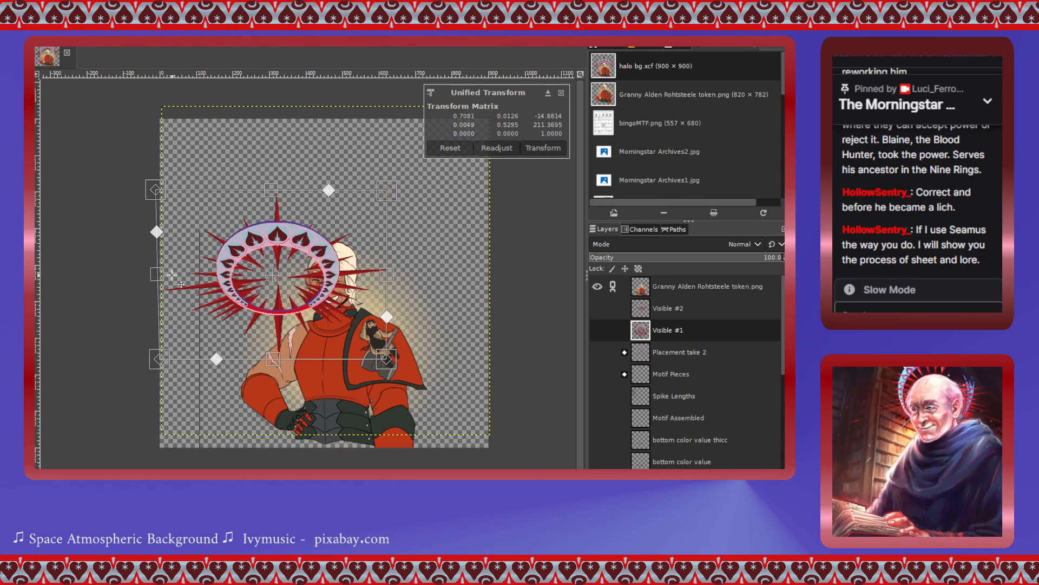
{"action": "left_click_drag", "start_coordinate": [159, 193], "coordinate": [162, 194]}
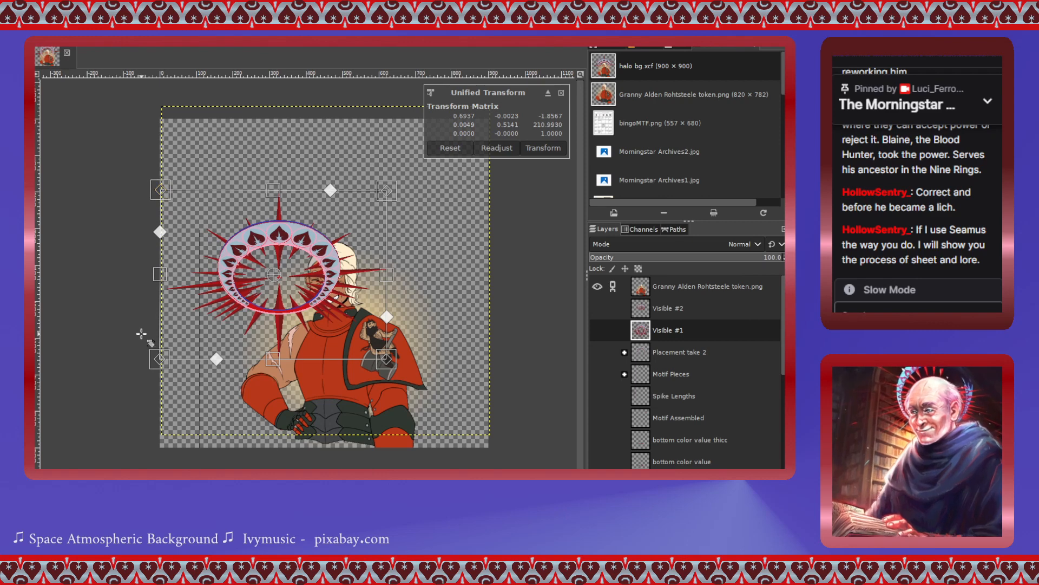
{"action": "left_click_drag", "start_coordinate": [158, 358], "coordinate": [196, 338]}
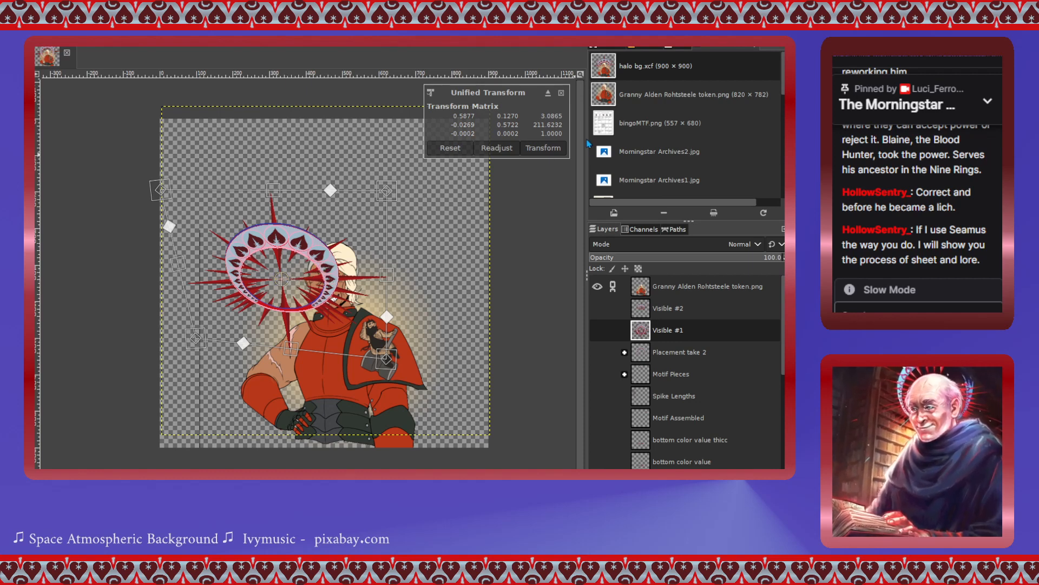
{"action": "left_click", "coordinate": [543, 148]}
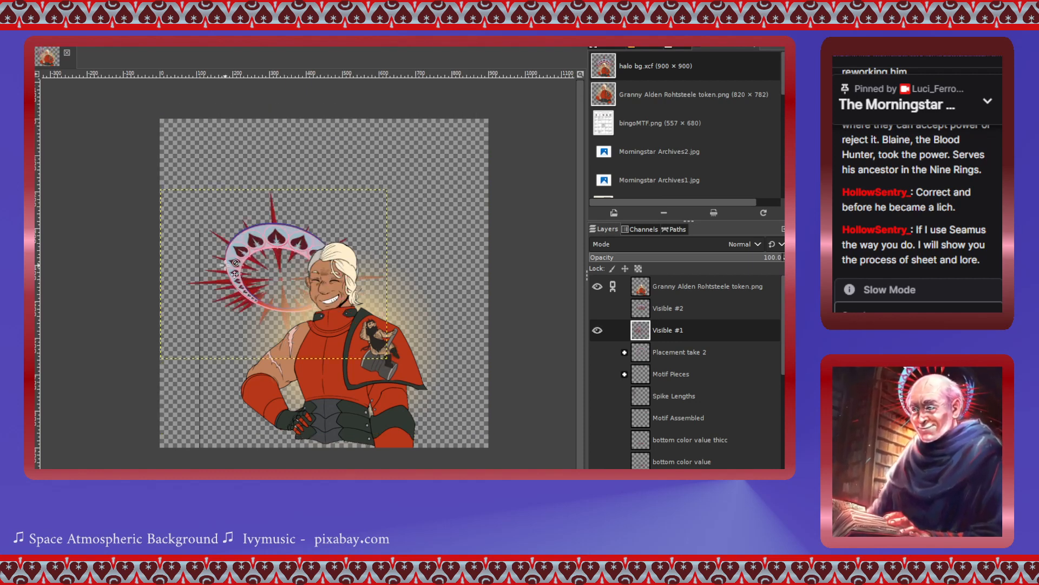
- Try the transformed Visible #1 halo centered behind the character's head, and undo both the move and the transform
{"action": "left_click_drag", "start_coordinate": [262, 291], "coordinate": [315, 276]}
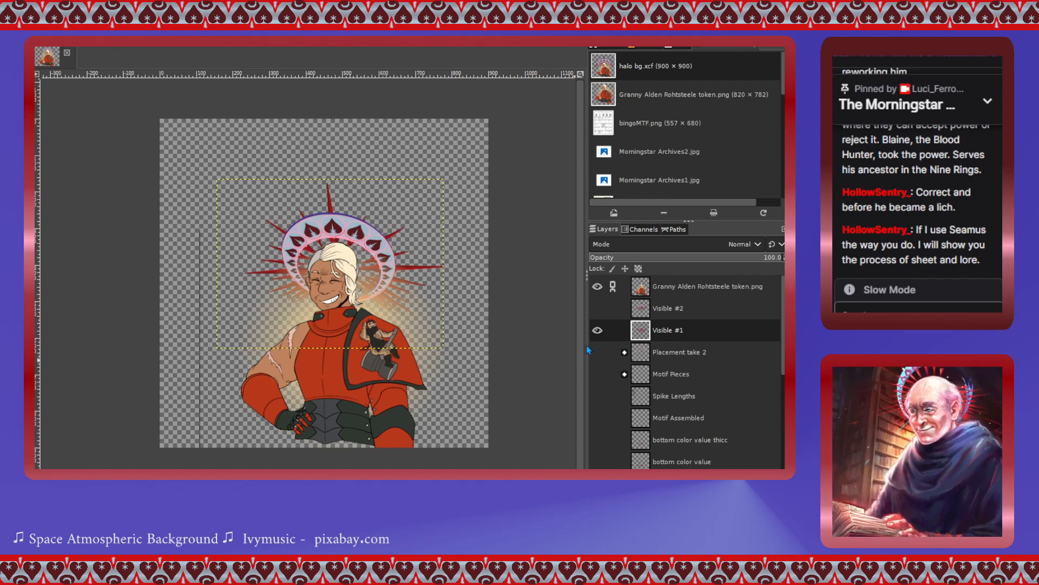
{"action": "key", "text": "ctrl+z"}
{"action": "key", "text": "ctrl+z"}
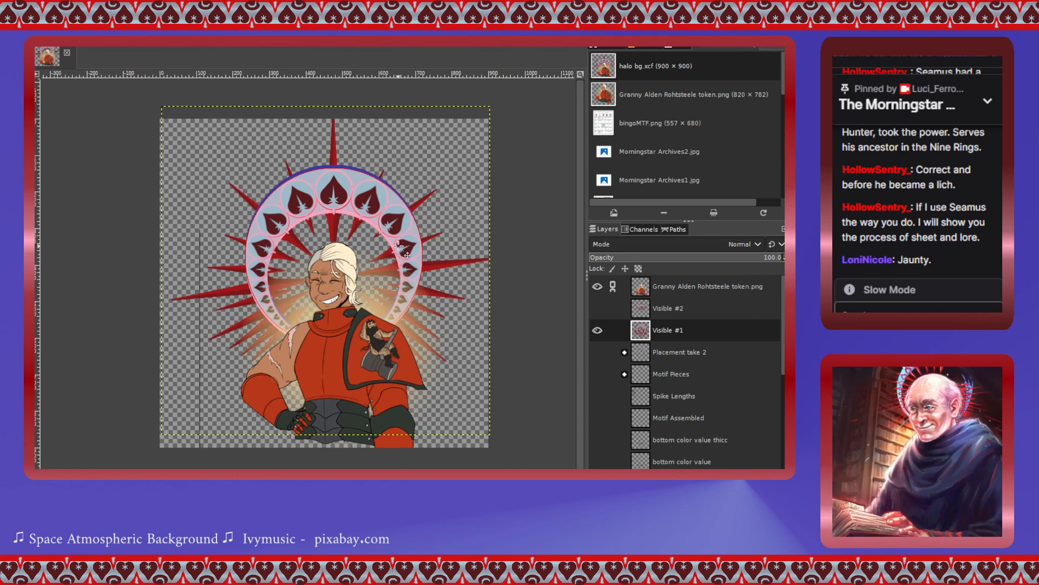
- Expand the OG halo group and select the irregular dark area of the unit layer's mask
{"action": "scroll", "coordinate": [620, 341], "scroll_direction": "down", "scroll_amount": 3}
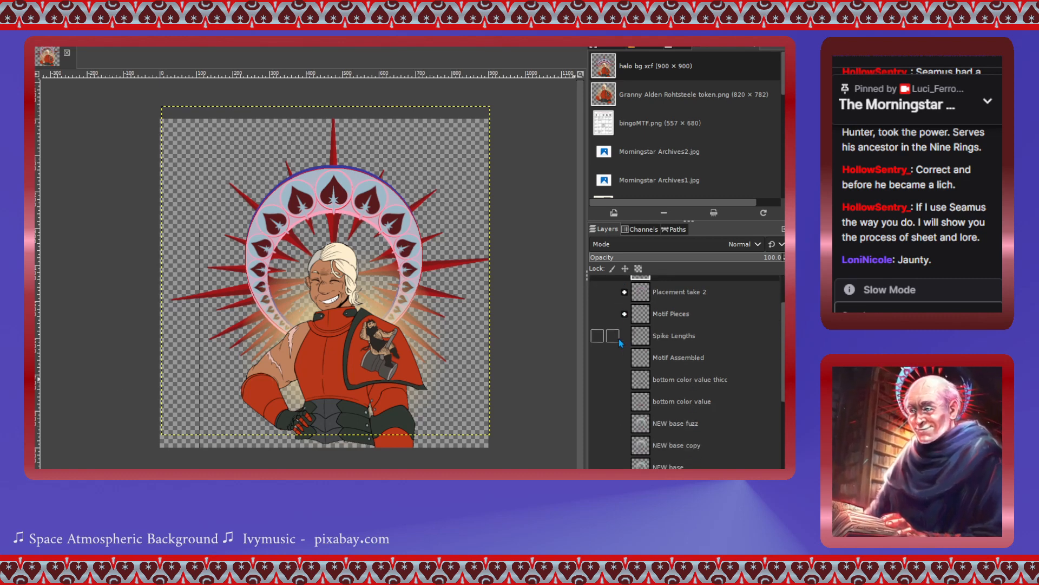
{"action": "scroll", "coordinate": [619, 339], "scroll_direction": "down", "scroll_amount": 8}
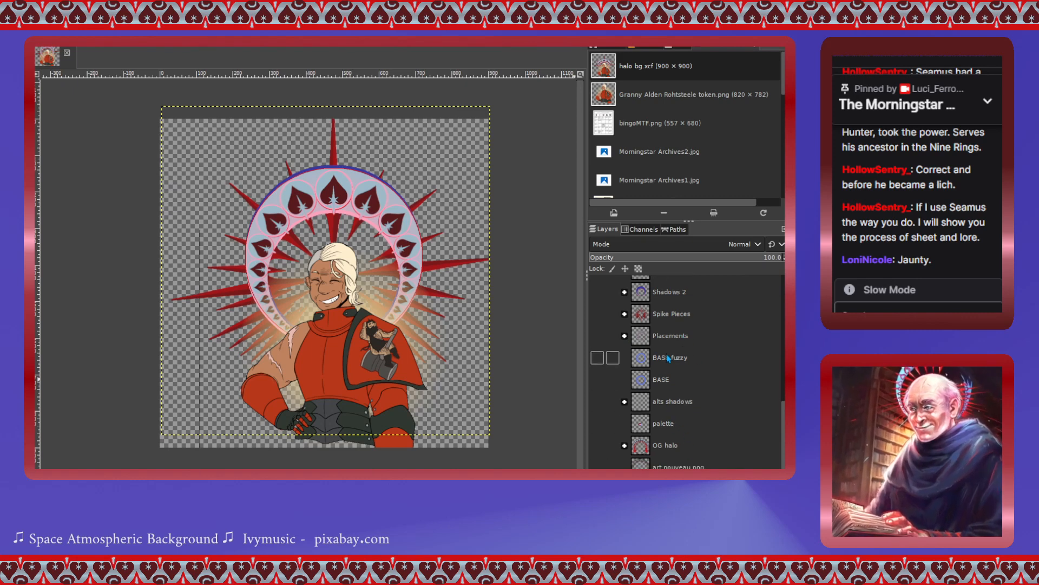
{"action": "scroll", "coordinate": [669, 357], "scroll_direction": "up", "scroll_amount": 2}
{"action": "scroll", "coordinate": [667, 353], "scroll_direction": "up", "scroll_amount": 8}
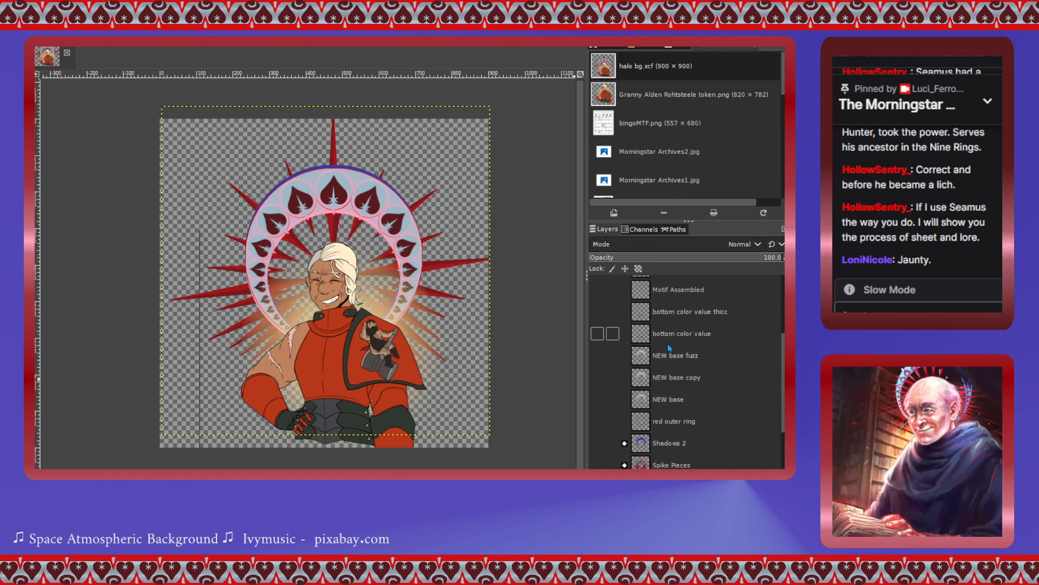
{"action": "scroll", "coordinate": [669, 339], "scroll_direction": "down", "scroll_amount": 8}
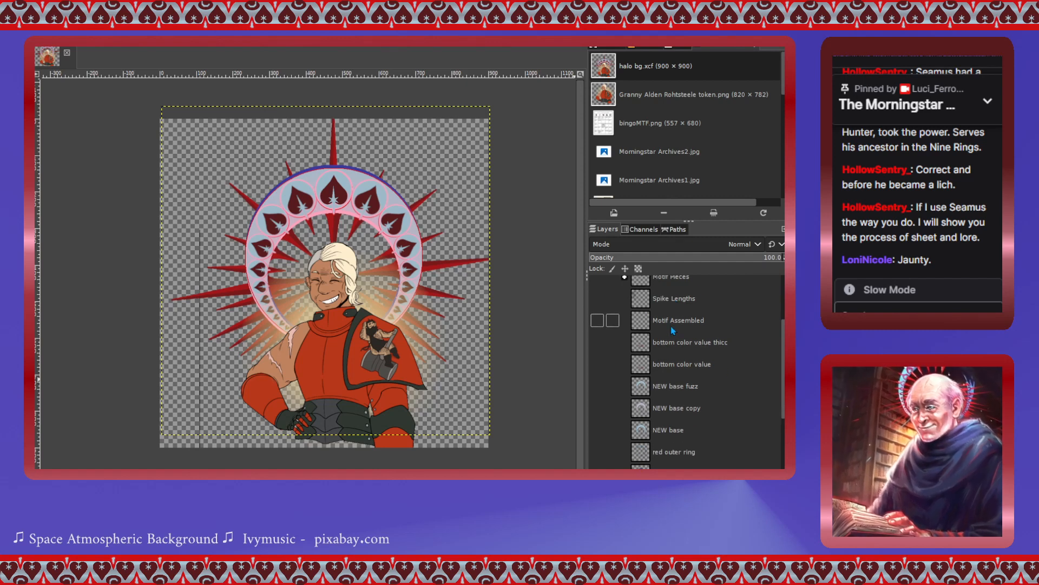
{"action": "scroll", "coordinate": [672, 330], "scroll_direction": "down", "scroll_amount": 4}
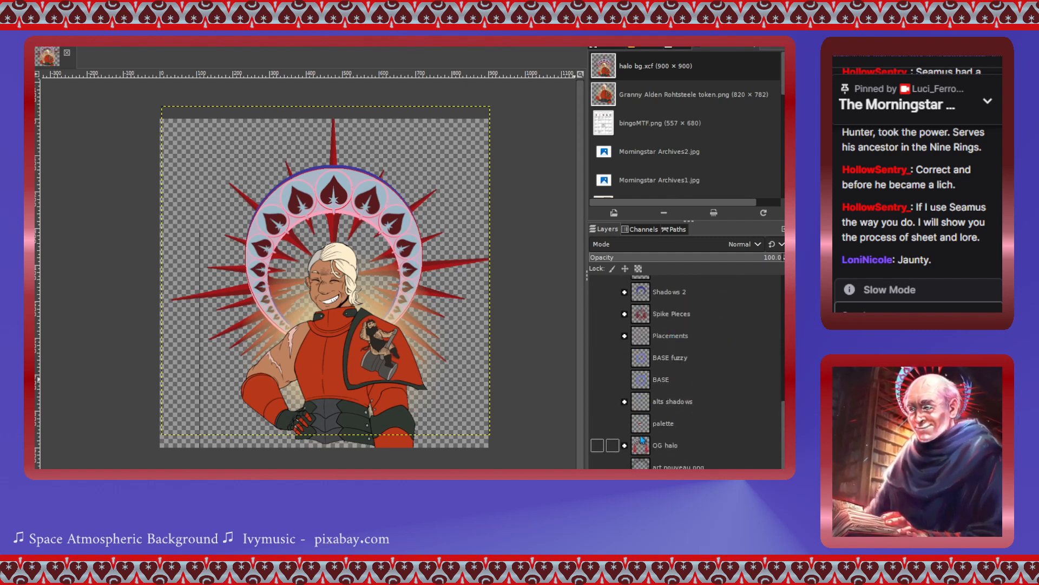
{"action": "left_click", "coordinate": [625, 445]}
{"action": "scroll", "coordinate": [625, 446], "scroll_direction": "down", "scroll_amount": 4}
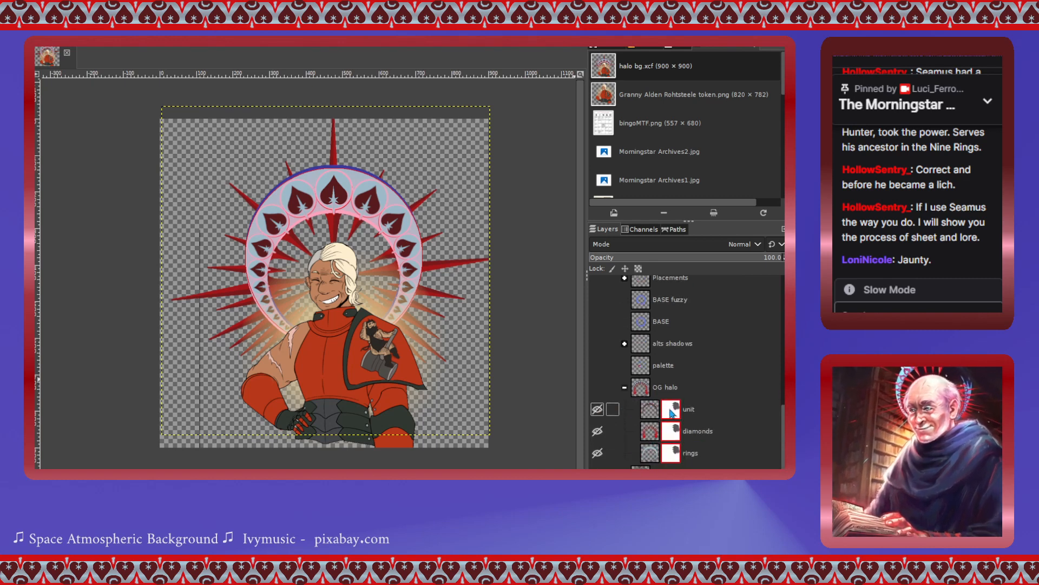
{"action": "left_click", "coordinate": [672, 412]}
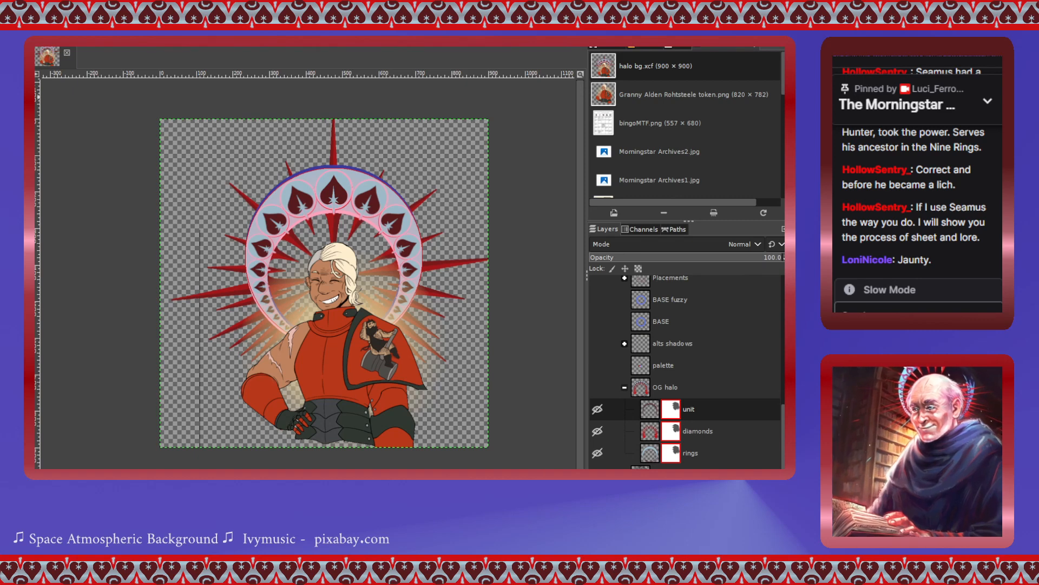
{"action": "left_click", "coordinate": [414, 185]}
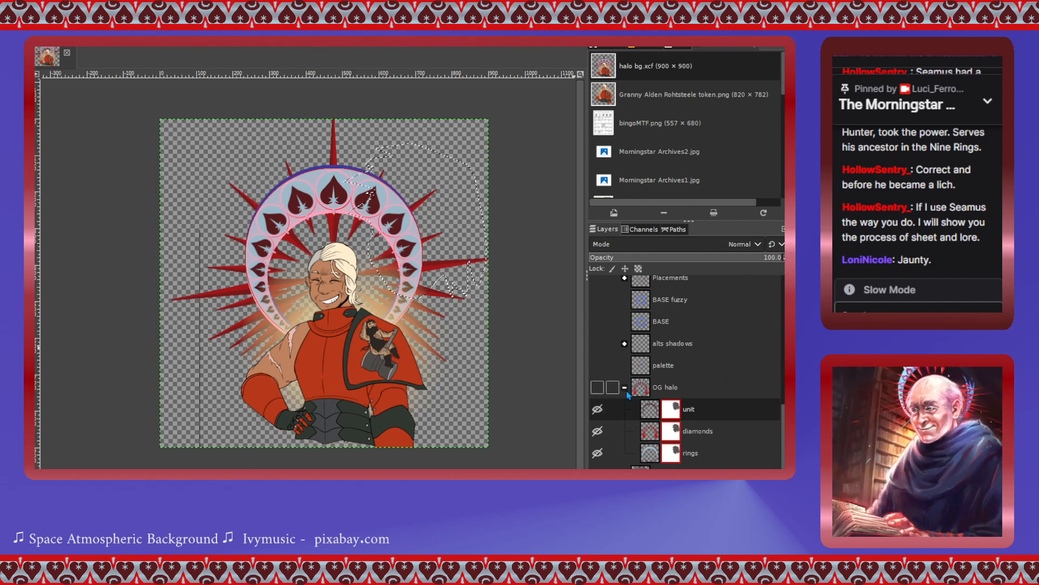
- Collapse the OG halo group and shift the mask-shaped selection outline leftward over the halo's right half
{"action": "scroll", "coordinate": [628, 394], "scroll_direction": "up", "scroll_amount": 10}
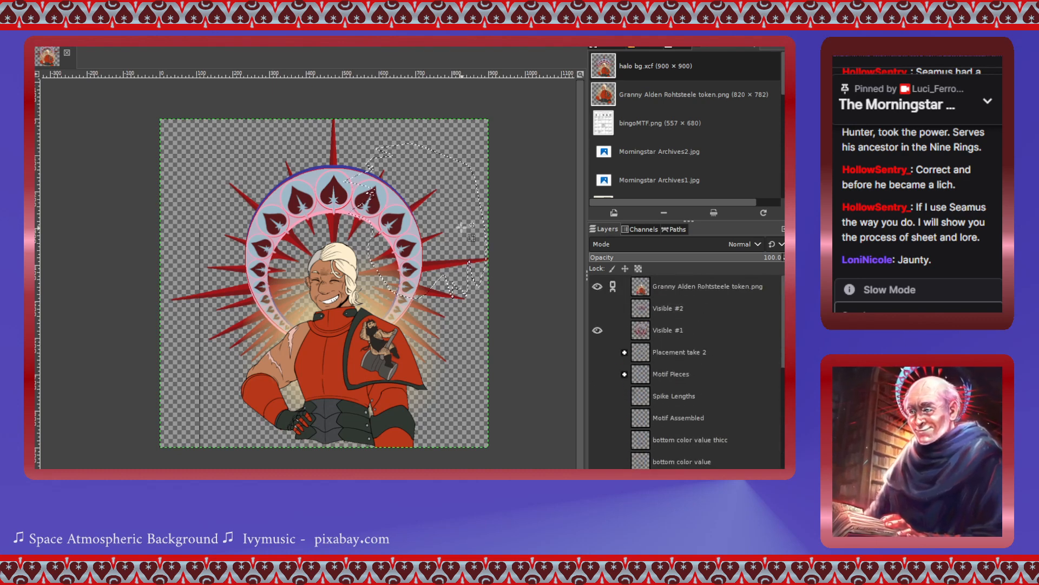
{"action": "left_click_drag", "start_coordinate": [452, 210], "coordinate": [413, 207]}
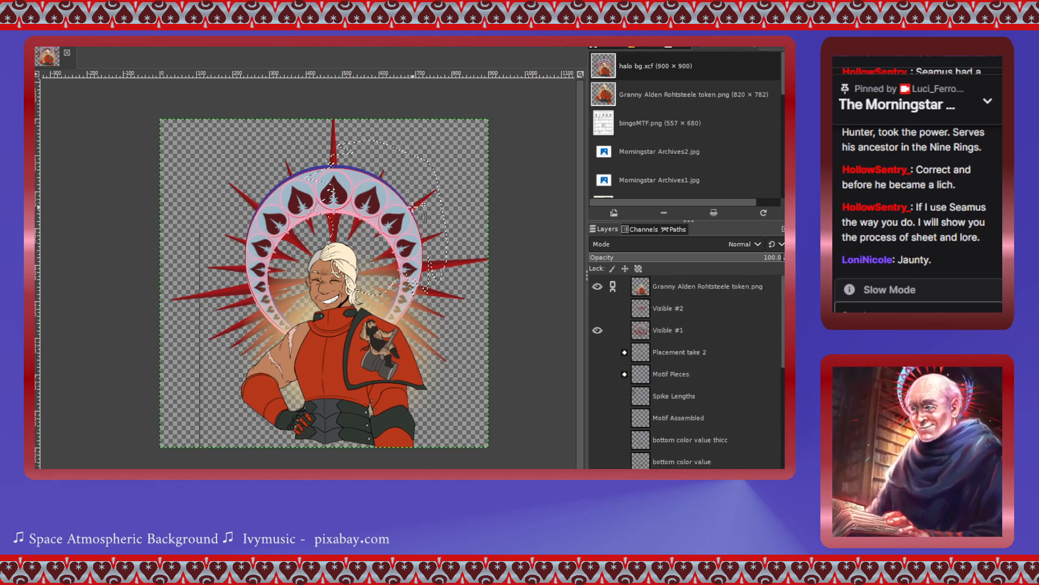
{"action": "scroll", "coordinate": [412, 207], "scroll_direction": "up", "scroll_amount": 2}
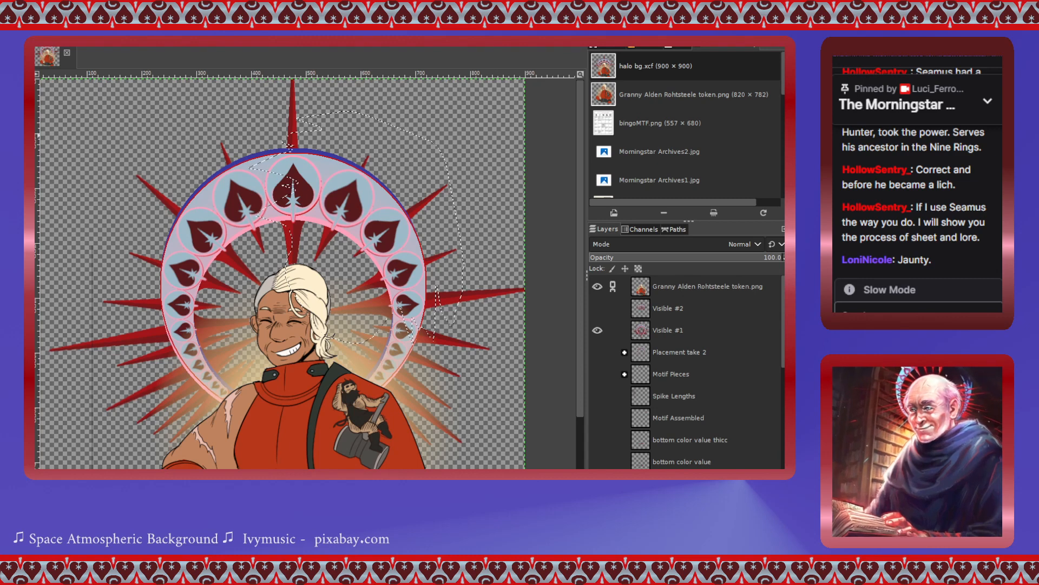
{"action": "left_click", "coordinate": [418, 217]}
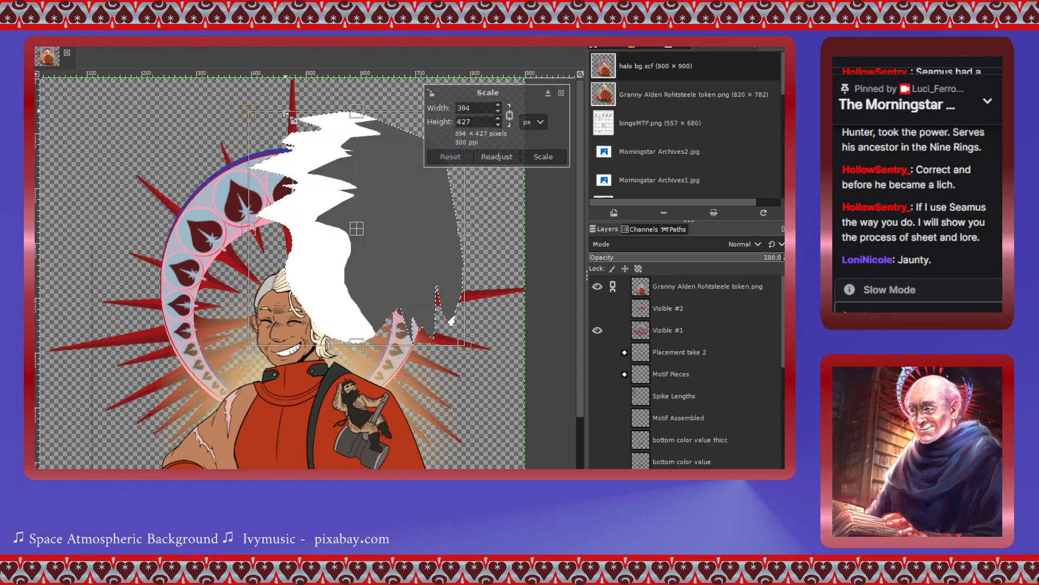
{"action": "left_click_drag", "start_coordinate": [248, 112], "coordinate": [293, 169]}
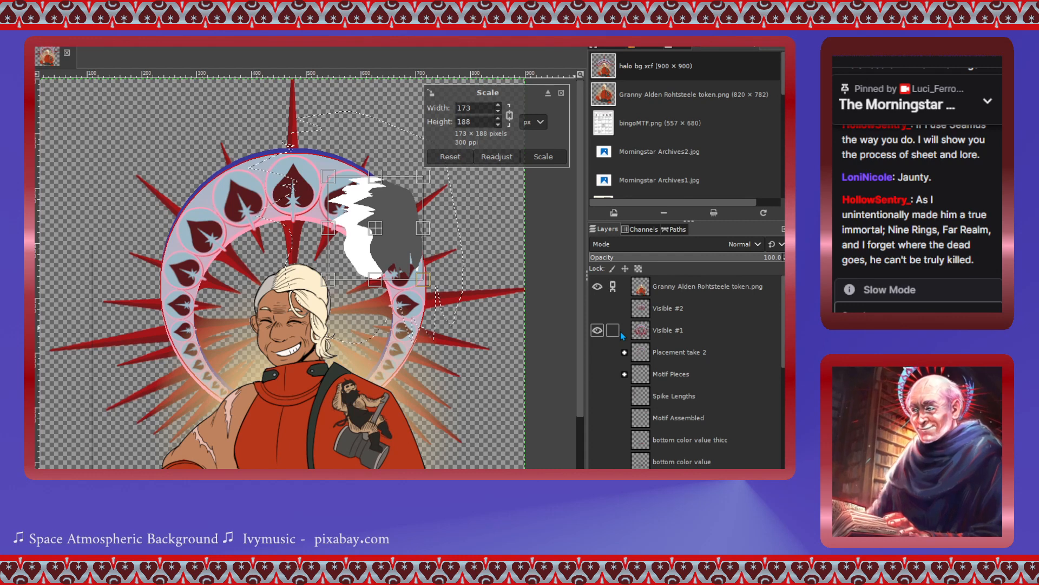
{"action": "scroll", "coordinate": [628, 346], "scroll_direction": "down", "scroll_amount": 6}
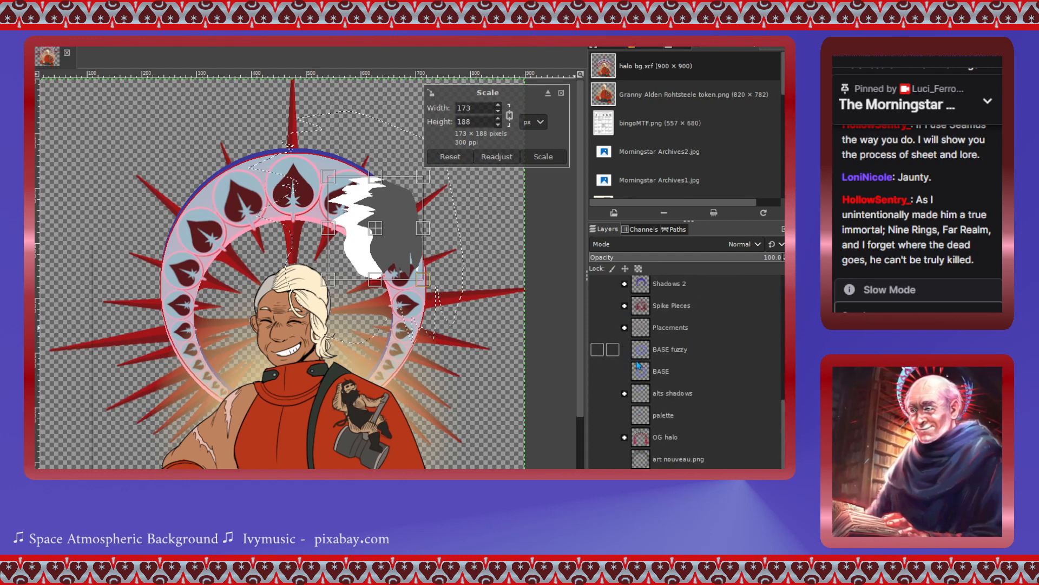
{"action": "scroll", "coordinate": [636, 362], "scroll_direction": "up", "scroll_amount": 6}
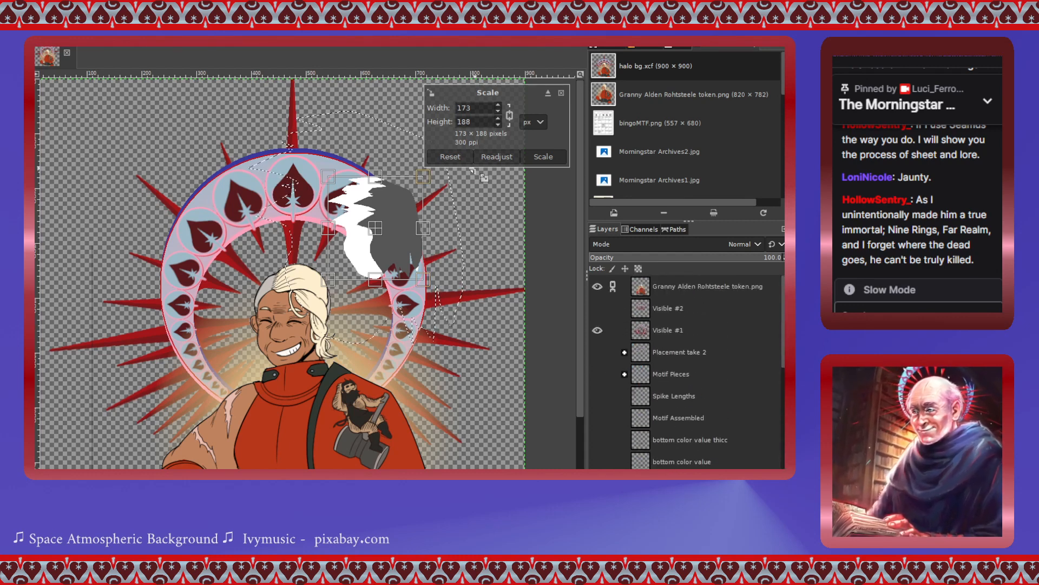
- Add a layer named dupe1 above the character, and scale the selection on it to 256 × 277 px over the halo's right side
{"action": "left_click", "coordinate": [648, 292]}
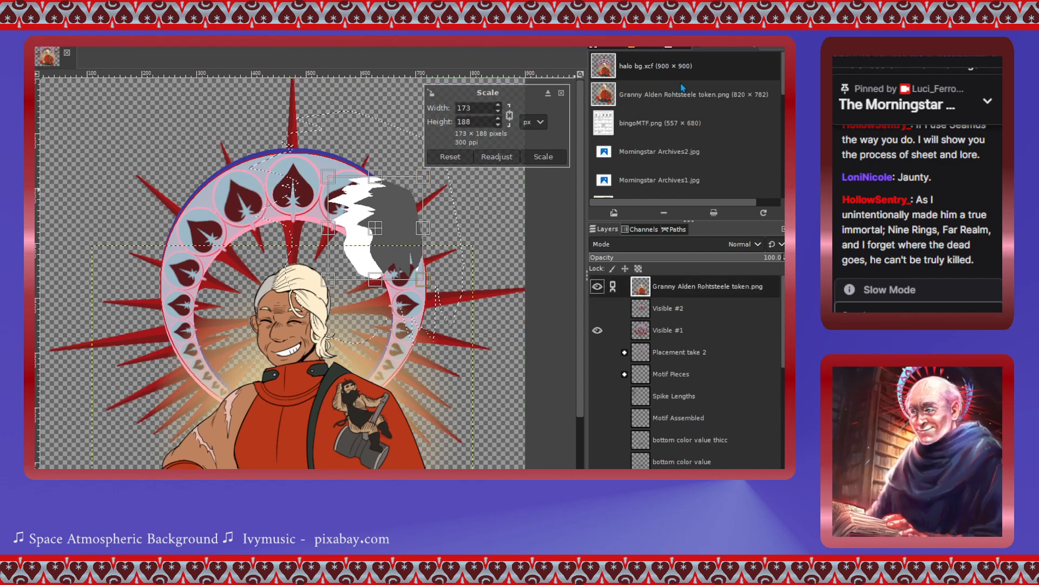
{"action": "left_click", "coordinate": [769, 290]}
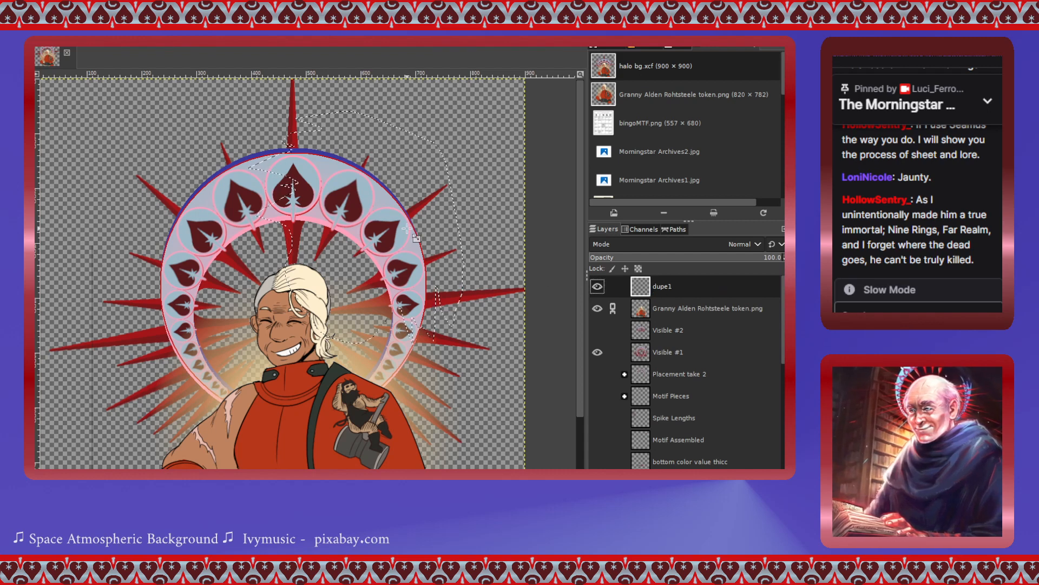
{"action": "left_click", "coordinate": [413, 181]}
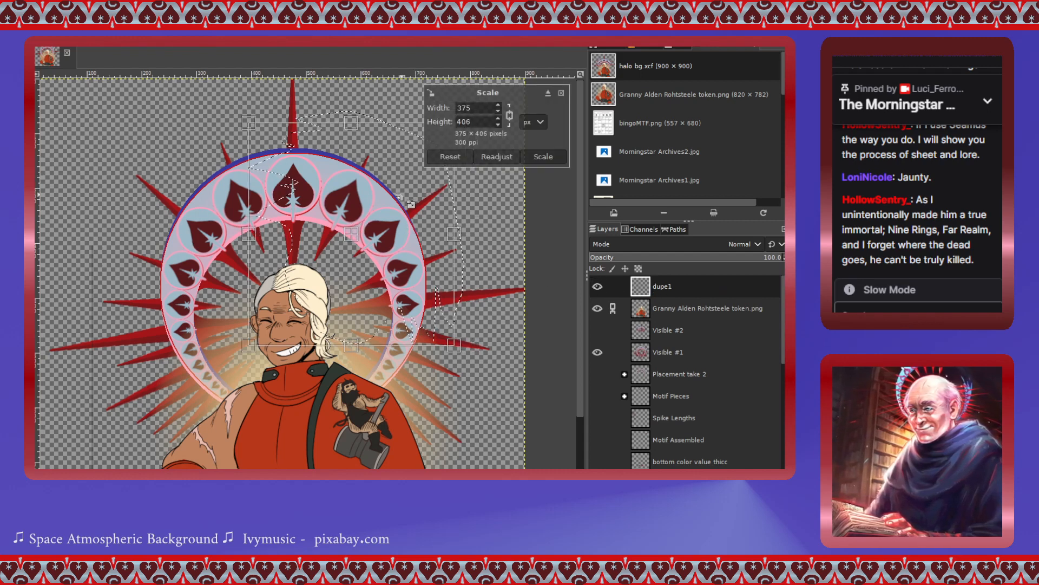
{"action": "left_click_drag", "start_coordinate": [358, 249], "coordinate": [286, 271]}
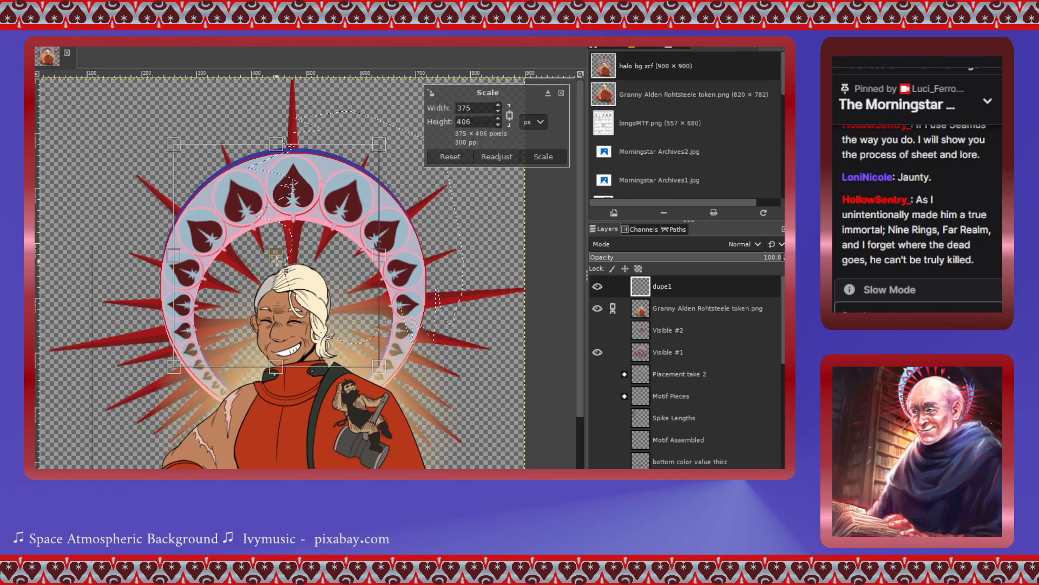
{"action": "left_click_drag", "start_coordinate": [383, 145], "coordinate": [316, 215]}
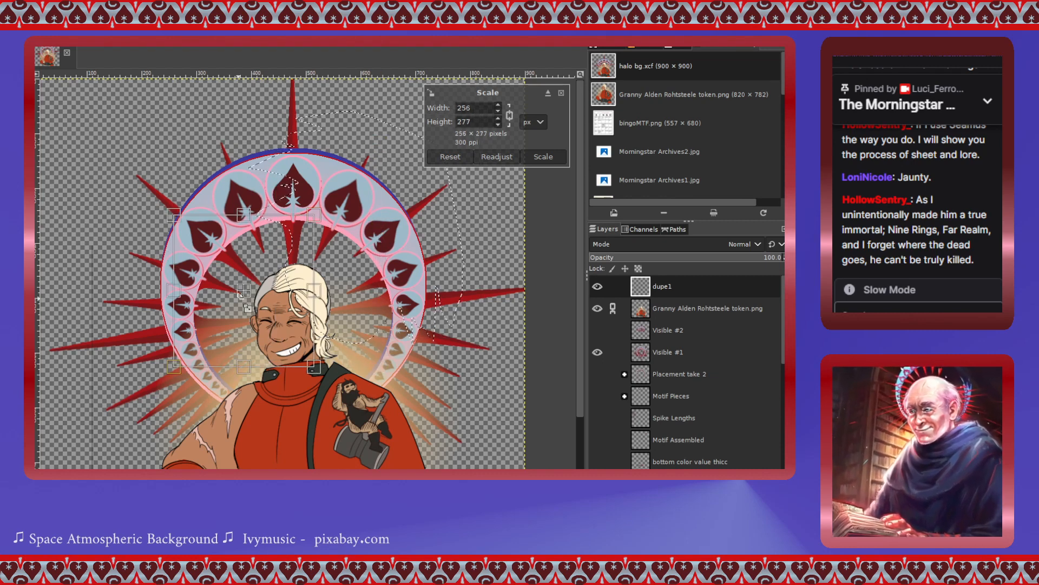
{"action": "left_click_drag", "start_coordinate": [247, 294], "coordinate": [373, 229]}
{"action": "left_click", "coordinate": [548, 158]}
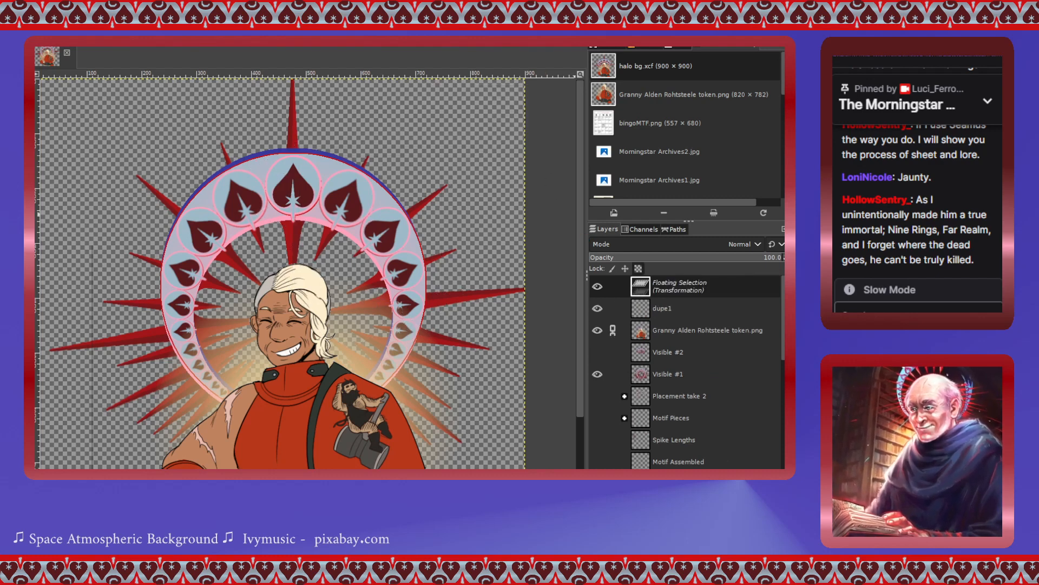
{"action": "key", "text": "ctrl+h"}
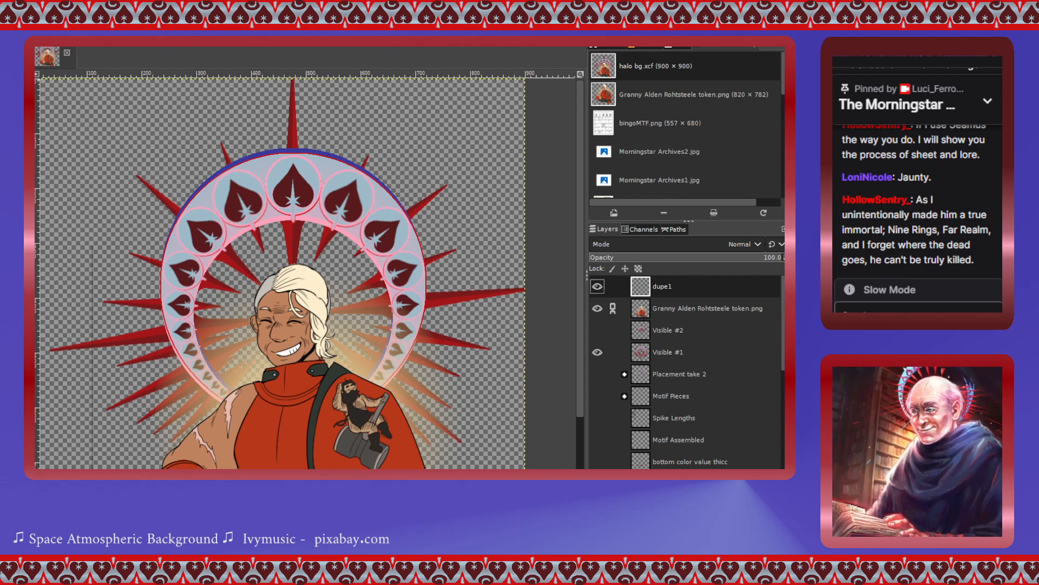
- Paste the clipboard image onto the dupe1 layer and anchor the floating selection
{"action": "key", "text": "ctrl+v"}
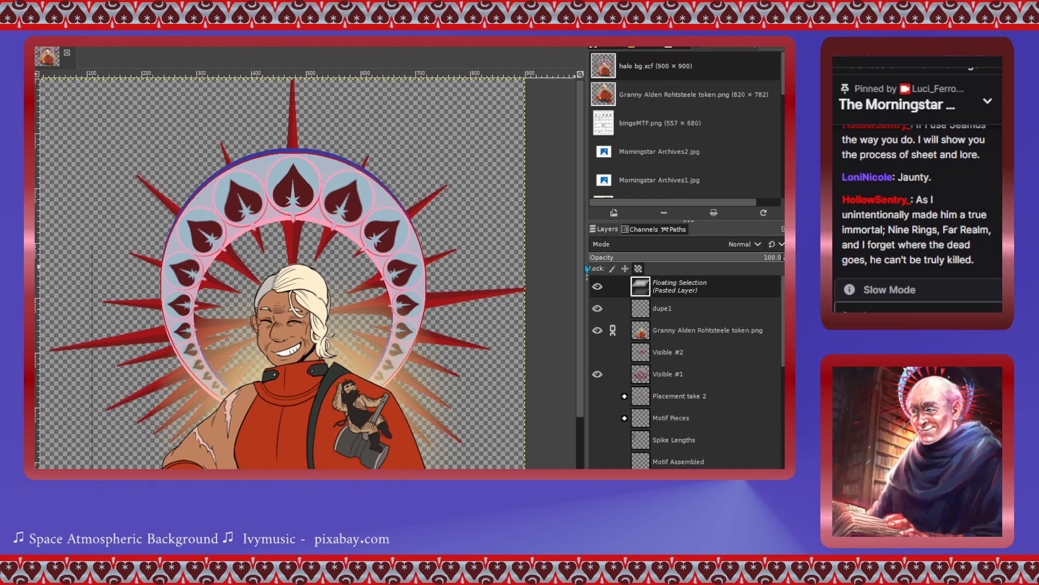
{"action": "key", "text": "ctrl+h"}
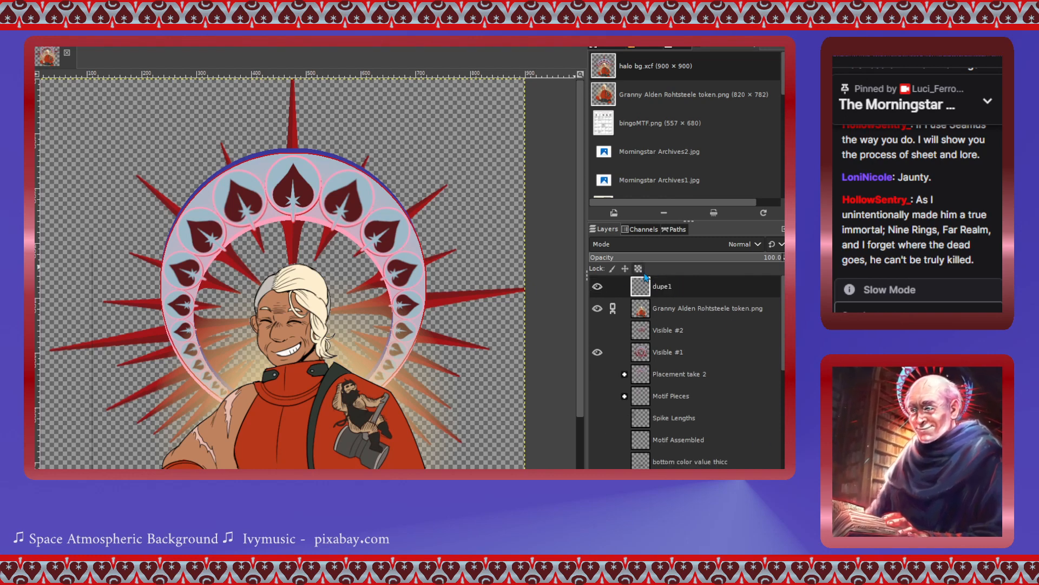
- Try a fully transparent black mask on the Visible #1 layer, and undo it
{"action": "left_click", "coordinate": [642, 353]}
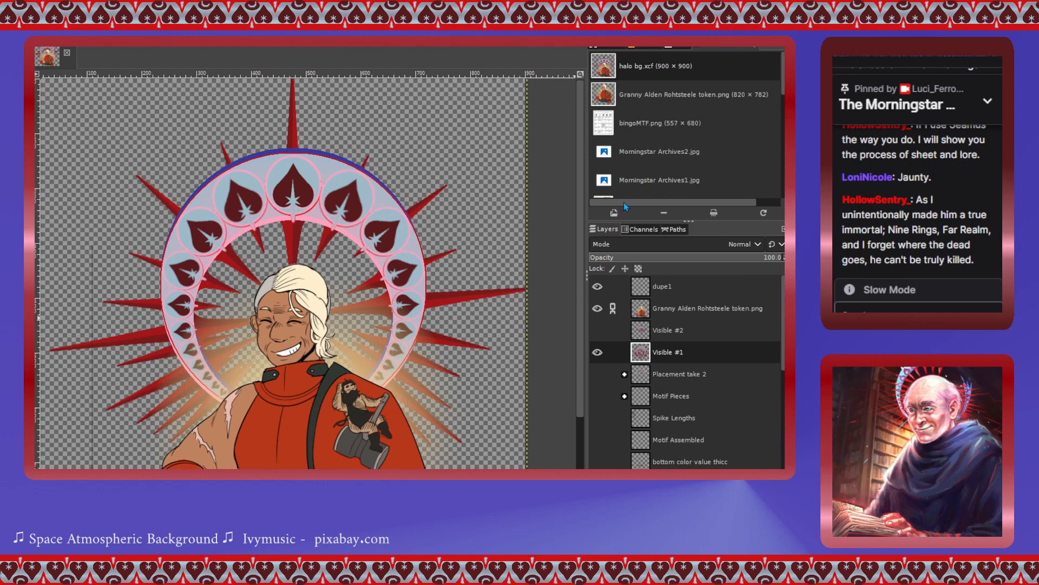
{"action": "left_click", "coordinate": [686, 331]}
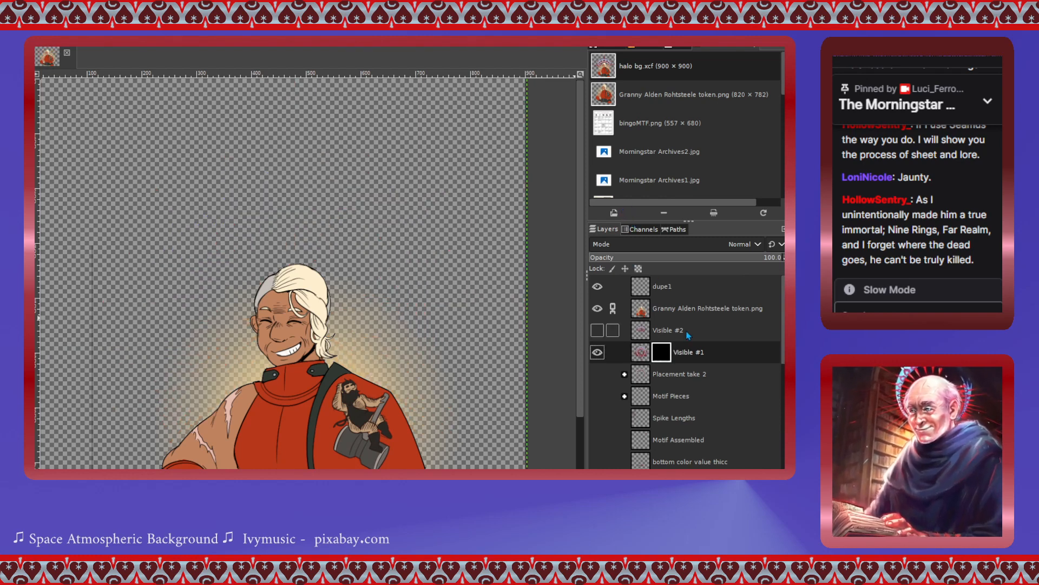
{"action": "key", "text": "ctrl+z"}
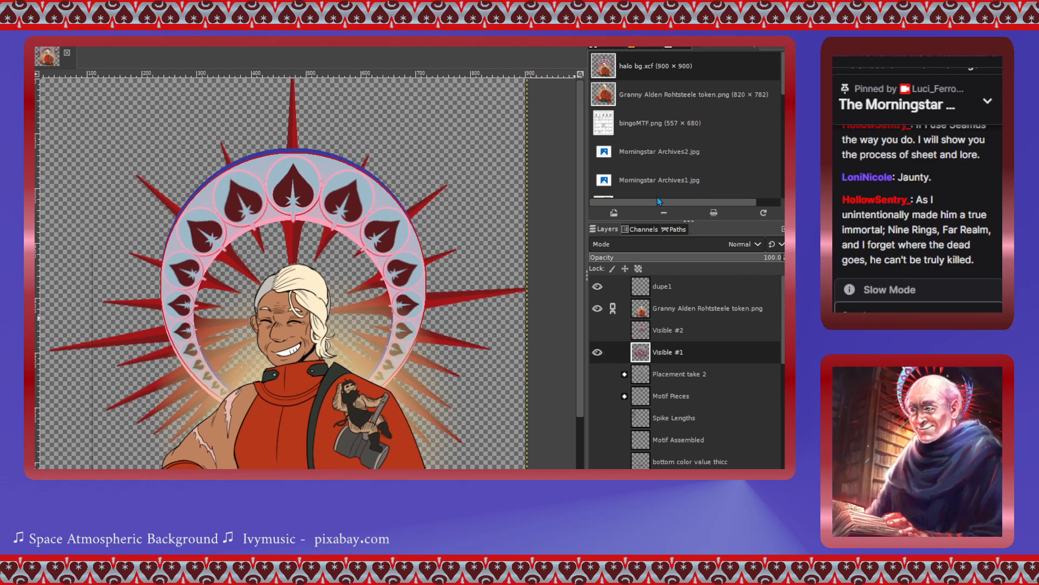
- Add a fully opaque white mask to Visible #1, then paste the clipboard image onto it and anchor the floating selection
{"action": "left_click", "coordinate": [687, 321]}
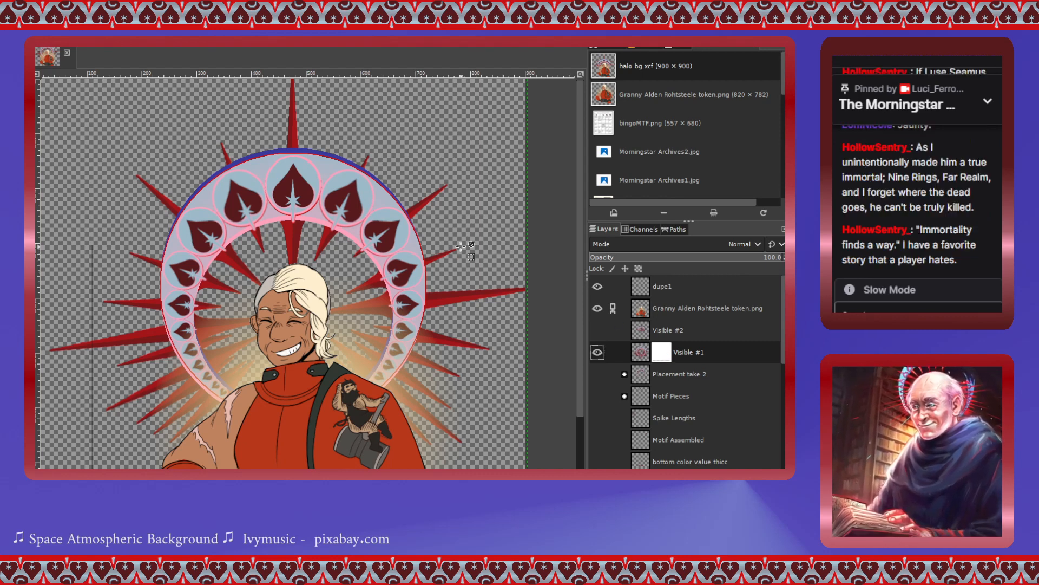
{"action": "key", "text": "ctrl+v"}
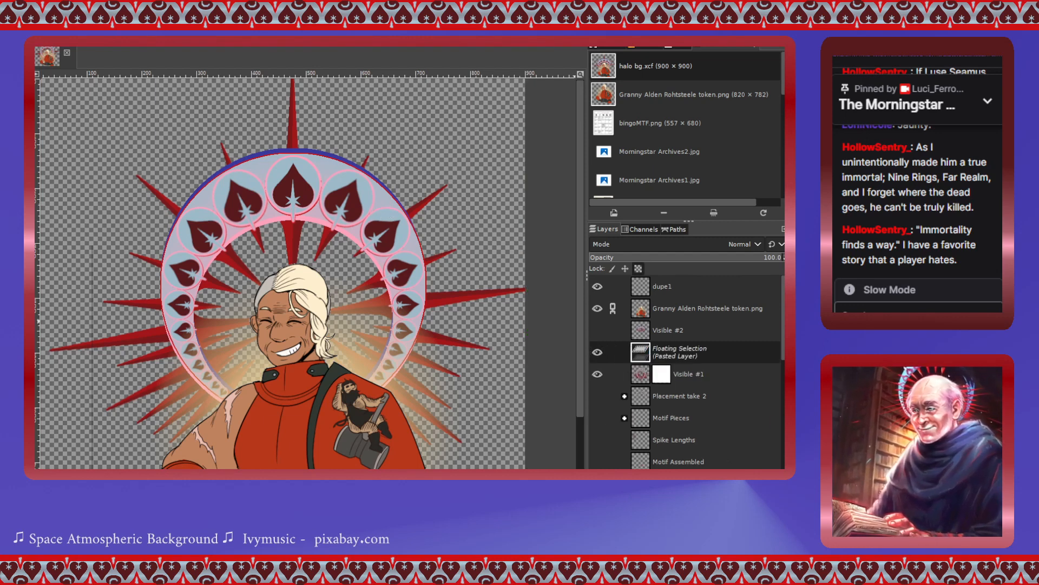
{"action": "key", "text": "ctrl+h"}
- Expand the OG halo group and convert the unit layer's mask into a selection
{"action": "scroll", "coordinate": [677, 372], "scroll_direction": "down", "scroll_amount": 5}
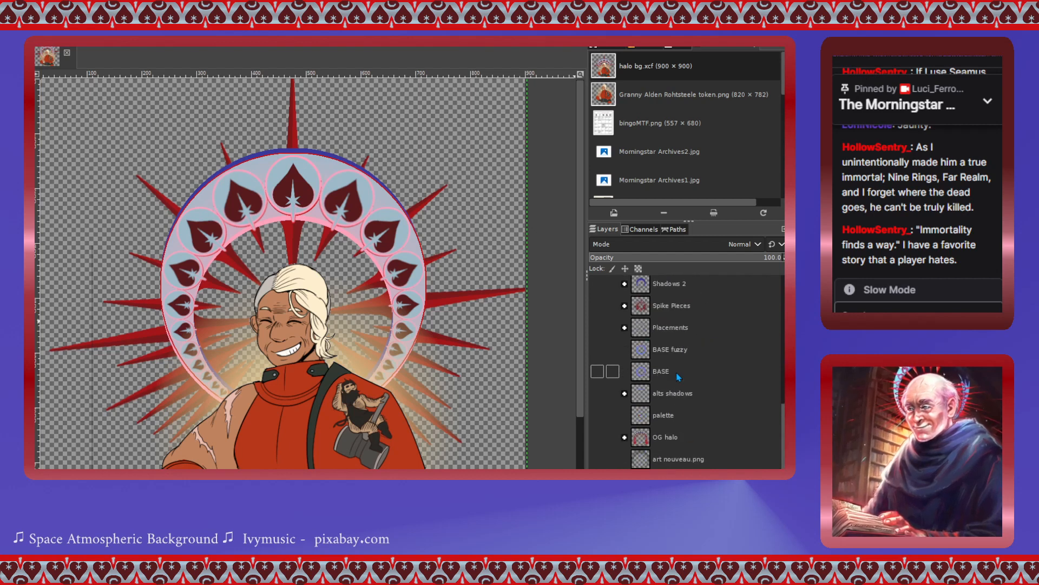
{"action": "left_click", "coordinate": [625, 437]}
{"action": "scroll", "coordinate": [687, 392], "scroll_direction": "down", "scroll_amount": 2}
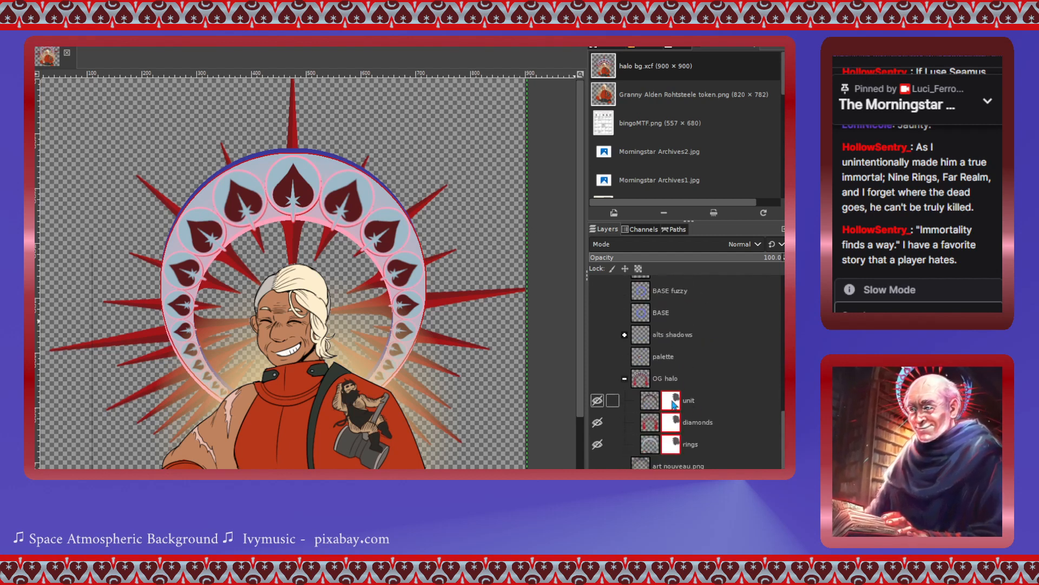
{"action": "left_click", "coordinate": [673, 405]}
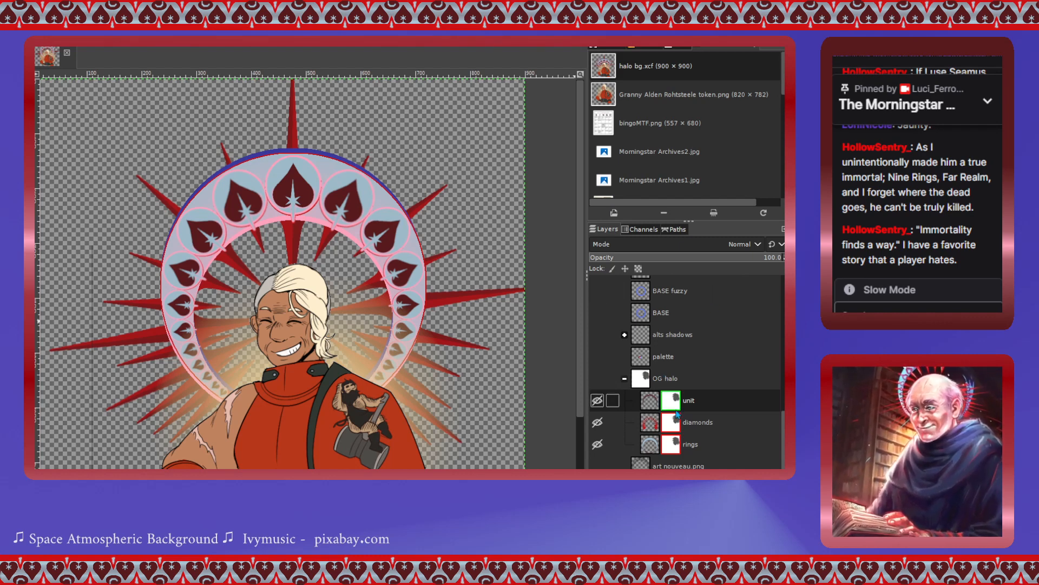
{"action": "left_click", "coordinate": [716, 289]}
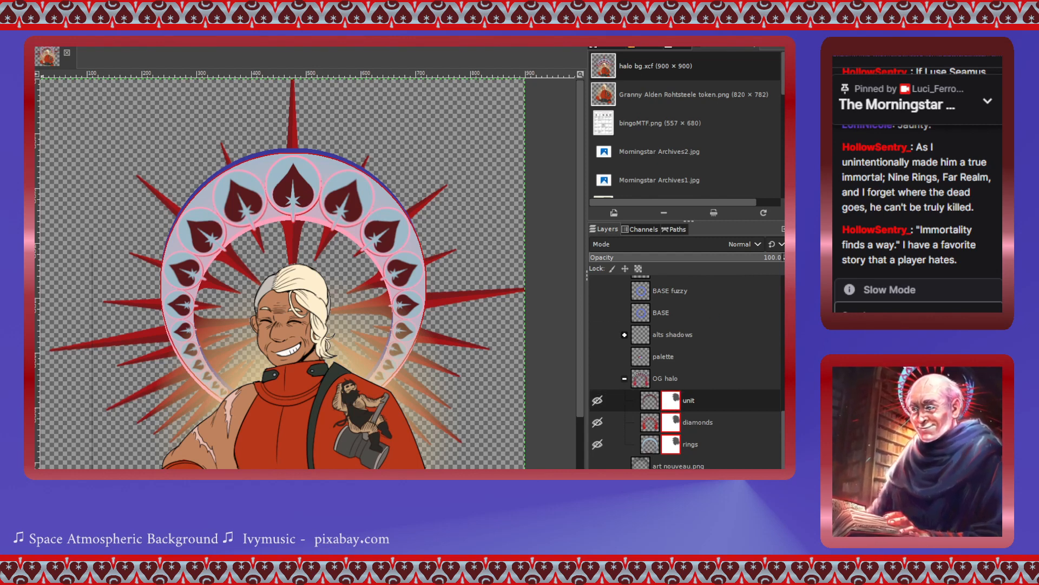
{"action": "key", "text": "ctrl+z"}
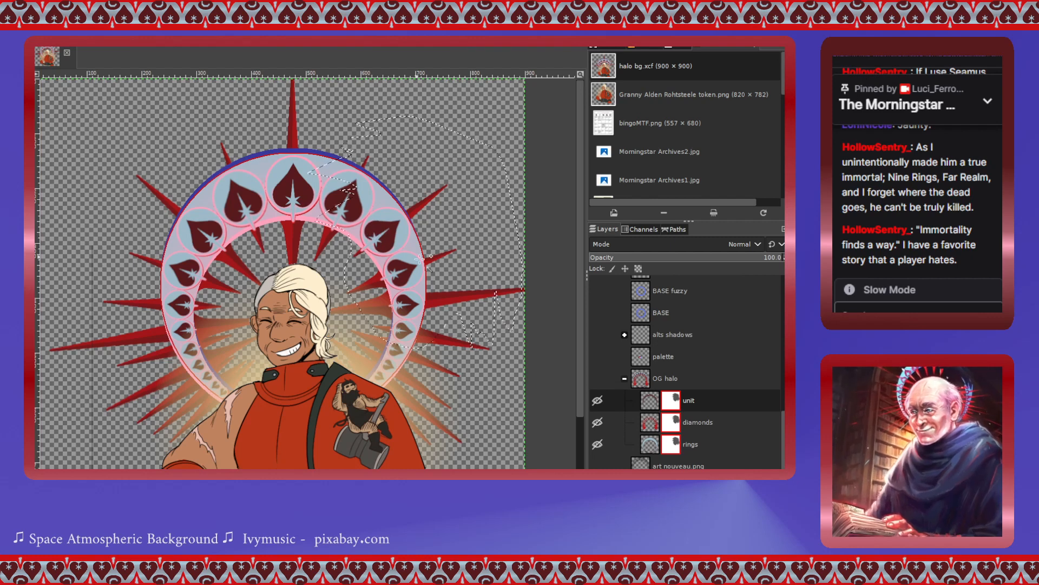
- Try selecting the opaque shape of the Visible #1 halo, and clear that selection
{"action": "scroll", "coordinate": [649, 378], "scroll_direction": "up", "scroll_amount": 10}
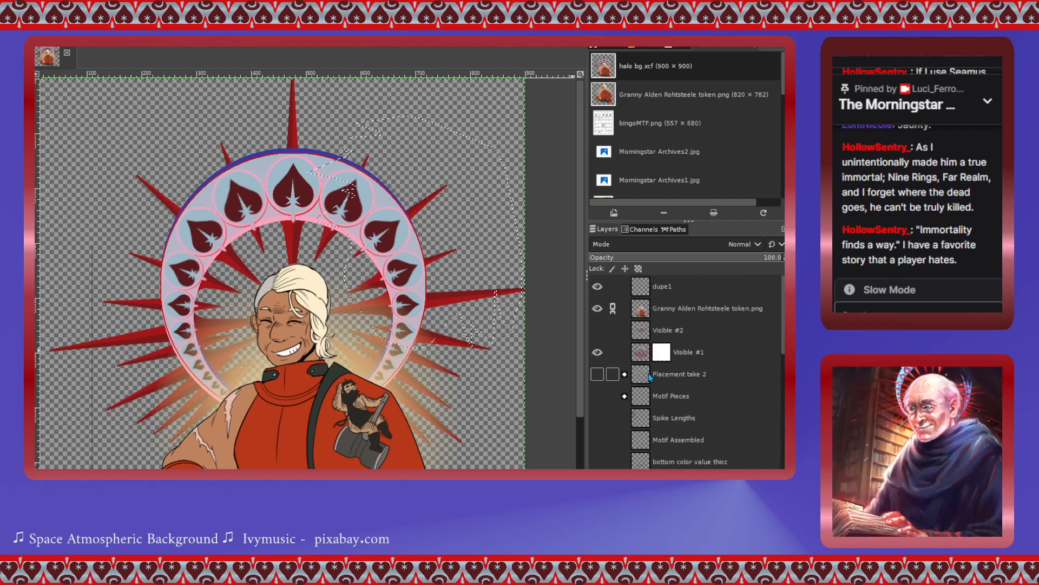
{"action": "left_click", "coordinate": [666, 356]}
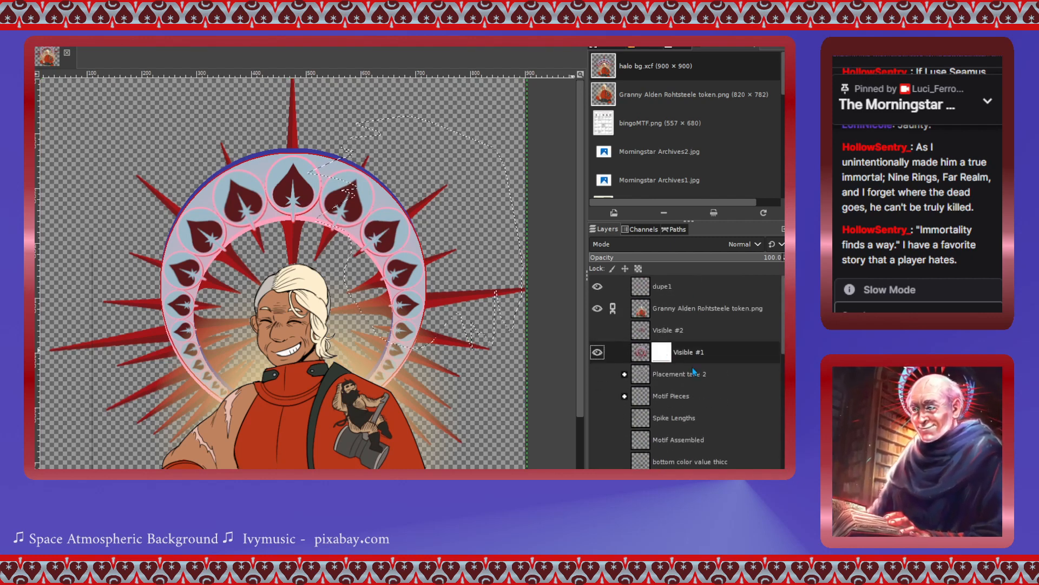
{"action": "left_click", "coordinate": [692, 375]}
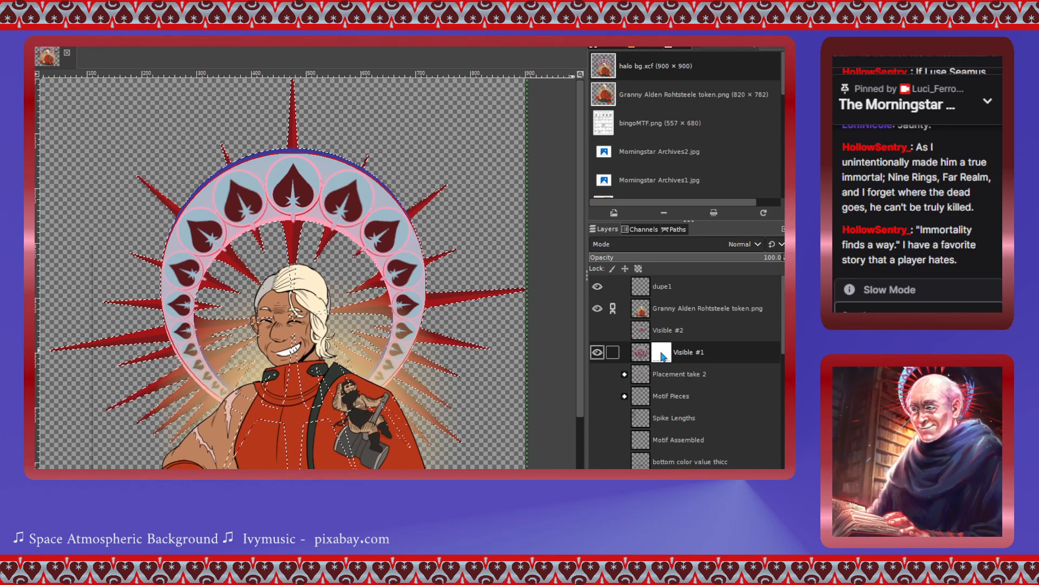
{"action": "key", "text": "shift+ctrl+a"}
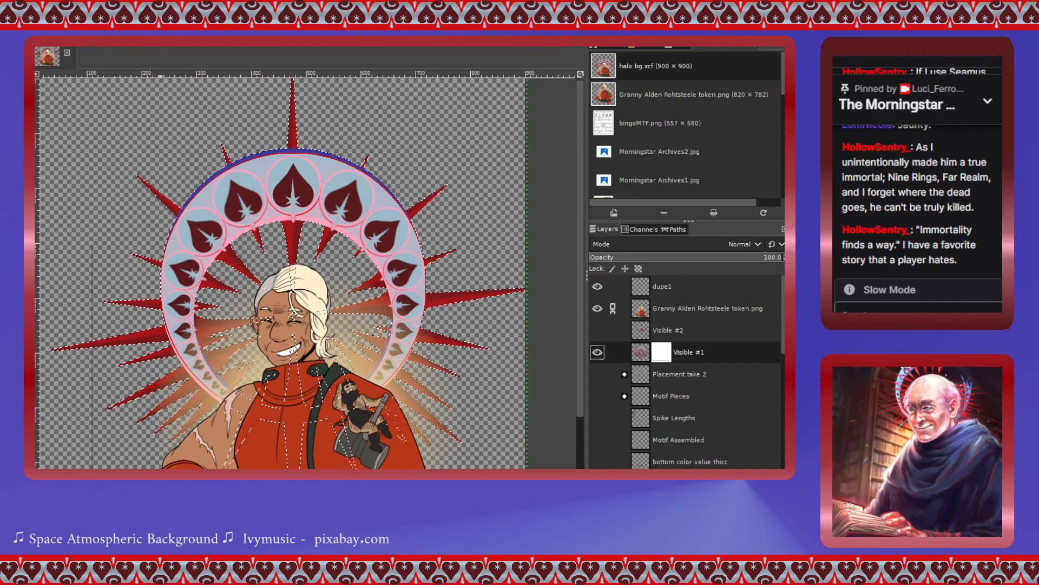
- Load the mask of the unit layer in the OG halo group as a selection again
{"action": "scroll", "coordinate": [703, 404], "scroll_direction": "down", "scroll_amount": 5}
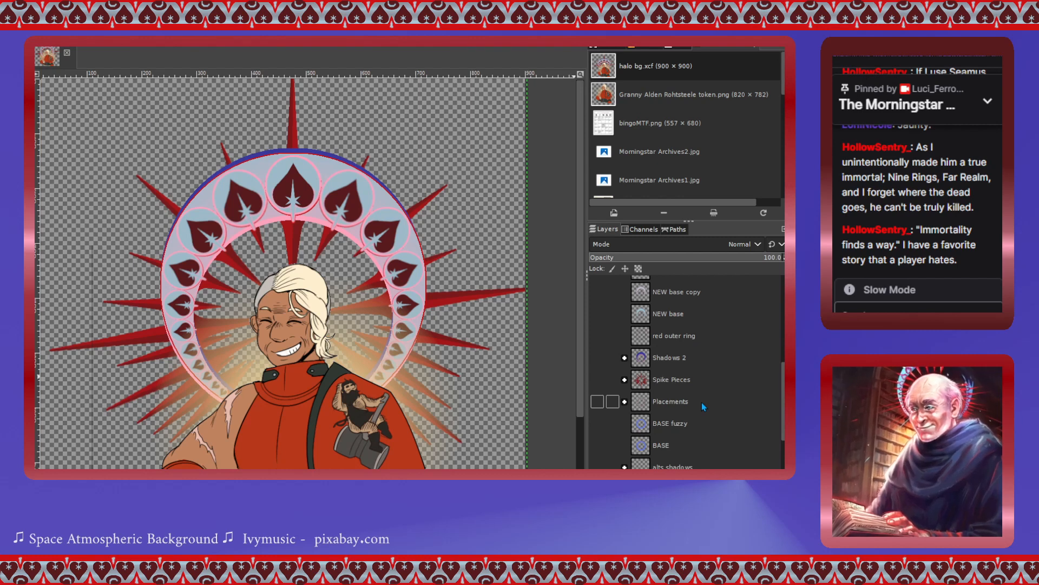
{"action": "scroll", "coordinate": [702, 401], "scroll_direction": "down", "scroll_amount": 1}
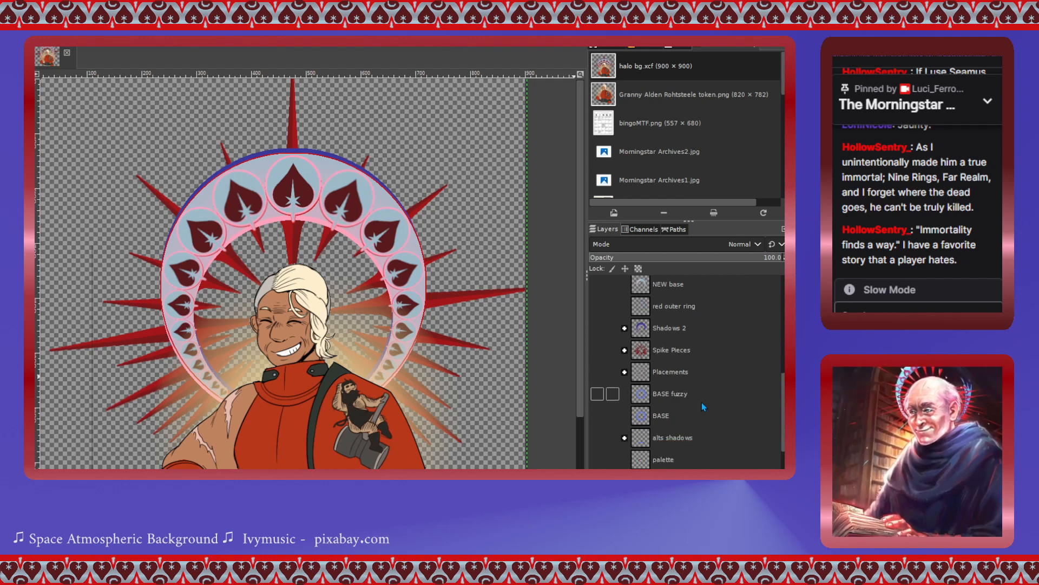
{"action": "scroll", "coordinate": [701, 401], "scroll_direction": "down", "scroll_amount": 4}
{"action": "left_click", "coordinate": [674, 400]}
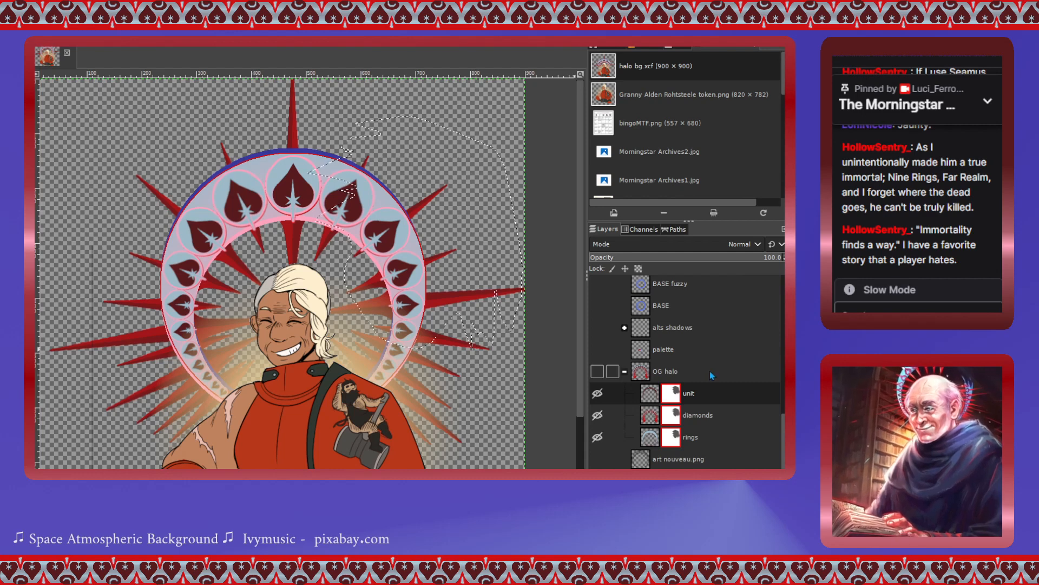
- Try removing the alpha channel from the Visible #1 layer, and undo the change
{"action": "scroll", "coordinate": [704, 373], "scroll_direction": "down", "scroll_amount": 5}
{"action": "scroll", "coordinate": [704, 373], "scroll_direction": "up", "scroll_amount": 5}
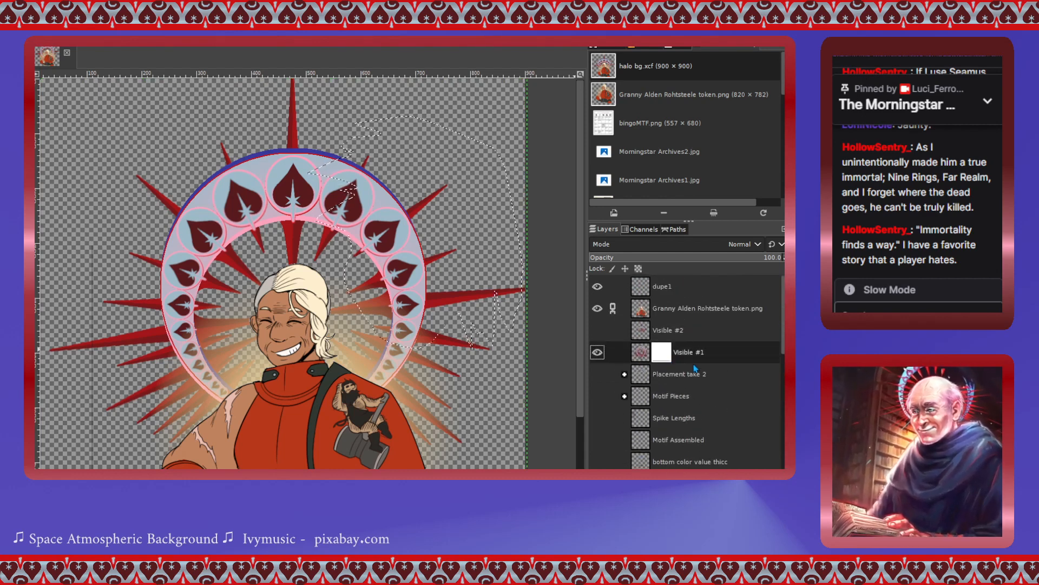
{"action": "key", "text": "ctrl+z"}
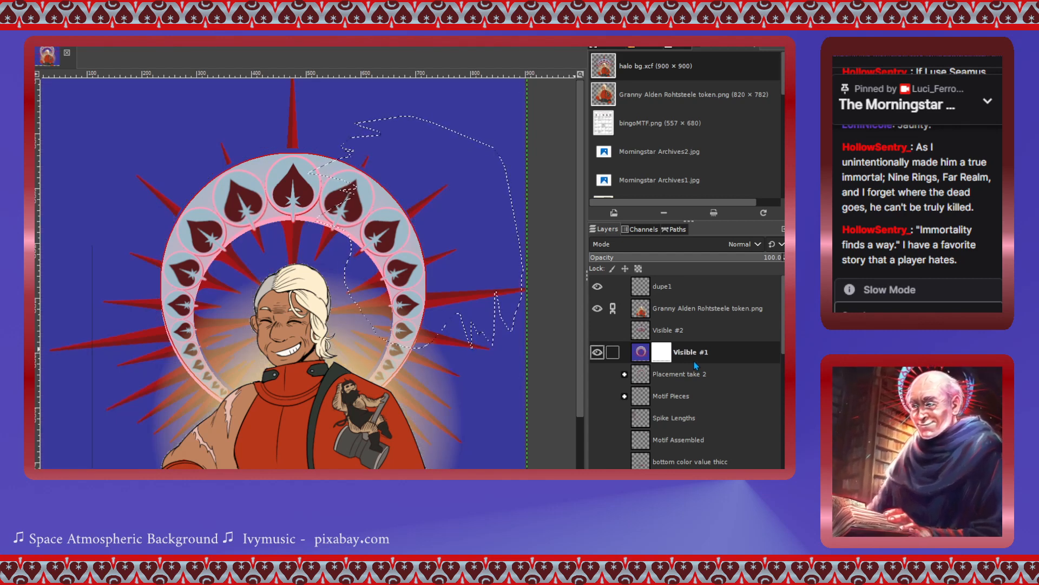
{"action": "key", "text": "ctrl+y"}
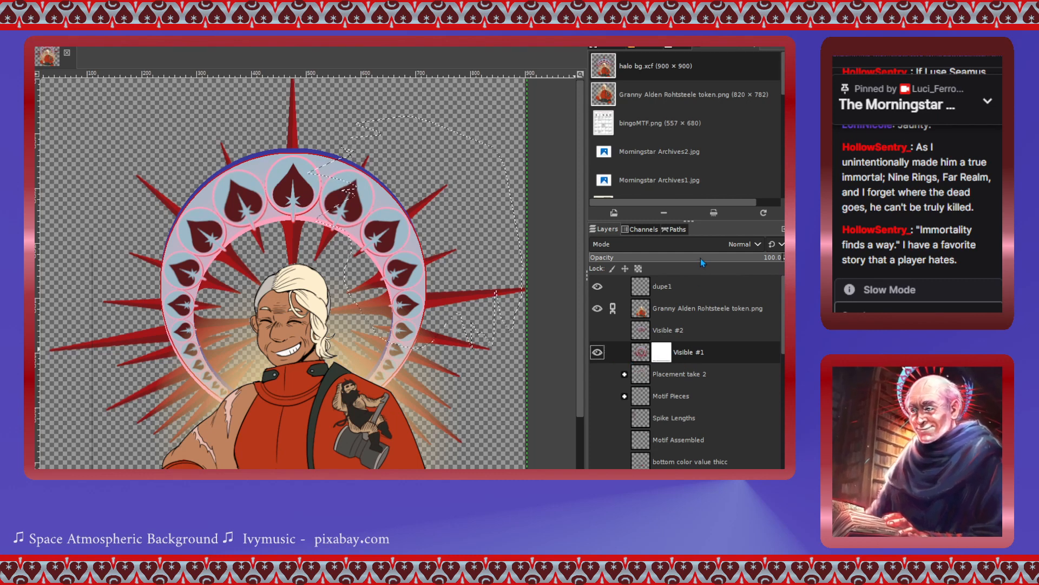
- Replace Visible #1's white mask with one made from the selection that hides the irregular area over the halo's right side
{"action": "key", "text": "ctrl+z"}
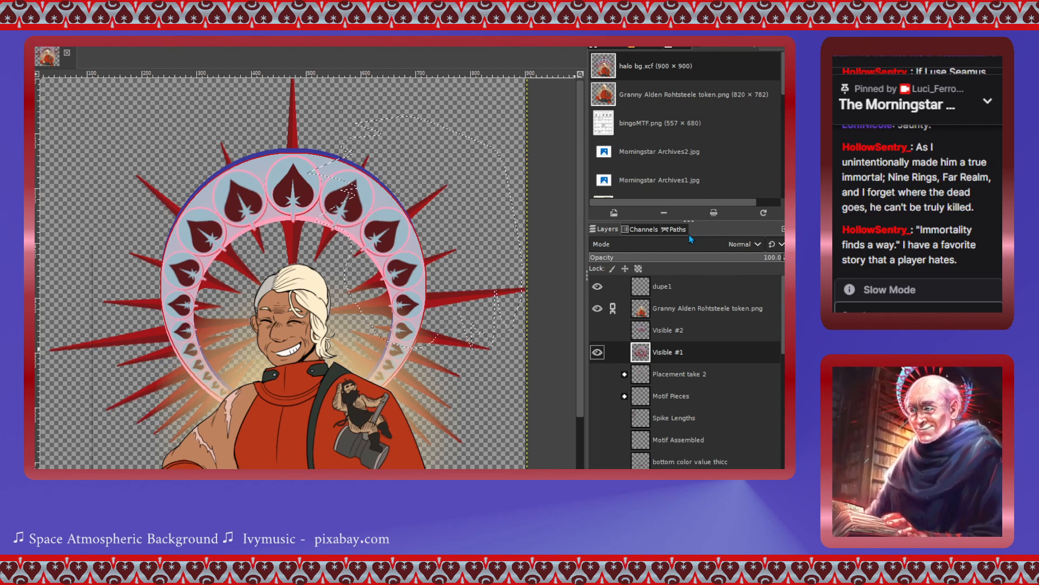
{"action": "left_click", "coordinate": [688, 331]}
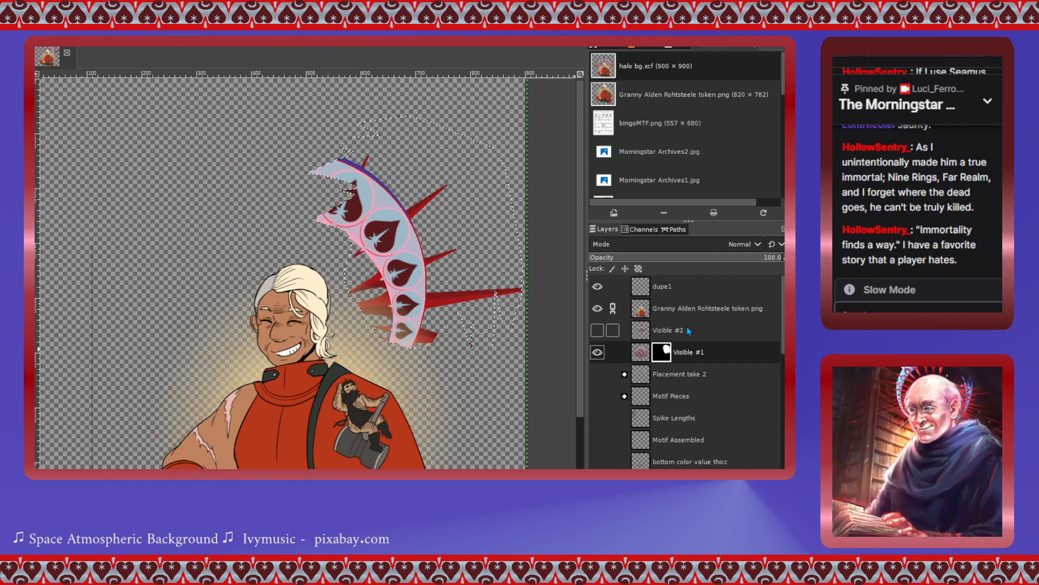
{"action": "key", "text": "ctrl+z"}
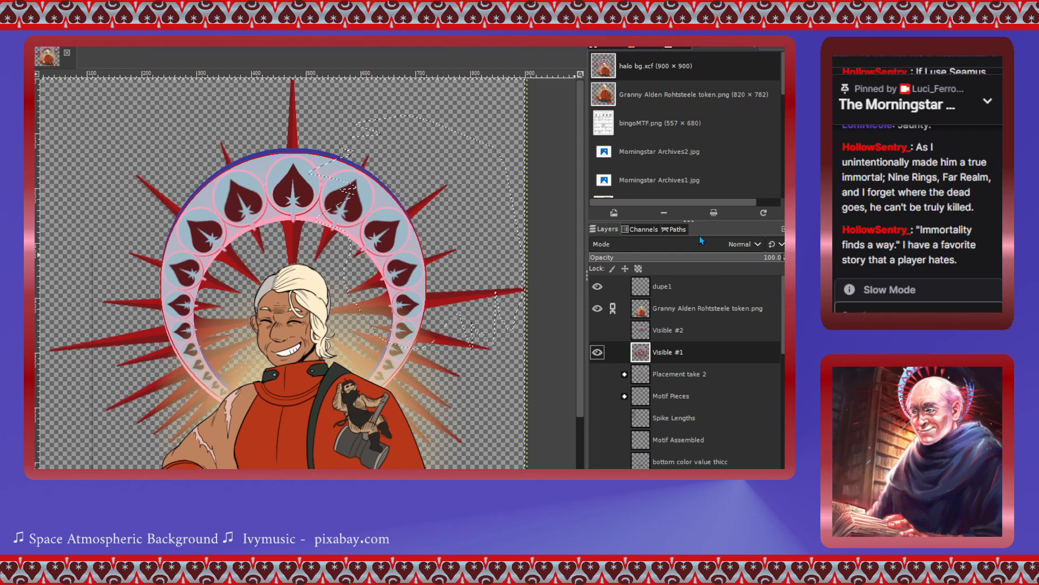
{"action": "left_click", "coordinate": [707, 327]}
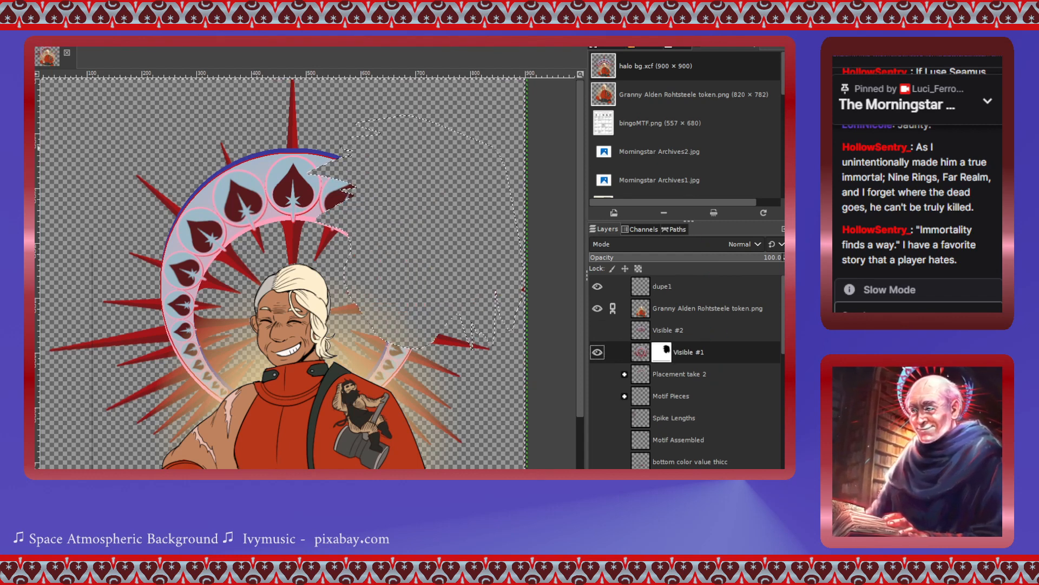
- Try scaling the mask-shaped selection to 576 × 576 px over the halo, and undo the scaling while keeping the new mask on Visible #1
{"action": "left_click", "coordinate": [420, 202]}
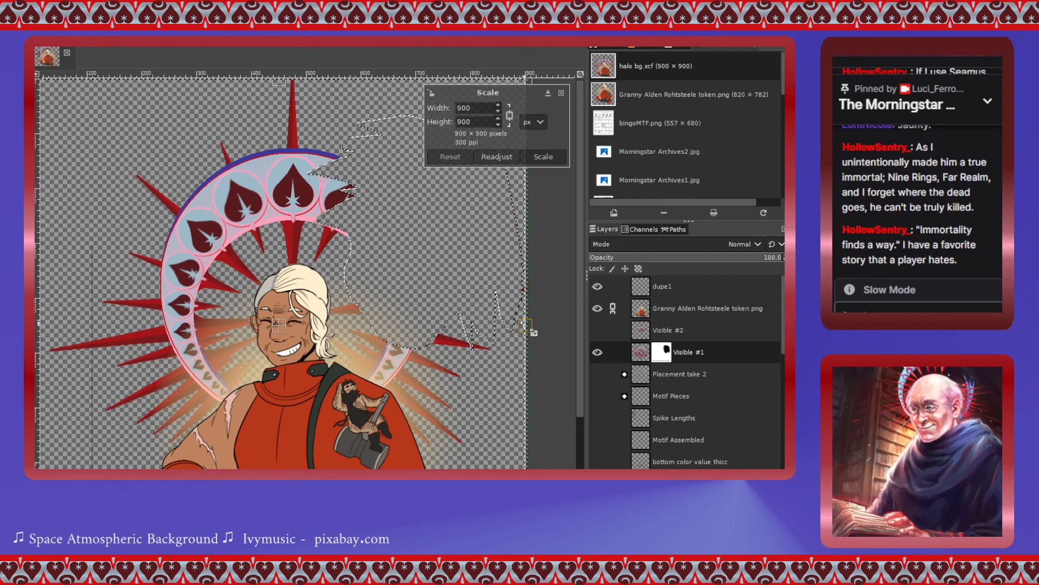
{"action": "left_click_drag", "start_coordinate": [533, 325], "coordinate": [454, 201]}
{"action": "left_click_drag", "start_coordinate": [470, 341], "coordinate": [320, 106]}
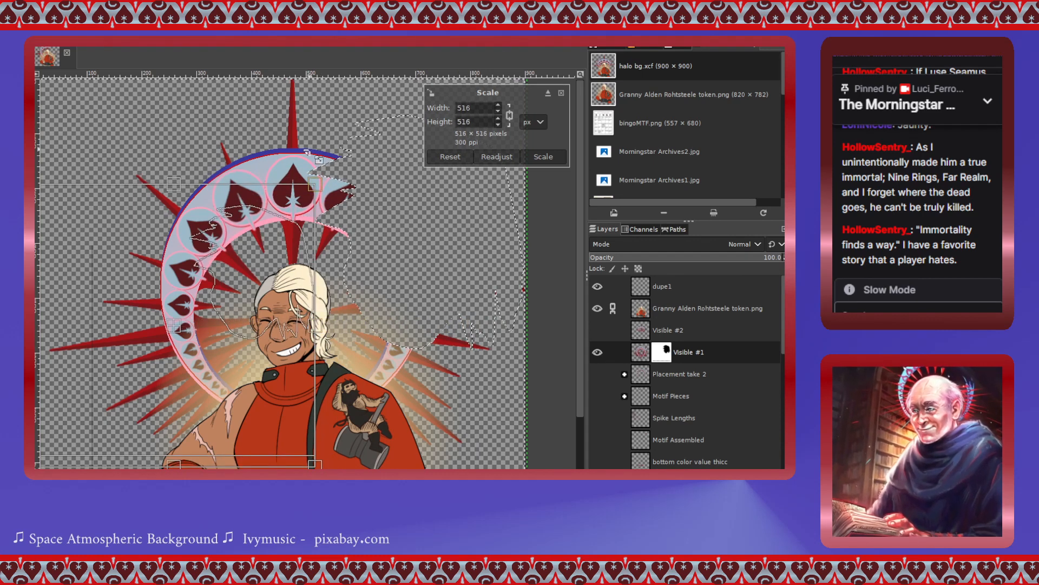
{"action": "left_click_drag", "start_coordinate": [236, 285], "coordinate": [285, 268]}
{"action": "left_click_drag", "start_coordinate": [191, 306], "coordinate": [327, 303]}
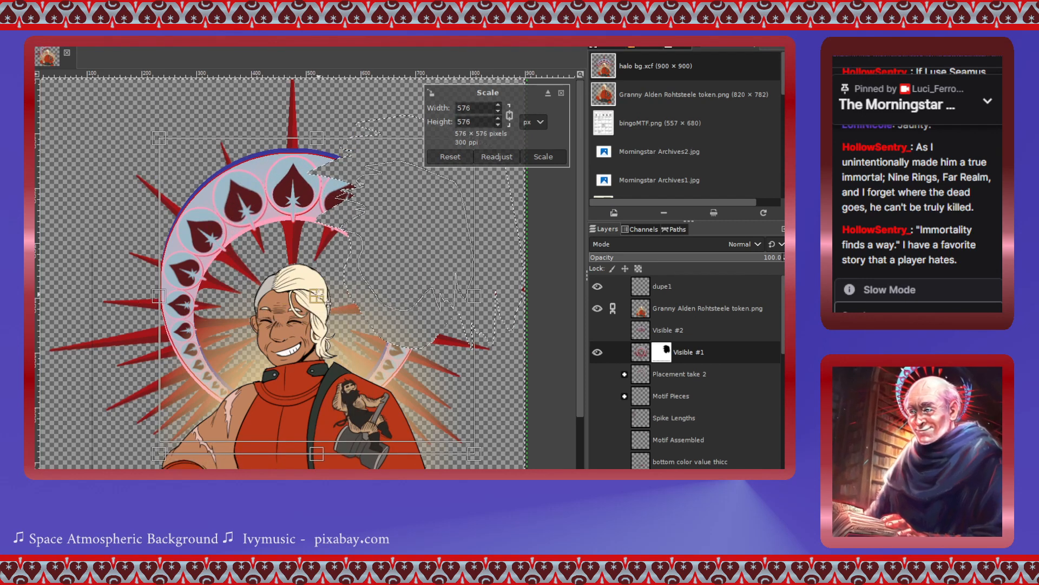
{"action": "left_click", "coordinate": [539, 155]}
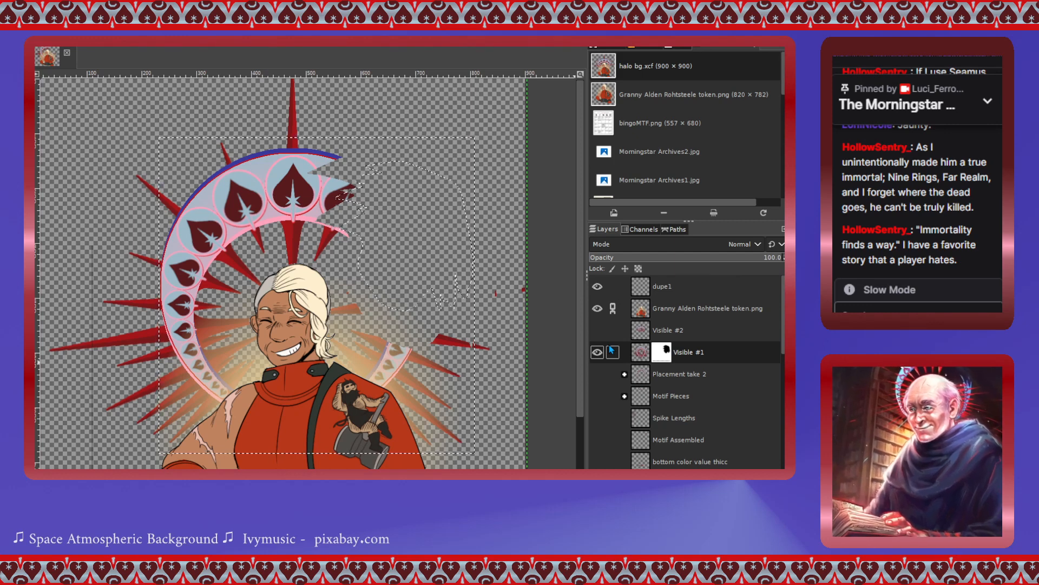
{"action": "key", "text": "ctrl+z"}
{"action": "key", "text": "ctrl+z"}
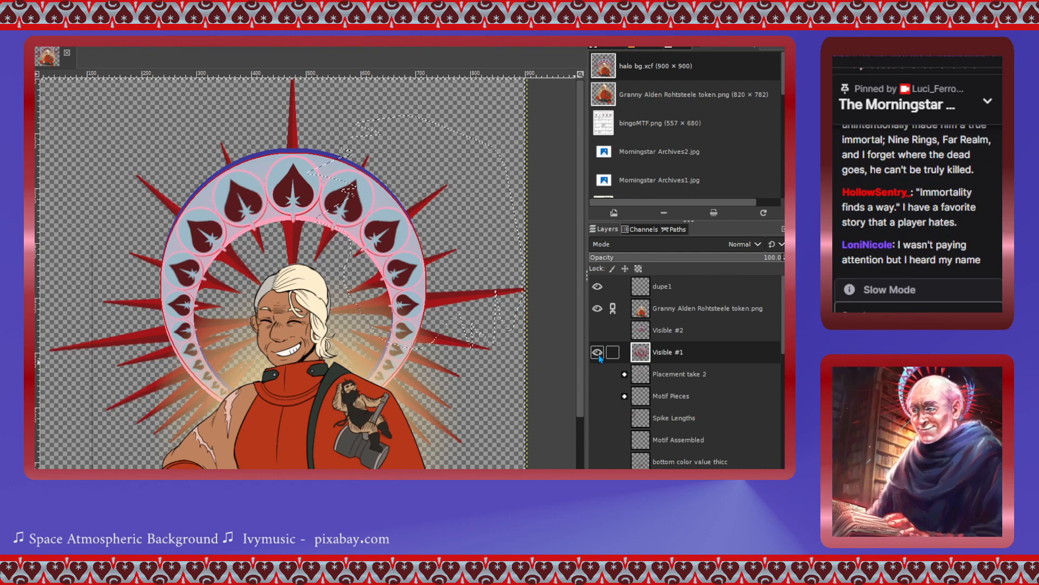
{"action": "key", "text": "ctrl+y"}
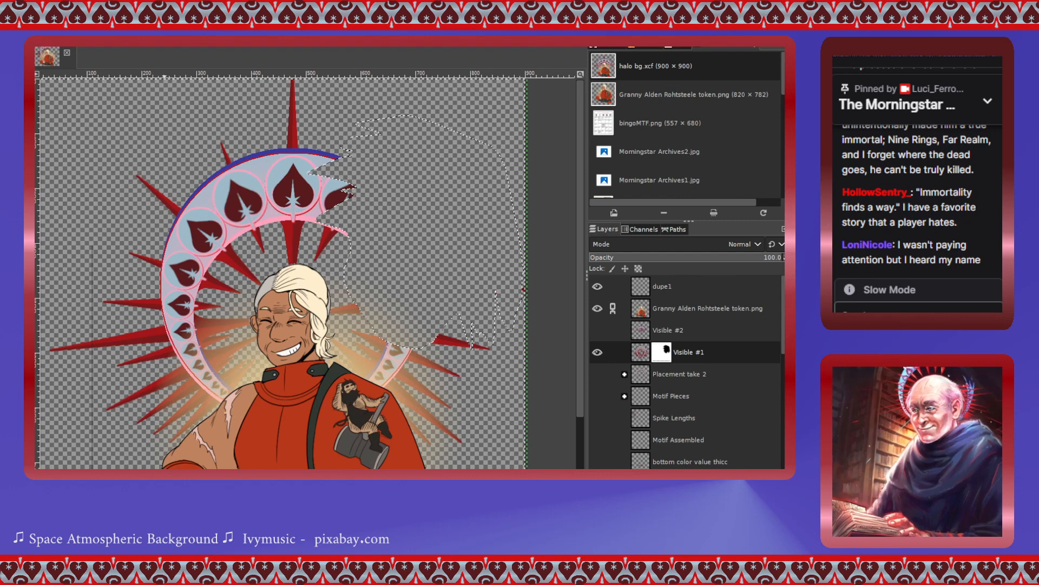
- Clear the selection and paint on Visible #1's mask with a rough brush to bring back most of the halo's hidden right side
{"action": "key", "text": "ctrl+shift+a"}
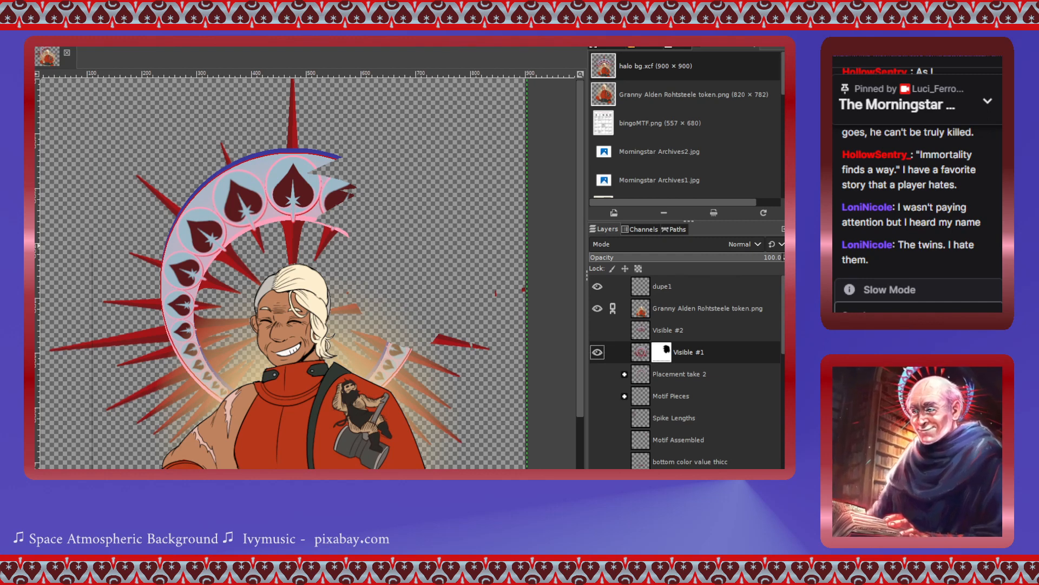
{"action": "mouse_move", "coordinate": [329, 221]}
{"action": "left_mouse_down"}
{"action": "mouse_move", "coordinate": [390, 215]}
{"action": "mouse_move", "coordinate": [379, 216]}
{"action": "left_mouse_up"}
{"action": "key", "text": "ctrl+z"}
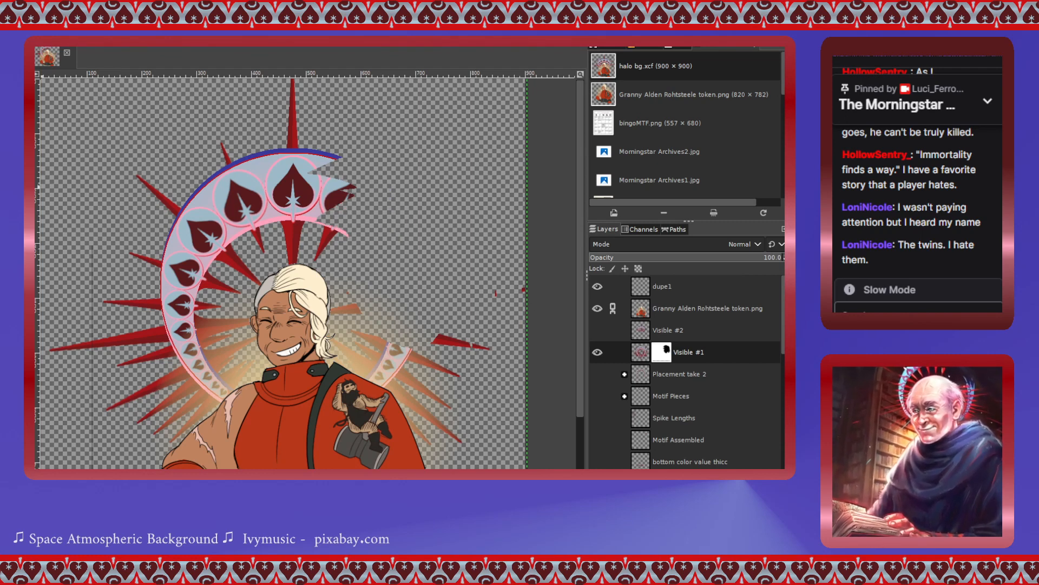
{"action": "mouse_move", "coordinate": [347, 195]}
{"action": "left_mouse_down"}
{"action": "mouse_move", "coordinate": [411, 227]}
{"action": "mouse_move", "coordinate": [480, 361]}
{"action": "left_mouse_up"}
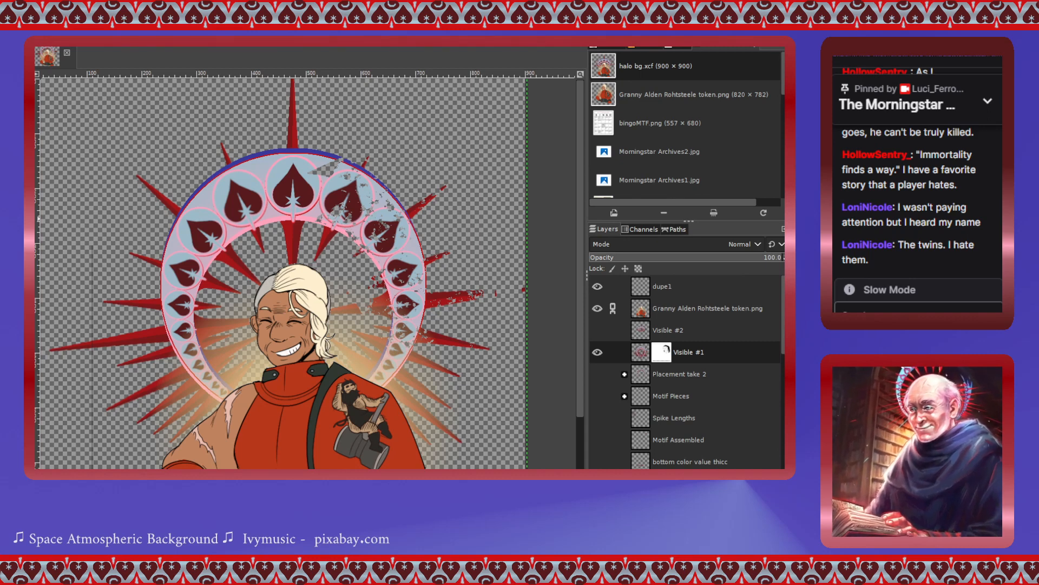
- Try spraying fine speckles on Visible #1's mask over the halo's upper and right side, and undo the strokes
{"action": "mouse_move", "coordinate": [286, 176]}
{"action": "left_mouse_down"}
{"action": "mouse_move", "coordinate": [299, 162]}
{"action": "mouse_move", "coordinate": [339, 181]}
{"action": "mouse_move", "coordinate": [402, 254]}
{"action": "mouse_move", "coordinate": [397, 306]}
{"action": "left_mouse_up"}
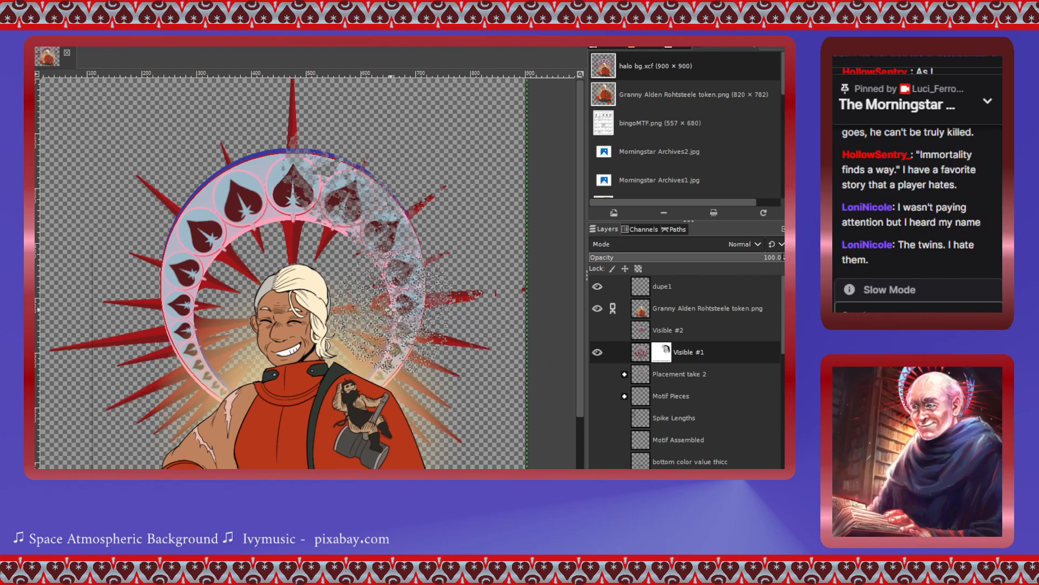
{"action": "key", "text": "ctrl+z"}
{"action": "key", "text": "ctrl+z"}
{"action": "key", "text": "ctrl+z"}
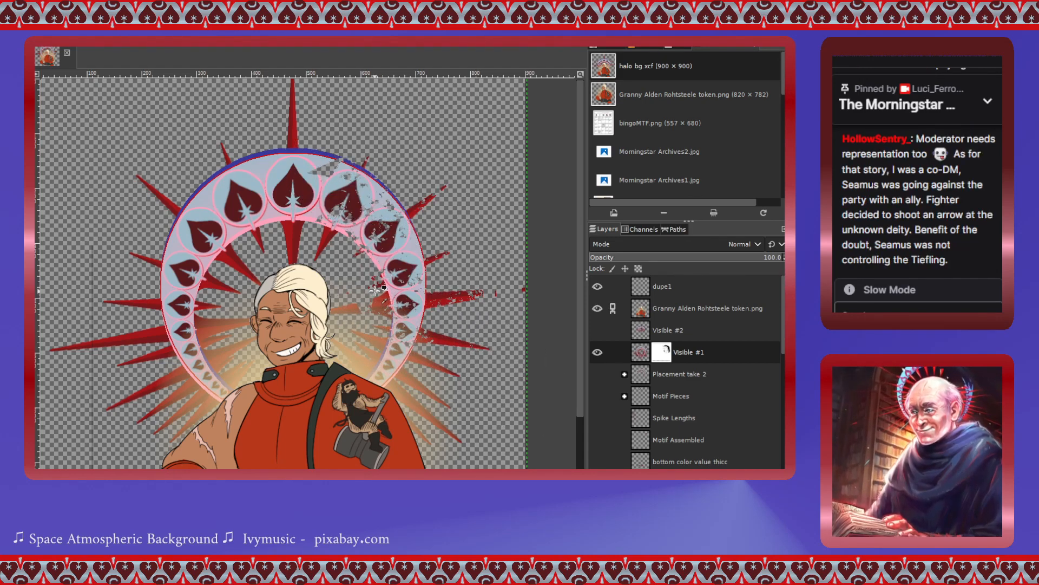
{"action": "mouse_move", "coordinate": [376, 294]}
{"action": "left_mouse_down"}
{"action": "mouse_move", "coordinate": [354, 211]}
{"action": "mouse_move", "coordinate": [382, 163]}
{"action": "mouse_move", "coordinate": [379, 198]}
{"action": "mouse_move", "coordinate": [383, 189]}
{"action": "left_mouse_up"}
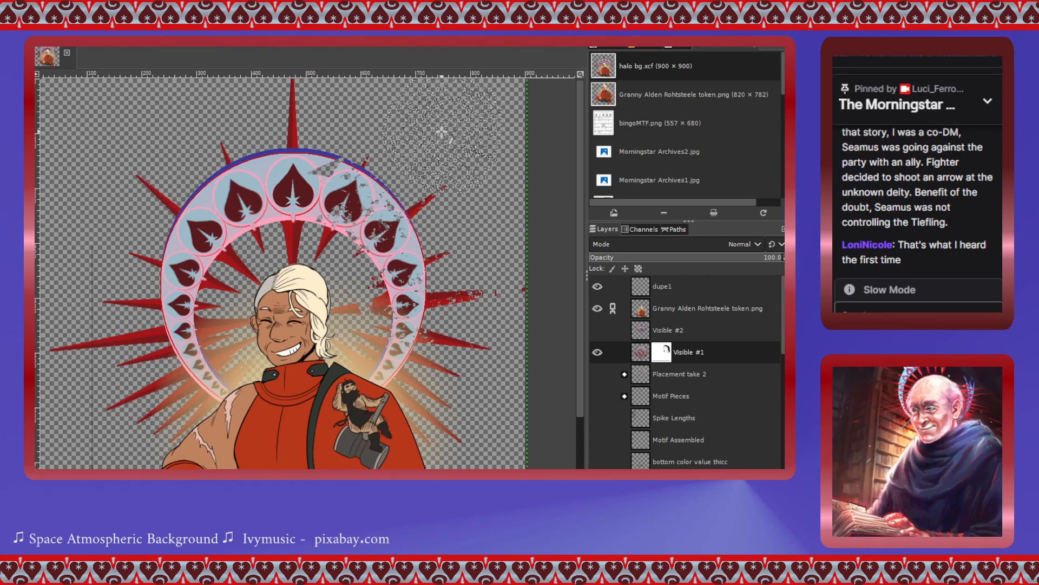
{"action": "mouse_move", "coordinate": [441, 132]}
{"action": "left_mouse_down"}
{"action": "mouse_move", "coordinate": [279, 178]}
{"action": "mouse_move", "coordinate": [217, 179]}
{"action": "mouse_move", "coordinate": [220, 170]}
{"action": "left_mouse_up"}
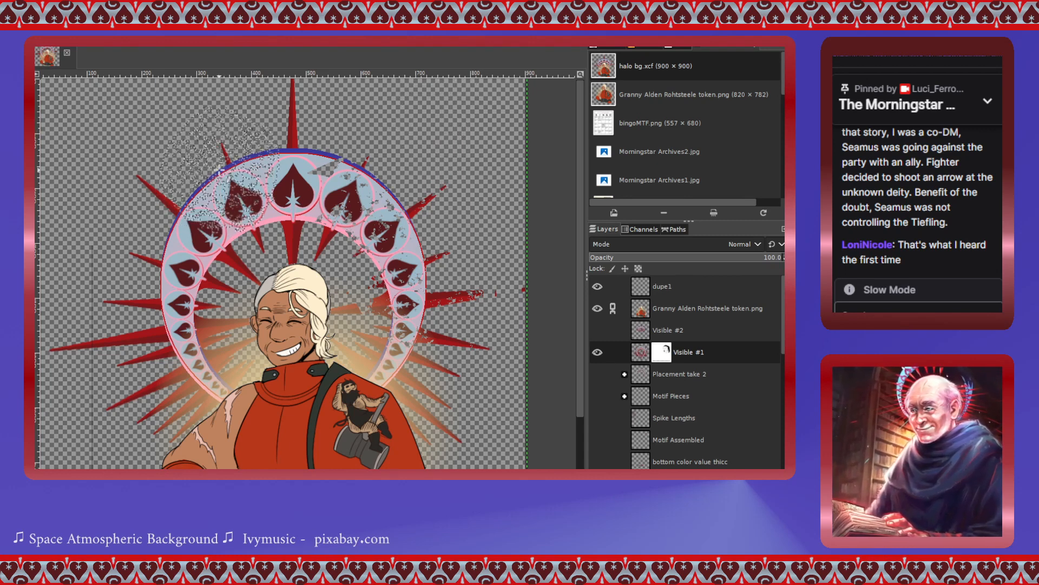
{"action": "key", "text": "ctrl+z"}
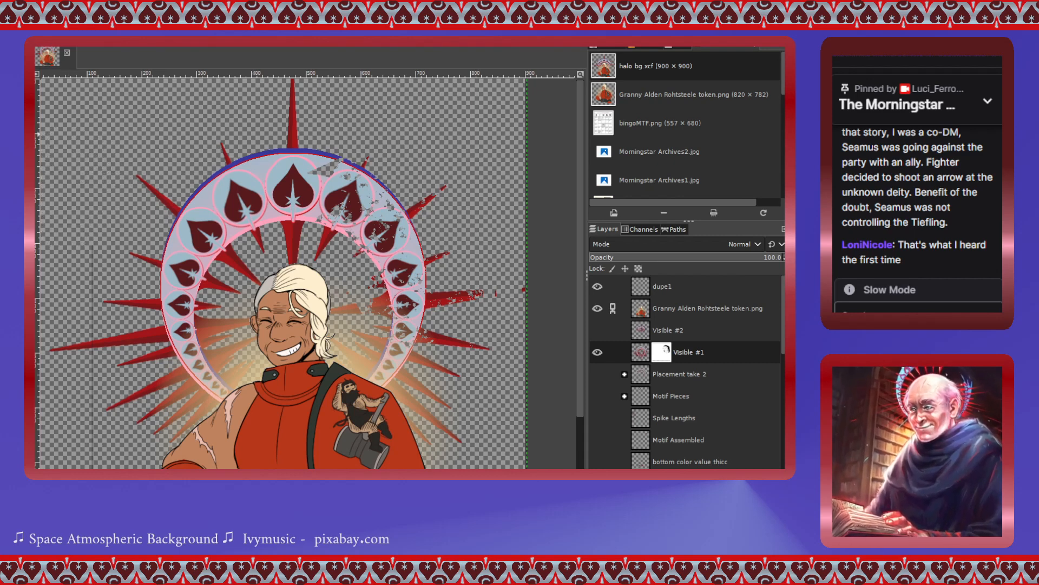
- Undo the earlier rough strokes on Visible #1's mask and repaint the halo's missing right side with a softer, grainy, semi-transparent brush
{"action": "key", "text": "ctrl+z"}
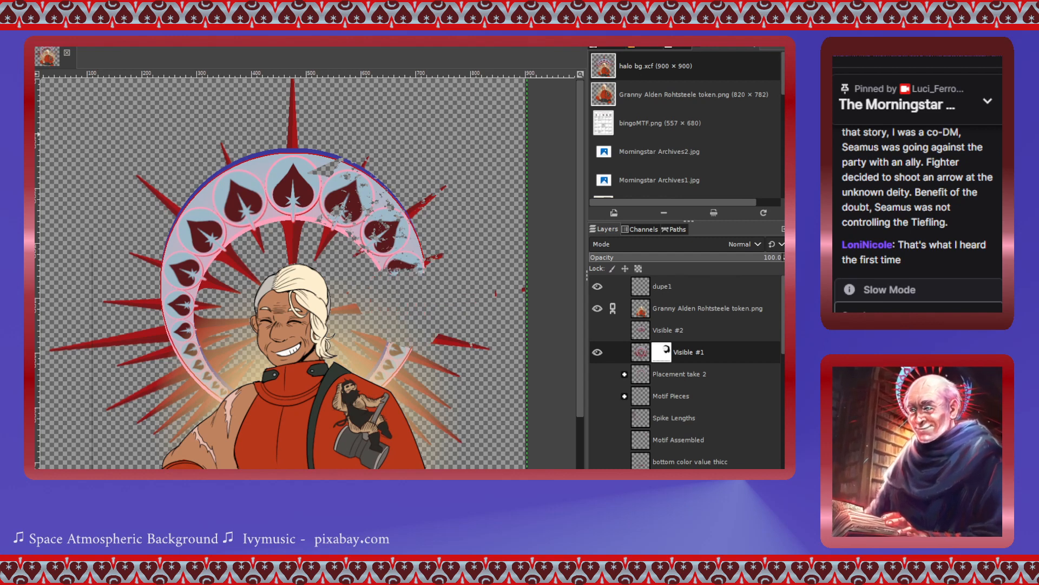
{"action": "key", "text": "ctrl+z"}
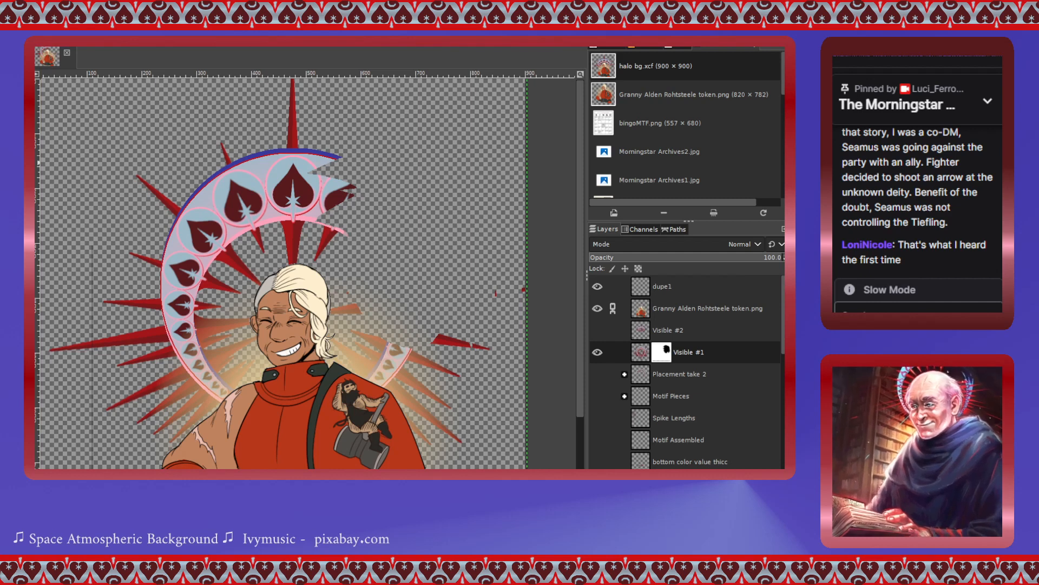
{"action": "left_click_drag", "start_coordinate": [332, 211], "coordinate": [342, 209]}
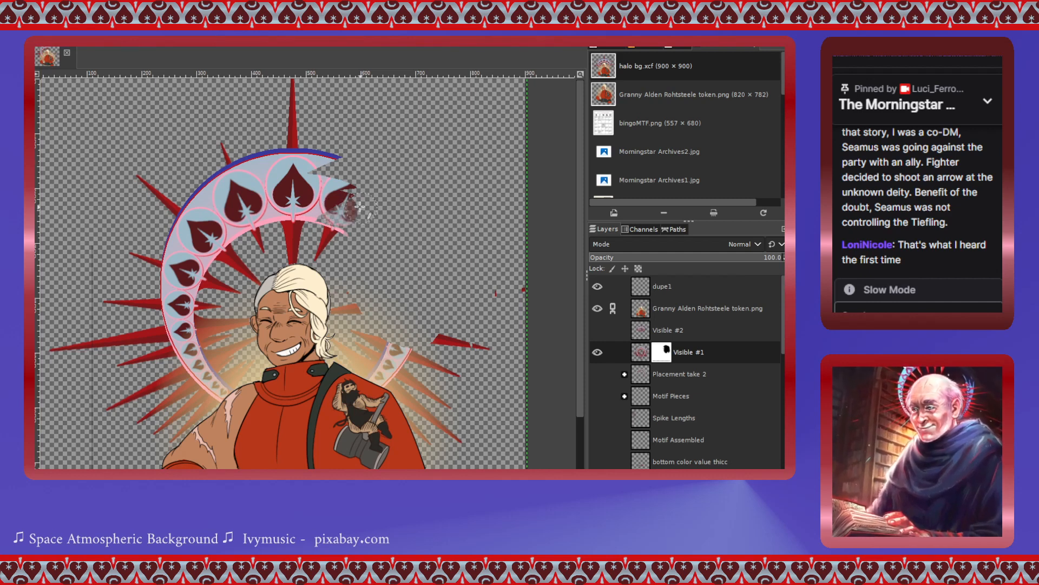
{"action": "mouse_move", "coordinate": [331, 171]}
{"action": "left_mouse_down"}
{"action": "mouse_move", "coordinate": [334, 151]}
{"action": "mouse_move", "coordinate": [357, 189]}
{"action": "mouse_move", "coordinate": [351, 200]}
{"action": "mouse_move", "coordinate": [390, 238]}
{"action": "mouse_move", "coordinate": [455, 349]}
{"action": "mouse_move", "coordinate": [433, 296]}
{"action": "mouse_move", "coordinate": [368, 281]}
{"action": "mouse_move", "coordinate": [356, 256]}
{"action": "left_mouse_up"}
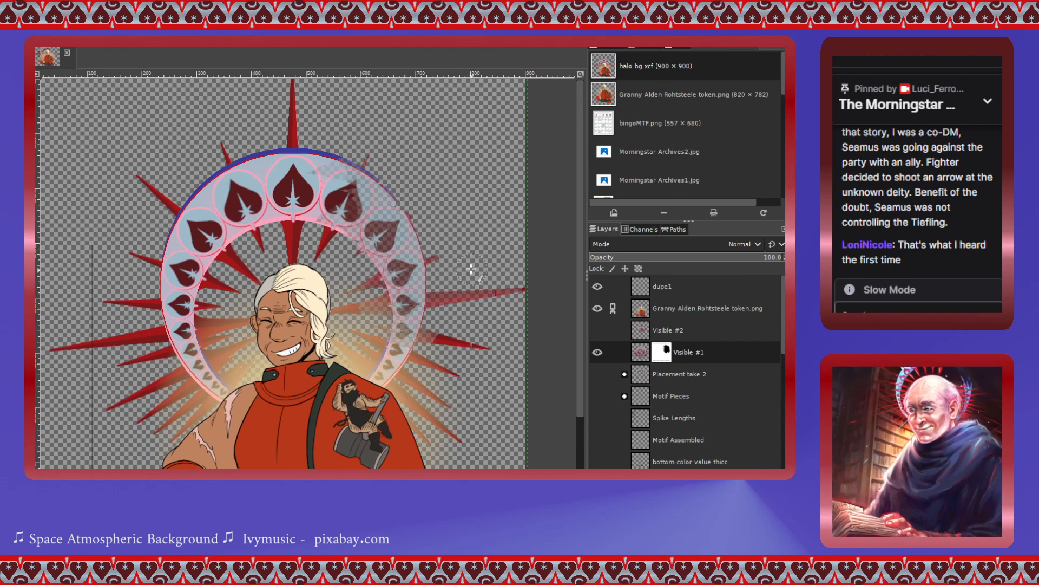
{"action": "mouse_move", "coordinate": [360, 154]}
{"action": "left_mouse_down"}
{"action": "mouse_move", "coordinate": [404, 241]}
{"action": "mouse_move", "coordinate": [351, 160]}
{"action": "mouse_move", "coordinate": [358, 284]}
{"action": "left_mouse_up"}
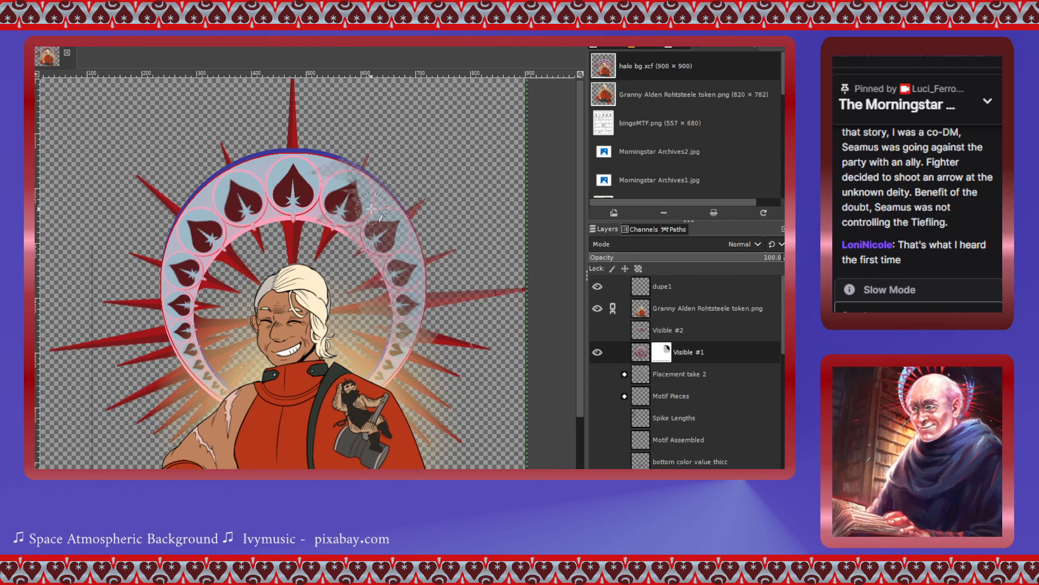
{"action": "mouse_move", "coordinate": [371, 208]}
{"action": "left_mouse_down"}
{"action": "mouse_move", "coordinate": [398, 201]}
{"action": "mouse_move", "coordinate": [352, 263]}
{"action": "mouse_move", "coordinate": [431, 266]}
{"action": "mouse_move", "coordinate": [426, 335]}
{"action": "mouse_move", "coordinate": [432, 281]}
{"action": "mouse_move", "coordinate": [368, 204]}
{"action": "mouse_move", "coordinate": [368, 164]}
{"action": "mouse_move", "coordinate": [422, 174]}
{"action": "left_mouse_up"}
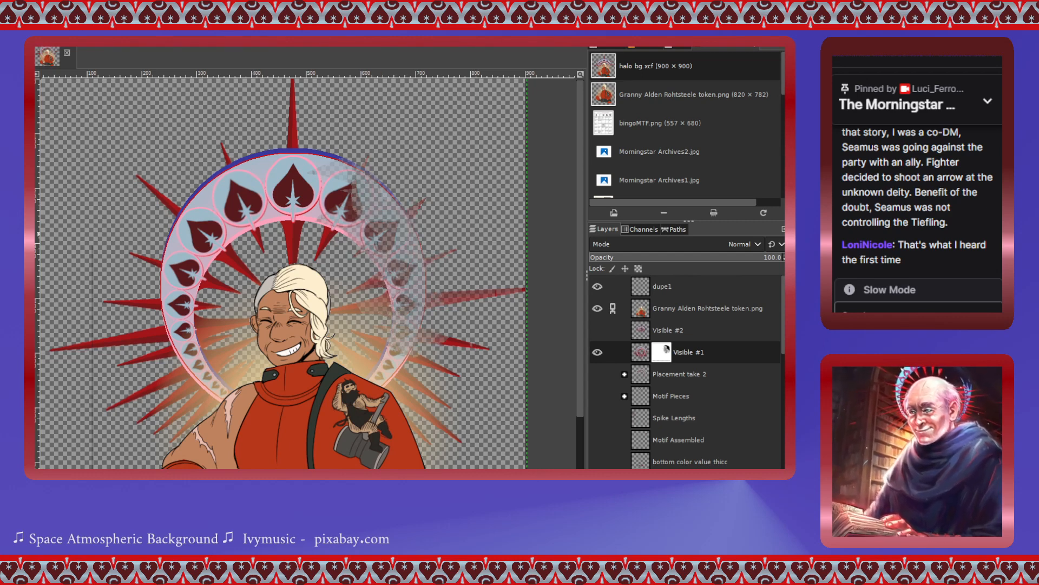
{"action": "mouse_move", "coordinate": [403, 224]}
{"action": "left_mouse_down"}
{"action": "mouse_move", "coordinate": [388, 266]}
{"action": "mouse_move", "coordinate": [445, 275]}
{"action": "mouse_move", "coordinate": [446, 328]}
{"action": "left_mouse_up"}
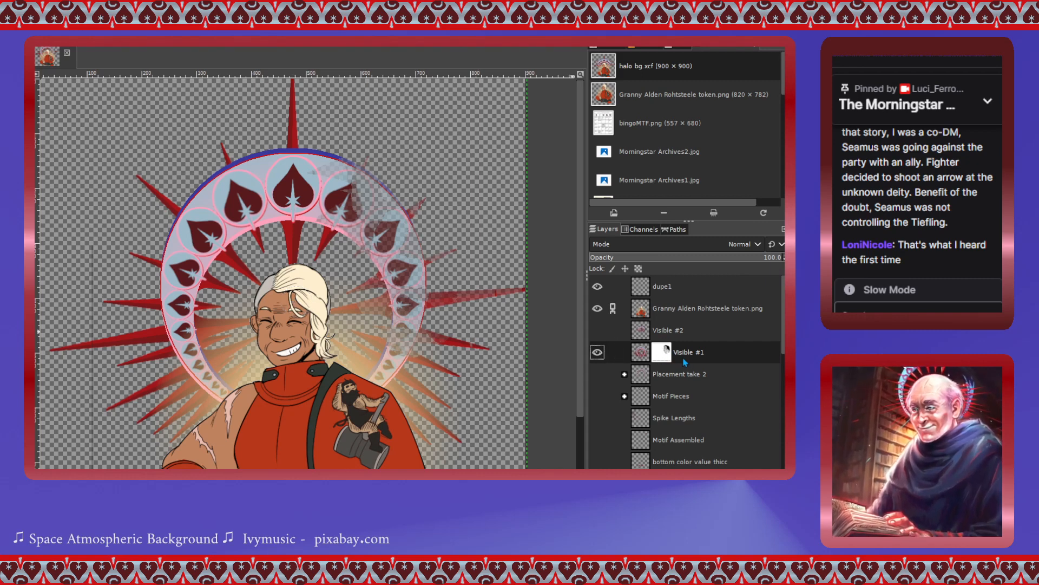
- Disable Visible #1's mask, hide the character token layer, and make dupe1 the active layer
{"action": "left_click", "coordinate": [668, 312]}
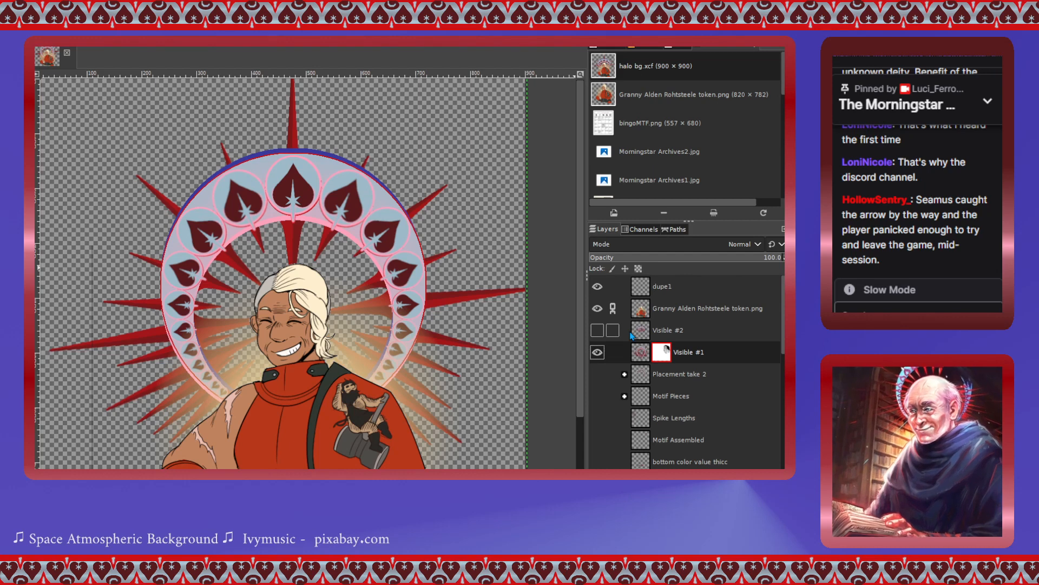
{"action": "left_click", "coordinate": [598, 308]}
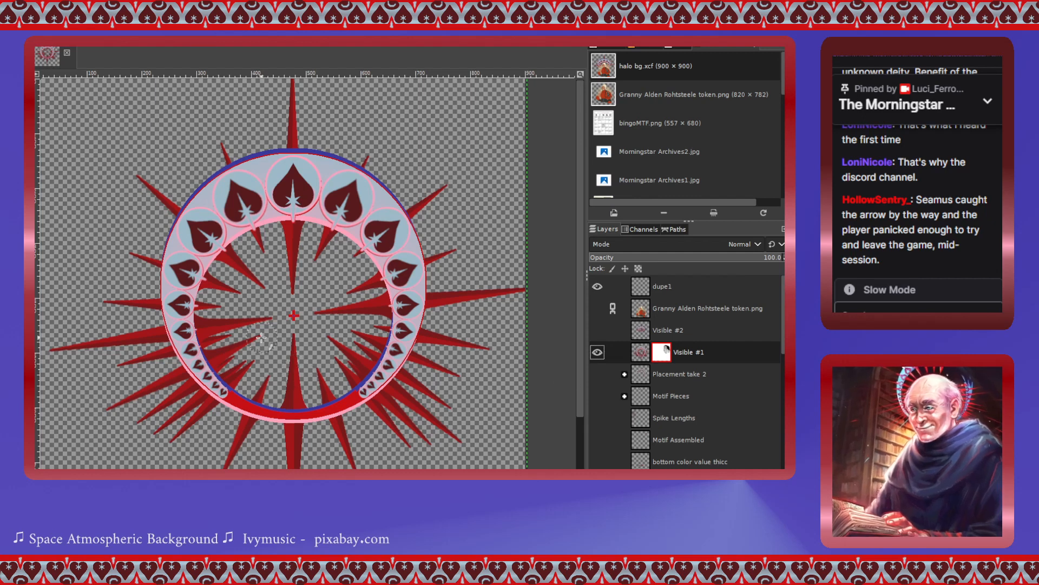
{"action": "left_click", "coordinate": [633, 291]}
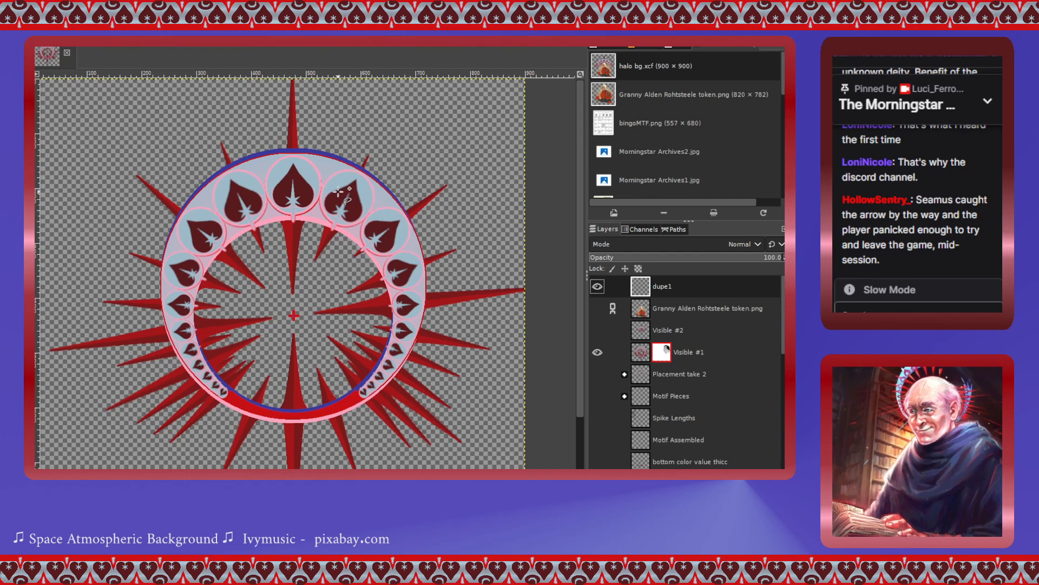
- Draw a jagged freehand selection across the halo's upper right side, fill it with white on dupe1, and lower the layer's opacity to 45.3
{"action": "mouse_move", "coordinate": [338, 193]}
{"action": "left_mouse_down"}
{"action": "mouse_move", "coordinate": [432, 173]}
{"action": "mouse_move", "coordinate": [393, 212]}
{"action": "mouse_move", "coordinate": [423, 193]}
{"action": "mouse_move", "coordinate": [417, 235]}
{"action": "mouse_move", "coordinate": [445, 229]}
{"action": "mouse_move", "coordinate": [419, 249]}
{"action": "mouse_move", "coordinate": [460, 260]}
{"action": "mouse_move", "coordinate": [412, 290]}
{"action": "mouse_move", "coordinate": [482, 320]}
{"action": "mouse_move", "coordinate": [387, 307]}
{"action": "mouse_move", "coordinate": [400, 291]}
{"action": "mouse_move", "coordinate": [371, 291]}
{"action": "mouse_move", "coordinate": [415, 258]}
{"action": "mouse_move", "coordinate": [336, 260]}
{"action": "mouse_move", "coordinate": [380, 249]}
{"action": "mouse_move", "coordinate": [373, 224]}
{"action": "mouse_move", "coordinate": [331, 230]}
{"action": "mouse_move", "coordinate": [338, 191]}
{"action": "left_mouse_up"}
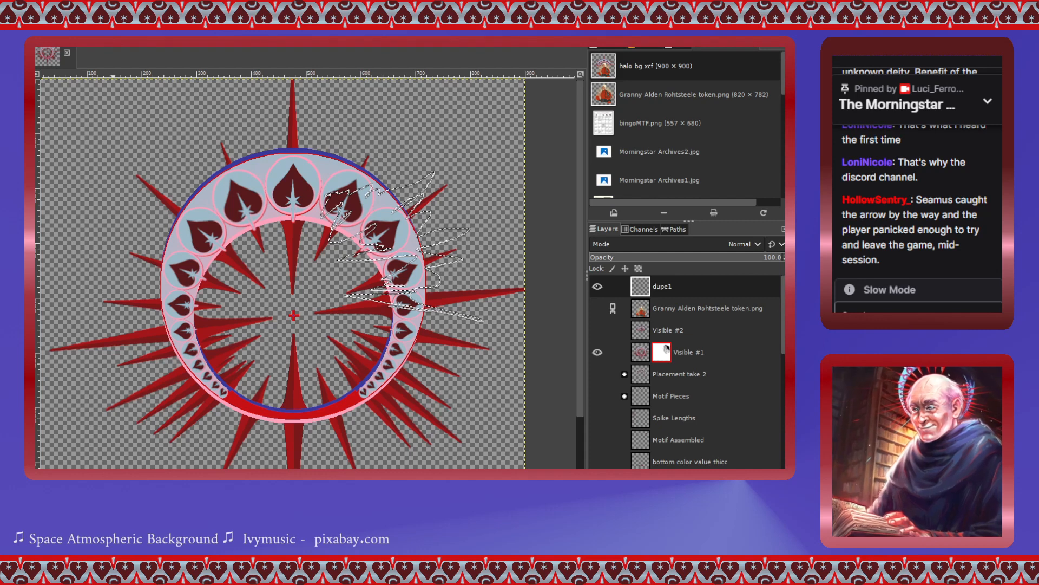
{"action": "left_click", "coordinate": [404, 239]}
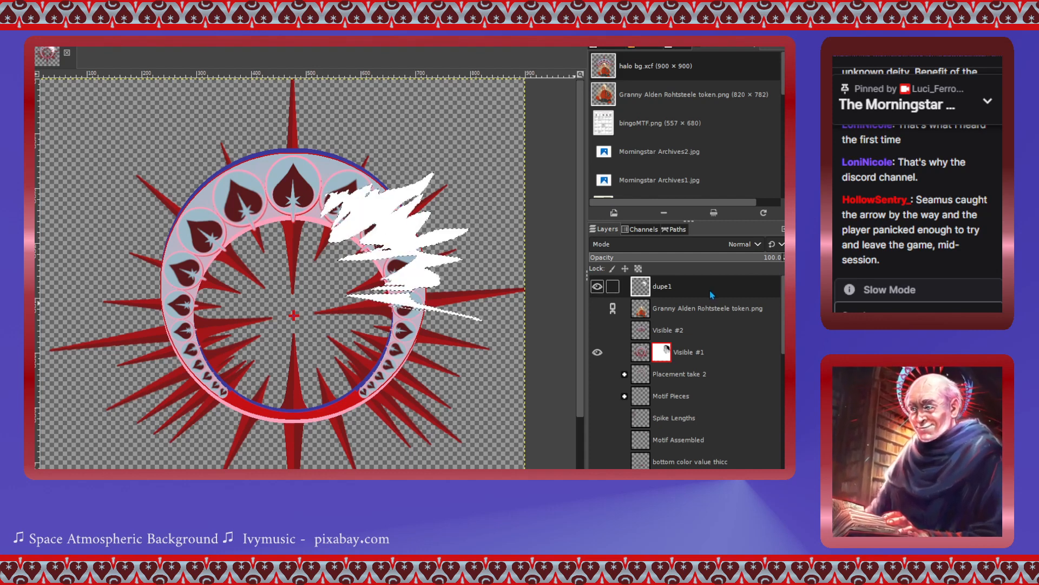
{"action": "left_click_drag", "start_coordinate": [723, 261], "coordinate": [671, 265]}
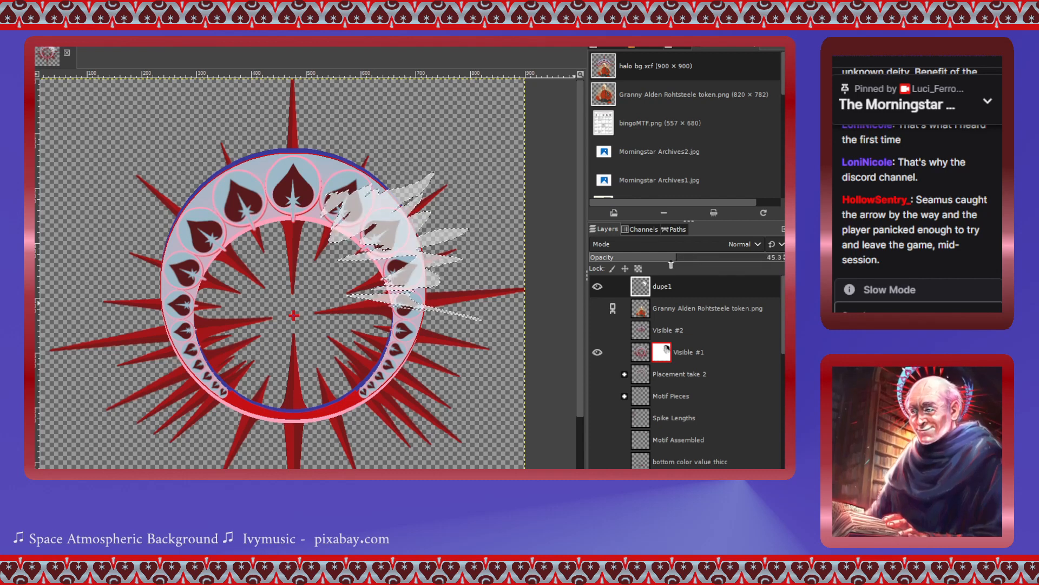
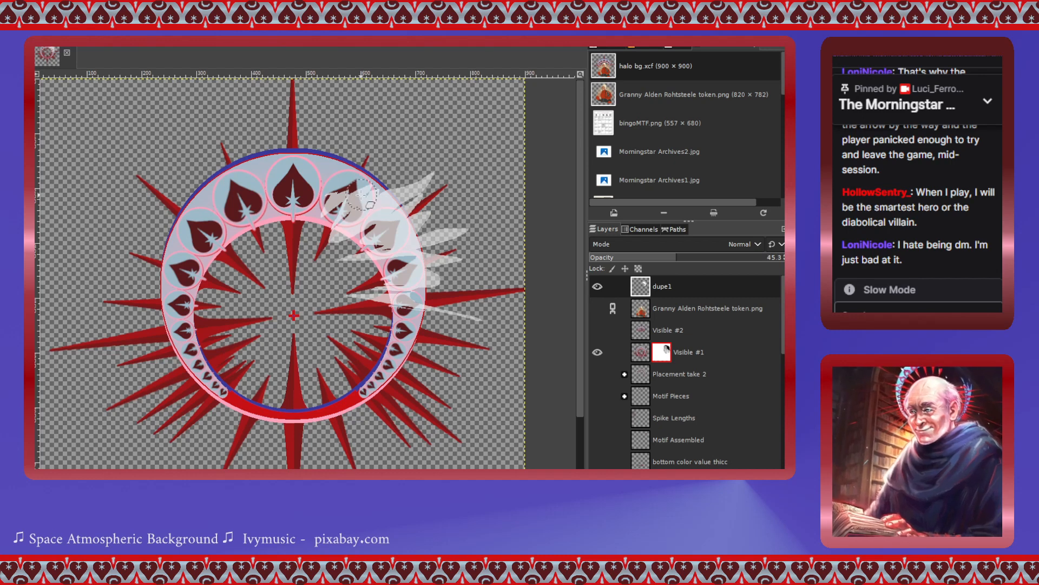
- Erase rough, grainy patches from dupe1's white shape and set the layer's opacity to 23.5
{"action": "mouse_move", "coordinate": [360, 203]}
{"action": "left_mouse_down"}
{"action": "mouse_move", "coordinate": [417, 259]}
{"action": "mouse_move", "coordinate": [432, 290]}
{"action": "mouse_move", "coordinate": [417, 303]}
{"action": "left_mouse_up"}
{"action": "key", "text": "ctrl+z"}
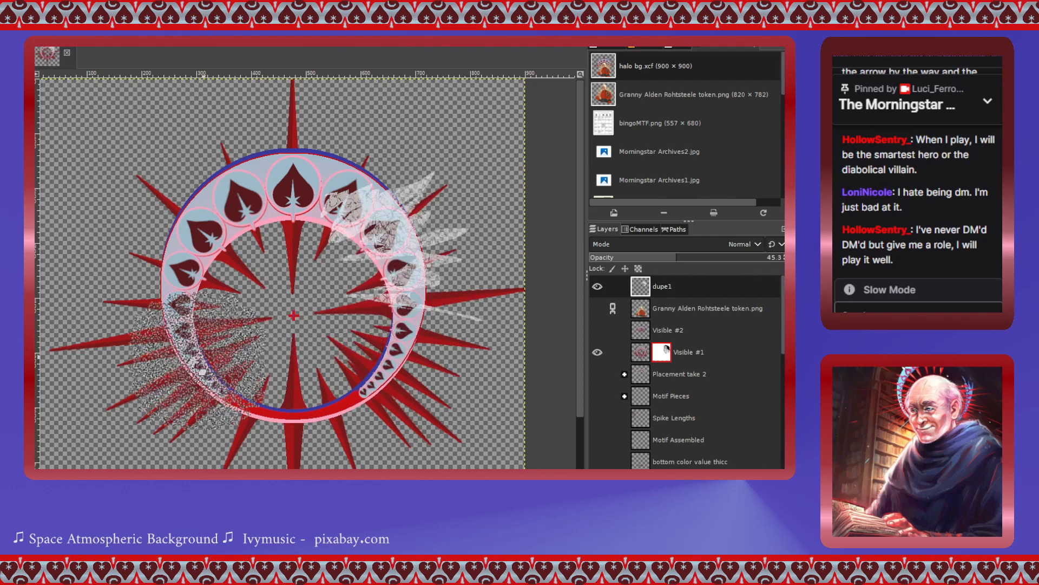
{"action": "left_click", "coordinate": [738, 258]}
{"action": "left_click", "coordinate": [748, 258]}
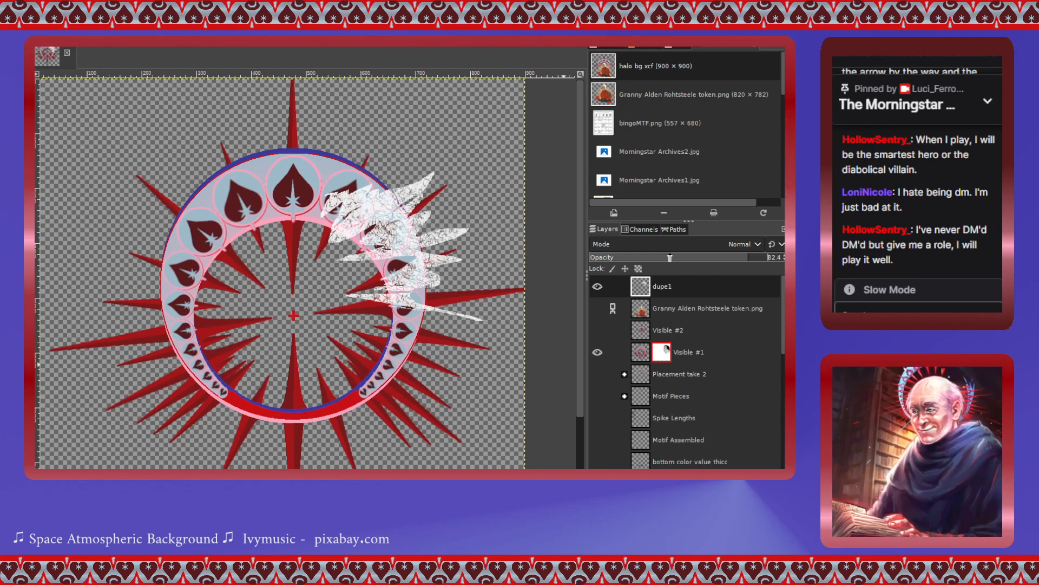
{"action": "left_click_drag", "start_coordinate": [670, 258], "coordinate": [635, 258]}
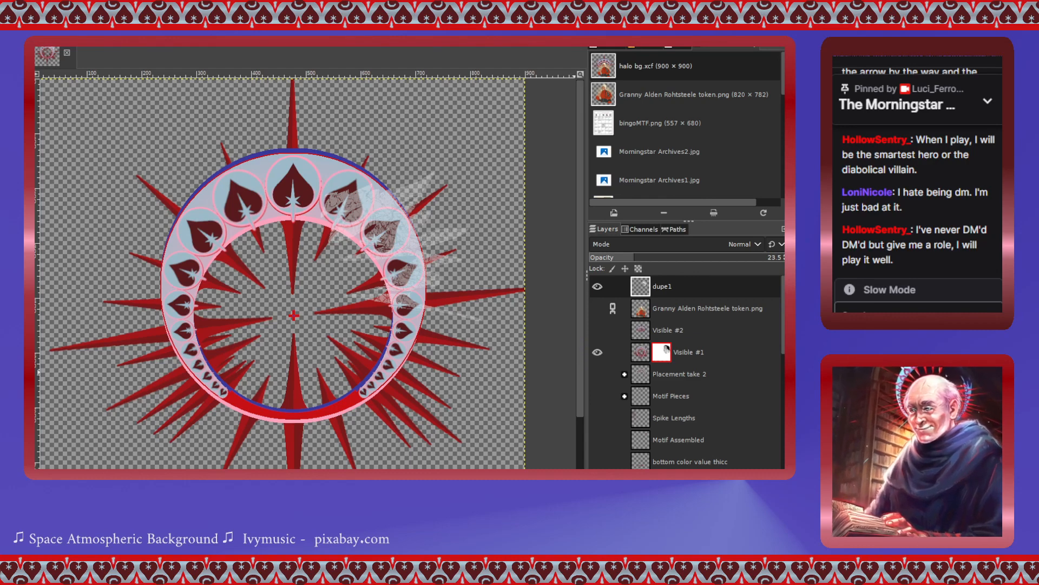
- Add a layer named dupe2 and cover the halo's right-side heart motifs with rough white patches, leaving no selection active
{"action": "left_click", "coordinate": [628, 466]}
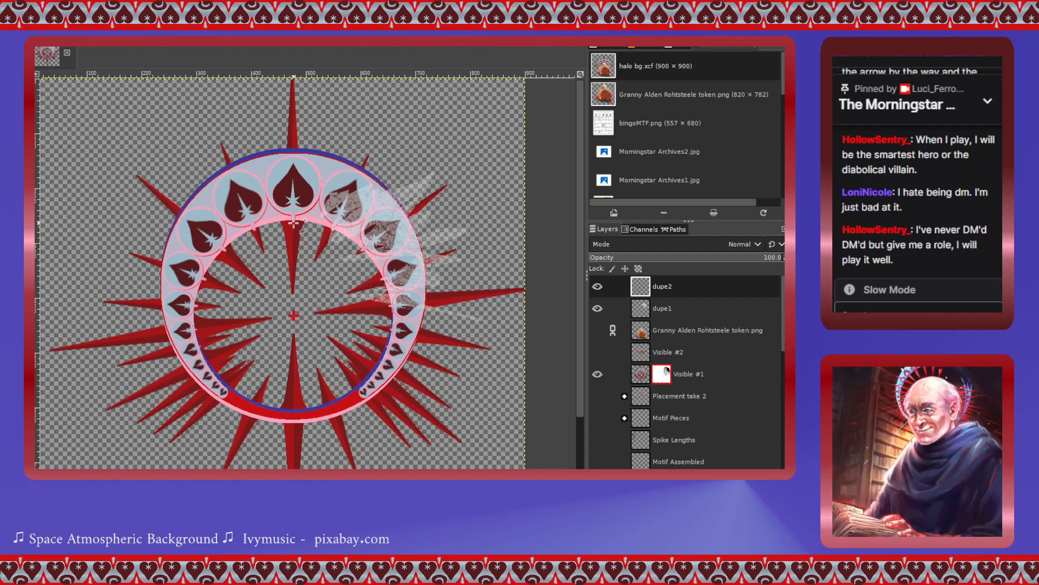
{"action": "mouse_move", "coordinate": [405, 327]}
{"action": "left_mouse_down"}
{"action": "mouse_move", "coordinate": [420, 288]}
{"action": "mouse_move", "coordinate": [378, 269]}
{"action": "mouse_move", "coordinate": [425, 262]}
{"action": "mouse_move", "coordinate": [411, 258]}
{"action": "mouse_move", "coordinate": [413, 244]}
{"action": "mouse_move", "coordinate": [381, 236]}
{"action": "mouse_move", "coordinate": [399, 212]}
{"action": "mouse_move", "coordinate": [355, 180]}
{"action": "mouse_move", "coordinate": [335, 180]}
{"action": "mouse_move", "coordinate": [327, 203]}
{"action": "mouse_move", "coordinate": [356, 204]}
{"action": "mouse_move", "coordinate": [343, 223]}
{"action": "mouse_move", "coordinate": [385, 235]}
{"action": "mouse_move", "coordinate": [373, 249]}
{"action": "mouse_move", "coordinate": [412, 248]}
{"action": "mouse_move", "coordinate": [379, 268]}
{"action": "mouse_move", "coordinate": [380, 282]}
{"action": "mouse_move", "coordinate": [413, 290]}
{"action": "mouse_move", "coordinate": [371, 303]}
{"action": "mouse_move", "coordinate": [409, 325]}
{"action": "left_mouse_up"}
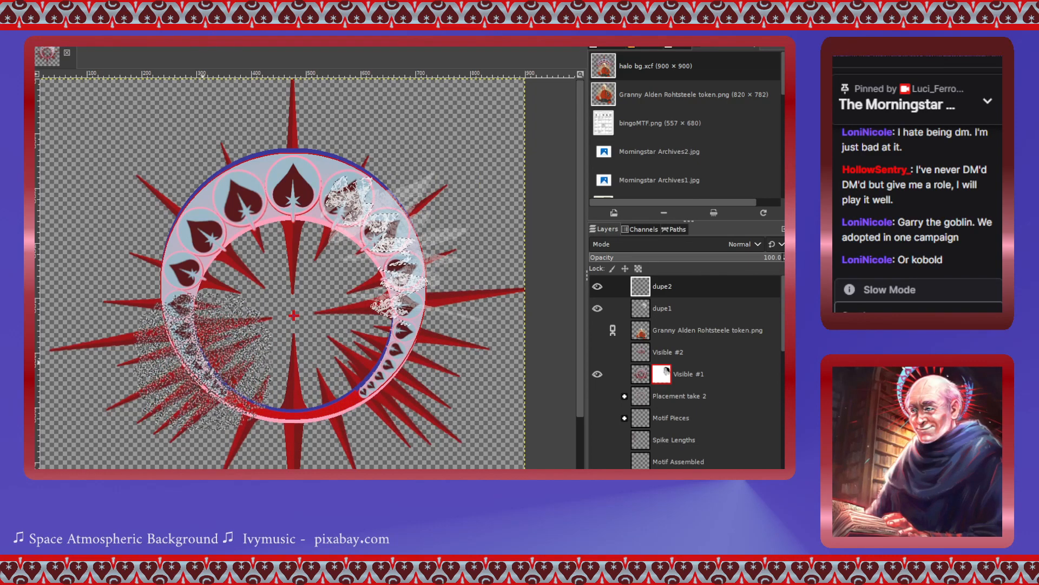
{"action": "left_click_drag", "start_coordinate": [203, 360], "coordinate": [214, 341]}
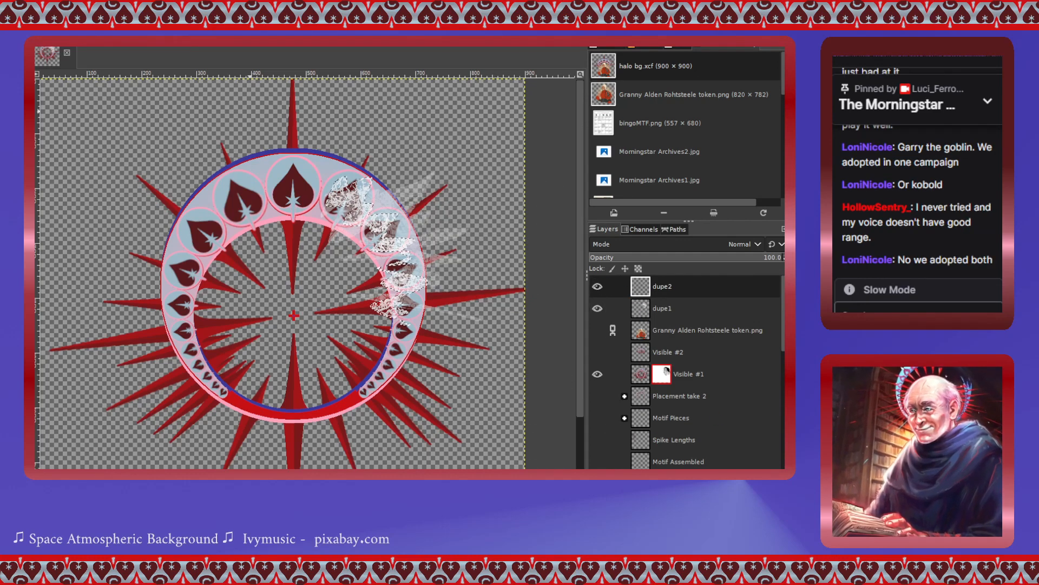
{"action": "left_click", "coordinate": [241, 294]}
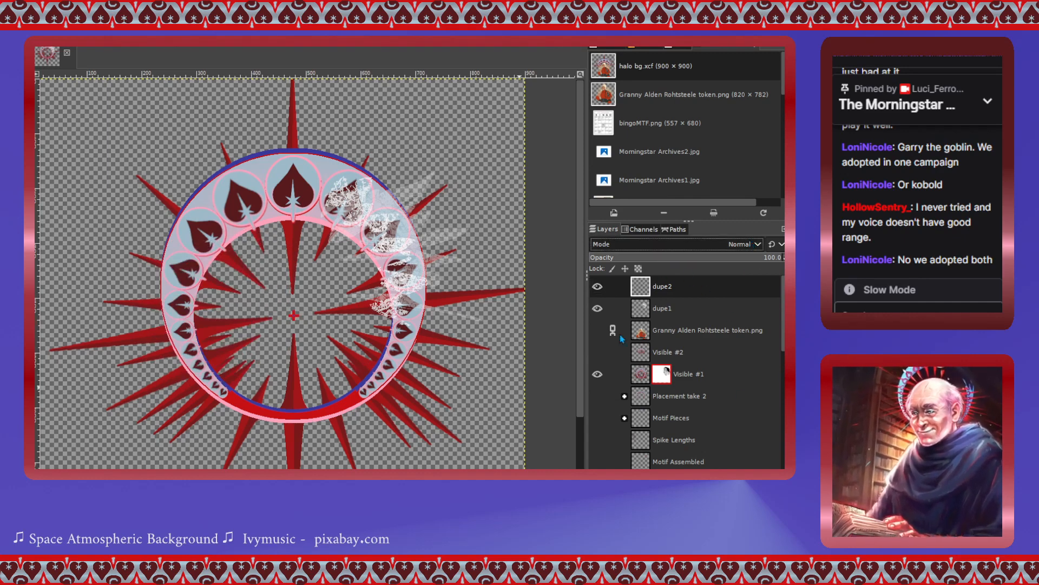
- Set the blend mode of both dupe2 and dupe1 to Erase
{"action": "scroll", "coordinate": [626, 245], "scroll_direction": "down", "scroll_amount": 1}
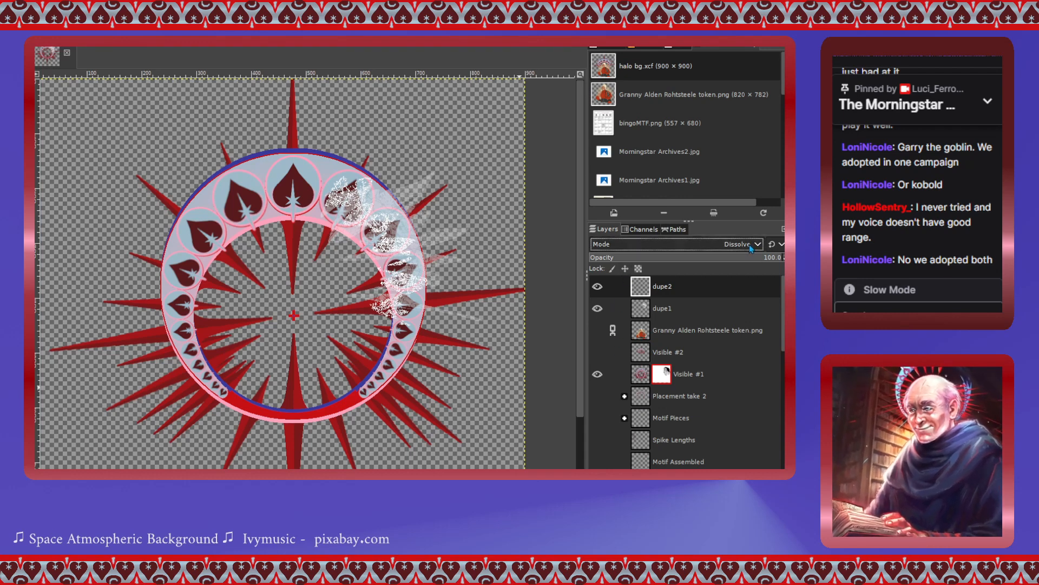
{"action": "key", "text": "Down"}
{"action": "key", "text": "Down"}
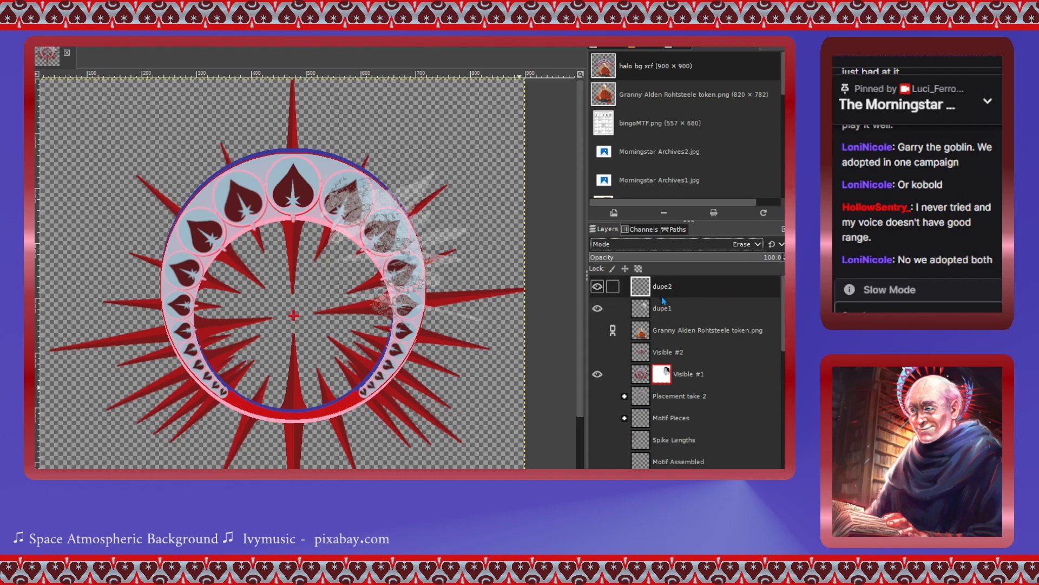
{"action": "left_click", "coordinate": [639, 308]}
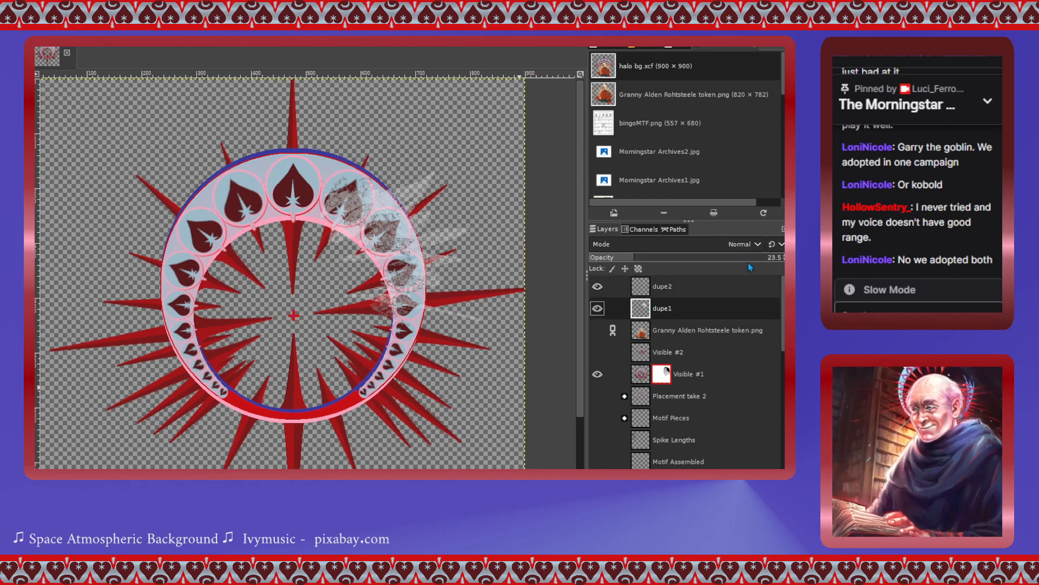
{"action": "key", "text": "Down"}
{"action": "key", "text": "Down"}
{"action": "key", "text": "Down"}
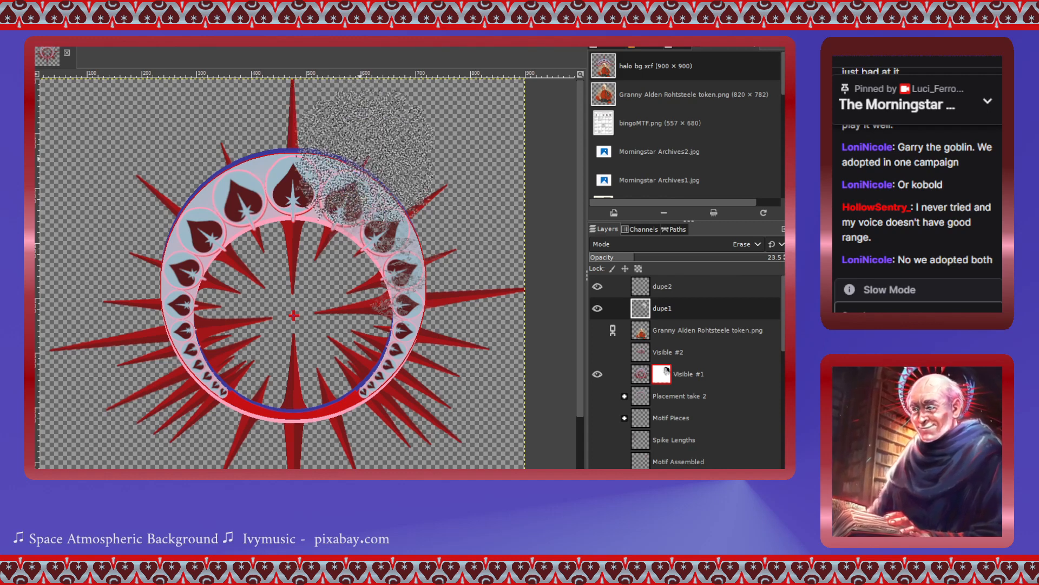
- Inspect the halo's eroded right side up close and set dupe1's opacity to 62.3
{"action": "left_click", "coordinate": [364, 158]}
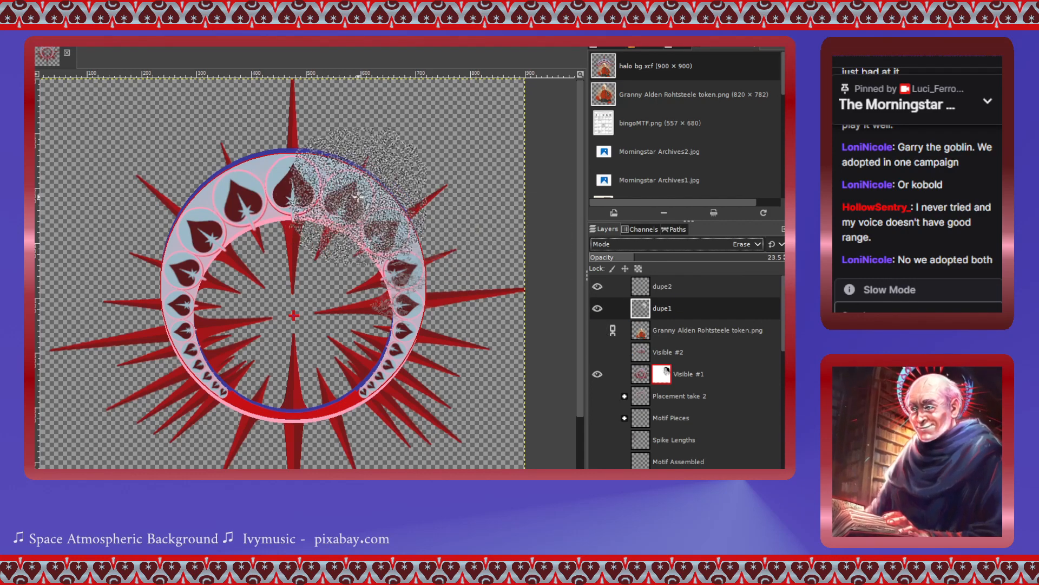
{"action": "left_click_drag", "start_coordinate": [449, 347], "coordinate": [465, 295]}
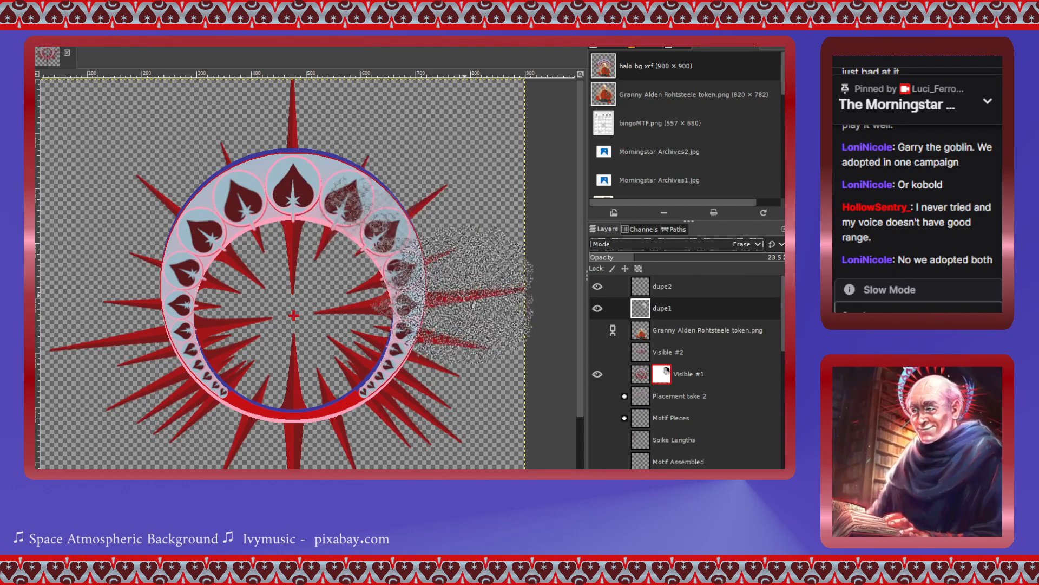
{"action": "scroll", "coordinate": [465, 295], "scroll_direction": "up", "scroll_amount": 2}
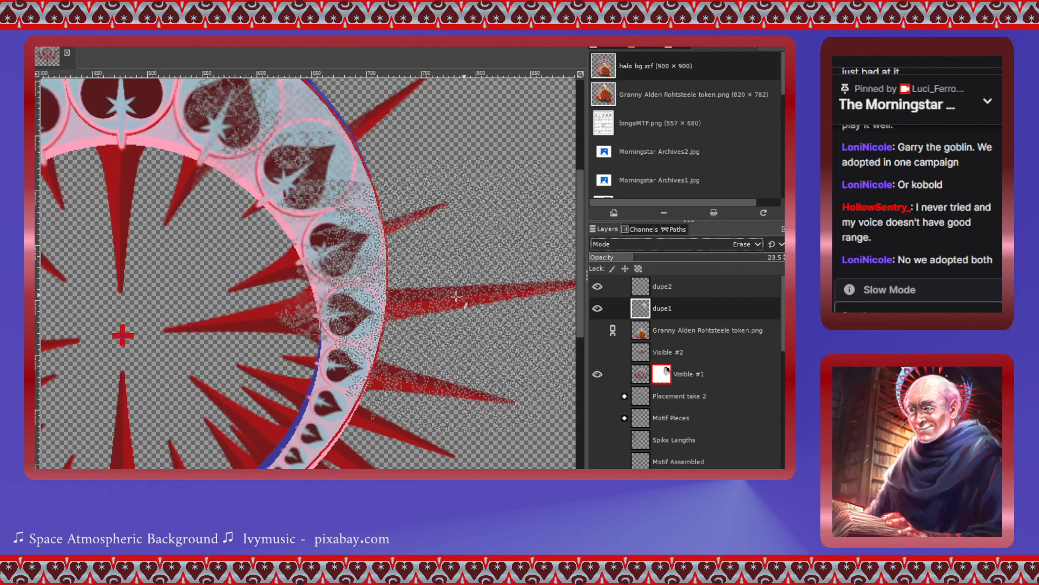
{"action": "scroll", "coordinate": [186, 312], "scroll_direction": "up", "scroll_amount": 2}
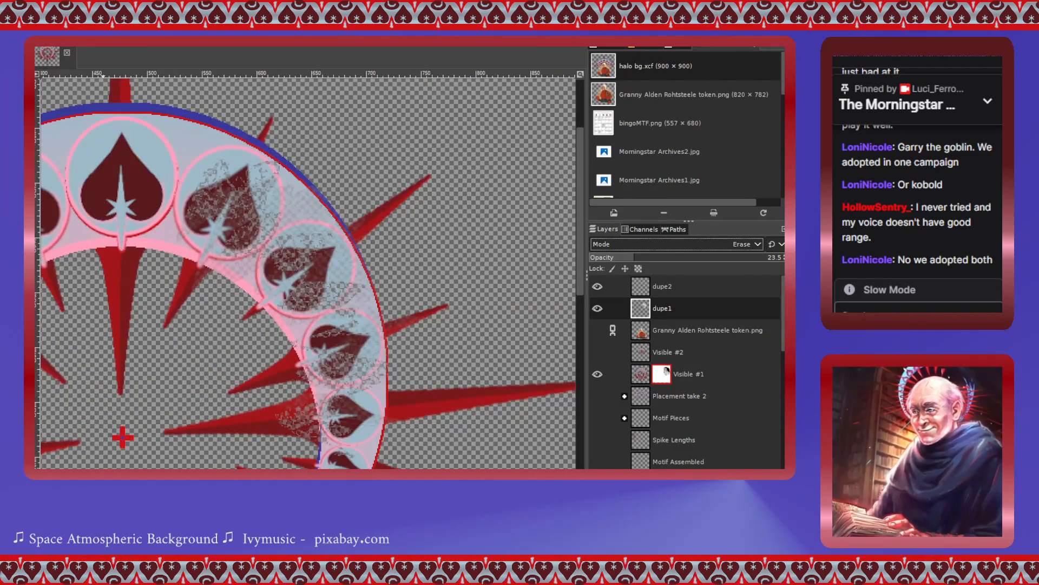
{"action": "left_click", "coordinate": [710, 259]}
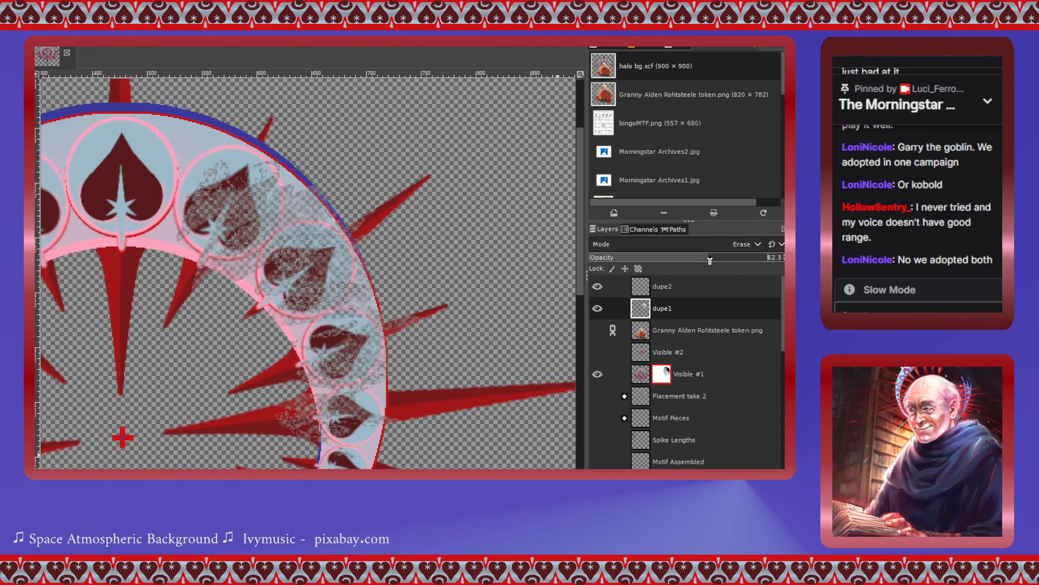
- Set dupe1's opacity to 100 and compare the halo with the dupe1 and dupe2 layers hidden and shown
{"action": "left_click", "coordinate": [731, 259]}
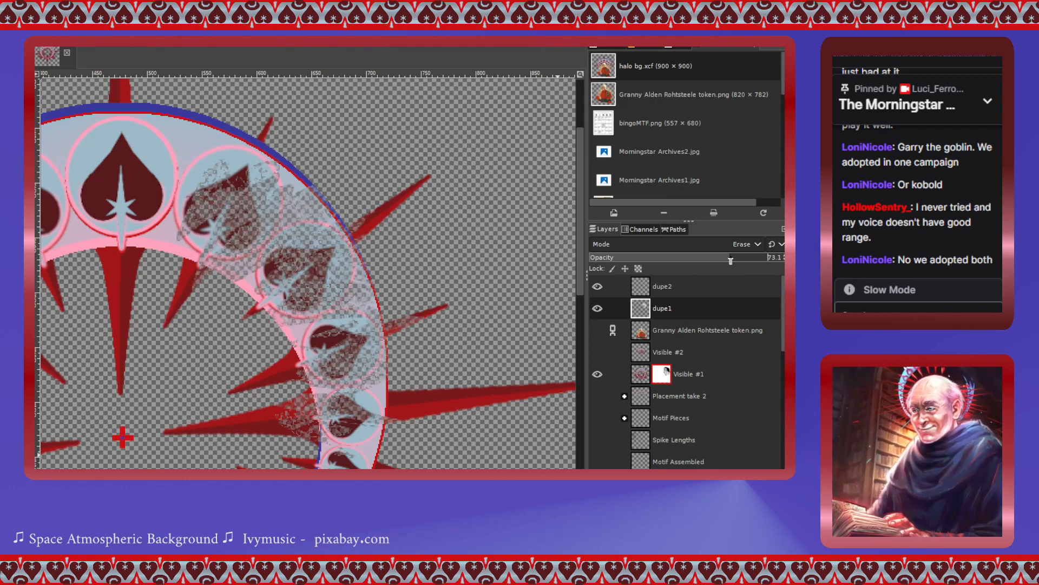
{"action": "left_click_drag", "start_coordinate": [730, 258], "coordinate": [784, 258]}
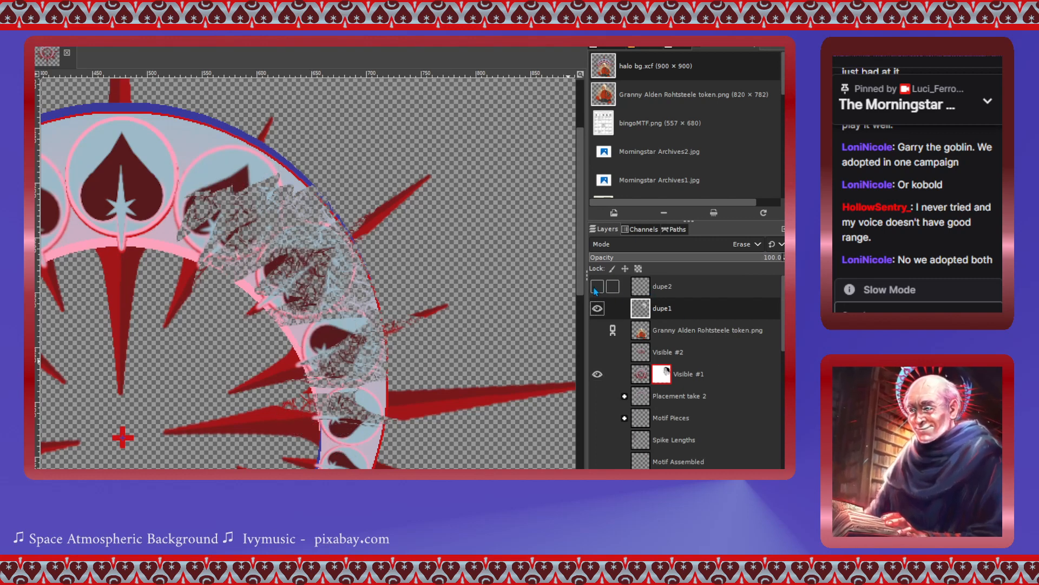
{"action": "left_click", "coordinate": [596, 309]}
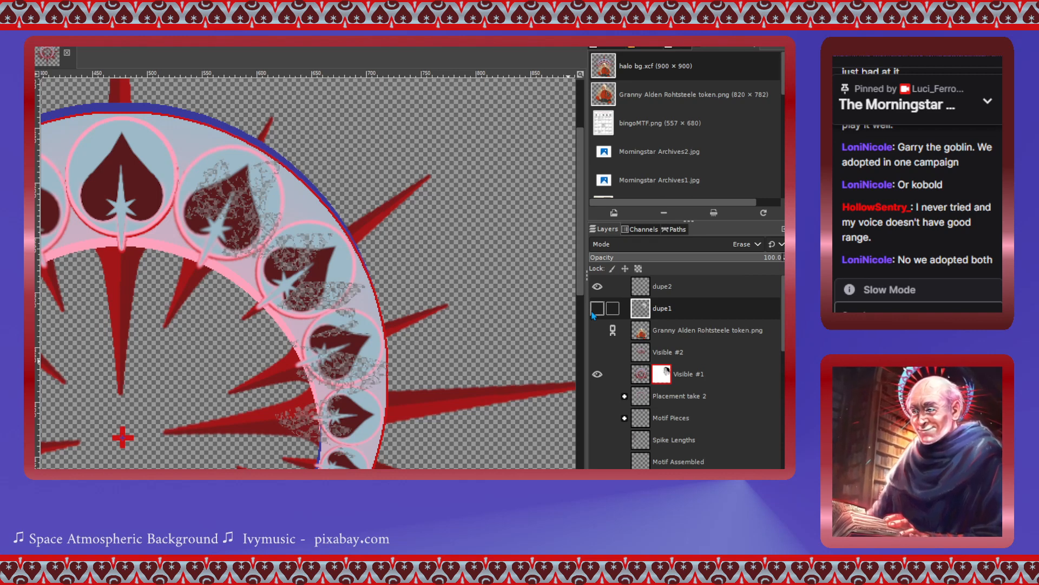
{"action": "left_click", "coordinate": [596, 309]}
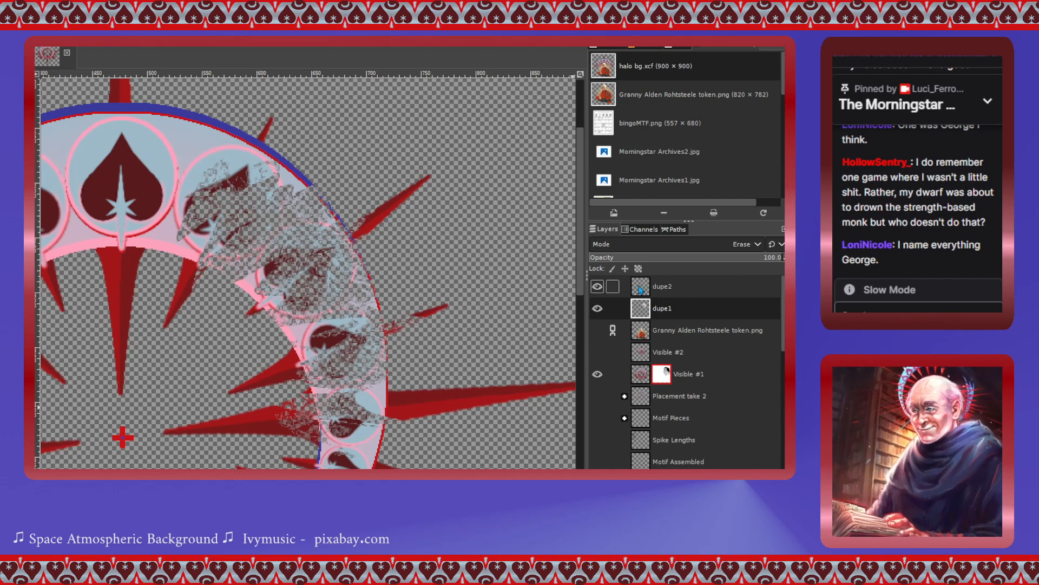
{"action": "left_click", "coordinate": [598, 289]}
{"action": "left_click", "coordinate": [598, 289]}
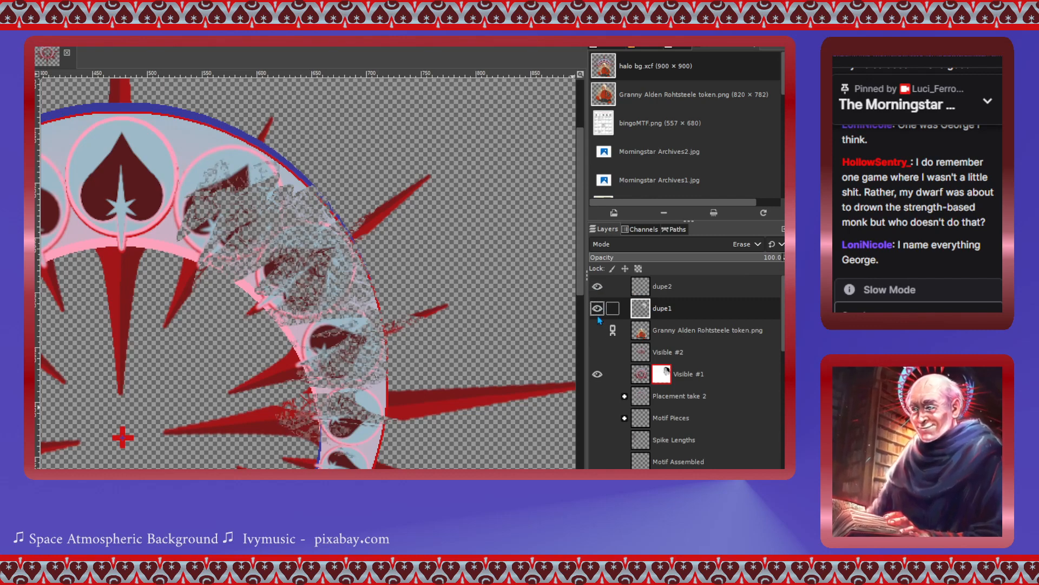
- Hide dupe1 and dupe2 and add a new layer above them with its blend mode set to Erase
{"action": "left_click", "coordinate": [597, 308]}
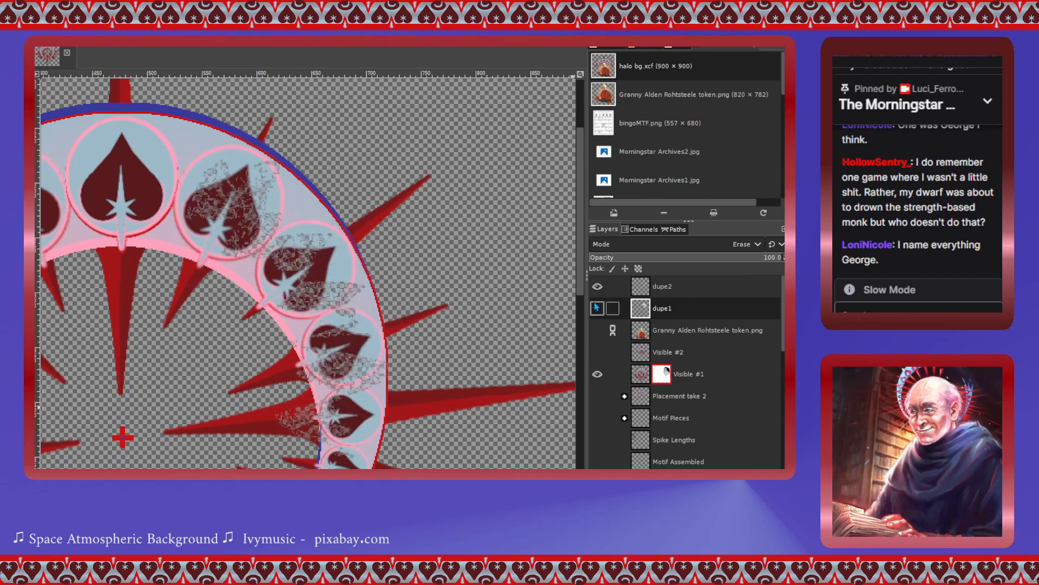
{"action": "left_click", "coordinate": [597, 286]}
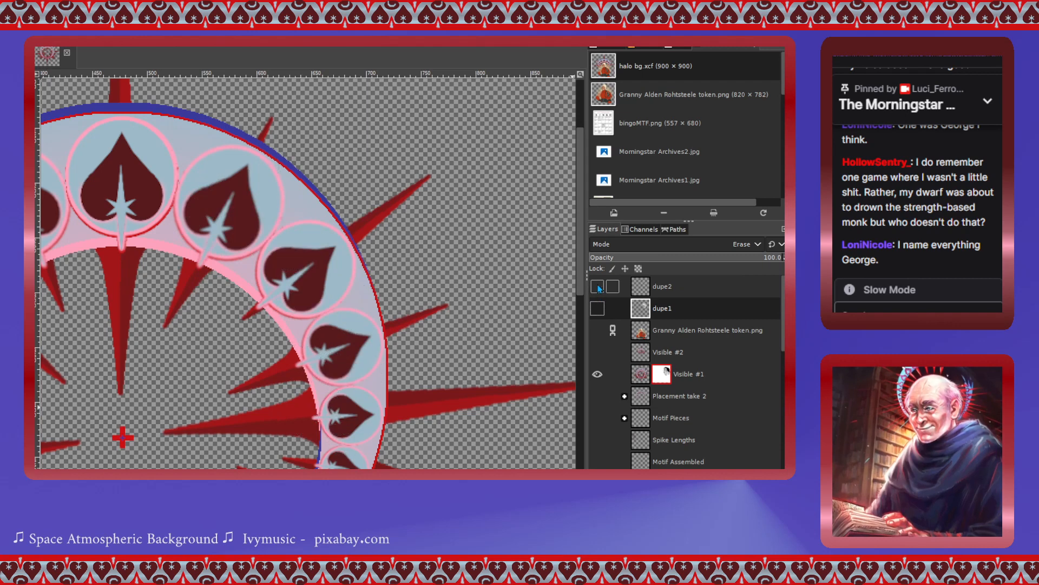
{"action": "left_click", "coordinate": [646, 292]}
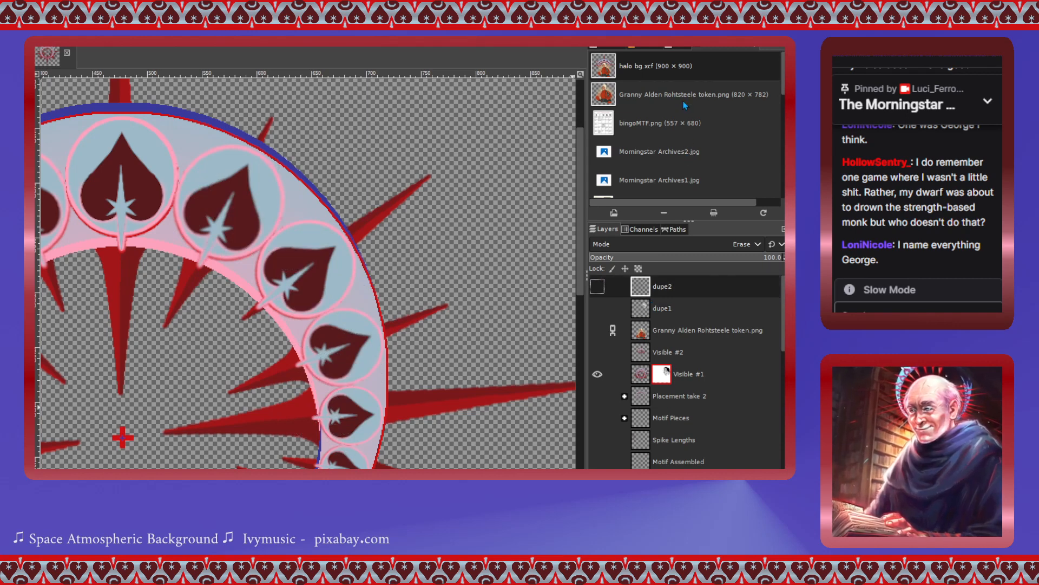
{"action": "left_click", "coordinate": [752, 285]}
{"action": "left_click", "coordinate": [756, 243]}
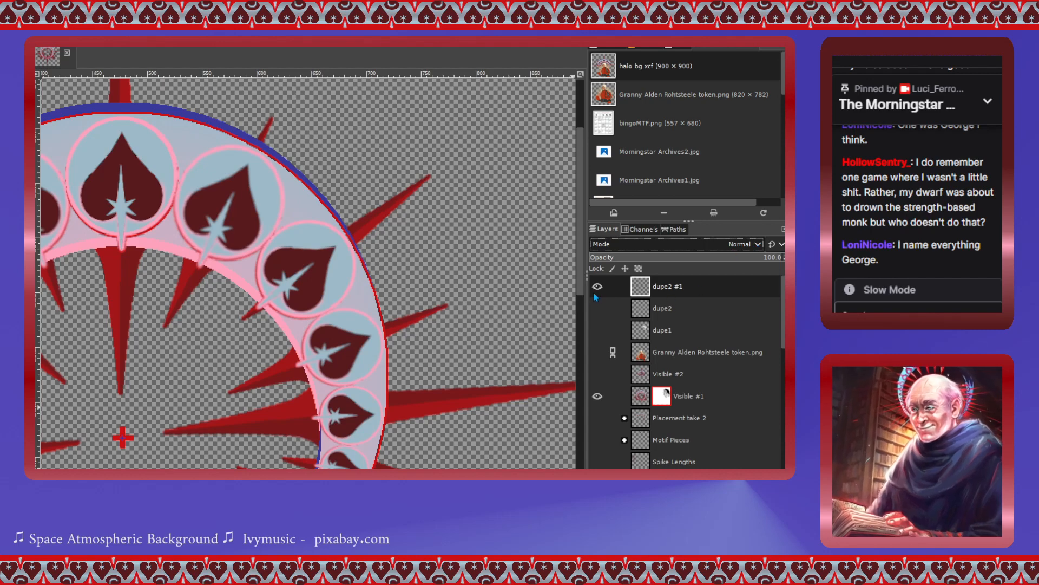
{"action": "left_click", "coordinate": [599, 307]}
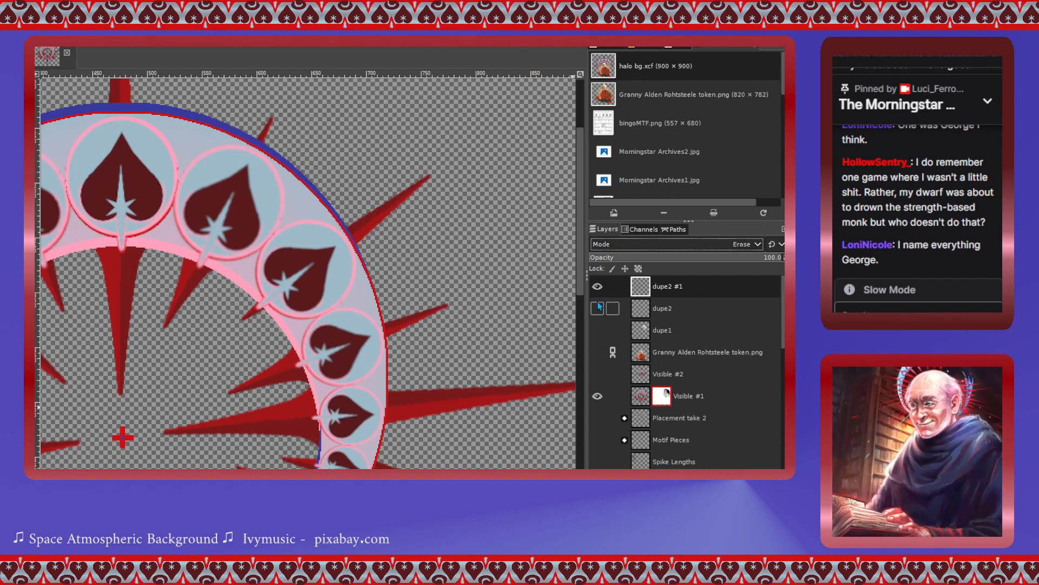
- Paint coarse, grainy patches on dupe2 #1 over the halo's right-side heart motifs with a large textured brush
{"action": "left_click", "coordinate": [644, 286], "text": "alt"}
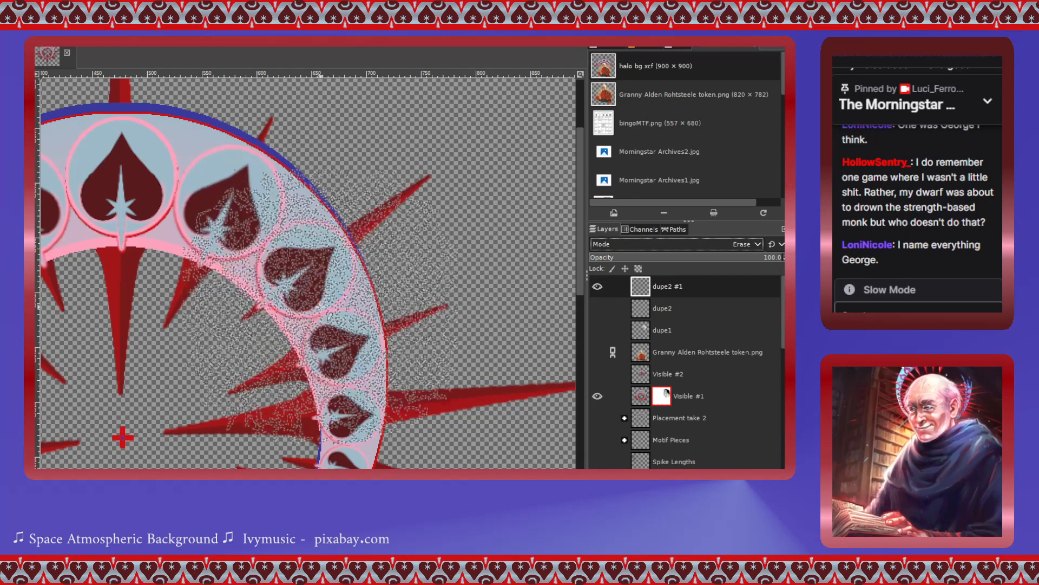
{"action": "left_click_drag", "start_coordinate": [324, 303], "coordinate": [337, 247]}
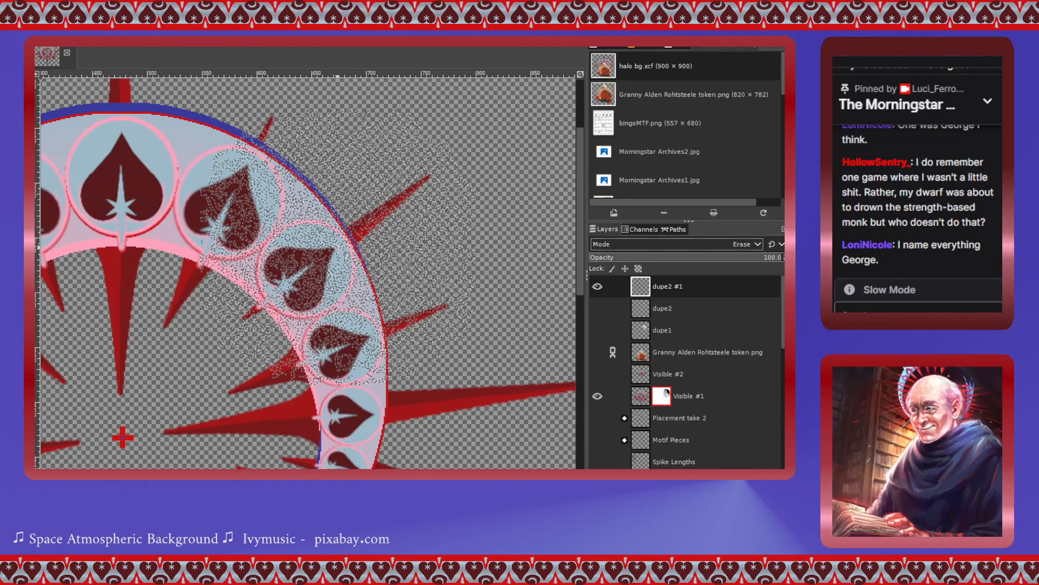
{"action": "mouse_move", "coordinate": [337, 247]}
{"action": "left_mouse_down"}
{"action": "mouse_move", "coordinate": [383, 245]}
{"action": "mouse_move", "coordinate": [342, 280]}
{"action": "left_mouse_up"}
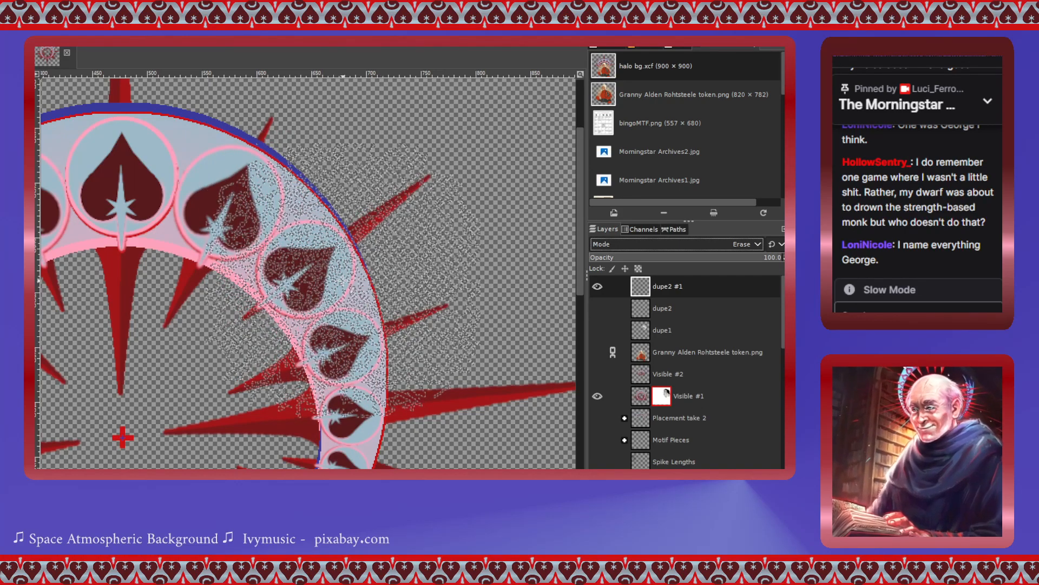
{"action": "left_click", "coordinate": [342, 281]}
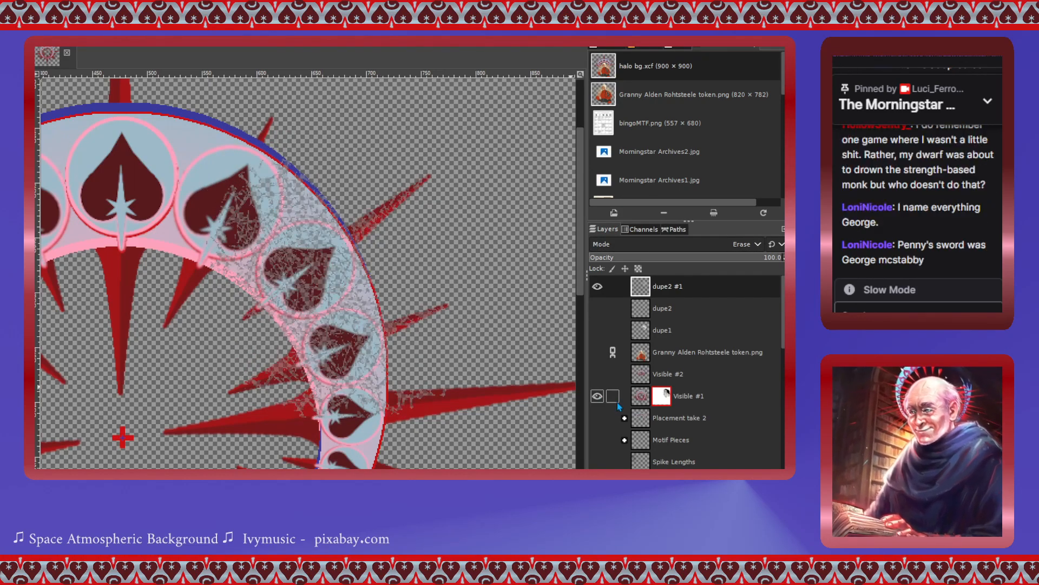
{"action": "left_click", "coordinate": [288, 255]}
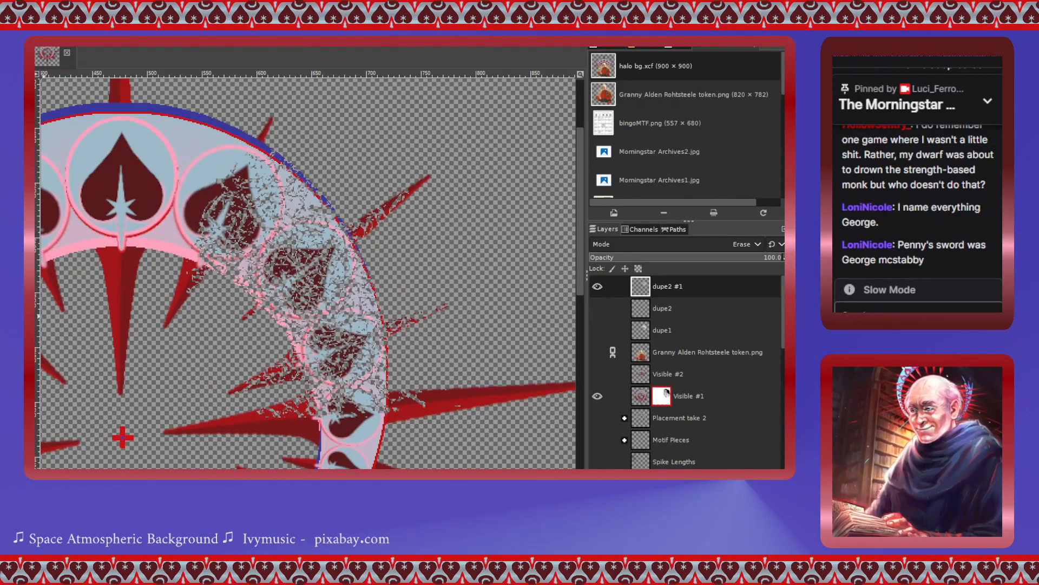
- Undo the last solid dab and erode the halo's upper-right band and spikes with scattered grain, comparing dupe2 #1 hidden and shown
{"action": "left_click", "coordinate": [323, 252]}
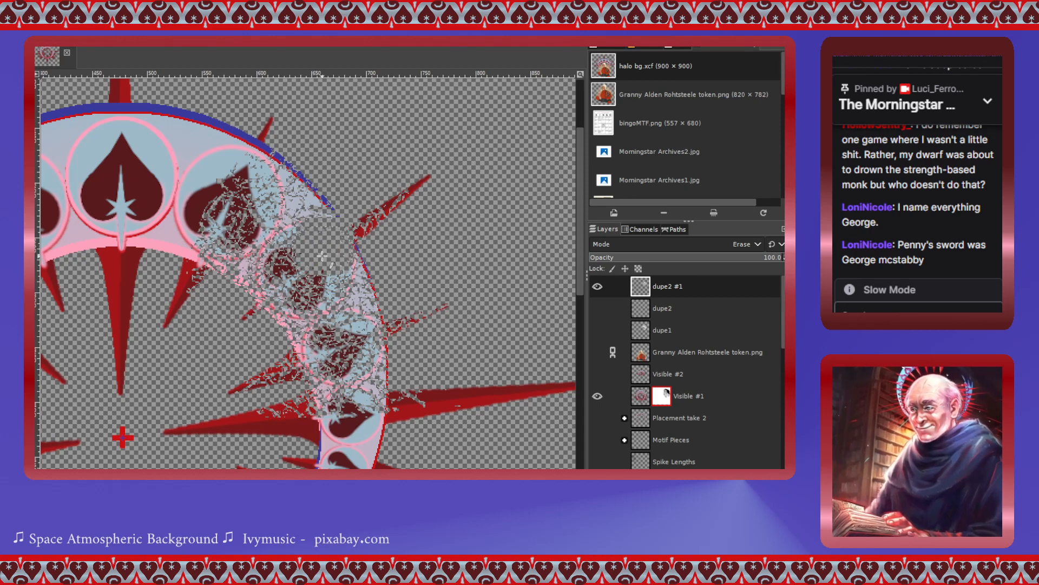
{"action": "key", "text": "ctrl+z"}
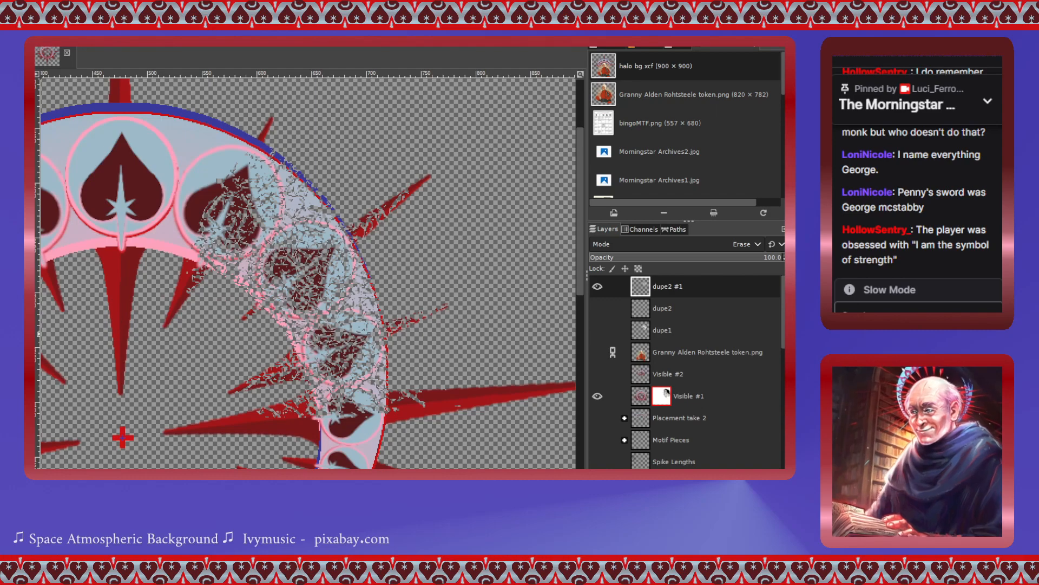
{"action": "mouse_move", "coordinate": [325, 244]}
{"action": "left_mouse_down"}
{"action": "mouse_move", "coordinate": [346, 238]}
{"action": "mouse_move", "coordinate": [354, 251]}
{"action": "left_mouse_up"}
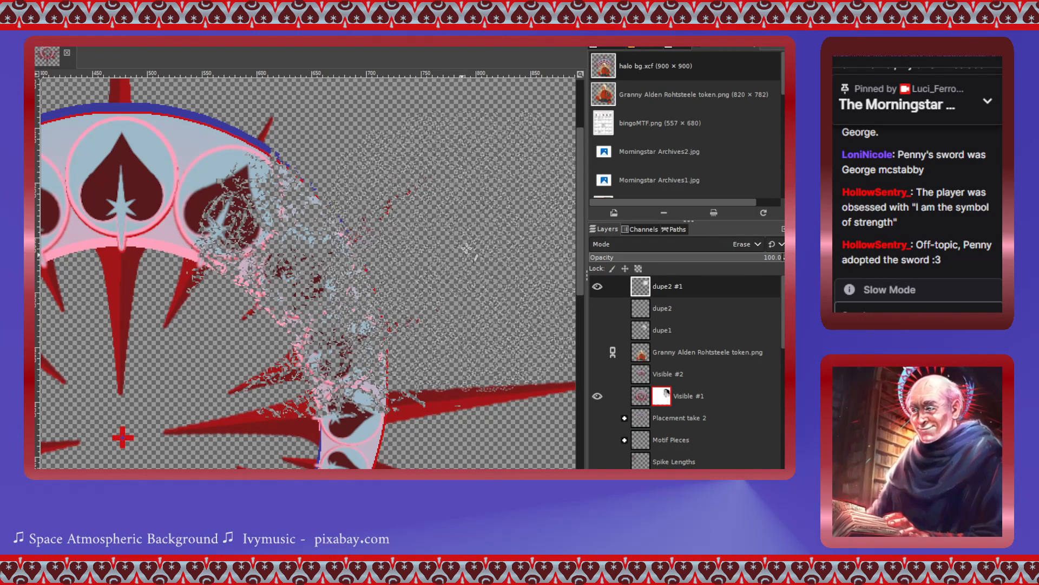
{"action": "left_click", "coordinate": [597, 287]}
{"action": "left_click", "coordinate": [597, 287]}
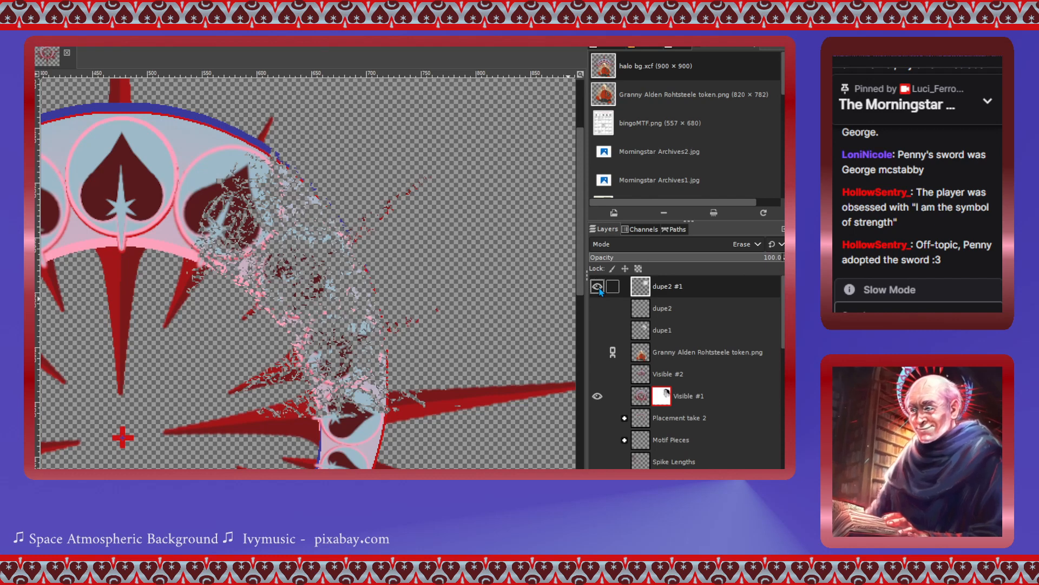
- Hide dupe2 #1 and add another layer above it with its blend mode set to Erase
{"action": "left_click", "coordinate": [598, 288]}
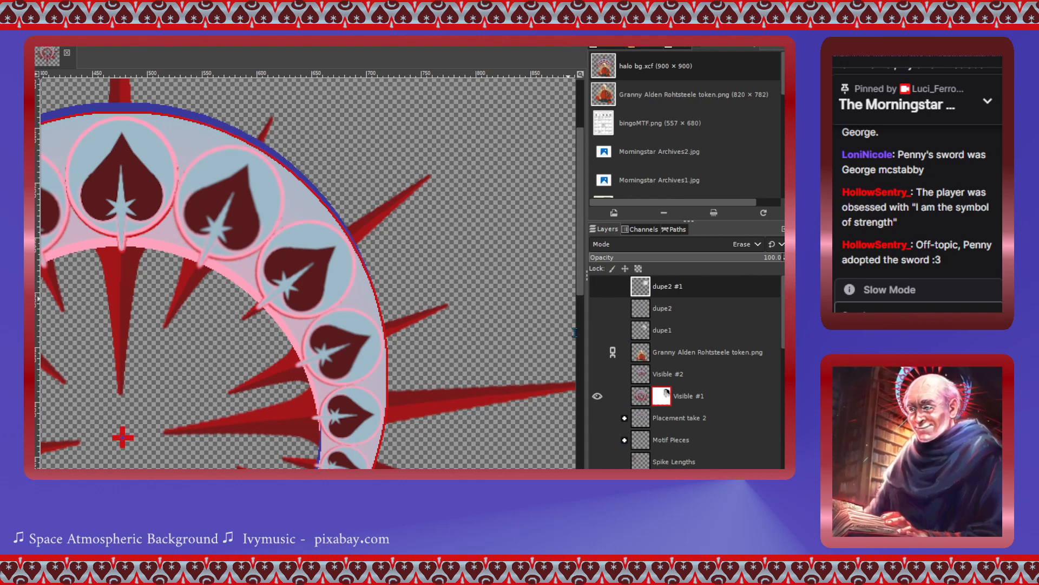
{"action": "key", "text": "shift+ctrl+d"}
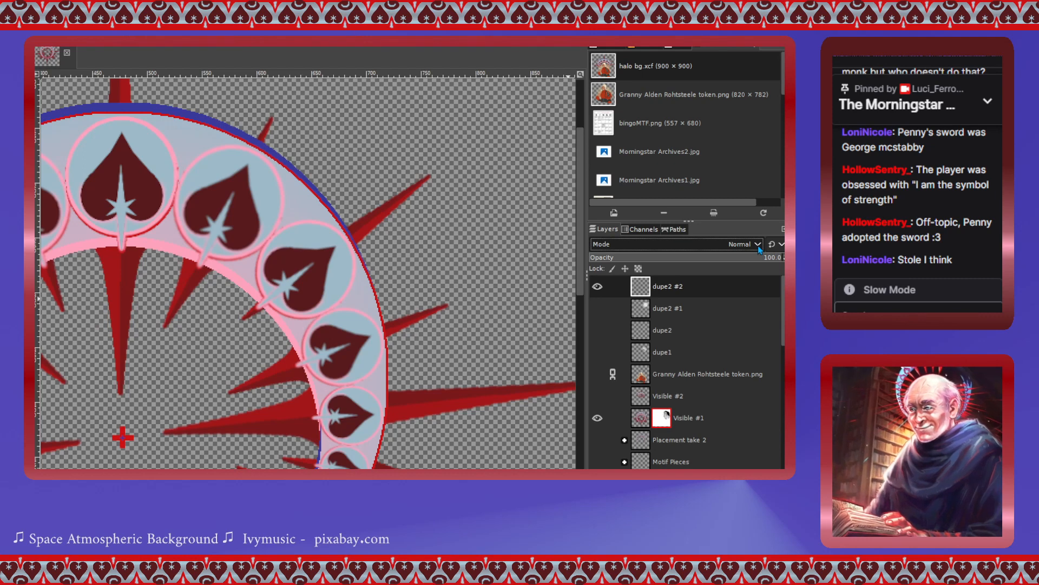
{"action": "scroll", "coordinate": [759, 248], "scroll_direction": "down", "scroll_amount": 3}
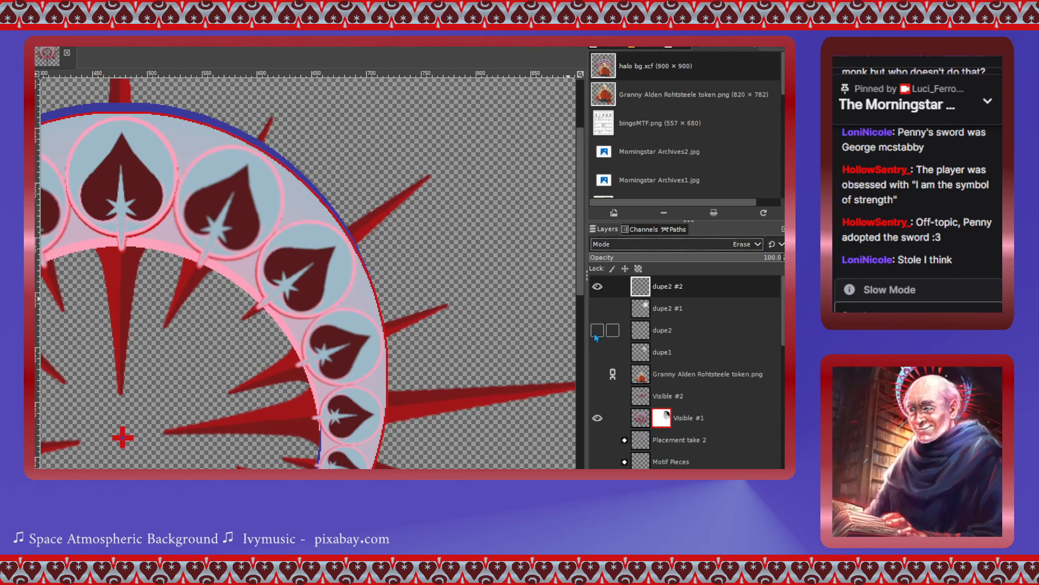
- Delete the old dupe2 and dupe1 layers after previewing them, and make dupe2 #2 the active layer
{"action": "left_click", "coordinate": [595, 333]}
{"action": "left_click", "coordinate": [595, 334]}
{"action": "left_click", "coordinate": [598, 354]}
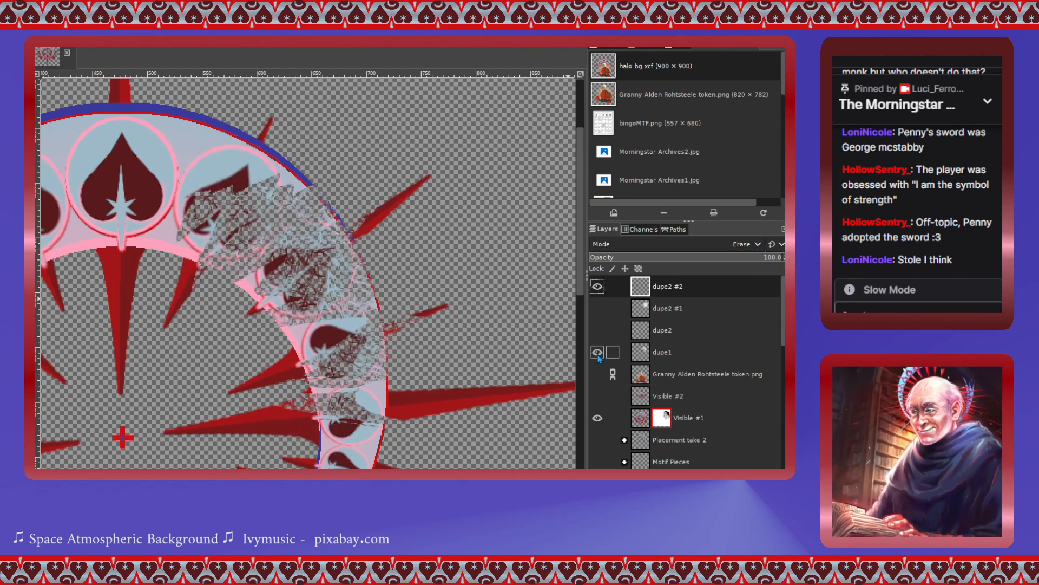
{"action": "left_click", "coordinate": [598, 354]}
{"action": "left_click", "coordinate": [640, 331]}
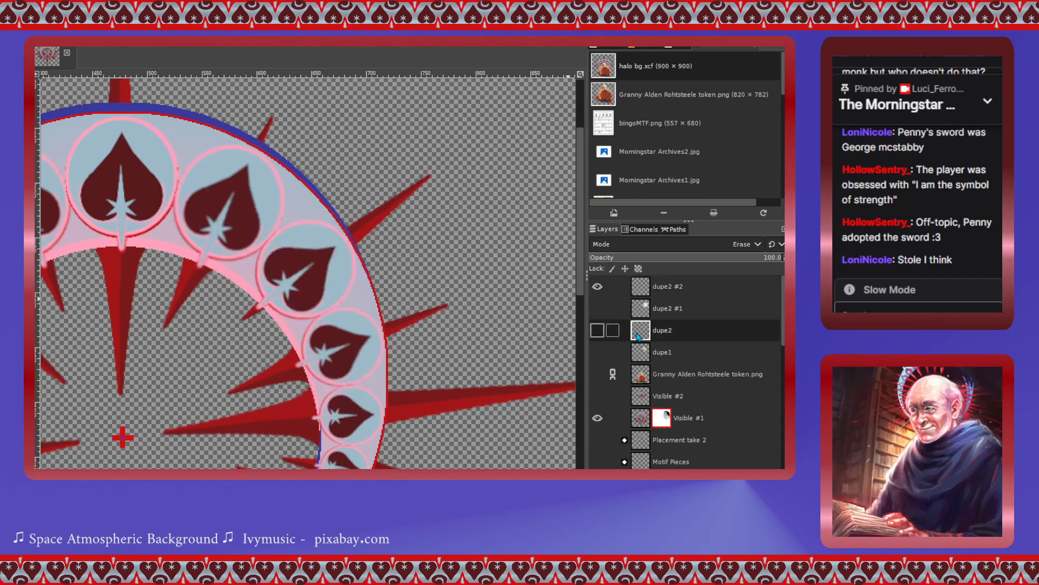
{"action": "left_click", "coordinate": [681, 353]}
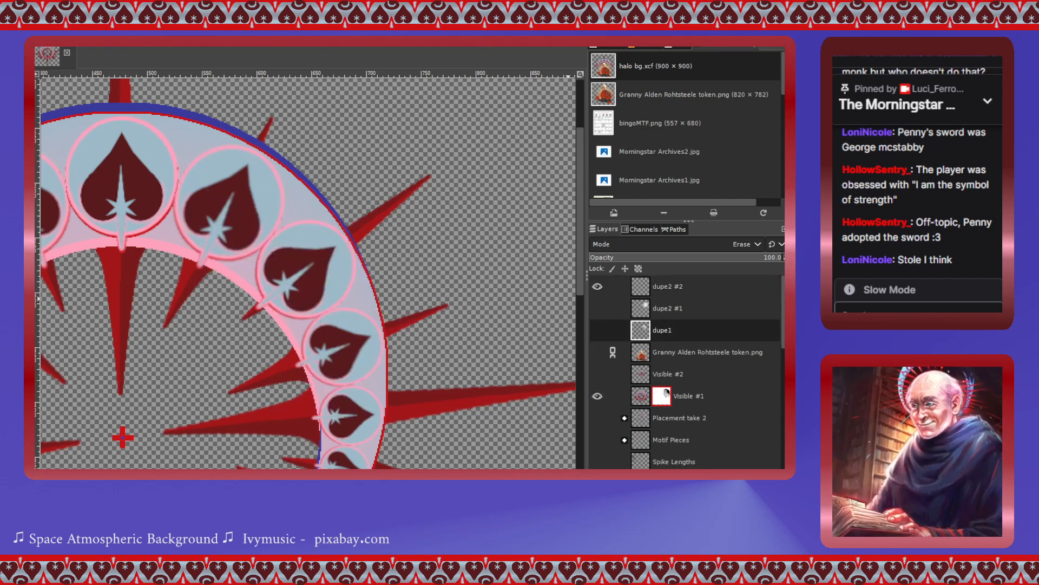
{"action": "left_click", "coordinate": [681, 353]}
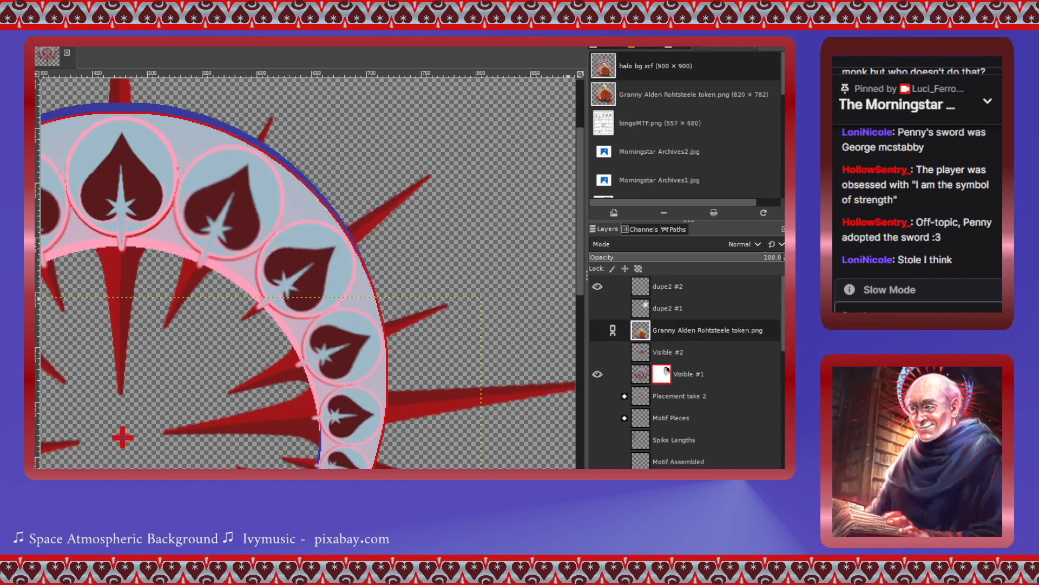
{"action": "left_click", "coordinate": [643, 293]}
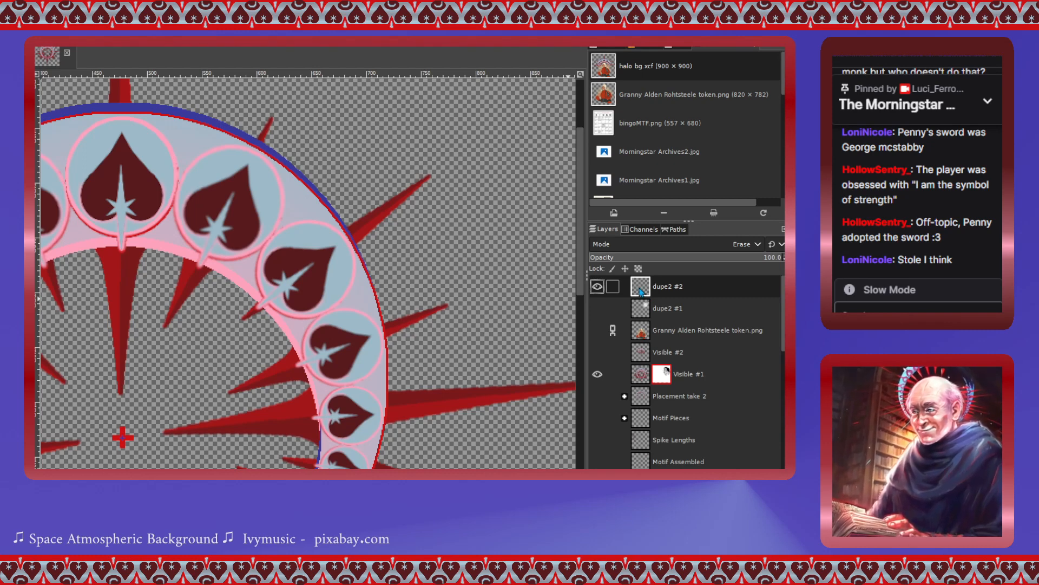
{"action": "left_click", "coordinate": [641, 292], "text": "alt"}
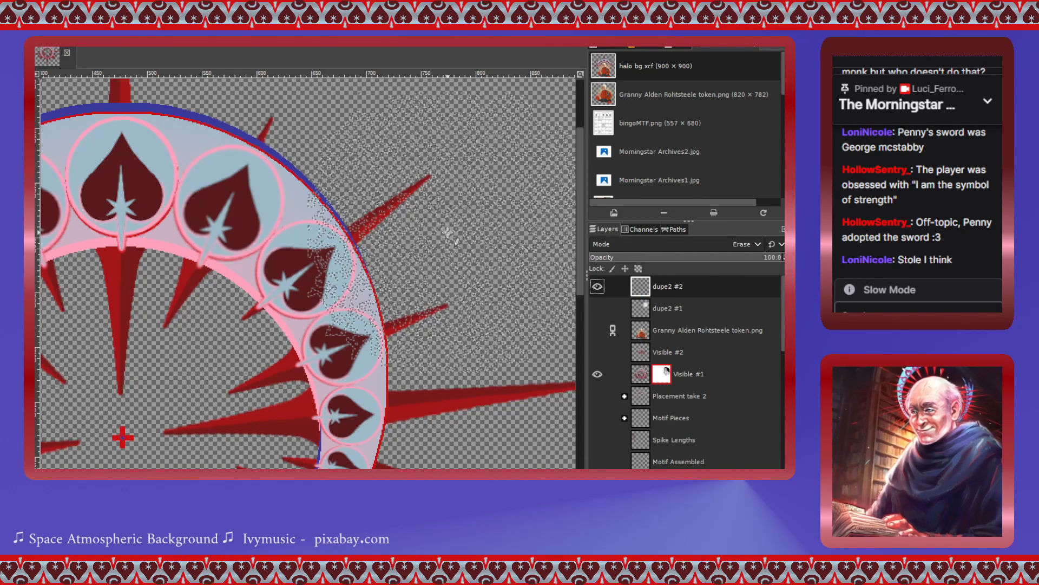
{"action": "key", "text": "ctrl+shift+a"}
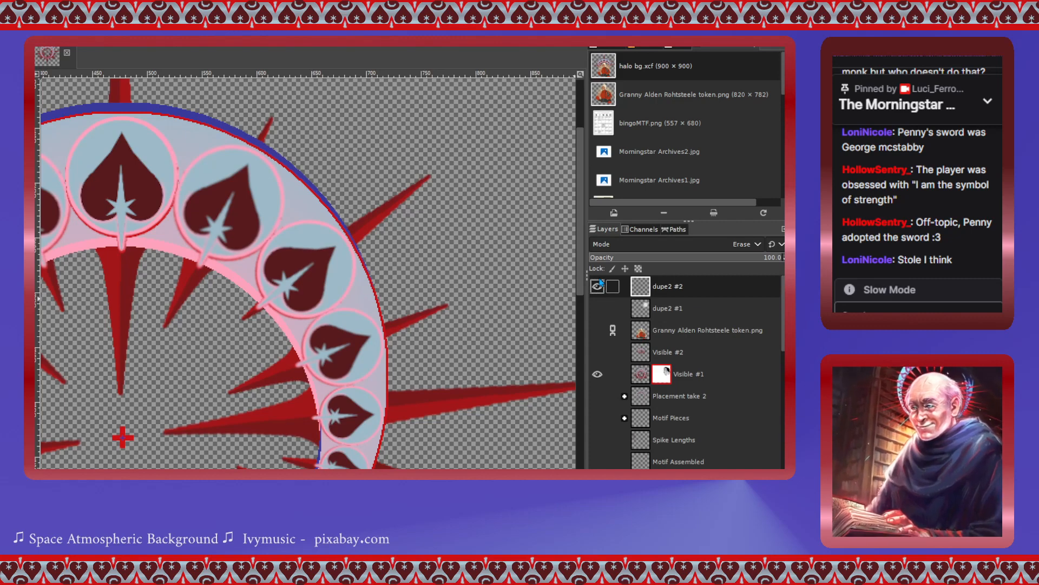
{"action": "key", "text": "ctrl+z"}
{"action": "key", "text": "ctrl+z"}
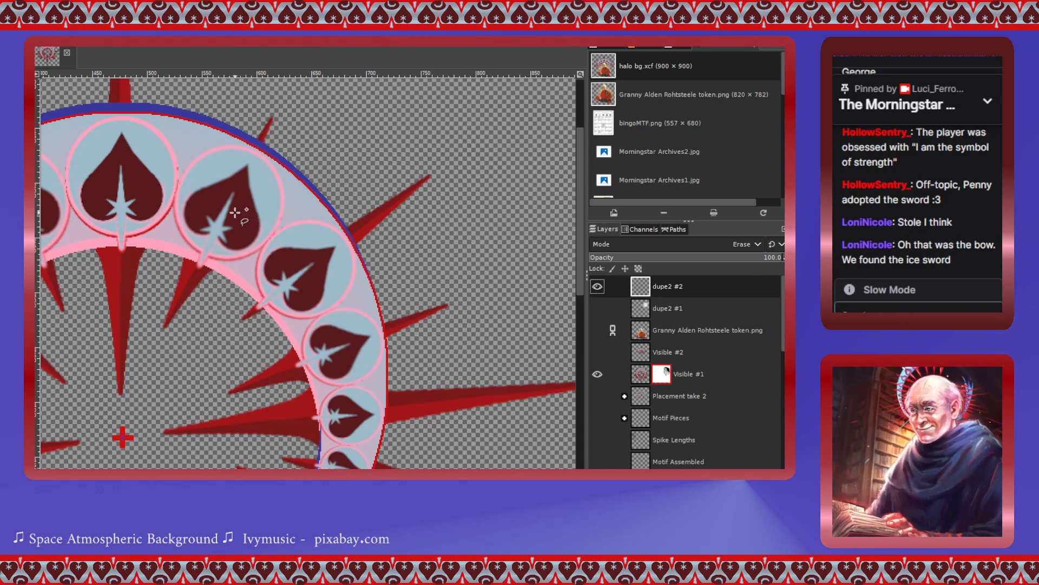
- Outline a jagged freehand selection across the halo's right-side heart motifs and fill it solid on dupe2 #2
{"action": "mouse_move", "coordinate": [235, 211]}
{"action": "left_mouse_down"}
{"action": "mouse_move", "coordinate": [294, 227]}
{"action": "mouse_move", "coordinate": [381, 201]}
{"action": "mouse_move", "coordinate": [362, 250]}
{"action": "mouse_move", "coordinate": [379, 262]}
{"action": "mouse_move", "coordinate": [366, 315]}
{"action": "mouse_move", "coordinate": [401, 344]}
{"action": "mouse_move", "coordinate": [477, 345]}
{"action": "mouse_move", "coordinate": [387, 360]}
{"action": "mouse_move", "coordinate": [374, 381]}
{"action": "mouse_move", "coordinate": [399, 403]}
{"action": "mouse_move", "coordinate": [344, 411]}
{"action": "mouse_move", "coordinate": [360, 432]}
{"action": "mouse_move", "coordinate": [327, 451]}
{"action": "mouse_move", "coordinate": [320, 416]}
{"action": "mouse_move", "coordinate": [331, 389]}
{"action": "mouse_move", "coordinate": [302, 389]}
{"action": "mouse_move", "coordinate": [279, 352]}
{"action": "mouse_move", "coordinate": [294, 299]}
{"action": "mouse_move", "coordinate": [257, 273]}
{"action": "mouse_move", "coordinate": [222, 279]}
{"action": "mouse_move", "coordinate": [212, 261]}
{"action": "mouse_move", "coordinate": [208, 211]}
{"action": "mouse_move", "coordinate": [220, 195]}
{"action": "mouse_move", "coordinate": [233, 213]}
{"action": "left_mouse_up"}
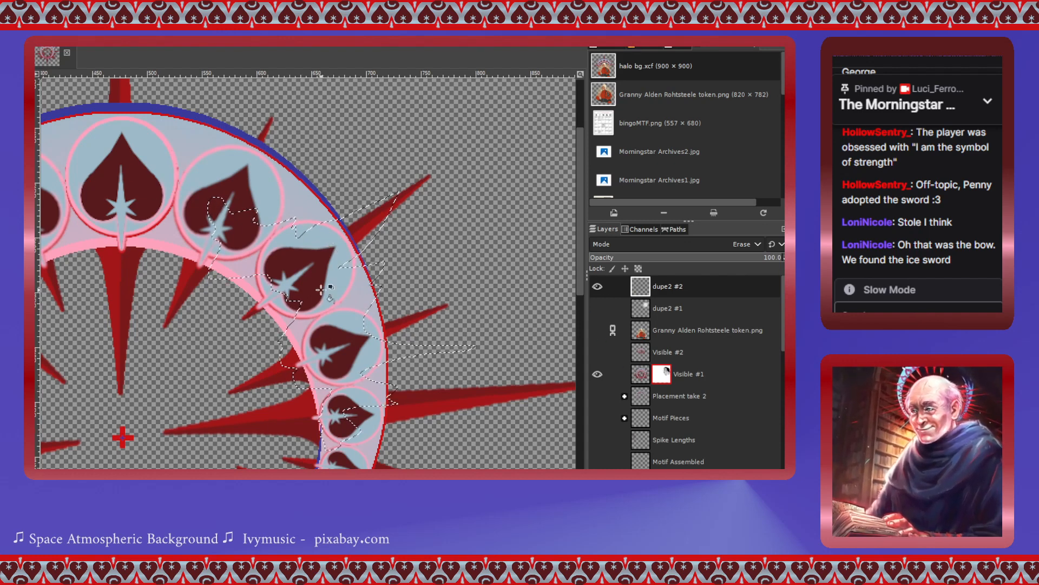
{"action": "key", "text": "Delete"}
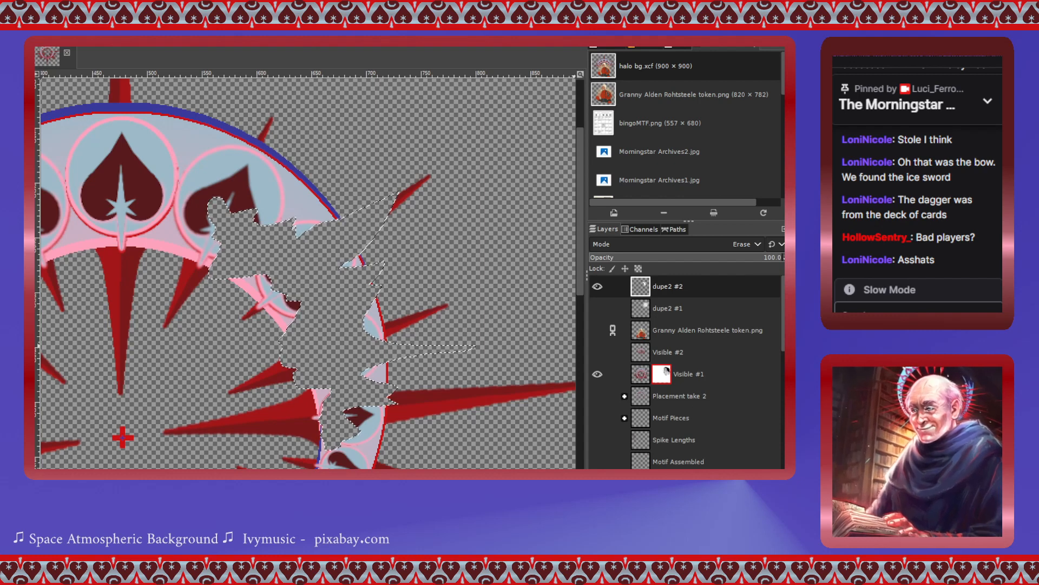
- Add a layer named erase and, with dupe2 #2 hidden, cover the jagged selection with rough, grainy white patches
{"action": "key", "text": "Return"}
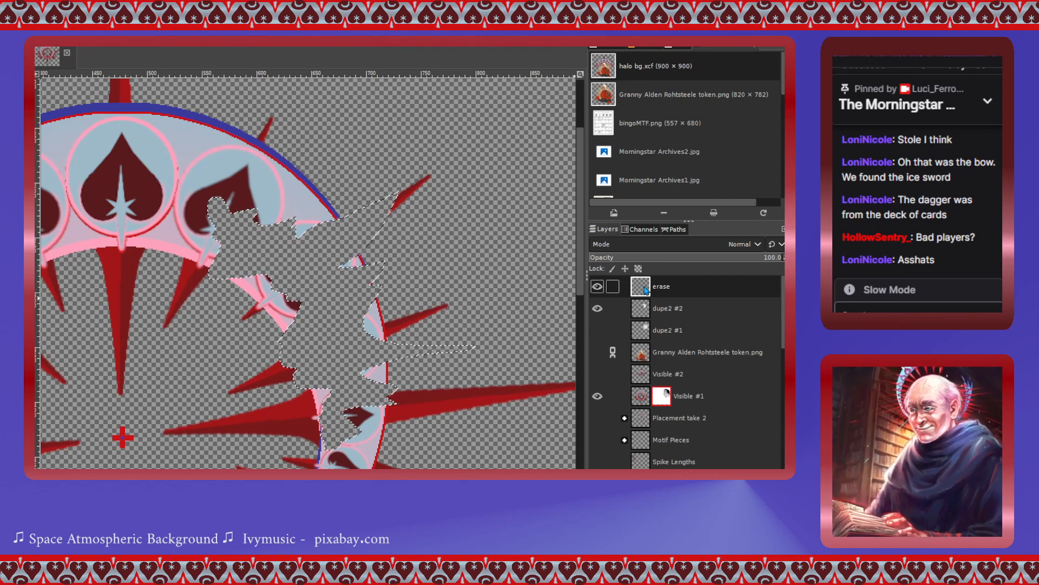
{"action": "left_click", "coordinate": [597, 308]}
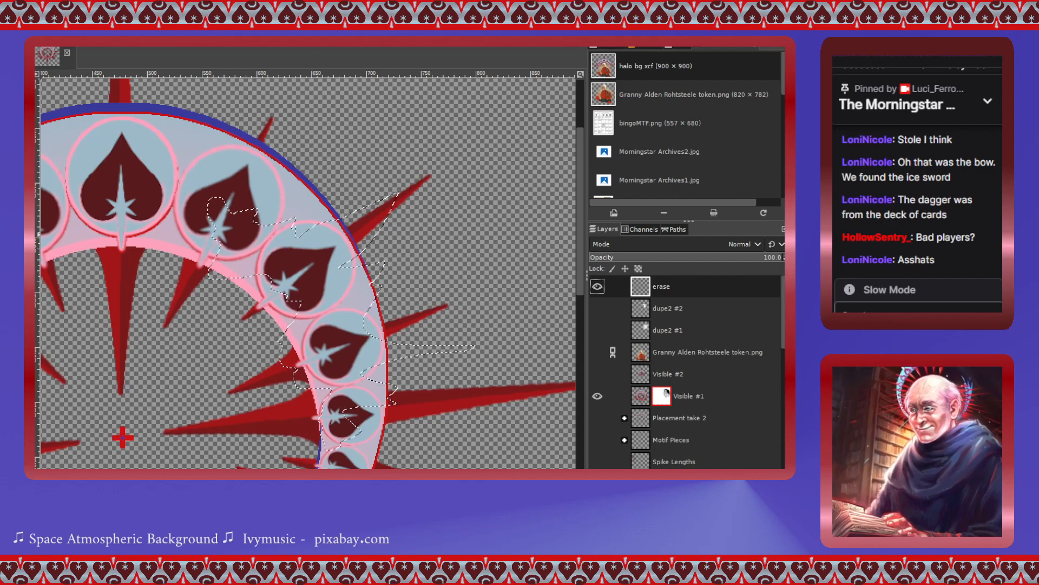
{"action": "left_click", "coordinate": [304, 269]}
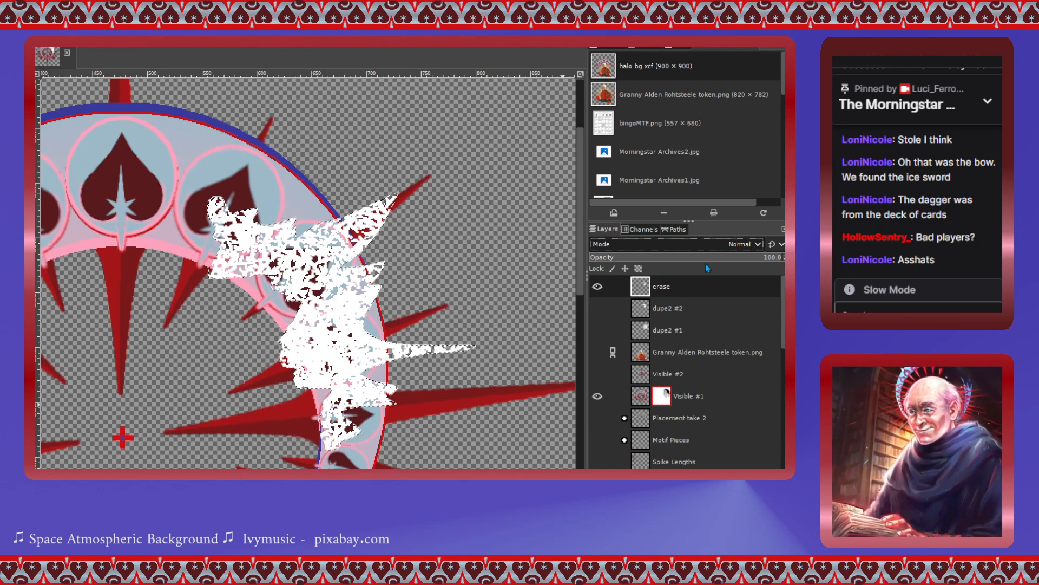
- Try Erase mode on the erase layer's grainy white patches, and undo back to the empty Normal-mode layer with the jagged selection
{"action": "left_click", "coordinate": [638, 309]}
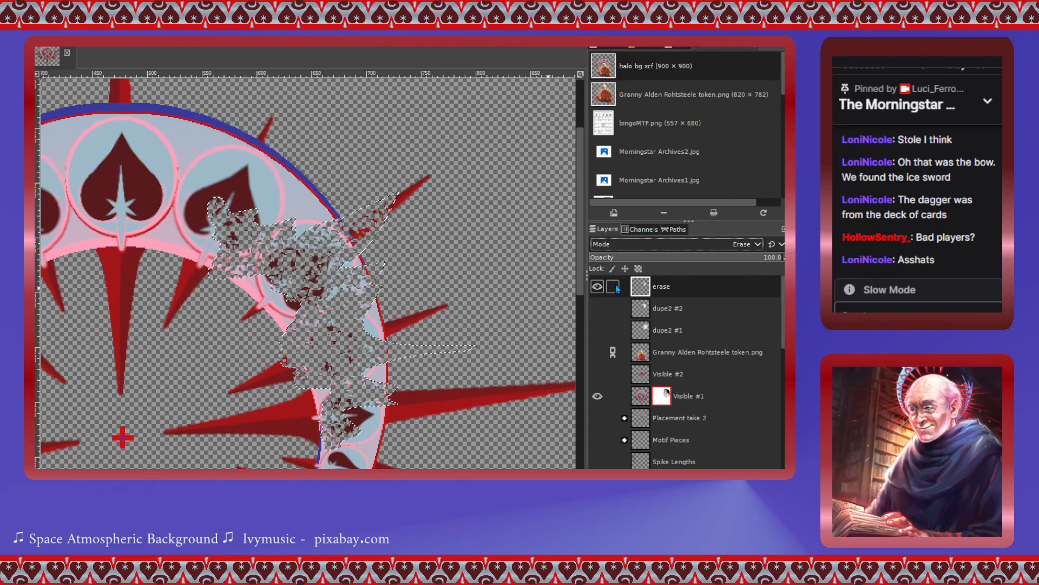
{"action": "left_click", "coordinate": [597, 287]}
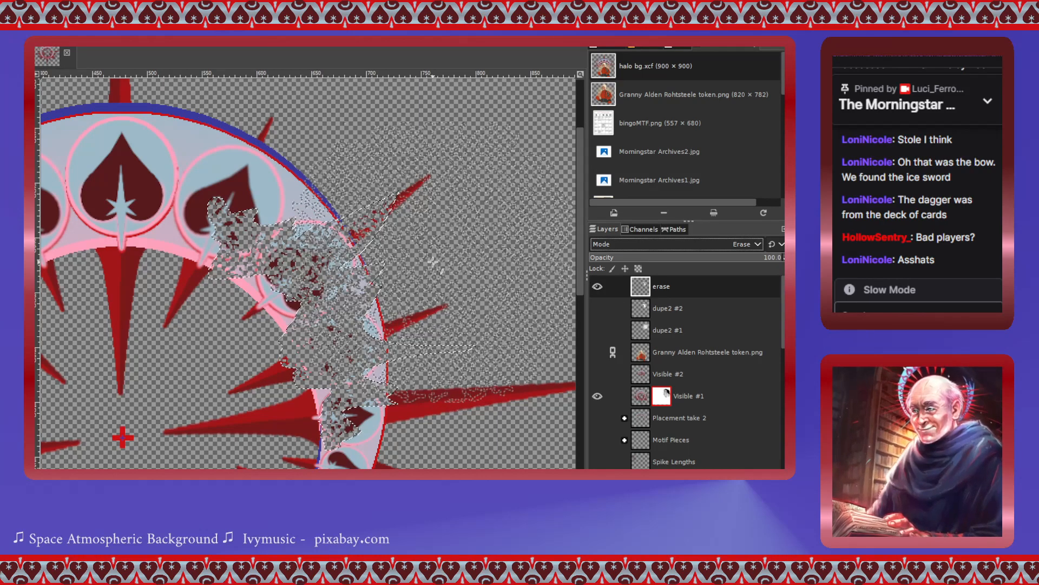
{"action": "key", "text": "ctrl+z"}
{"action": "key", "text": "ctrl+z"}
{"action": "key", "text": "ctrl+z"}
{"action": "key", "text": "ctrl+z"}
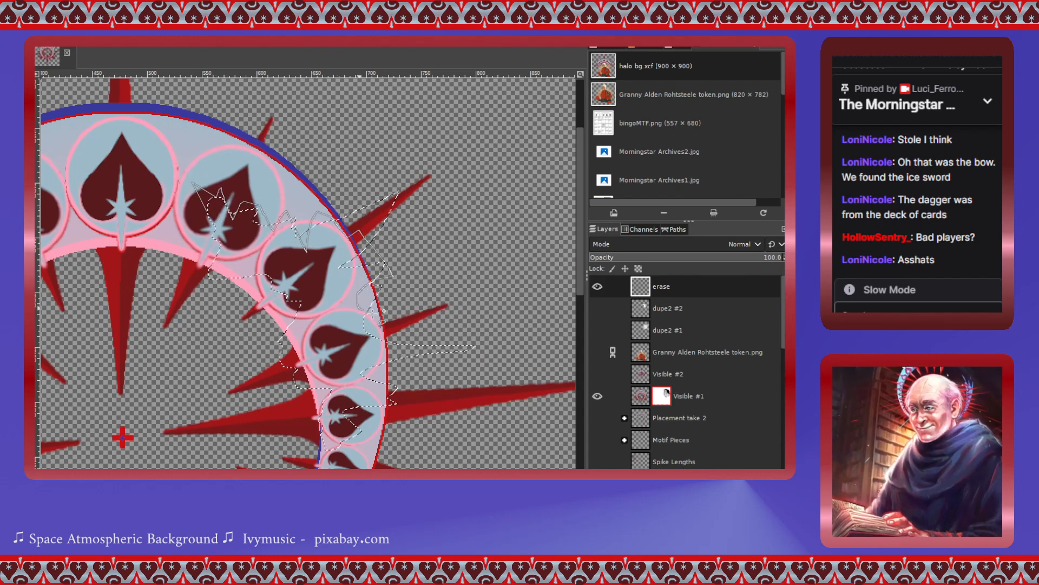
- Extend the jagged freehand selection around the halo's lower right-side motifs and paint rough white patches into its upper end on the erase layer
{"action": "mouse_move", "coordinate": [390, 329]}
{"action": "left_mouse_down"}
{"action": "mouse_move", "coordinate": [411, 355]}
{"action": "mouse_move", "coordinate": [399, 385]}
{"action": "left_mouse_up"}
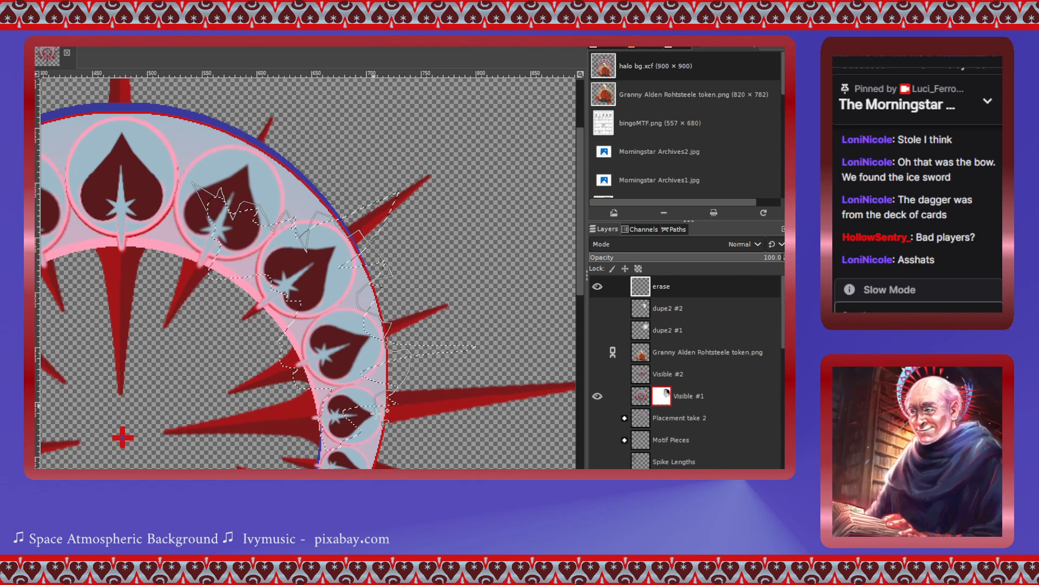
{"action": "mouse_move", "coordinate": [386, 422]}
{"action": "left_mouse_down"}
{"action": "mouse_move", "coordinate": [341, 417]}
{"action": "mouse_move", "coordinate": [336, 465]}
{"action": "mouse_move", "coordinate": [320, 436]}
{"action": "left_mouse_up"}
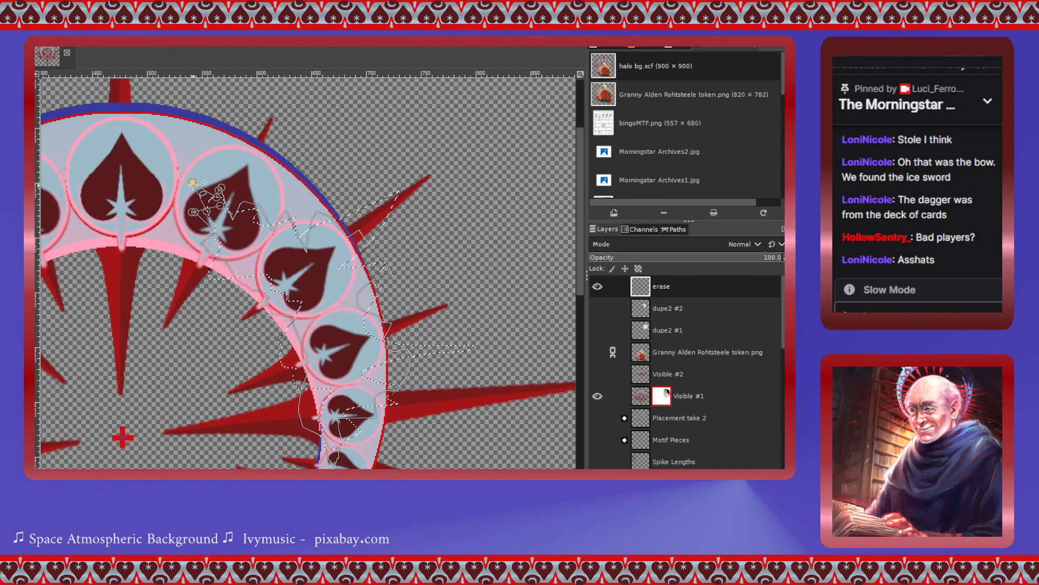
{"action": "left_click", "coordinate": [207, 211]}
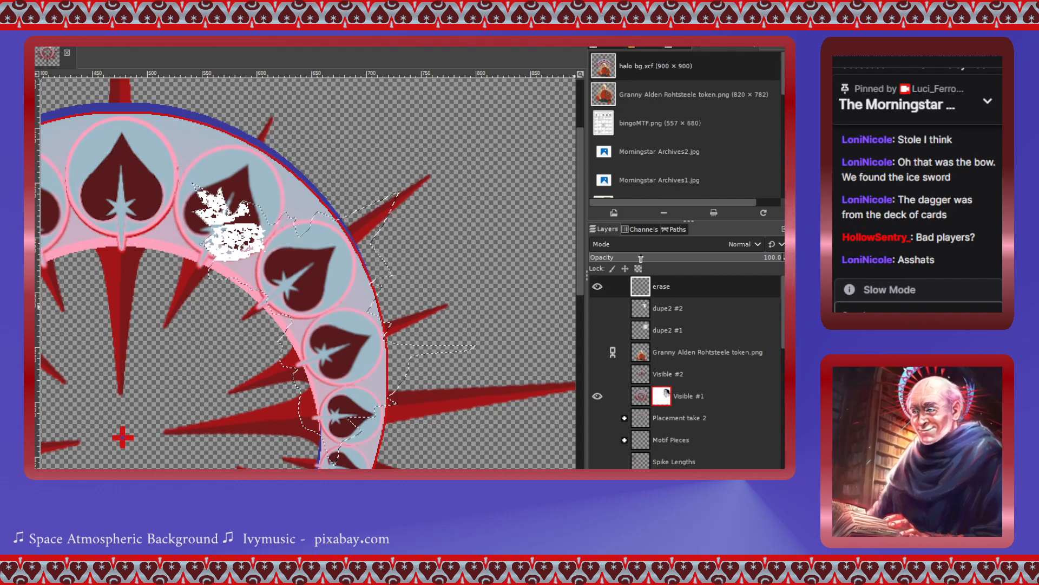
- Undo the last white brush stroke and set the erase layer's blending mode to Erase
{"action": "key", "text": "ctrl+z"}
{"action": "left_click", "coordinate": [751, 245]}
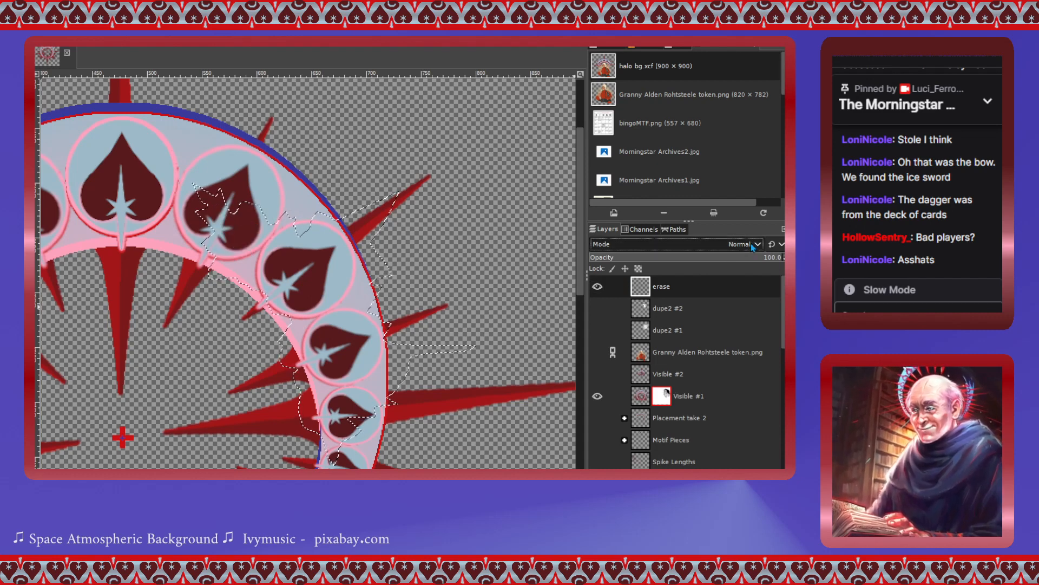
{"action": "left_click", "coordinate": [610, 303]}
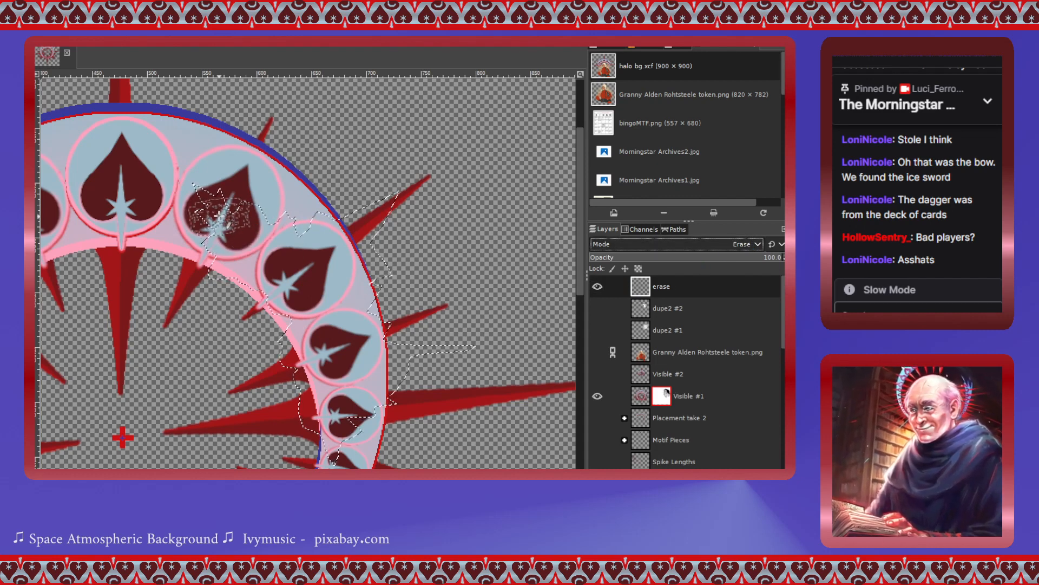
- Try breaking up the halo's upper-right section with scattered brush strokes on the erase layer, and clear the selection
{"action": "left_click", "coordinate": [219, 215]}
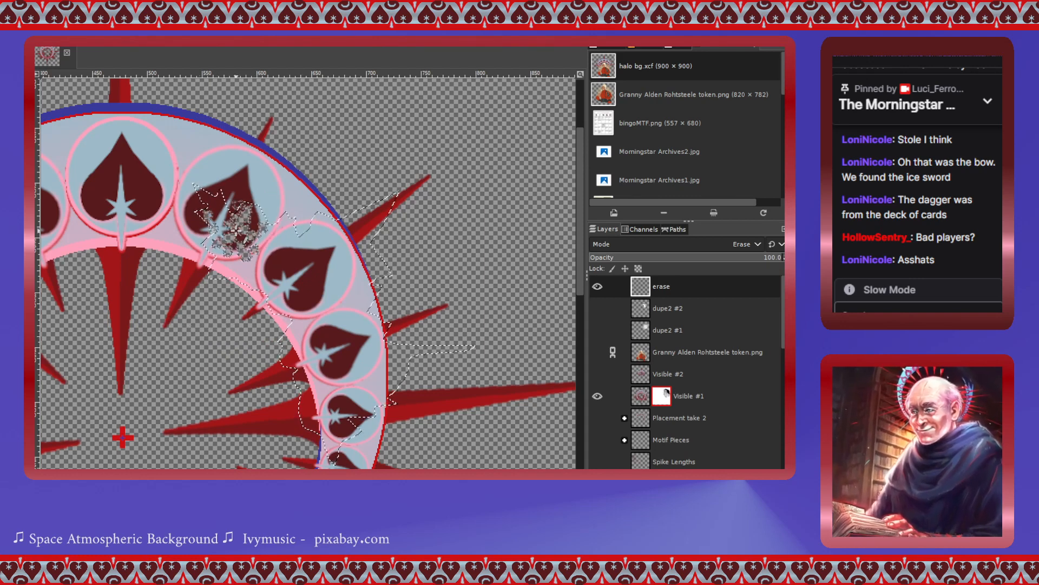
{"action": "left_click", "coordinate": [245, 279]}
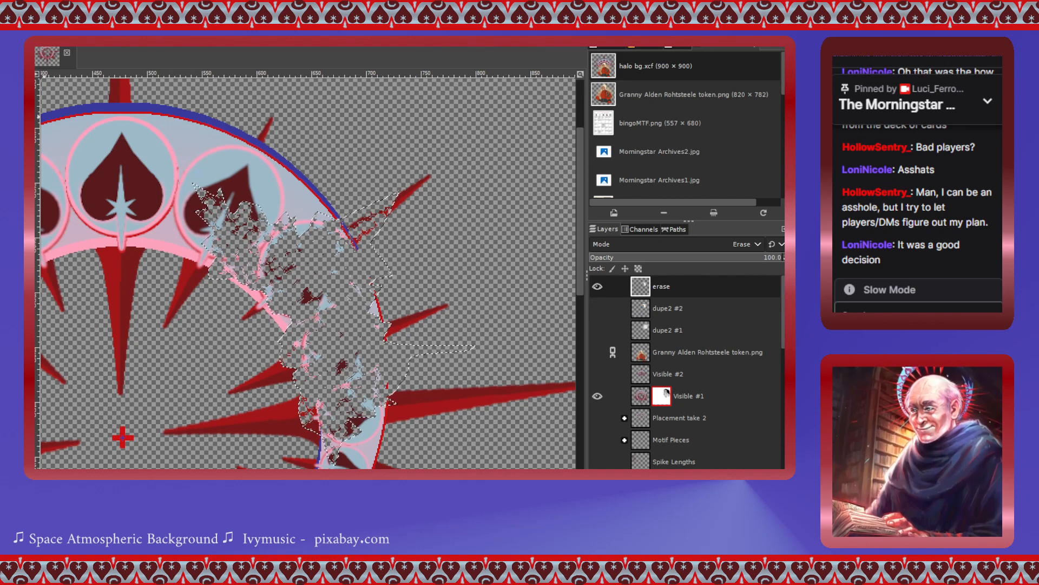
{"action": "key", "text": "ctrl+shift+a"}
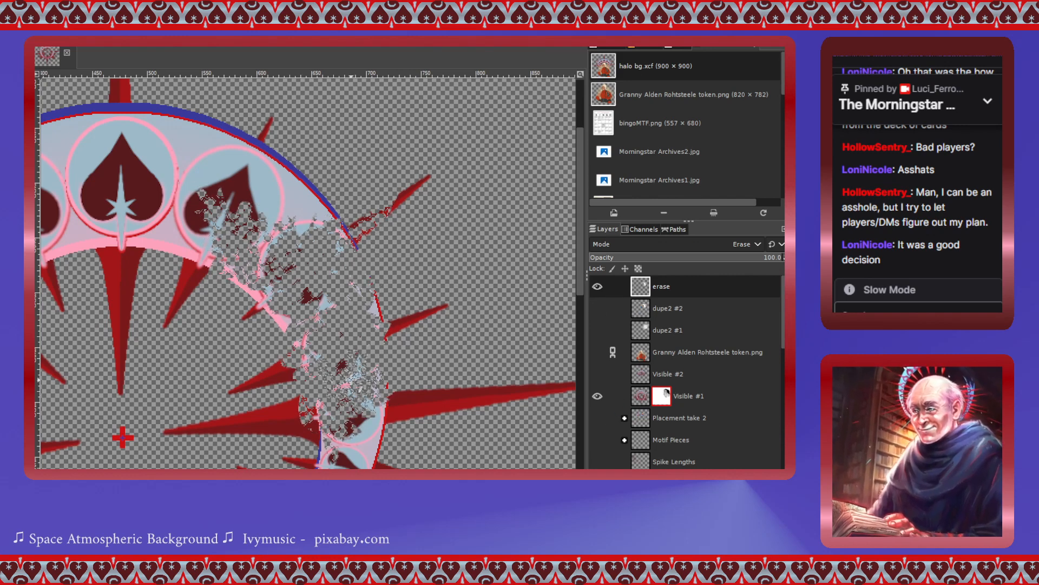
- Preview the broken halo behind the character token layer, and hide the token layer again
{"action": "scroll", "coordinate": [352, 379], "scroll_direction": "down", "scroll_amount": 3}
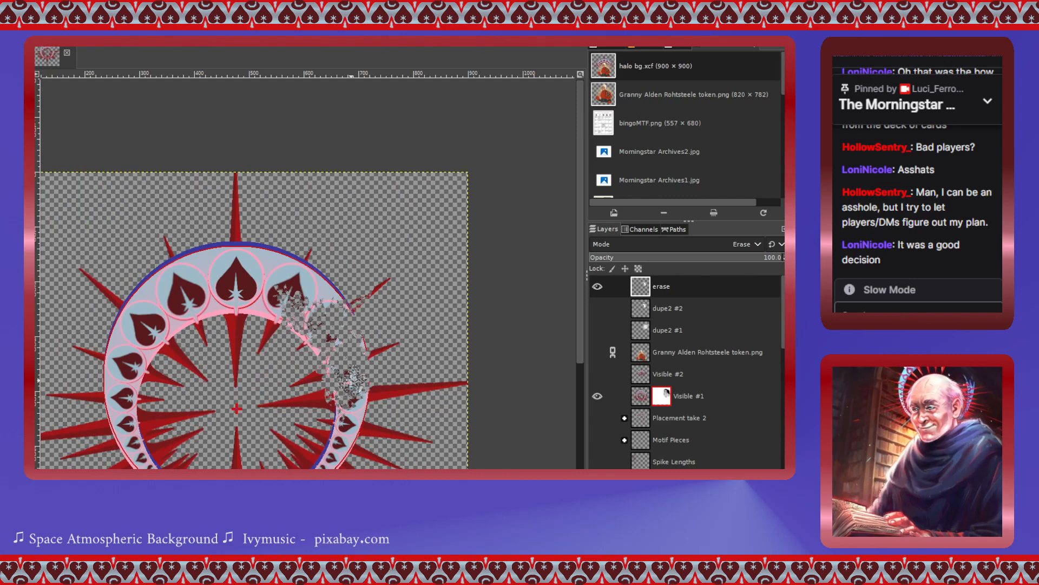
{"action": "left_click_drag", "start_coordinate": [403, 474], "coordinate": [379, 474]}
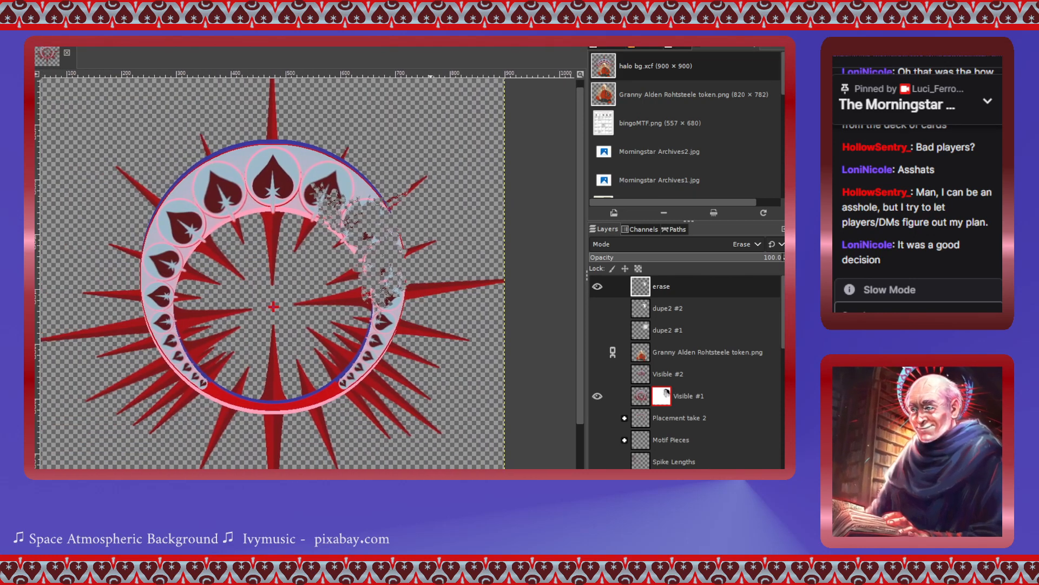
{"action": "left_click", "coordinate": [597, 352]}
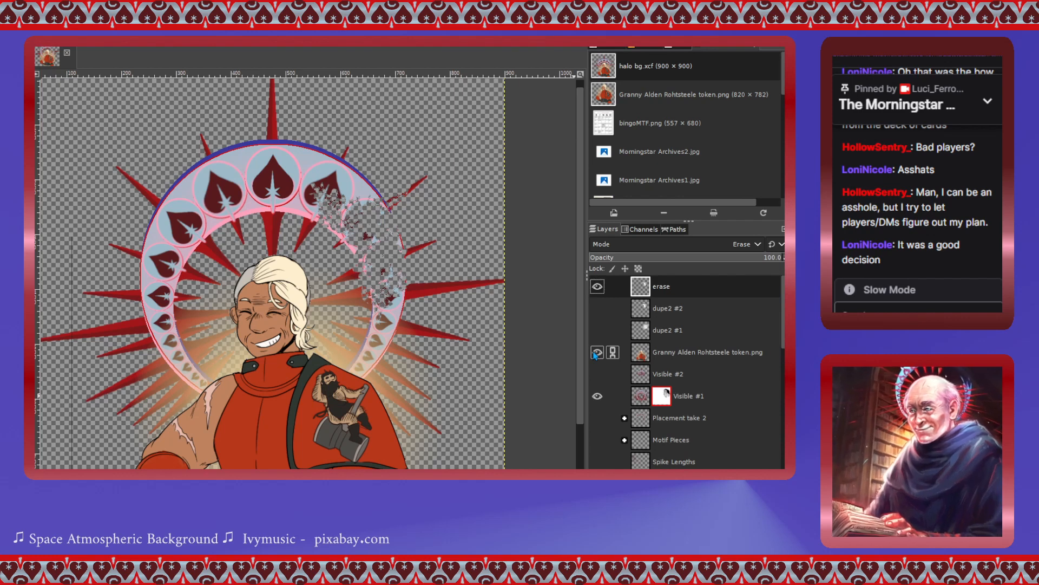
{"action": "left_click", "coordinate": [597, 353]}
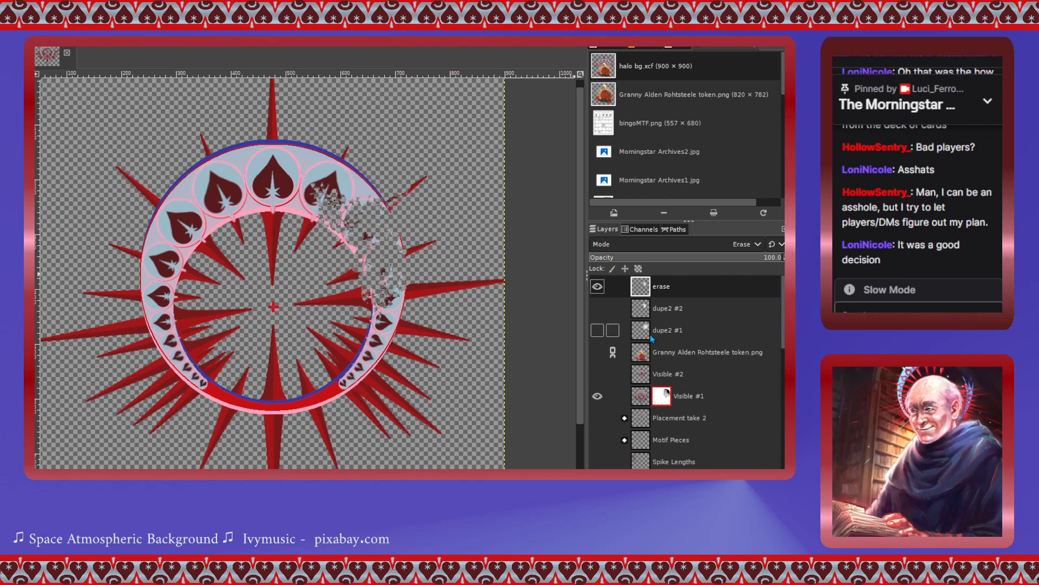
- Compare the erase layer's effect with the dupe2 #2 and dupe2 #1 layers by switching their visibility
{"action": "left_click", "coordinate": [598, 290]}
{"action": "left_click", "coordinate": [597, 308]}
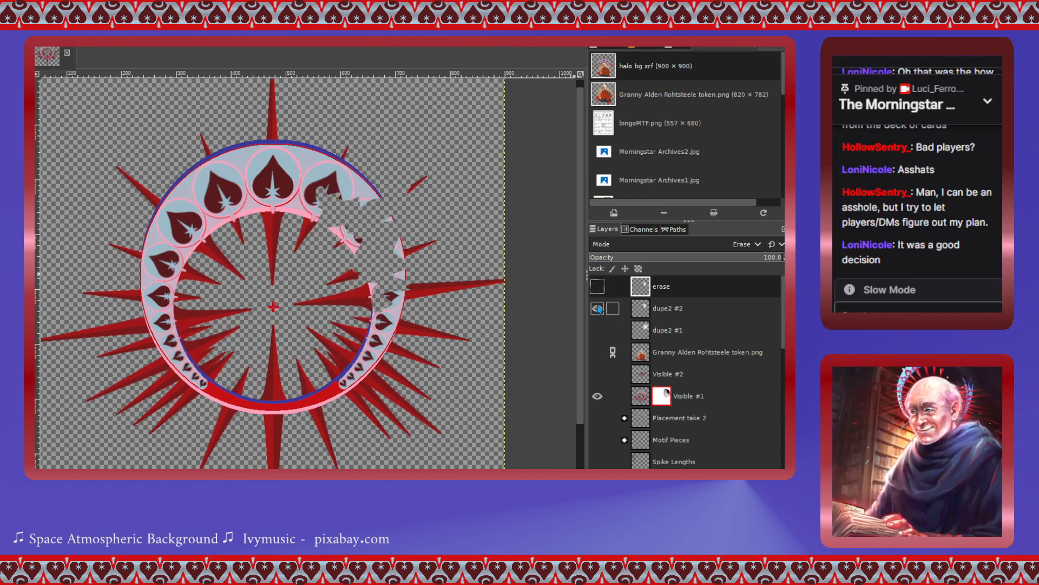
{"action": "left_click", "coordinate": [597, 308]}
{"action": "left_click", "coordinate": [598, 330]}
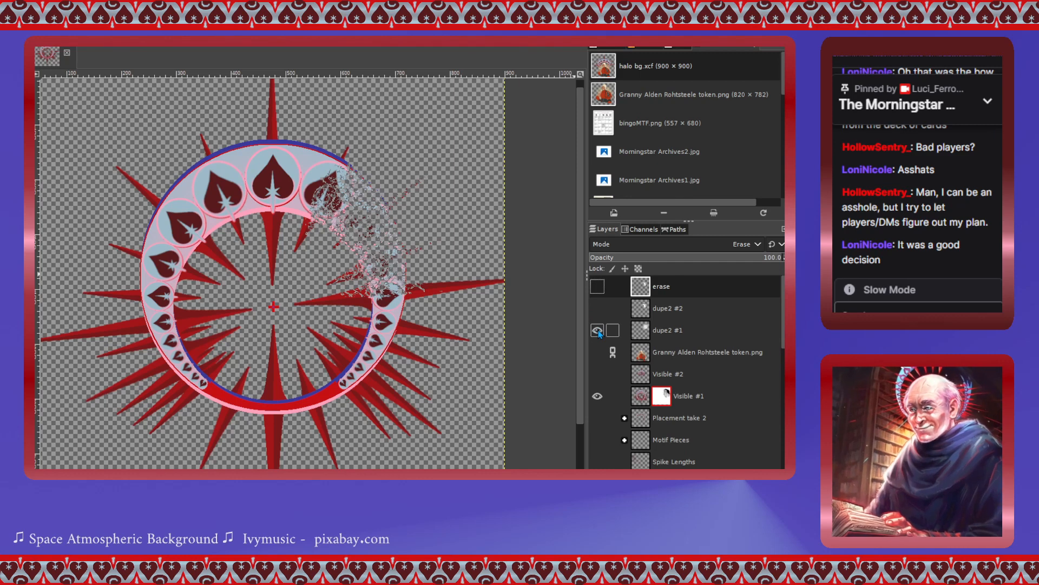
{"action": "left_click", "coordinate": [597, 288]}
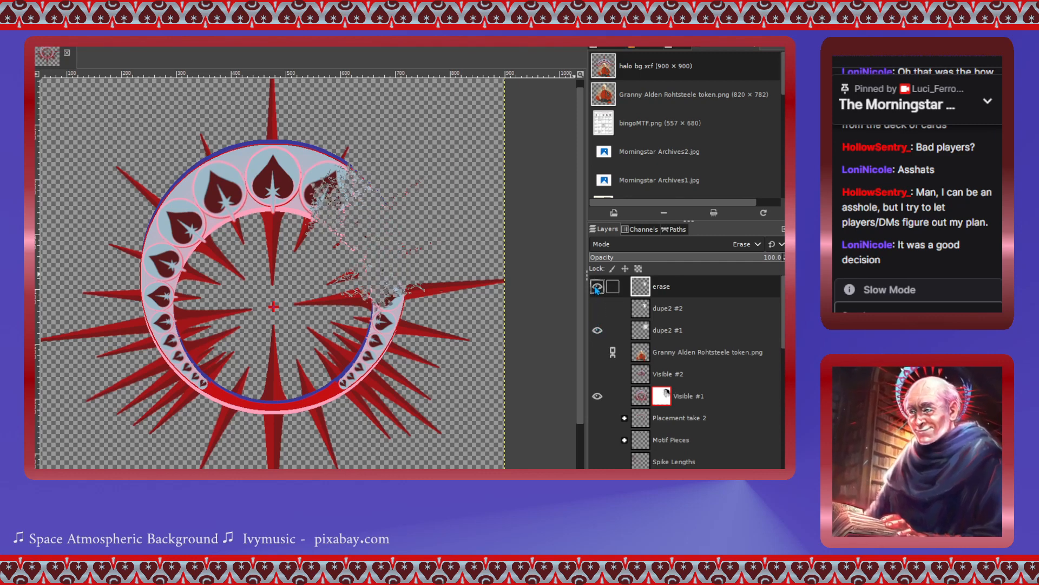
{"action": "left_click", "coordinate": [597, 287]}
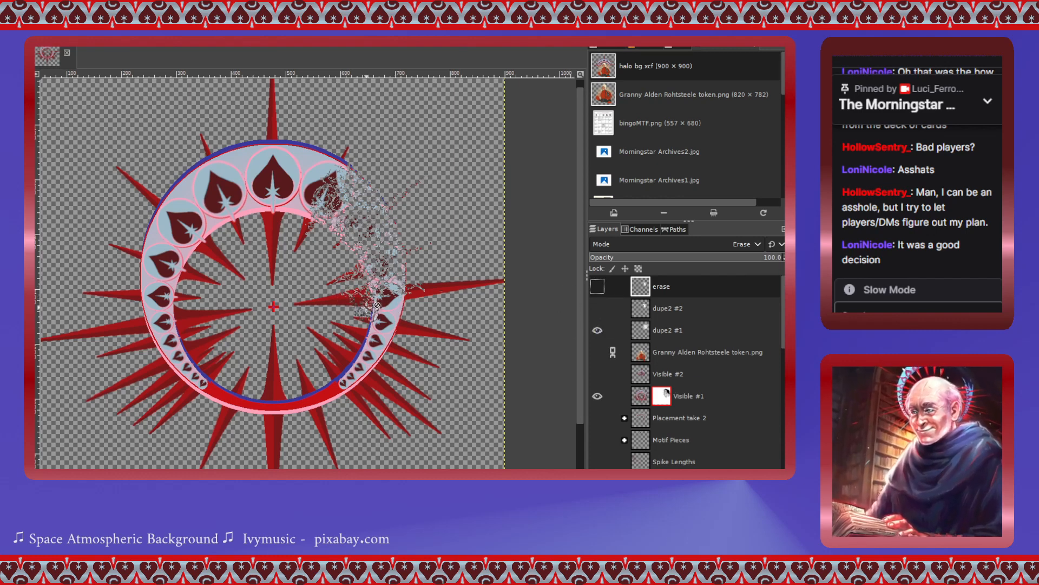
- Inspect the erase layer over dupe2 #1, hide dupe2 #1, and undo the test strokes on the erase layer
{"action": "scroll", "coordinate": [378, 305], "scroll_direction": "up", "scroll_amount": 4}
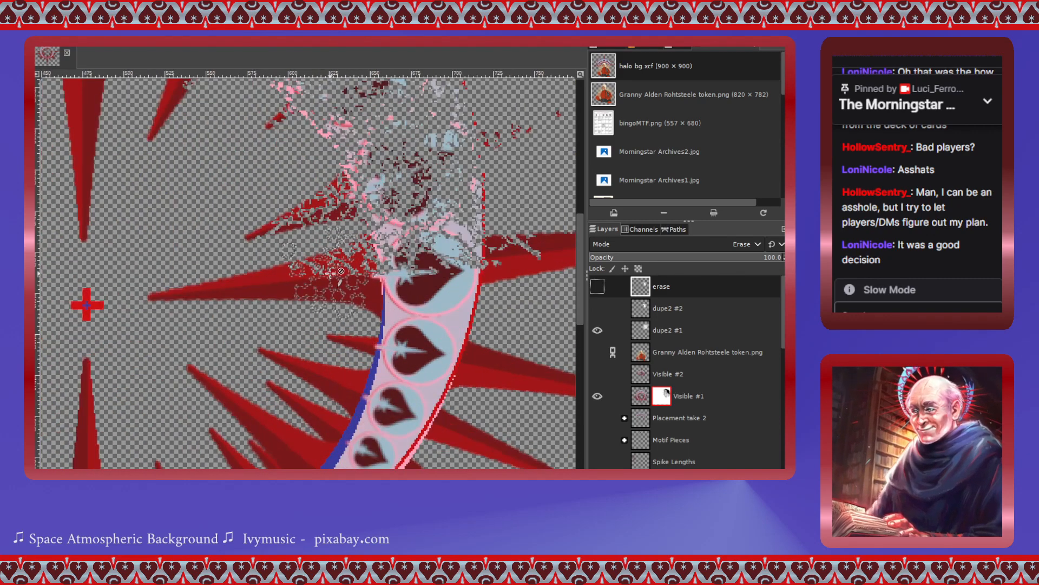
{"action": "scroll", "coordinate": [331, 272], "scroll_direction": "down", "scroll_amount": 4}
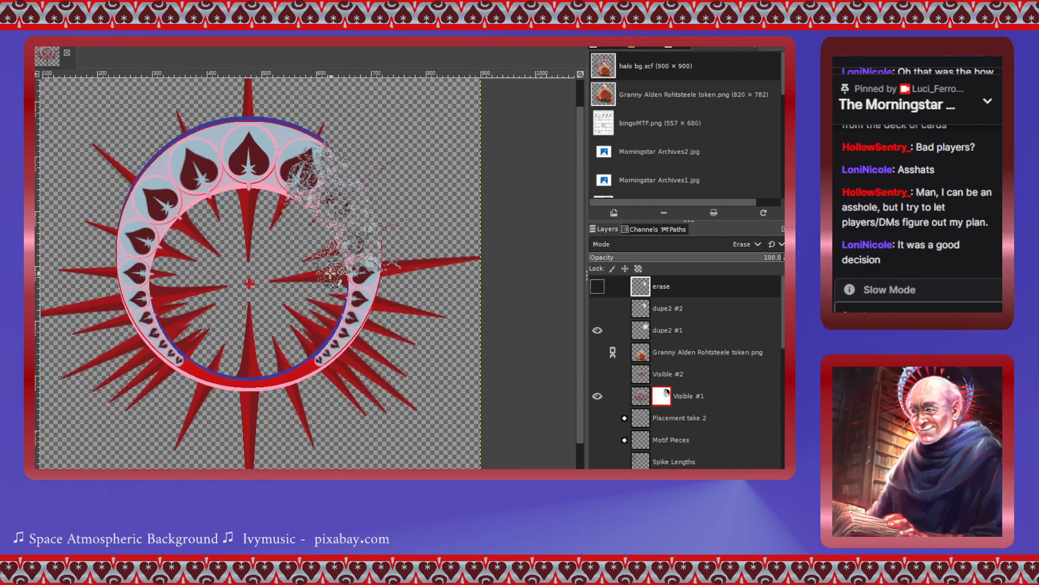
{"action": "left_click", "coordinate": [598, 286]}
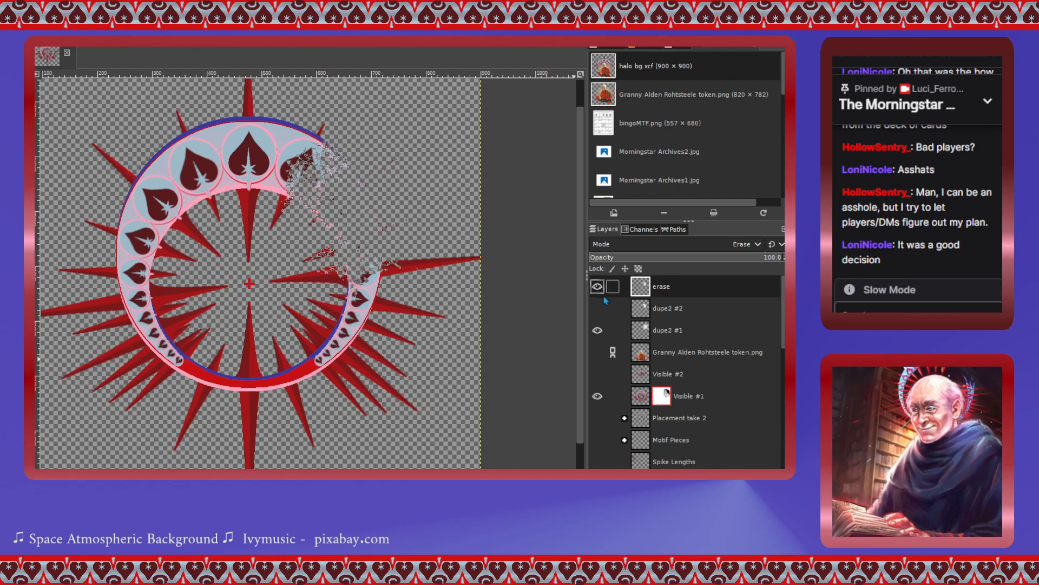
{"action": "left_click", "coordinate": [604, 292]}
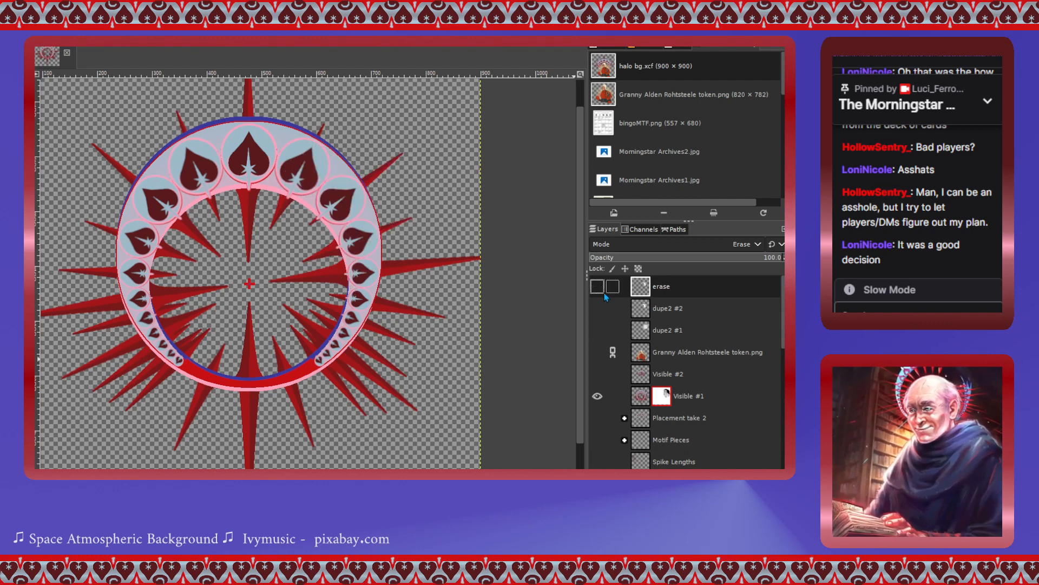
{"action": "left_click", "coordinate": [604, 292]}
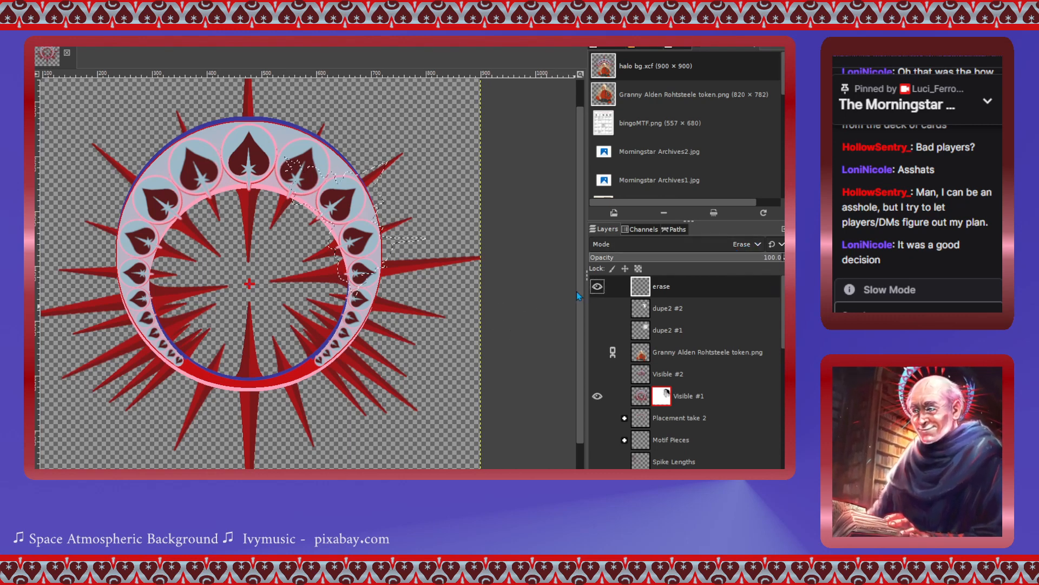
- Try finely speckled strokes on the erase layer over the halo's upper-right section, and undo them back to the empty layer in Erase mode
{"action": "scroll", "coordinate": [553, 230], "scroll_direction": "up", "scroll_amount": 2}
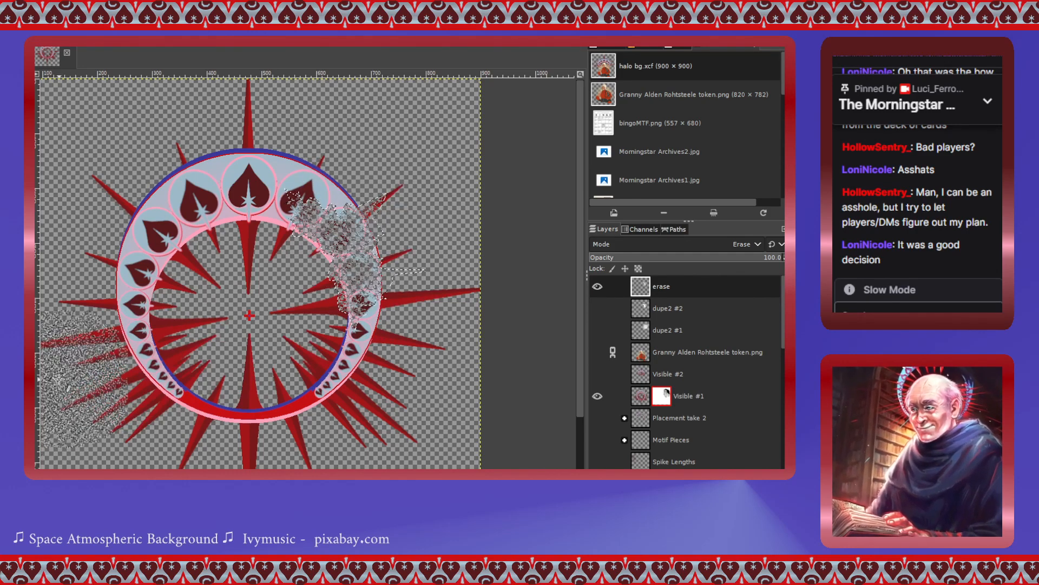
{"action": "scroll", "coordinate": [314, 328], "scroll_direction": "up", "scroll_amount": 1}
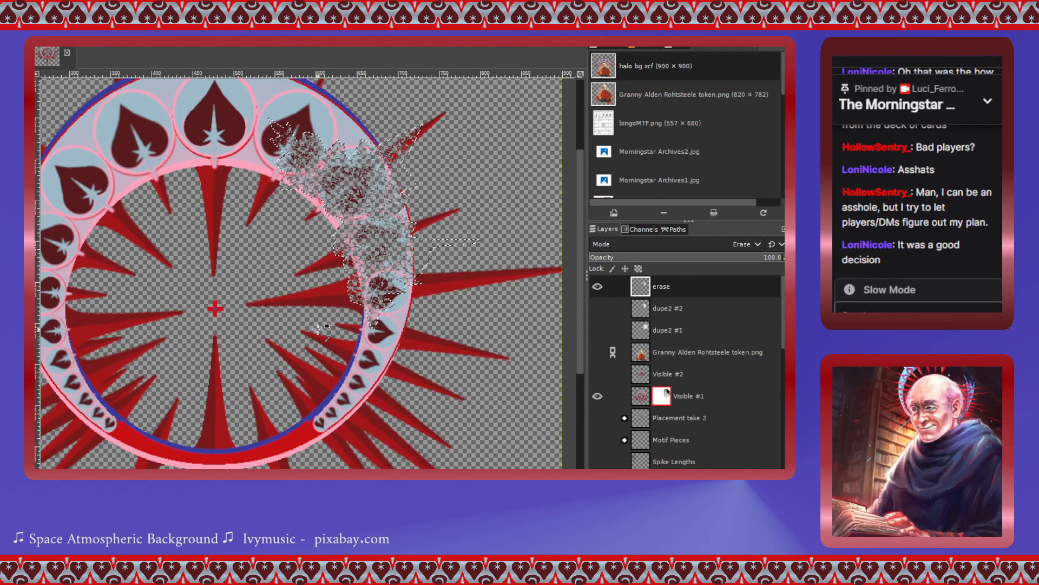
{"action": "scroll", "coordinate": [318, 329], "scroll_direction": "up", "scroll_amount": 3}
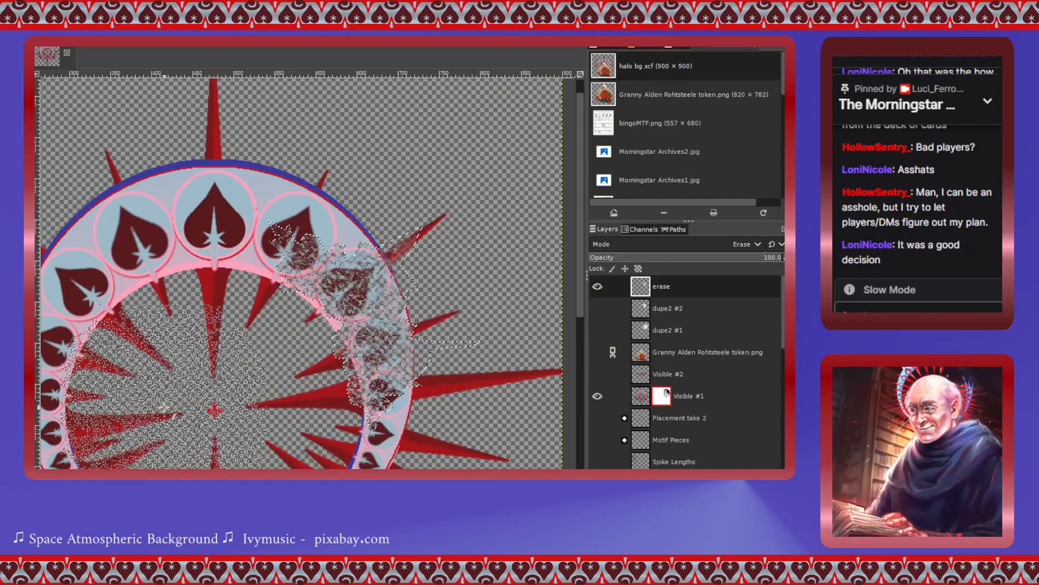
{"action": "key", "text": "ctrl+z"}
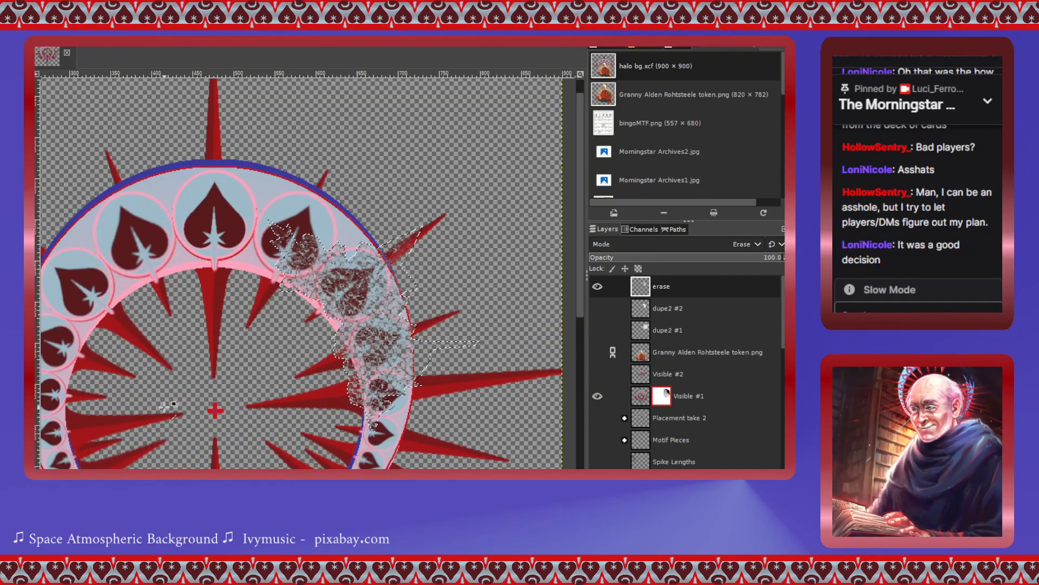
{"action": "key", "text": "ctrl+z"}
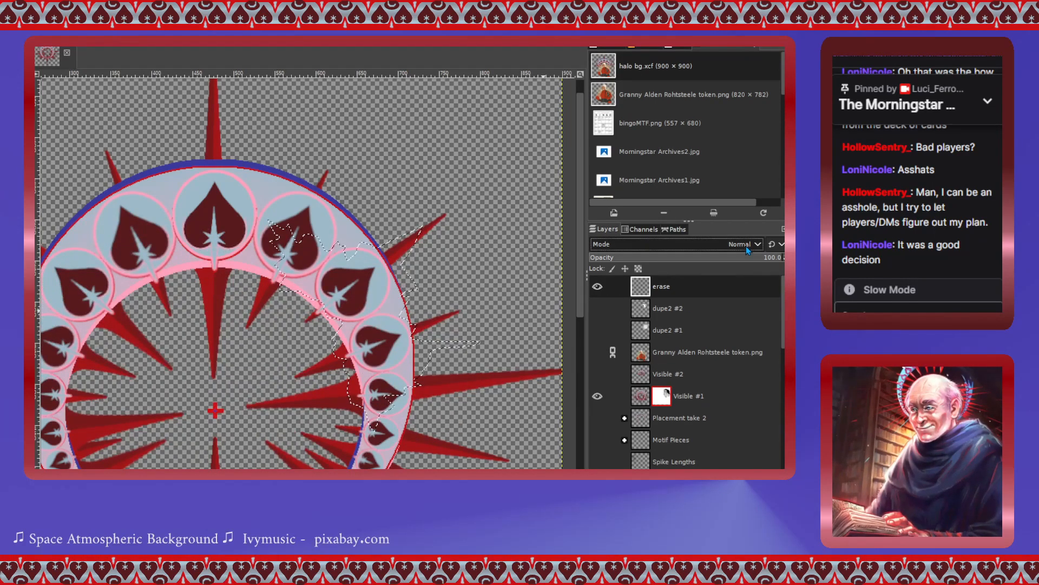
{"action": "key", "text": "ctrl+y"}
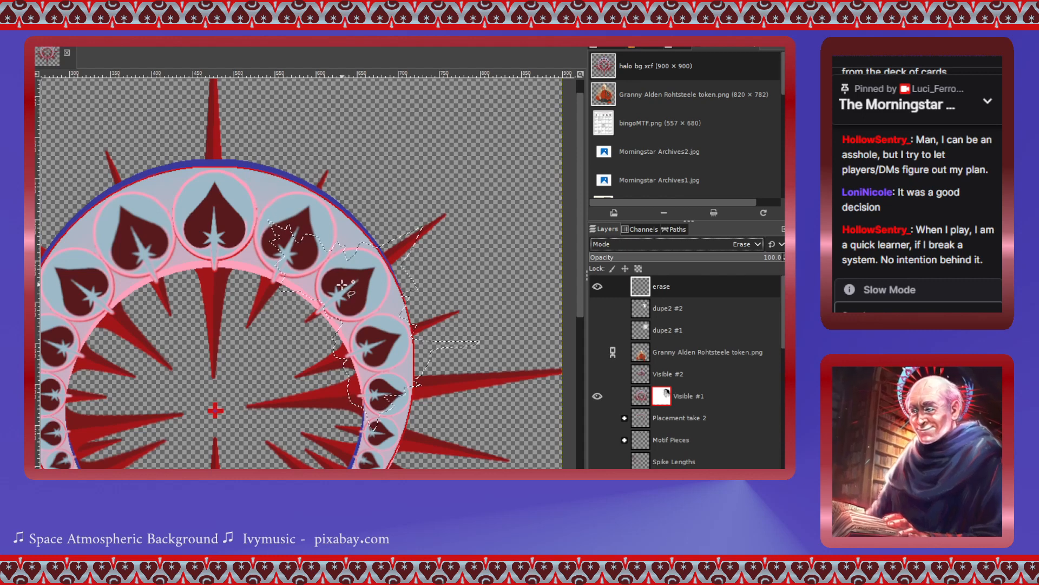
- Add jagged freehand areas to the selection along the long right-hand spike and the ring section it crosses
{"action": "left_click", "coordinate": [320, 297]}
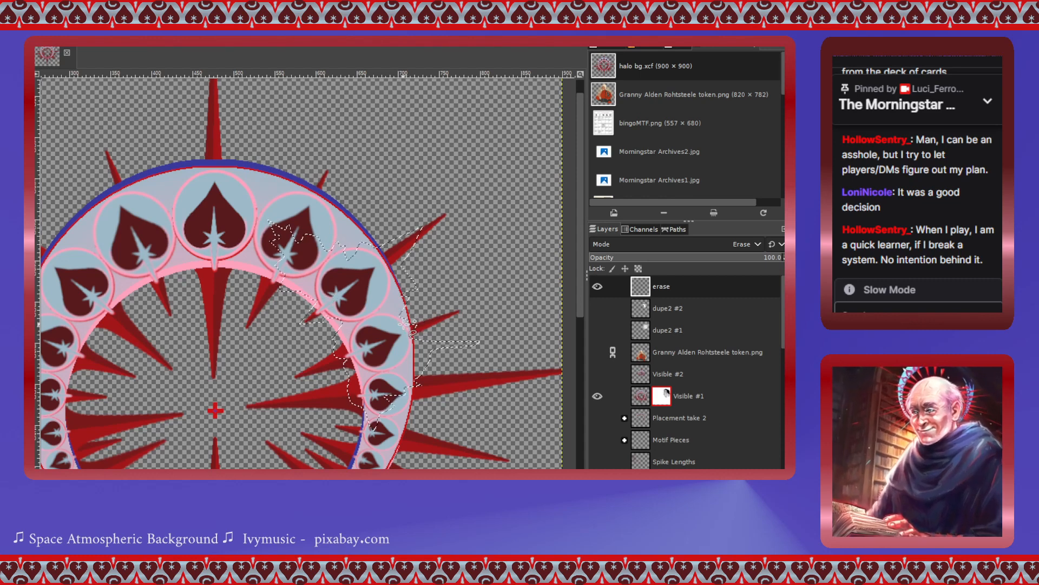
{"action": "scroll", "coordinate": [408, 324], "scroll_direction": "down", "scroll_amount": 3}
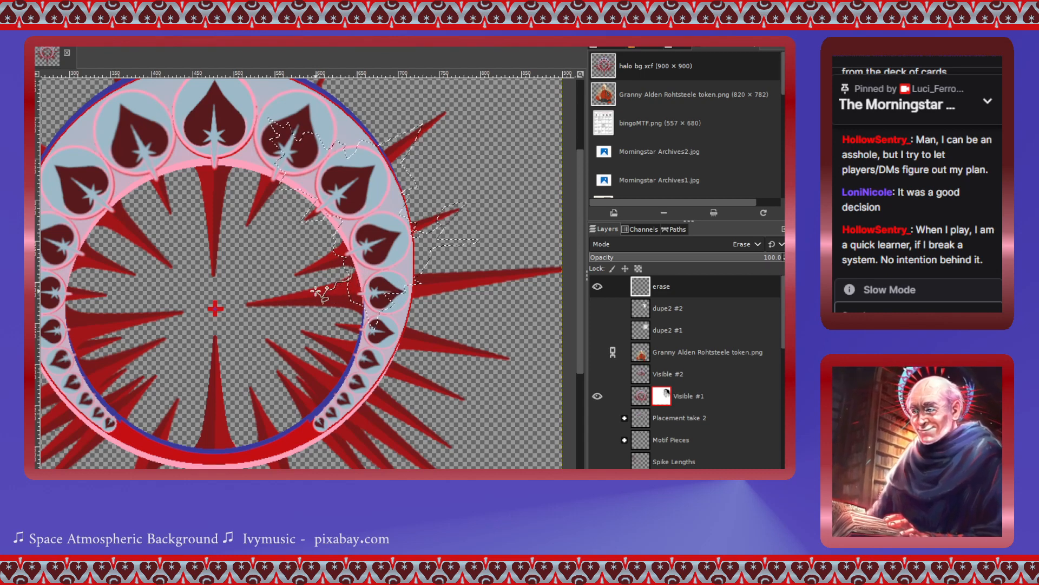
{"action": "mouse_move", "coordinate": [315, 292]}
{"action": "left_mouse_down"}
{"action": "mouse_move", "coordinate": [294, 321]}
{"action": "mouse_move", "coordinate": [355, 291]}
{"action": "left_mouse_up"}
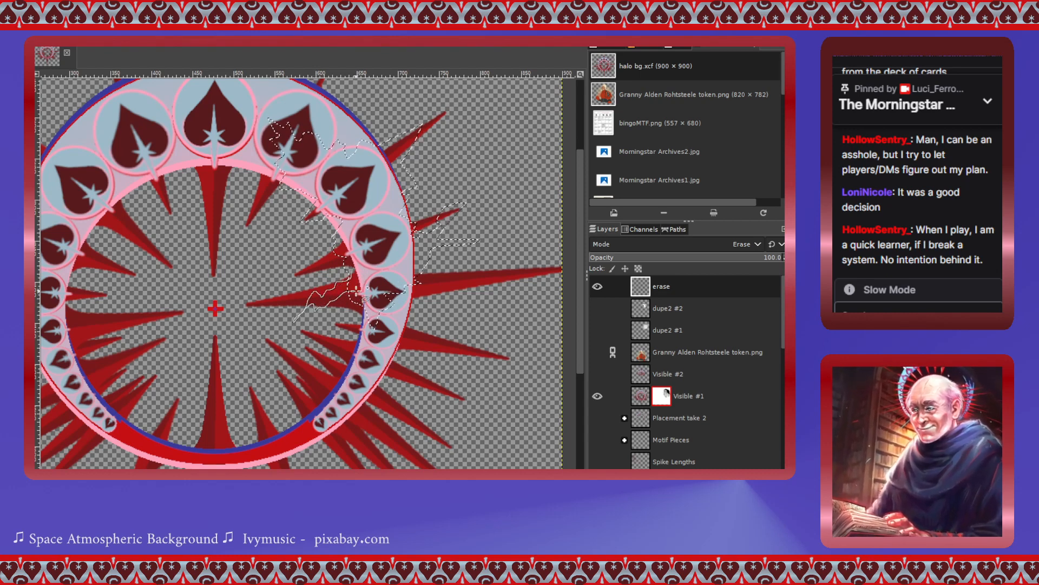
{"action": "left_click", "coordinate": [352, 272]}
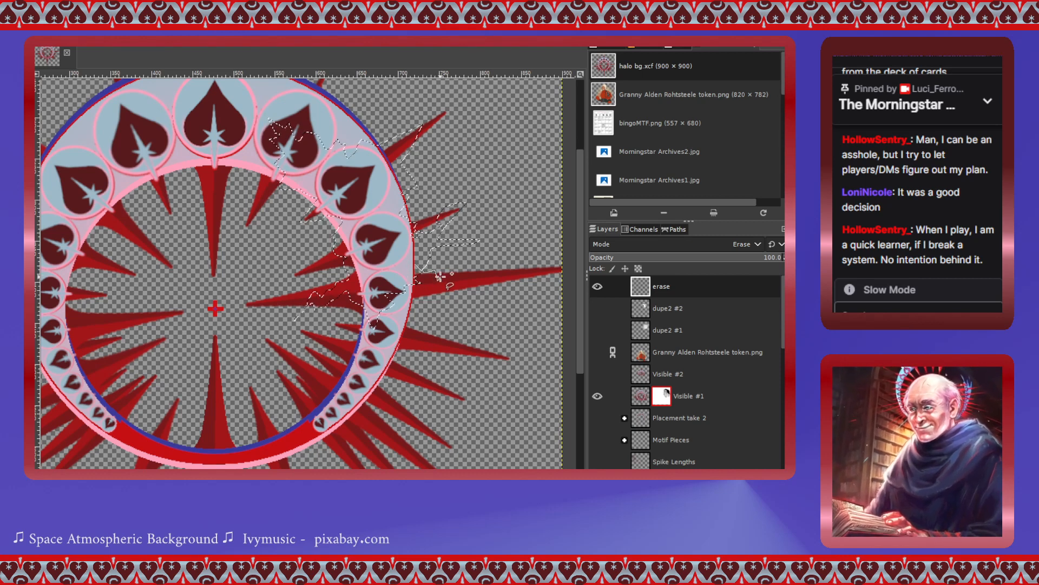
{"action": "mouse_move", "coordinate": [440, 277]}
{"action": "left_mouse_down"}
{"action": "mouse_move", "coordinate": [470, 304]}
{"action": "mouse_move", "coordinate": [485, 287]}
{"action": "mouse_move", "coordinate": [491, 299]}
{"action": "mouse_move", "coordinate": [518, 295]}
{"action": "mouse_move", "coordinate": [501, 269]}
{"action": "left_mouse_up"}
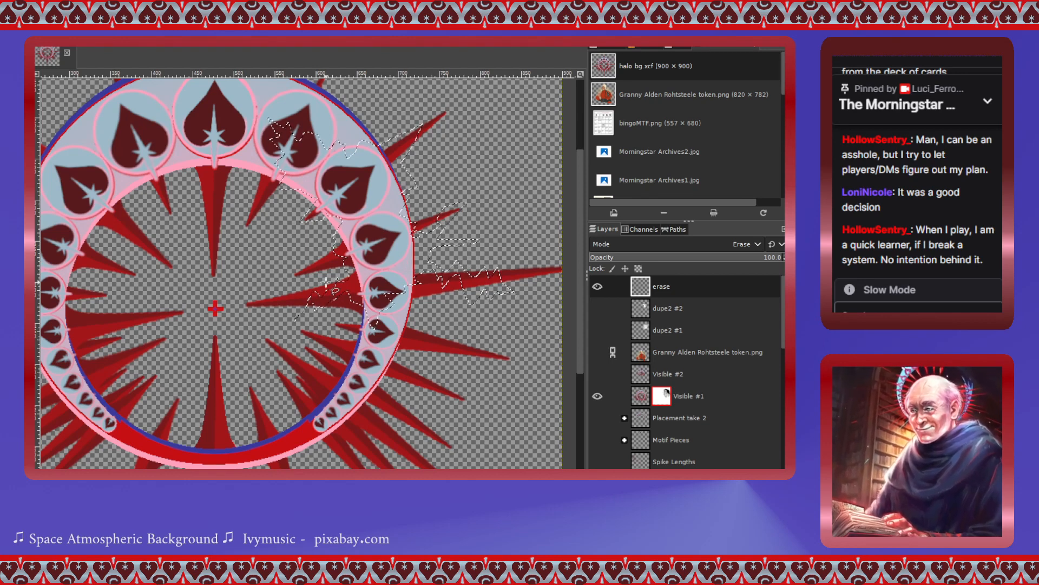
{"action": "left_click_drag", "start_coordinate": [404, 294], "coordinate": [419, 299]}
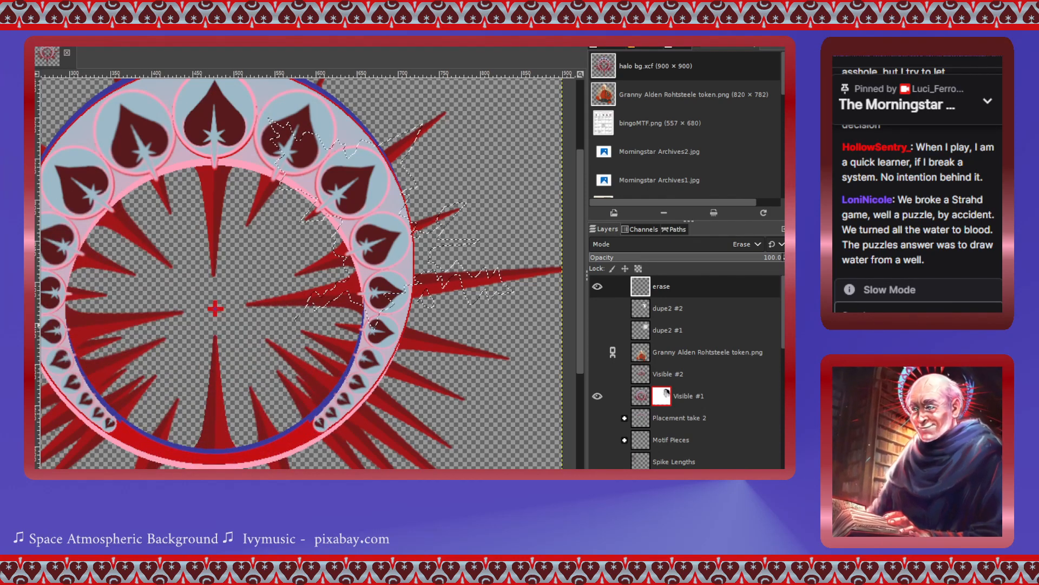
- Try speckled erasing strokes over the right side of the halo and its spikes within the extended selection
{"action": "left_click", "coordinate": [437, 187]}
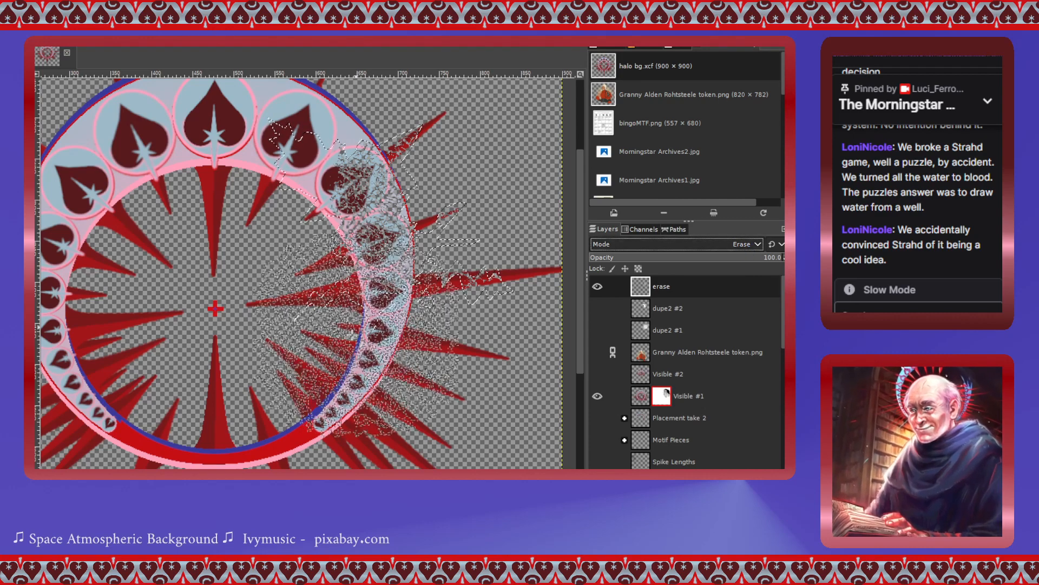
{"action": "left_click", "coordinate": [338, 332]}
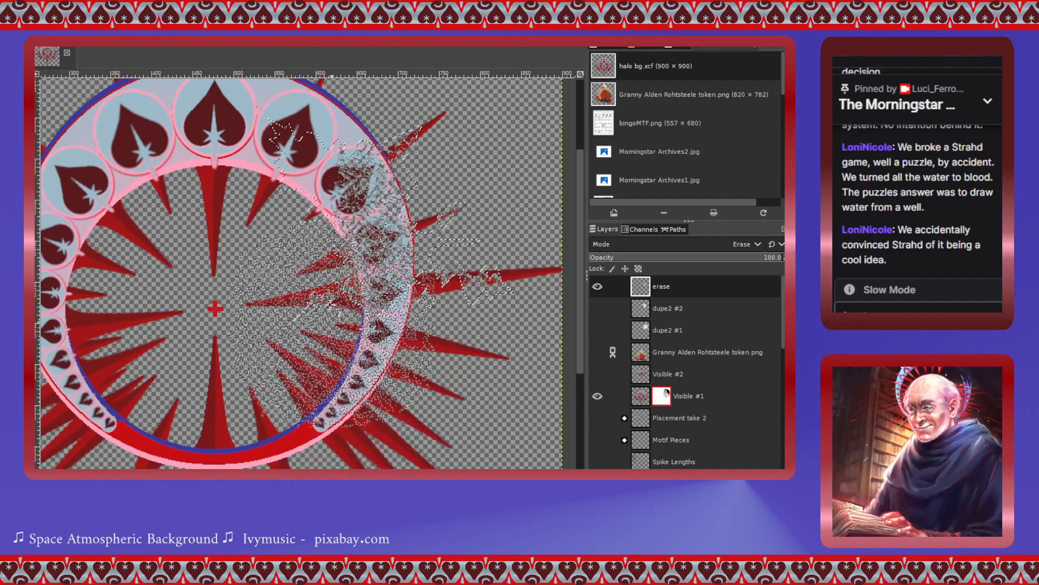
{"action": "left_click", "coordinate": [344, 179]}
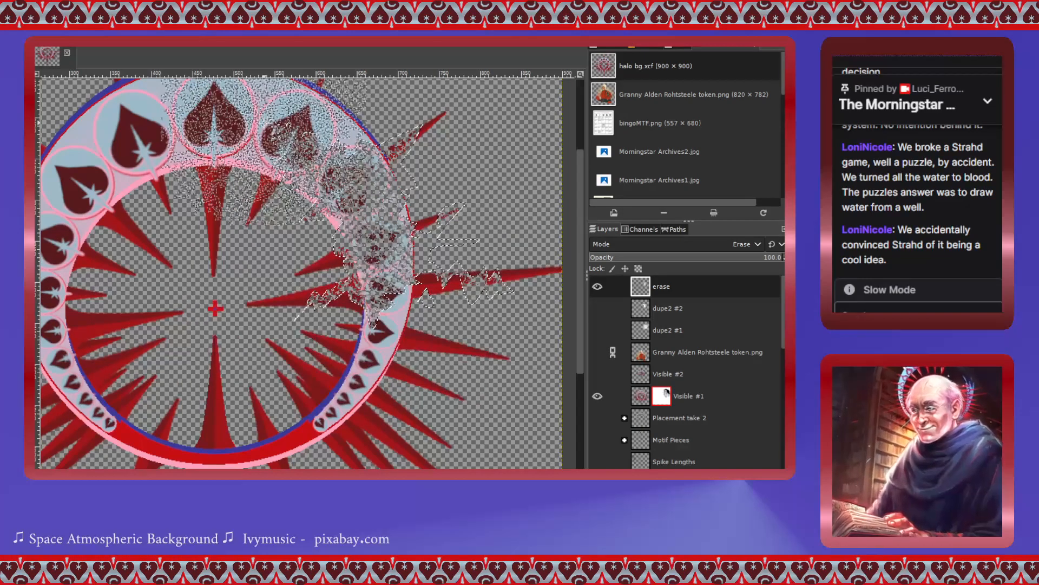
- Try scattered erasing strokes over the second and third motifs on the halo's upper-right curve, and undo them
{"action": "scroll", "coordinate": [242, 398], "scroll_direction": "down", "scroll_amount": 2}
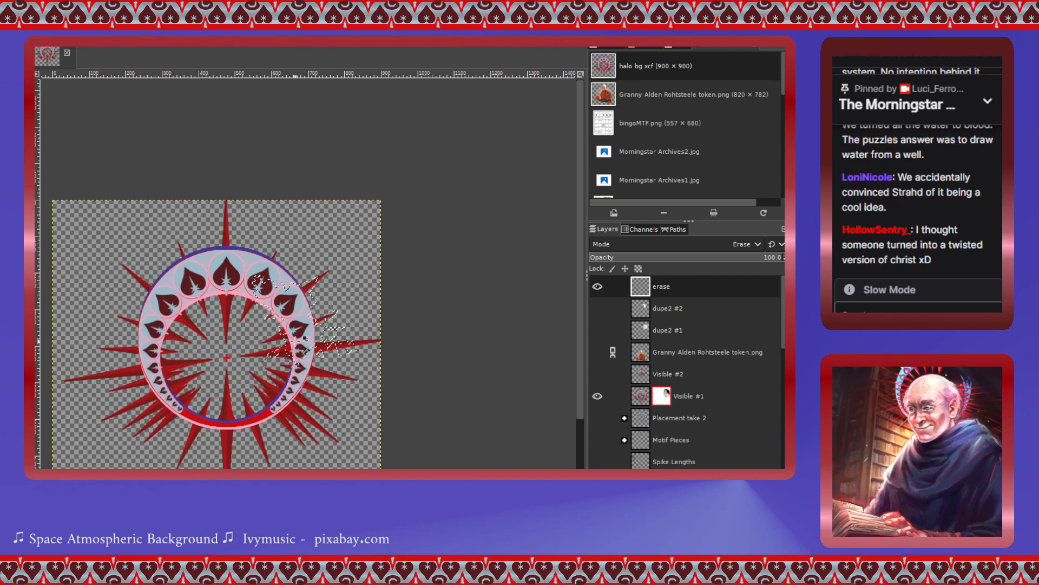
{"action": "scroll", "coordinate": [296, 340], "scroll_direction": "up", "scroll_amount": 2}
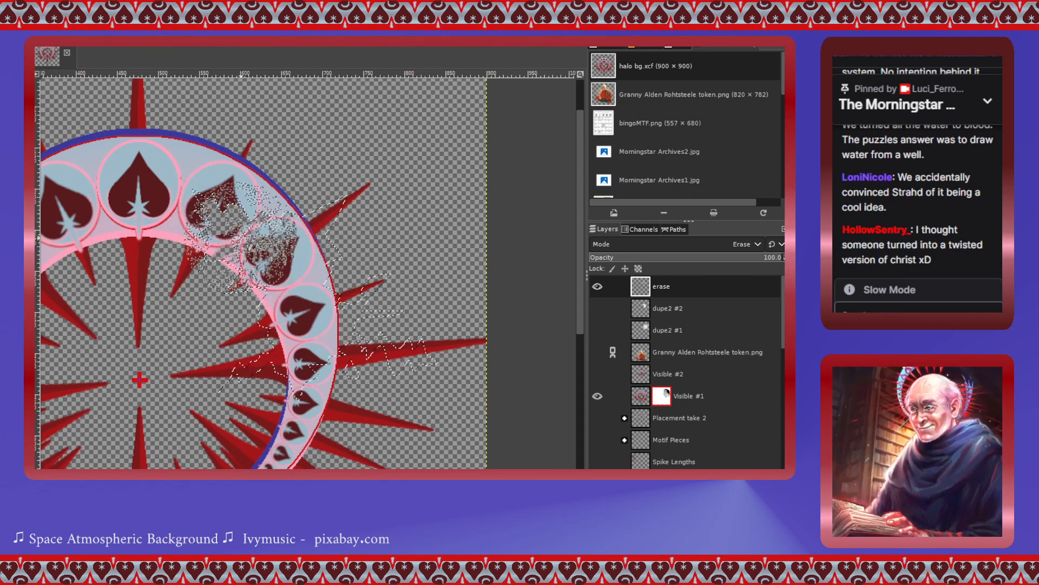
{"action": "left_click", "coordinate": [298, 339]}
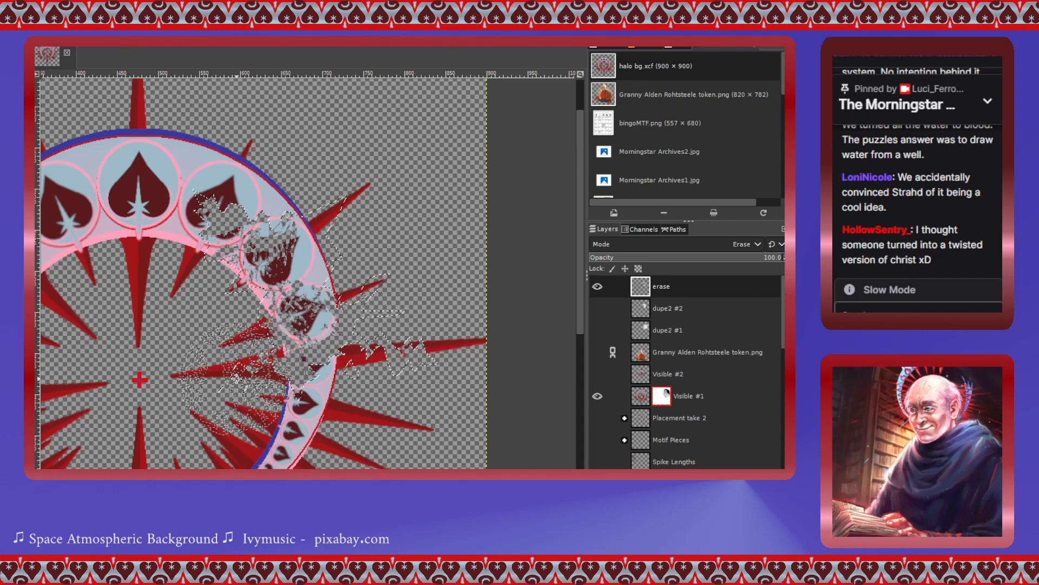
{"action": "key", "text": "ctrl+z"}
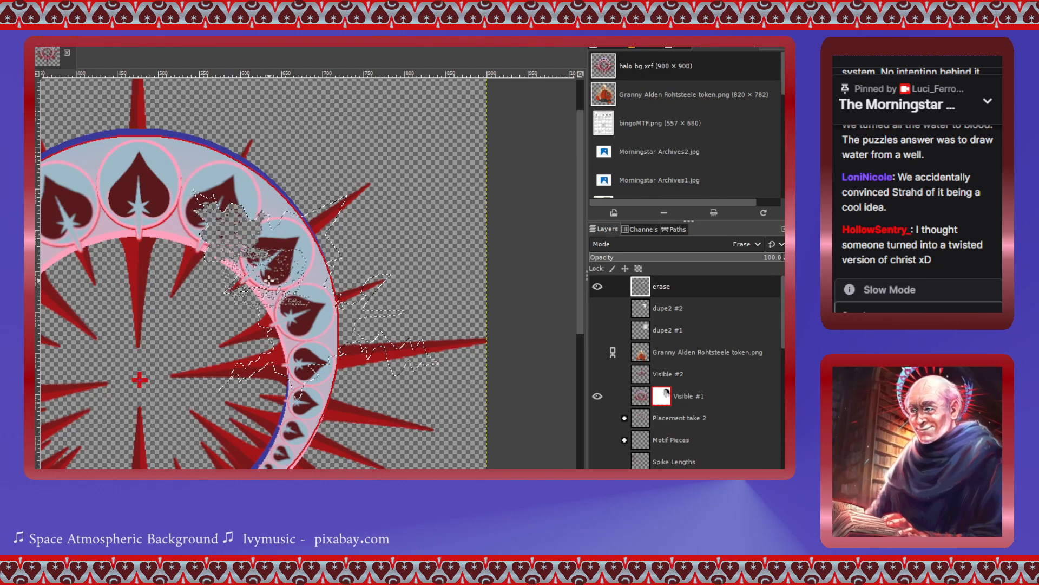
{"action": "left_click", "coordinate": [270, 281]}
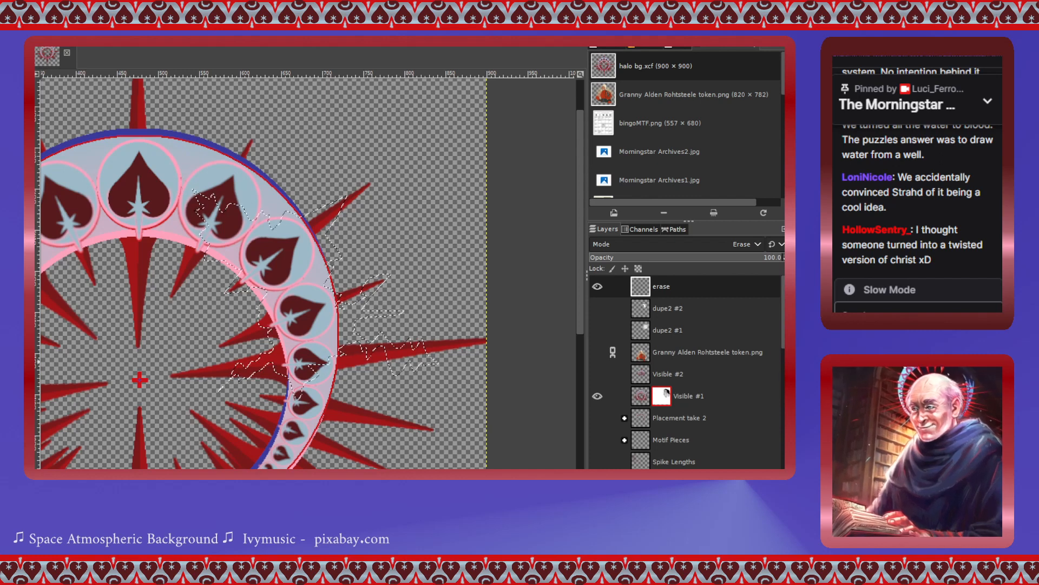
{"action": "left_click", "coordinate": [265, 281]}
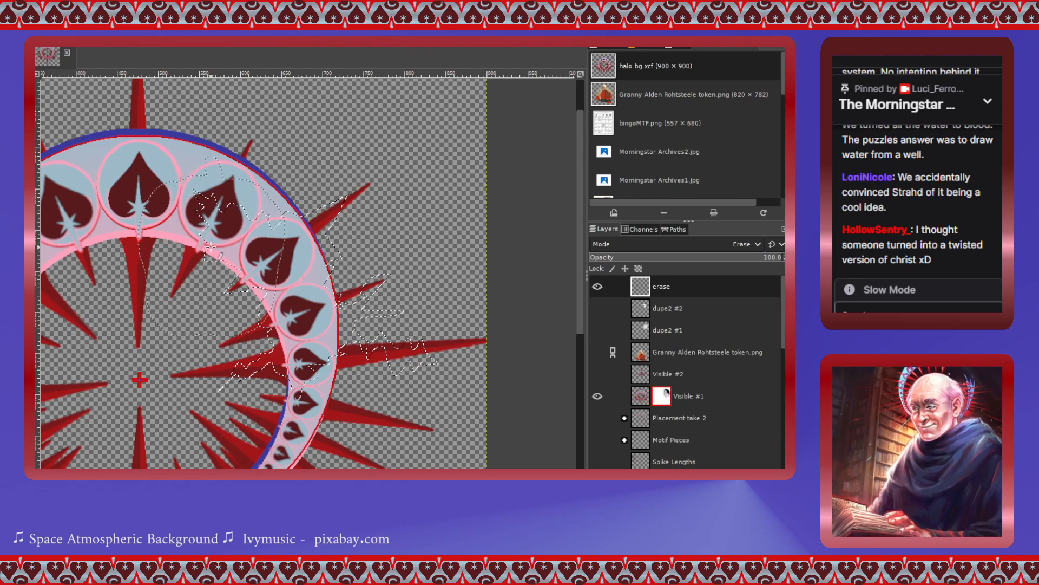
{"action": "left_click_drag", "start_coordinate": [271, 244], "coordinate": [314, 331]}
{"action": "key", "text": "ctrl+z"}
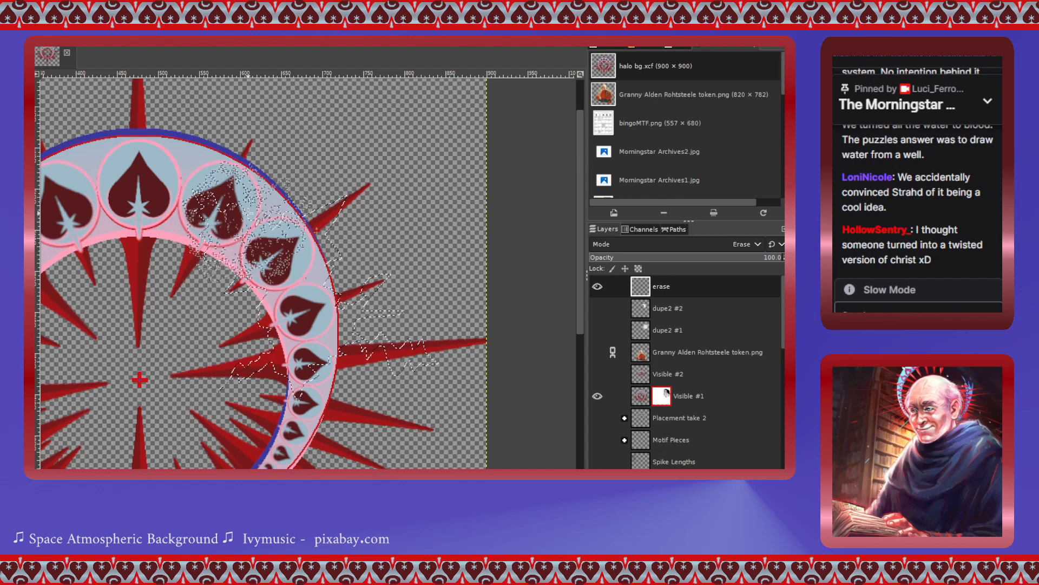
- Try heavier and coarser speckled erasing across the ring down towards the long right-hand spike, and undo each attempt
{"action": "mouse_move", "coordinate": [261, 251]}
{"action": "left_mouse_down"}
{"action": "mouse_move", "coordinate": [296, 361]}
{"action": "mouse_move", "coordinate": [295, 340]}
{"action": "mouse_move", "coordinate": [390, 409]}
{"action": "mouse_move", "coordinate": [401, 329]}
{"action": "left_mouse_up"}
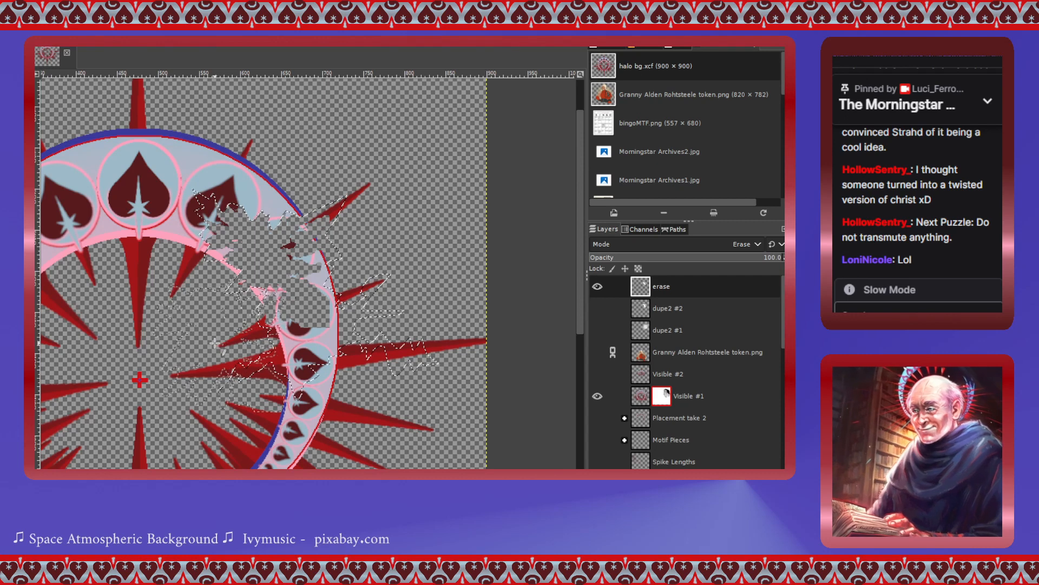
{"action": "key", "text": "ctrl+z"}
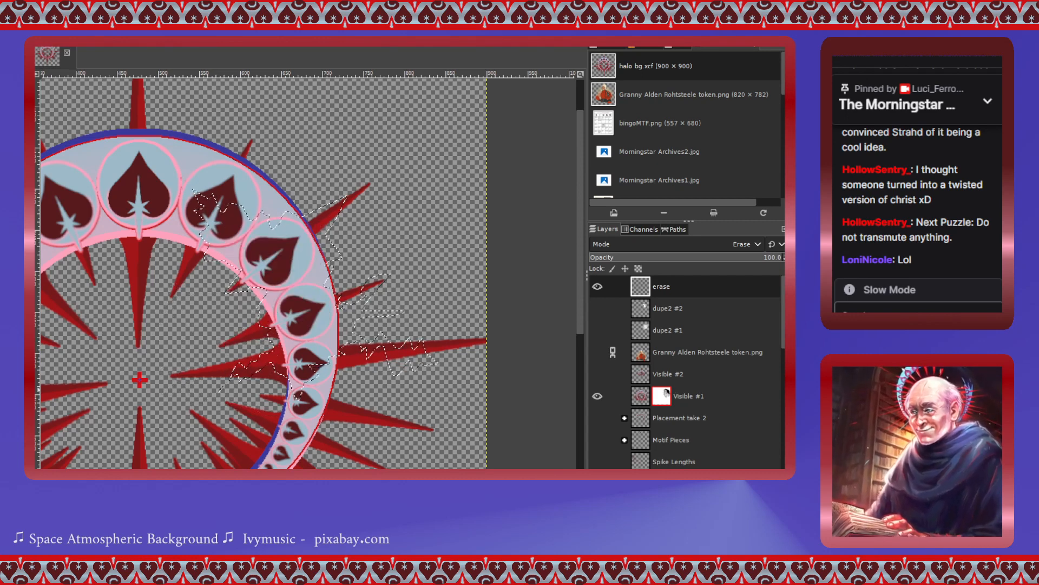
{"action": "left_click", "coordinate": [315, 290]}
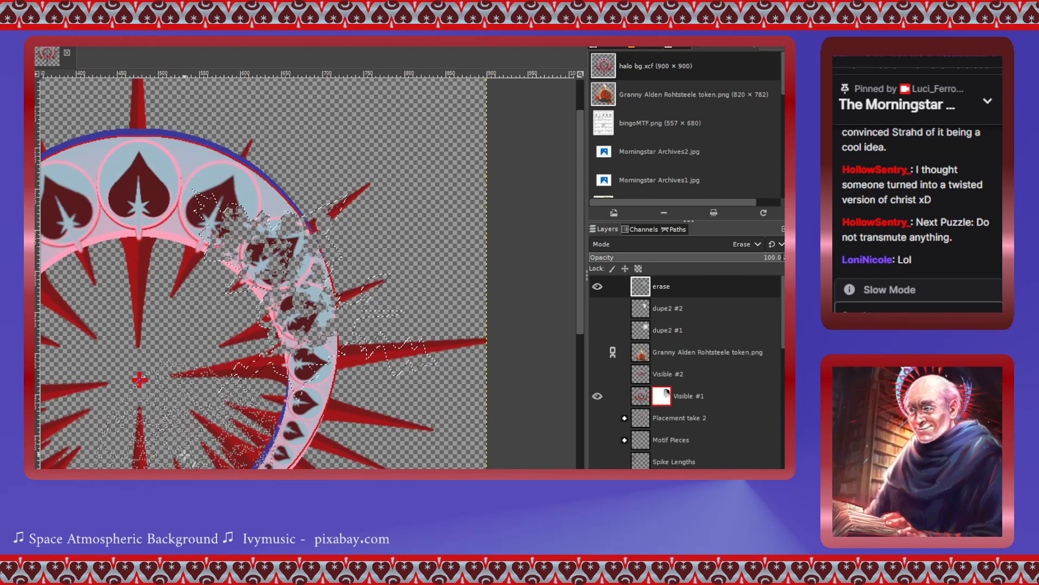
{"action": "left_click", "coordinate": [347, 370]}
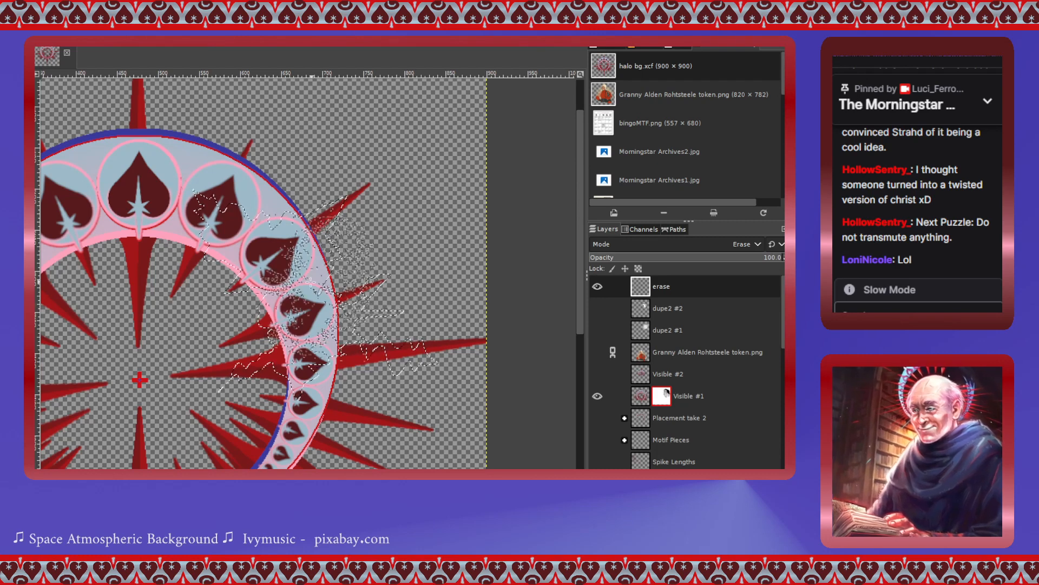
{"action": "left_click", "coordinate": [293, 278]}
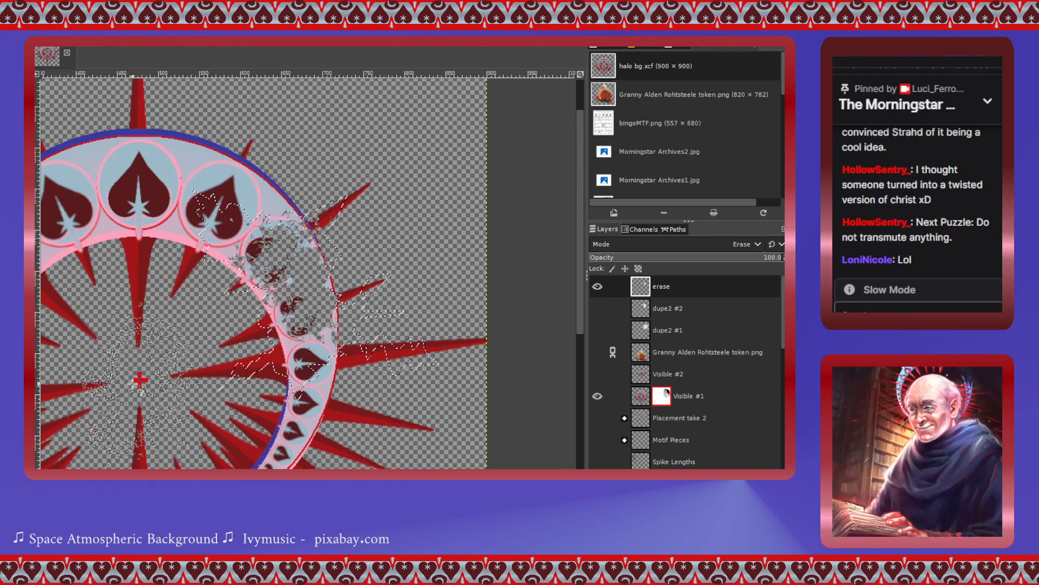
{"action": "key", "text": "ctrl+z"}
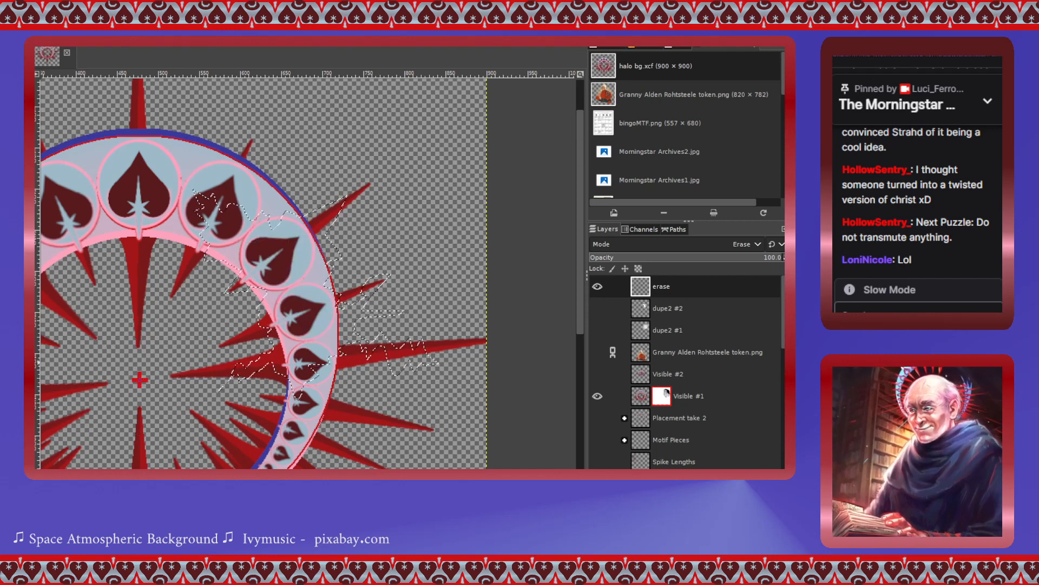
{"action": "left_click", "coordinate": [284, 264]}
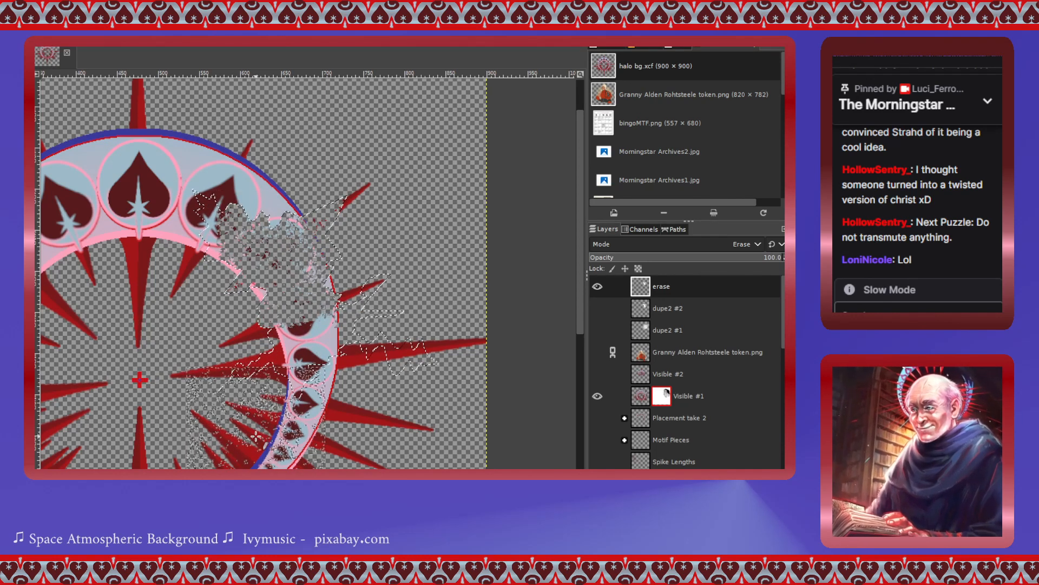
{"action": "left_click", "coordinate": [345, 354]}
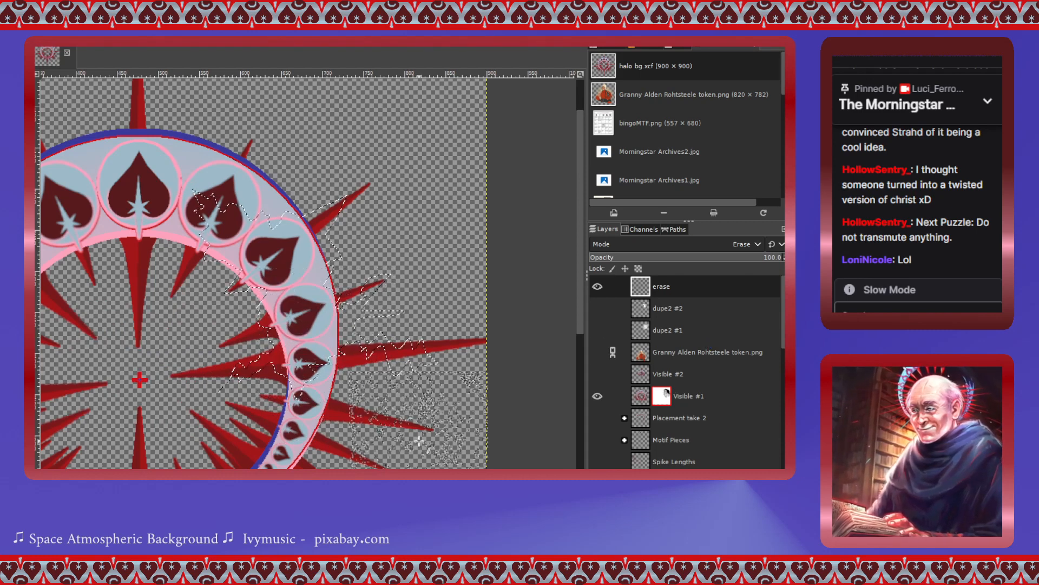
- Try enlarging and shifting the halo artwork inside the selection on the Visible #1 layer, and undo the distortion
{"action": "left_click", "coordinate": [641, 398]}
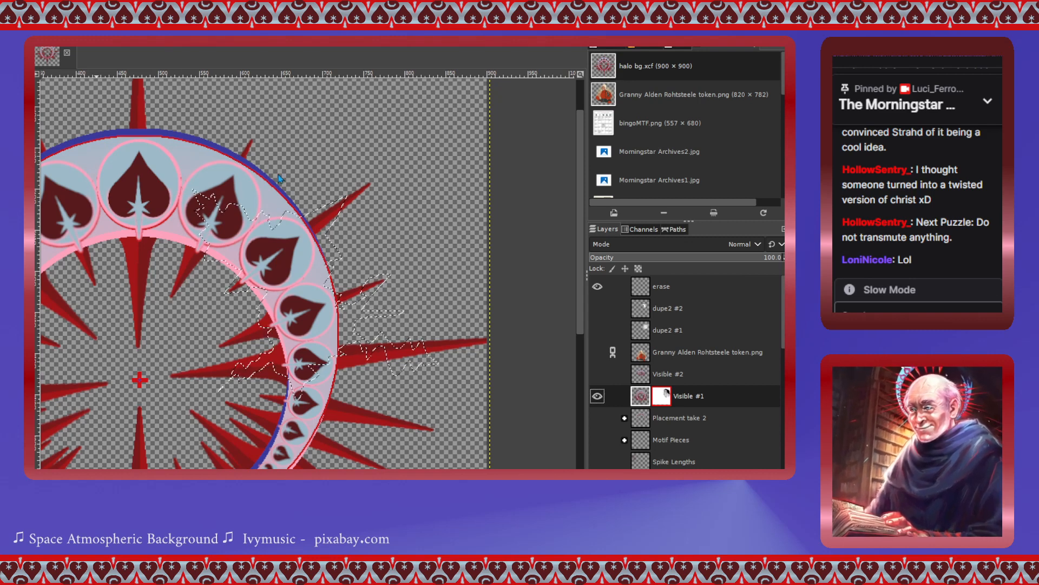
{"action": "left_click", "coordinate": [276, 257]}
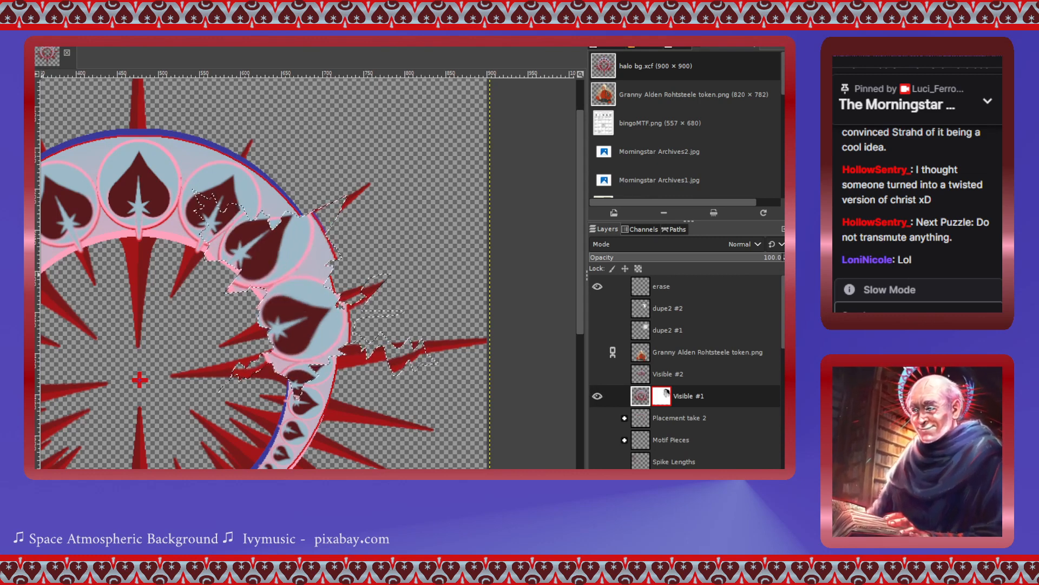
{"action": "key", "text": "ctrl+z"}
{"action": "key", "text": "ctrl+z"}
{"action": "key", "text": "ctrl+z"}
{"action": "key", "text": "ctrl+z"}
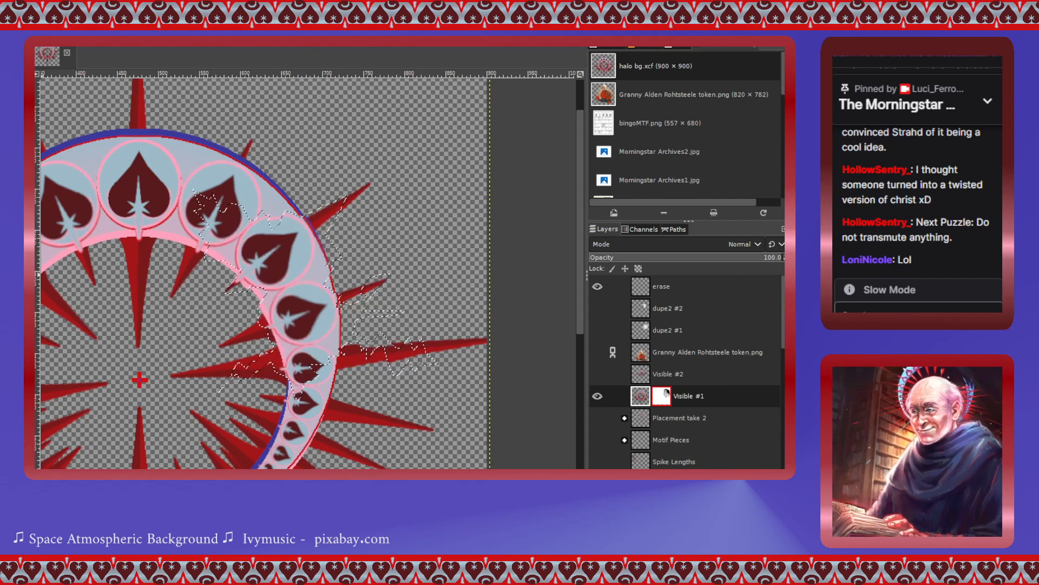
- Compare the Visible #1 layer with and without the distortion by redoing and undoing it, and return to the undistorted halo
{"action": "key", "text": "ctrl+y"}
{"action": "key", "text": "ctrl+y"}
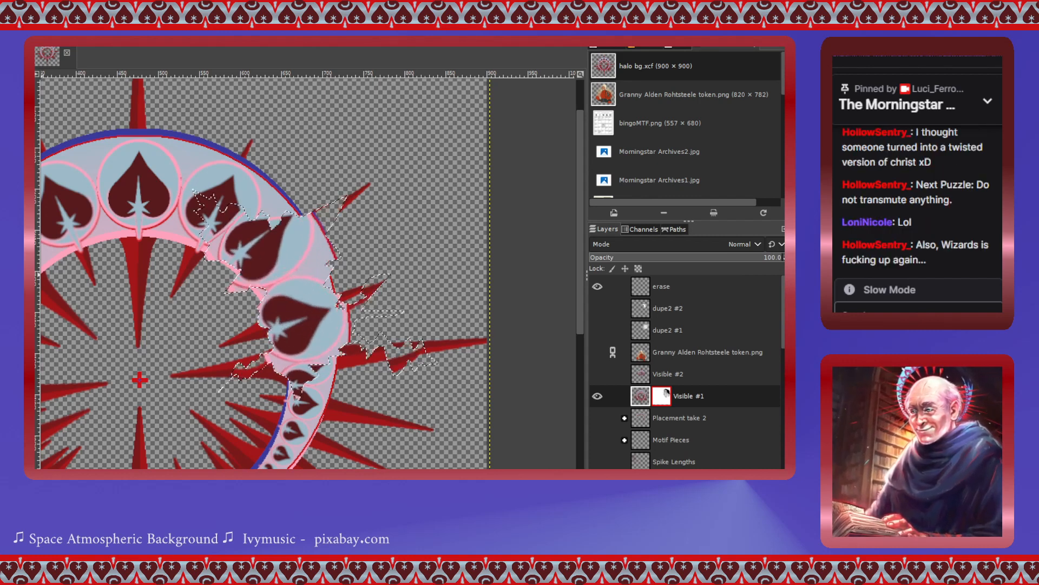
{"action": "key", "text": "ctrl+z"}
{"action": "key", "text": "ctrl+z"}
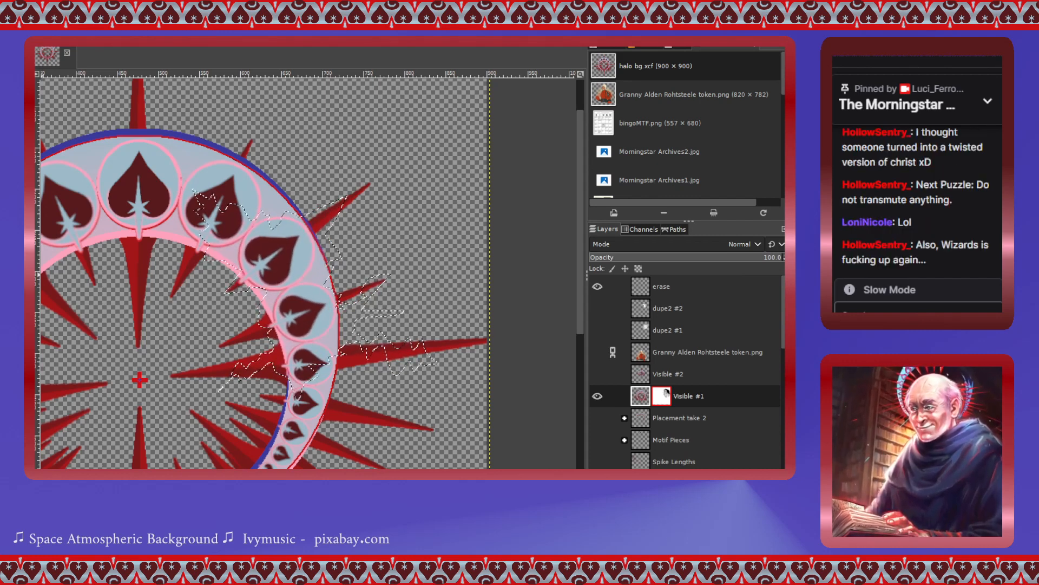
{"action": "key", "text": "ctrl+y"}
{"action": "key", "text": "ctrl+y"}
{"action": "key", "text": "ctrl+y"}
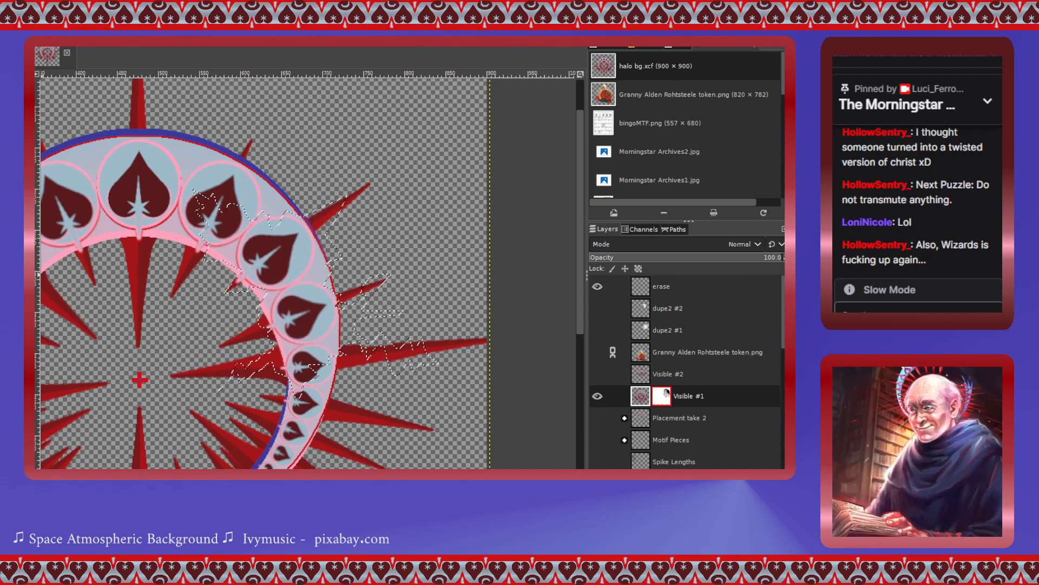
{"action": "key", "text": "ctrl+y"}
{"action": "key", "text": "ctrl+y"}
{"action": "key", "text": "ctrl+y"}
{"action": "key", "text": "ctrl+y"}
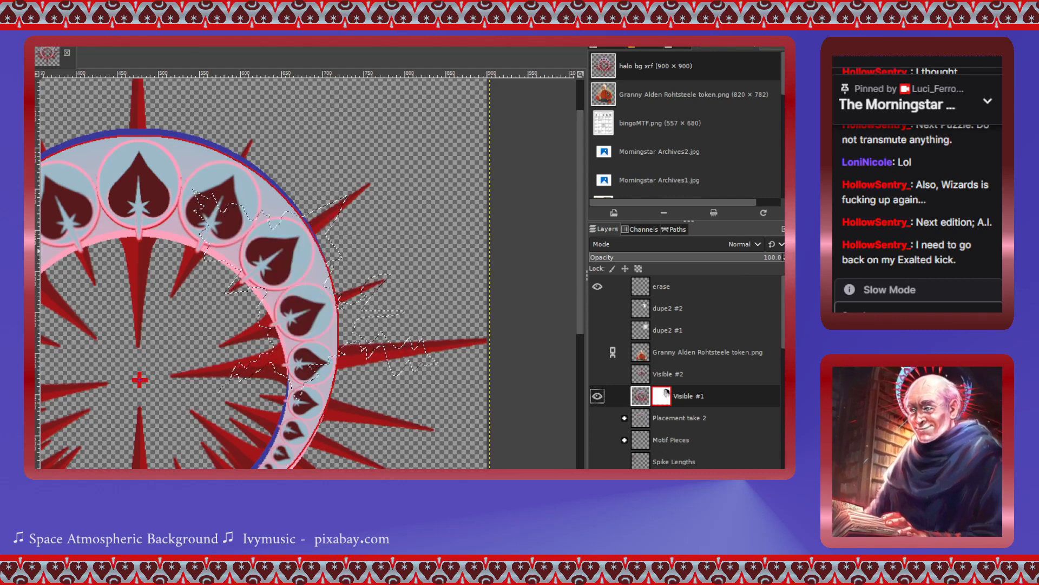
- Try pasting the copied halo section onto the erase layer while it is in Erase mode, and undo the paste
{"action": "left_click", "coordinate": [644, 296]}
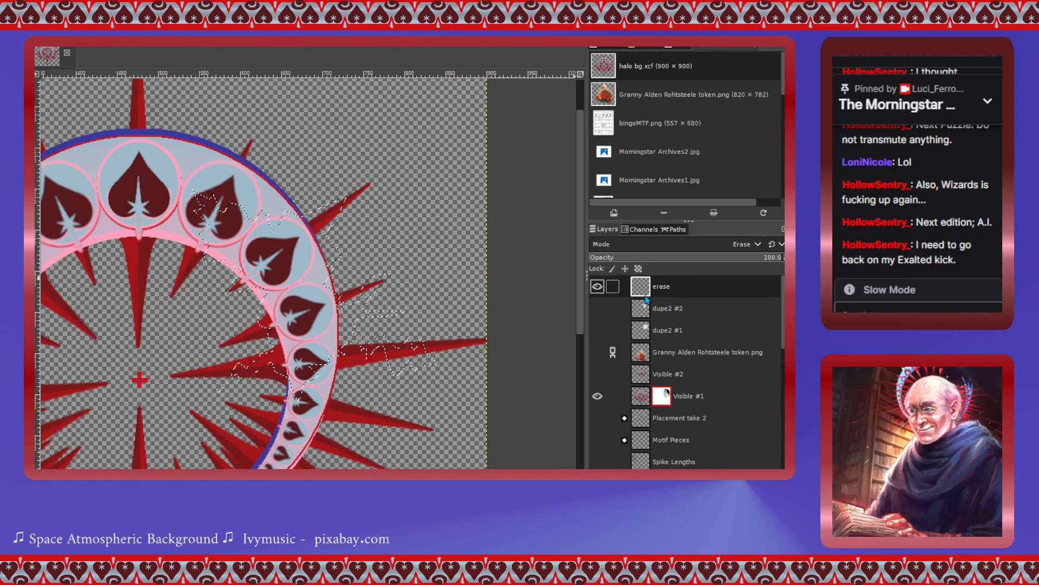
{"action": "key", "text": "ctrl+v"}
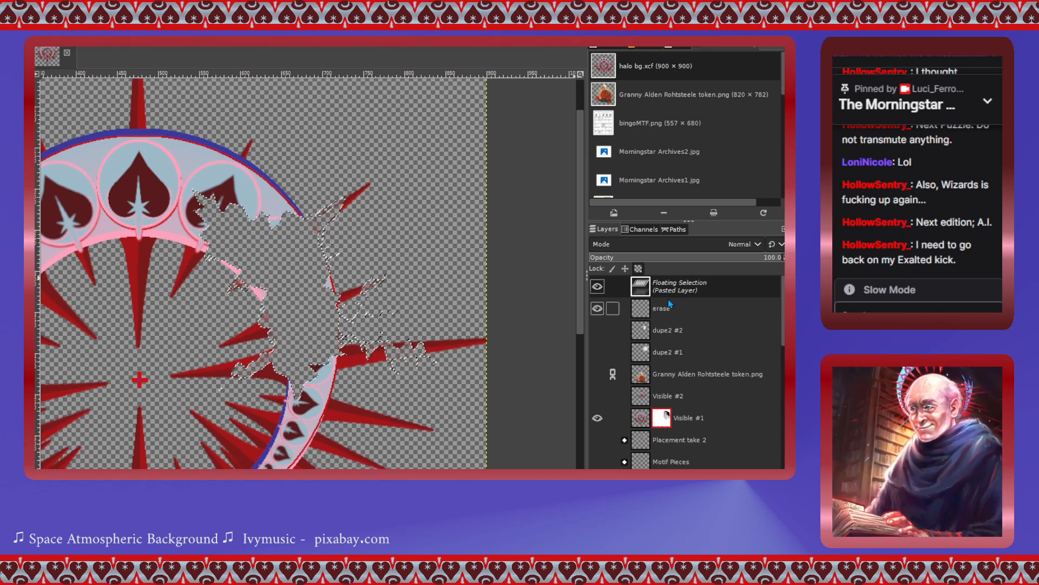
{"action": "key", "text": "ctrl+h"}
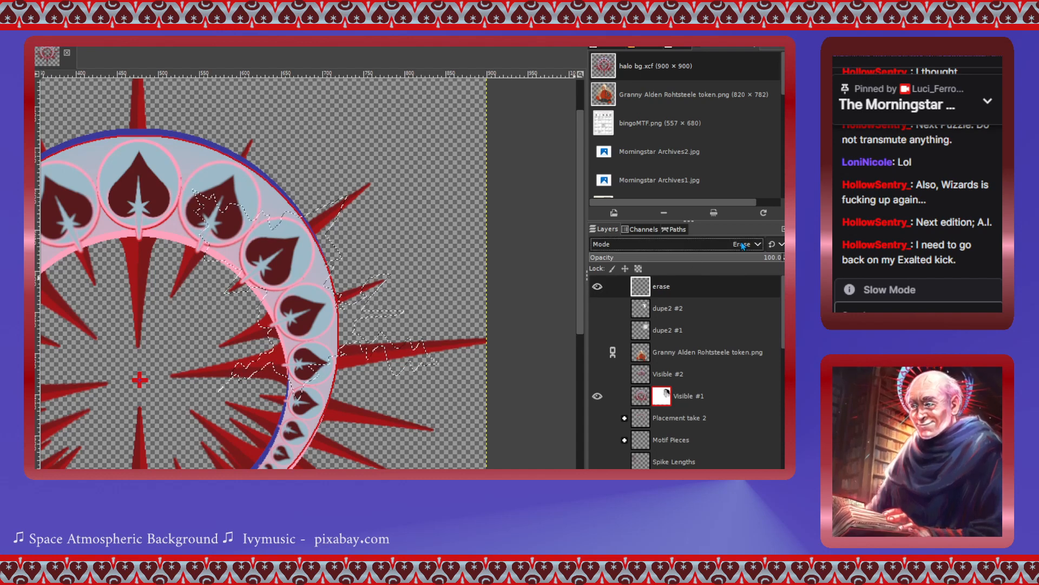
- Set the erase layer to Normal mode, paste the shattered mosaic copy of the halo section, and anchor it to that layer
{"action": "key", "text": "ctrl+z"}
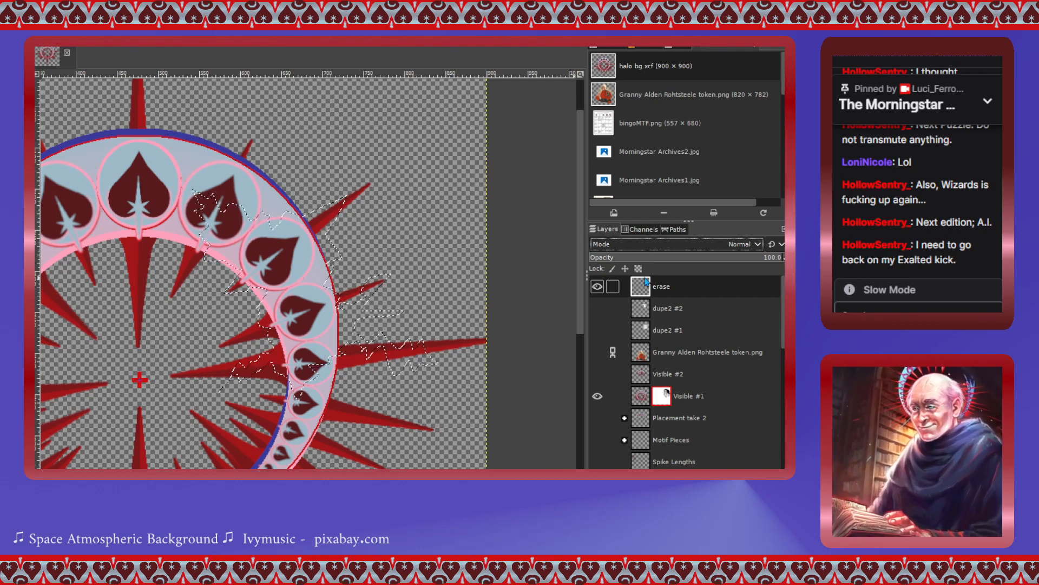
{"action": "key", "text": "ctrl+v"}
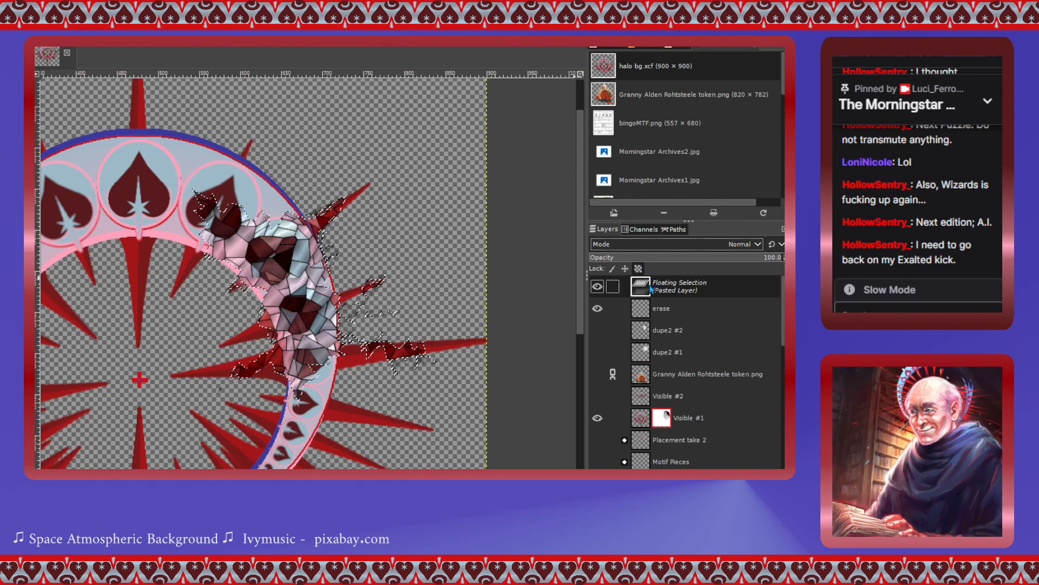
{"action": "key", "text": "ctrl+h"}
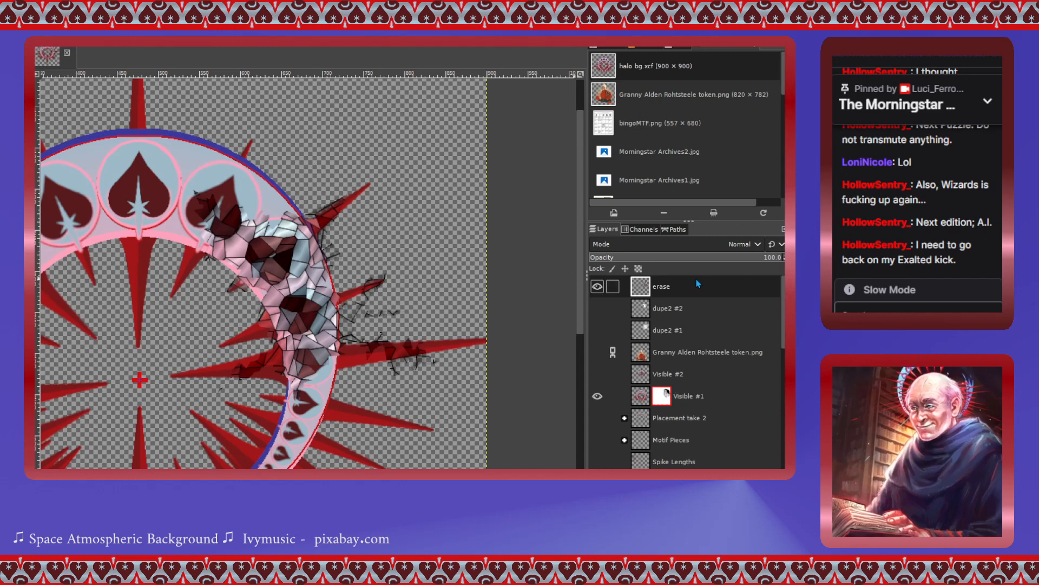
- Try the Dissolve, Merge, Screen and Dodge blend modes on the erase layer
{"action": "left_click", "coordinate": [612, 278]}
{"action": "left_click", "coordinate": [738, 242]}
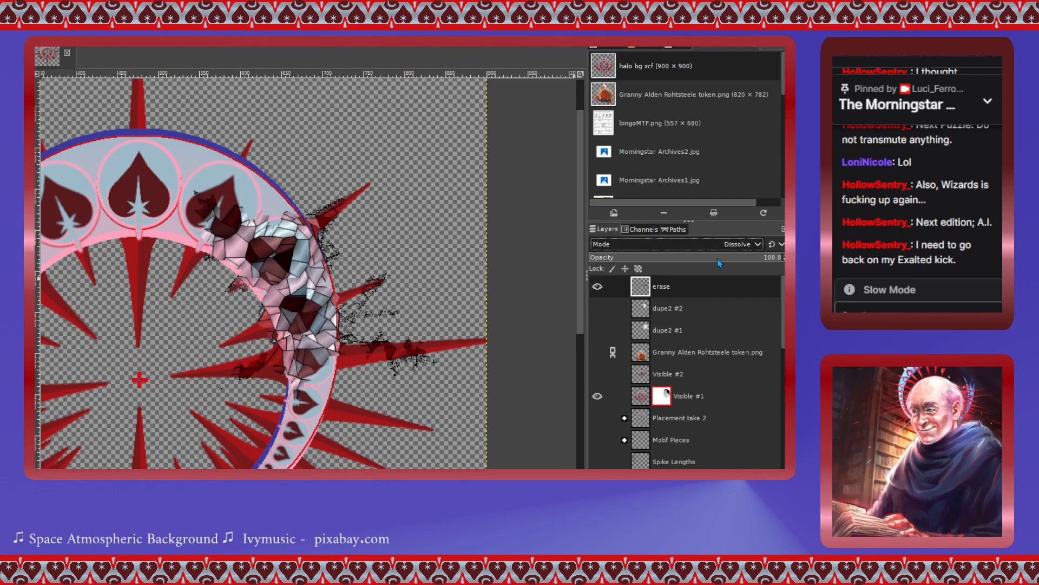
{"action": "left_click", "coordinate": [635, 316]}
{"action": "left_click", "coordinate": [747, 245]}
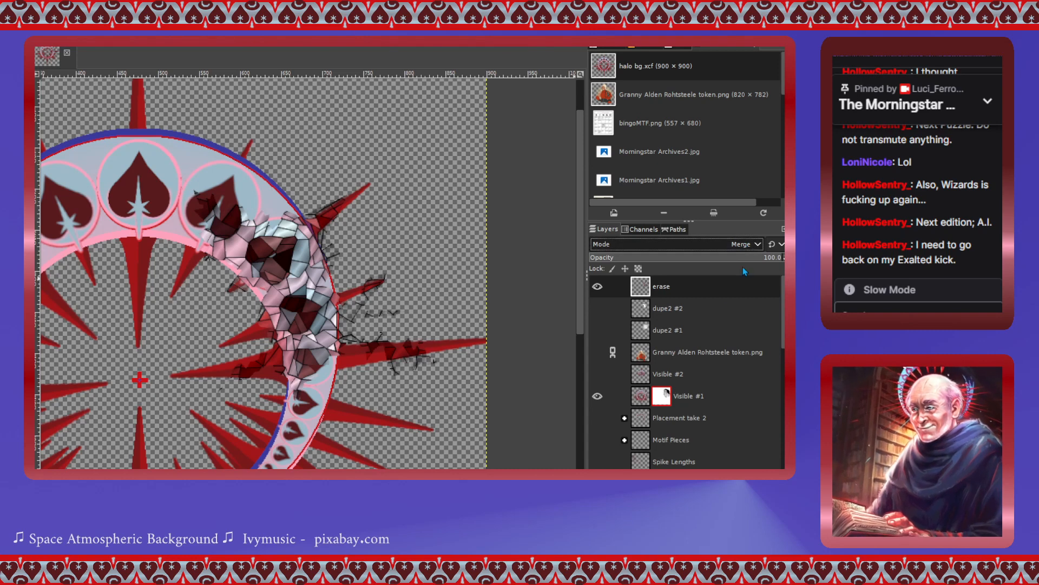
{"action": "left_click", "coordinate": [653, 378]}
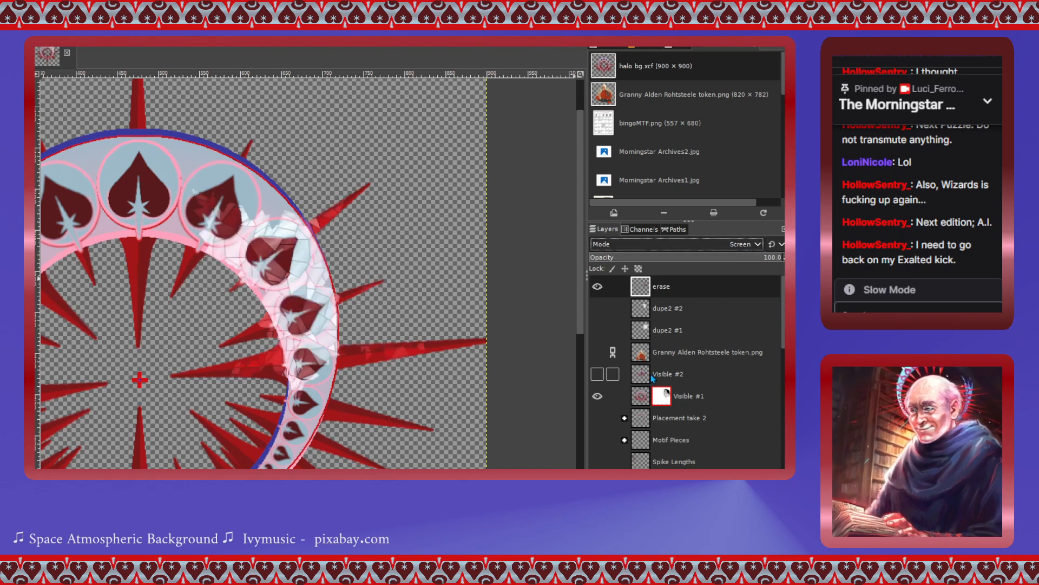
{"action": "left_click", "coordinate": [746, 244]}
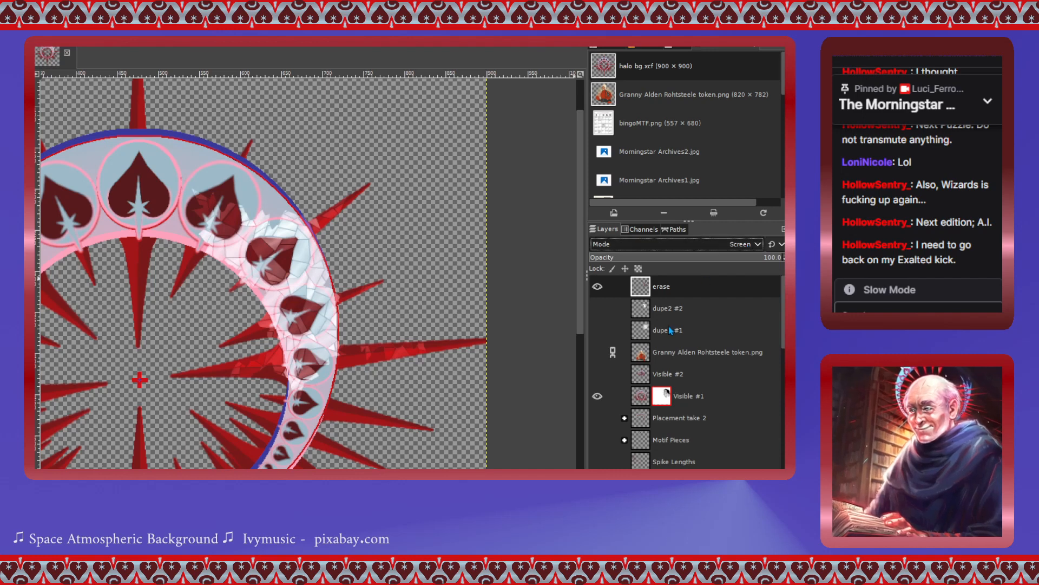
{"action": "left_click", "coordinate": [640, 394]}
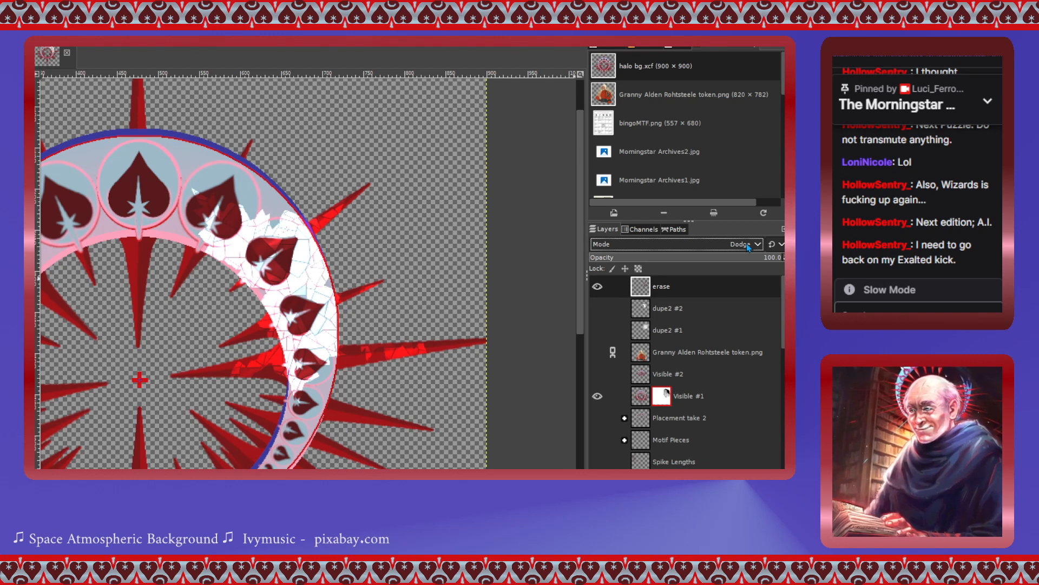
- Try Darken only on the erase layer, and change its blend mode to Luma darken only
{"action": "left_click", "coordinate": [681, 419]}
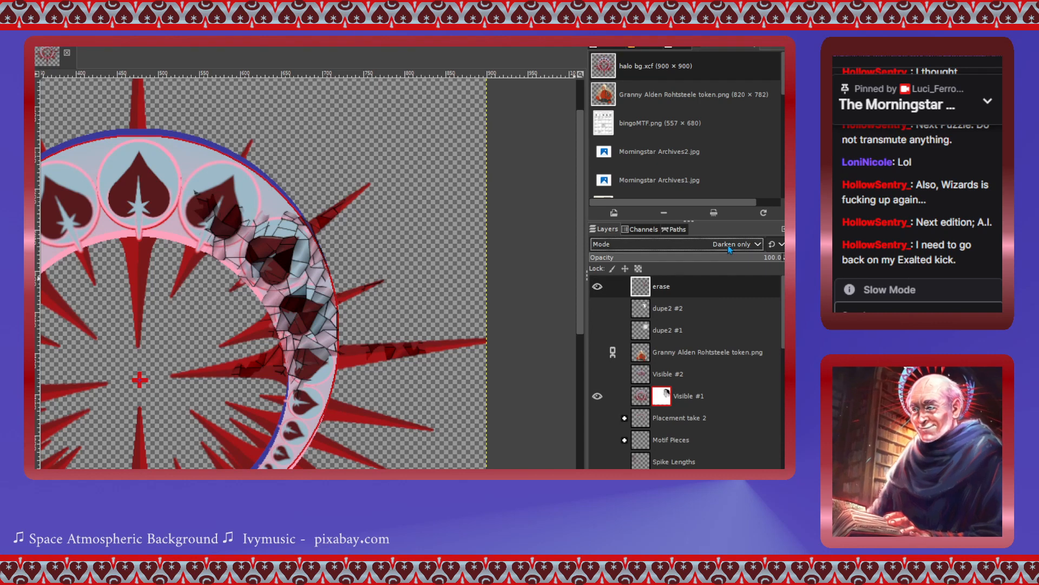
{"action": "left_click", "coordinate": [728, 245]}
{"action": "left_click", "coordinate": [671, 430]}
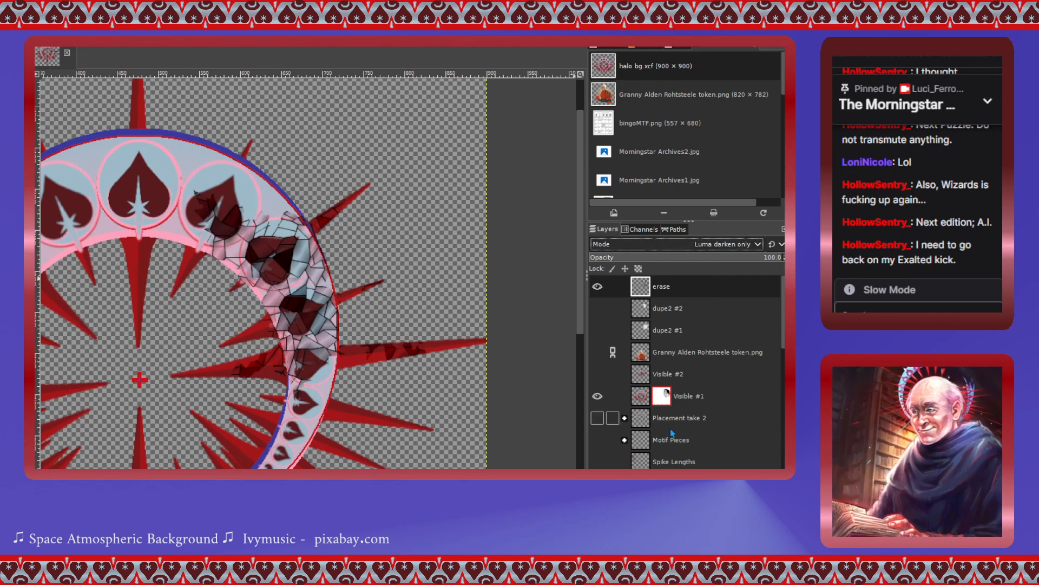
- Try the Multiply, Burn and Linear burn blend modes on the erase layer, and set the layer to Dodge
{"action": "left_click", "coordinate": [721, 249]}
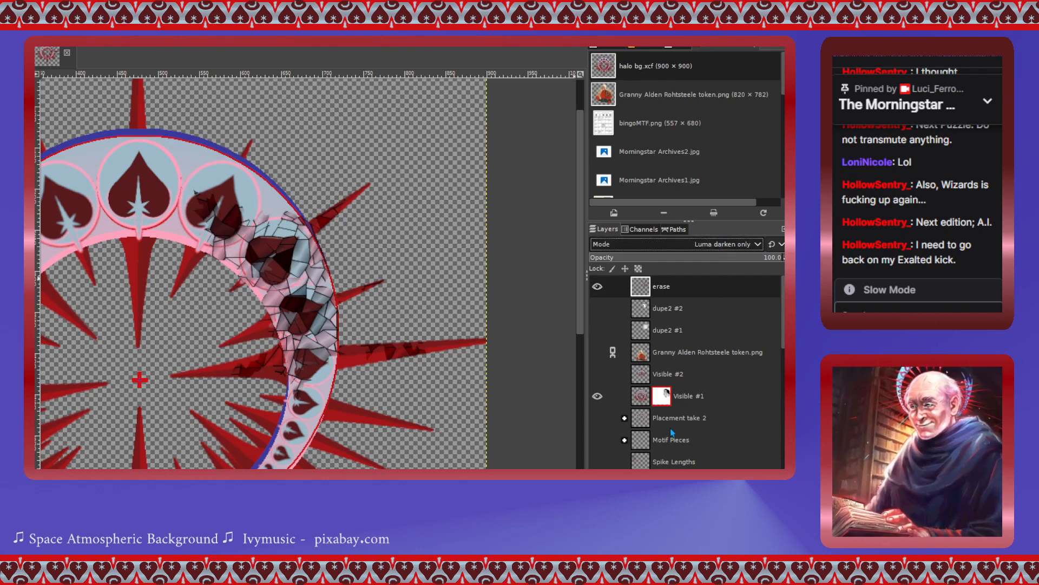
{"action": "left_click", "coordinate": [661, 444]}
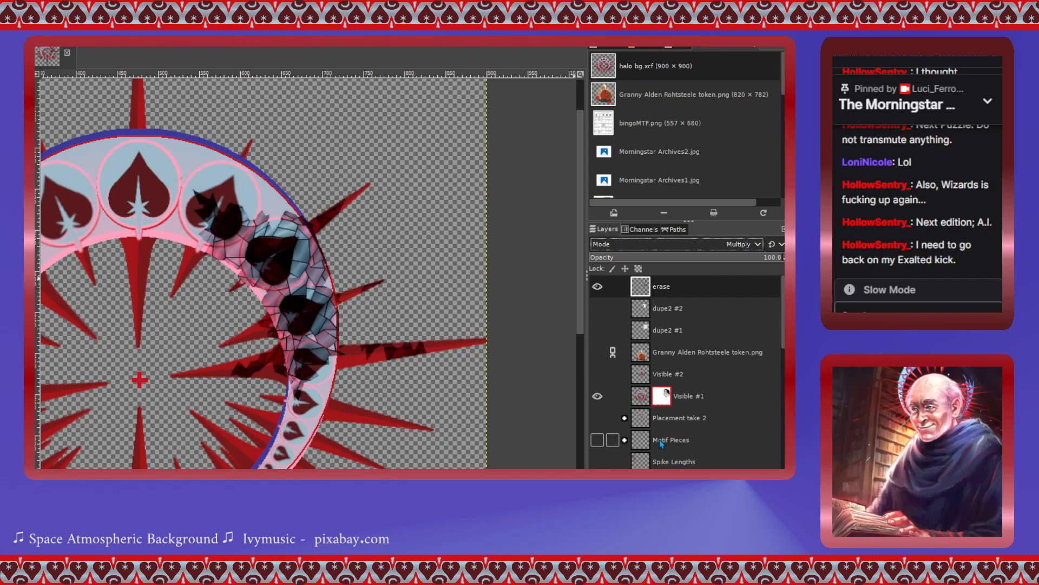
{"action": "left_click", "coordinate": [724, 243]}
{"action": "left_click", "coordinate": [674, 456]}
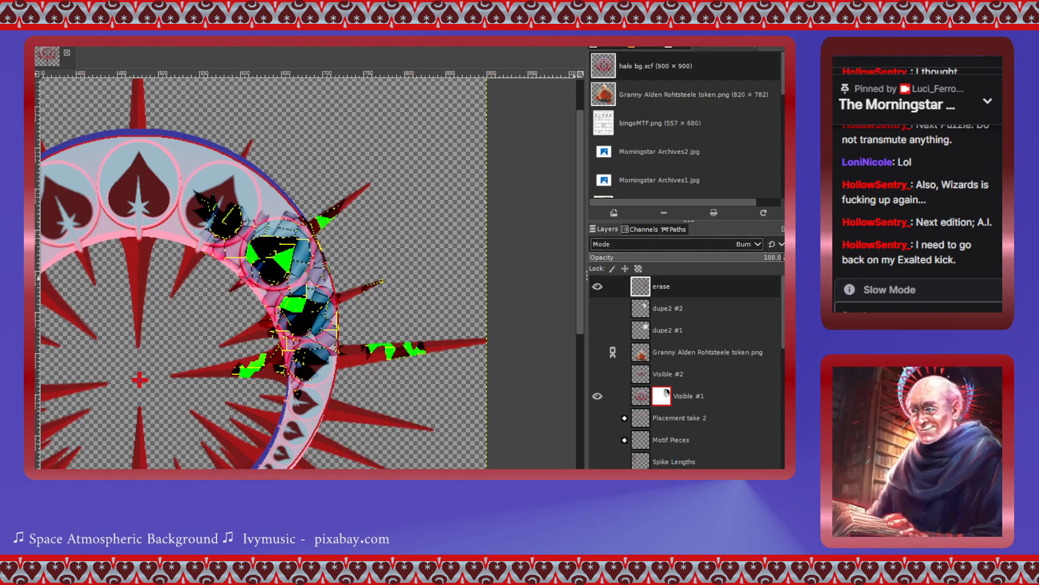
{"action": "scroll", "coordinate": [742, 244], "scroll_direction": "down", "scroll_amount": 1}
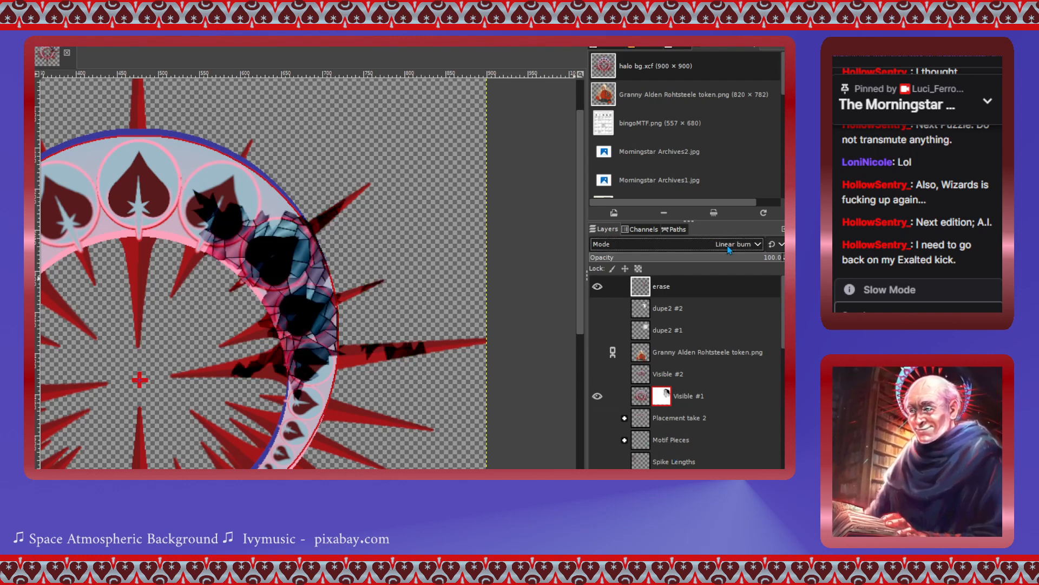
{"action": "left_click", "coordinate": [659, 386]}
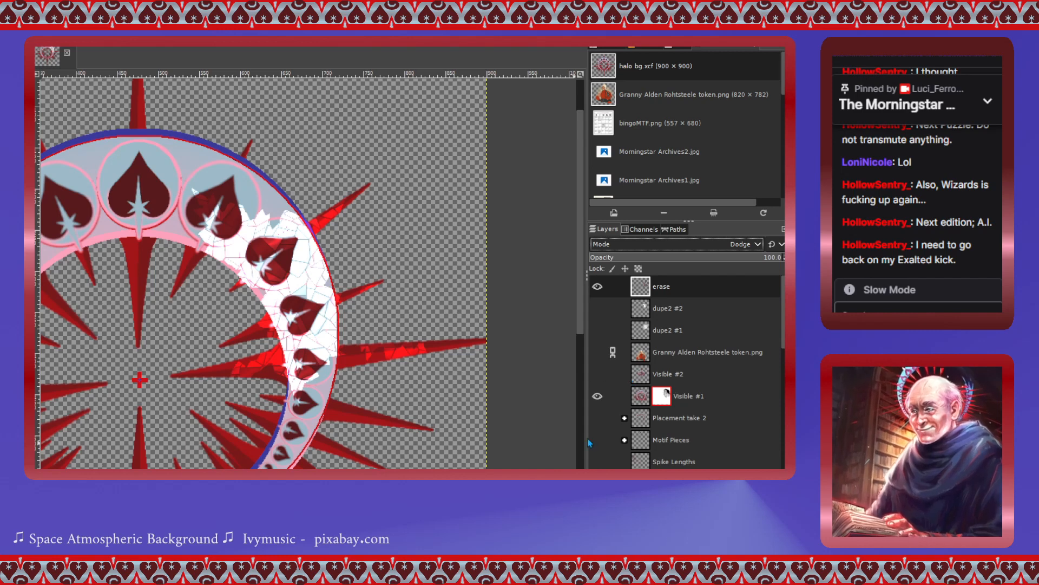
{"action": "left_click", "coordinate": [611, 353]}
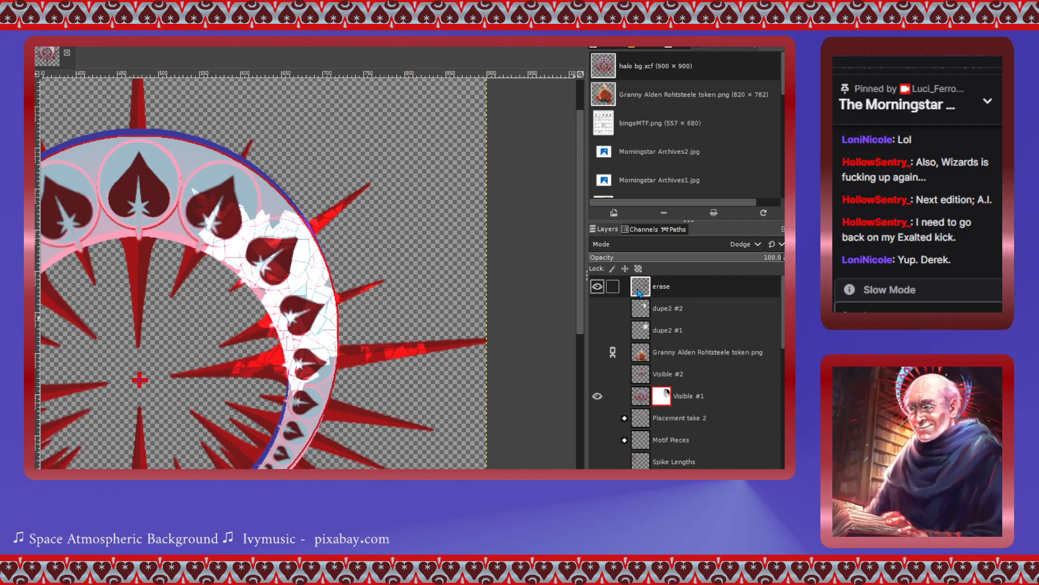
- Remove the old layer mask from Visible #1 and give the layer a new all-white mask
{"action": "left_click", "coordinate": [640, 400]}
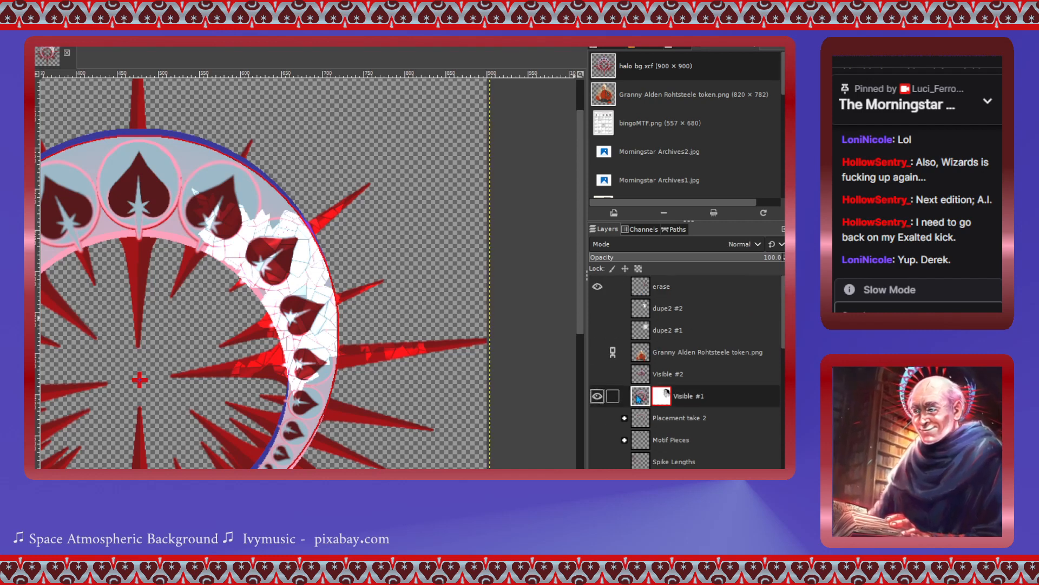
{"action": "left_click", "coordinate": [663, 397]}
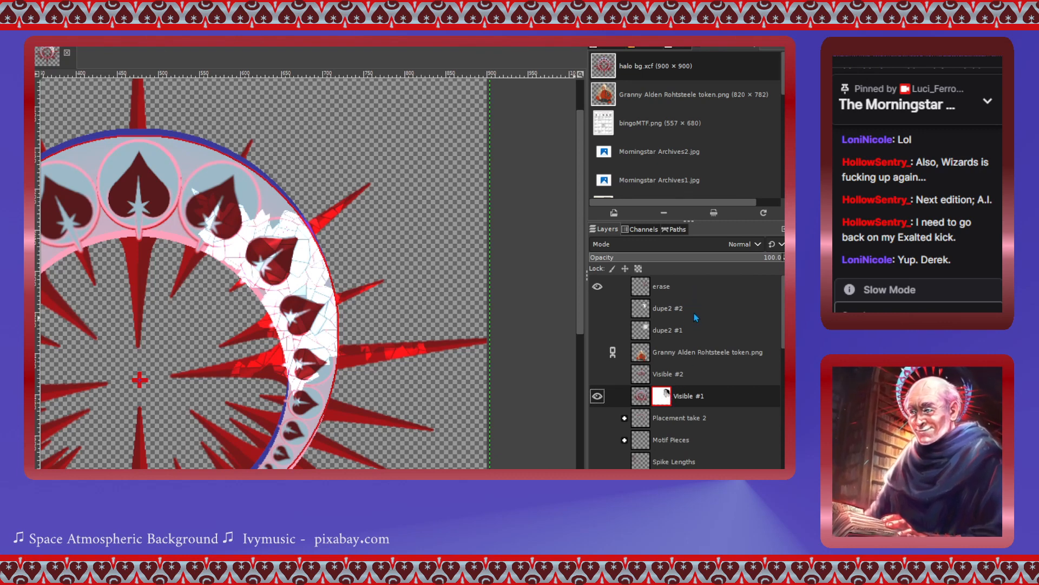
{"action": "left_click", "coordinate": [665, 396], "text": "shift"}
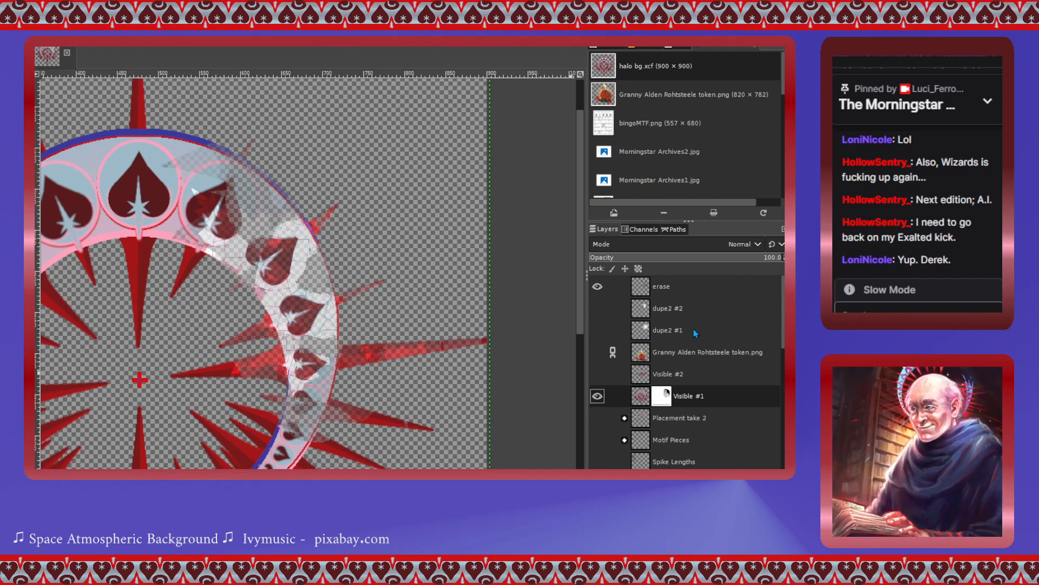
{"action": "key", "text": "ctrl+z"}
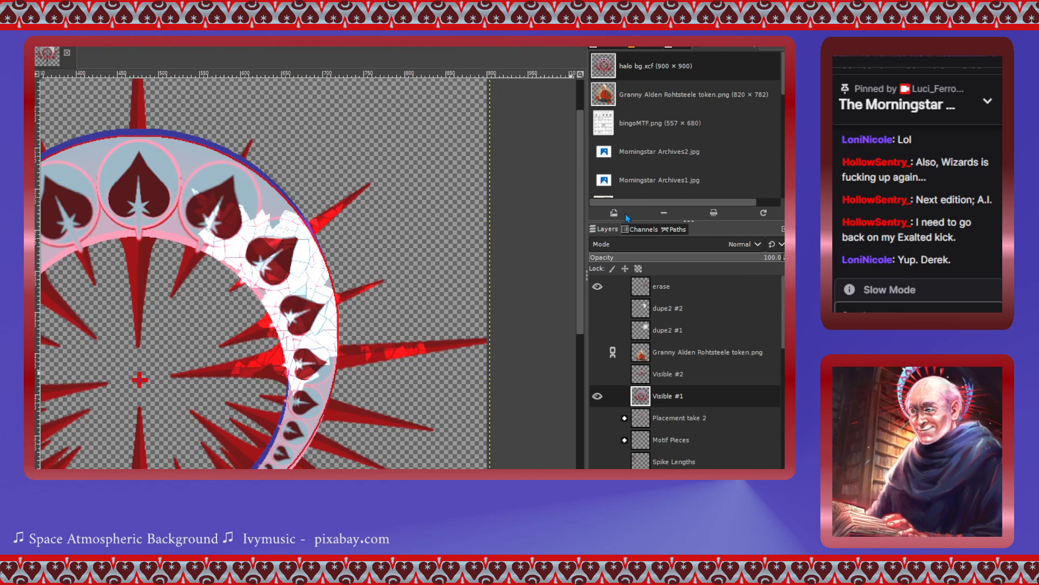
{"action": "left_click", "coordinate": [681, 327]}
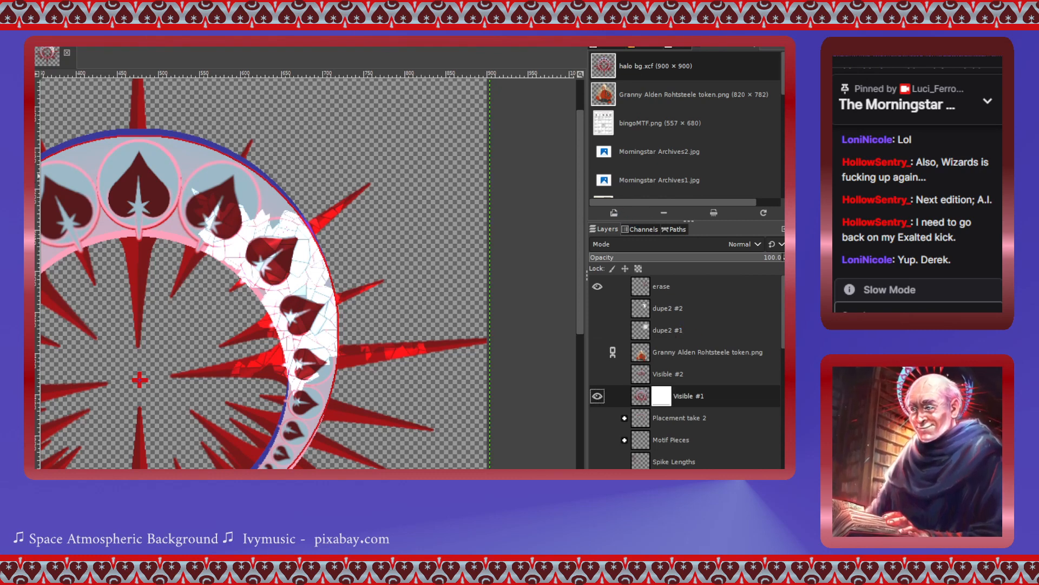
- Try brushing down the shattered halo section on the Visible #1 mask, and undo the stroke
{"action": "mouse_move", "coordinate": [290, 221]}
{"action": "left_mouse_down"}
{"action": "mouse_move", "coordinate": [266, 269]}
{"action": "mouse_move", "coordinate": [311, 263]}
{"action": "mouse_move", "coordinate": [289, 341]}
{"action": "mouse_move", "coordinate": [301, 387]}
{"action": "left_mouse_up"}
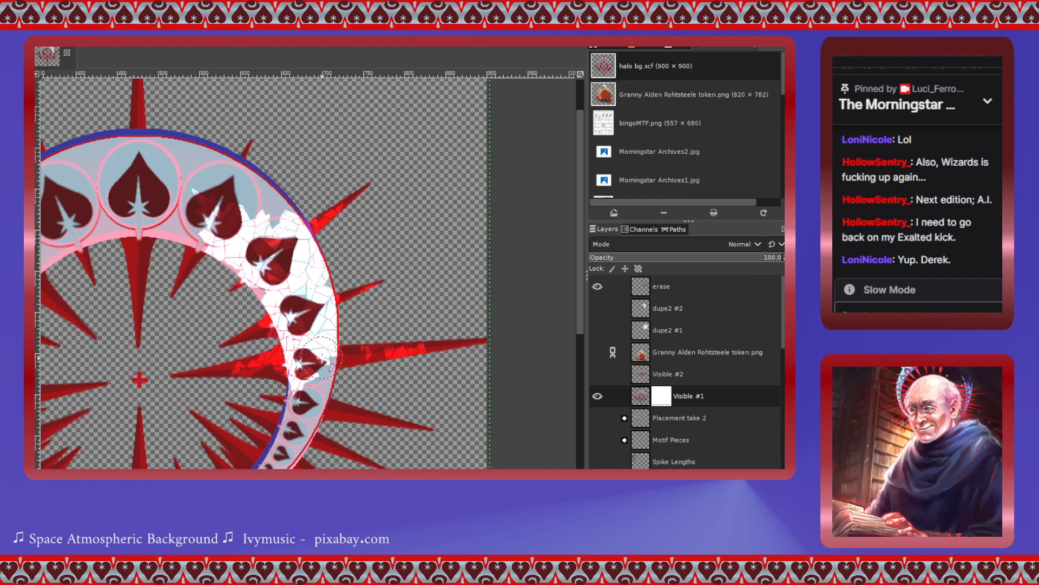
{"action": "left_click_drag", "start_coordinate": [303, 327], "coordinate": [265, 371]}
{"action": "key", "text": "ctrl+z"}
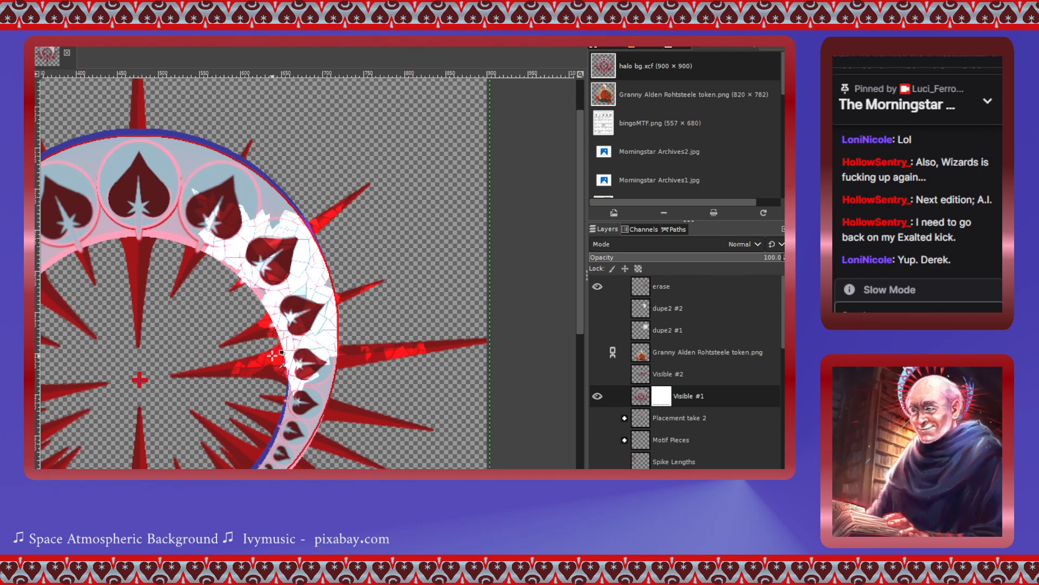
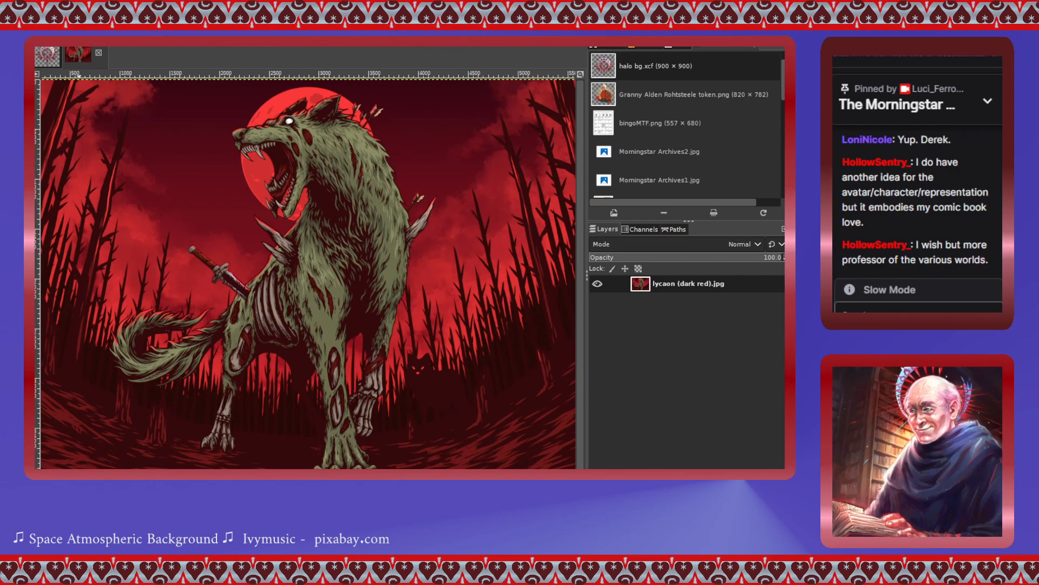
- Look at the lycaon (dark red).jpg image for comparison and return to halo bg.xcf
{"action": "left_click", "coordinate": [47, 55]}
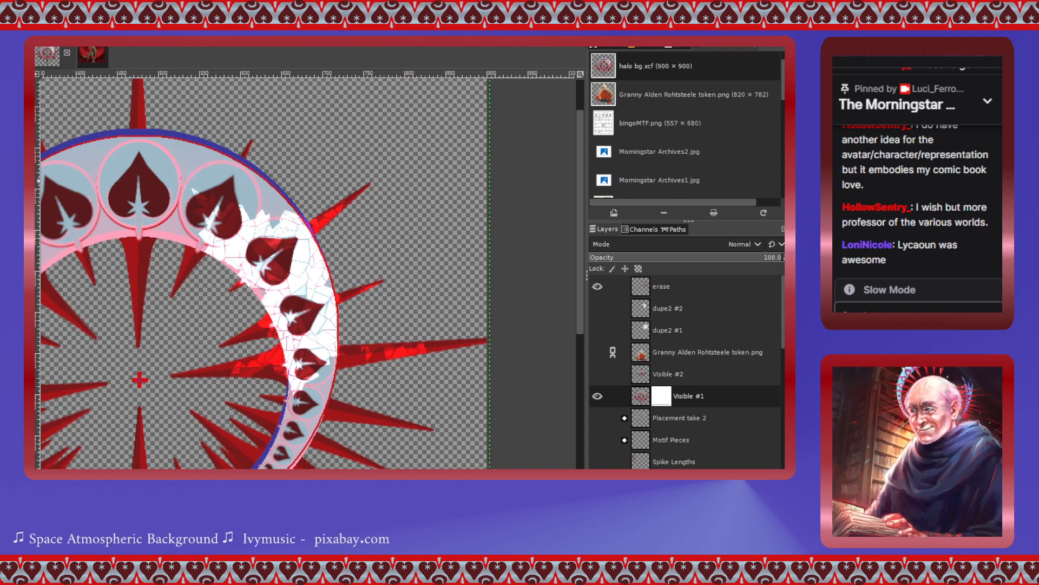
{"action": "left_click", "coordinate": [95, 53]}
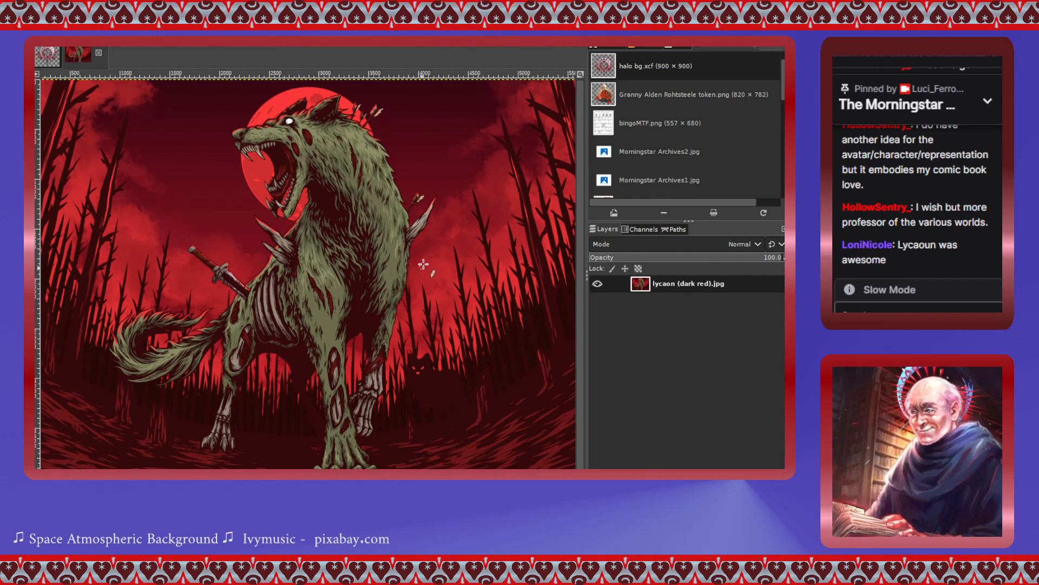
{"action": "left_click", "coordinate": [46, 57]}
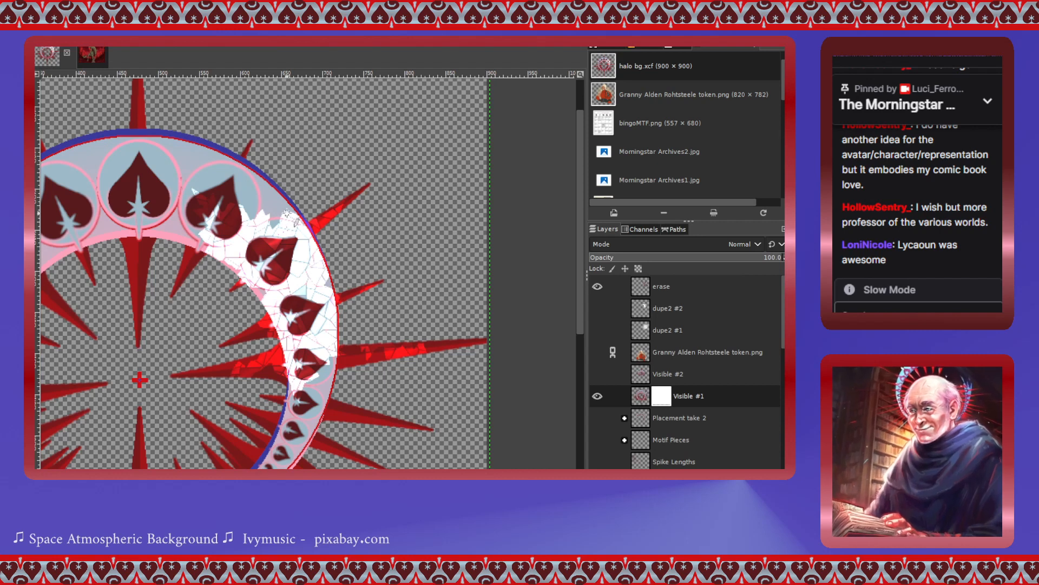
- Try test brush strokes on the Visible #1 mask over the shattered heart motif, and undo them
{"action": "mouse_move", "coordinate": [285, 212]}
{"action": "left_mouse_down"}
{"action": "mouse_move", "coordinate": [296, 220]}
{"action": "mouse_move", "coordinate": [289, 247]}
{"action": "left_mouse_up"}
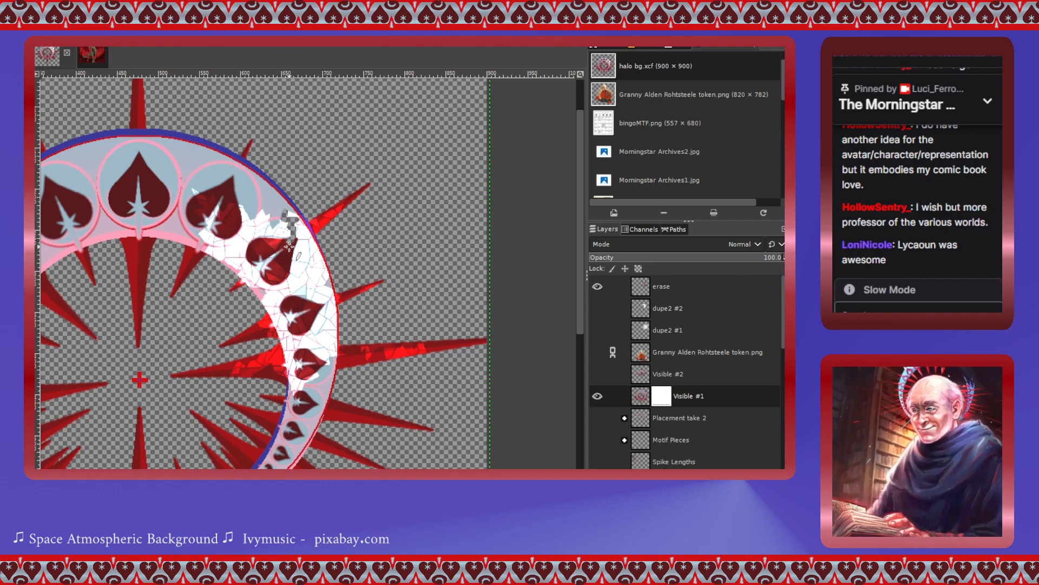
{"action": "key", "text": "ctrl+z"}
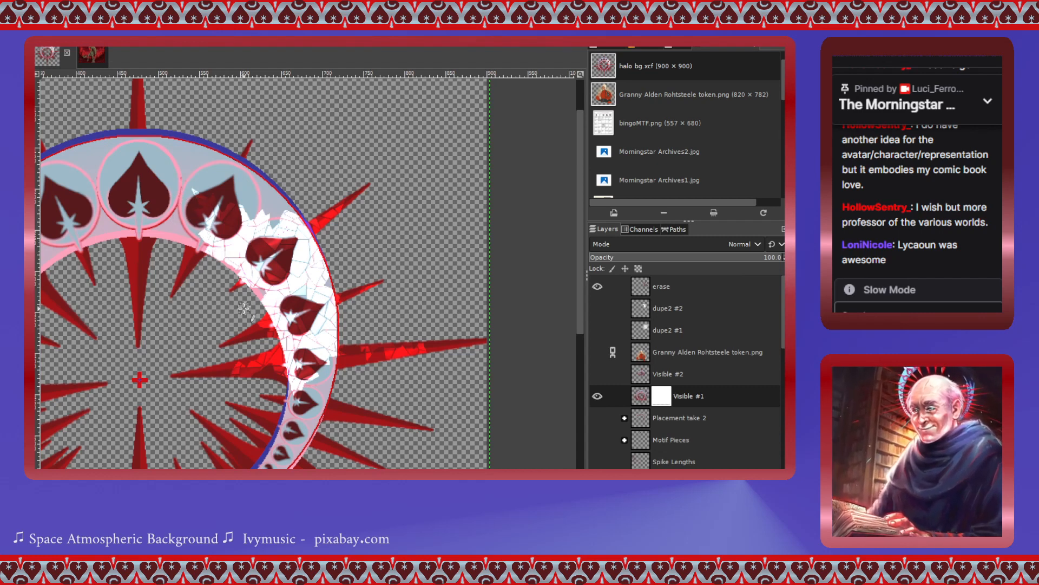
{"action": "scroll", "coordinate": [243, 308], "scroll_direction": "up", "scroll_amount": 2}
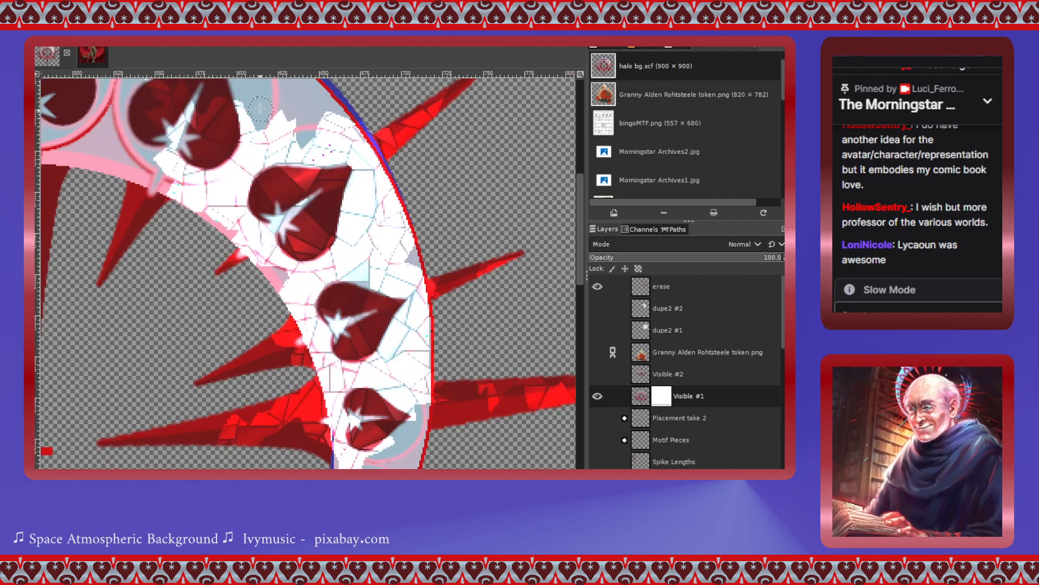
{"action": "left_click_drag", "start_coordinate": [292, 140], "coordinate": [309, 195]}
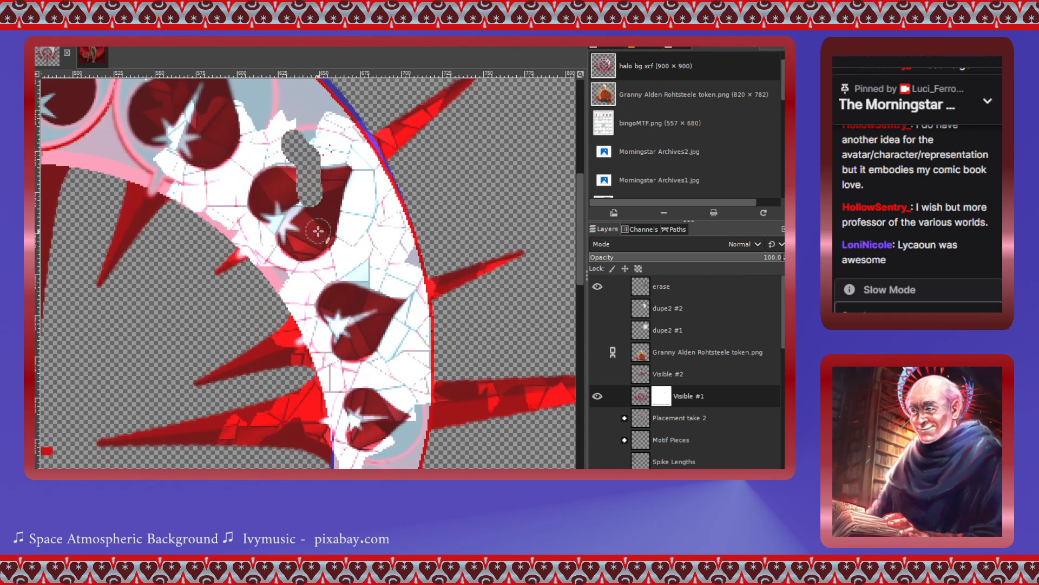
{"action": "key", "text": "ctrl+z"}
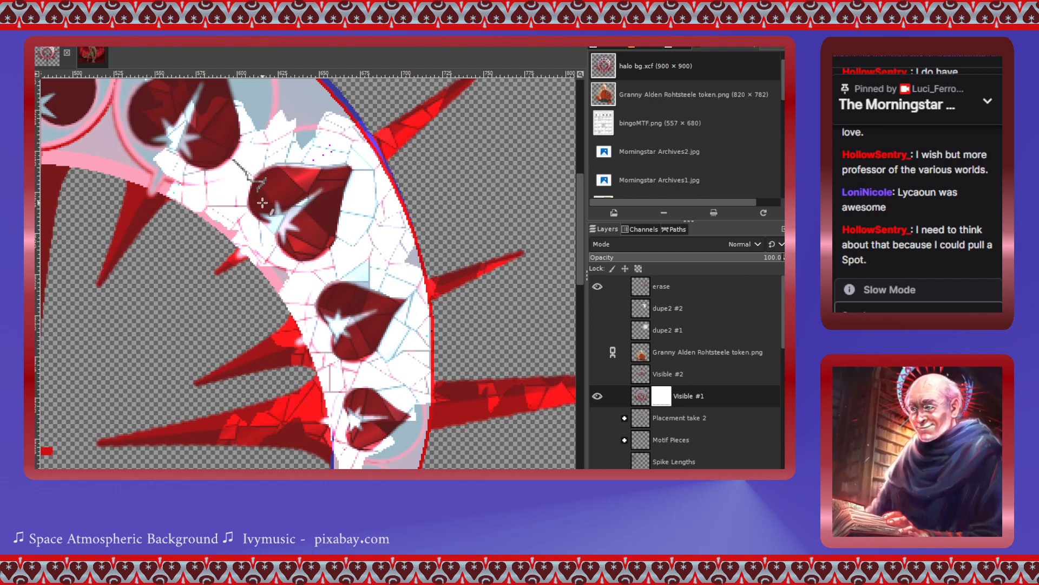
{"action": "key", "text": "ctrl+z"}
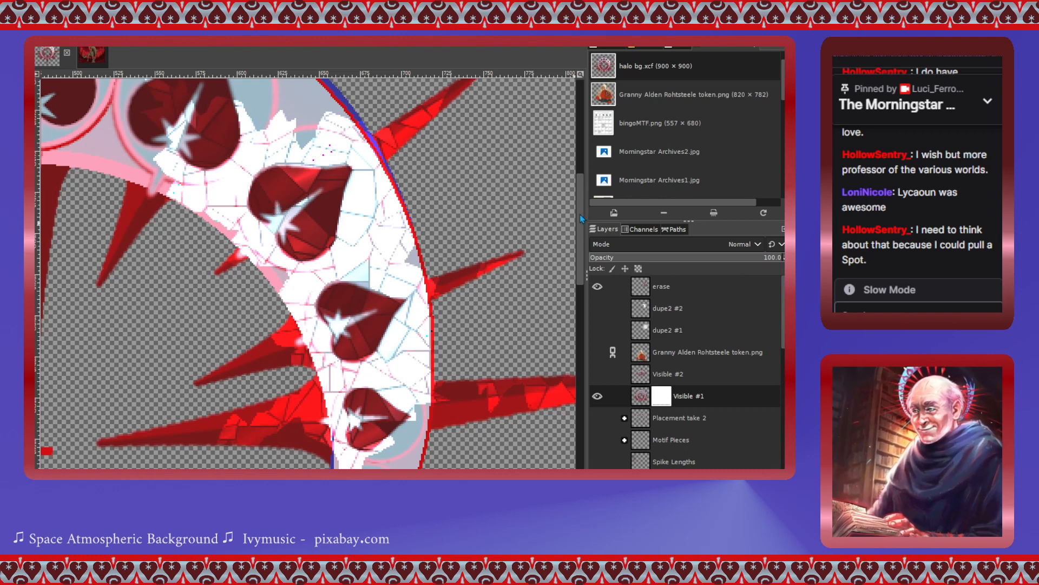
- Paint thin jagged transparent cracks on the Visible #1 mask across the two upper shattered heart motifs, the band around them and the nearby spike
{"action": "left_click_drag", "start_coordinate": [580, 215], "coordinate": [580, 205]}
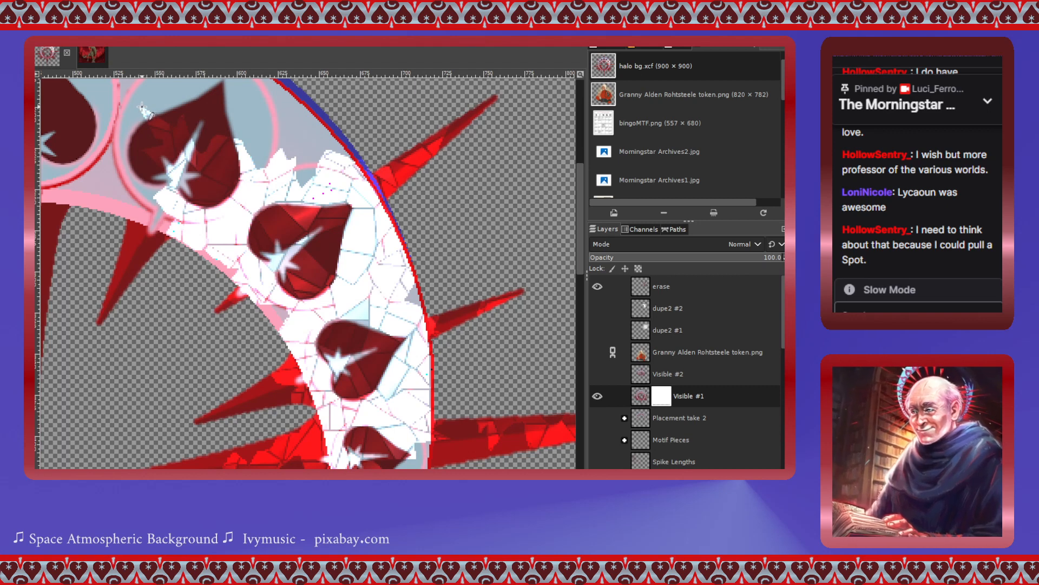
{"action": "mouse_move", "coordinate": [142, 108]}
{"action": "left_mouse_down"}
{"action": "mouse_move", "coordinate": [175, 124]}
{"action": "mouse_move", "coordinate": [177, 161]}
{"action": "left_mouse_up"}
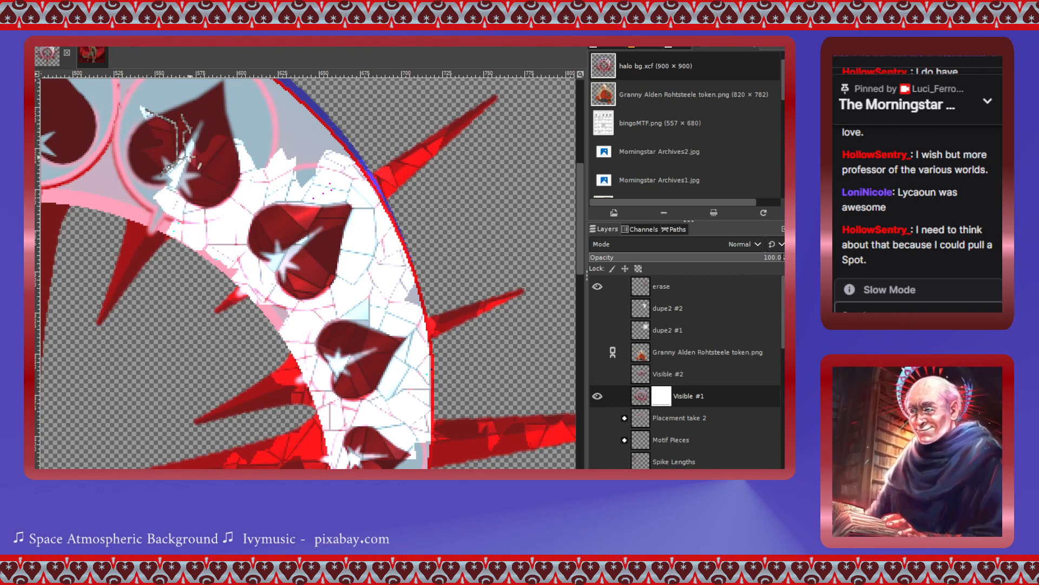
{"action": "left_click_drag", "start_coordinate": [147, 128], "coordinate": [176, 143]}
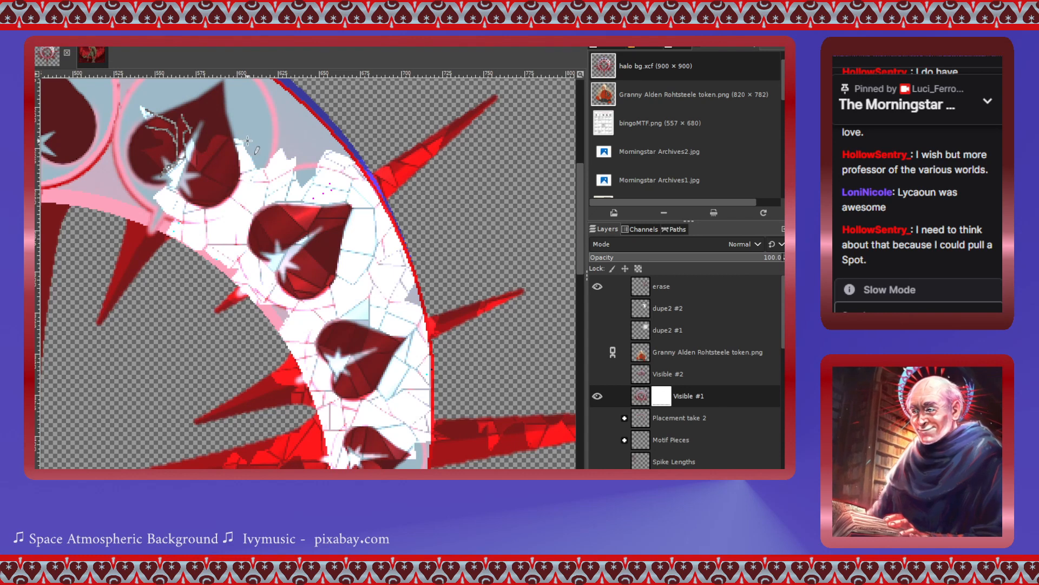
{"action": "mouse_move", "coordinate": [233, 134]}
{"action": "left_mouse_down"}
{"action": "mouse_move", "coordinate": [200, 172]}
{"action": "mouse_move", "coordinate": [202, 143]}
{"action": "left_mouse_up"}
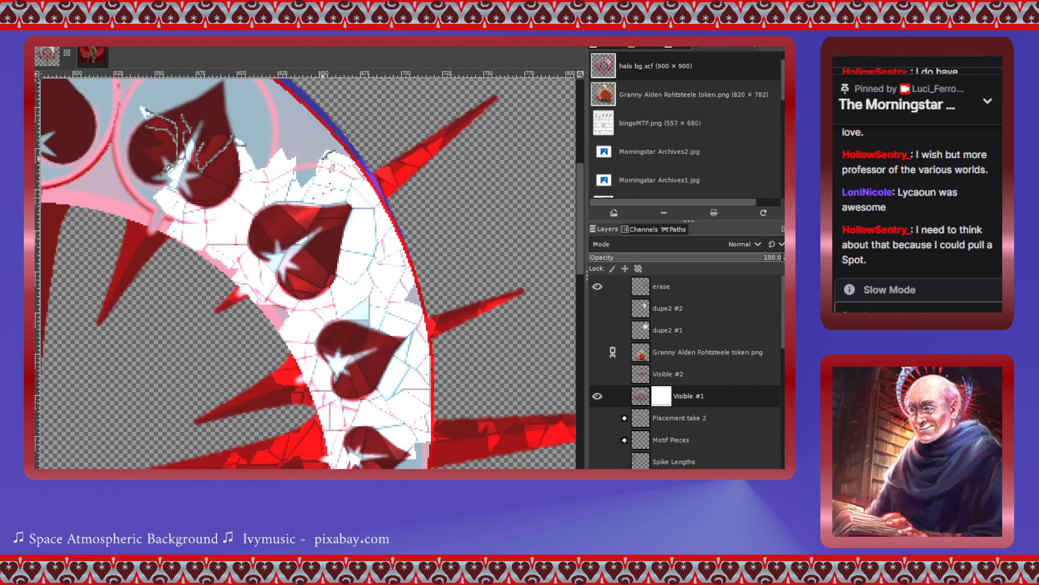
{"action": "mouse_move", "coordinate": [325, 158]}
{"action": "left_mouse_down"}
{"action": "mouse_move", "coordinate": [360, 161]}
{"action": "mouse_move", "coordinate": [341, 173]}
{"action": "mouse_move", "coordinate": [304, 169]}
{"action": "mouse_move", "coordinate": [372, 185]}
{"action": "mouse_move", "coordinate": [365, 169]}
{"action": "mouse_move", "coordinate": [403, 191]}
{"action": "mouse_move", "coordinate": [381, 153]}
{"action": "mouse_move", "coordinate": [448, 175]}
{"action": "mouse_move", "coordinate": [421, 146]}
{"action": "mouse_move", "coordinate": [444, 168]}
{"action": "mouse_move", "coordinate": [422, 148]}
{"action": "mouse_move", "coordinate": [456, 136]}
{"action": "left_mouse_up"}
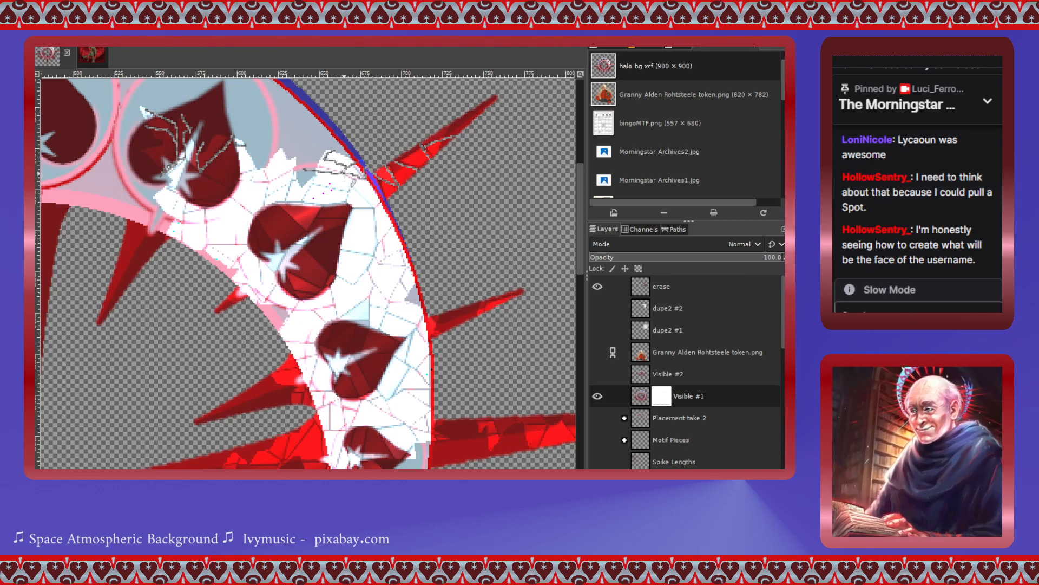
{"action": "mouse_move", "coordinate": [357, 181]}
{"action": "left_mouse_down"}
{"action": "mouse_move", "coordinate": [351, 208]}
{"action": "mouse_move", "coordinate": [367, 208]}
{"action": "mouse_move", "coordinate": [385, 252]}
{"action": "mouse_move", "coordinate": [396, 233]}
{"action": "mouse_move", "coordinate": [386, 252]}
{"action": "mouse_move", "coordinate": [414, 248]}
{"action": "mouse_move", "coordinate": [412, 267]}
{"action": "left_mouse_up"}
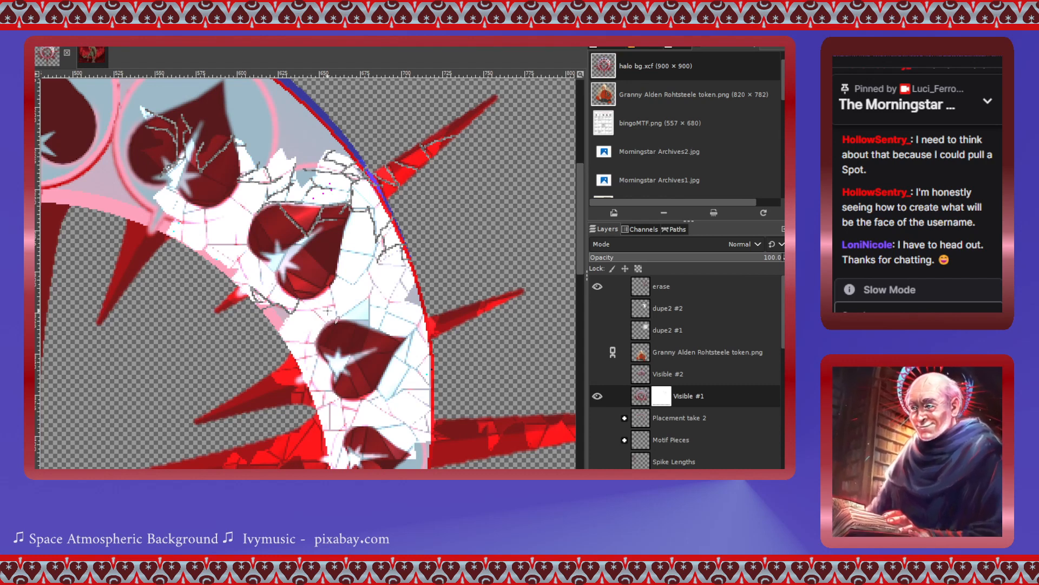
{"action": "left_click_drag", "start_coordinate": [296, 291], "coordinate": [328, 291]}
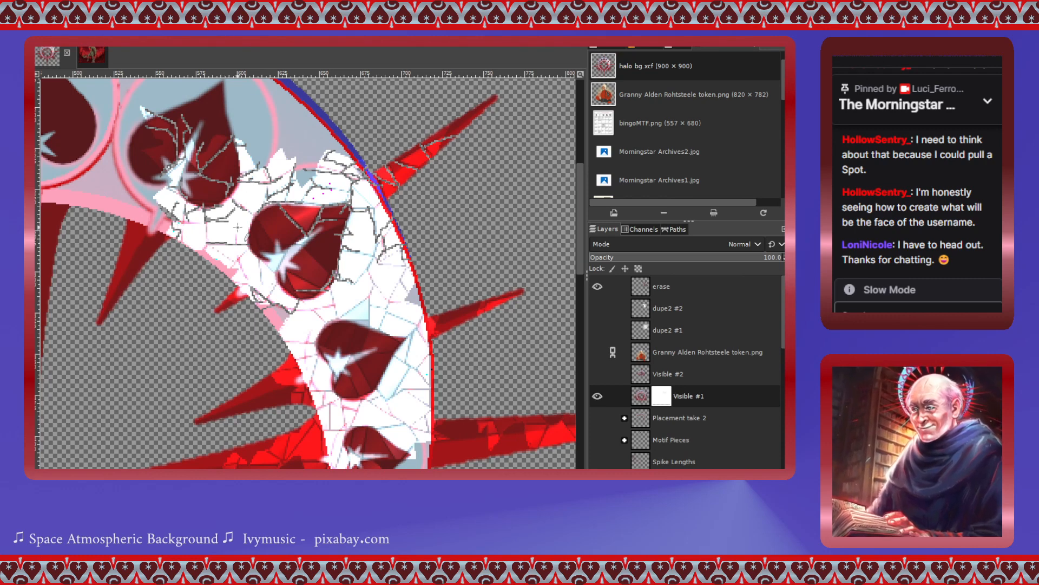
- Hide and show the erase layer to examine the cracks painted along the halo band and spikes
{"action": "left_click", "coordinate": [597, 287]}
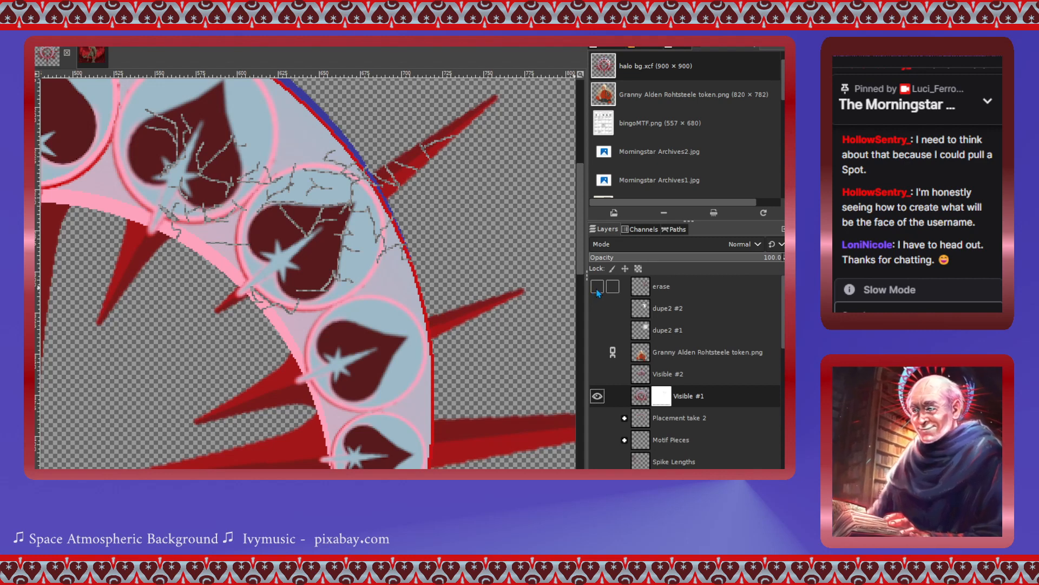
{"action": "left_click", "coordinate": [597, 291]}
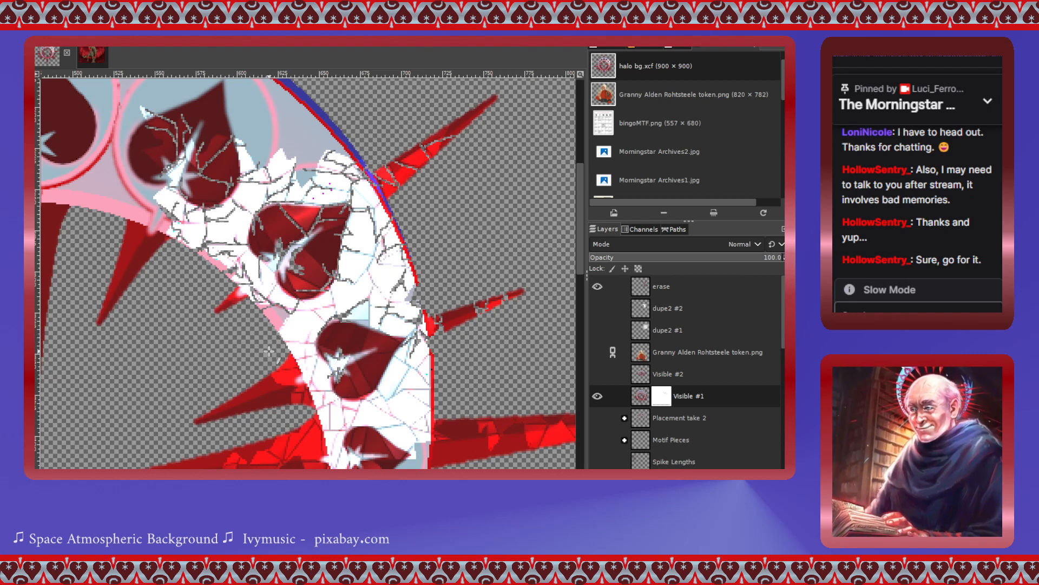
{"action": "scroll", "coordinate": [260, 371], "scroll_direction": "down", "scroll_amount": 3}
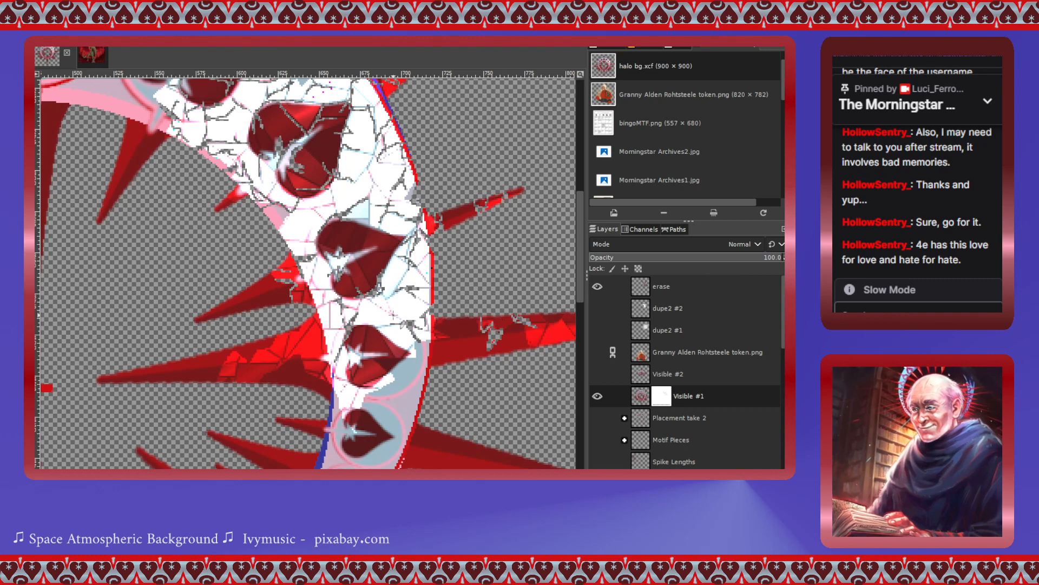
{"action": "left_click", "coordinate": [599, 290]}
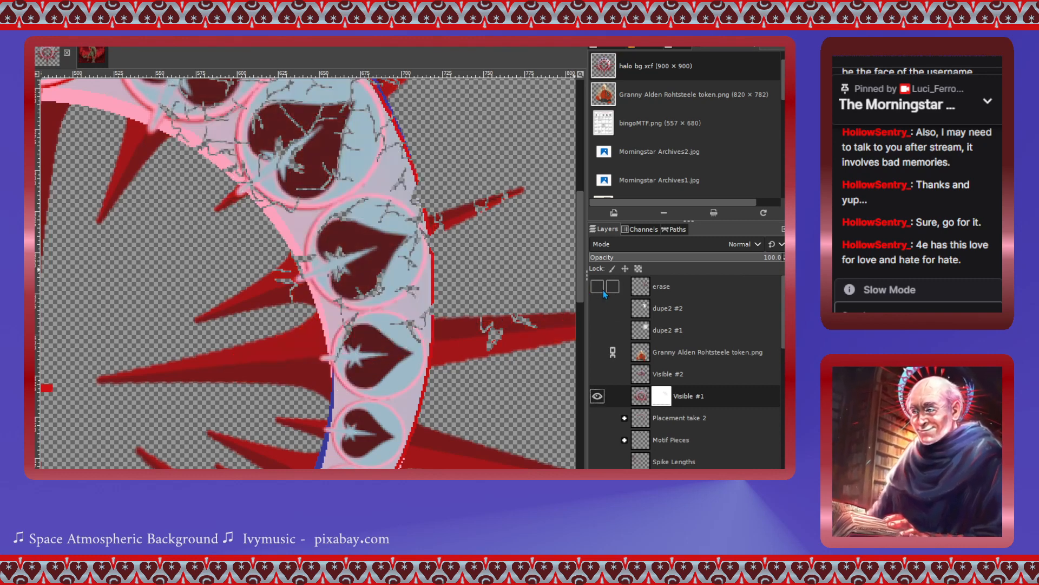
{"action": "left_click", "coordinate": [604, 290]}
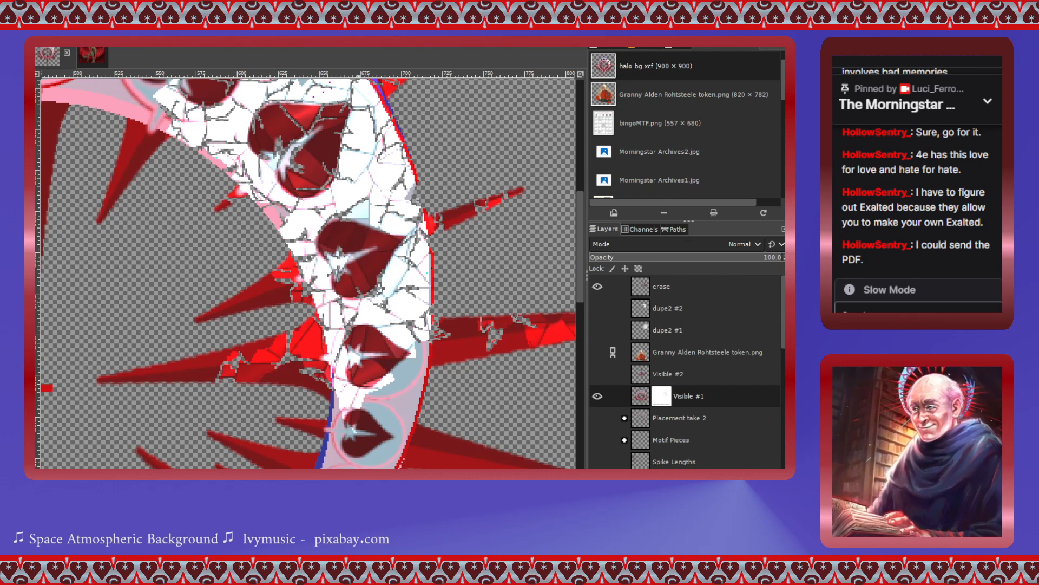
- Extend the cracks on the Visible #1 mask over the lower shattered heart motif and adjoining spikes, checking them with the erase layer hidden and shown
{"action": "scroll", "coordinate": [470, 349], "scroll_direction": "right", "scroll_amount": 3}
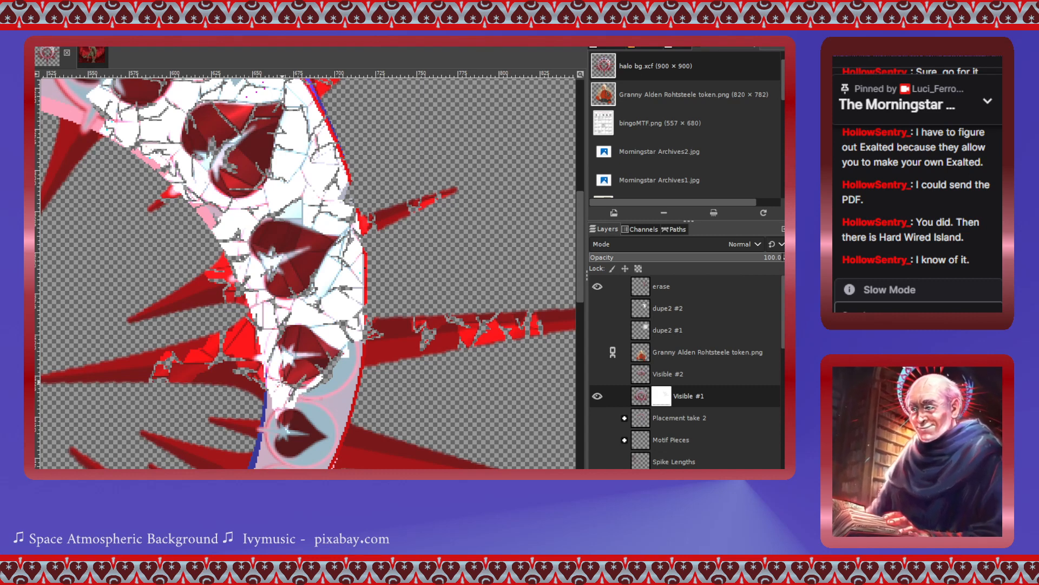
{"action": "scroll", "coordinate": [252, 384], "scroll_direction": "down", "scroll_amount": 3}
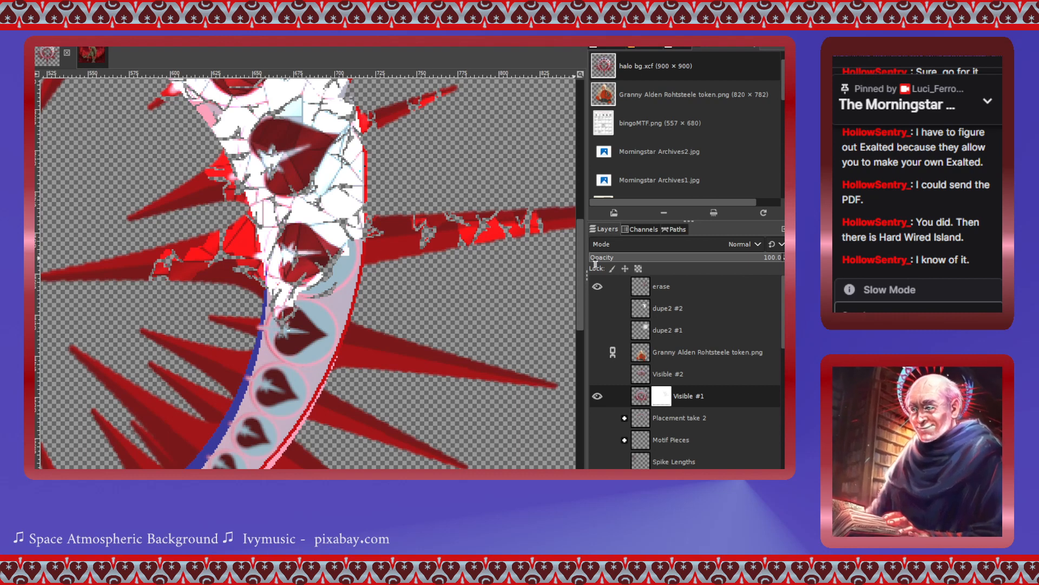
{"action": "left_click", "coordinate": [597, 286]}
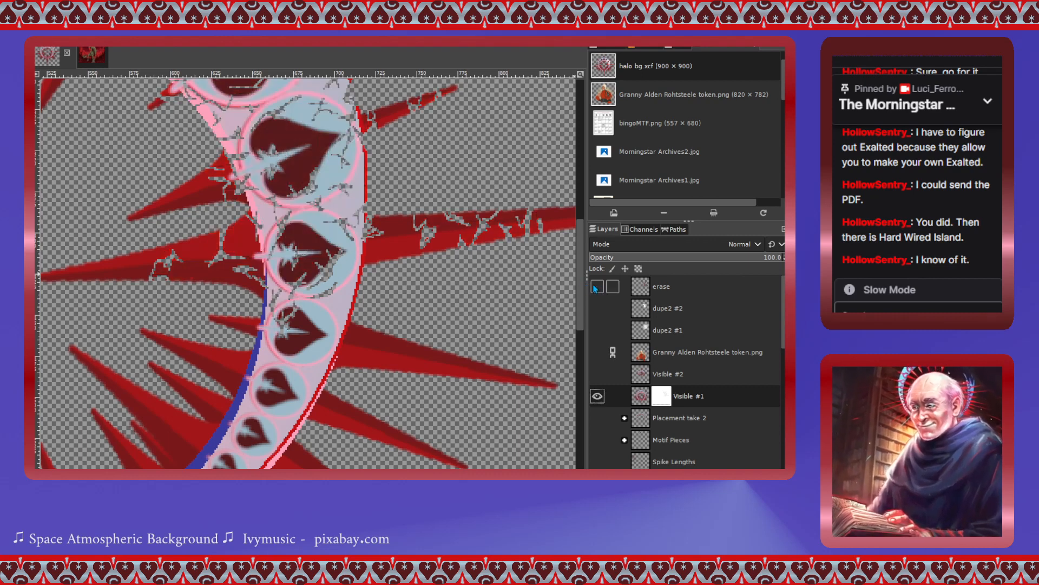
{"action": "left_click", "coordinate": [596, 286]}
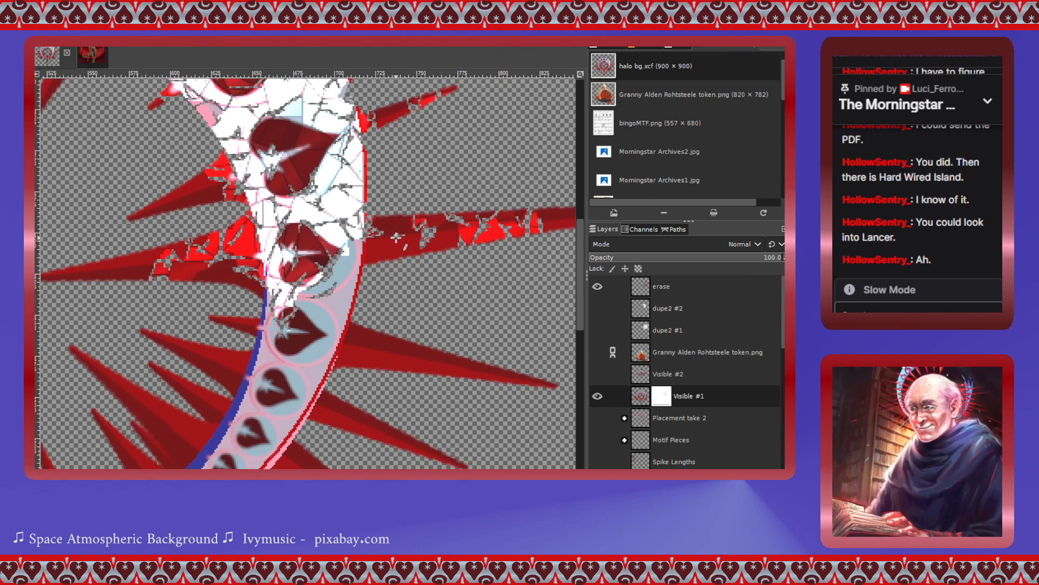
- Hide the erase layer and look over the painted cracks along the halo band and spikes
{"action": "scroll", "coordinate": [230, 310], "scroll_direction": "up", "scroll_amount": 3}
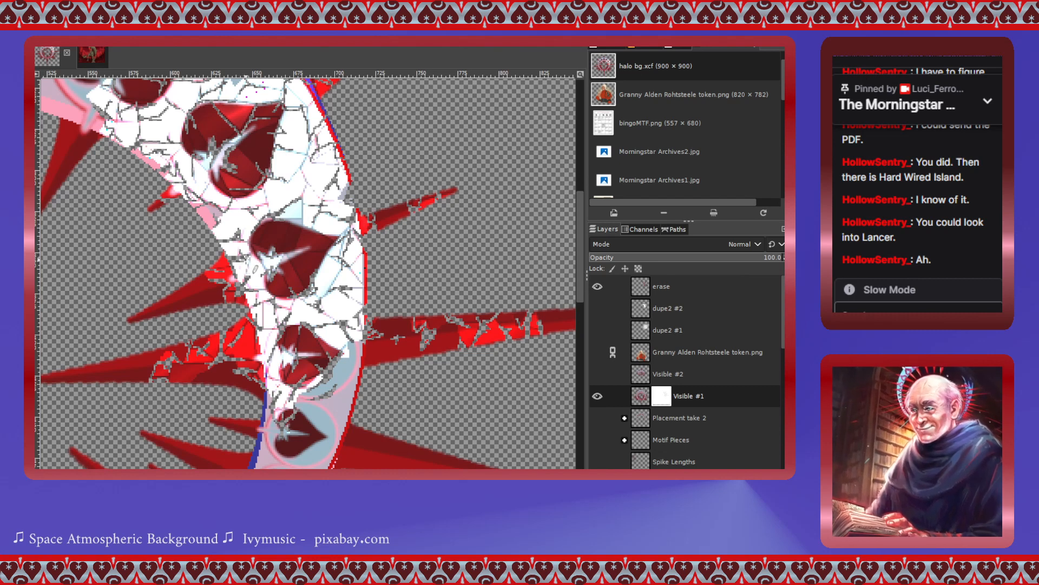
{"action": "scroll", "coordinate": [333, 233], "scroll_direction": "up", "scroll_amount": 3}
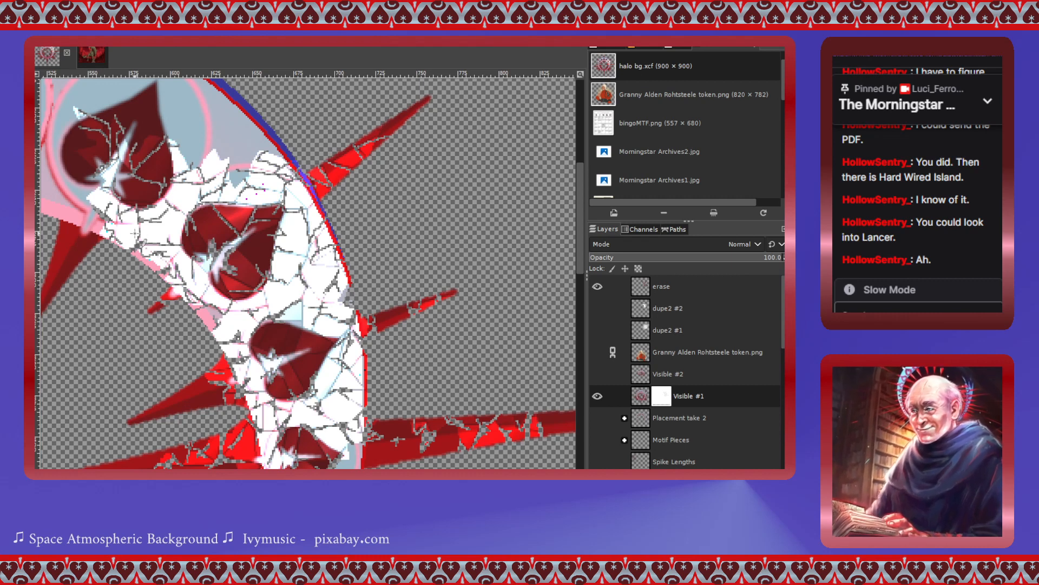
{"action": "left_click", "coordinate": [598, 287]}
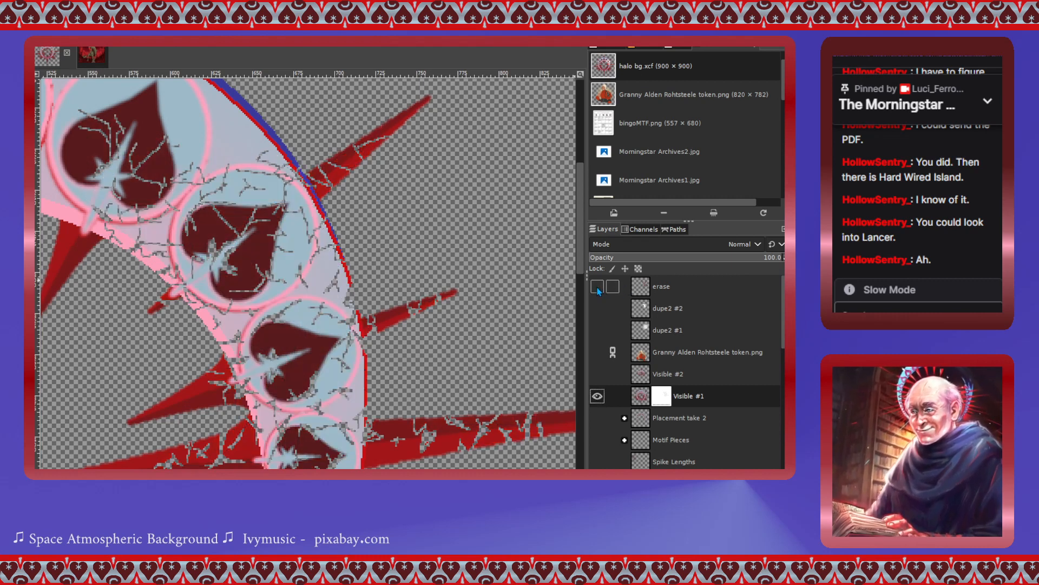
{"action": "scroll", "coordinate": [380, 271], "scroll_direction": "down", "scroll_amount": 3}
{"action": "scroll", "coordinate": [381, 271], "scroll_direction": "down", "scroll_amount": 3}
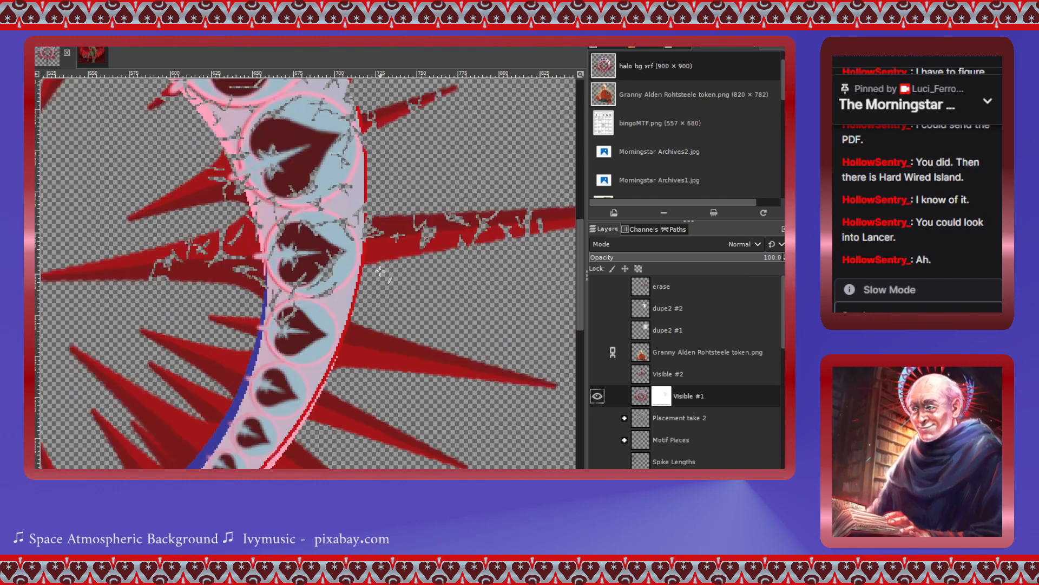
{"action": "scroll", "coordinate": [381, 272], "scroll_direction": "down", "scroll_amount": 5}
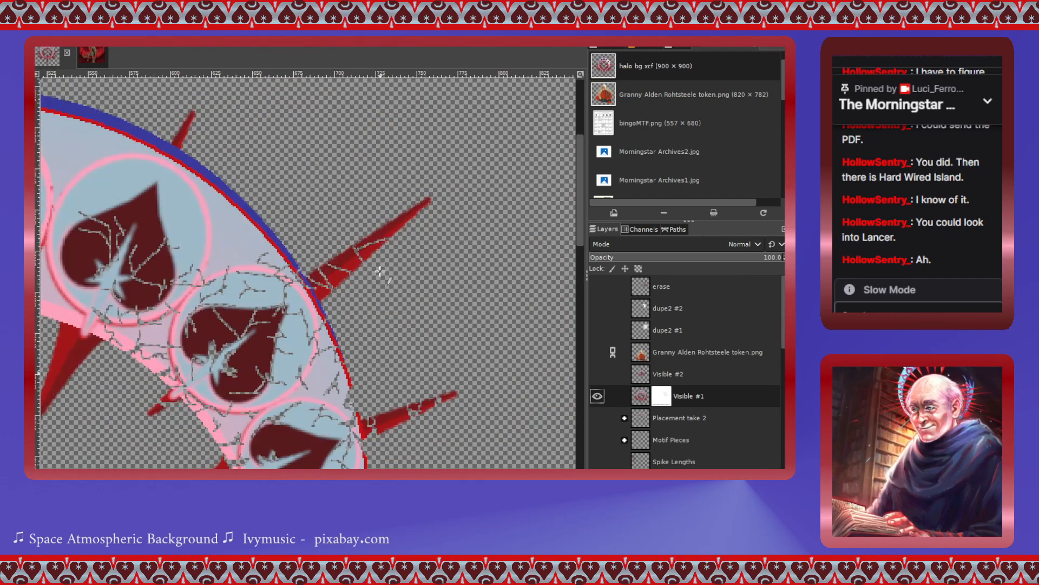
{"action": "scroll", "coordinate": [381, 272], "scroll_direction": "down", "scroll_amount": 3}
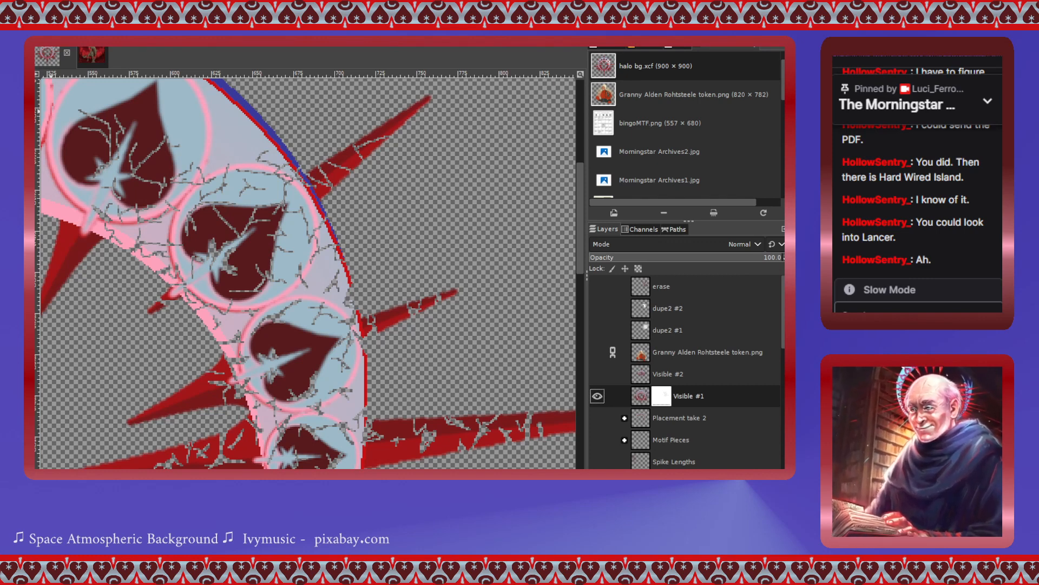
- Select the transparent crack areas of the Visible #1 layer and add a new transparent layer above the erase layer
{"action": "left_click", "coordinate": [379, 221]}
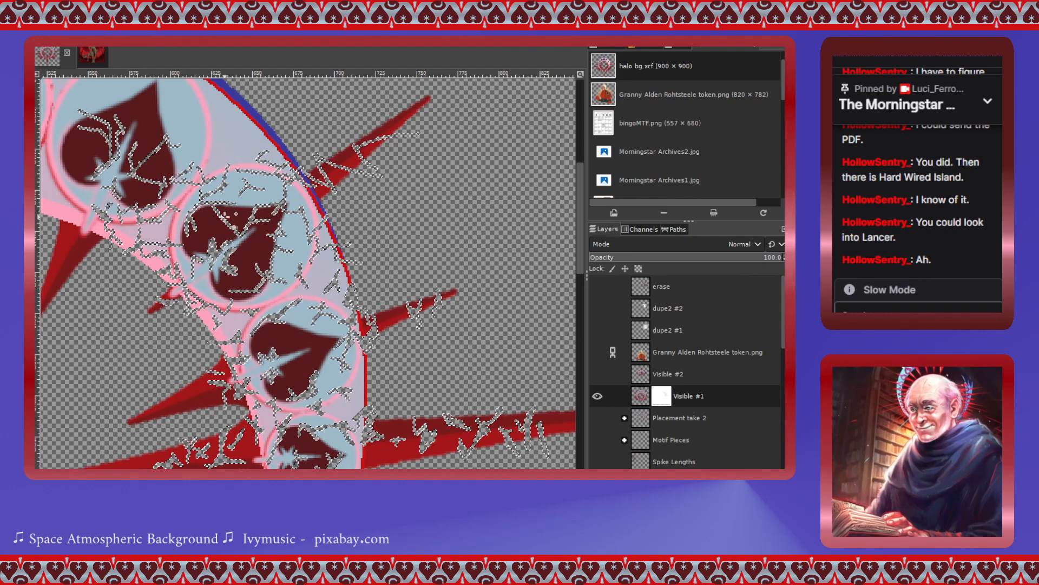
{"action": "left_click", "coordinate": [645, 291]}
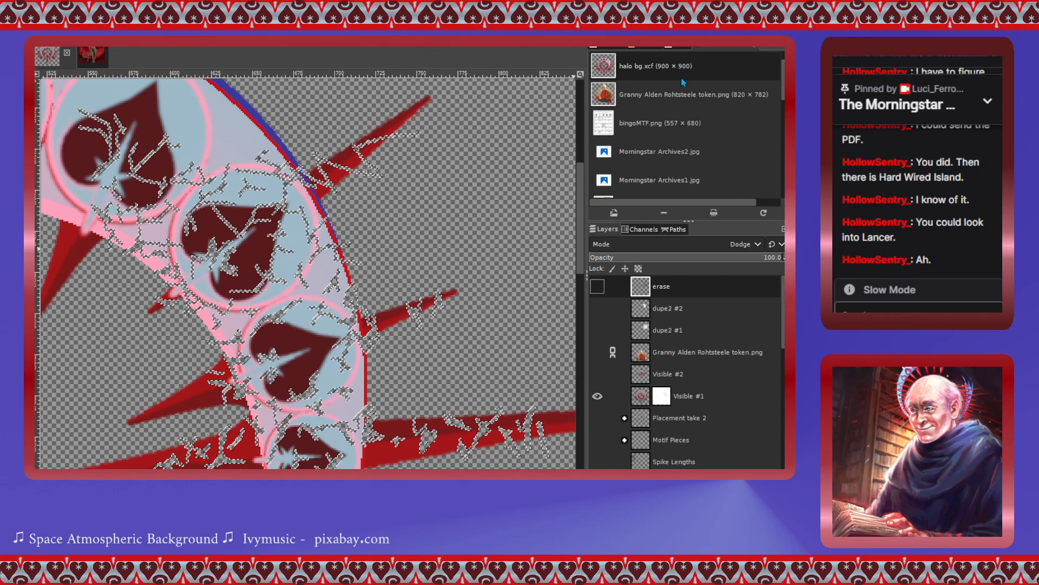
{"action": "left_click", "coordinate": [765, 289]}
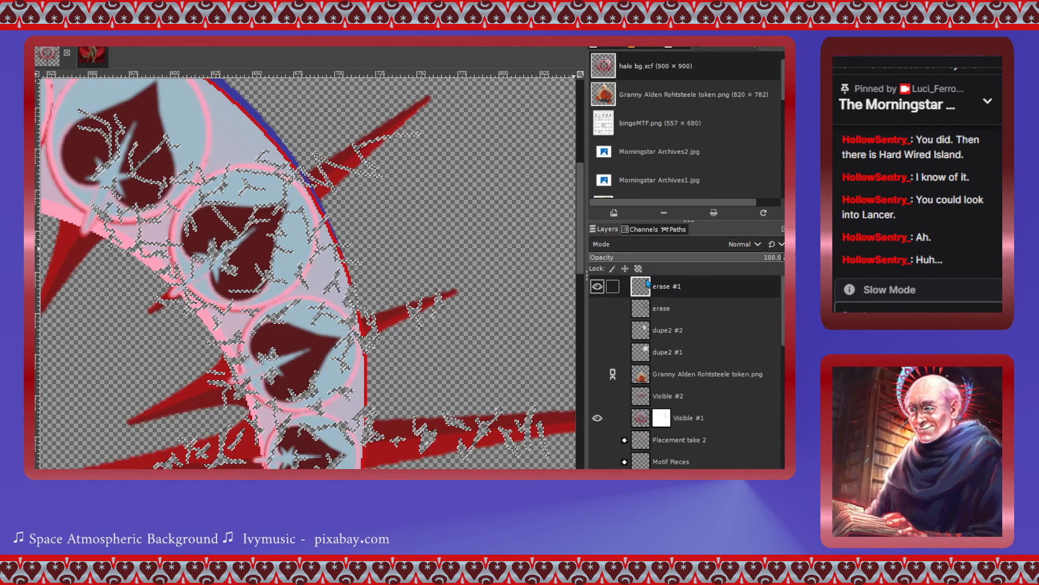
- Fill the selected cracks with black on the erase #1 layer, undoing the stray paste and the fill outside the cracks
{"action": "key", "text": "ctrl+v"}
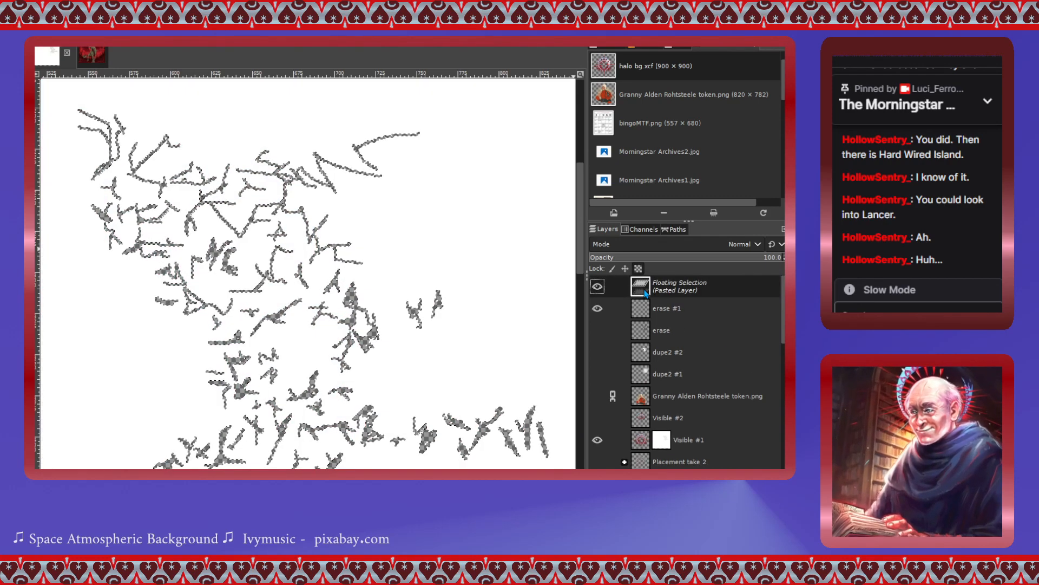
{"action": "key", "text": "ctrl+z"}
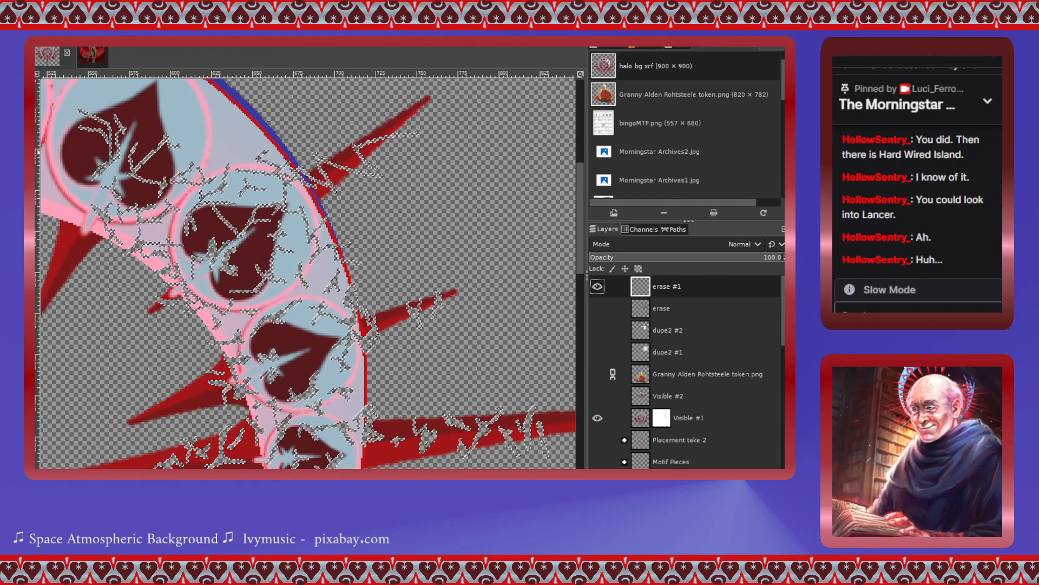
{"action": "left_click", "coordinate": [415, 207]}
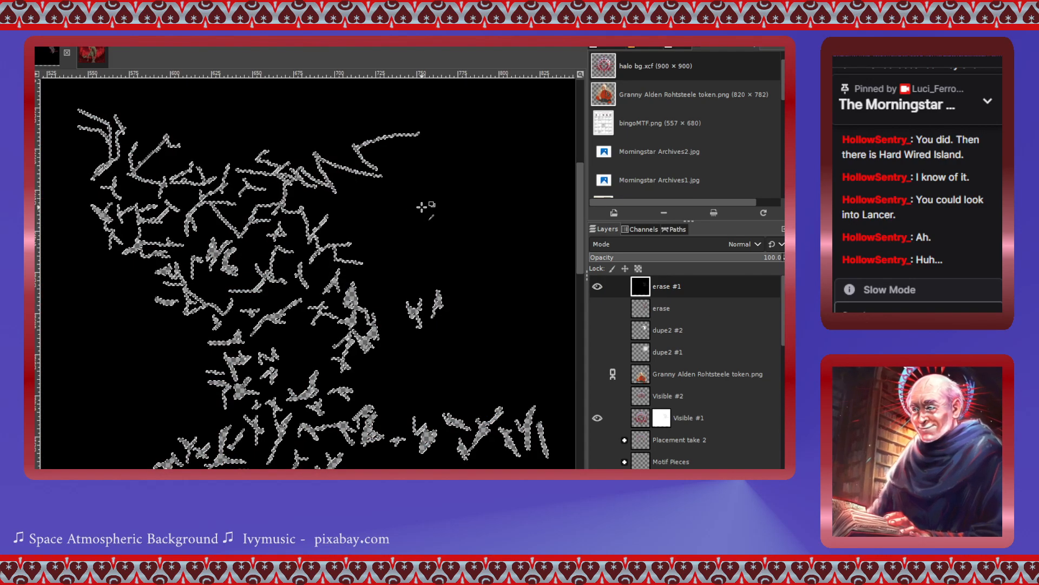
{"action": "key", "text": "ctrl+z"}
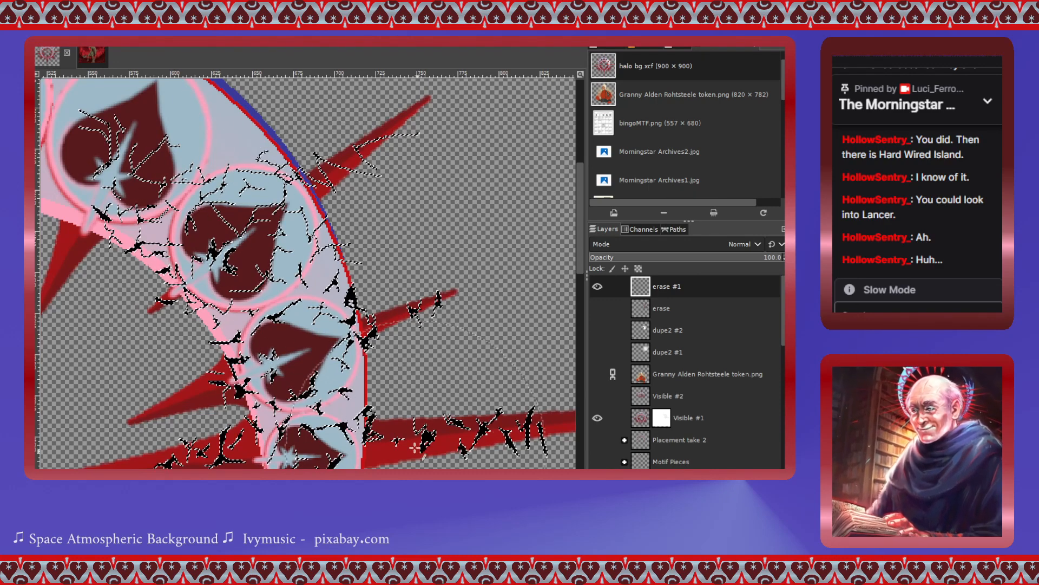
{"action": "scroll", "coordinate": [271, 292], "scroll_direction": "down", "scroll_amount": 4}
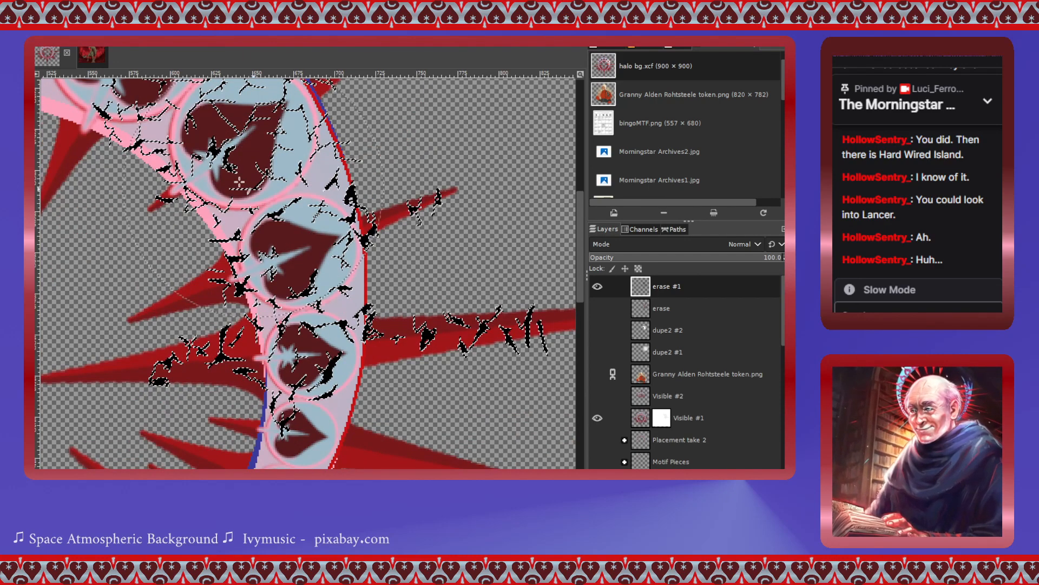
{"action": "scroll", "coordinate": [238, 182], "scroll_direction": "up", "scroll_amount": 4}
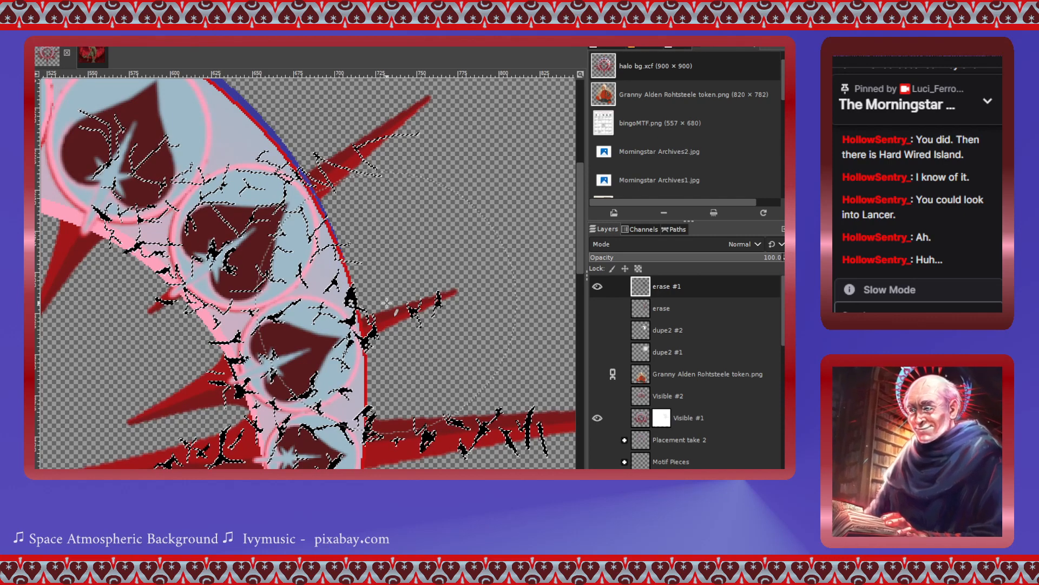
- Try Erase mode on the erase #1 layer, check the Visible #1 mask, and return the layer to Normal mode
{"action": "left_click", "coordinate": [756, 246]}
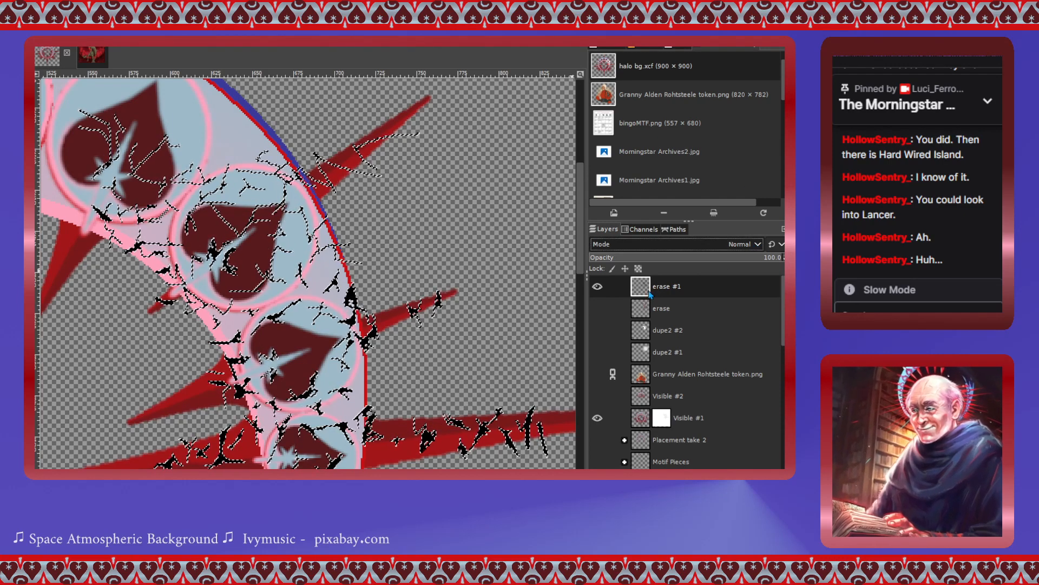
{"action": "left_click", "coordinate": [635, 303]}
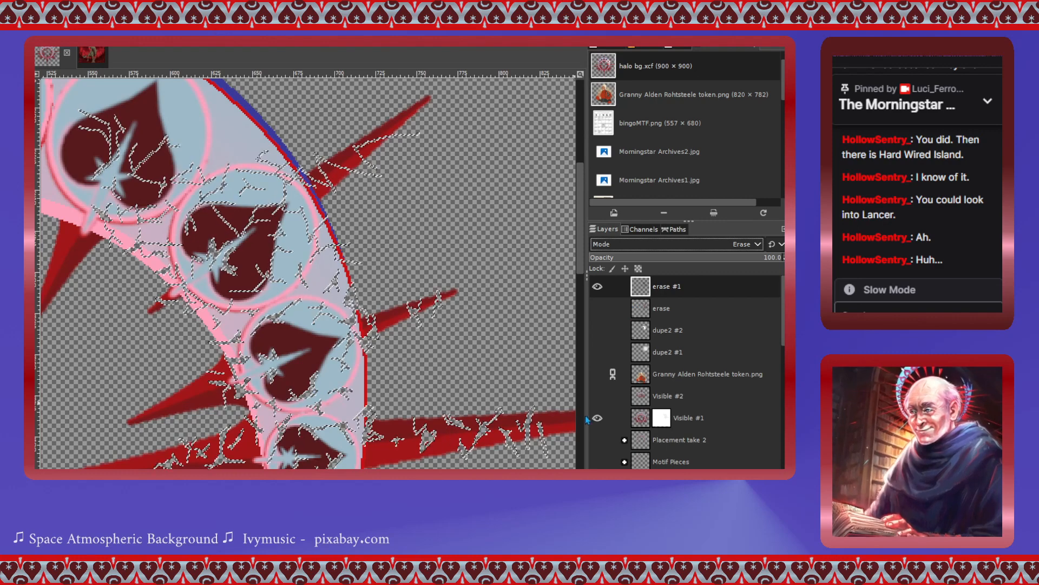
{"action": "left_click", "coordinate": [665, 425]}
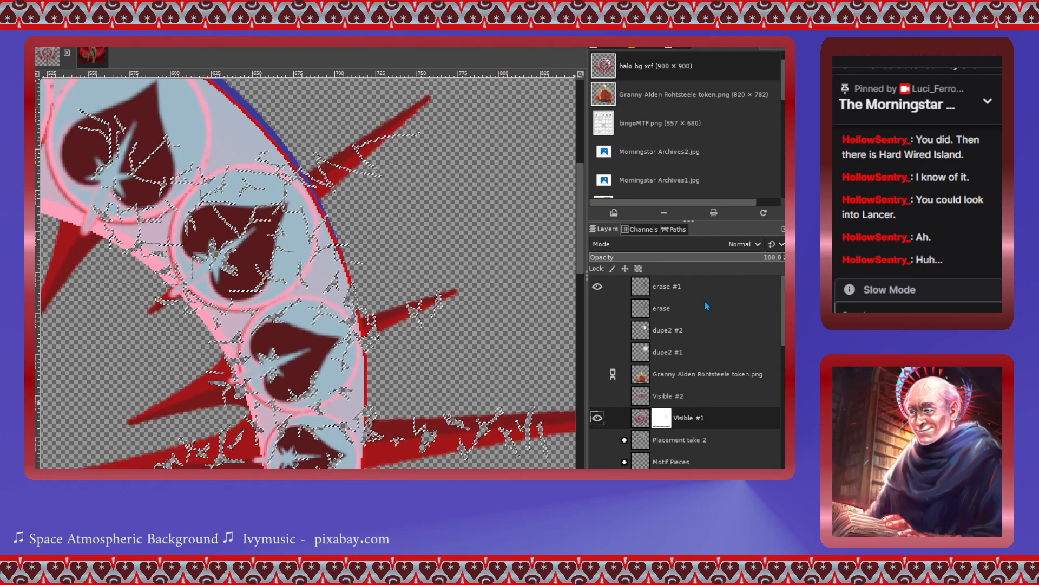
{"action": "left_click", "coordinate": [669, 313]}
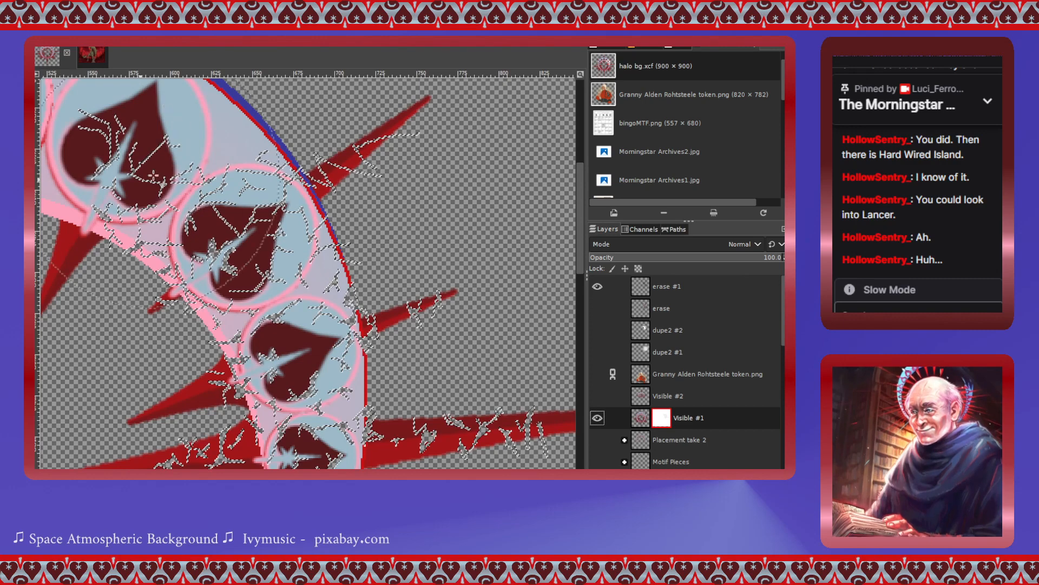
{"action": "left_click", "coordinate": [648, 294]}
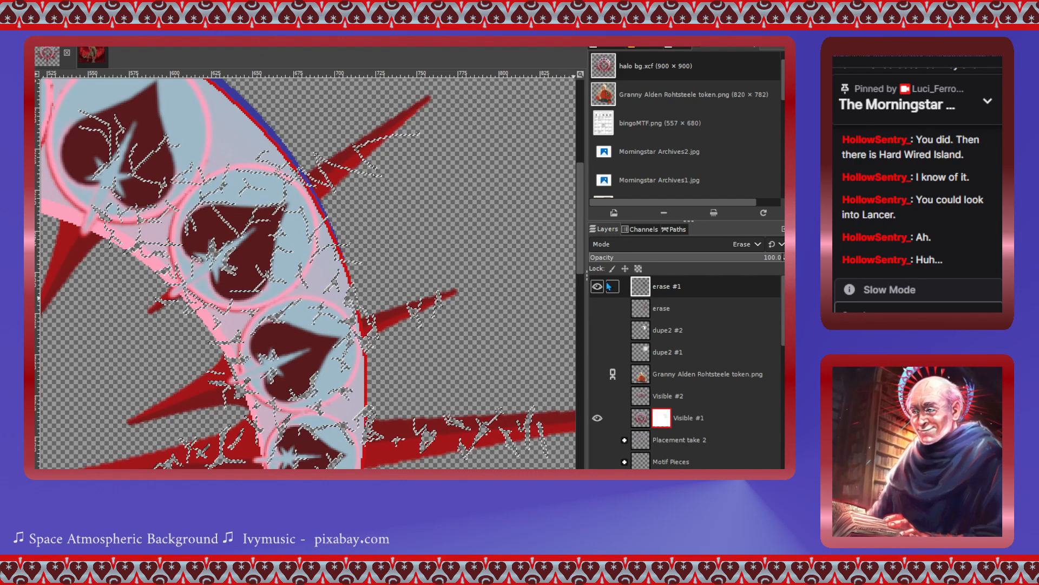
{"action": "left_click", "coordinate": [746, 243]}
{"action": "left_click", "coordinate": [636, 266]}
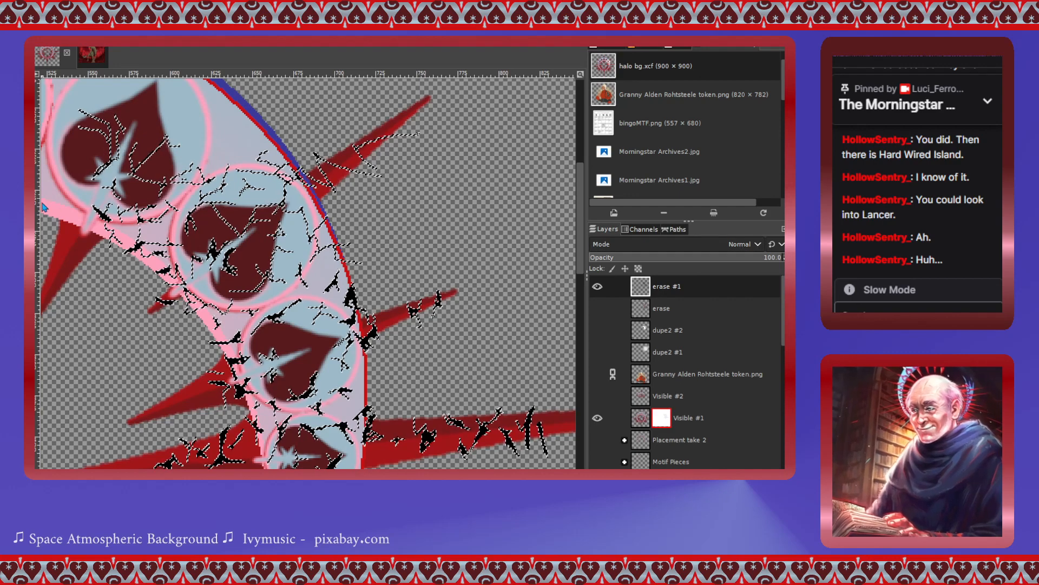
- Thicken the cracks on the erase #1 layer with soft-edged black and set the layer's mode to Erase
{"action": "key", "text": "Return"}
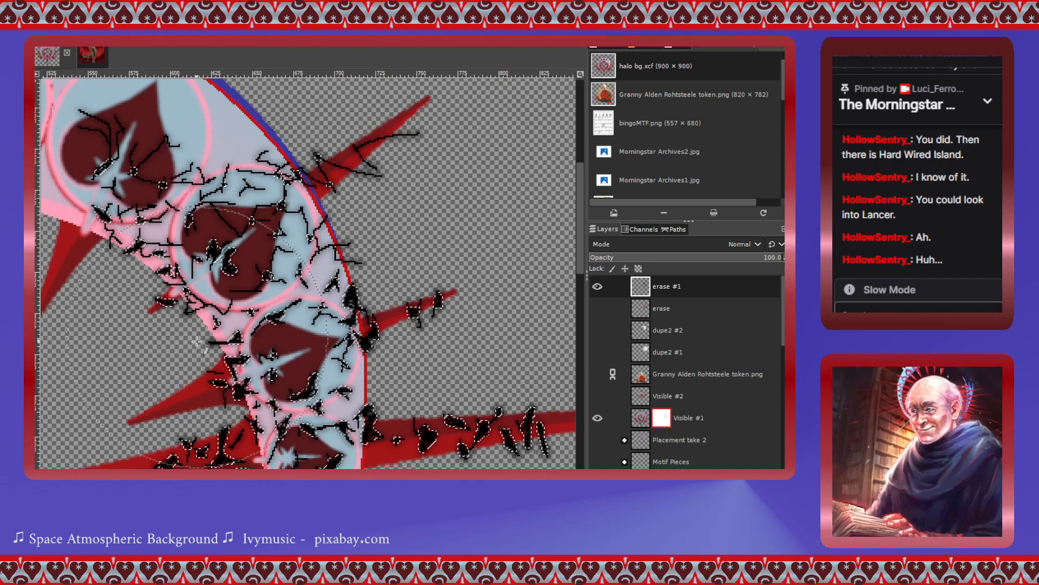
{"action": "scroll", "coordinate": [325, 379], "scroll_direction": "down", "scroll_amount": 4}
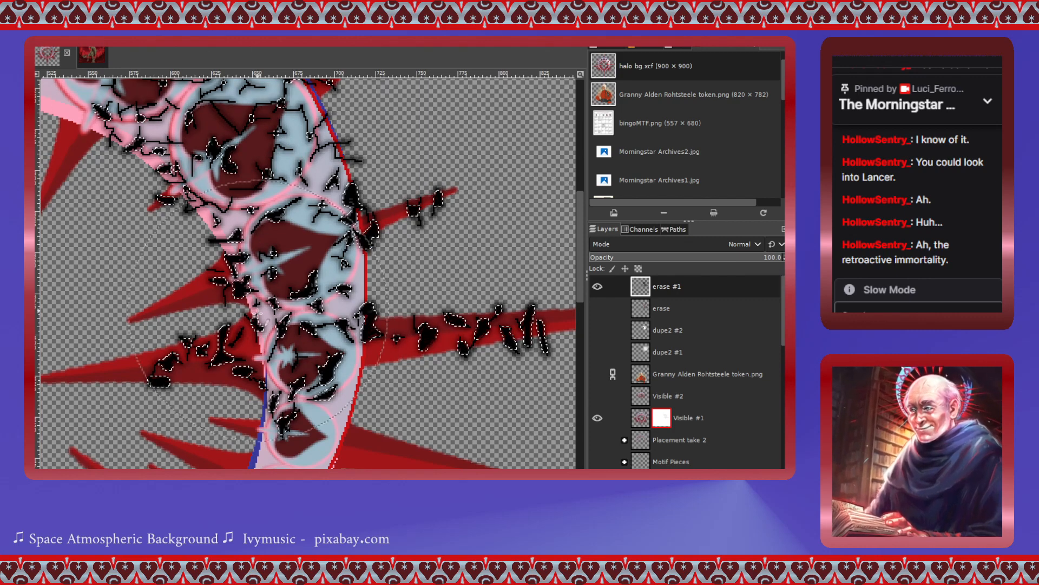
{"action": "scroll", "coordinate": [260, 228], "scroll_direction": "up", "scroll_amount": 4}
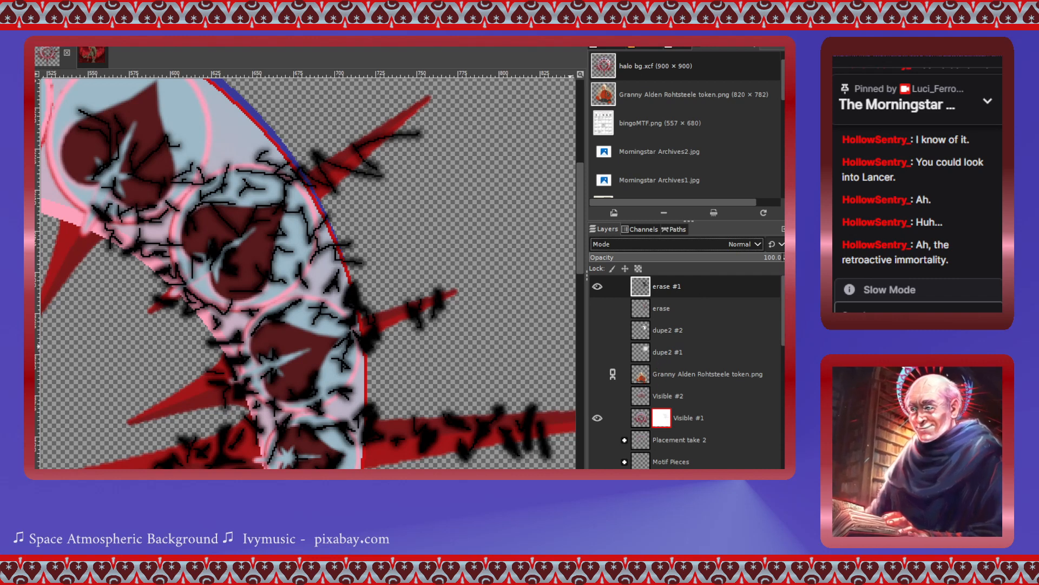
{"action": "left_click", "coordinate": [633, 308]}
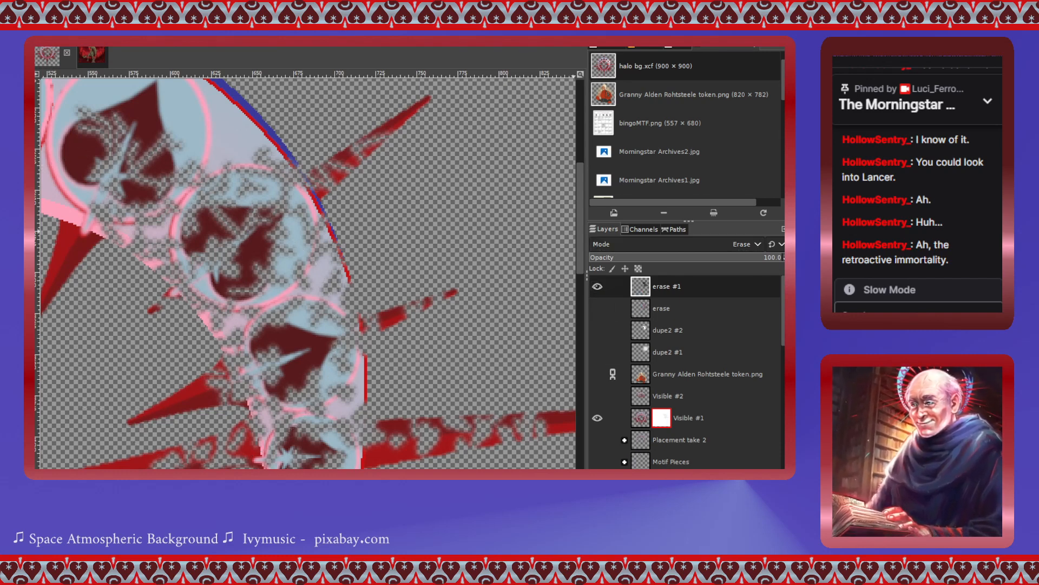
- Add a new layer above erase #1 and test a large black splatter brush over the shattered part, undoing the test marks
{"action": "key", "text": "shift+ctrl+n"}
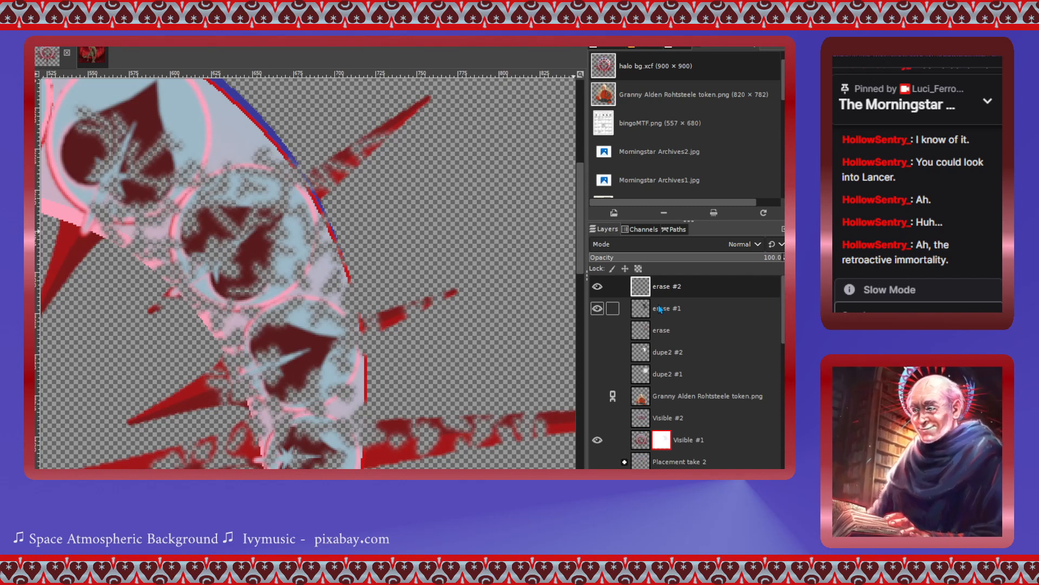
{"action": "scroll", "coordinate": [477, 268], "scroll_direction": "down", "scroll_amount": 3}
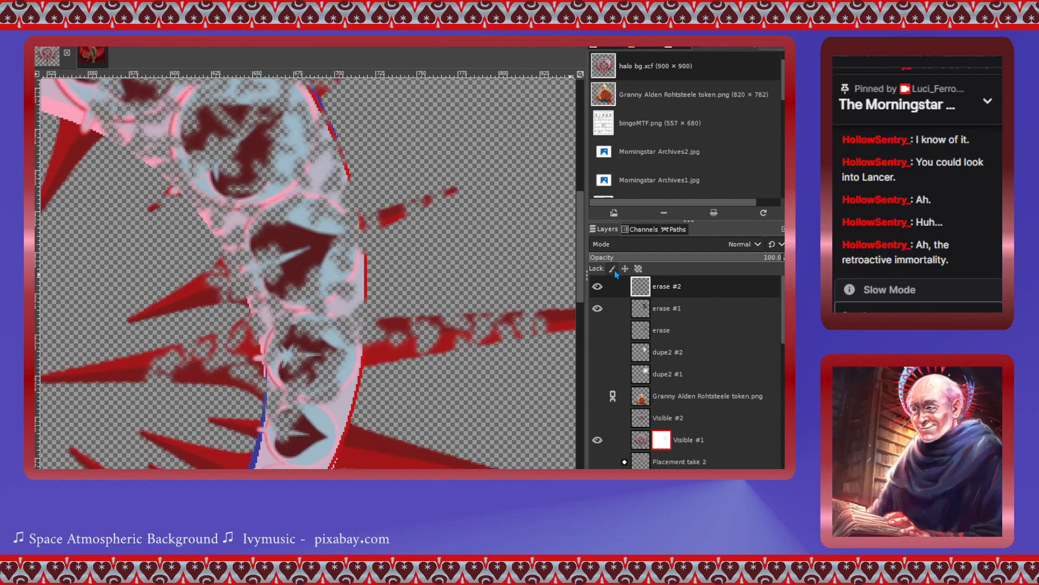
{"action": "scroll", "coordinate": [420, 286], "scroll_direction": "up", "scroll_amount": 4}
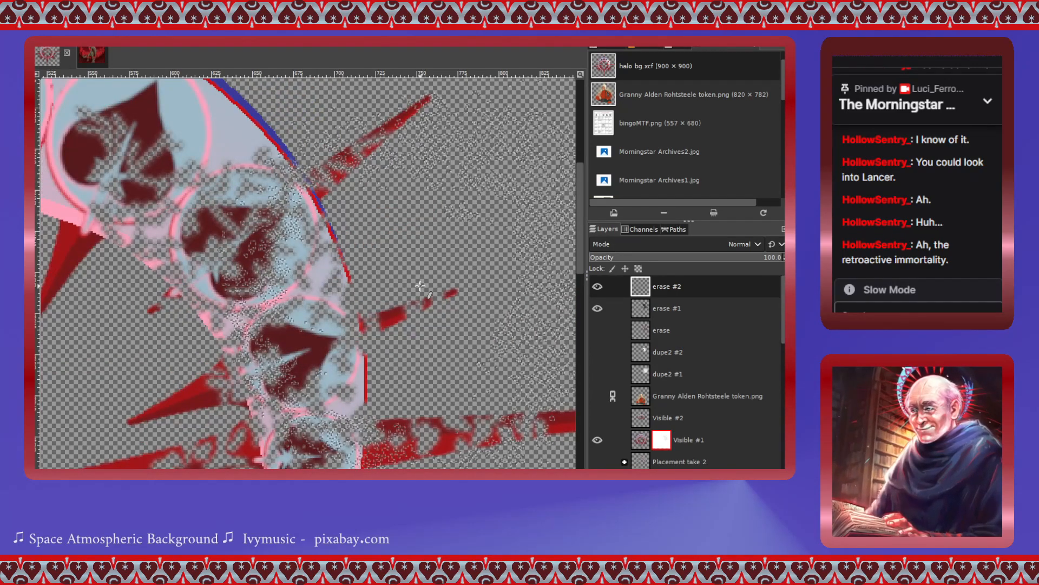
{"action": "scroll", "coordinate": [420, 286], "scroll_direction": "down", "scroll_amount": 2}
{"action": "left_click", "coordinate": [421, 258]}
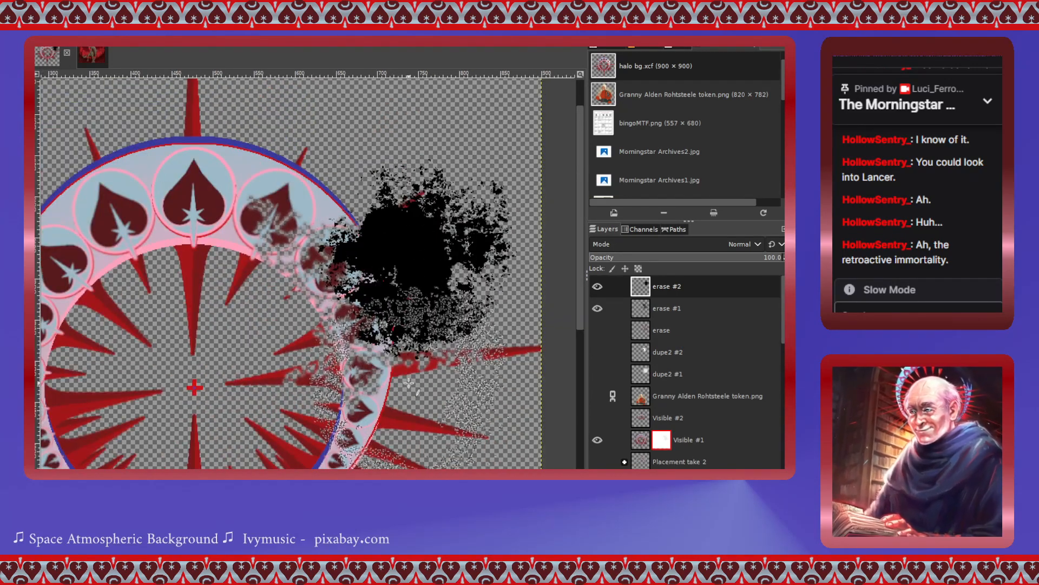
{"action": "key", "text": "ctrl+z"}
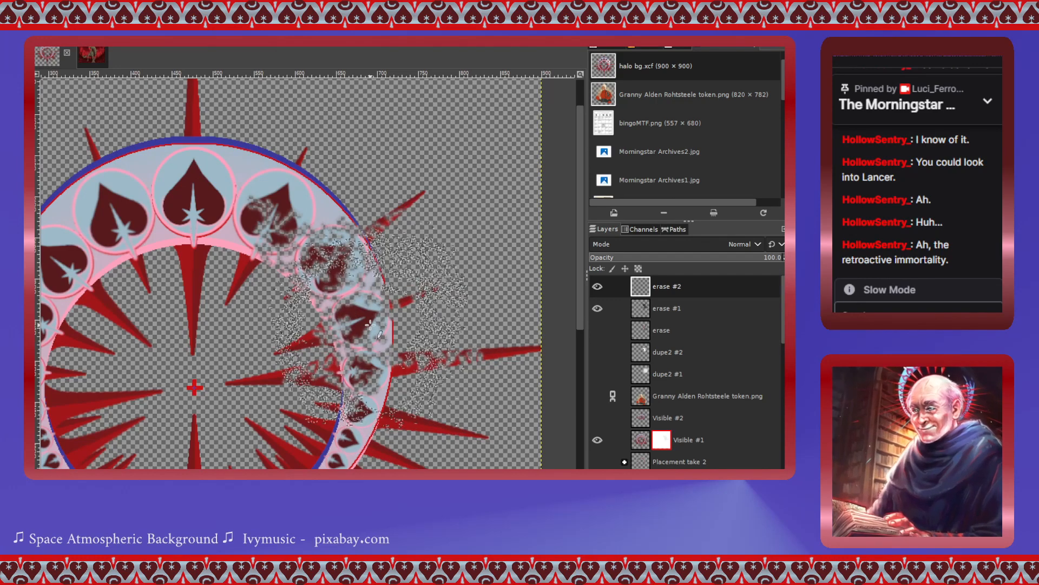
{"action": "key", "text": "ctrl+z"}
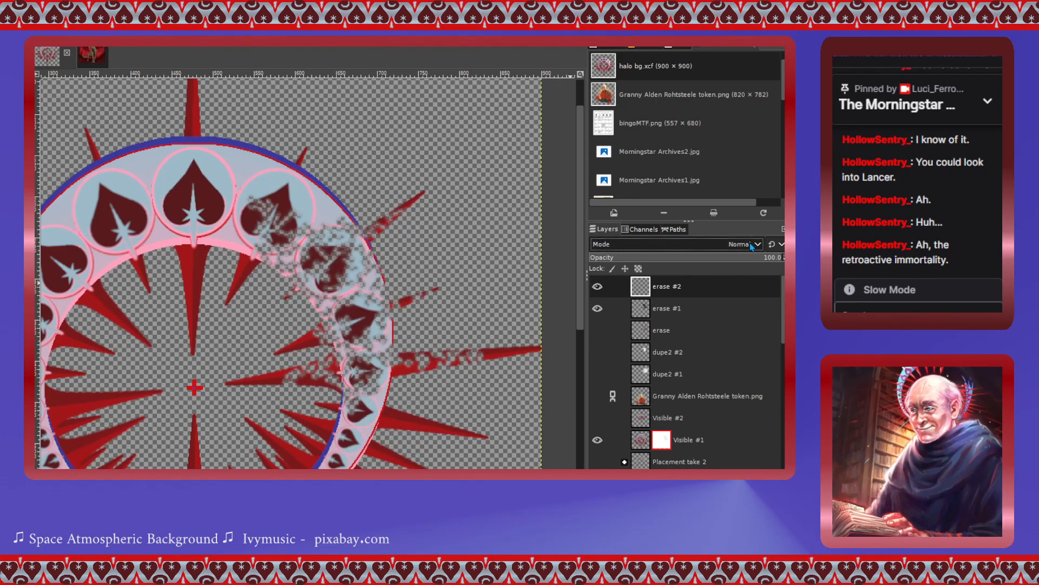
- Set the erase #2 layer's mode to Erase and test a large splatter brush on it, undoing the test marks
{"action": "left_click", "coordinate": [612, 310]}
{"action": "left_click", "coordinate": [416, 251]}
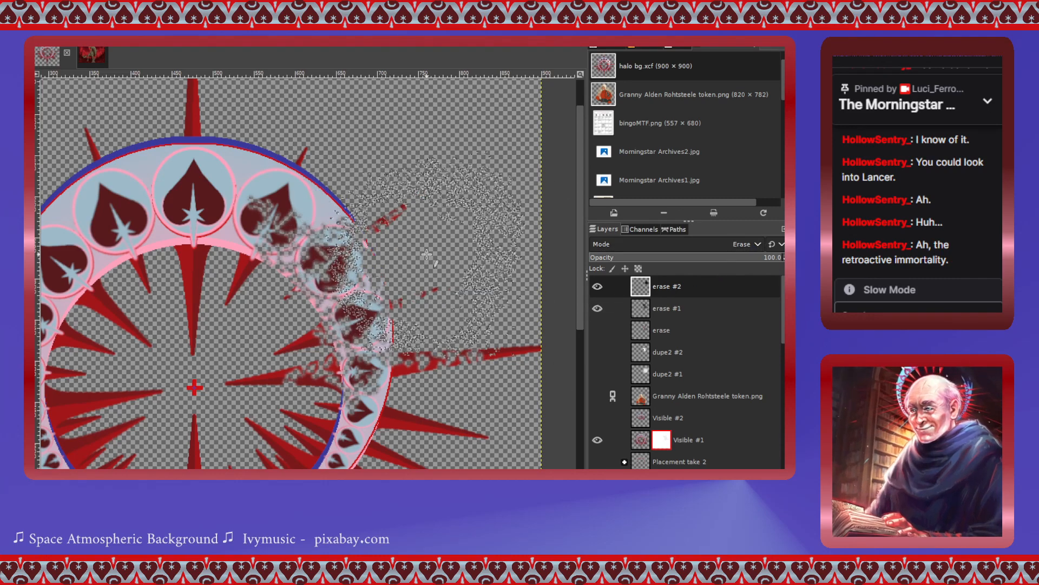
{"action": "left_click", "coordinate": [242, 324]}
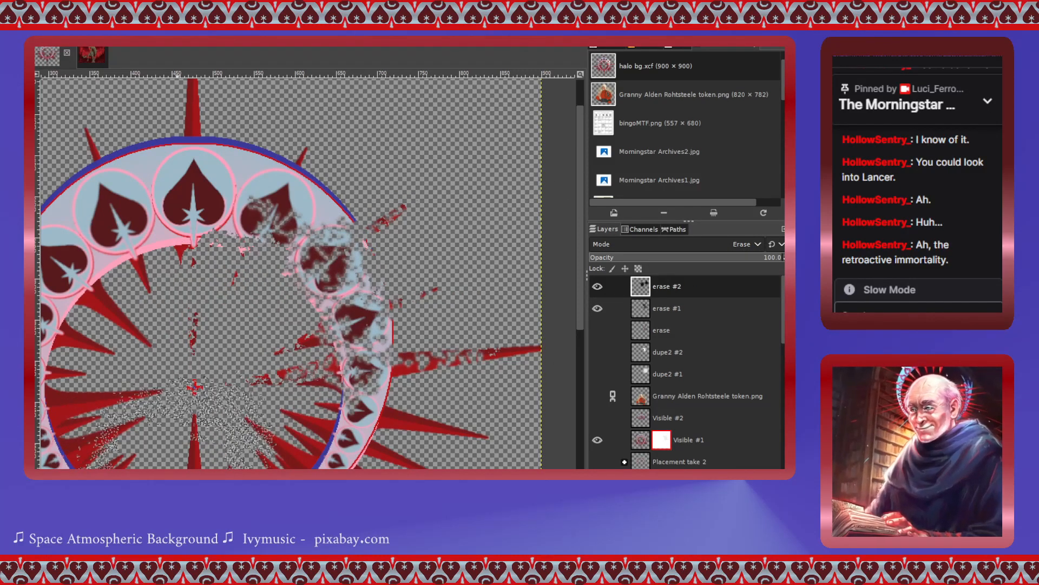
{"action": "key", "text": "ctrl+z"}
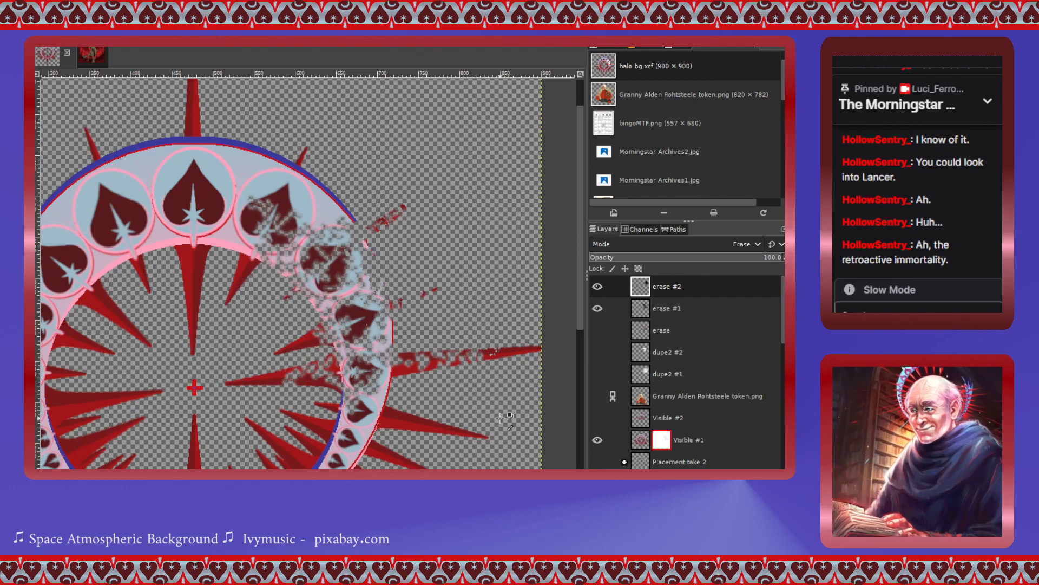
{"action": "key", "text": "ctrl+z"}
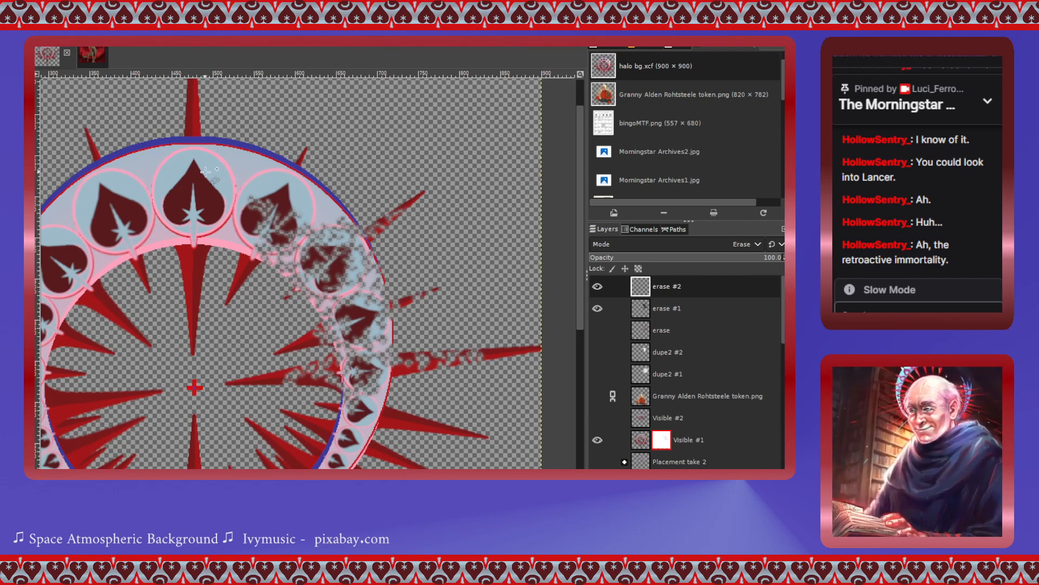
- Try splattering erase #2 over the halo's broken part, preview it with the Granny Alden Rohtsteele token.png layer shown, and undo it
{"action": "mouse_move", "coordinate": [253, 204]}
{"action": "left_mouse_down"}
{"action": "mouse_move", "coordinate": [283, 220]}
{"action": "mouse_move", "coordinate": [286, 236]}
{"action": "mouse_move", "coordinate": [315, 227]}
{"action": "mouse_move", "coordinate": [324, 246]}
{"action": "mouse_move", "coordinate": [335, 216]}
{"action": "mouse_move", "coordinate": [349, 237]}
{"action": "mouse_move", "coordinate": [396, 209]}
{"action": "mouse_move", "coordinate": [397, 228]}
{"action": "mouse_move", "coordinate": [372, 251]}
{"action": "mouse_move", "coordinate": [387, 281]}
{"action": "mouse_move", "coordinate": [379, 306]}
{"action": "mouse_move", "coordinate": [404, 297]}
{"action": "mouse_move", "coordinate": [408, 314]}
{"action": "mouse_move", "coordinate": [397, 343]}
{"action": "mouse_move", "coordinate": [409, 363]}
{"action": "mouse_move", "coordinate": [401, 389]}
{"action": "mouse_move", "coordinate": [367, 371]}
{"action": "mouse_move", "coordinate": [352, 415]}
{"action": "mouse_move", "coordinate": [319, 404]}
{"action": "mouse_move", "coordinate": [333, 387]}
{"action": "mouse_move", "coordinate": [306, 382]}
{"action": "mouse_move", "coordinate": [297, 367]}
{"action": "mouse_move", "coordinate": [343, 360]}
{"action": "mouse_move", "coordinate": [308, 354]}
{"action": "mouse_move", "coordinate": [325, 337]}
{"action": "mouse_move", "coordinate": [315, 313]}
{"action": "mouse_move", "coordinate": [272, 279]}
{"action": "mouse_move", "coordinate": [260, 224]}
{"action": "left_mouse_up"}
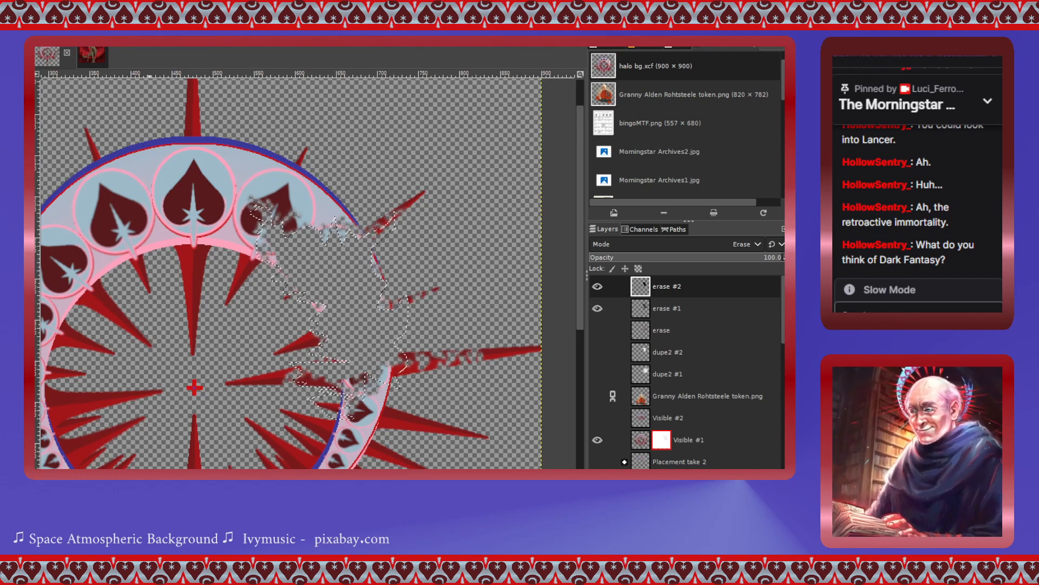
{"action": "scroll", "coordinate": [501, 341], "scroll_direction": "down", "scroll_amount": 3}
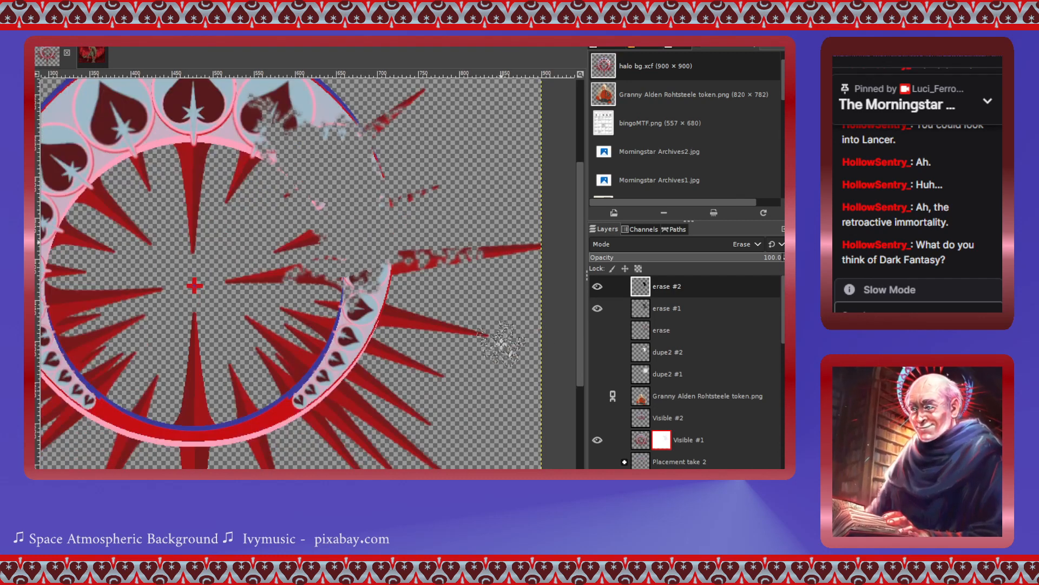
{"action": "left_click", "coordinate": [597, 396]}
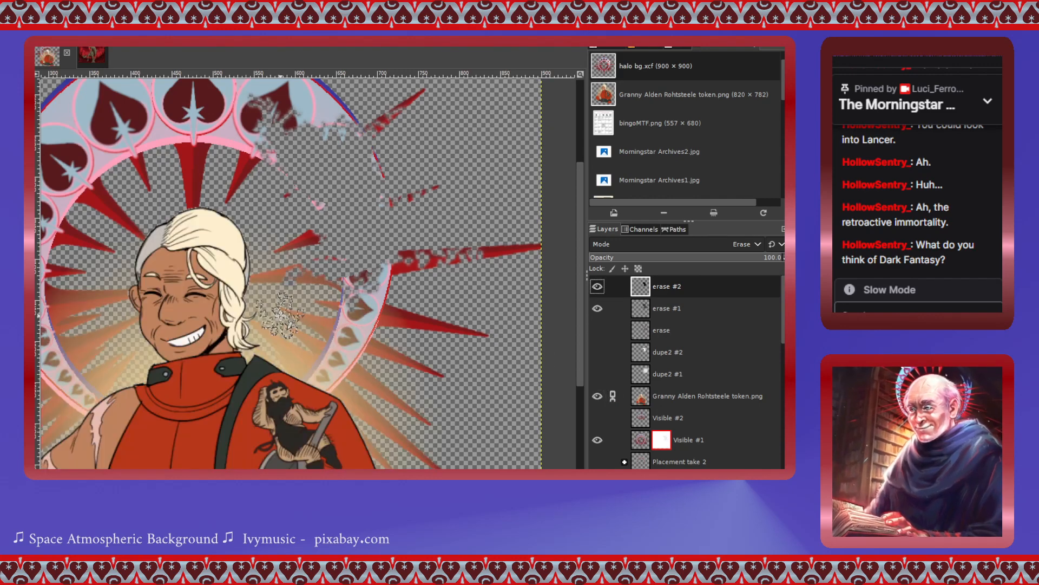
{"action": "scroll", "coordinate": [280, 314], "scroll_direction": "down", "scroll_amount": 3}
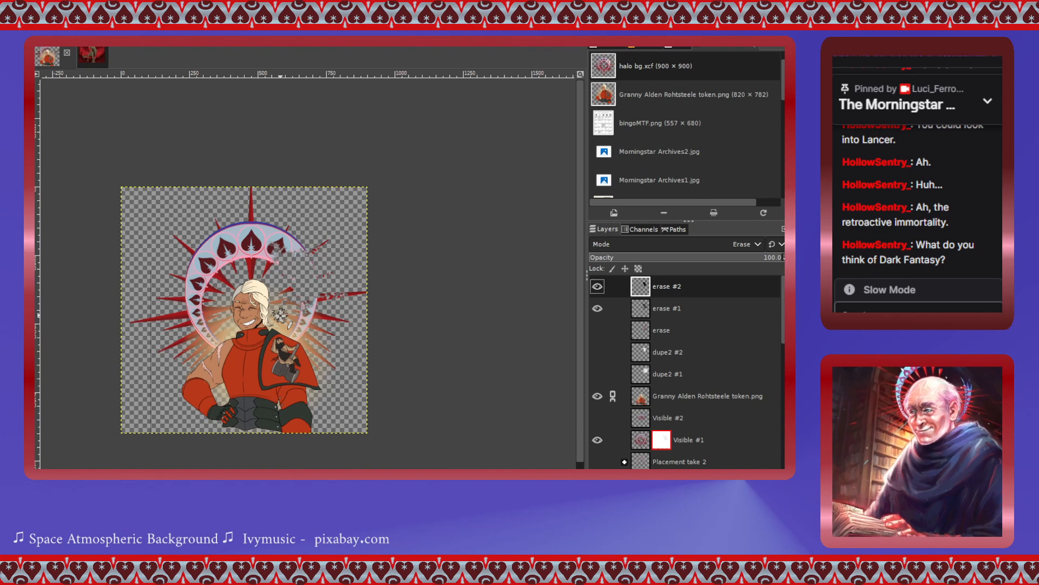
{"action": "key", "text": "ctrl+z"}
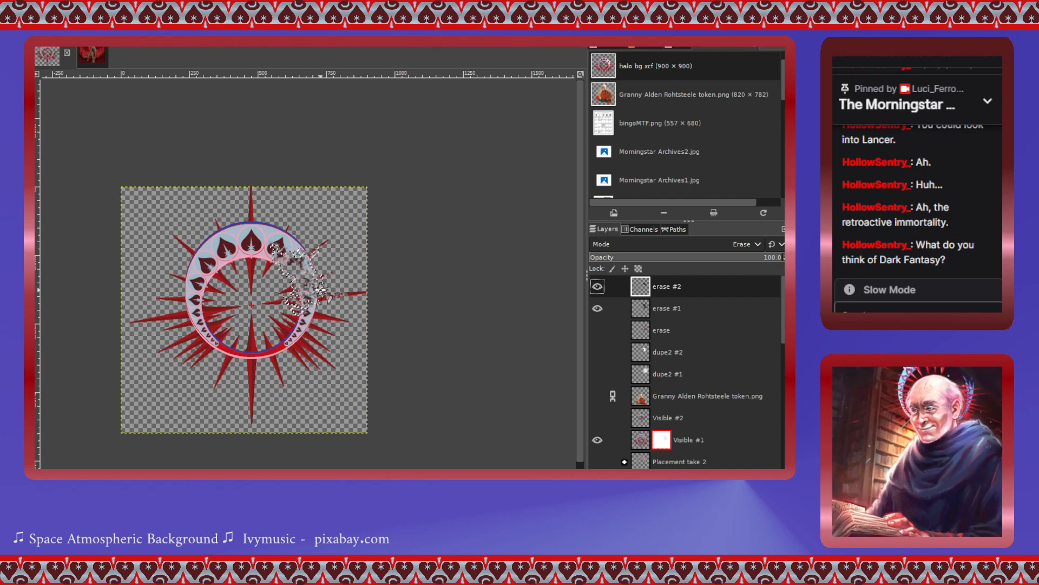
- Try small and large splatter marks on erase #2 within the selected halo cracks, and undo them
{"action": "scroll", "coordinate": [311, 292], "scroll_direction": "up", "scroll_amount": 5}
{"action": "scroll", "coordinate": [309, 292], "scroll_direction": "down", "scroll_amount": 1}
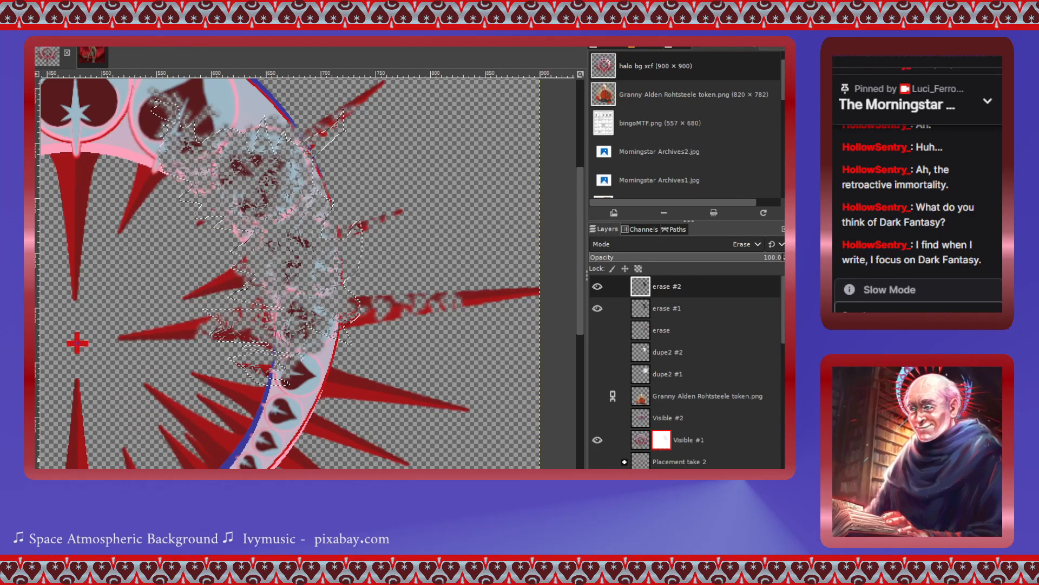
{"action": "left_click", "coordinate": [317, 230]}
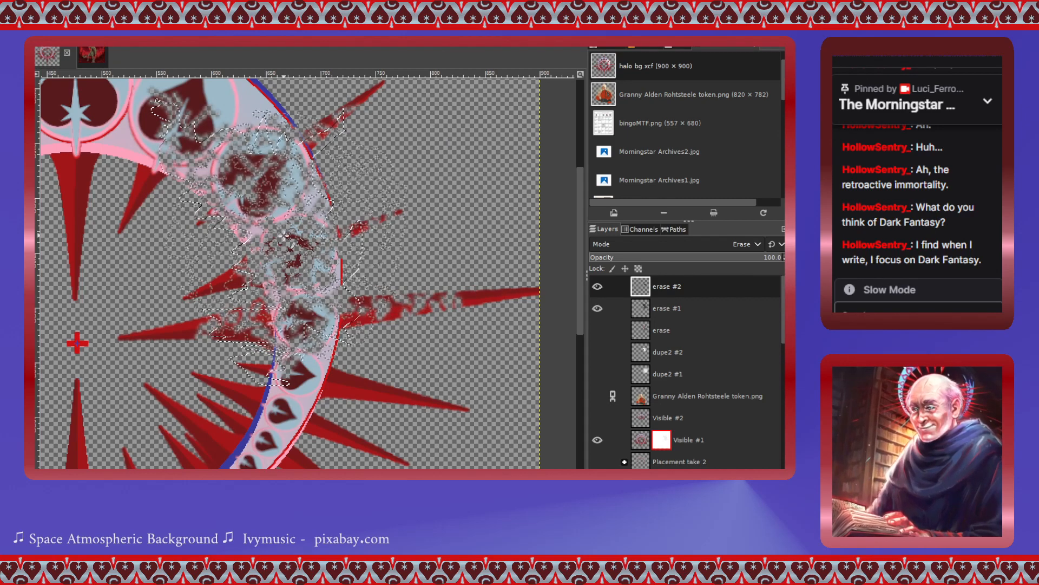
{"action": "left_click", "coordinate": [293, 241]}
{"action": "left_click", "coordinate": [244, 200]}
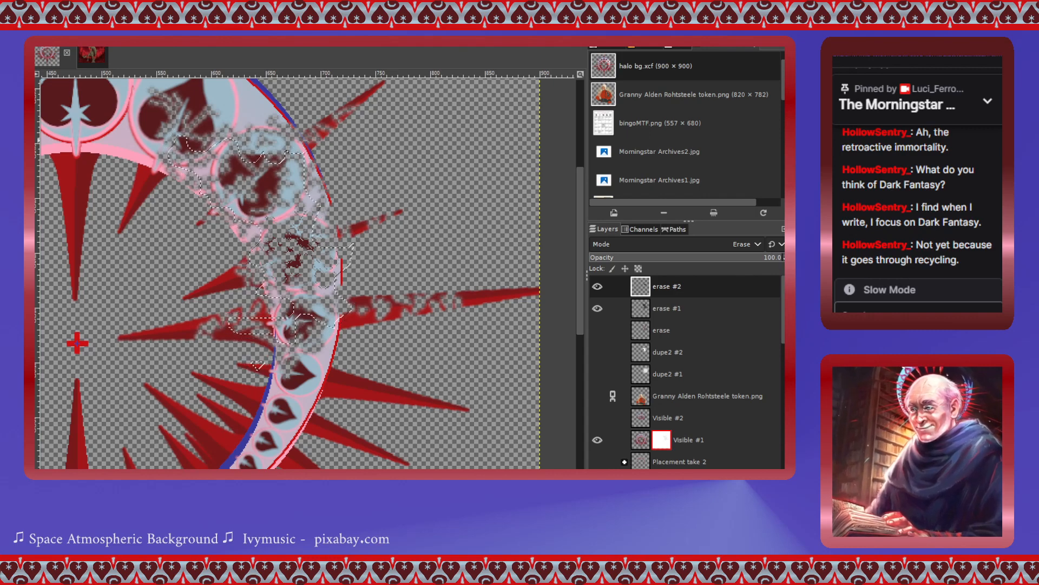
{"action": "key", "text": "Return"}
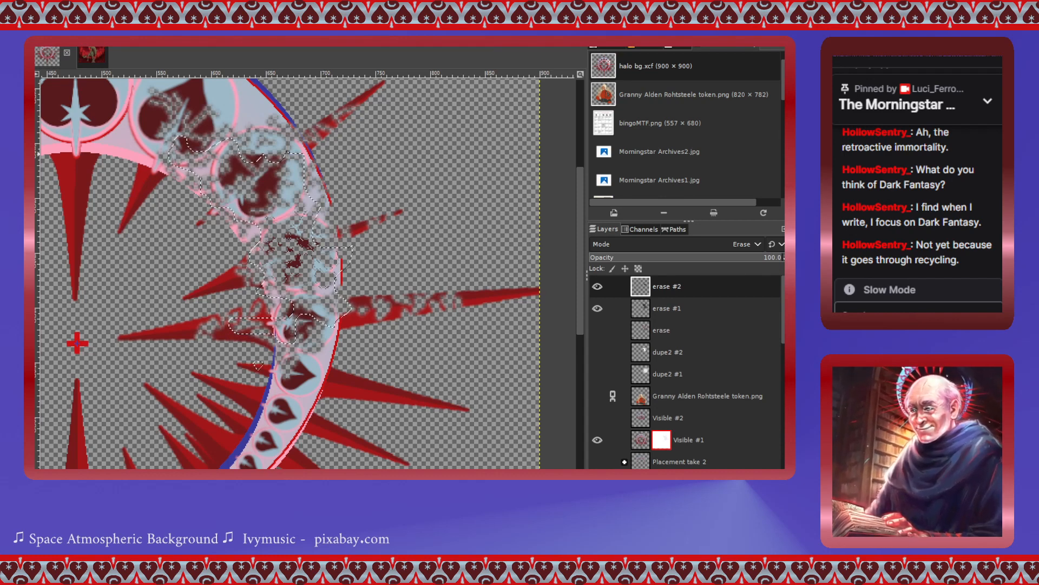
{"action": "key", "text": "Return"}
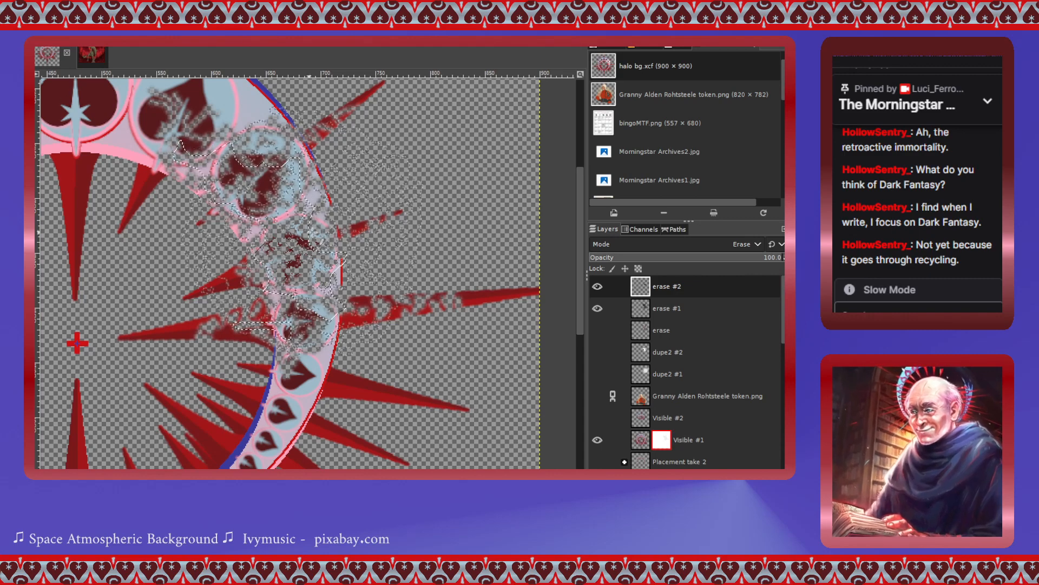
{"action": "mouse_move", "coordinate": [297, 211]}
{"action": "left_mouse_down"}
{"action": "mouse_move", "coordinate": [292, 231]}
{"action": "mouse_move", "coordinate": [244, 270]}
{"action": "mouse_move", "coordinate": [306, 201]}
{"action": "mouse_move", "coordinate": [461, 259]}
{"action": "left_mouse_up"}
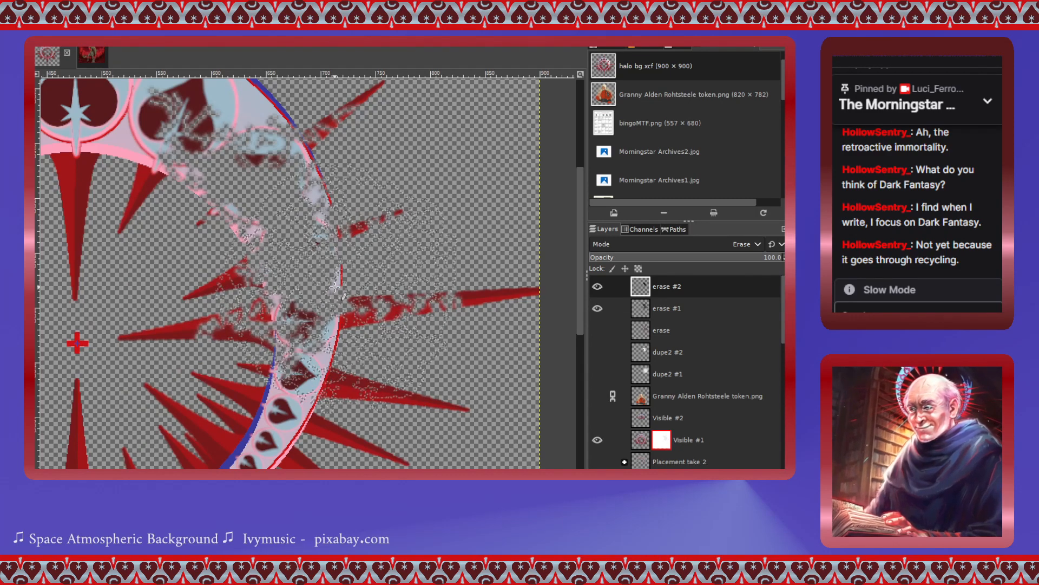
{"action": "scroll", "coordinate": [331, 288], "scroll_direction": "down", "scroll_amount": 3}
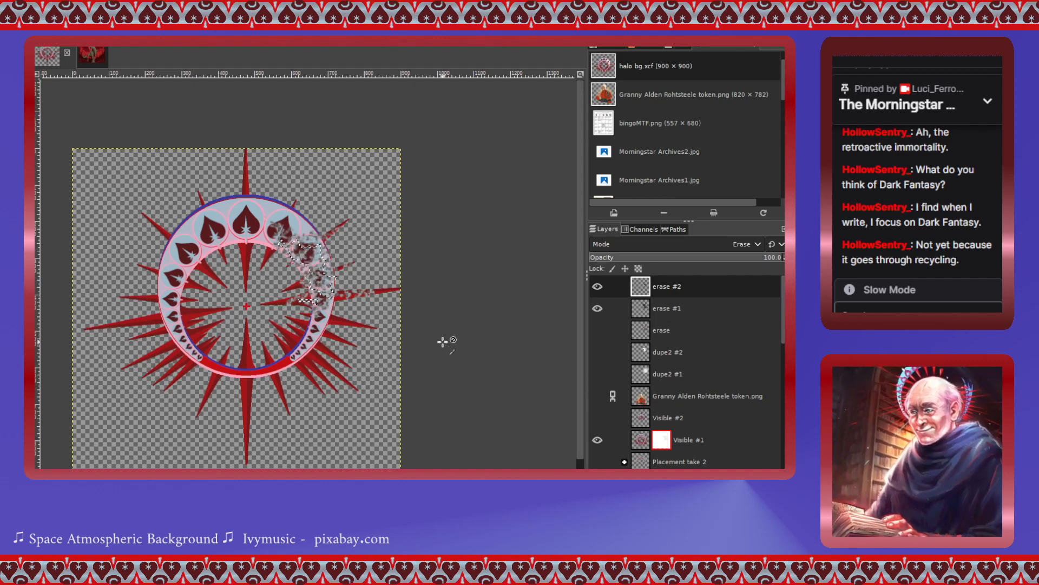
{"action": "scroll", "coordinate": [317, 298], "scroll_direction": "up", "scroll_amount": 3}
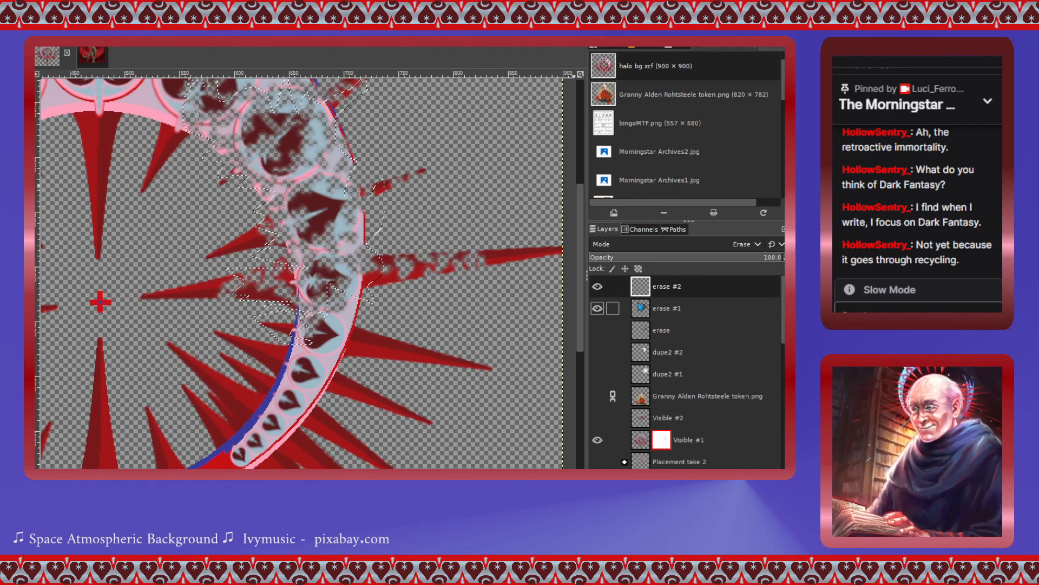
- Hide the erase #2 layer, duplicate the erase #1 layer, and clear the selection
{"action": "left_click", "coordinate": [597, 308]}
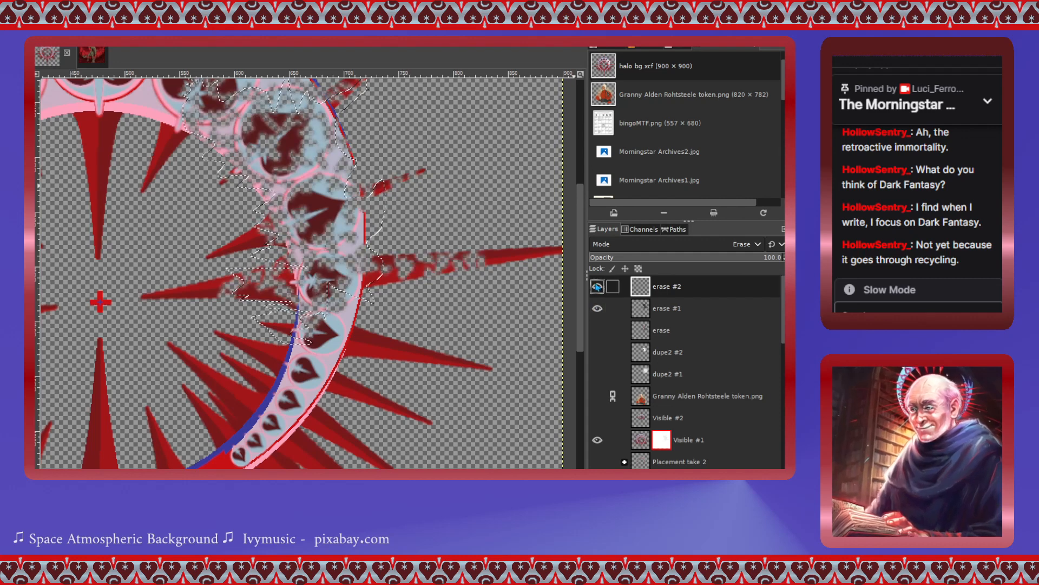
{"action": "left_click", "coordinate": [598, 287]}
{"action": "left_click", "coordinate": [637, 313]}
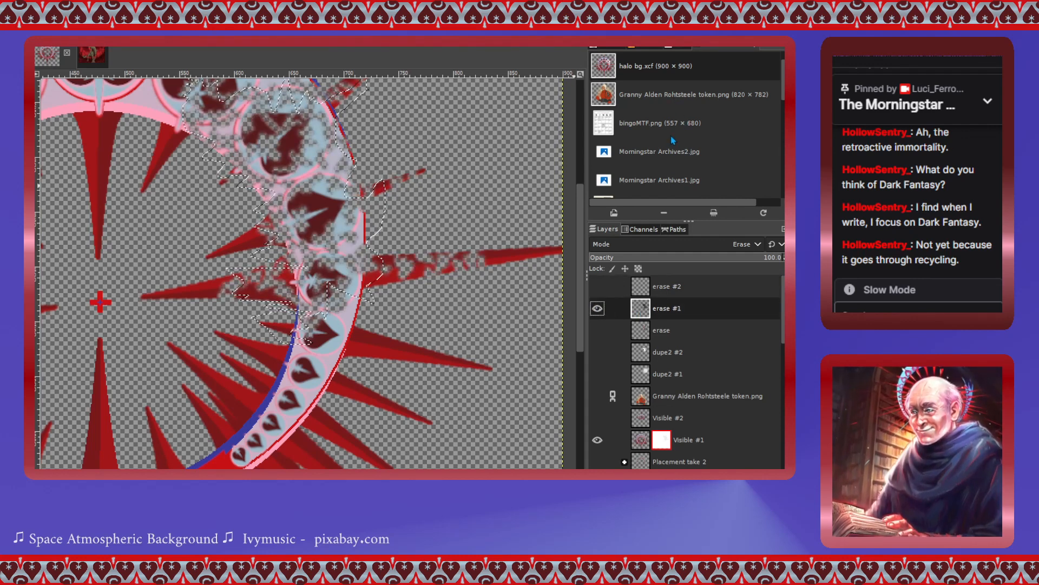
{"action": "key", "text": "ctrl+shift+d"}
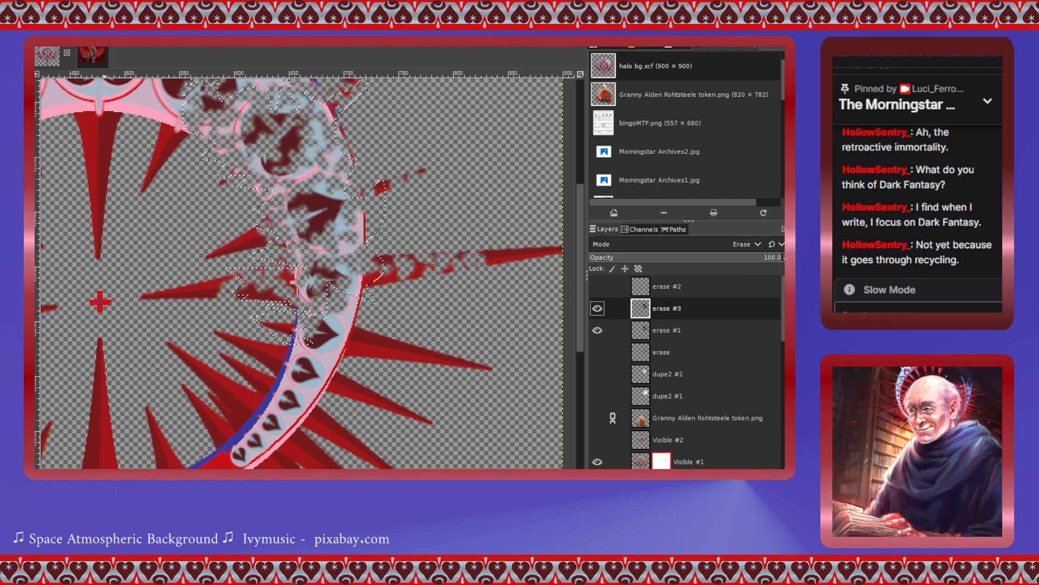
{"action": "key", "text": "ctrl+shift+a"}
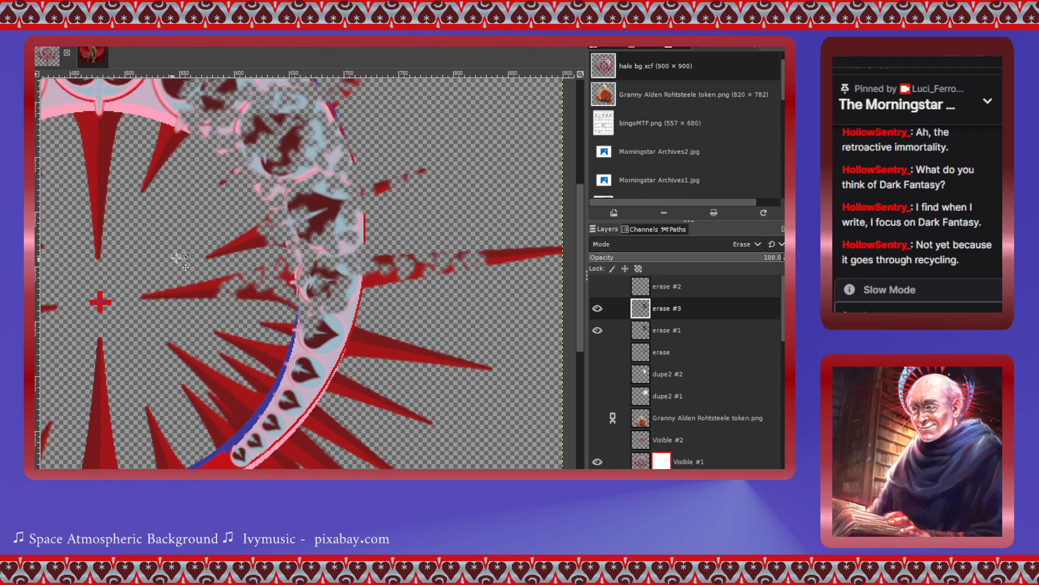
- Offset the erase #3 layer from erase #1 so the doubled cracks break up the halo further, and save the image
{"action": "left_click_drag", "start_coordinate": [319, 241], "coordinate": [333, 232]}
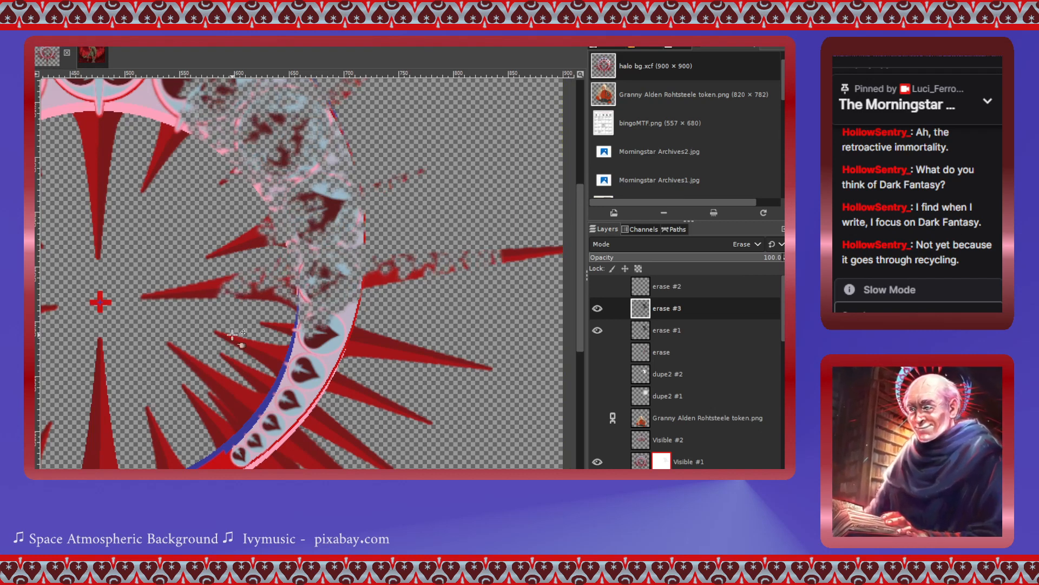
{"action": "scroll", "coordinate": [243, 316], "scroll_direction": "down", "scroll_amount": 2}
{"action": "scroll", "coordinate": [242, 316], "scroll_direction": "up", "scroll_amount": 2}
{"action": "scroll", "coordinate": [243, 316], "scroll_direction": "down", "scroll_amount": 3}
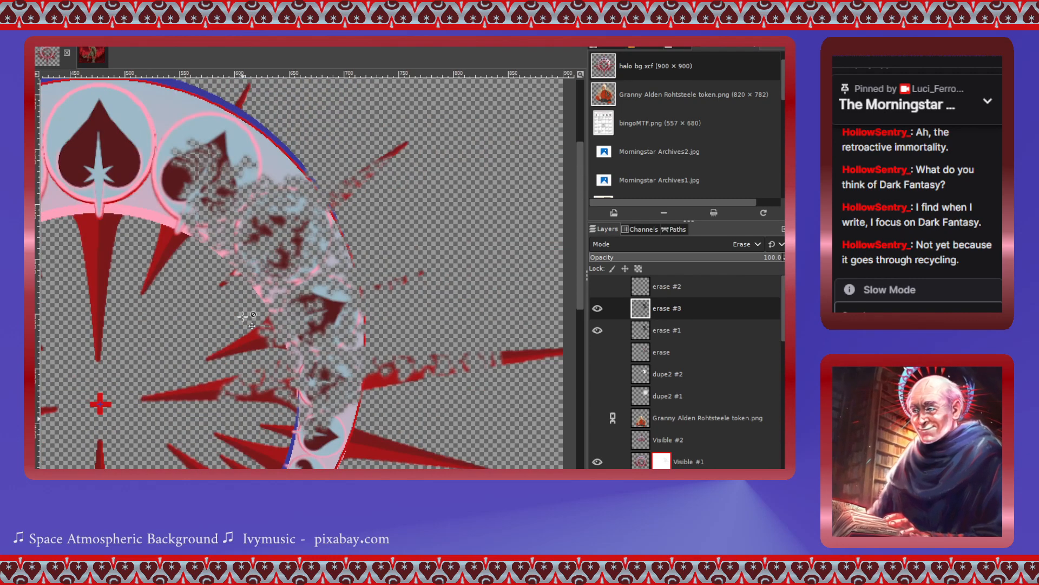
{"action": "left_click_drag", "start_coordinate": [270, 271], "coordinate": [262, 292]}
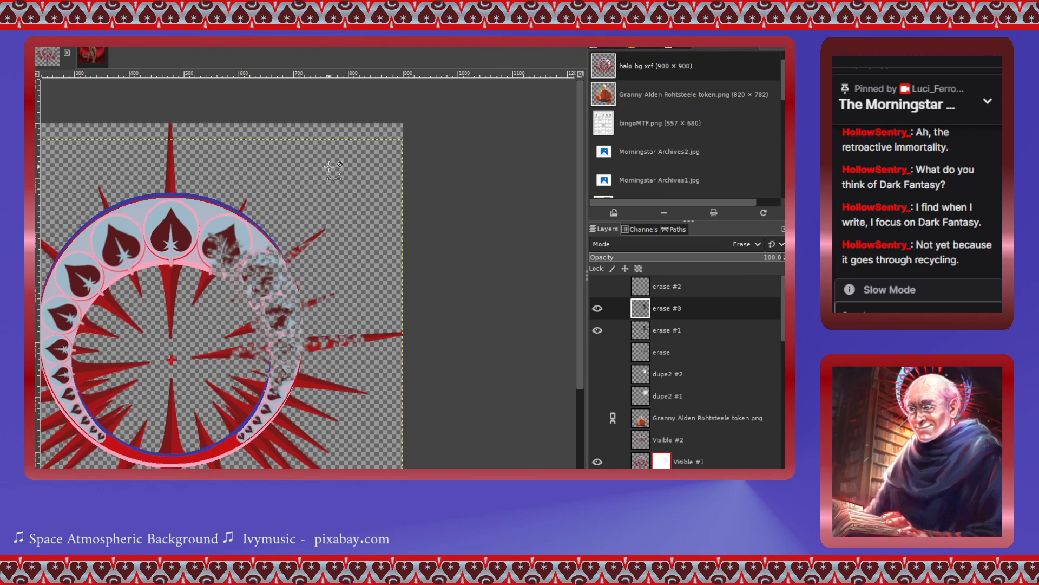
{"action": "key", "text": "ctrl+s"}
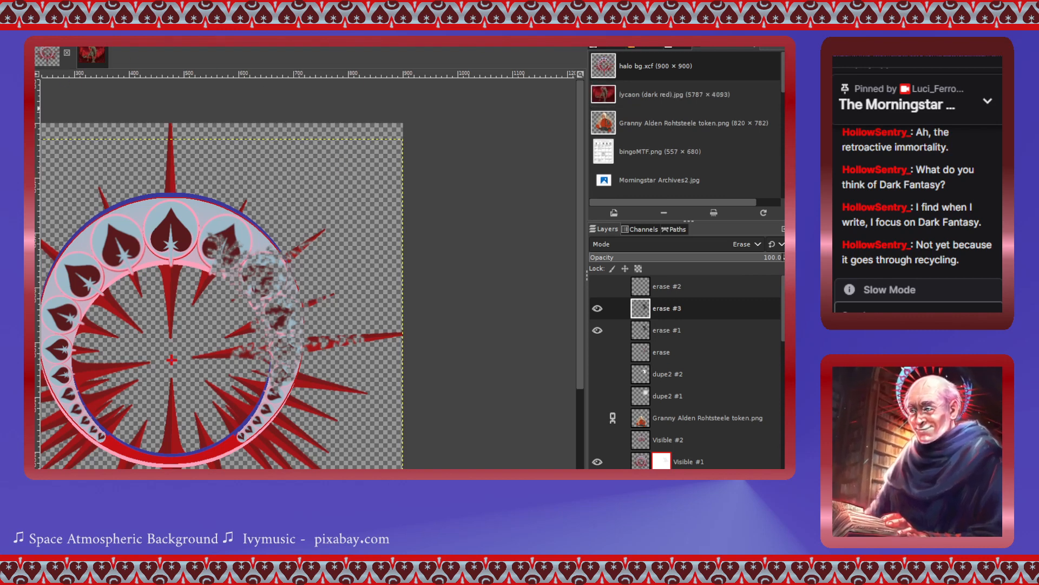
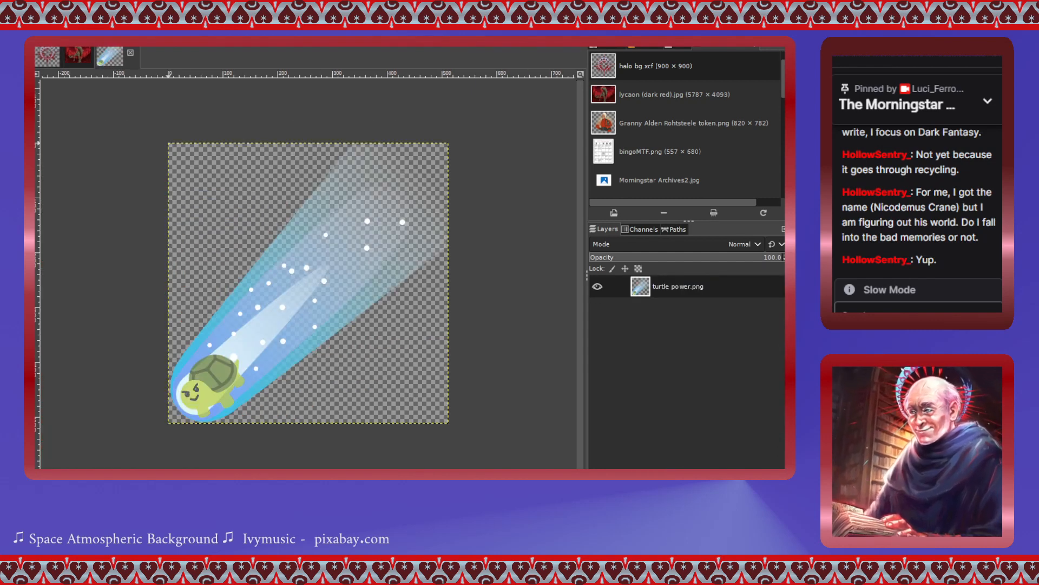
- Close the lycaon (dark red).jpg image and return to the halo bg.xcf image
{"action": "left_click", "coordinate": [82, 56]}
{"action": "left_click", "coordinate": [98, 52]}
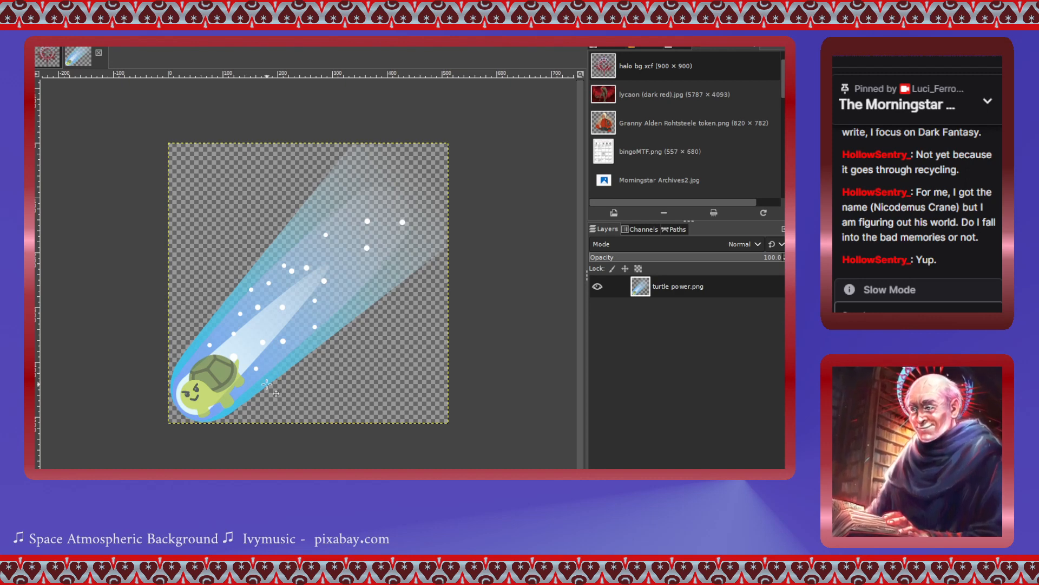
{"action": "left_click", "coordinate": [40, 54]}
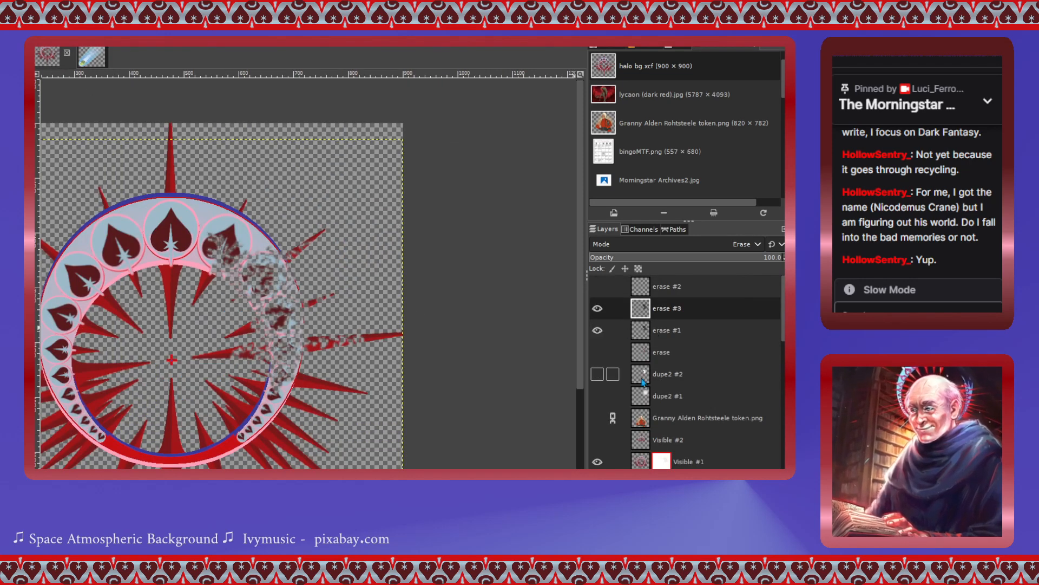
- Select the Motif Pieces layer and make it the only visible layer, hiding Visible #1 and the erase layers
{"action": "scroll", "coordinate": [601, 352], "scroll_direction": "down", "scroll_amount": 2}
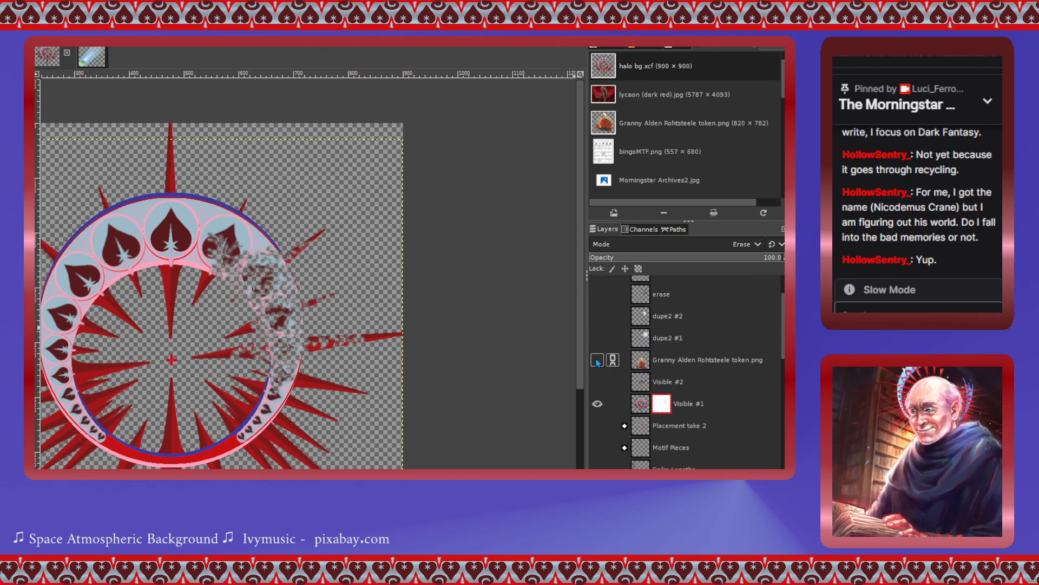
{"action": "scroll", "coordinate": [598, 362], "scroll_direction": "down", "scroll_amount": 1}
{"action": "scroll", "coordinate": [598, 361], "scroll_direction": "down", "scroll_amount": 3}
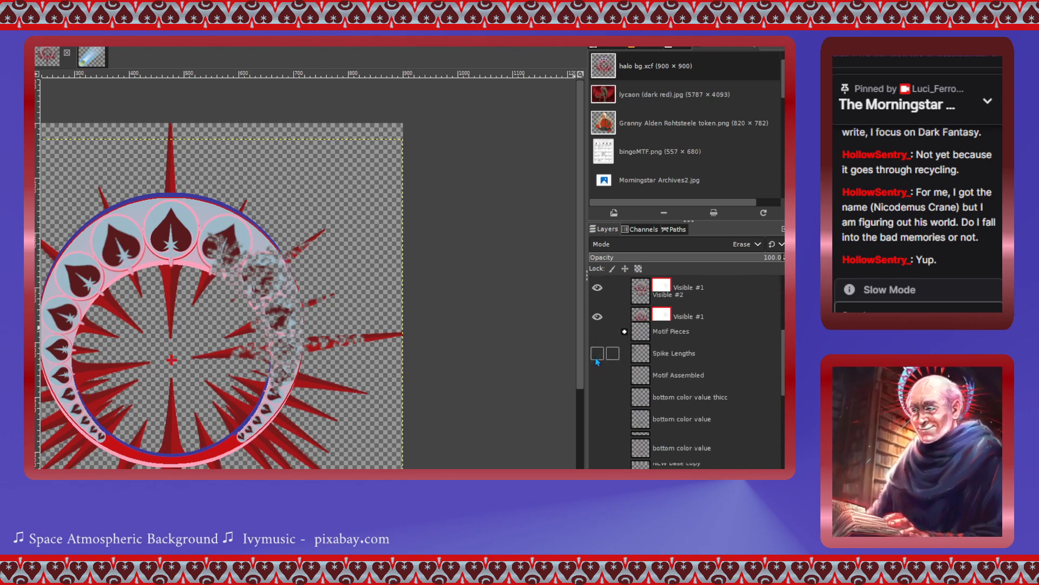
{"action": "left_click", "coordinate": [601, 332]}
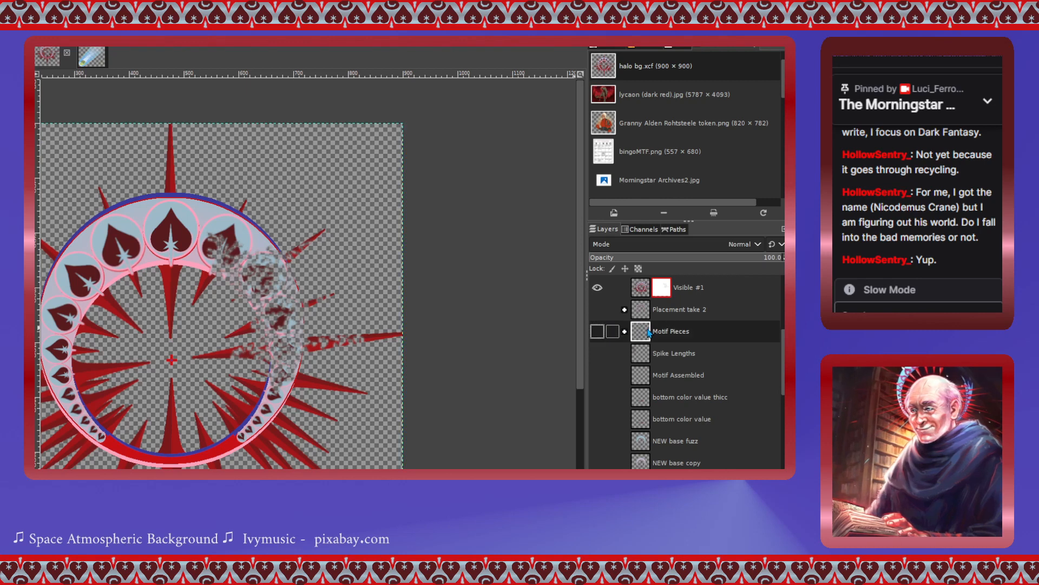
{"action": "left_click", "coordinate": [598, 331]}
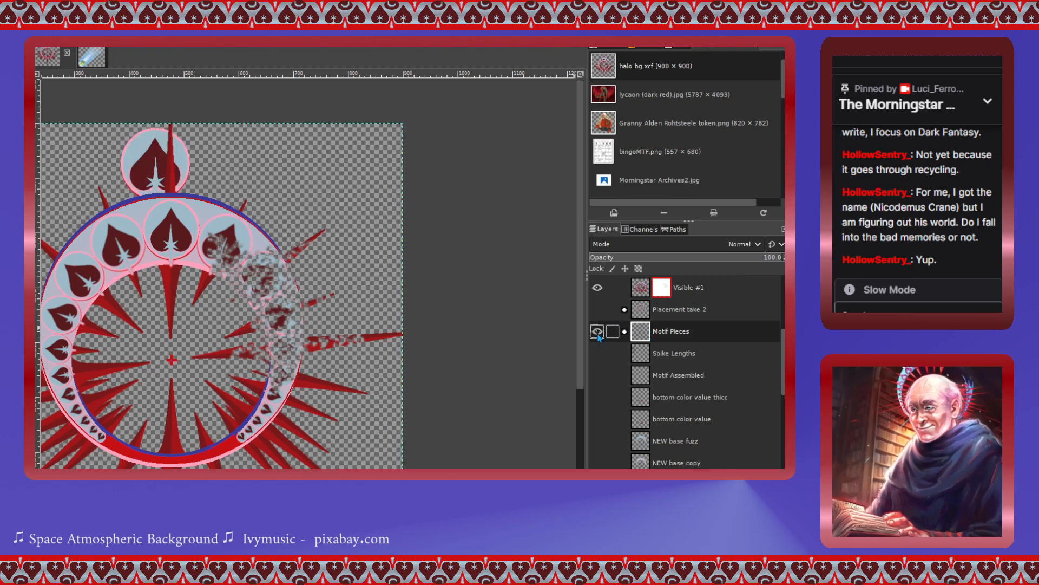
{"action": "left_click", "coordinate": [598, 332]}
{"action": "left_click", "coordinate": [598, 288]}
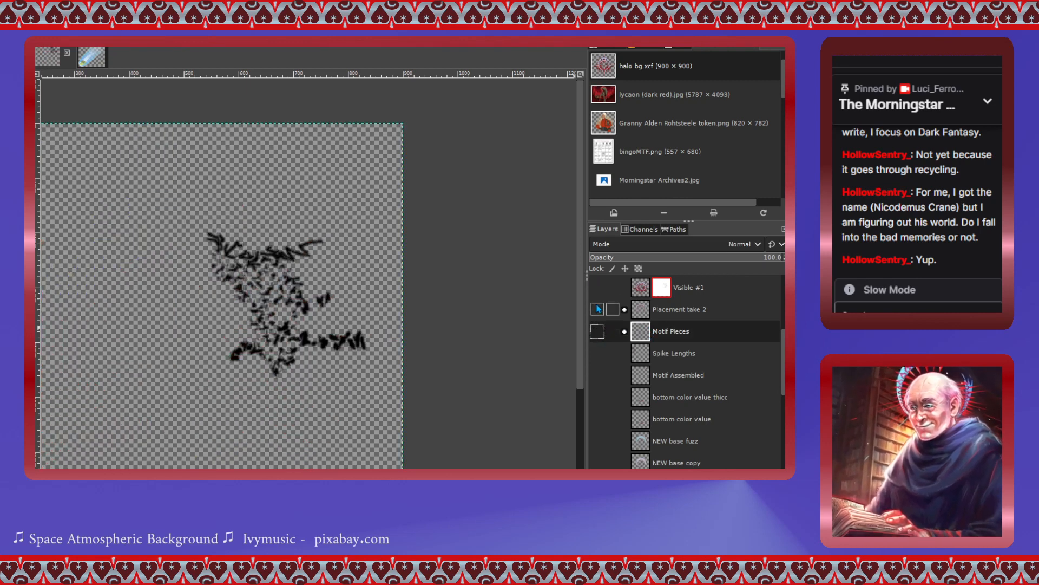
{"action": "left_click", "coordinate": [597, 309]}
{"action": "left_click", "coordinate": [598, 331]}
{"action": "scroll", "coordinate": [599, 319], "scroll_direction": "up", "scroll_amount": 5}
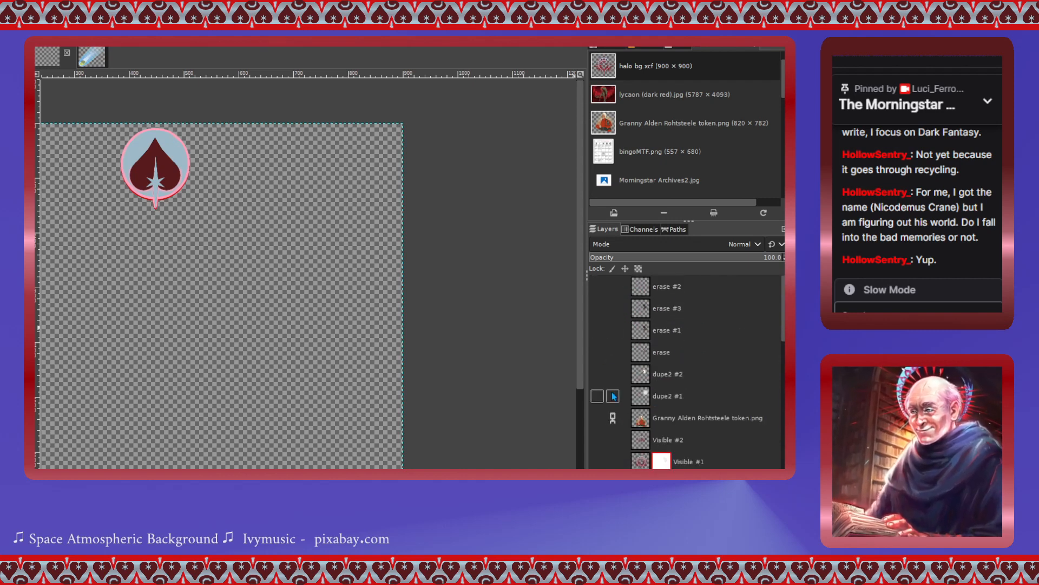
{"action": "scroll", "coordinate": [612, 395], "scroll_direction": "down", "scroll_amount": 3}
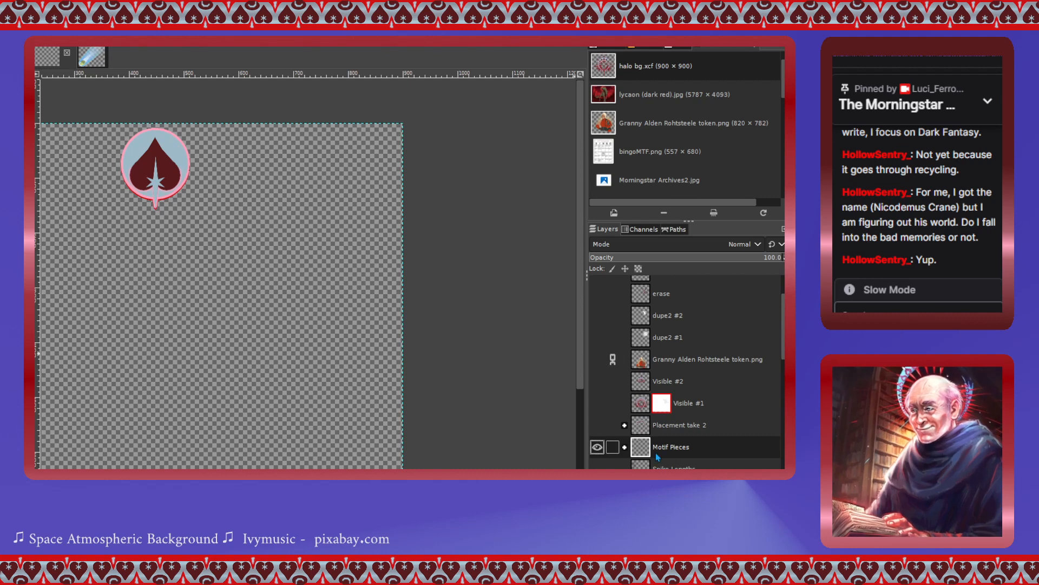
- Look at the turtle power.png image and return to the halo bg.xcf image
{"action": "scroll", "coordinate": [646, 453], "scroll_direction": "down", "scroll_amount": 5}
{"action": "scroll", "coordinate": [645, 454], "scroll_direction": "up", "scroll_amount": 8}
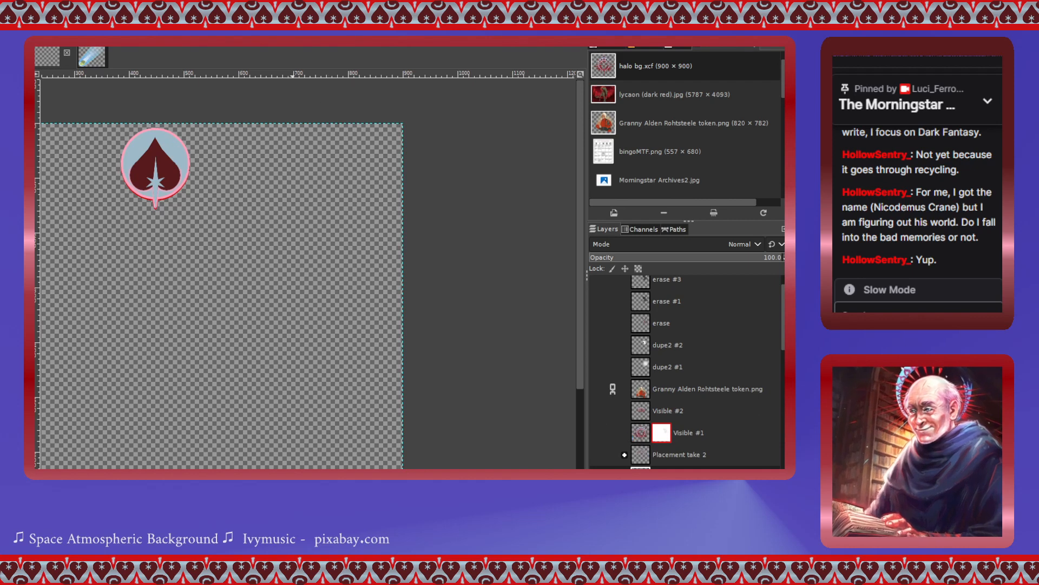
{"action": "left_click", "coordinate": [91, 56]}
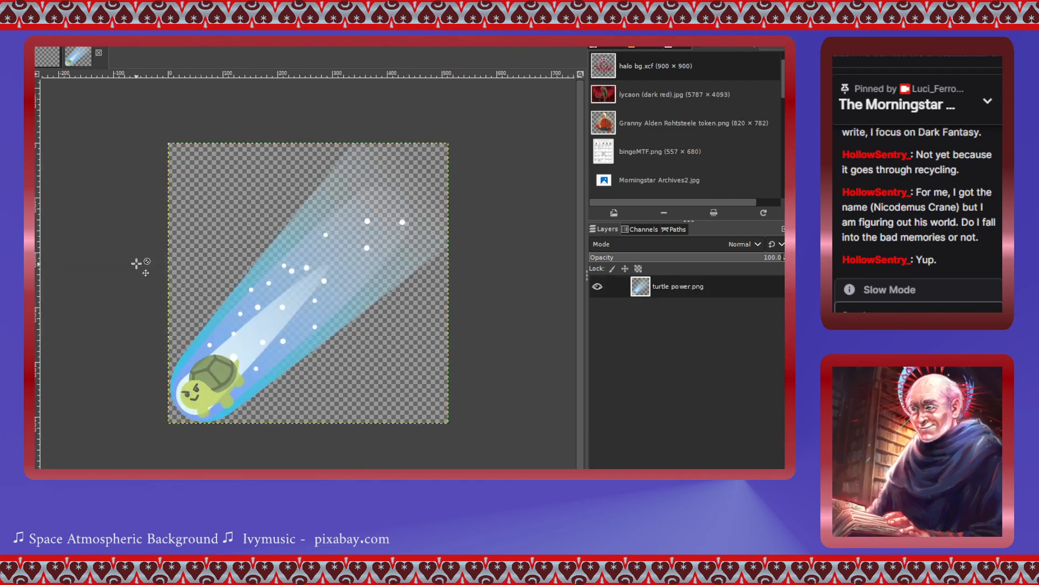
{"action": "left_click", "coordinate": [39, 50]}
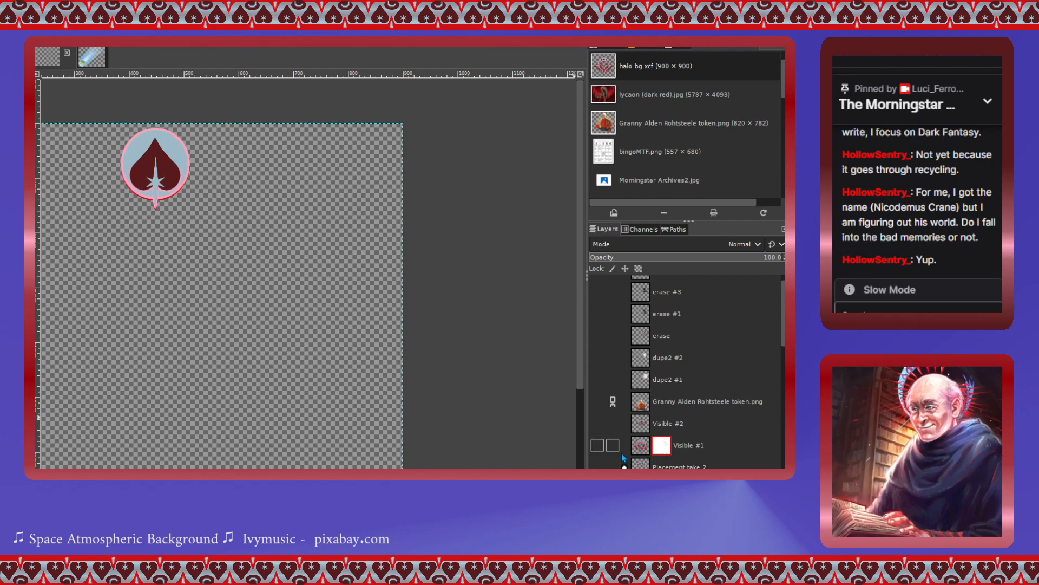
{"action": "scroll", "coordinate": [624, 458], "scroll_direction": "down", "scroll_amount": 1}
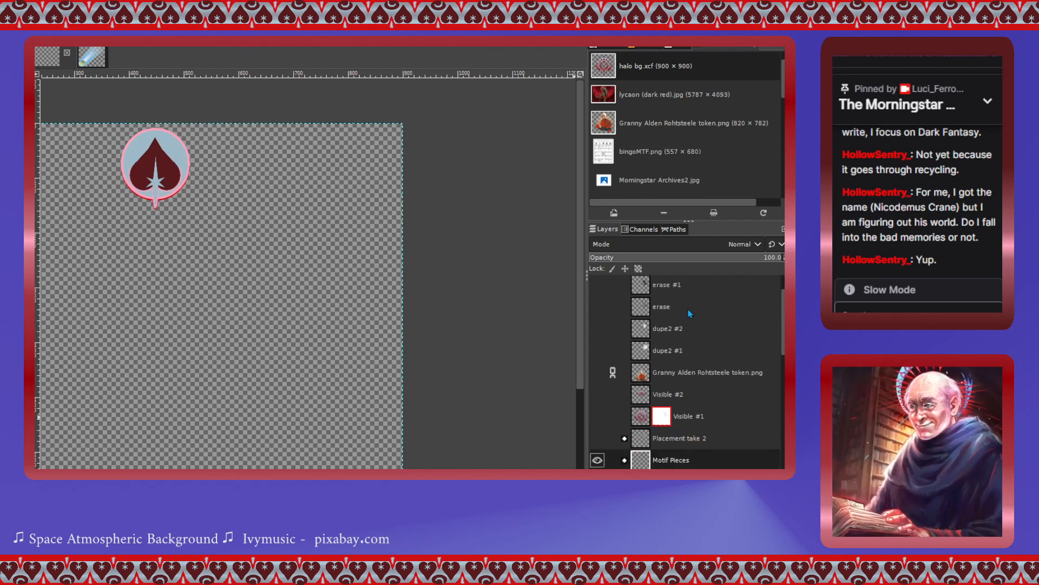
- Create a new layer from the visible motif and move it out of the Motif Pieces group, directly above it
{"action": "left_click", "coordinate": [676, 146]}
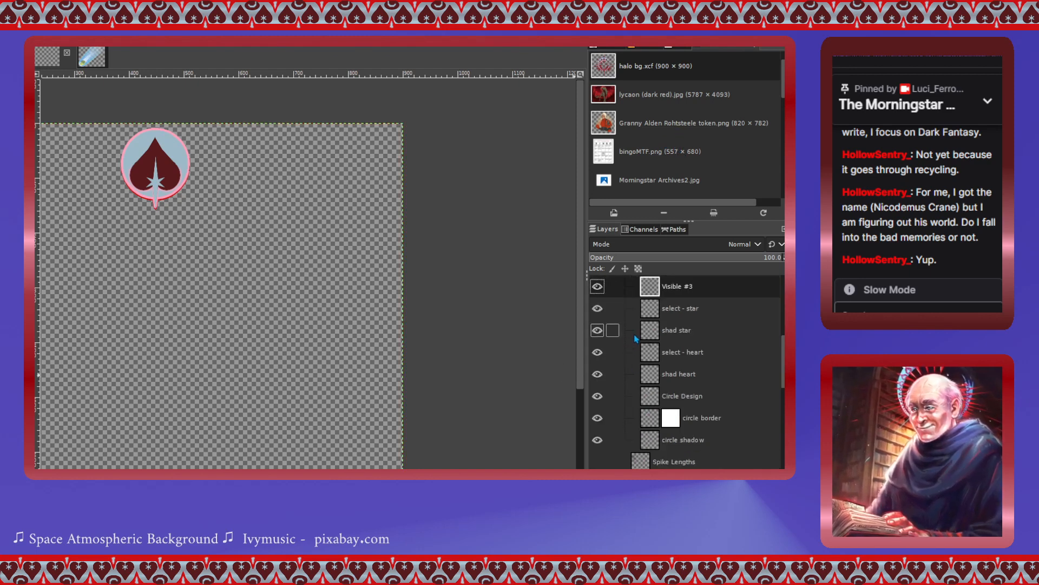
{"action": "scroll", "coordinate": [636, 338], "scroll_direction": "up", "scroll_amount": 1}
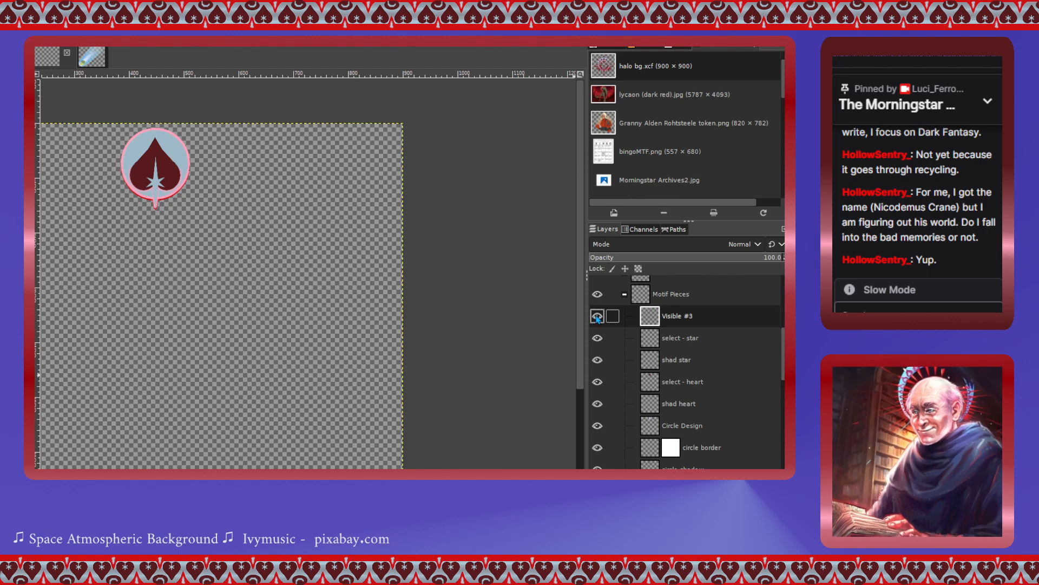
{"action": "scroll", "coordinate": [652, 295], "scroll_direction": "up", "scroll_amount": 1}
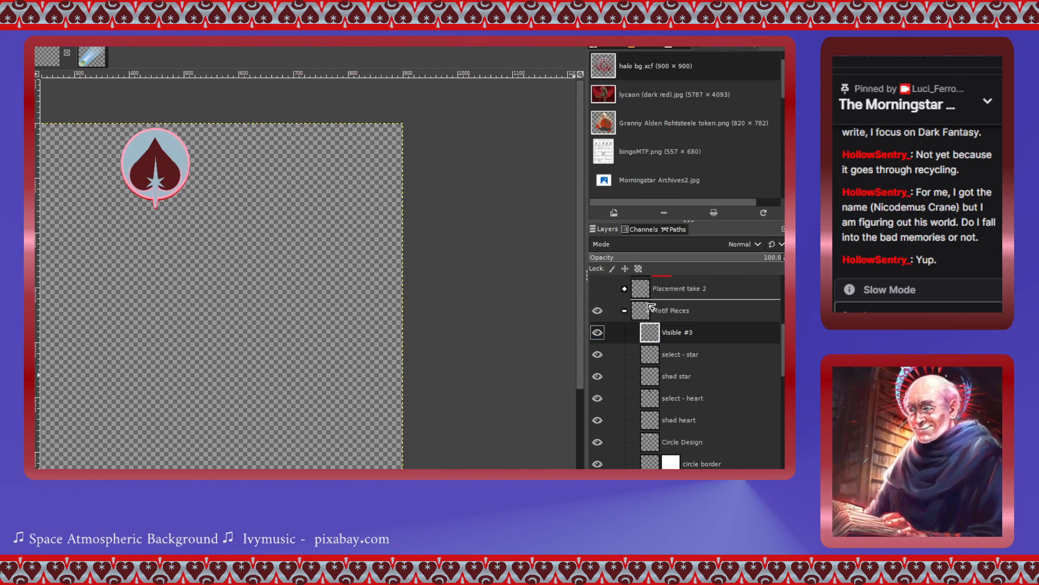
{"action": "left_click_drag", "start_coordinate": [652, 307], "coordinate": [651, 308]}
- Hide and collapse the Motif Pieces group, keeping only the Visible #3 layer shown
{"action": "left_click", "coordinate": [598, 332]}
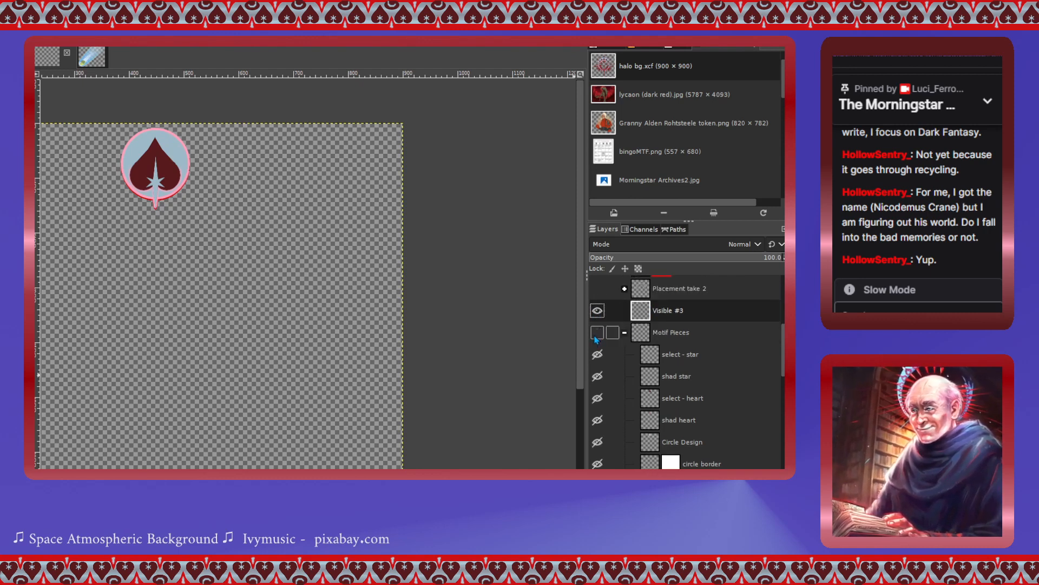
{"action": "left_click", "coordinate": [625, 332]}
{"action": "left_click", "coordinate": [598, 312]}
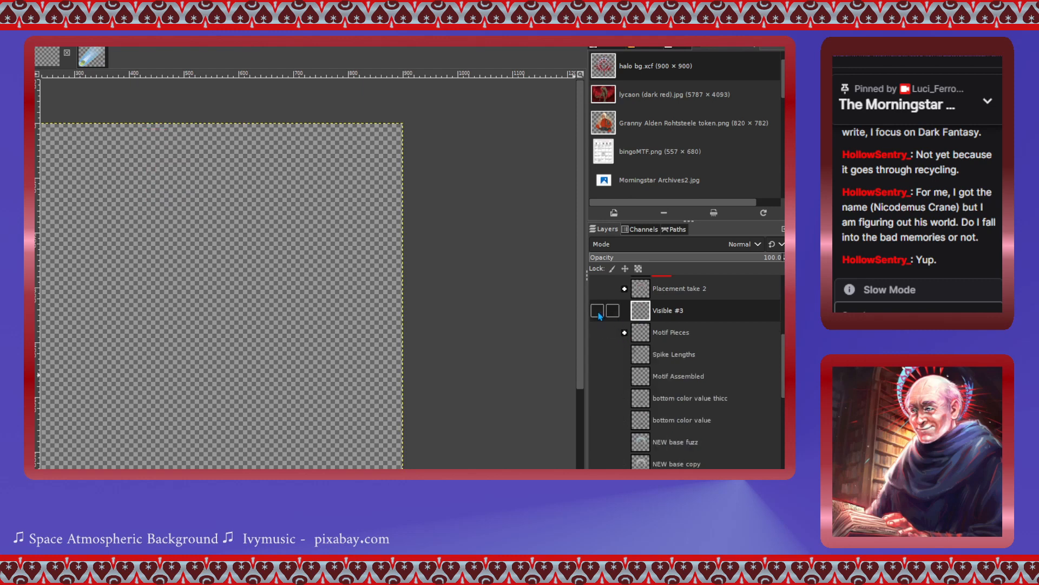
{"action": "left_click", "coordinate": [599, 313]}
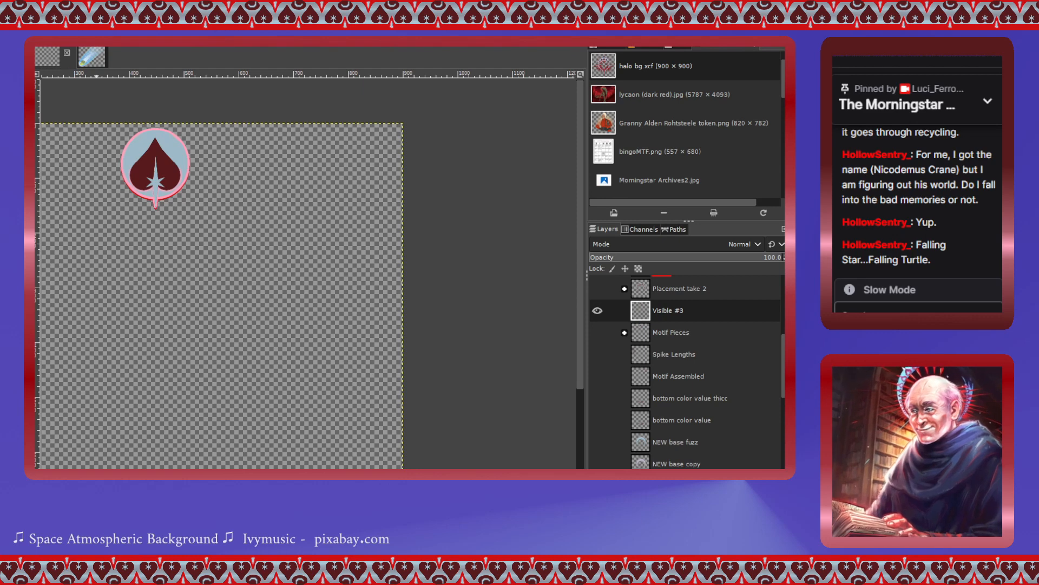
- Outline the heart motif with a freehand selection, copy it, and delete the Visible #3 layer
{"action": "left_click_drag", "start_coordinate": [196, 221], "coordinate": [106, 114]}
{"action": "left_click", "coordinate": [196, 165]}
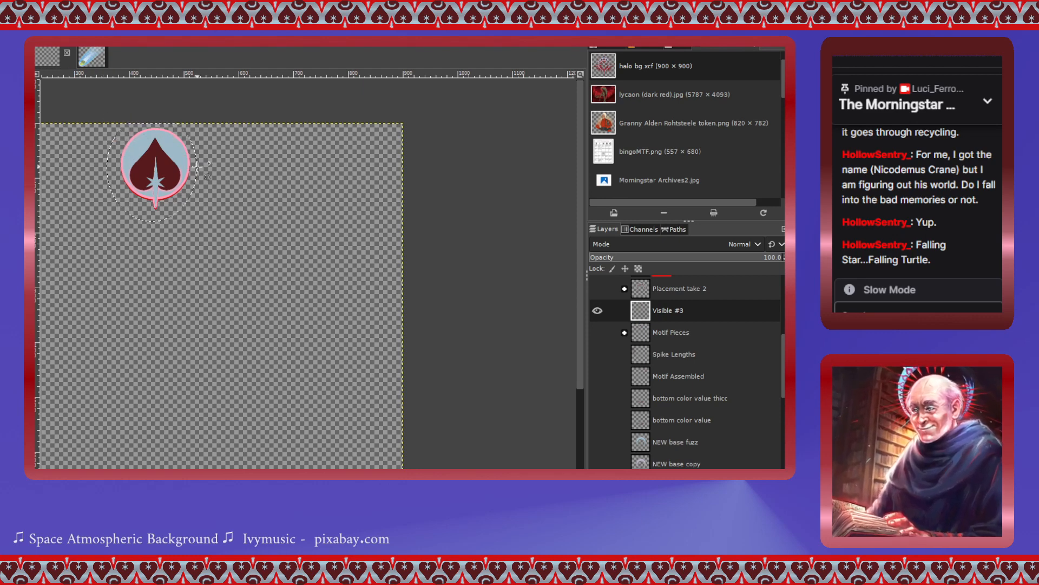
{"action": "key", "text": "Delete"}
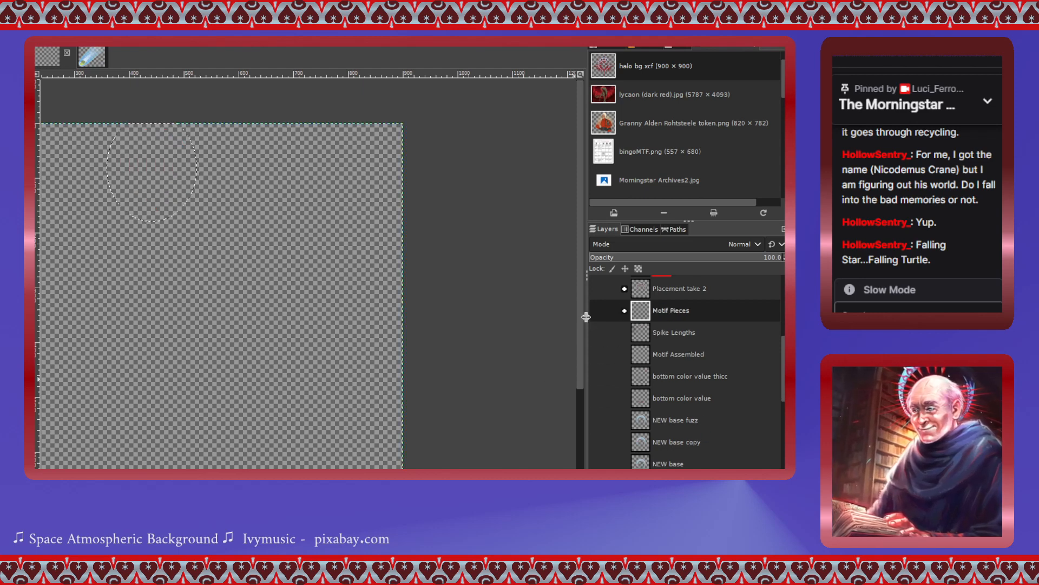
- Show the Granny Alden Rohtsteele token.png and Visible #1 layers again
{"action": "scroll", "coordinate": [599, 323], "scroll_direction": "up", "scroll_amount": 5}
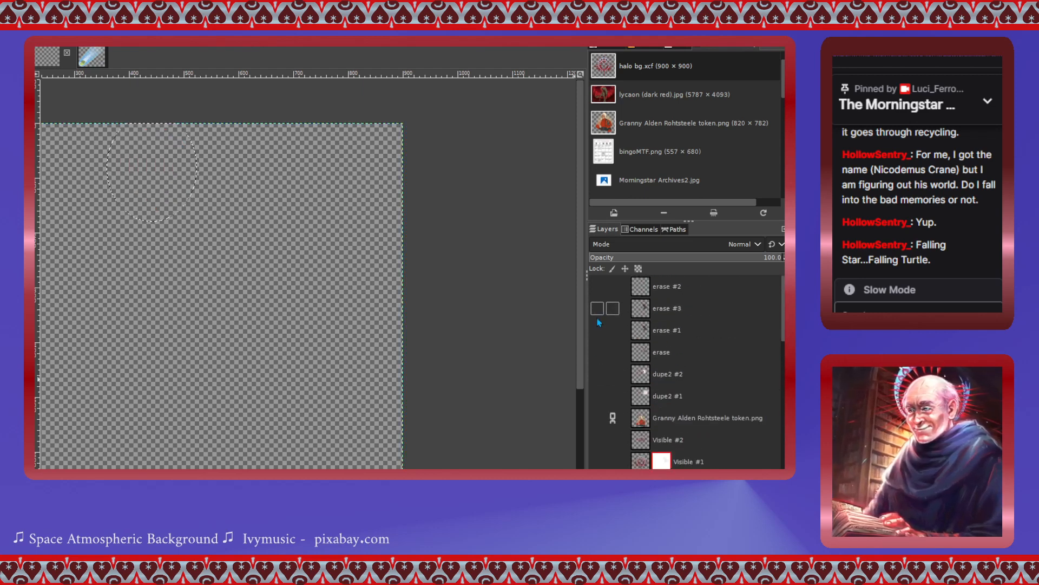
{"action": "left_click", "coordinate": [597, 418]}
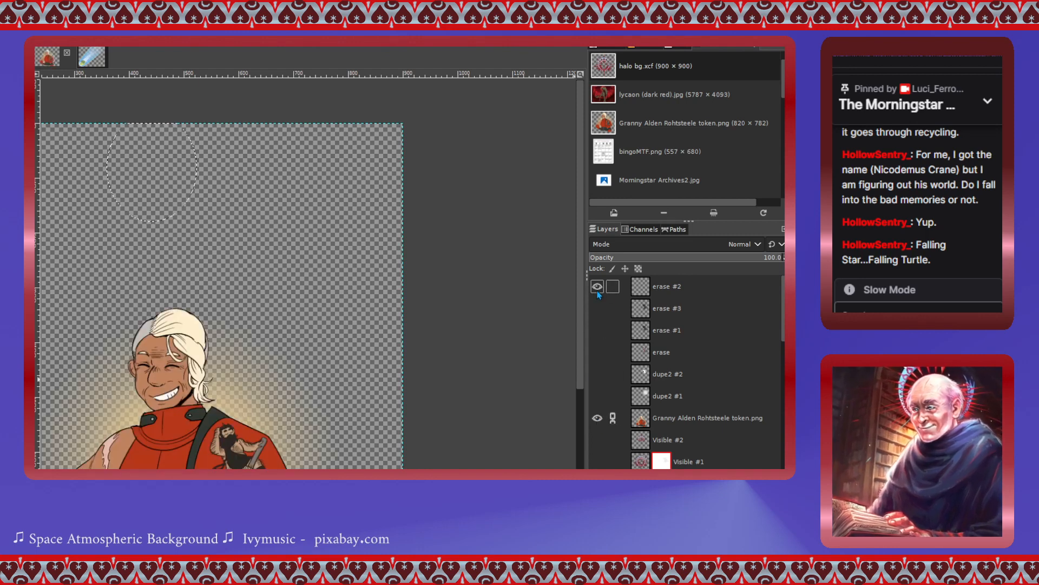
{"action": "scroll", "coordinate": [604, 423], "scroll_direction": "down", "scroll_amount": 1}
{"action": "left_click", "coordinate": [598, 433]}
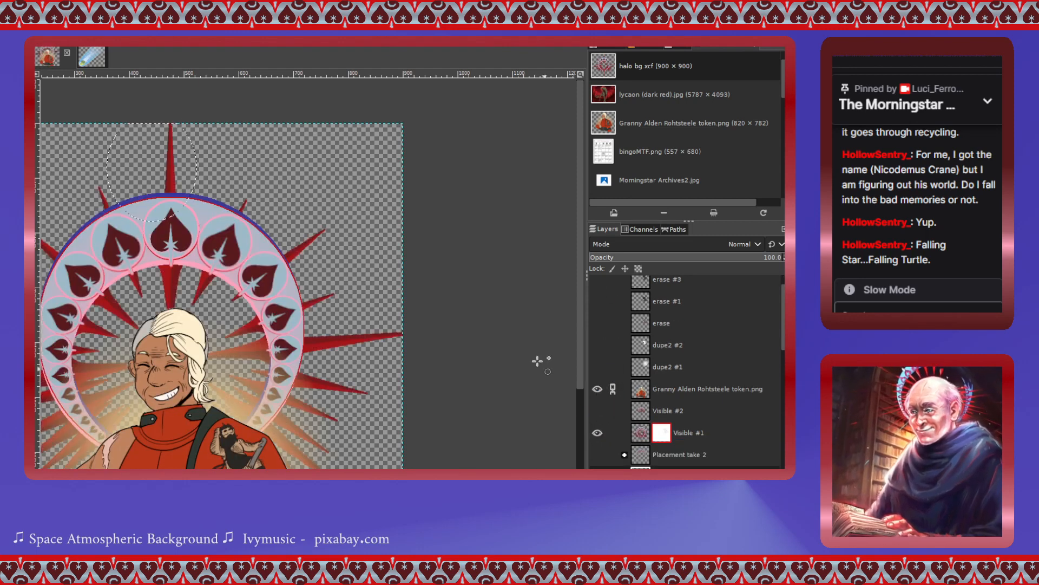
- In turtle power.png, add a layer named erase, paste the heart motif over the turtle, and anchor it
{"action": "left_click", "coordinate": [96, 57]}
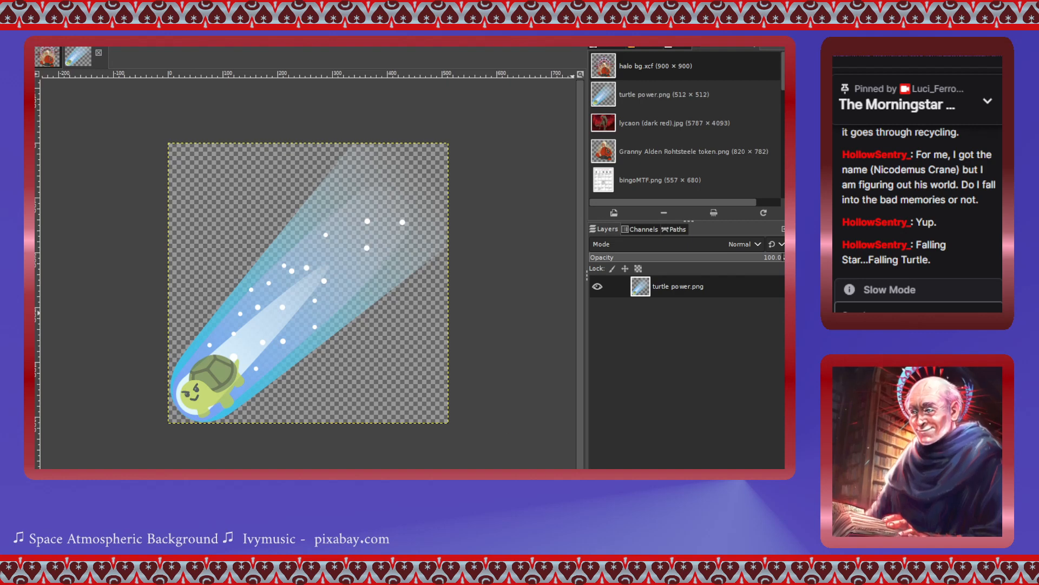
{"action": "key", "text": "Return"}
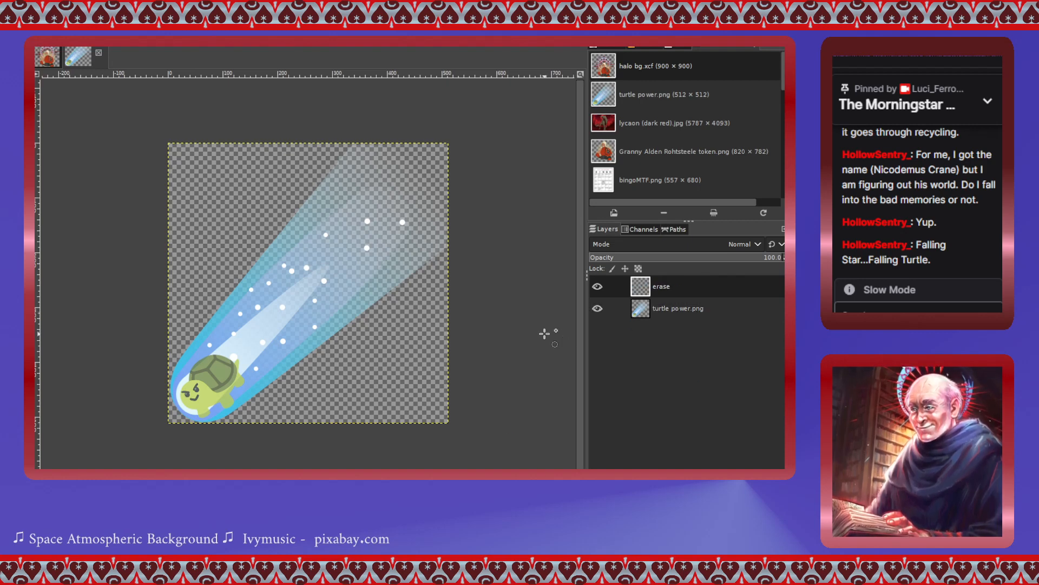
{"action": "key", "text": "ctrl+v"}
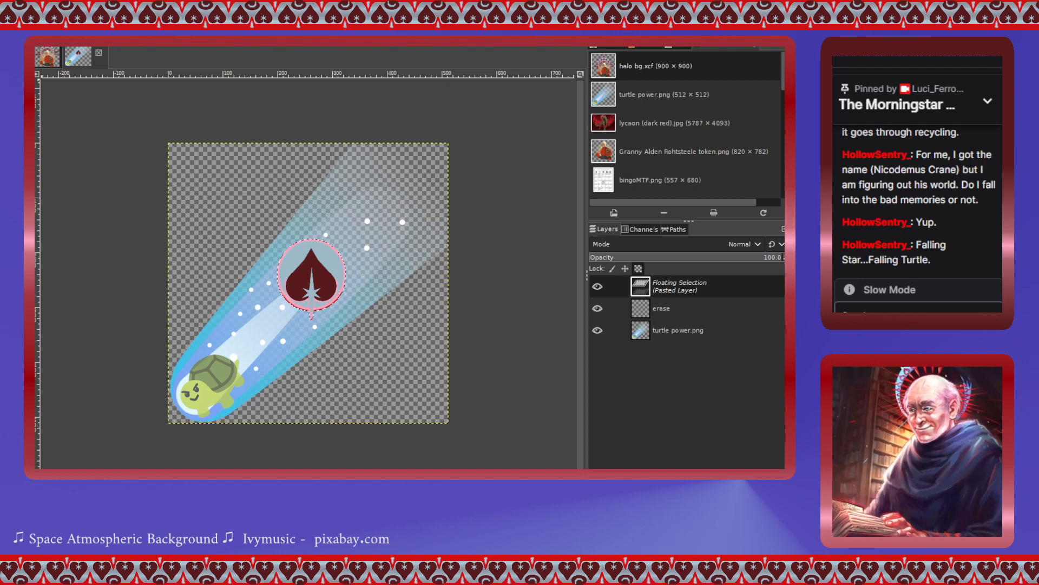
{"action": "left_click_drag", "start_coordinate": [319, 284], "coordinate": [212, 380]}
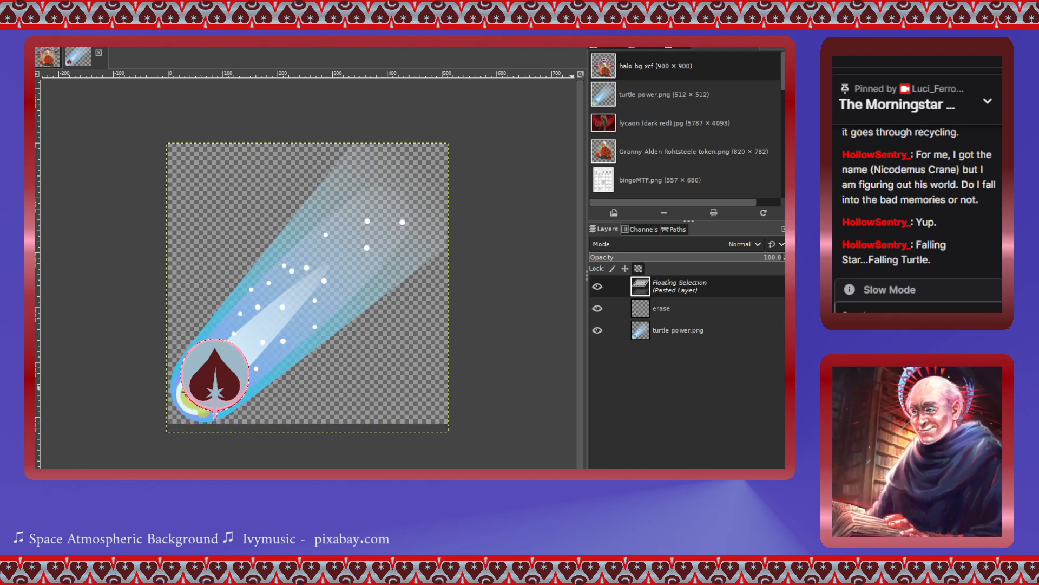
{"action": "key", "text": "ctrl+h"}
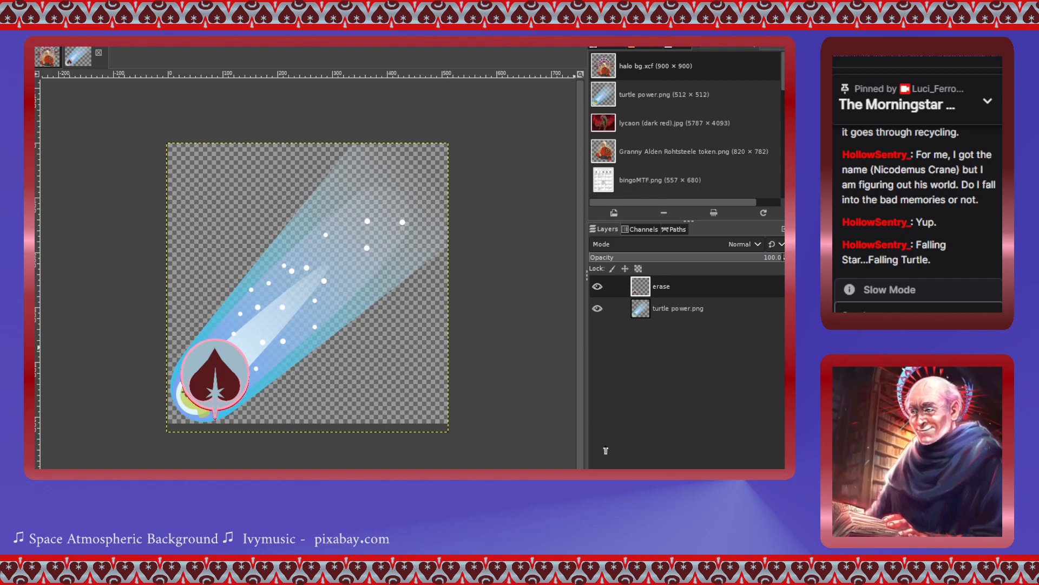
- On a new BG corona layer, extend the rounded selection around the motif along the light trail's edges and past the canvas's upper-right corner
{"action": "left_click", "coordinate": [618, 482]}
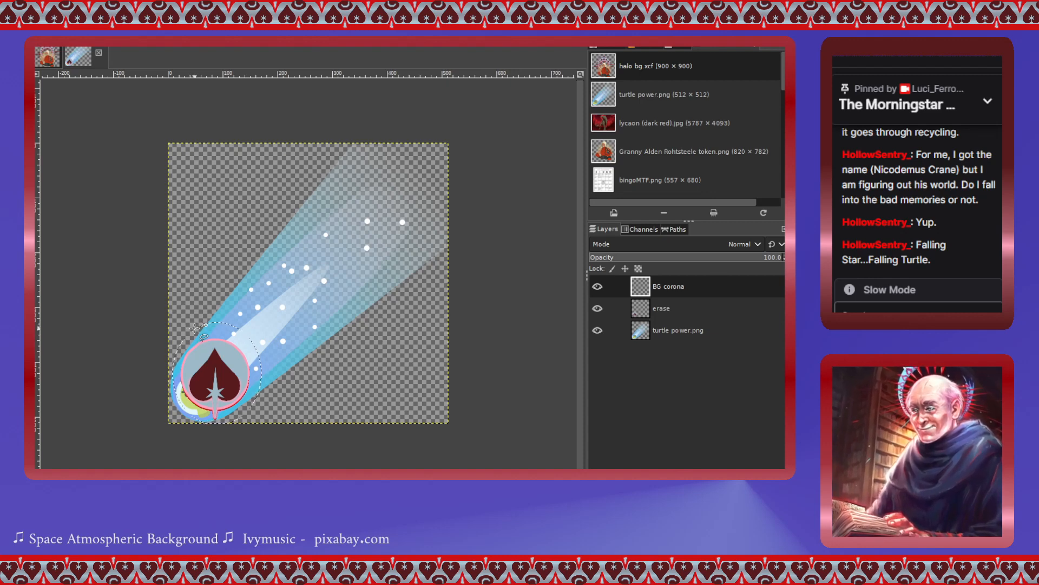
{"action": "scroll", "coordinate": [195, 328], "scroll_direction": "up", "scroll_amount": 2}
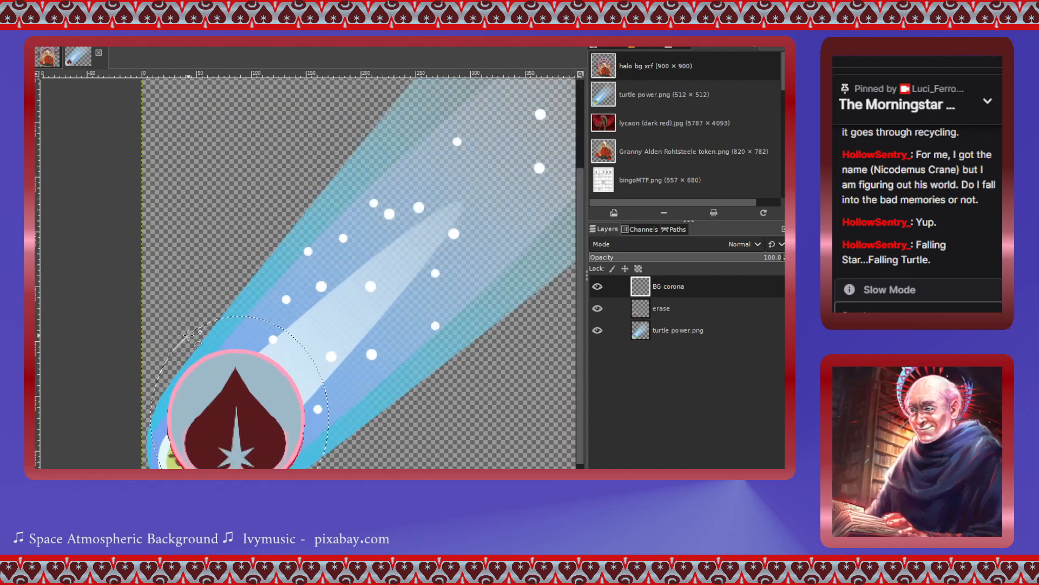
{"action": "scroll", "coordinate": [186, 337], "scroll_direction": "up", "scroll_amount": 3}
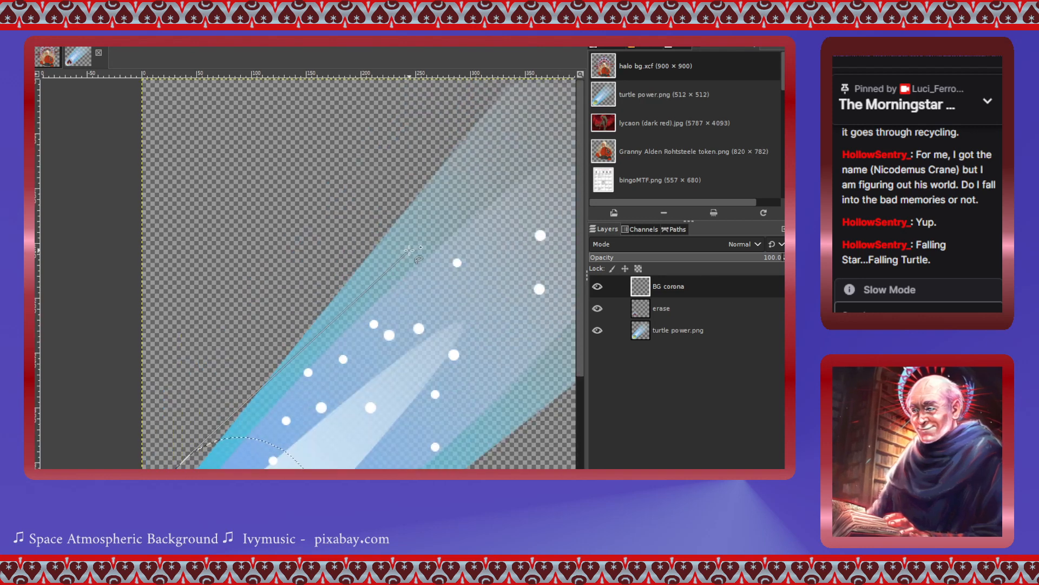
{"action": "scroll", "coordinate": [447, 237], "scroll_direction": "down", "scroll_amount": 2}
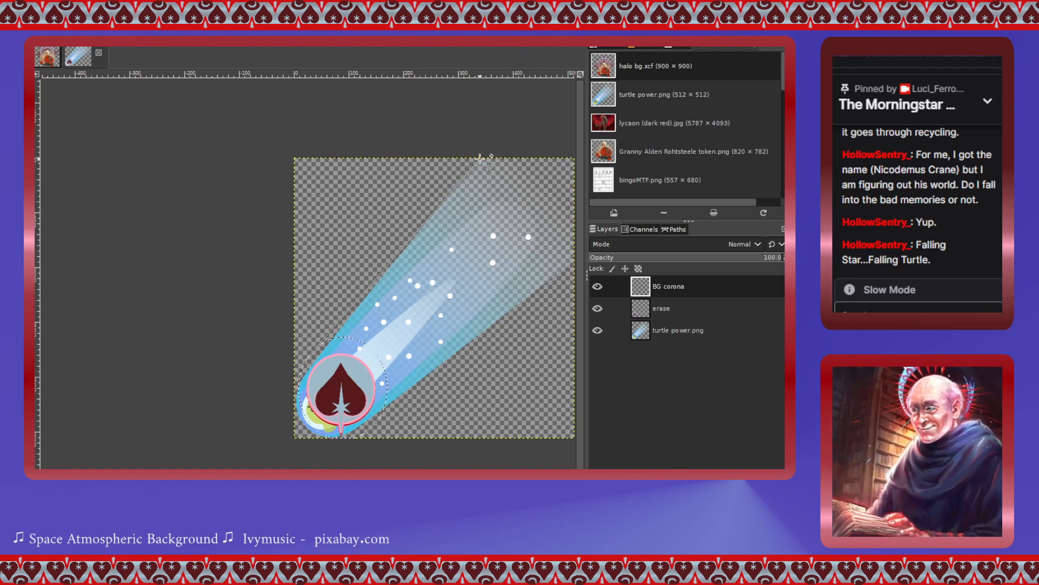
{"action": "scroll", "coordinate": [480, 158], "scroll_direction": "right", "scroll_amount": 3}
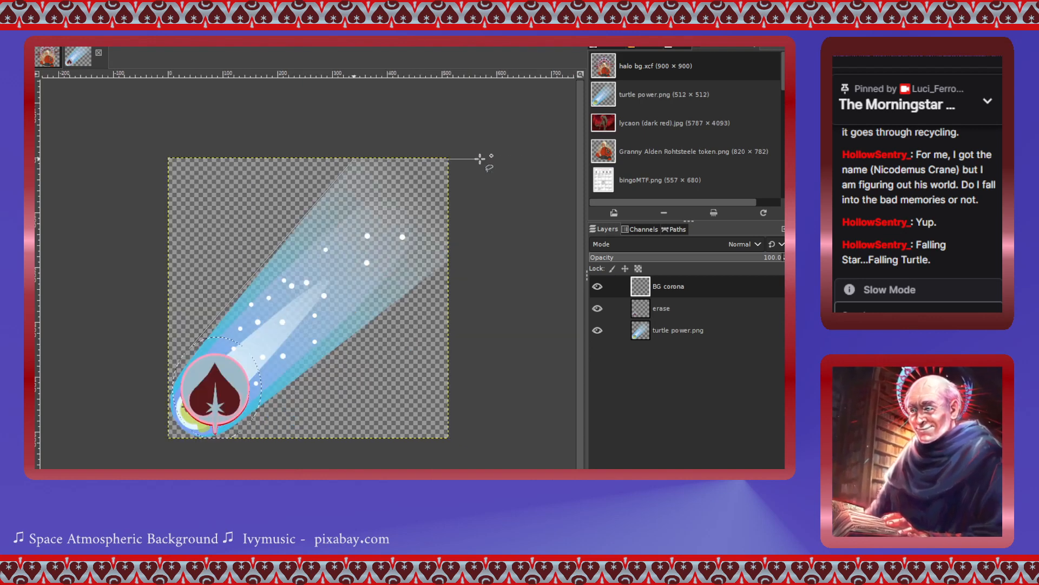
{"action": "left_click", "coordinate": [398, 129]}
{"action": "left_click", "coordinate": [479, 138]}
{"action": "left_click", "coordinate": [490, 197]}
{"action": "left_click", "coordinate": [487, 244]}
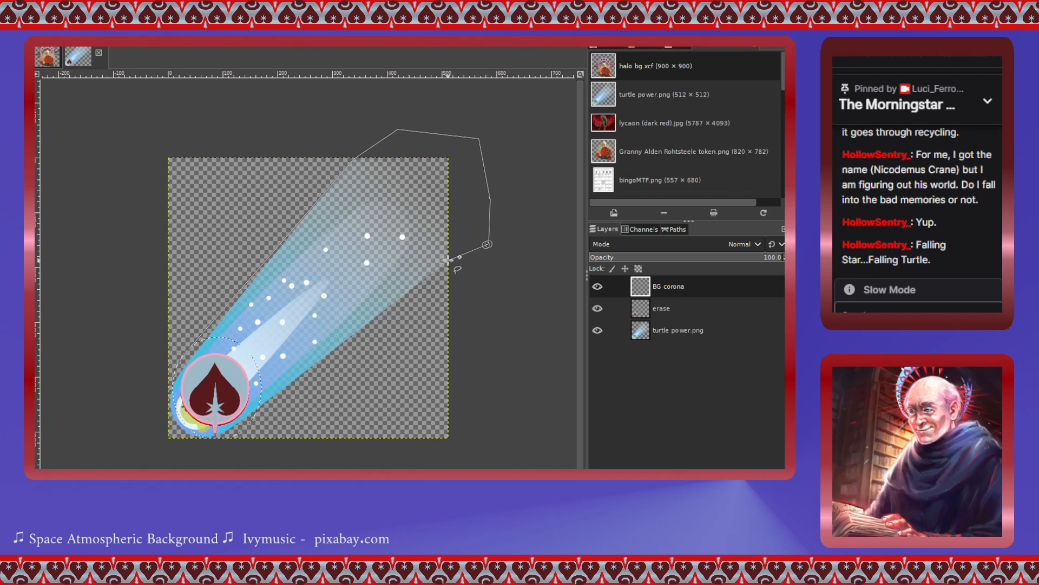
{"action": "left_click", "coordinate": [449, 260]}
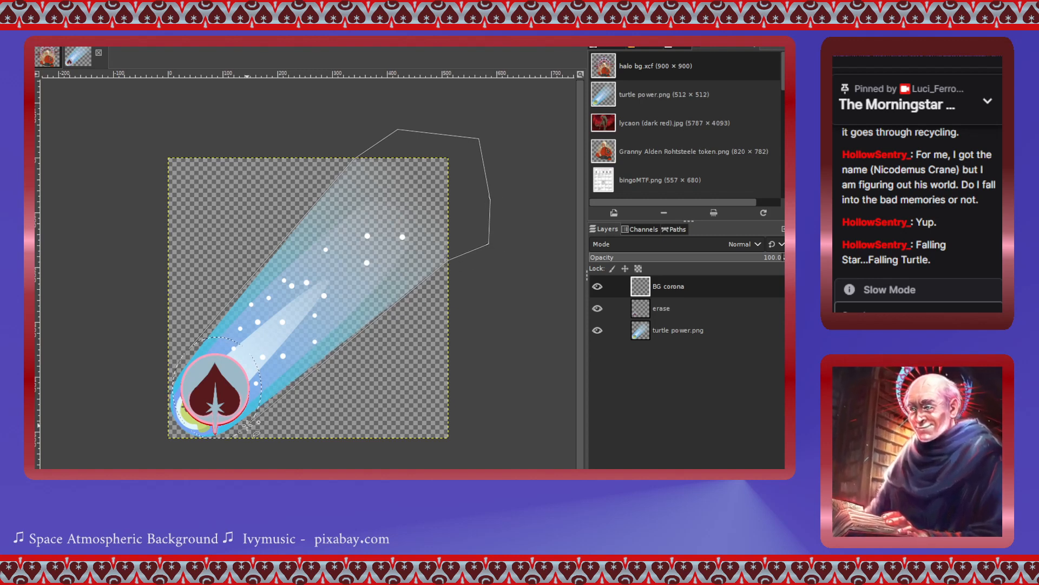
{"action": "scroll", "coordinate": [247, 425], "scroll_direction": "up", "scroll_amount": 2}
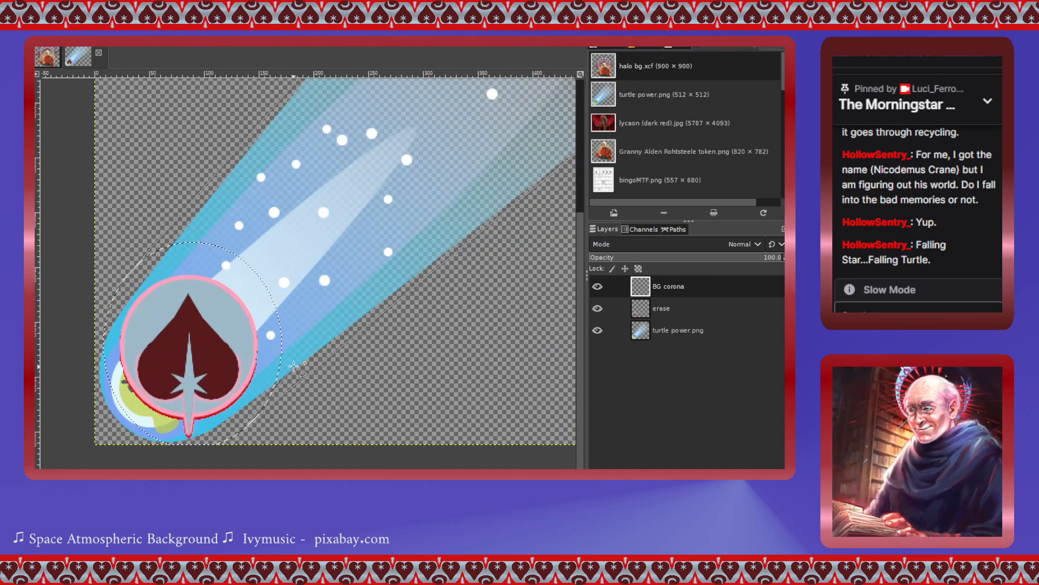
{"action": "left_click", "coordinate": [137, 265]}
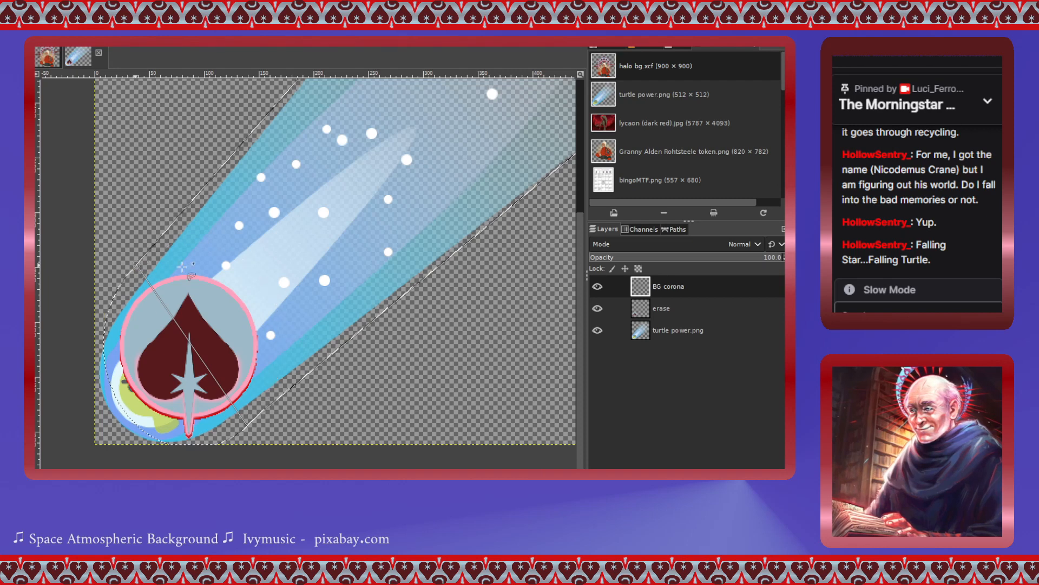
{"action": "scroll", "coordinate": [383, 306], "scroll_direction": "up", "scroll_amount": 2}
{"action": "scroll", "coordinate": [412, 307], "scroll_direction": "down", "scroll_amount": 2}
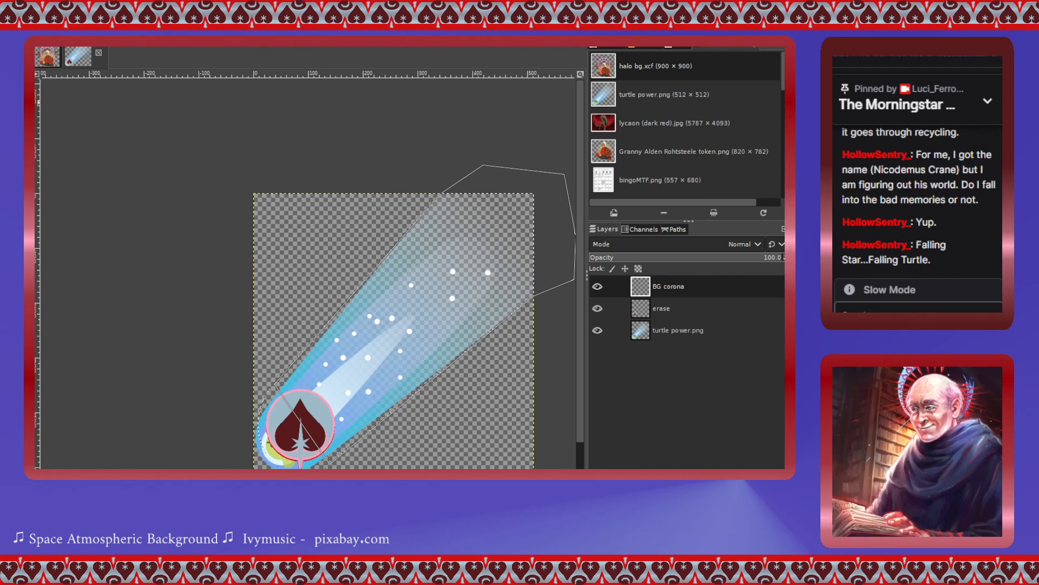
{"action": "key", "text": "Return"}
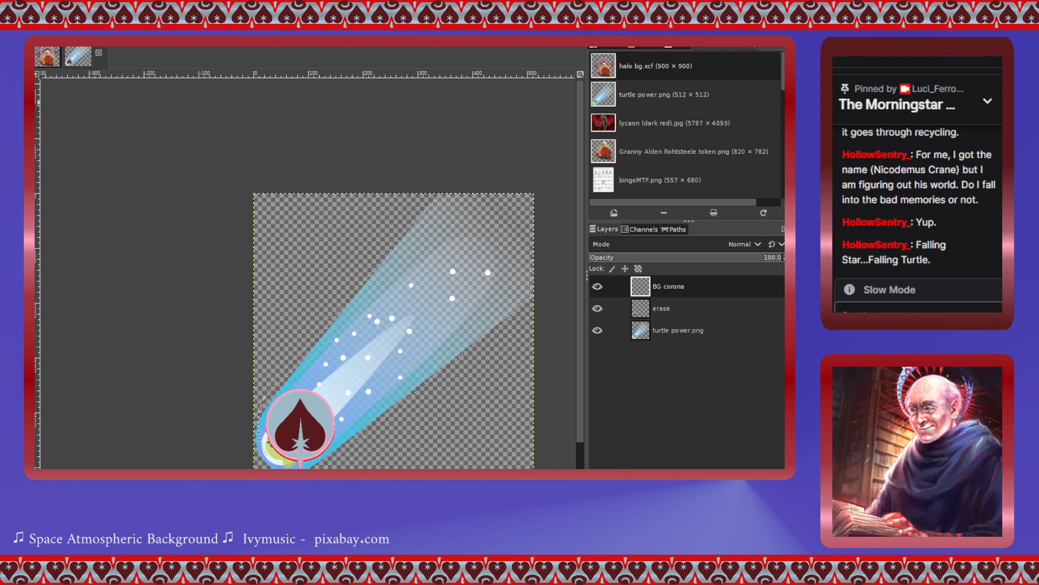
- Fill the selected trail shape with black on BG corona and move that layer below the erase layer
{"action": "left_click", "coordinate": [425, 331]}
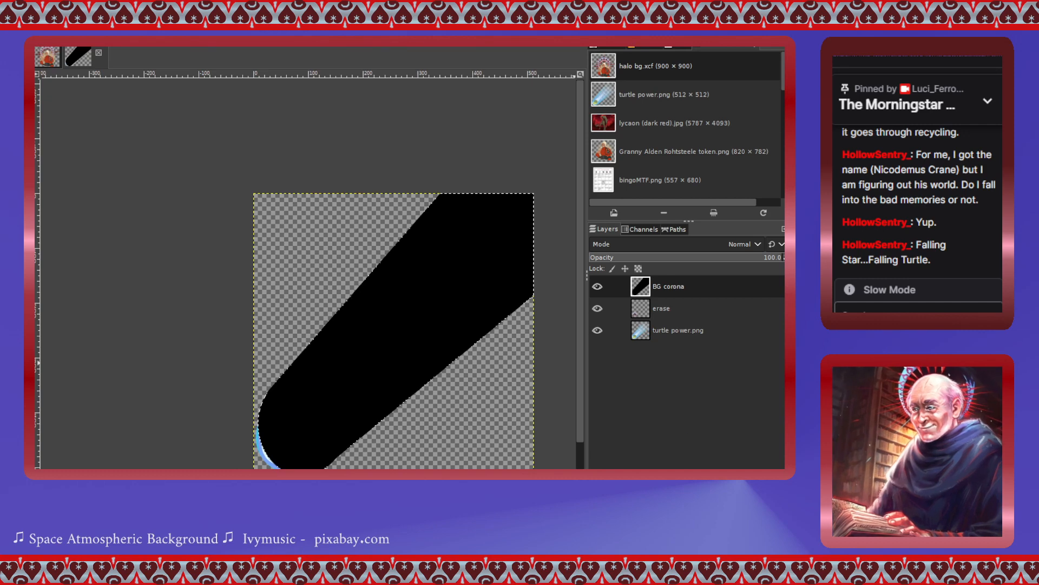
{"action": "left_click", "coordinate": [676, 476]}
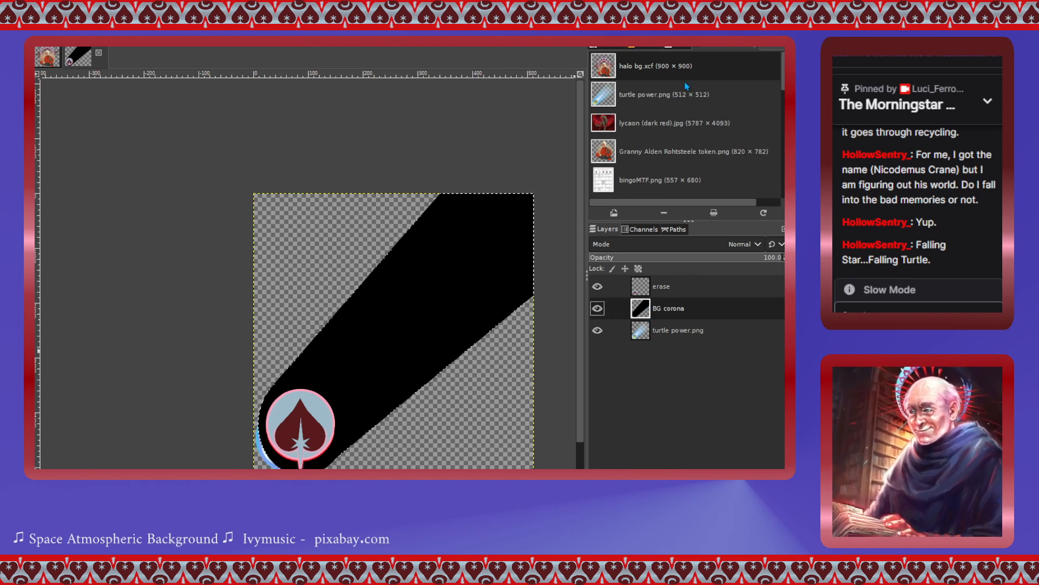
- Duplicate the BG corona layer and hide both the original and the copy
{"action": "key", "text": "shift+ctrl+d"}
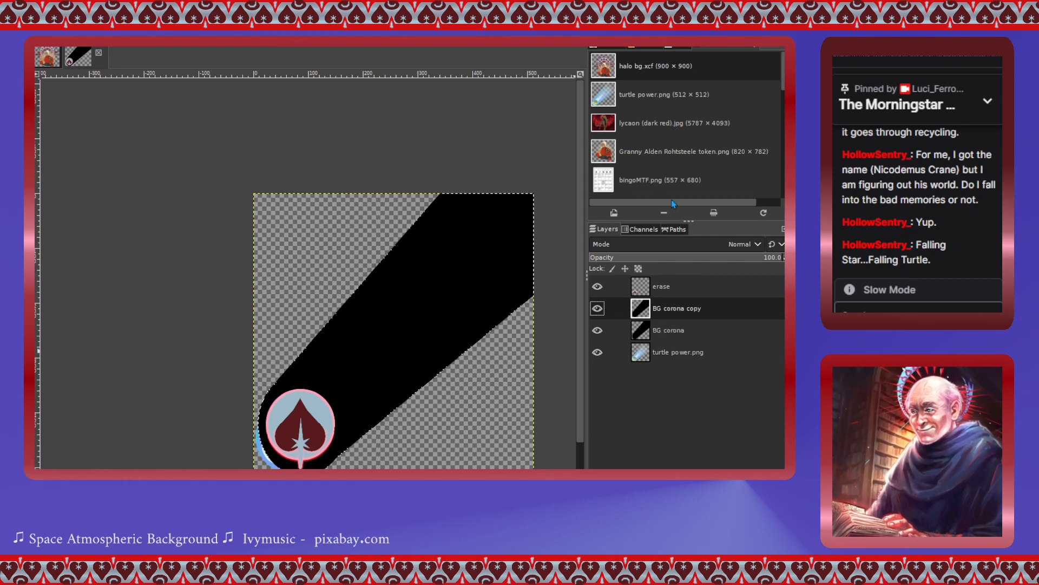
{"action": "left_click", "coordinate": [597, 331]}
{"action": "left_click", "coordinate": [597, 308]}
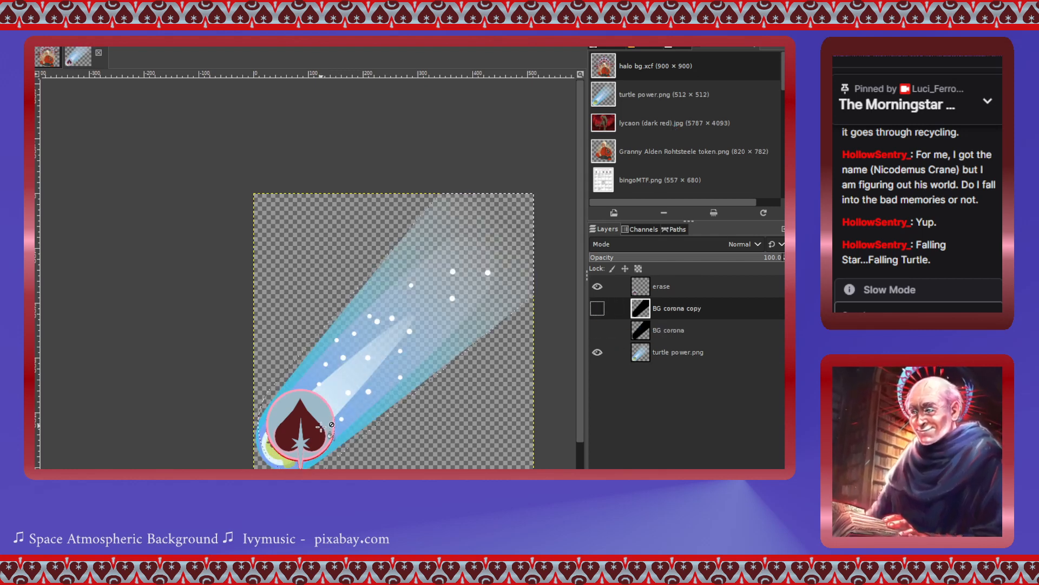
- Hide the erase layer and show the BG corona copy layer
{"action": "left_click", "coordinate": [597, 286]}
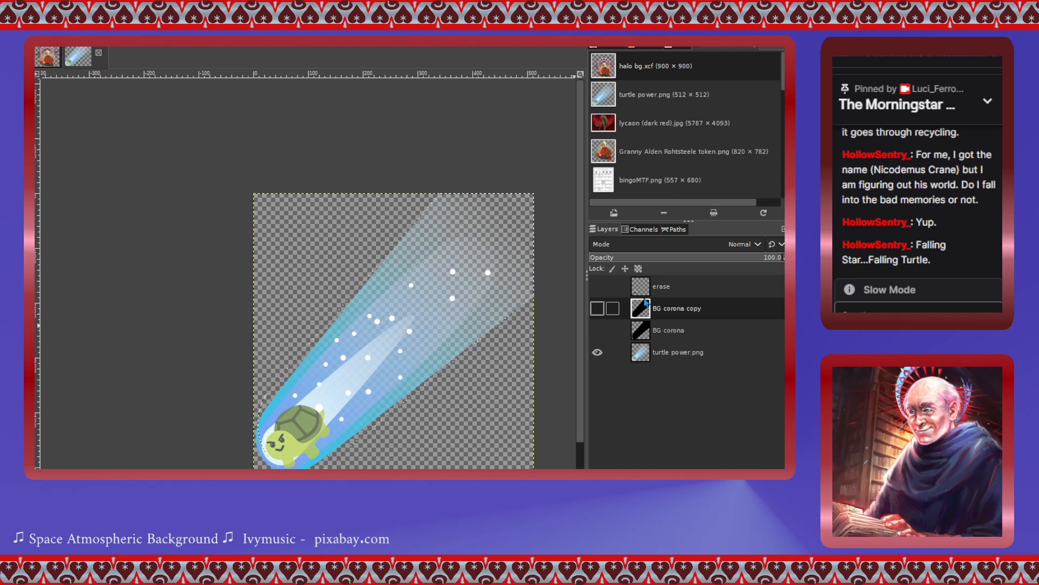
{"action": "left_click", "coordinate": [597, 308]}
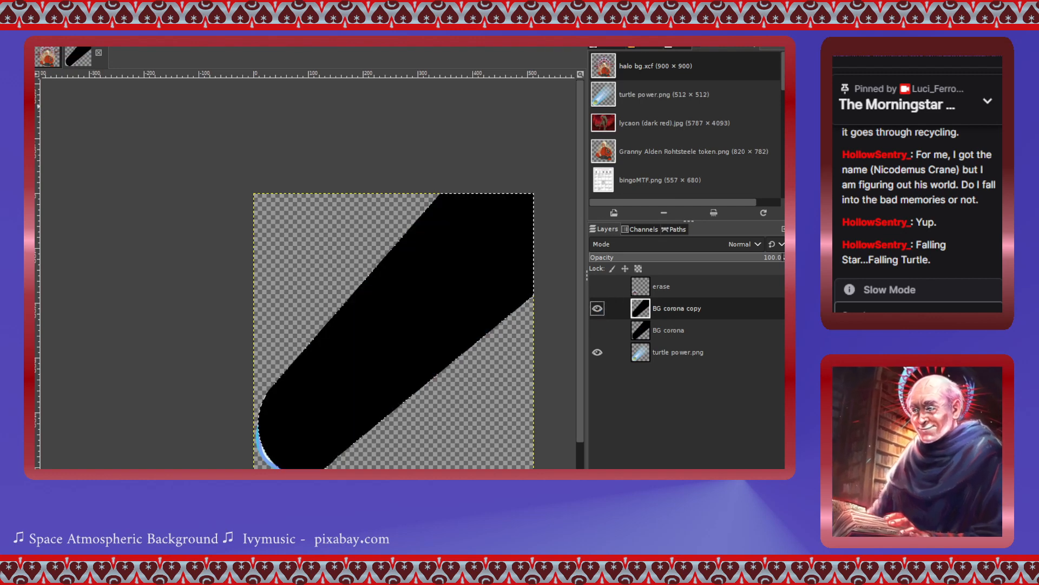
- Try to scale the selected trail shape on BG corona copy to 307 × 312 px and reposition it inside the light trail
{"action": "left_click", "coordinate": [395, 332]}
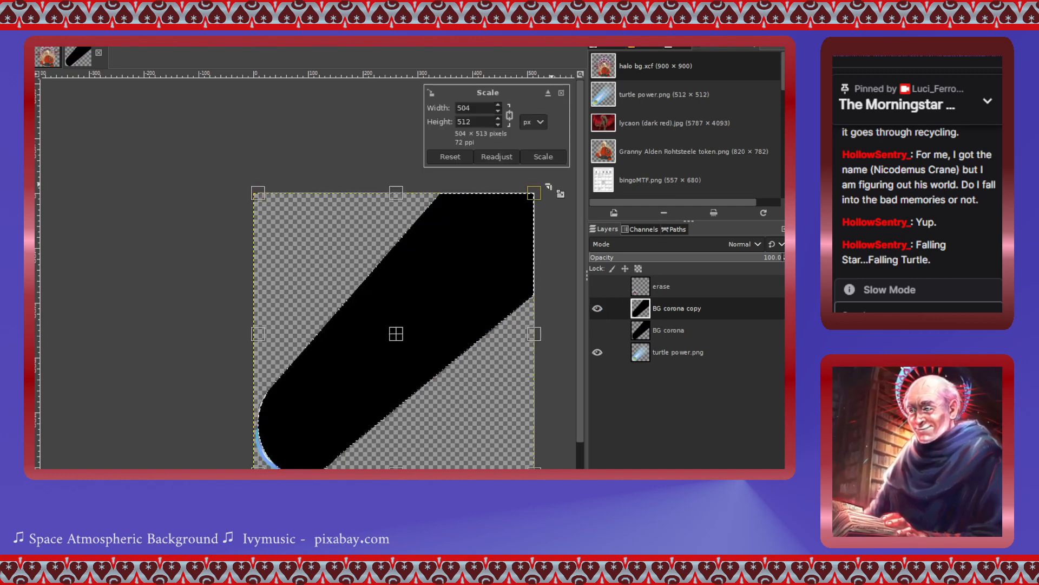
{"action": "left_click_drag", "start_coordinate": [534, 196], "coordinate": [426, 304]}
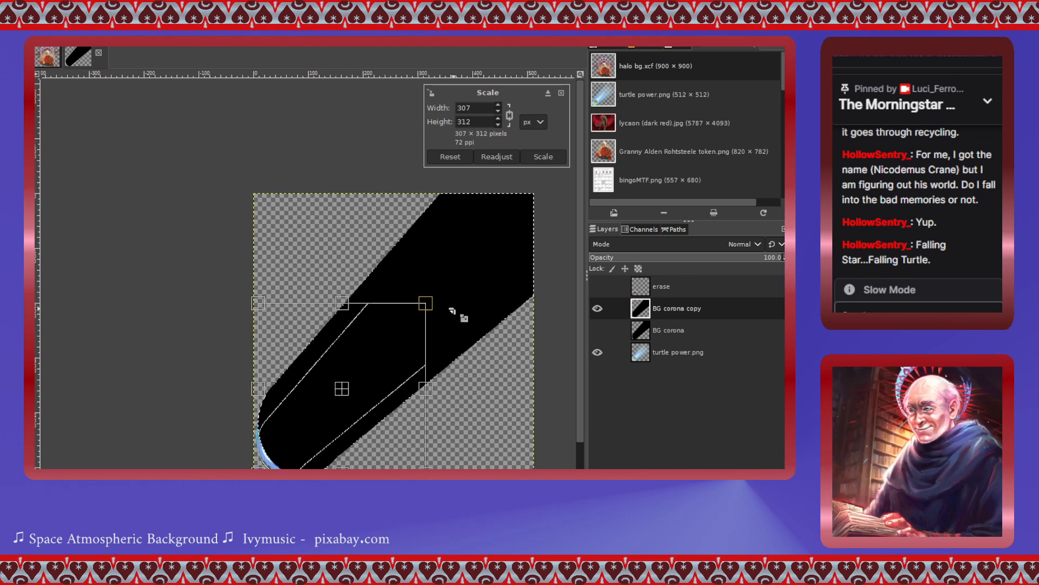
{"action": "left_click", "coordinate": [598, 309]}
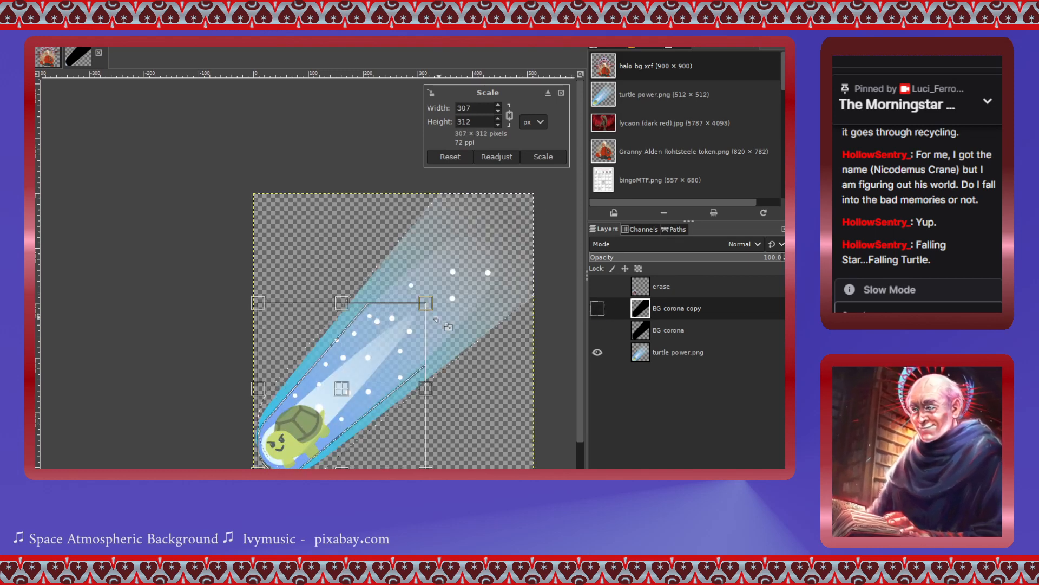
{"action": "left_click_drag", "start_coordinate": [426, 304], "coordinate": [426, 305]}
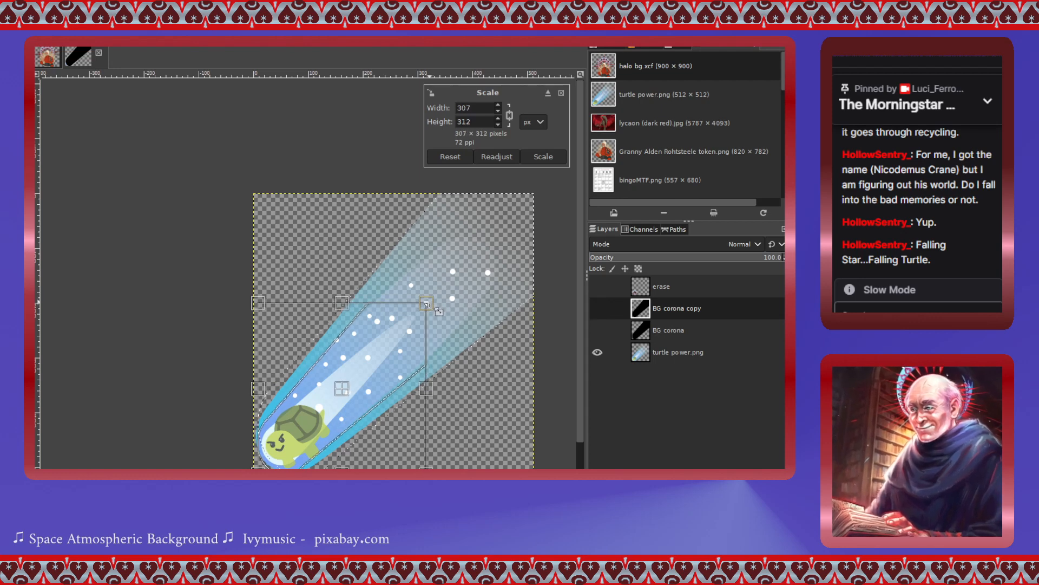
{"action": "left_click_drag", "start_coordinate": [353, 401], "coordinate": [360, 394]}
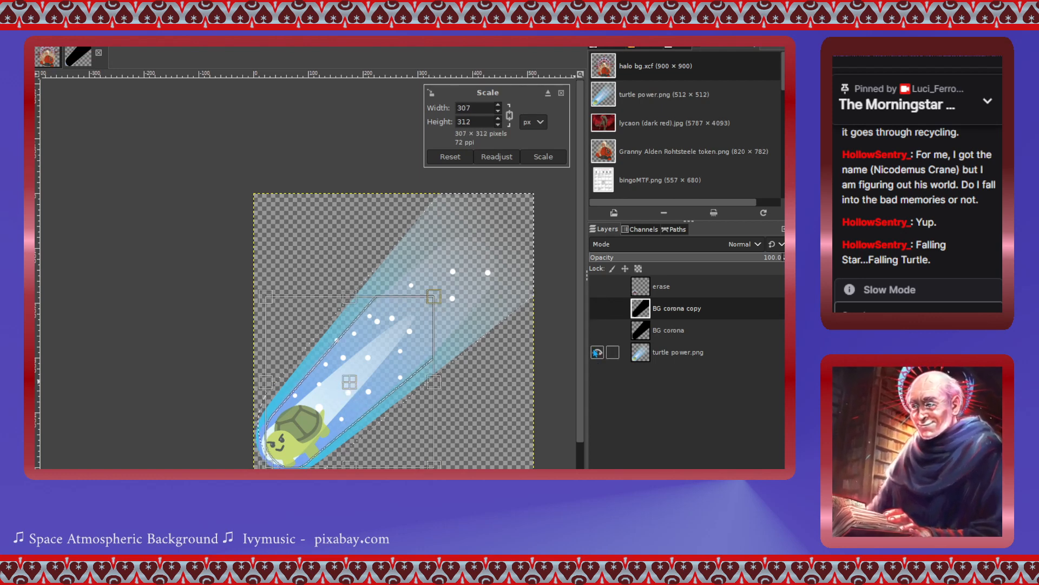
{"action": "left_click", "coordinate": [597, 330]}
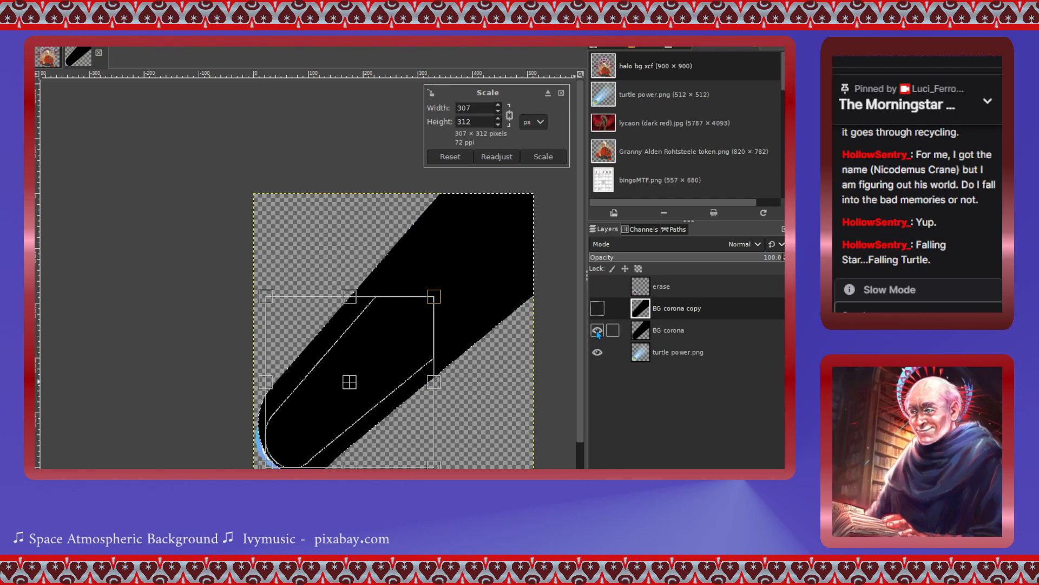
{"action": "left_click_drag", "start_coordinate": [349, 382], "coordinate": [357, 375]}
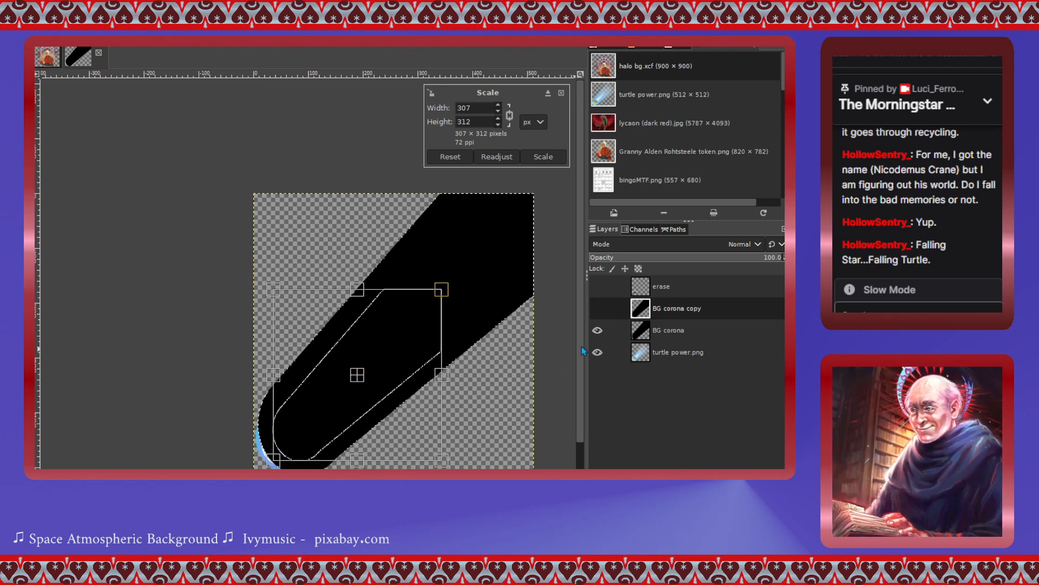
{"action": "left_click", "coordinate": [598, 330]}
{"action": "left_click", "coordinate": [598, 331]}
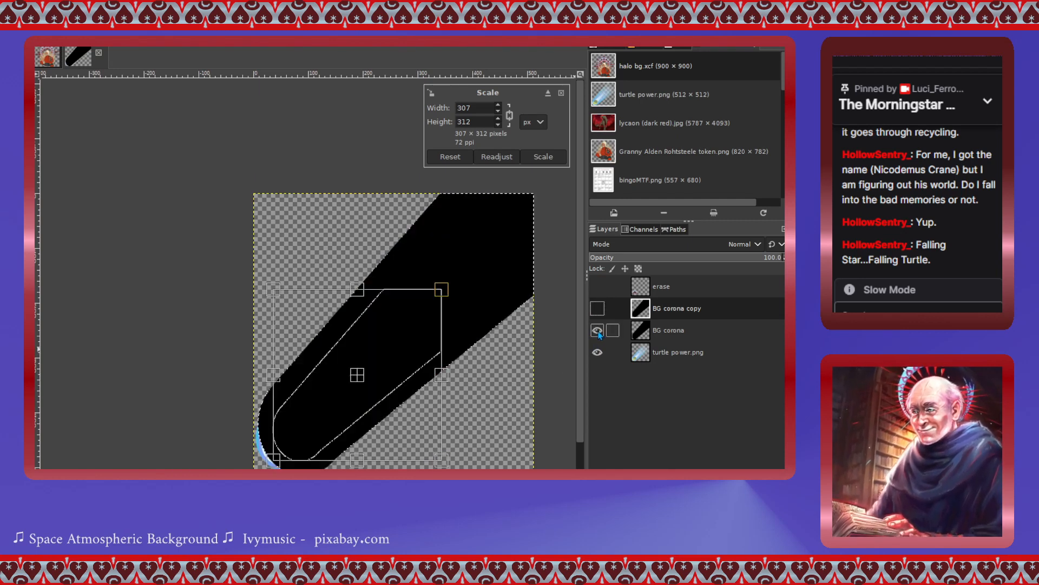
{"action": "left_click", "coordinate": [598, 332]}
{"action": "left_click_drag", "start_coordinate": [357, 375], "coordinate": [361, 390]}
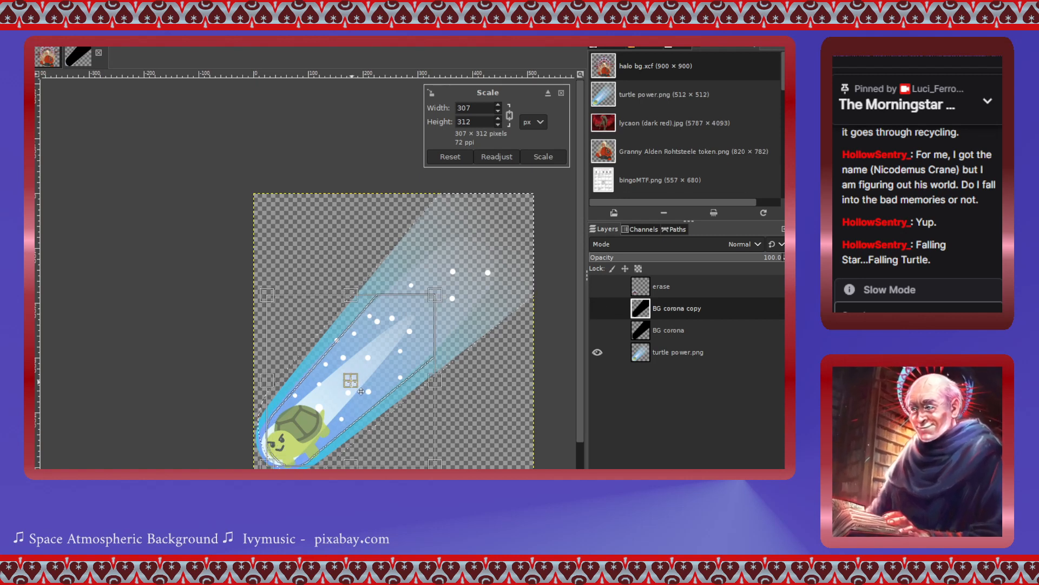
{"action": "key", "text": "Return"}
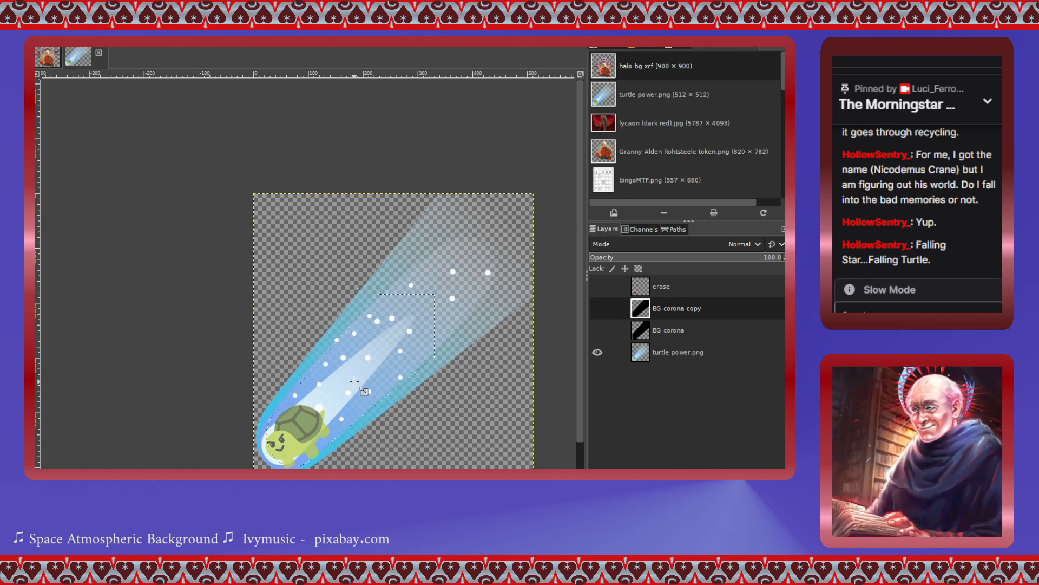
- Undo the scaling of the selected trail shape
{"action": "left_click", "coordinate": [598, 309]}
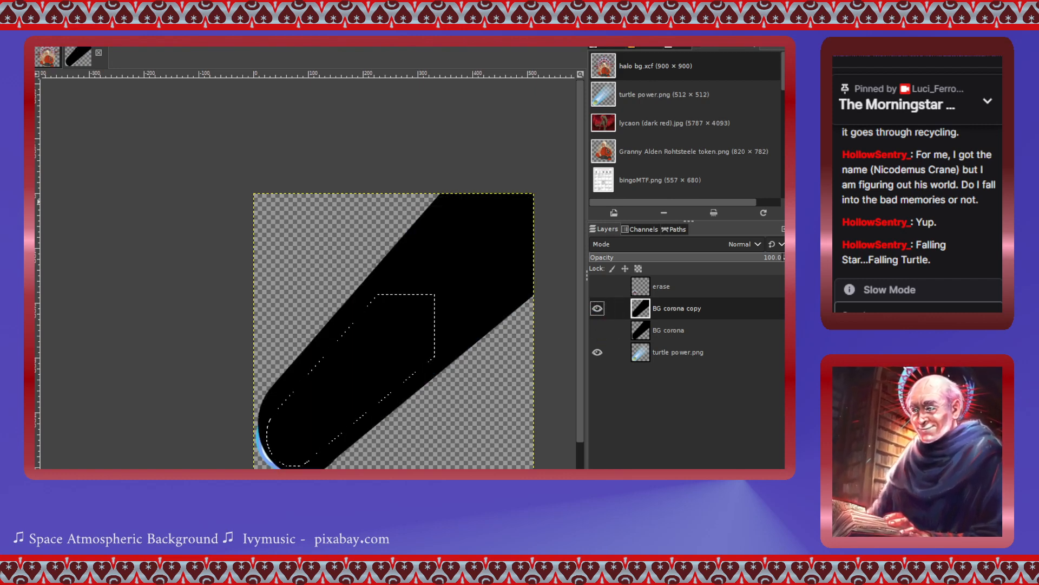
{"action": "key", "text": "ctrl+z"}
{"action": "key", "text": "ctrl+z"}
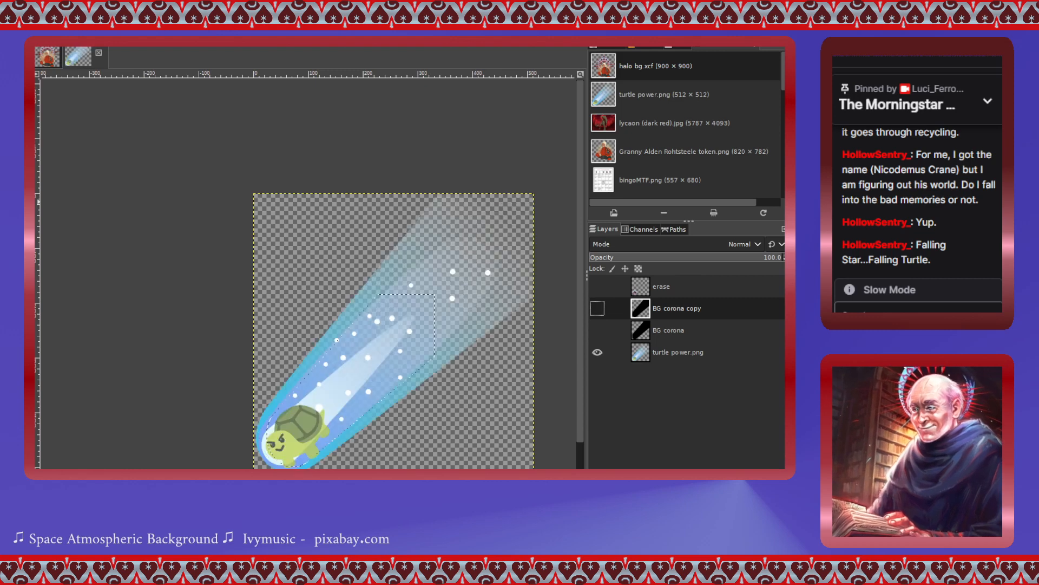
- Scale the BG corona copy layer to 304 × 304 px, place it inside the light trail over the turtle, and fill its shape with pink
{"action": "left_click", "coordinate": [598, 308]}
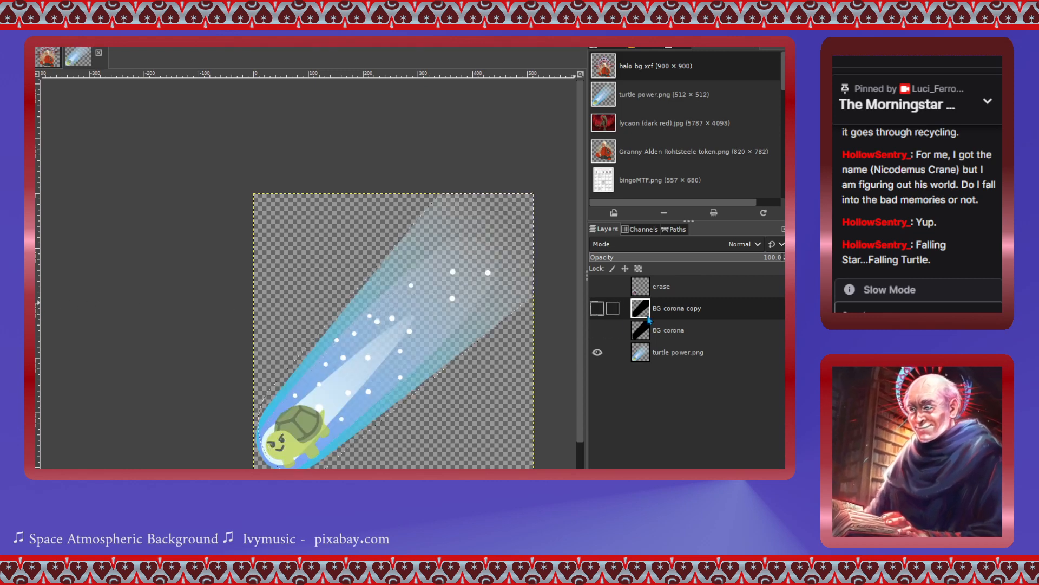
{"action": "left_click", "coordinate": [436, 313]}
{"action": "left_click", "coordinate": [598, 308]}
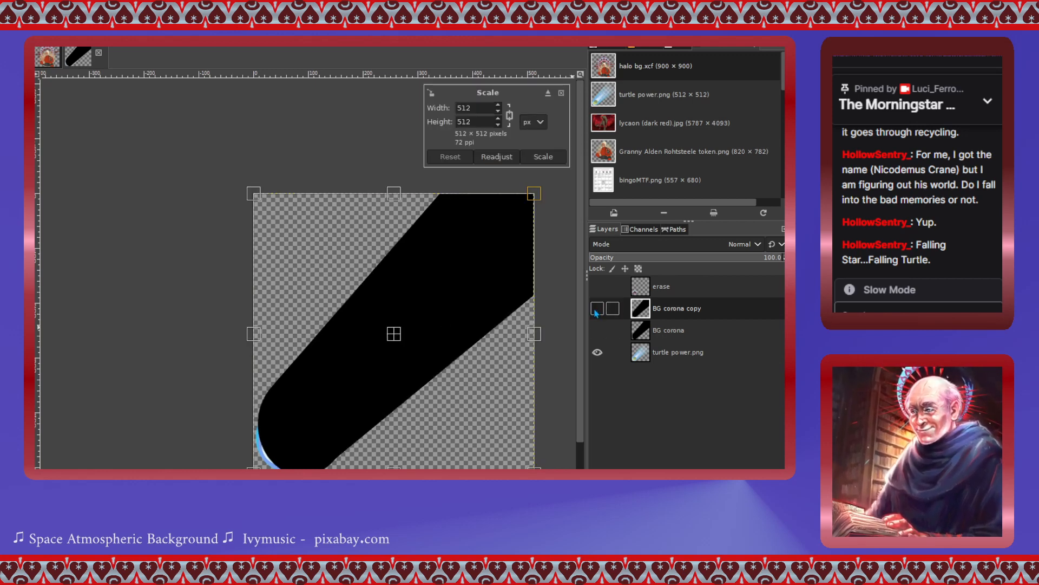
{"action": "left_click", "coordinate": [596, 311]}
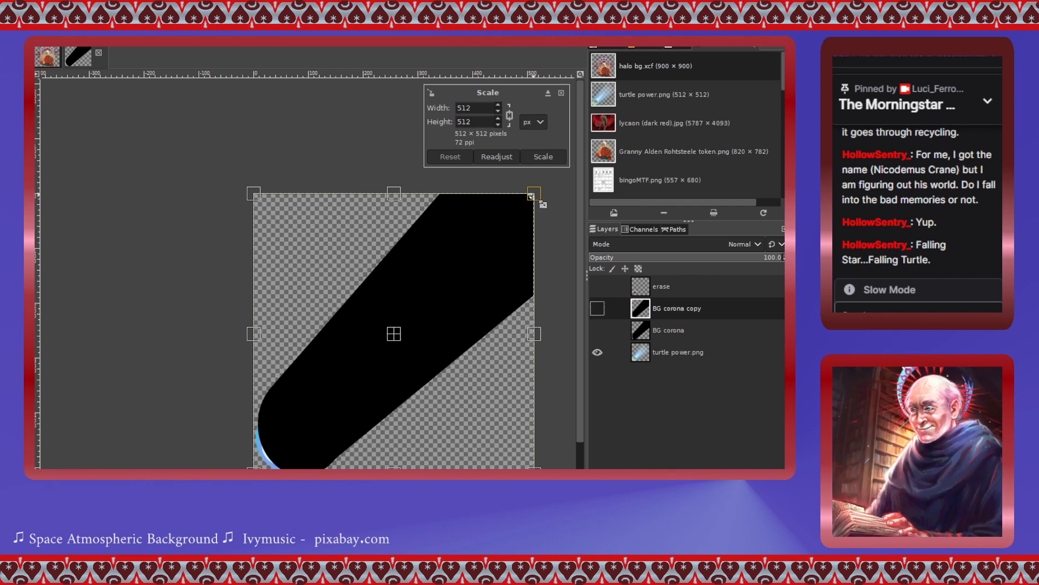
{"action": "left_click_drag", "start_coordinate": [535, 194], "coordinate": [398, 332]}
{"action": "mouse_move", "coordinate": [326, 400]}
{"action": "left_mouse_down"}
{"action": "mouse_move", "coordinate": [399, 360]}
{"action": "mouse_move", "coordinate": [330, 395]}
{"action": "mouse_move", "coordinate": [342, 395]}
{"action": "left_mouse_up"}
{"action": "left_click", "coordinate": [597, 330]}
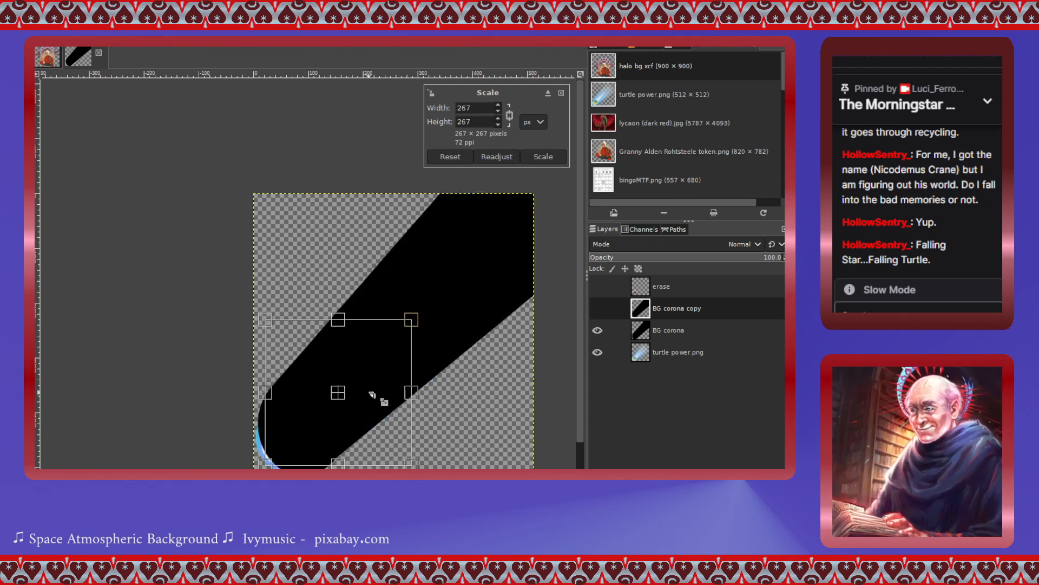
{"action": "left_click", "coordinate": [597, 331]}
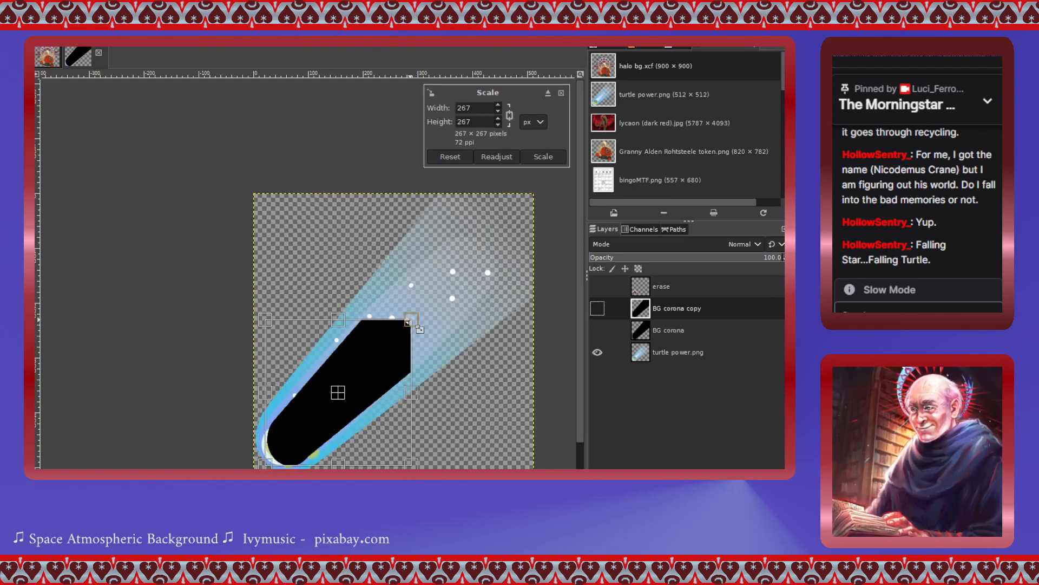
{"action": "left_click_drag", "start_coordinate": [408, 320], "coordinate": [432, 299]}
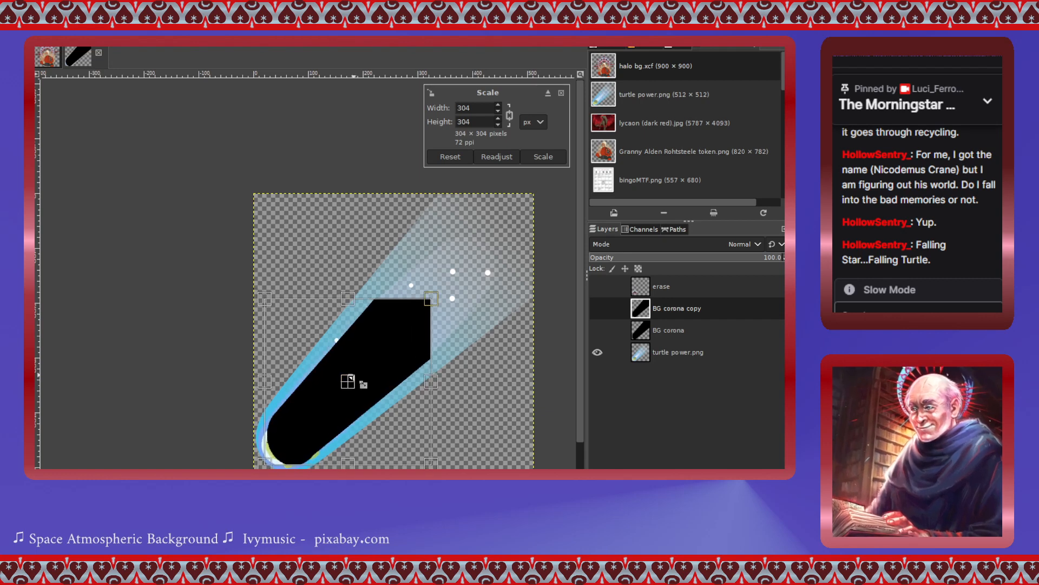
{"action": "key", "text": "Return"}
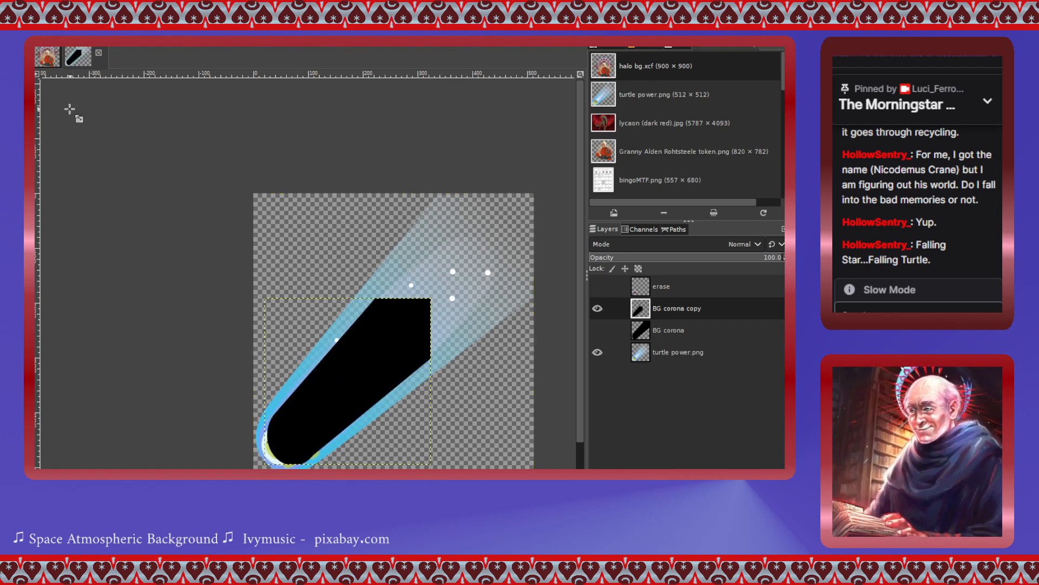
{"action": "left_click", "coordinate": [360, 351]}
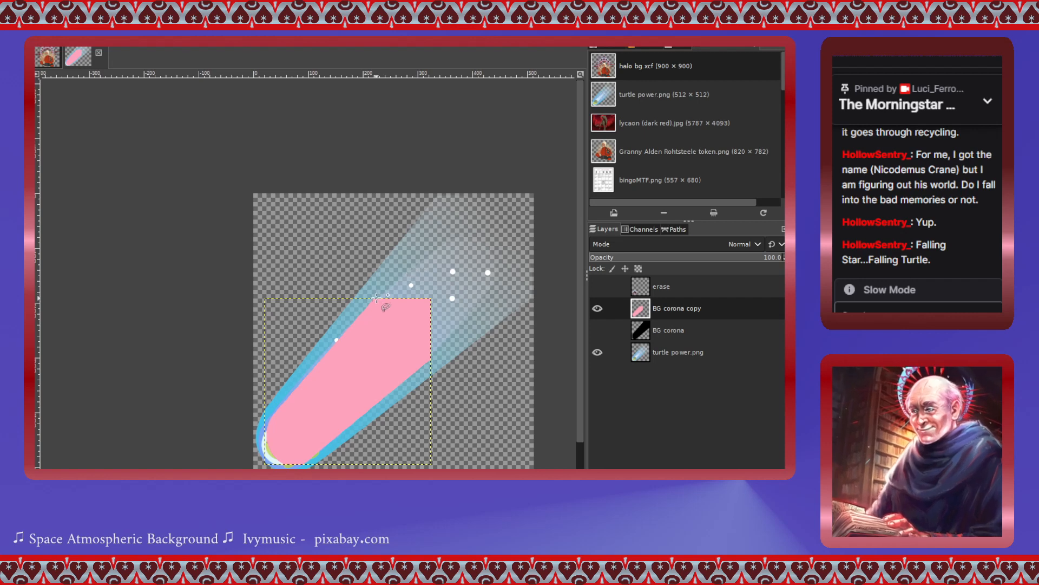
- Draw a roughly circular selection in the light trail, beyond the pink shape's cut-off upper-right end
{"action": "scroll", "coordinate": [469, 268], "scroll_direction": "up", "scroll_amount": 2}
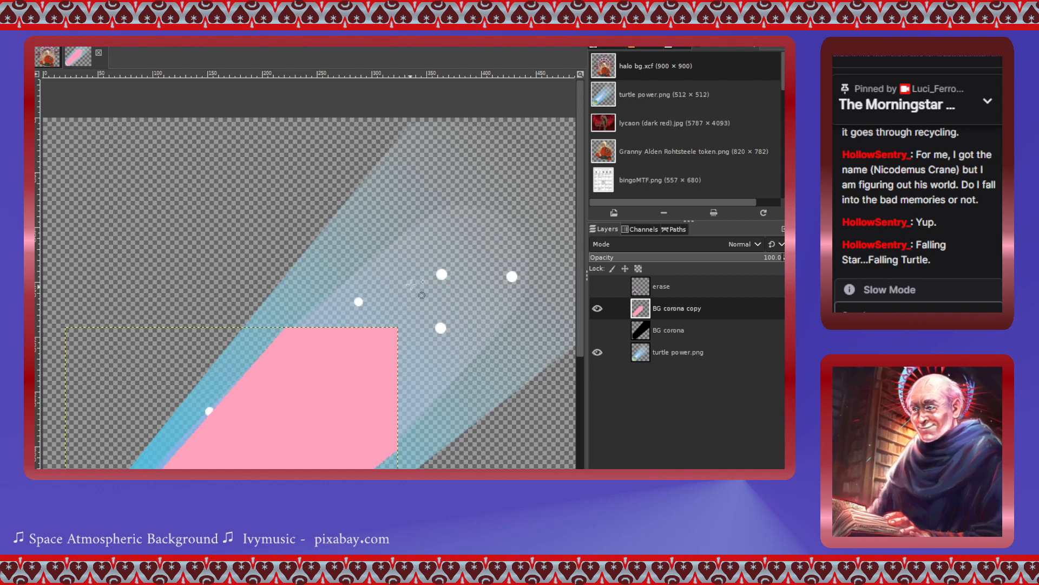
{"action": "left_click_drag", "start_coordinate": [429, 215], "coordinate": [531, 334]}
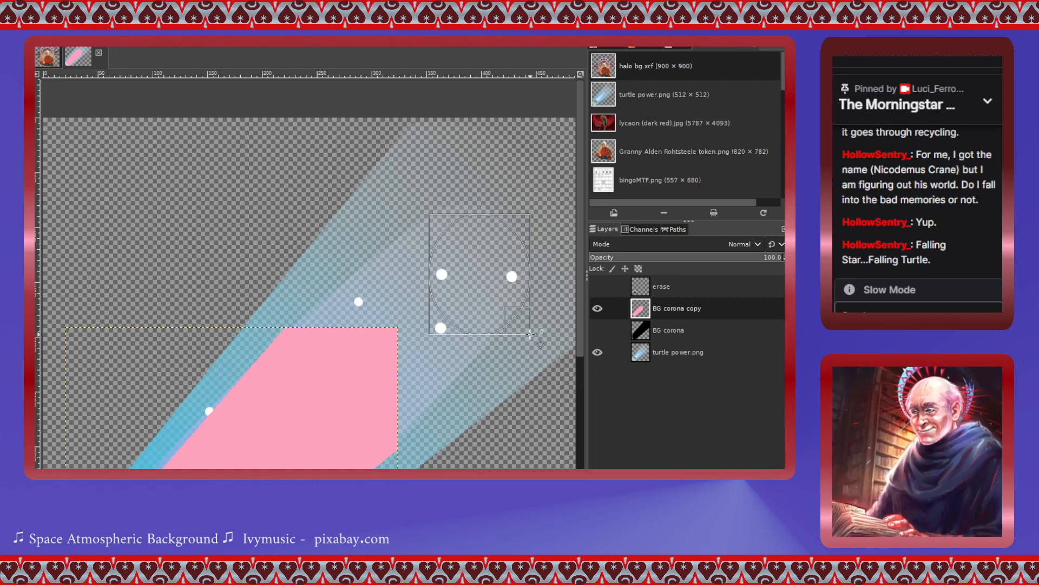
{"action": "left_click_drag", "start_coordinate": [440, 232], "coordinate": [398, 228]}
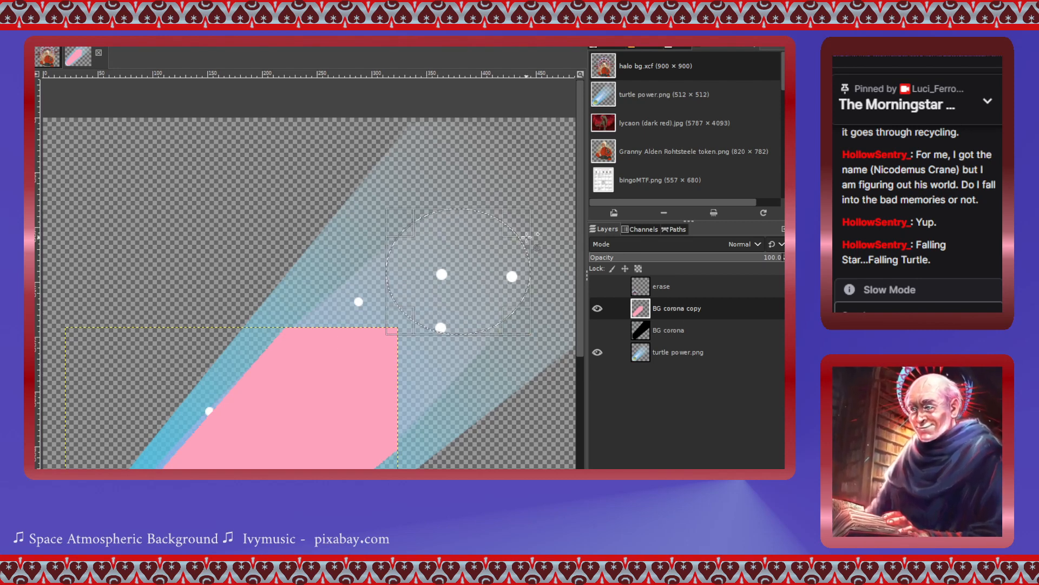
{"action": "left_click_drag", "start_coordinate": [526, 214], "coordinate": [513, 219]}
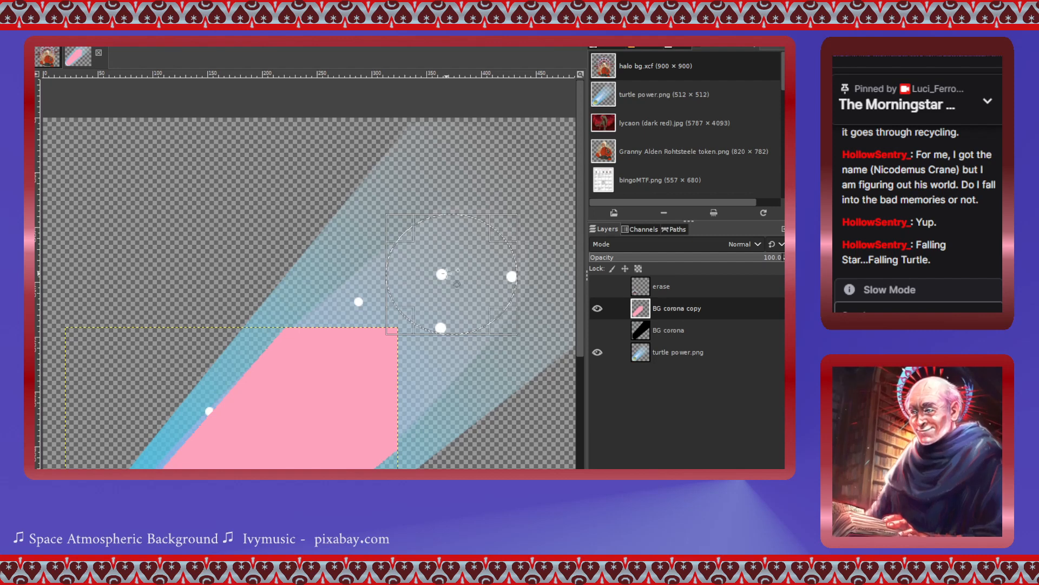
{"action": "left_click_drag", "start_coordinate": [446, 273], "coordinate": [448, 273]}
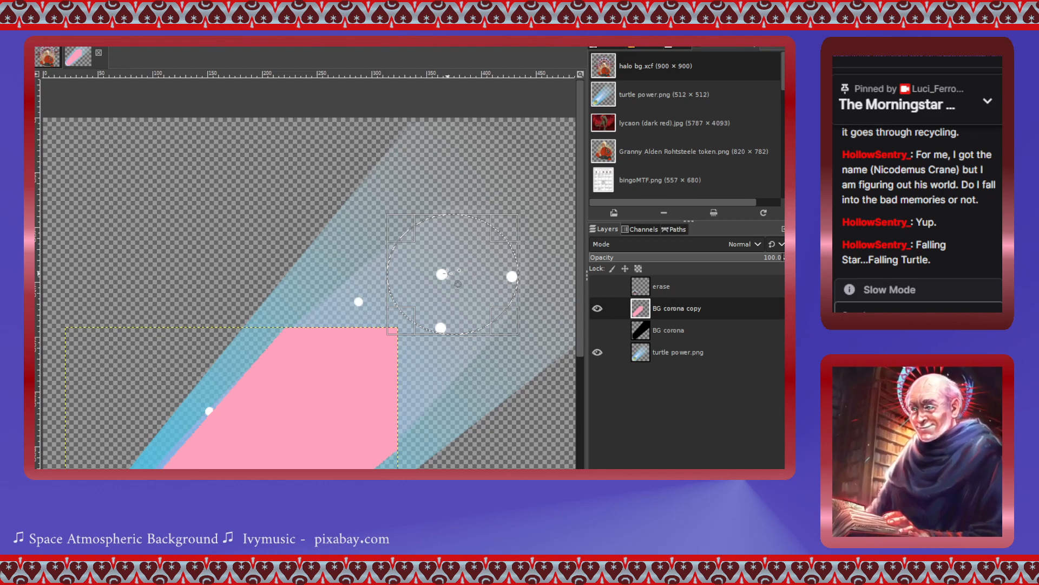
{"action": "left_click", "coordinate": [448, 273]}
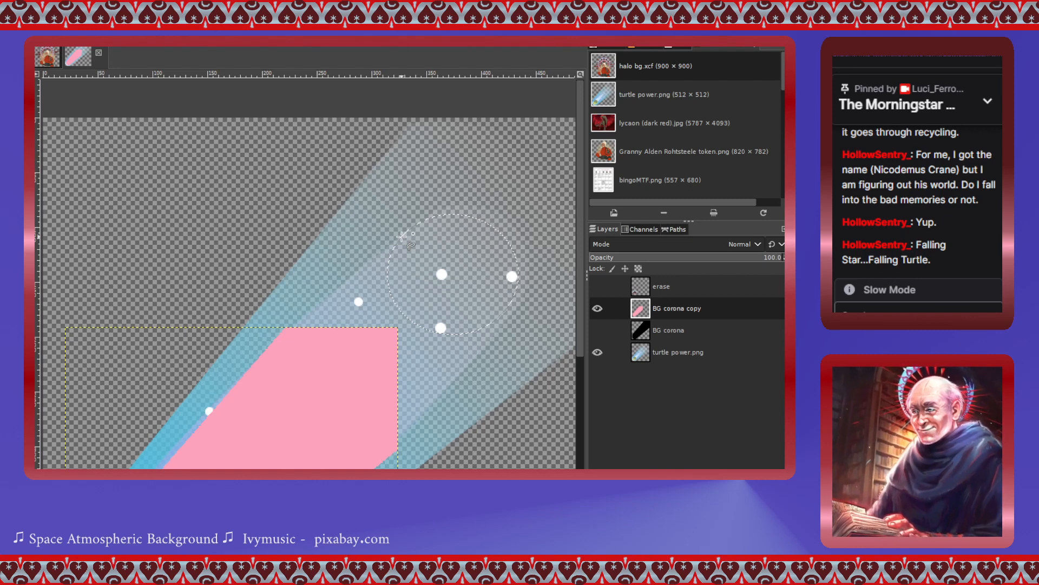
- Extend the circular selection with a freehand polygon that joins its sides to the corners of the pink shape's cut-off end
{"action": "left_click", "coordinate": [405, 232]}
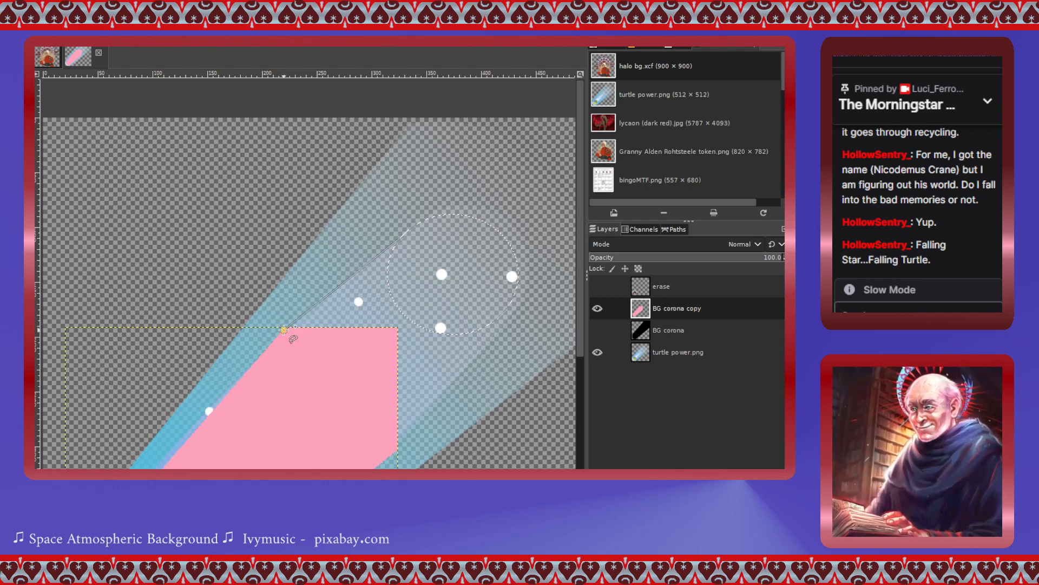
{"action": "left_click", "coordinate": [283, 329]}
{"action": "scroll", "coordinate": [283, 330], "scroll_direction": "down", "scroll_amount": 3}
{"action": "left_click", "coordinate": [252, 336]}
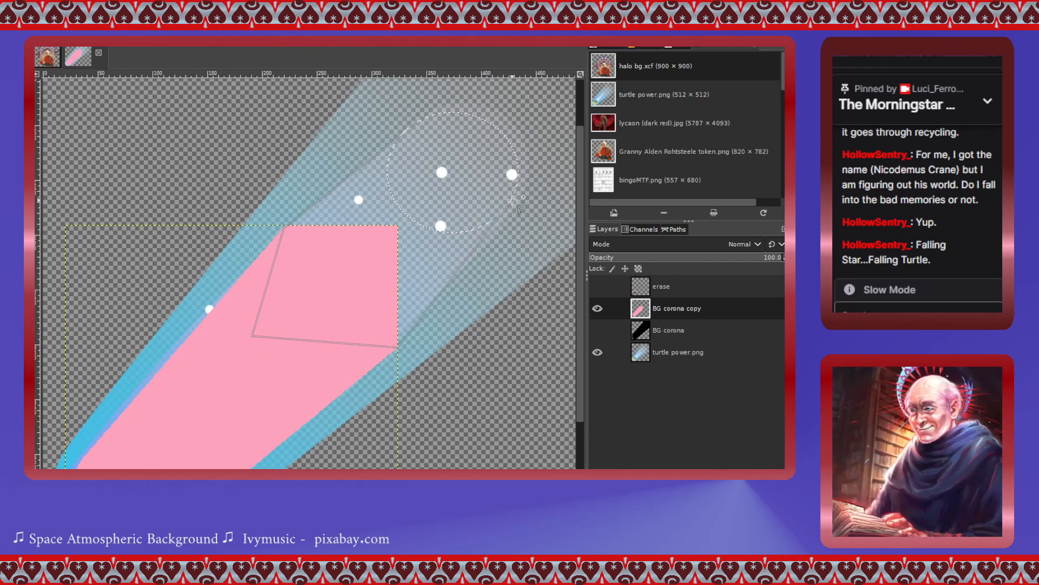
{"action": "left_click", "coordinate": [402, 134]}
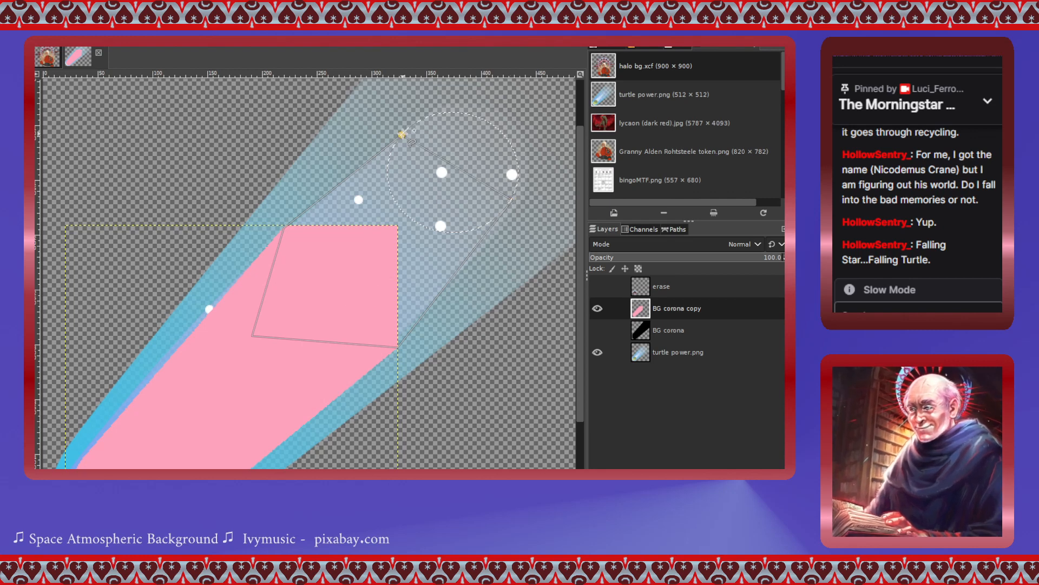
{"action": "key", "text": "Return"}
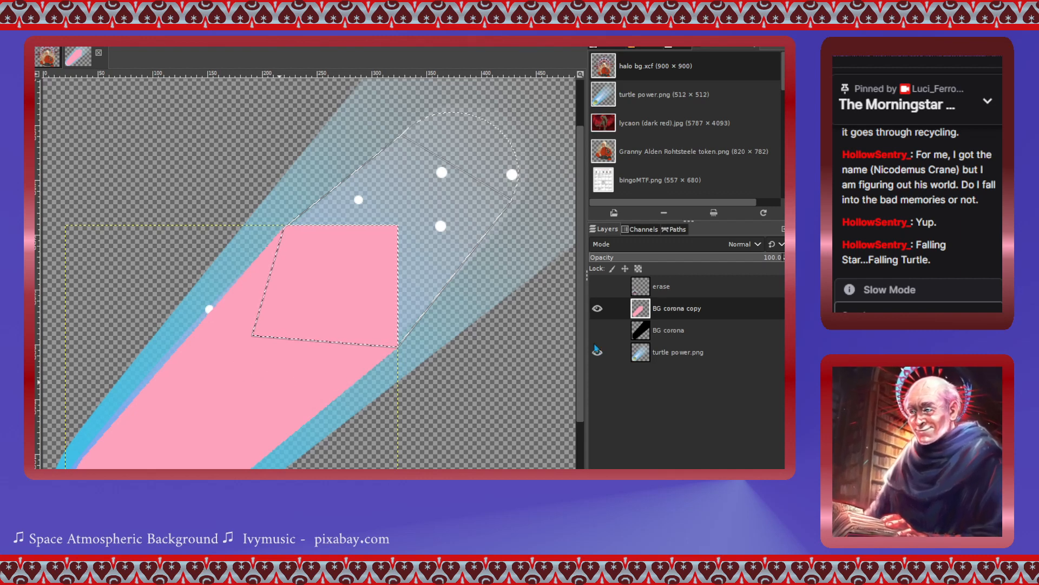
- Add the rest of the pink shape to the selection, down to its rounded lower end
{"action": "scroll", "coordinate": [280, 382], "scroll_direction": "down", "scroll_amount": 3}
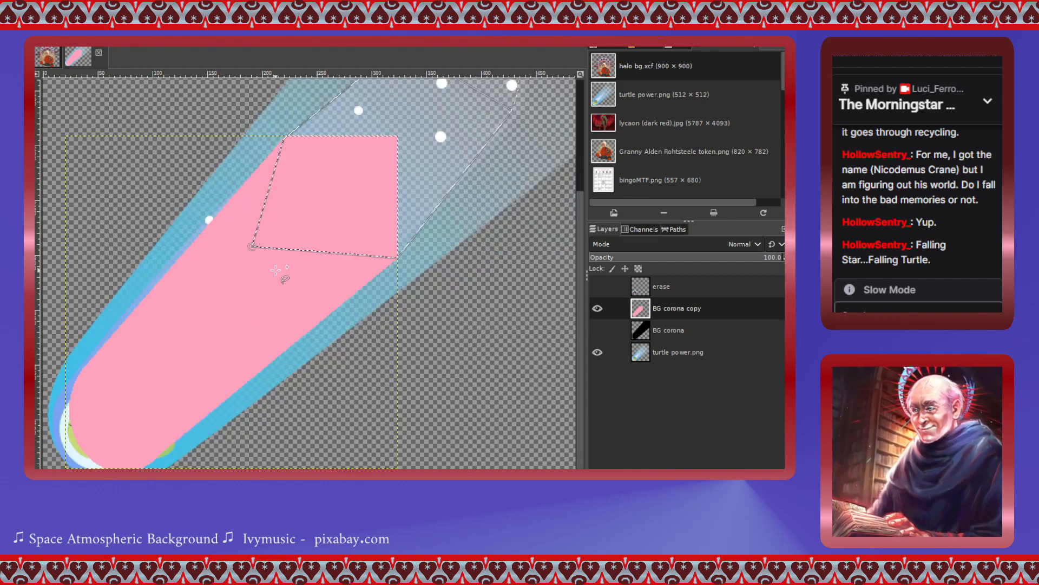
{"action": "scroll", "coordinate": [366, 286], "scroll_direction": "up", "scroll_amount": 3}
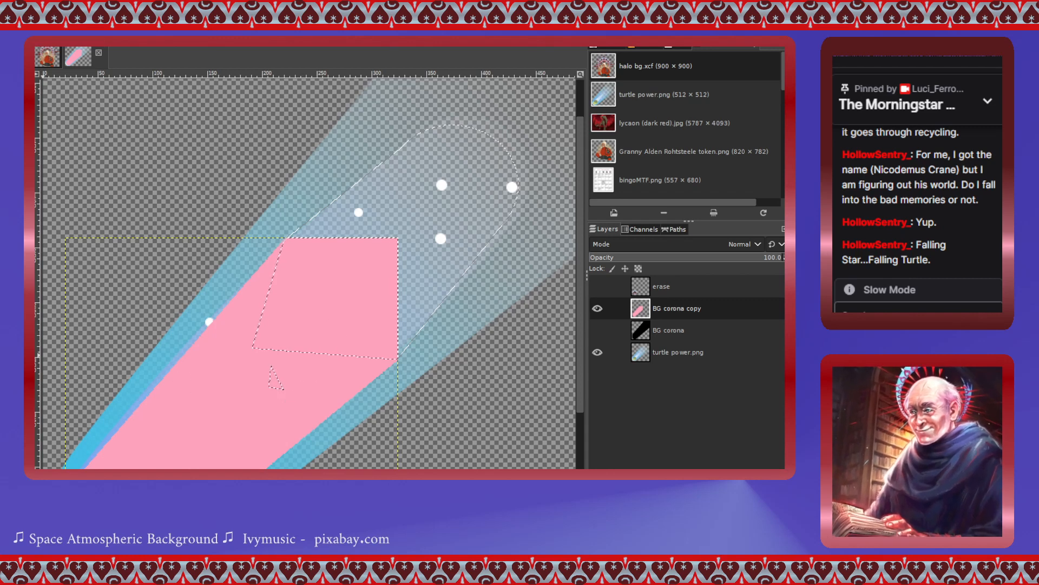
{"action": "scroll", "coordinate": [303, 373], "scroll_direction": "down", "scroll_amount": 3}
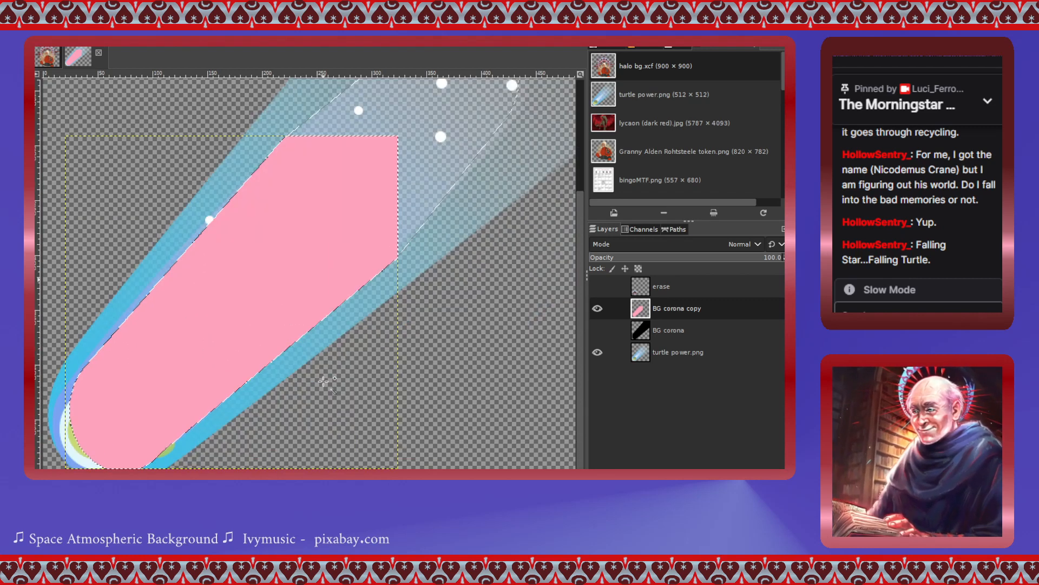
{"action": "scroll", "coordinate": [334, 375], "scroll_direction": "up", "scroll_amount": 3}
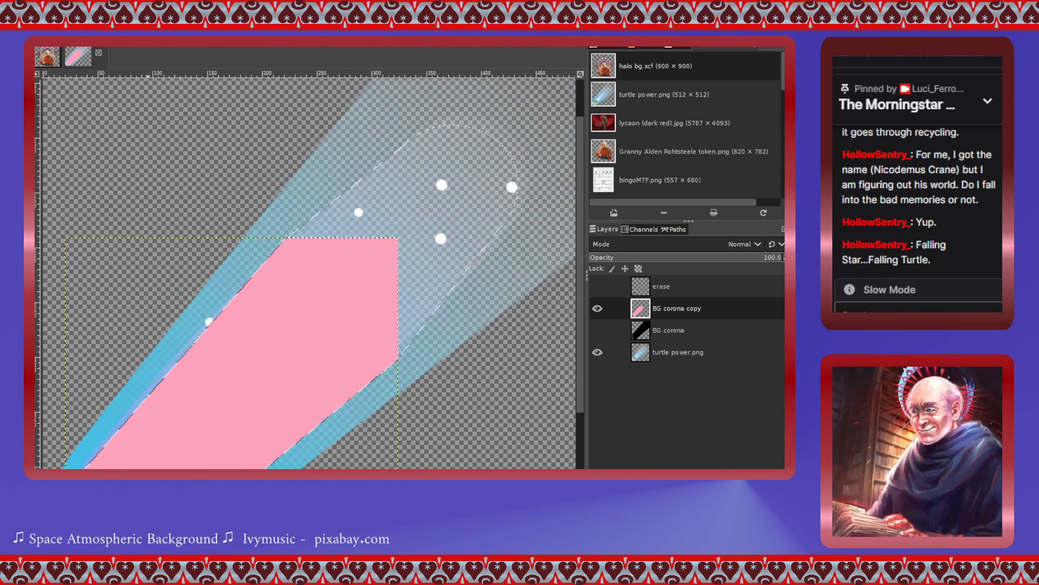
{"action": "key", "text": "Delete"}
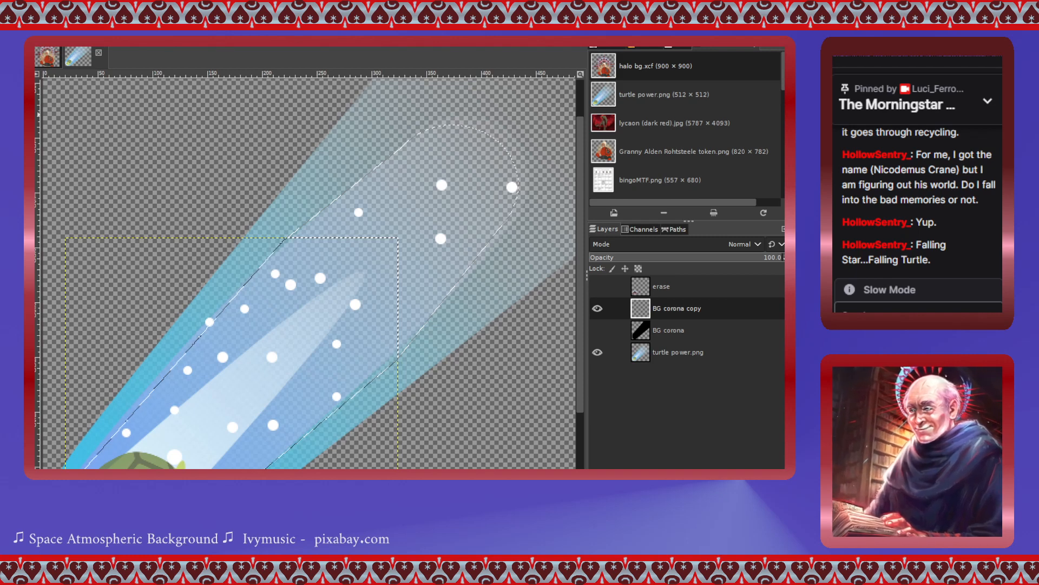
{"action": "left_click", "coordinate": [368, 250]}
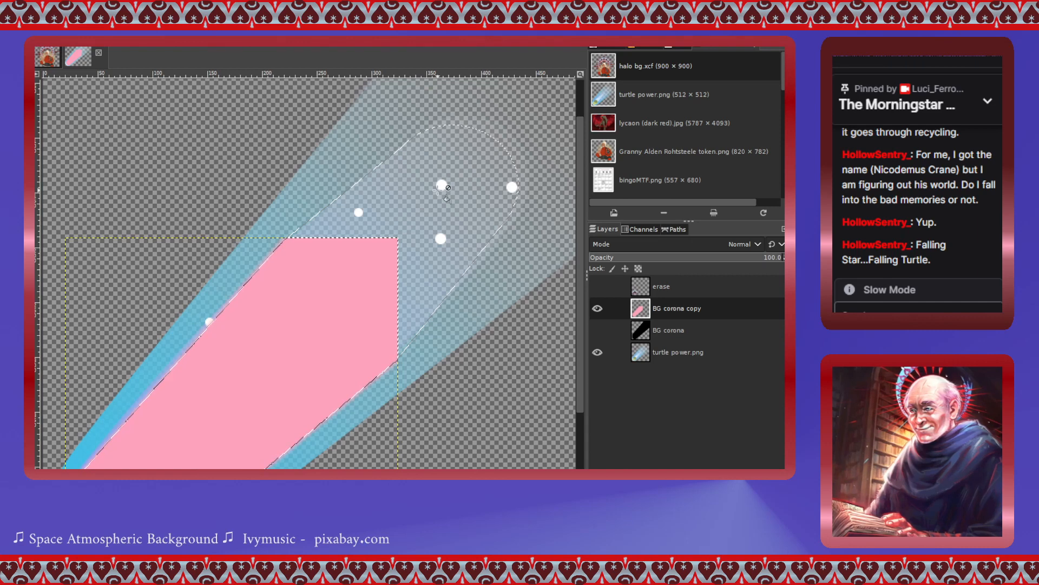
{"action": "scroll", "coordinate": [241, 287], "scroll_direction": "down", "scroll_amount": 4}
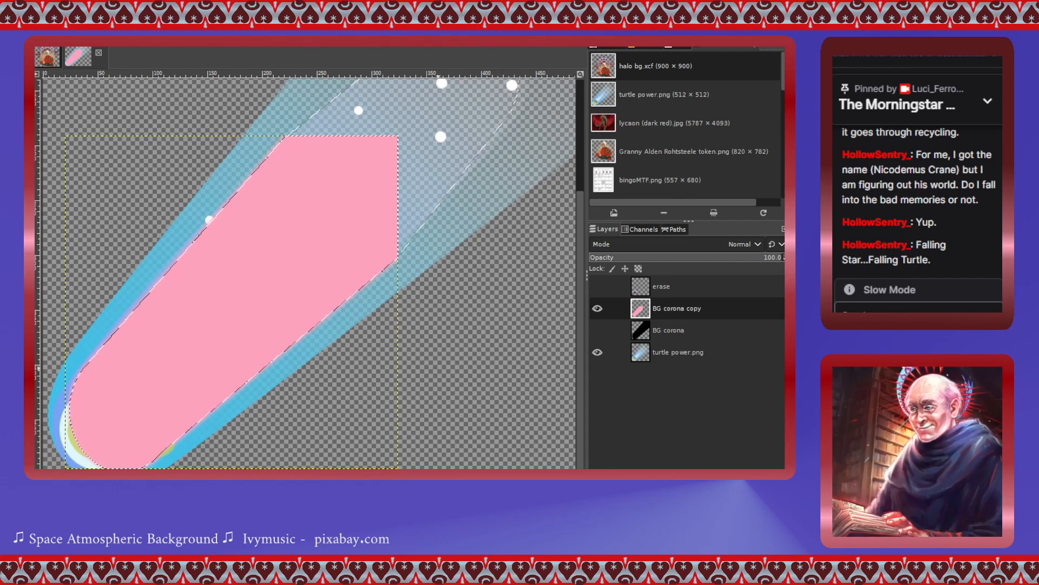
- Fill the extended trail selection with pink on a new layer above BG corona copy, clear the selection, and delete the BG corona copy layer
{"action": "left_click", "coordinate": [438, 368]}
{"action": "scroll", "coordinate": [438, 368], "scroll_direction": "up", "scroll_amount": 3}
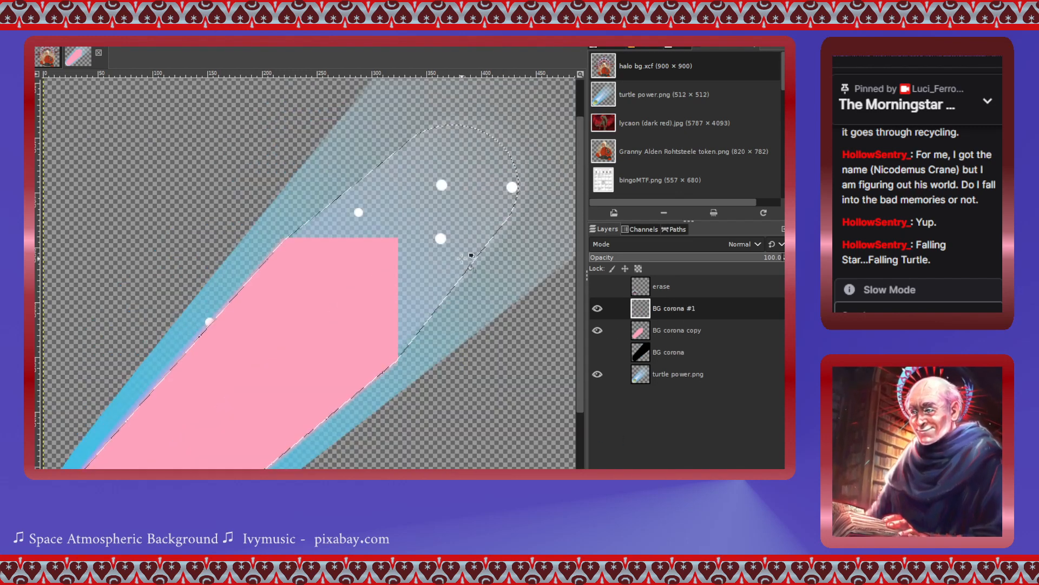
{"action": "left_click", "coordinate": [465, 259]}
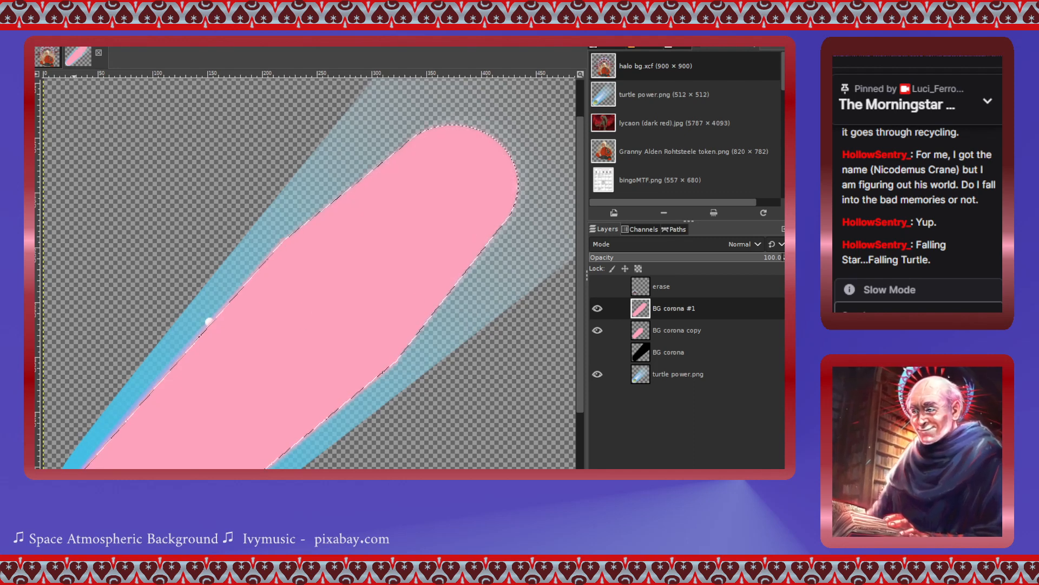
{"action": "key", "text": "ctrl+shift+a"}
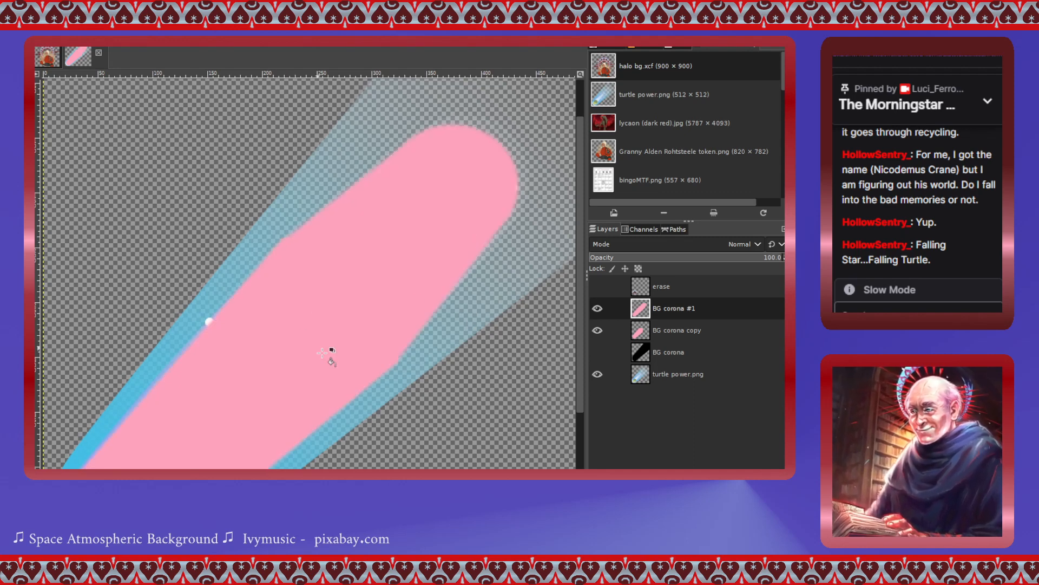
{"action": "left_click", "coordinate": [642, 331]}
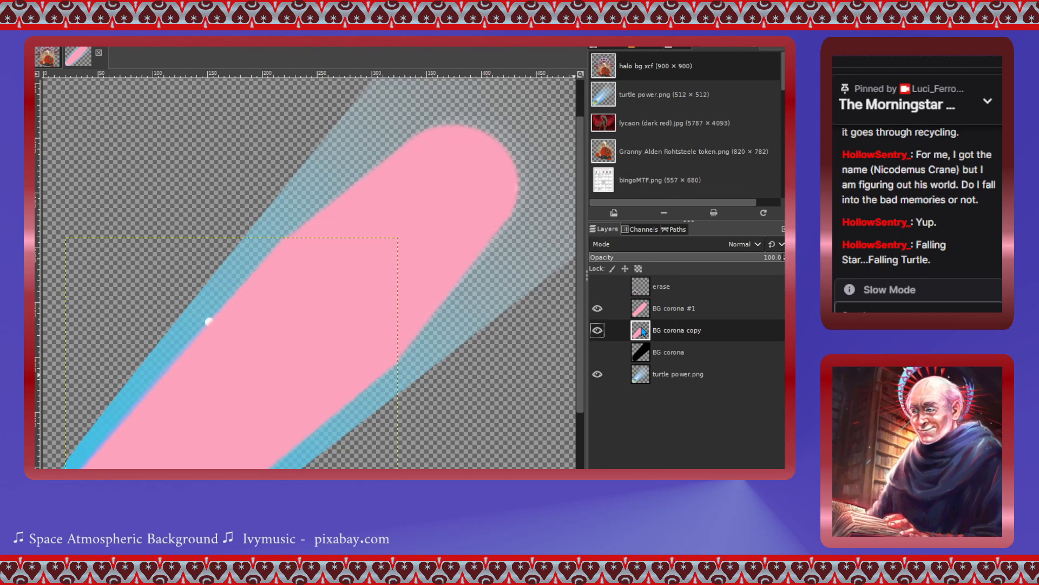
{"action": "left_click", "coordinate": [775, 477]}
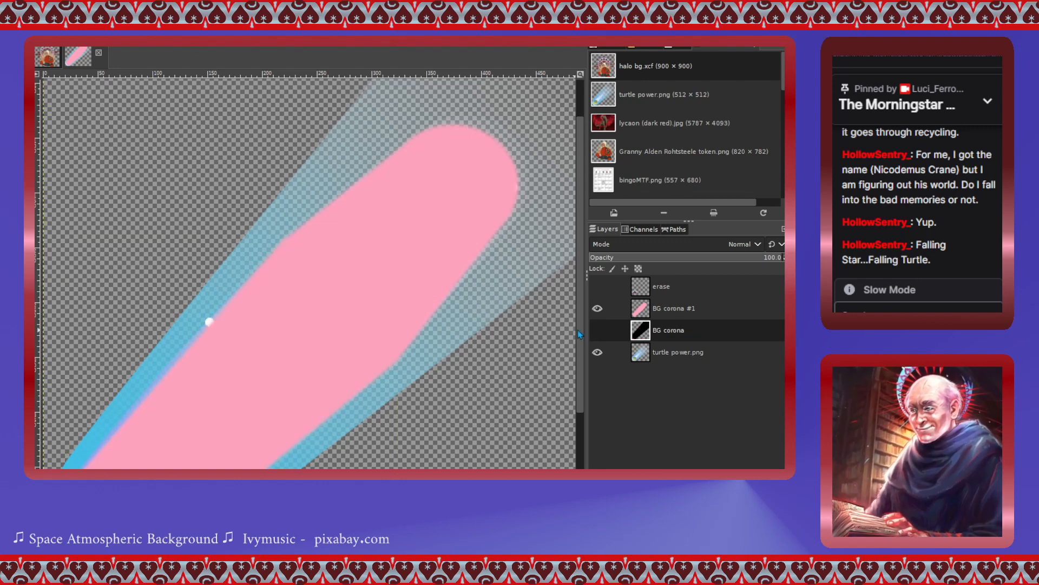
- Compare the extended pink shape against the black BG corona shape, and hide both corona layers
{"action": "left_click", "coordinate": [599, 331]}
{"action": "scroll", "coordinate": [520, 328], "scroll_direction": "down", "scroll_amount": 3}
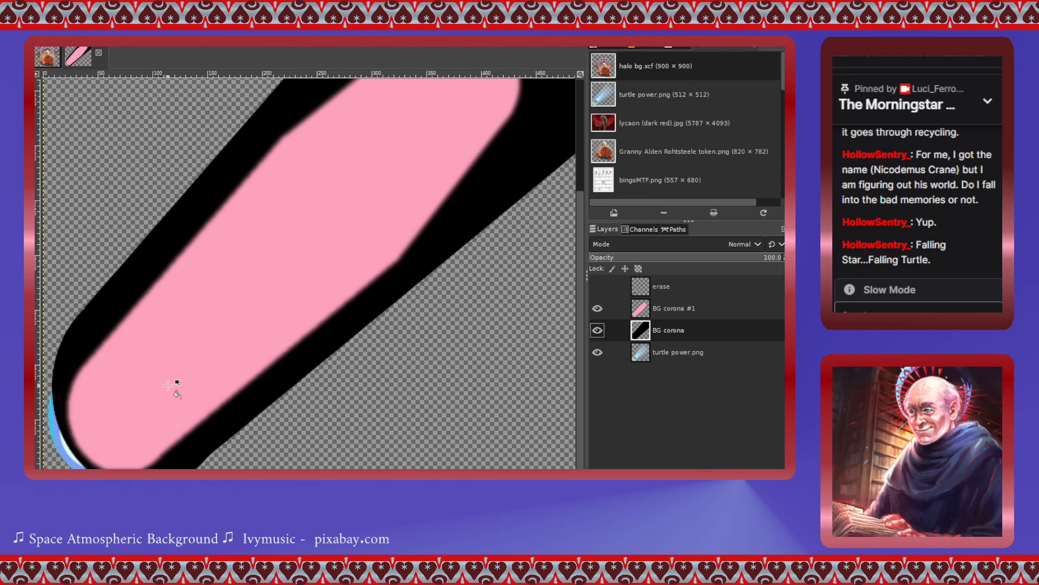
{"action": "left_click", "coordinate": [597, 331]}
{"action": "left_click", "coordinate": [597, 308]}
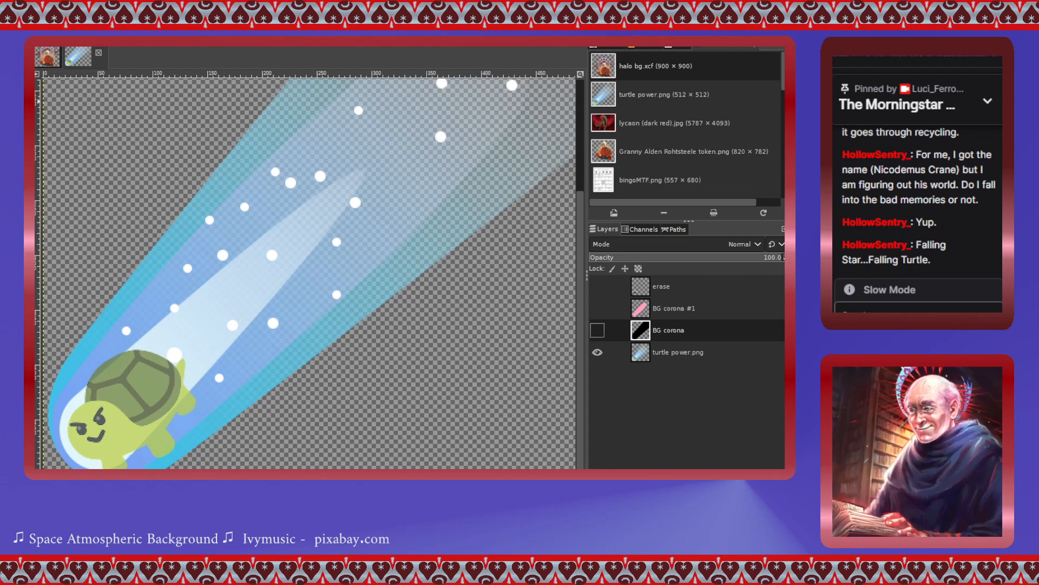
- Draw a circular selection around the turtle's head and add a small circle fitted to the upper tip of the pale inner beam
{"action": "left_click_drag", "start_coordinate": [62, 401], "coordinate": [138, 464]}
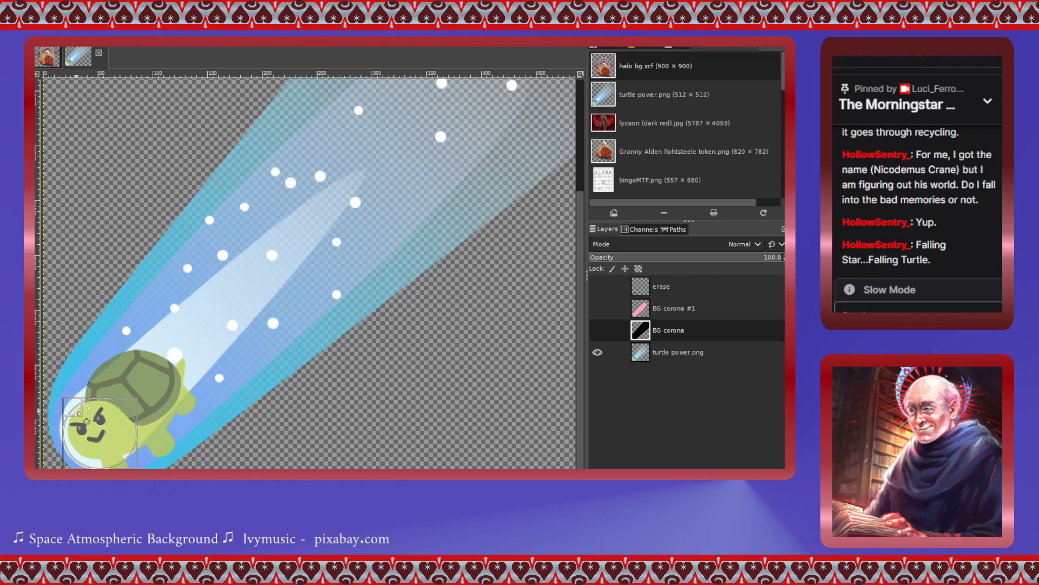
{"action": "left_click_drag", "start_coordinate": [87, 421], "coordinate": [85, 412]}
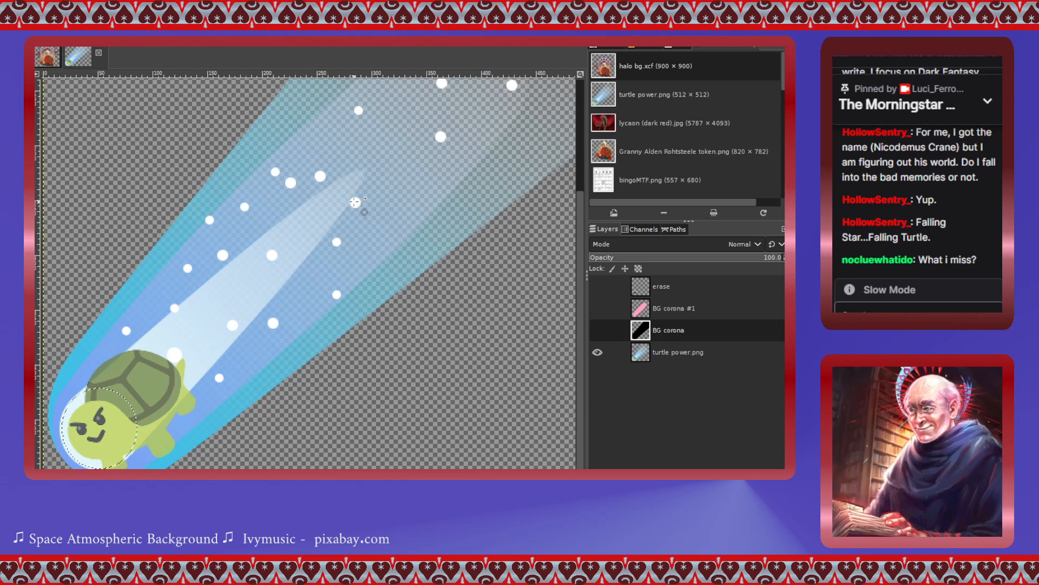
{"action": "left_click", "coordinate": [354, 202]}
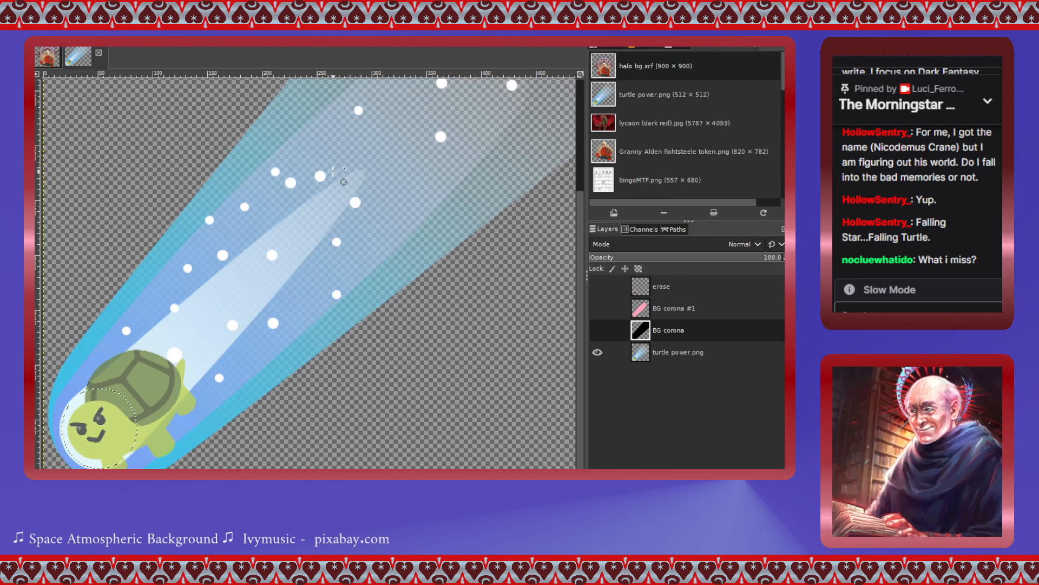
{"action": "left_click_drag", "start_coordinate": [330, 173], "coordinate": [351, 188]}
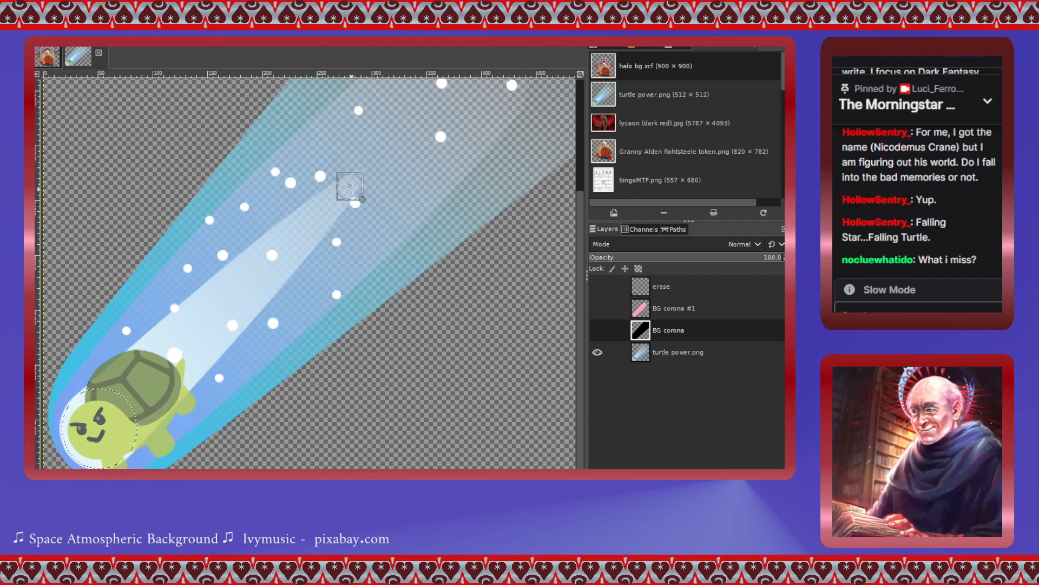
{"action": "scroll", "coordinate": [351, 188], "scroll_direction": "up", "scroll_amount": 3}
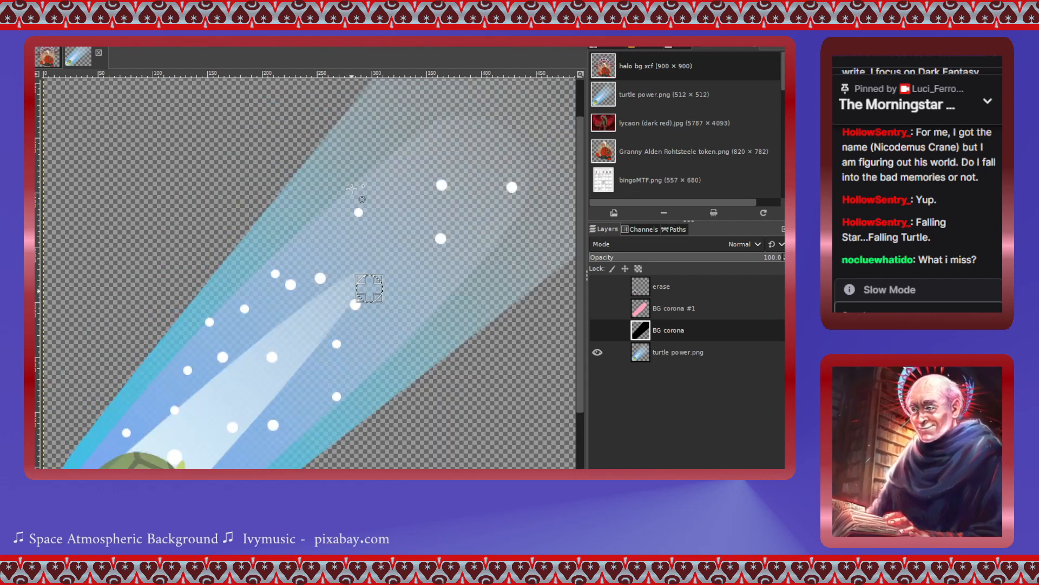
{"action": "scroll", "coordinate": [373, 302], "scroll_direction": "up", "scroll_amount": 2}
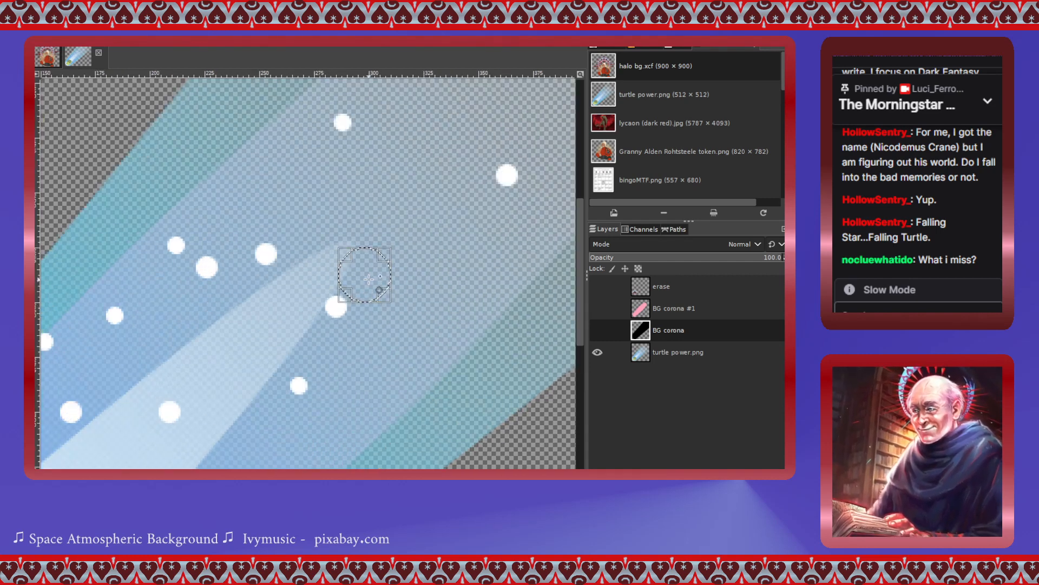
{"action": "left_click_drag", "start_coordinate": [379, 291], "coordinate": [346, 276]}
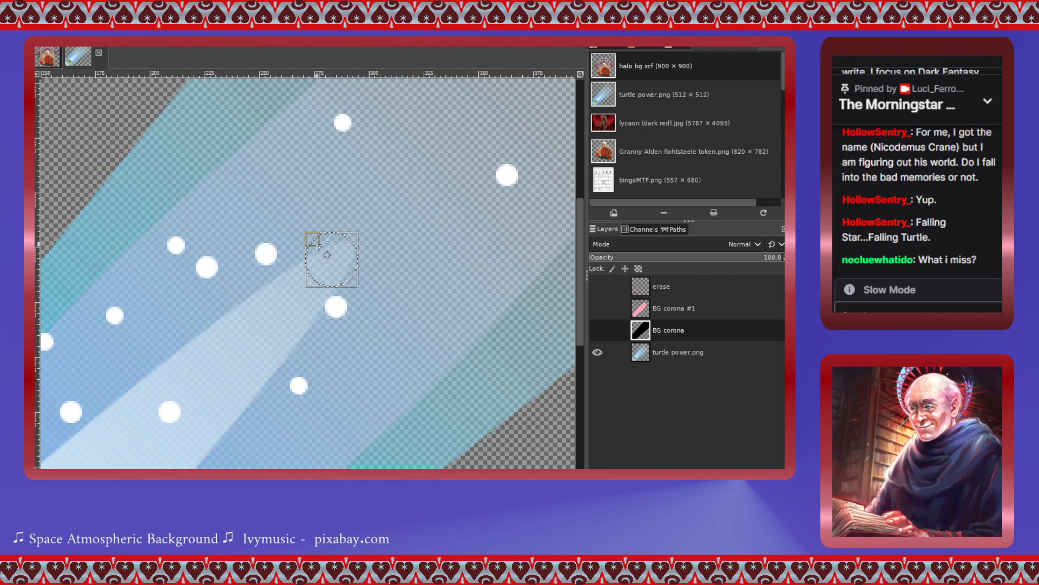
{"action": "mouse_move", "coordinate": [312, 242]}
{"action": "left_mouse_down"}
{"action": "mouse_move", "coordinate": [310, 252]}
{"action": "mouse_move", "coordinate": [322, 249]}
{"action": "left_mouse_up"}
{"action": "left_click_drag", "start_coordinate": [354, 282], "coordinate": [350, 276]}
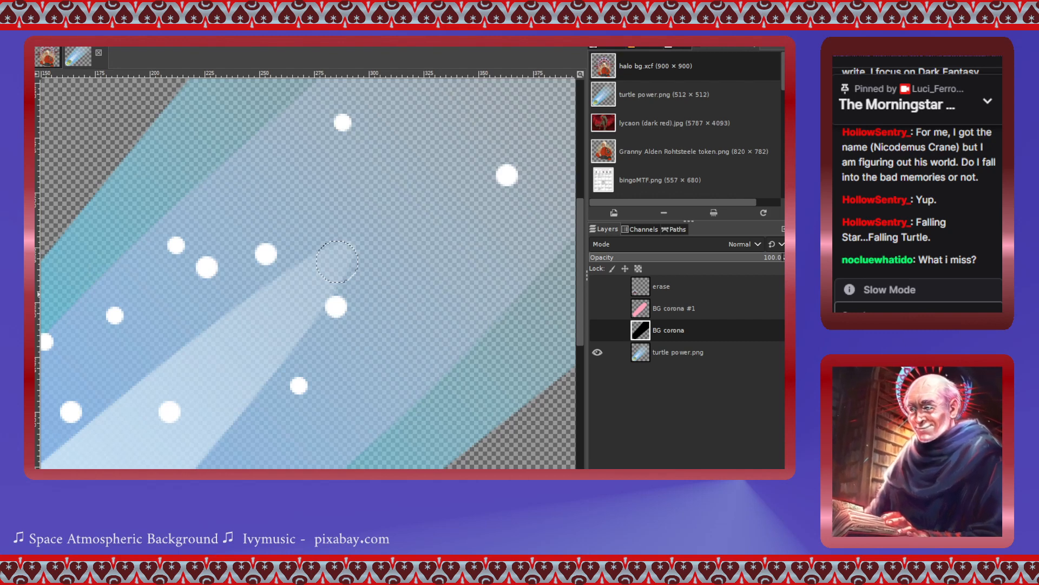
- Outline a freehand polygon from the small circle along the pale beam's lower-right edge to the head circle, and across to its opposite side
{"action": "left_click", "coordinate": [351, 276]}
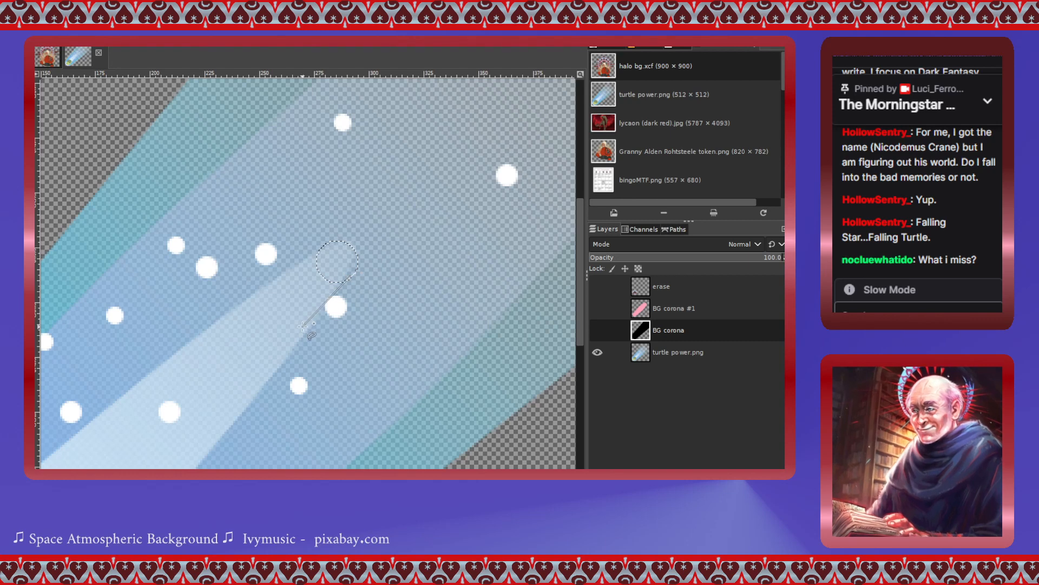
{"action": "scroll", "coordinate": [302, 326], "scroll_direction": "down", "scroll_amount": 3}
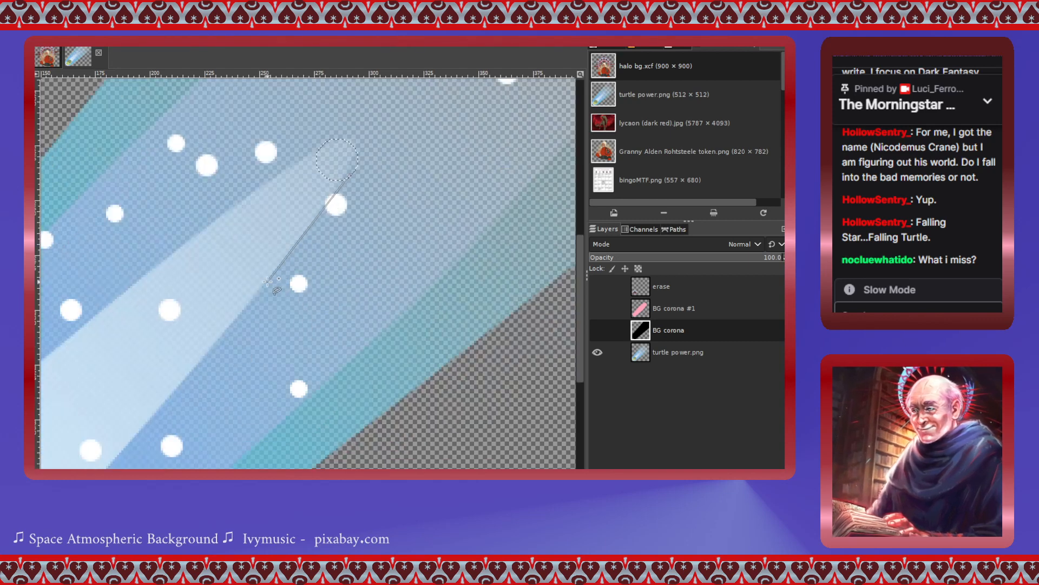
{"action": "scroll", "coordinate": [233, 344], "scroll_direction": "down", "scroll_amount": 3}
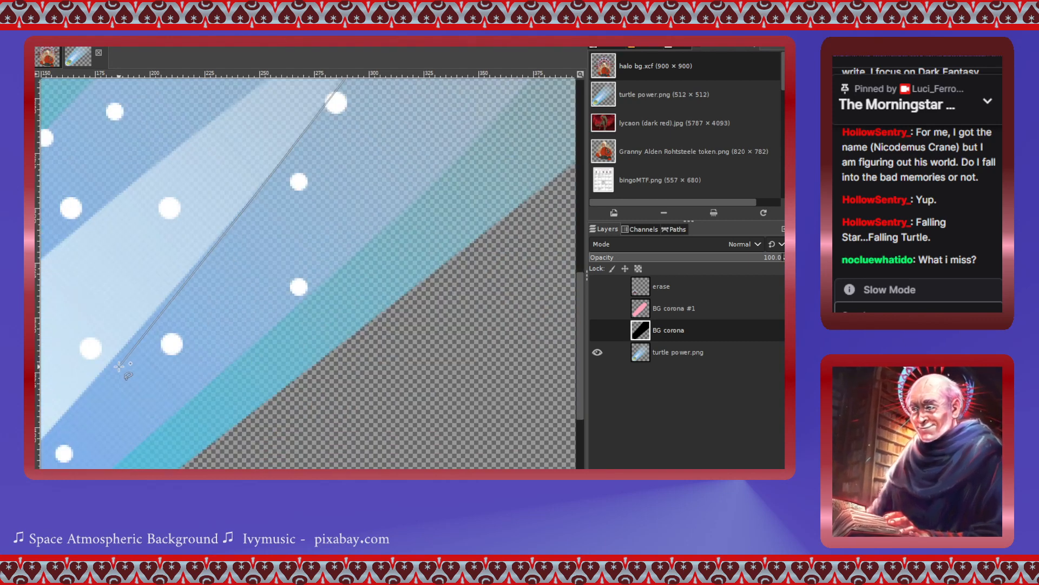
{"action": "scroll", "coordinate": [119, 366], "scroll_direction": "left", "scroll_amount": 4}
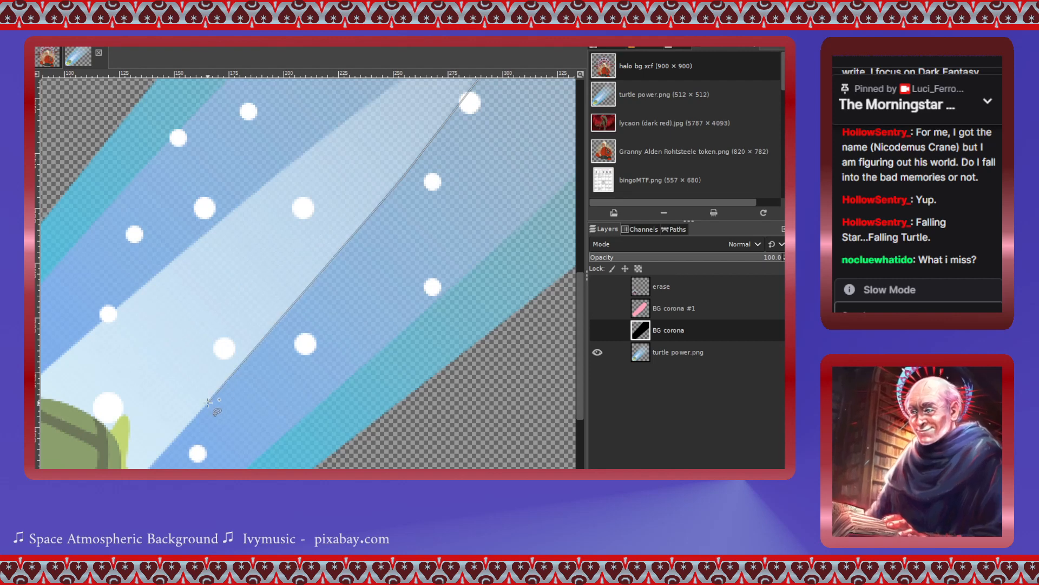
{"action": "scroll", "coordinate": [208, 403], "scroll_direction": "down", "scroll_amount": 3}
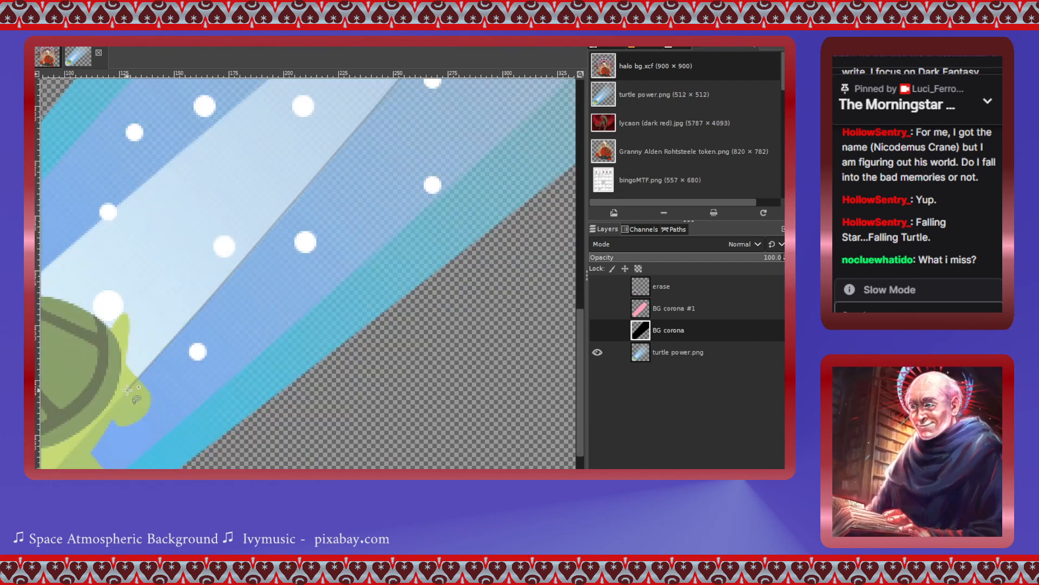
{"action": "scroll", "coordinate": [124, 387], "scroll_direction": "down", "scroll_amount": 3}
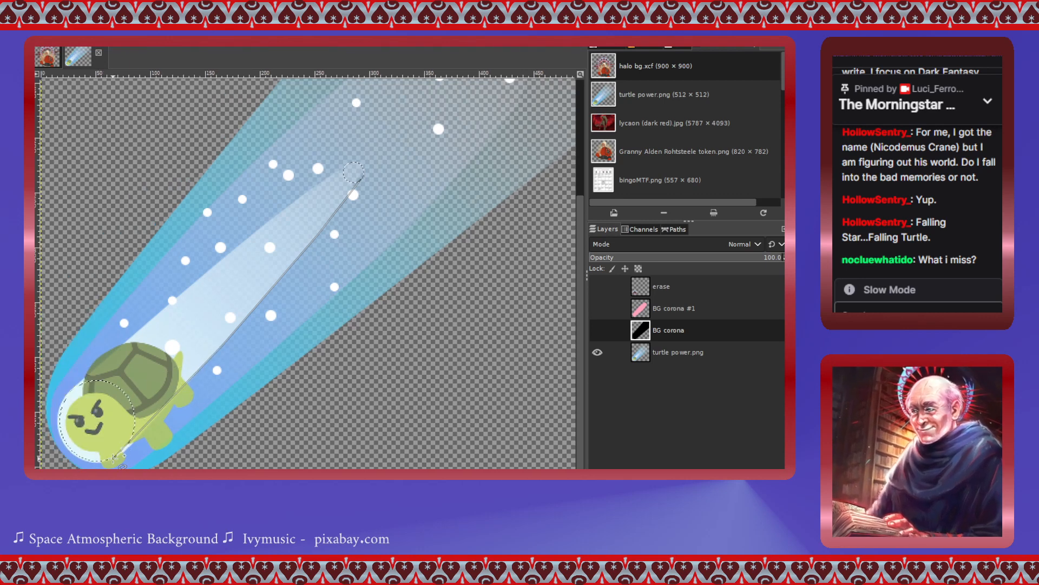
{"action": "scroll", "coordinate": [121, 452], "scroll_direction": "up", "scroll_amount": 3}
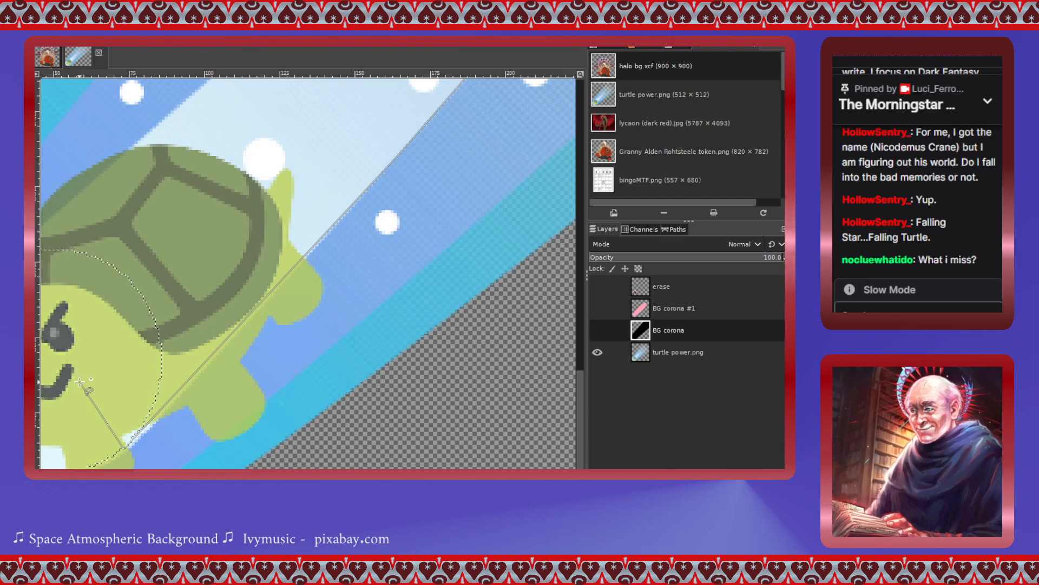
{"action": "scroll", "coordinate": [80, 382], "scroll_direction": "up", "scroll_amount": 3}
{"action": "scroll", "coordinate": [80, 383], "scroll_direction": "right", "scroll_amount": 1}
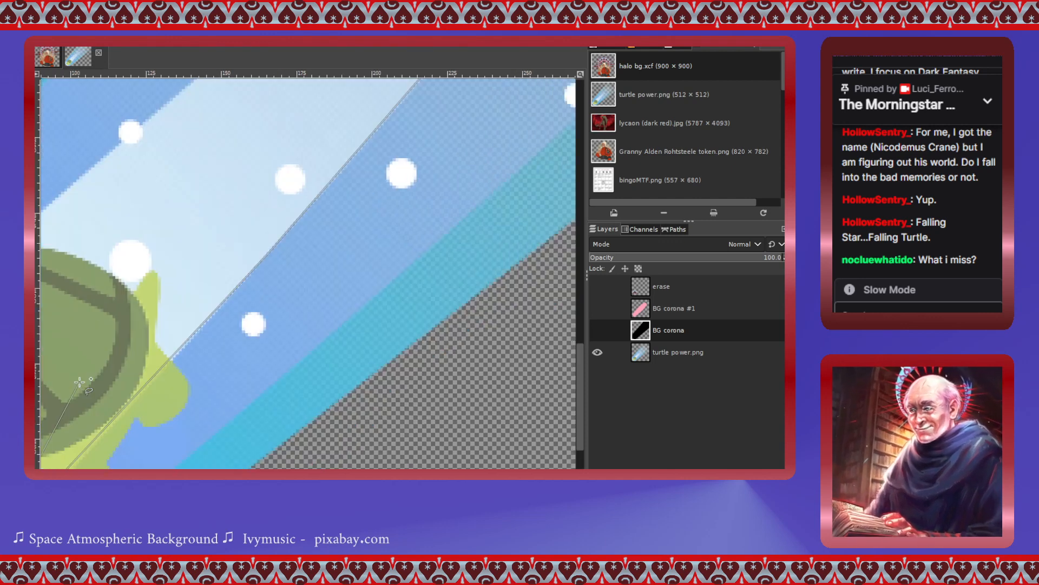
{"action": "scroll", "coordinate": [80, 382], "scroll_direction": "left", "scroll_amount": 2}
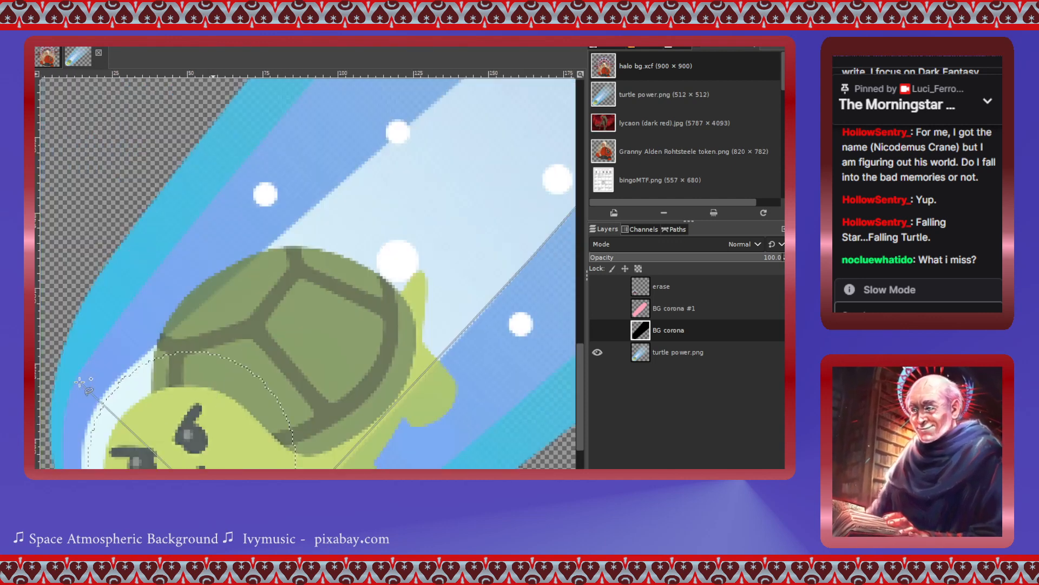
{"action": "left_click", "coordinate": [119, 382]}
- Continue the polygon up the pale beam's upper-left edge, close it at the small circle, and add it to the selection
{"action": "scroll", "coordinate": [429, 271], "scroll_direction": "up", "scroll_amount": 1}
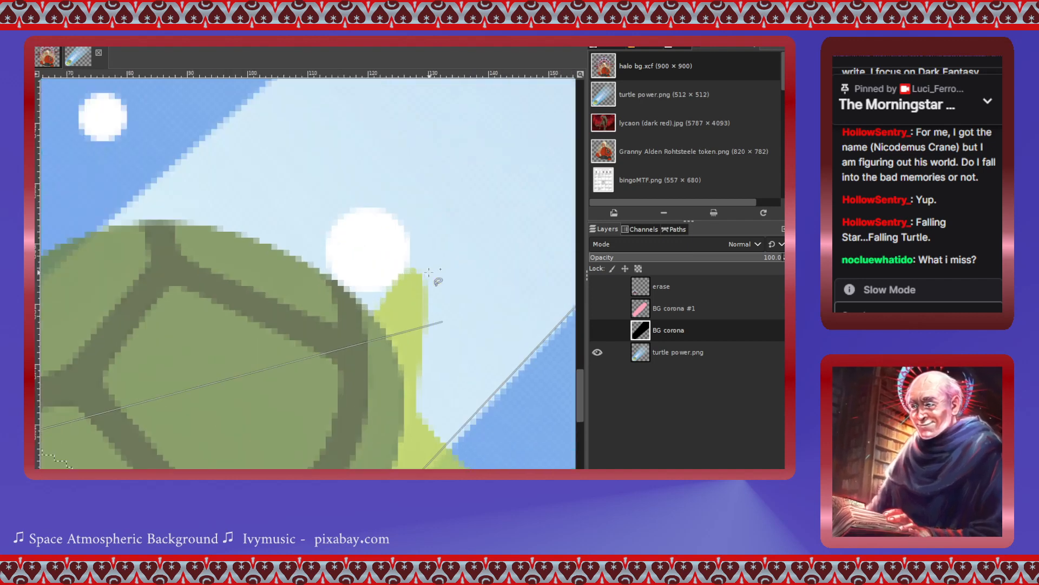
{"action": "scroll", "coordinate": [429, 270], "scroll_direction": "down", "scroll_amount": 1}
{"action": "scroll", "coordinate": [430, 271], "scroll_direction": "down", "scroll_amount": 1}
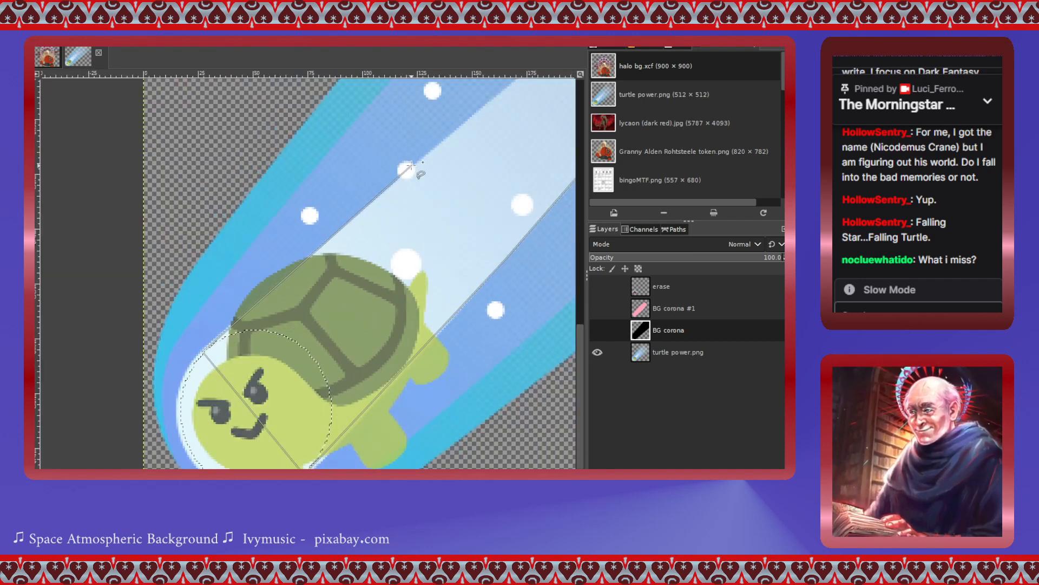
{"action": "scroll", "coordinate": [411, 164], "scroll_direction": "up", "scroll_amount": 3}
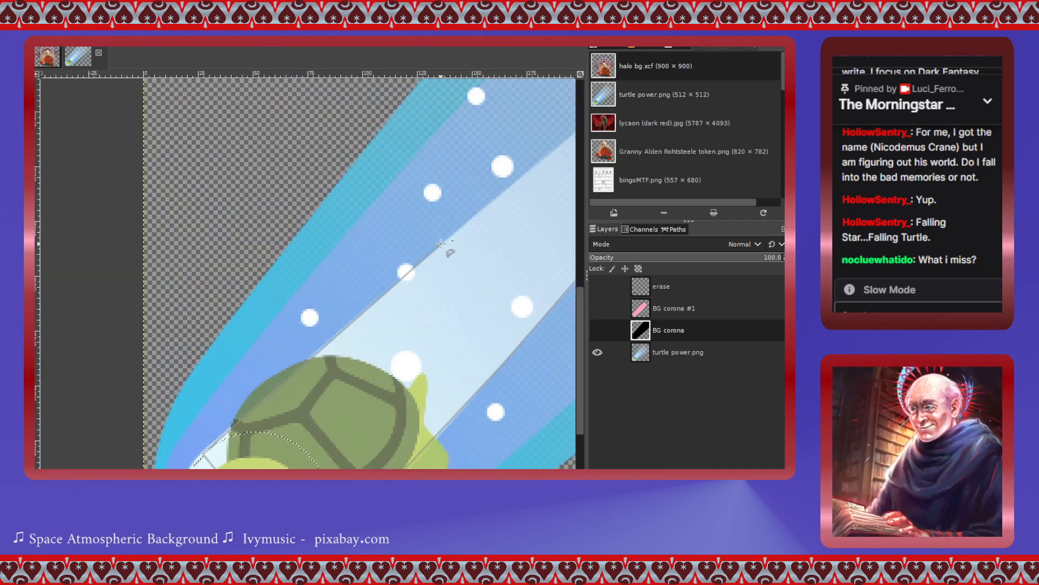
{"action": "scroll", "coordinate": [440, 244], "scroll_direction": "right", "scroll_amount": 8}
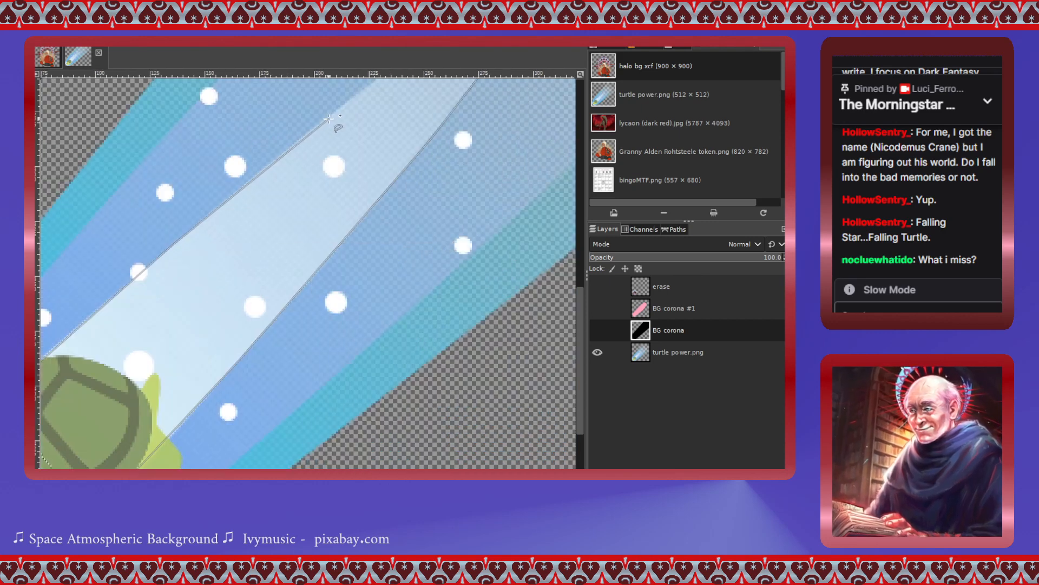
{"action": "scroll", "coordinate": [387, 175], "scroll_direction": "up", "scroll_amount": 3}
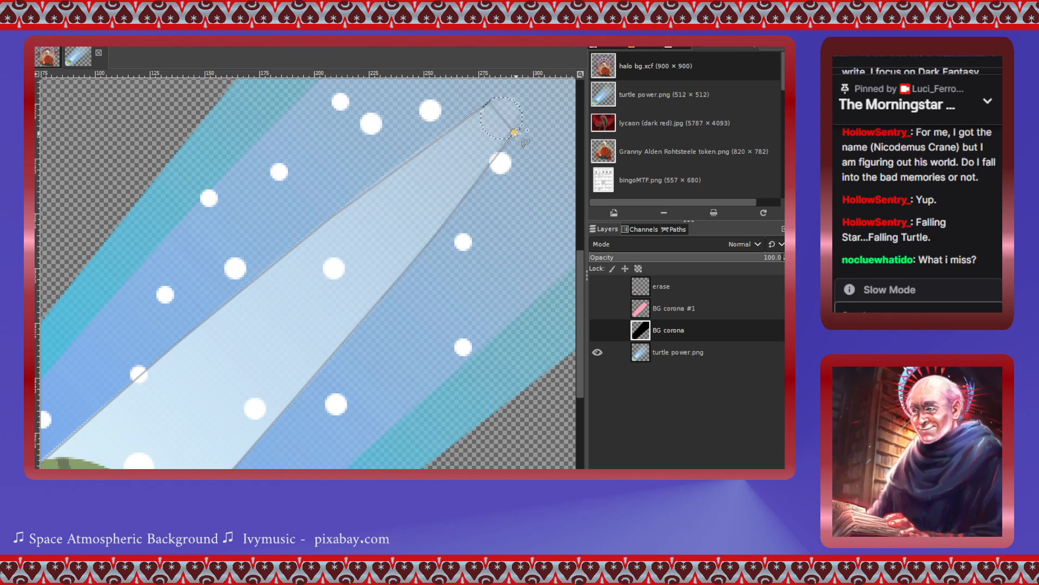
{"action": "left_click", "coordinate": [514, 133]}
{"action": "key", "text": "Return"}
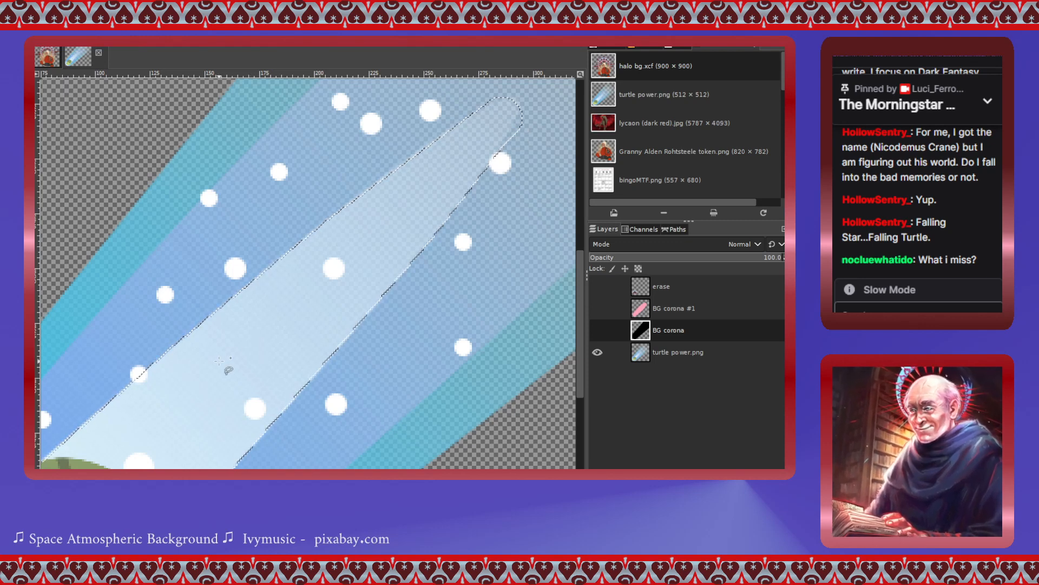
- Fill the pale beam selection with blue on a new layer above BG corona #1
{"action": "scroll", "coordinate": [219, 361], "scroll_direction": "down", "scroll_amount": 2}
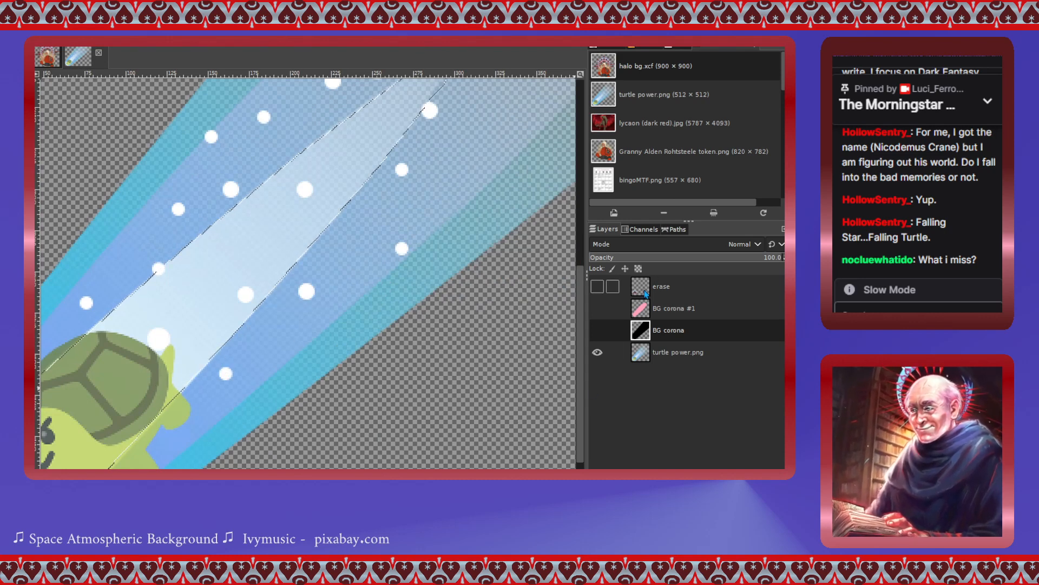
{"action": "left_click", "coordinate": [643, 307]}
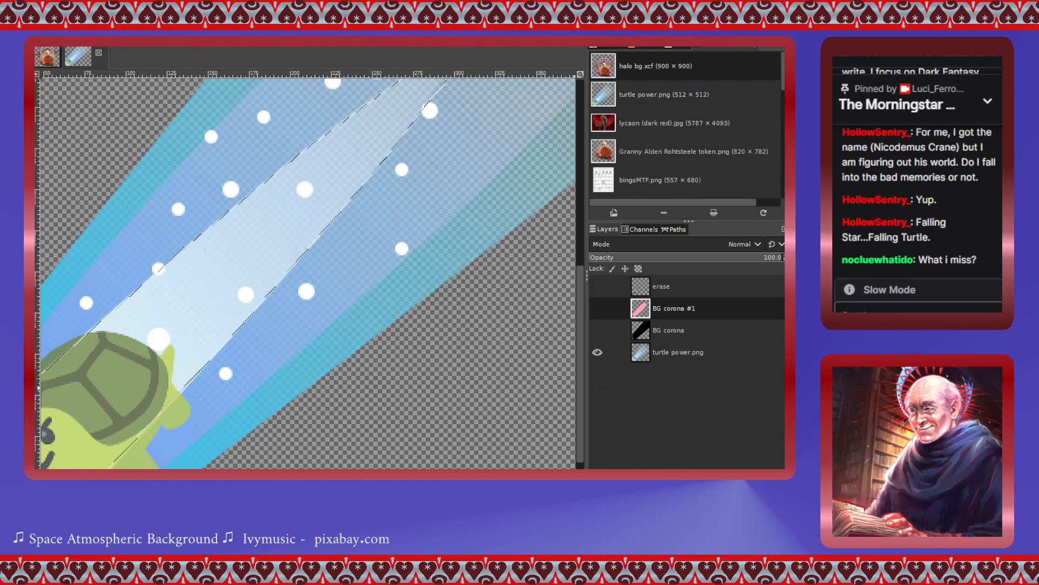
{"action": "key", "text": "Return"}
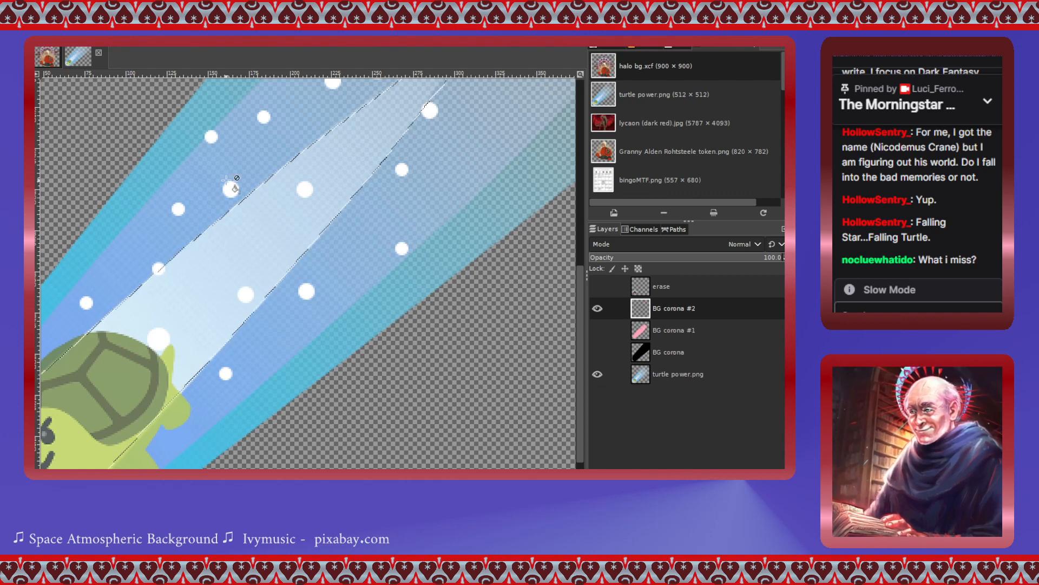
{"action": "left_click", "coordinate": [208, 245]}
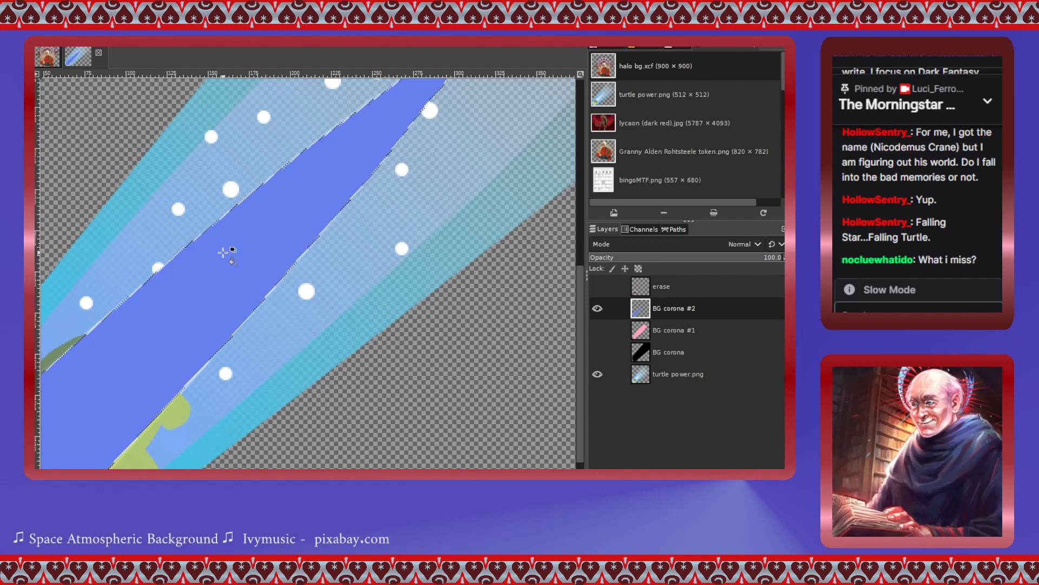
- Hide the blue inner beam layer and switch to the halo bg.xcf image
{"action": "left_click", "coordinate": [596, 308]}
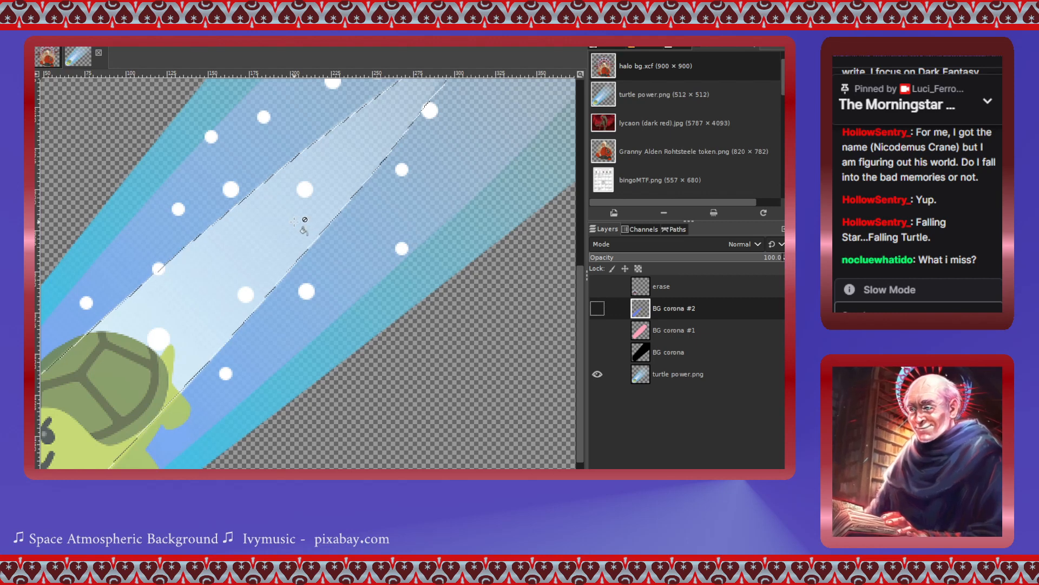
{"action": "left_click", "coordinate": [43, 55]}
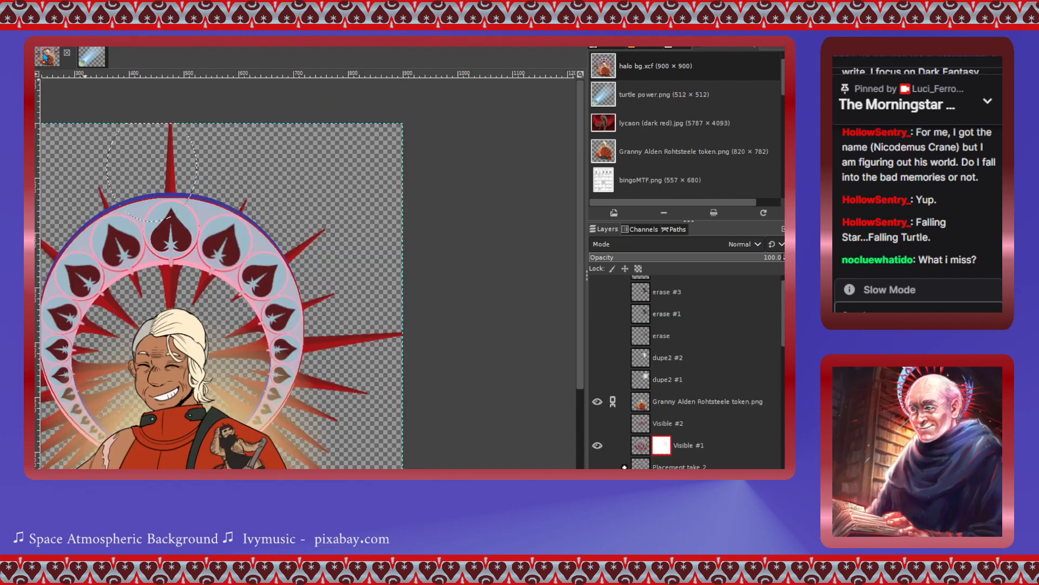
- Clear the selection and hide the erase #2 layer in the halo image
{"action": "scroll", "coordinate": [601, 361], "scroll_direction": "up", "scroll_amount": 1}
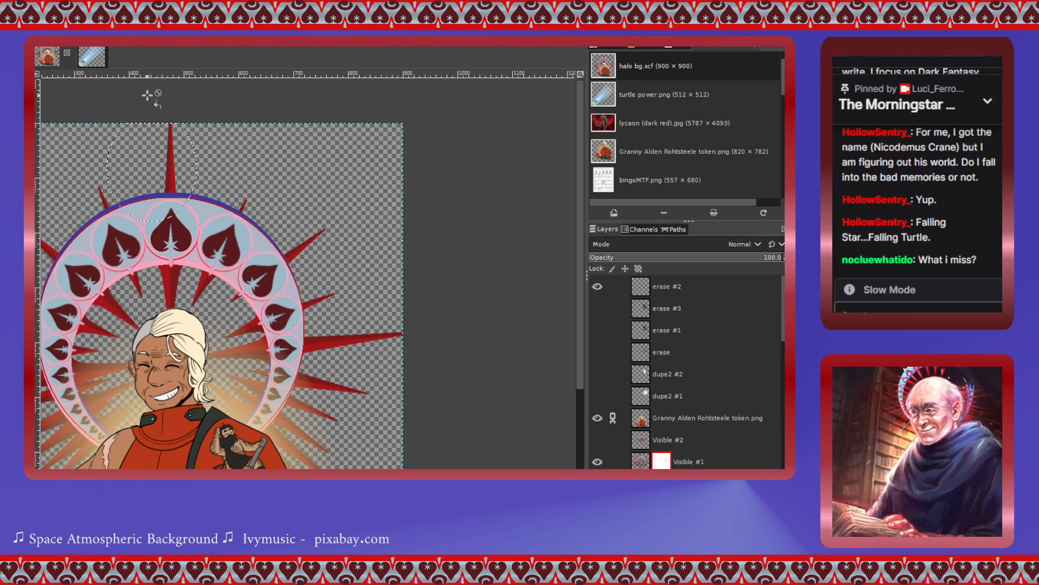
{"action": "key", "text": "ctrl+shift+a"}
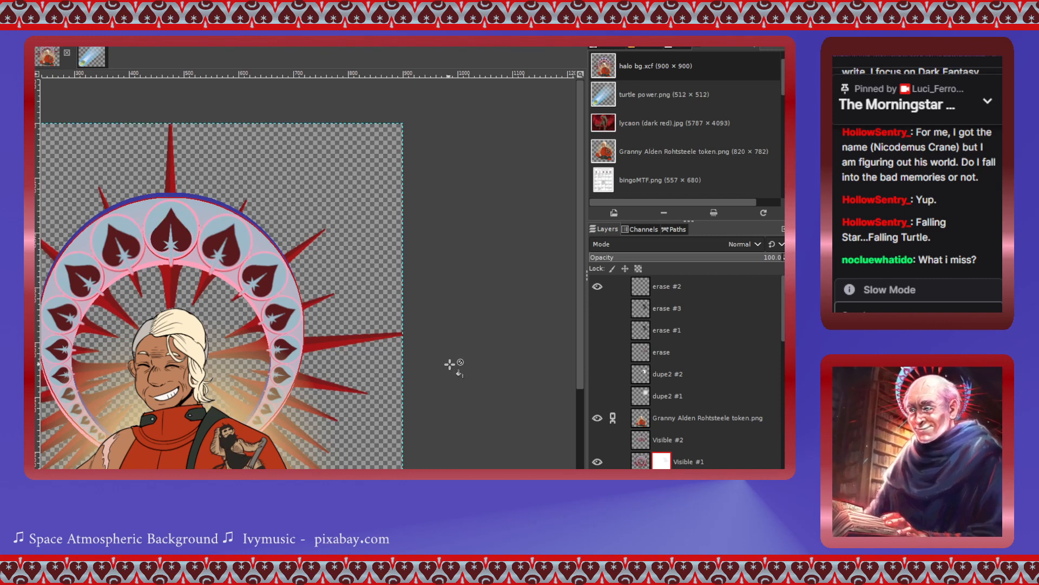
{"action": "left_click", "coordinate": [598, 287]}
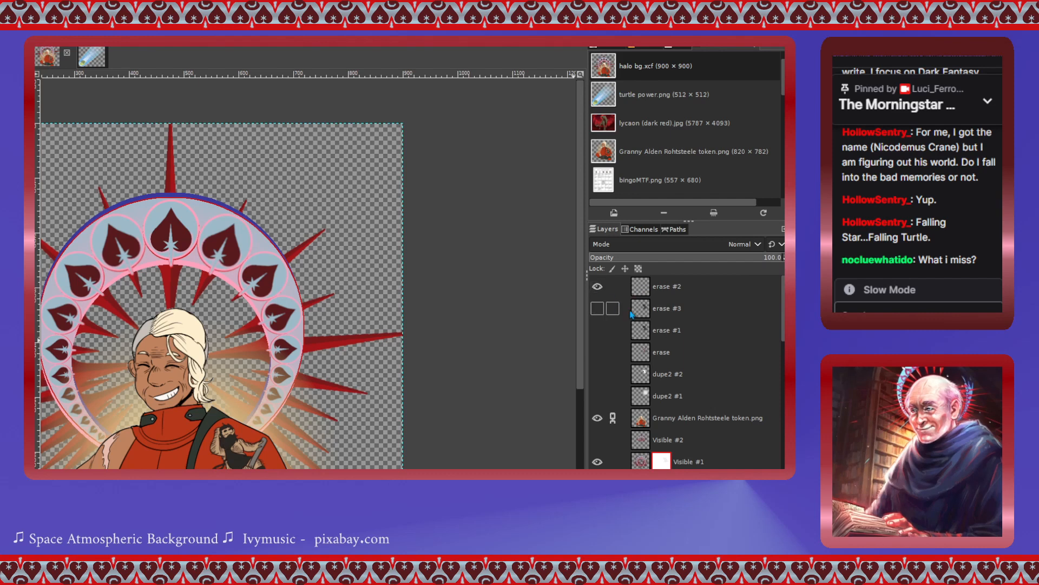
{"action": "left_click", "coordinate": [647, 285]}
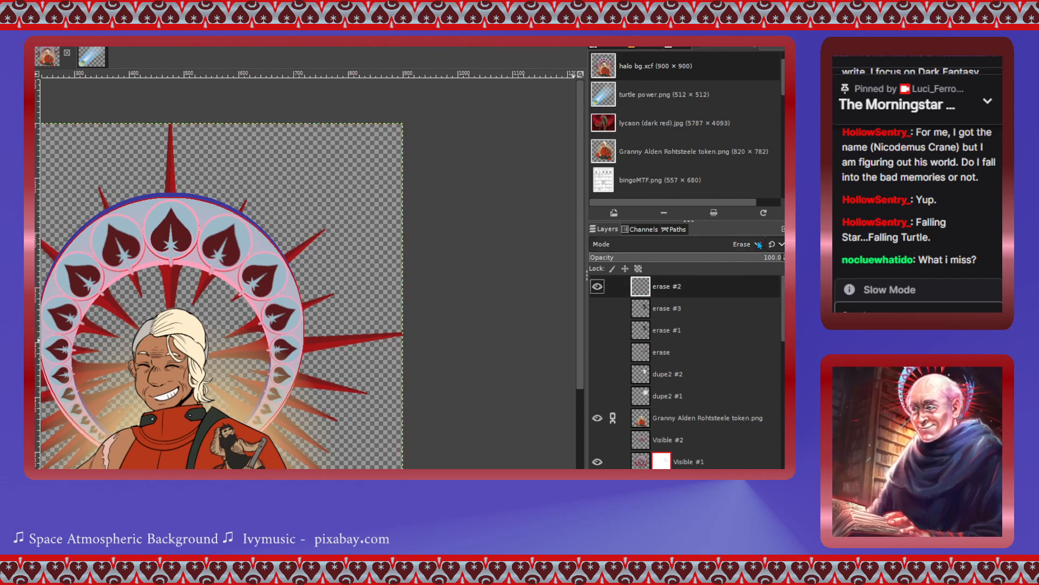
{"action": "left_click", "coordinate": [597, 287]}
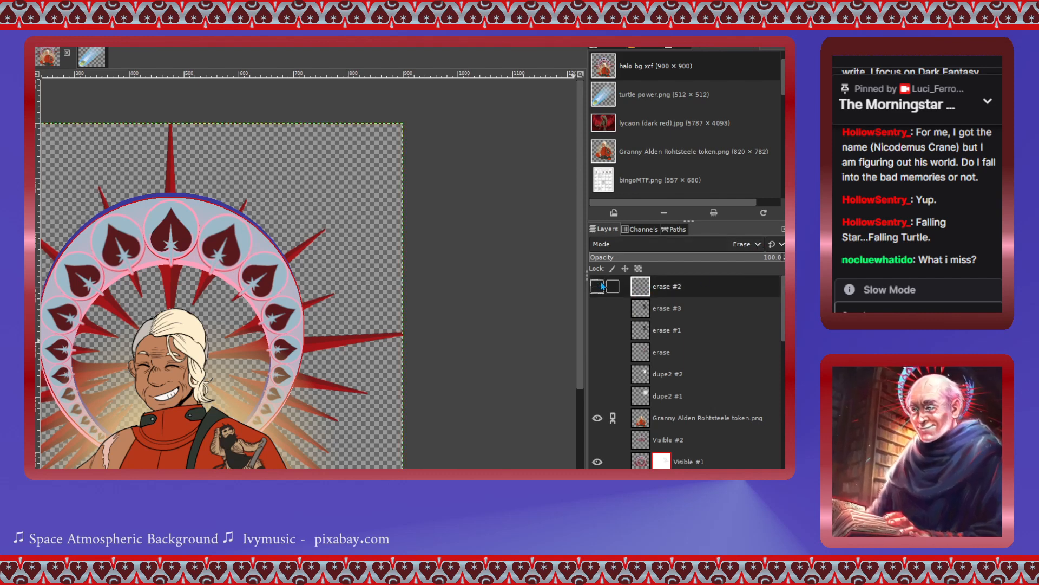
- Preview the erase #3 and erase #1 layers one at a time over the halo, hiding each again
{"action": "left_click", "coordinate": [597, 308]}
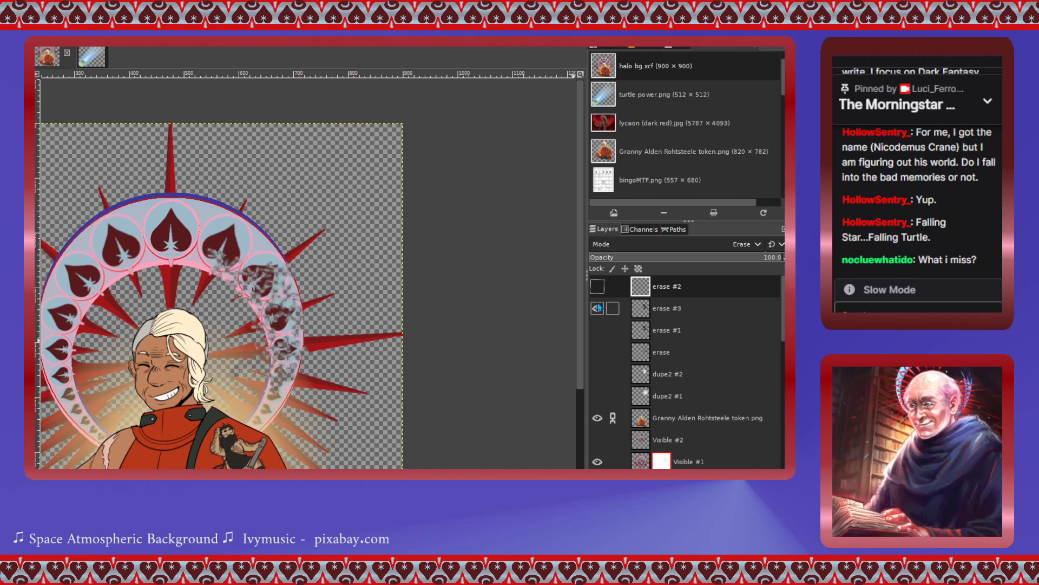
{"action": "left_click", "coordinate": [598, 308]}
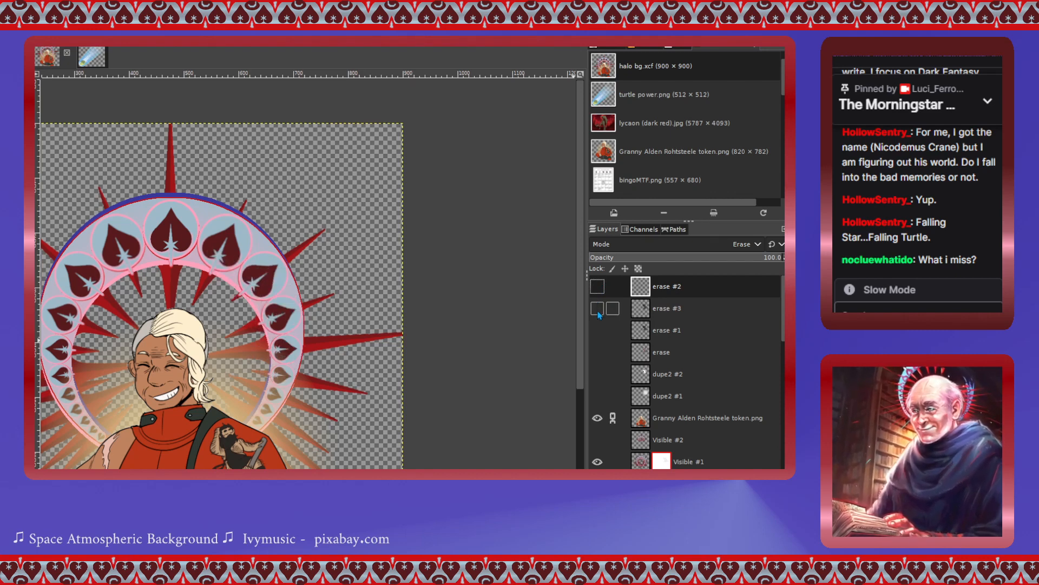
{"action": "left_click", "coordinate": [598, 330]}
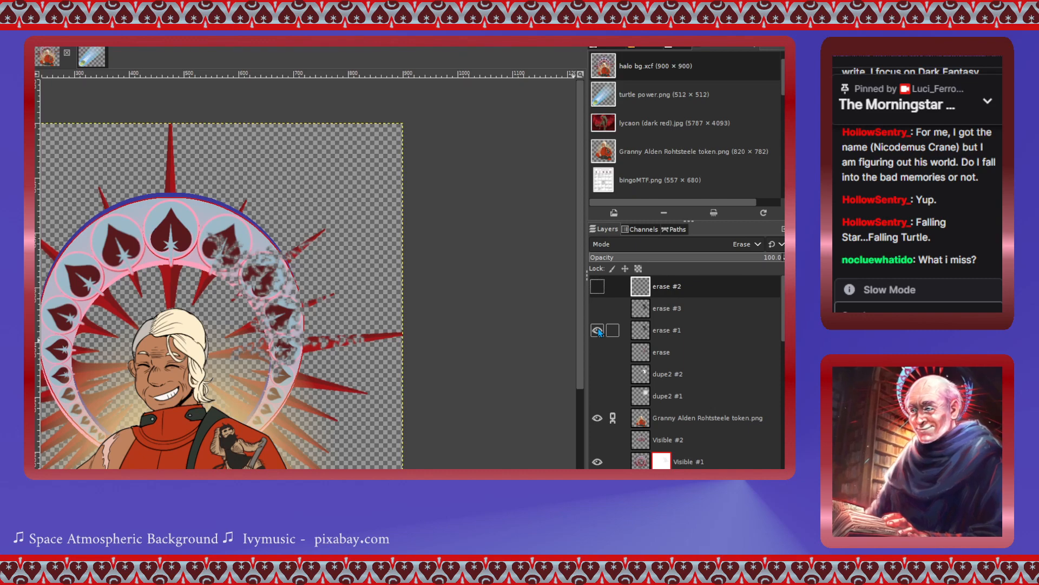
{"action": "left_click", "coordinate": [598, 330]}
- Show the erase layer and examine its fragments along the halo ring up close
{"action": "left_click", "coordinate": [598, 352]}
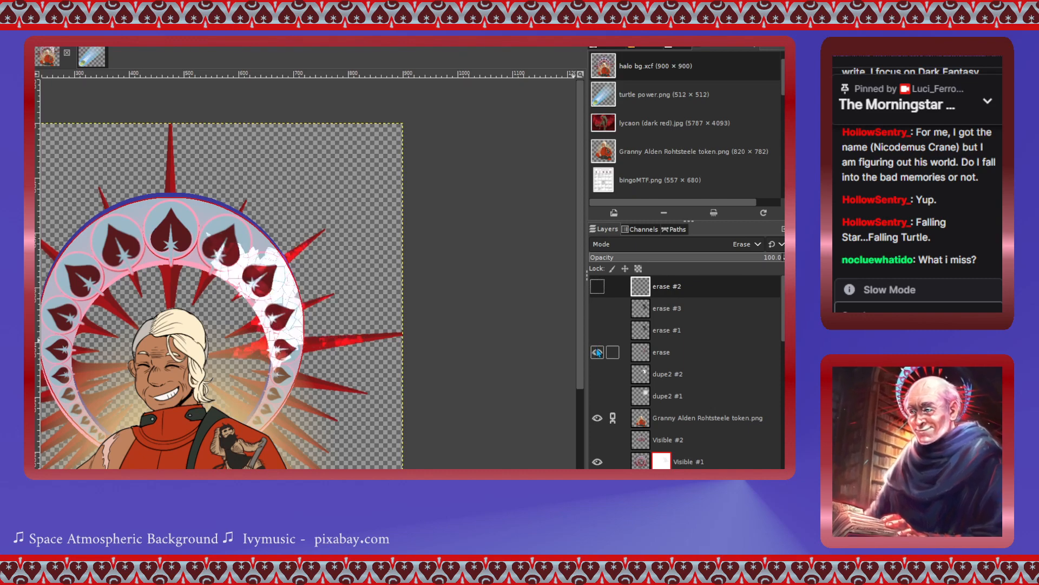
{"action": "scroll", "coordinate": [417, 353], "scroll_direction": "up", "scroll_amount": 3}
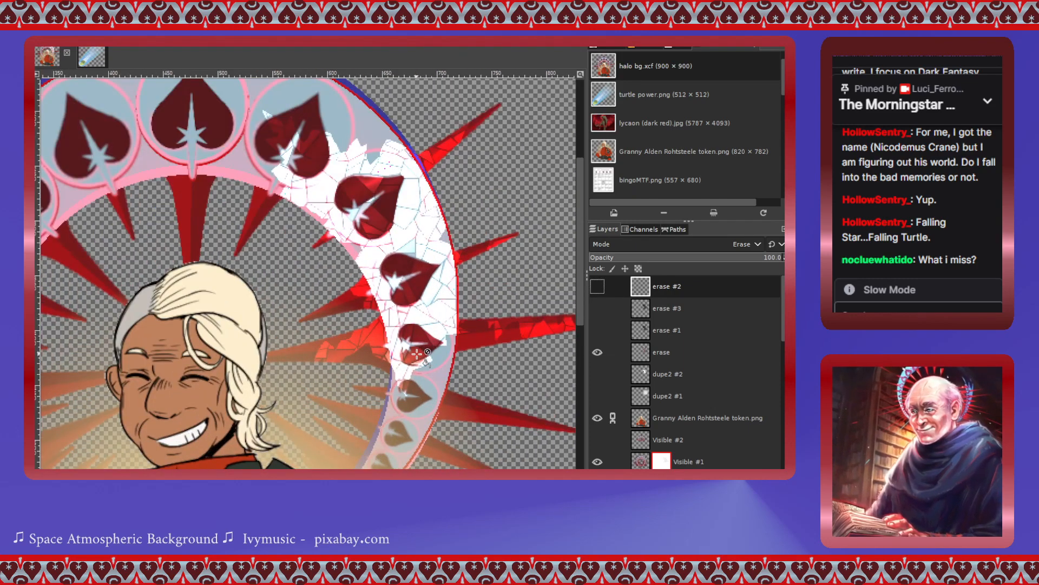
{"action": "scroll", "coordinate": [417, 353], "scroll_direction": "up", "scroll_amount": 1}
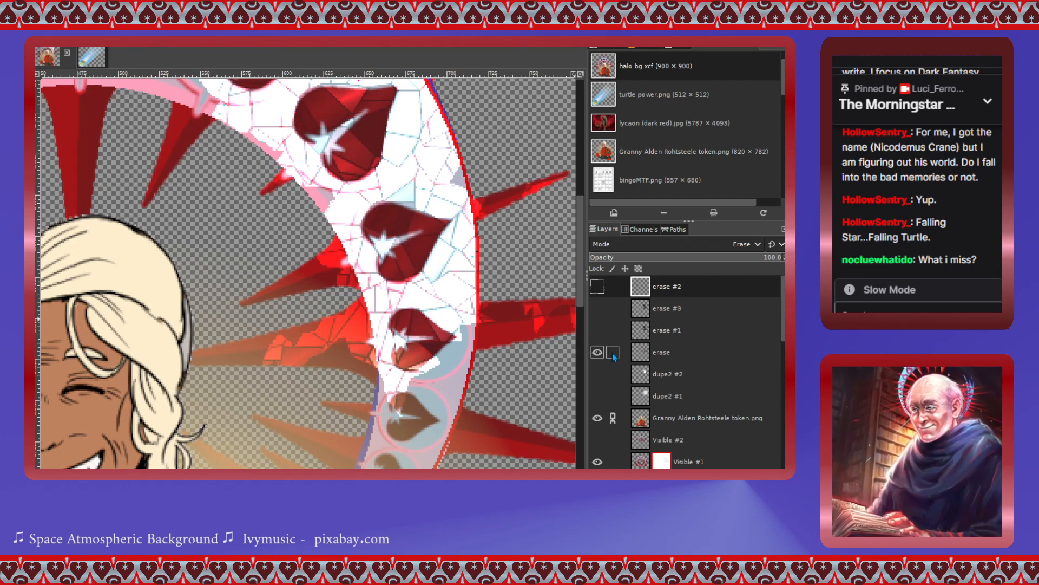
- Compare the erase #1 and erase #3 layers in turn on top of the visible erase layer, hiding each again
{"action": "left_click", "coordinate": [598, 330]}
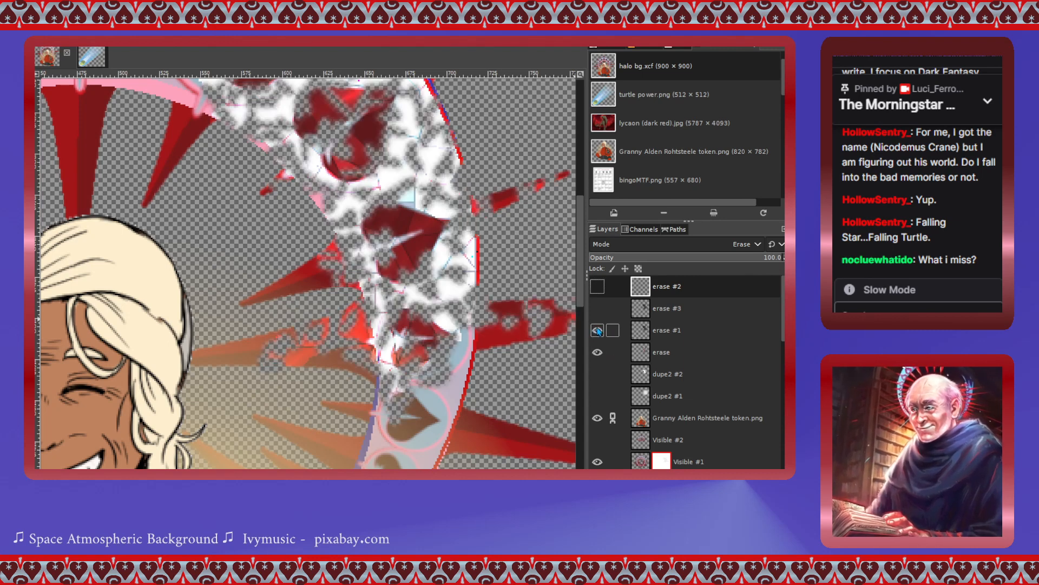
{"action": "left_click", "coordinate": [598, 330]}
{"action": "left_click", "coordinate": [597, 309]}
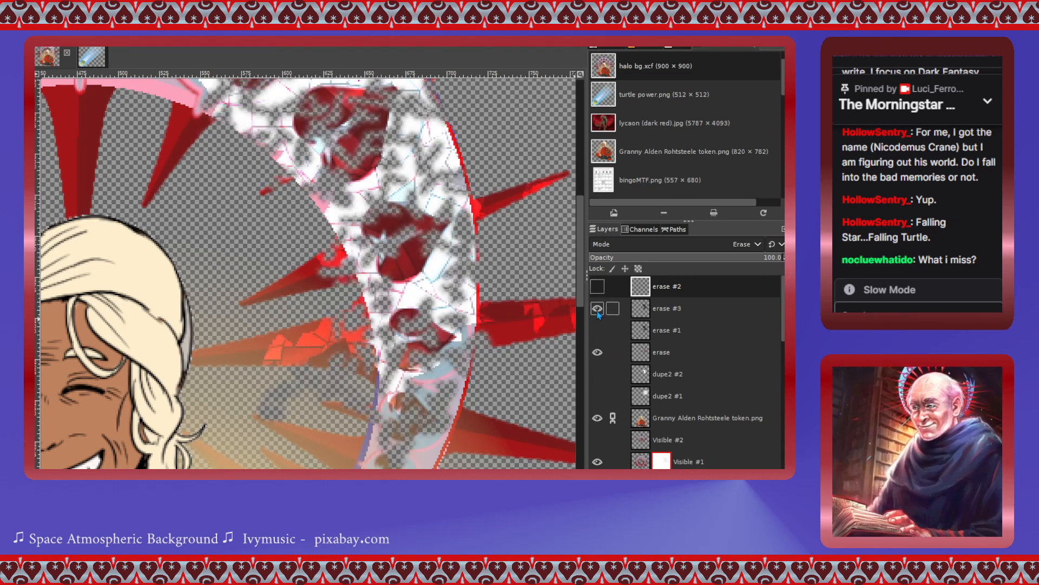
{"action": "left_click", "coordinate": [598, 308]}
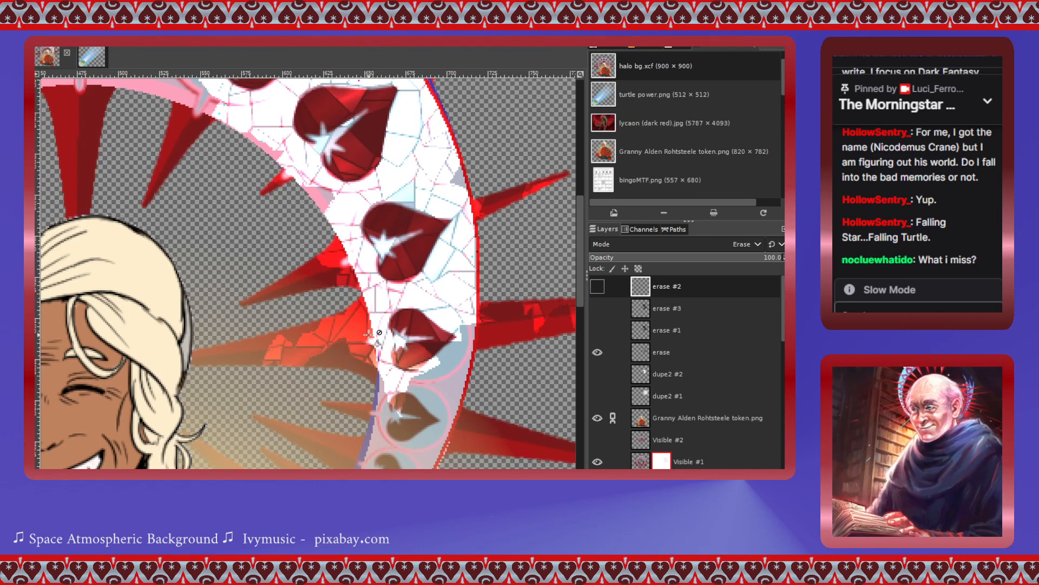
{"action": "scroll", "coordinate": [375, 153], "scroll_direction": "up", "scroll_amount": 3}
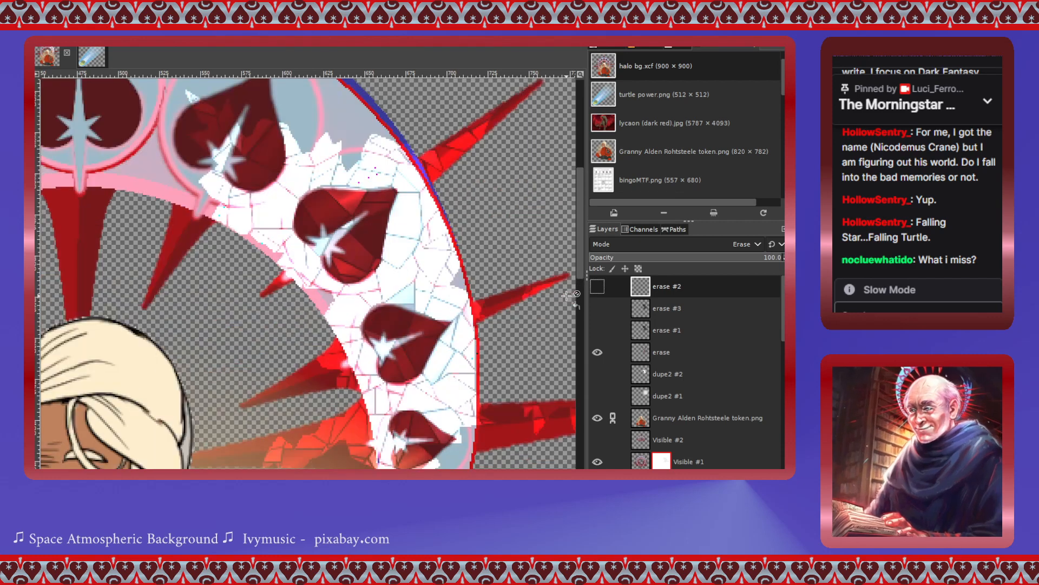
{"action": "left_click", "coordinate": [598, 287]}
{"action": "left_click", "coordinate": [598, 308]}
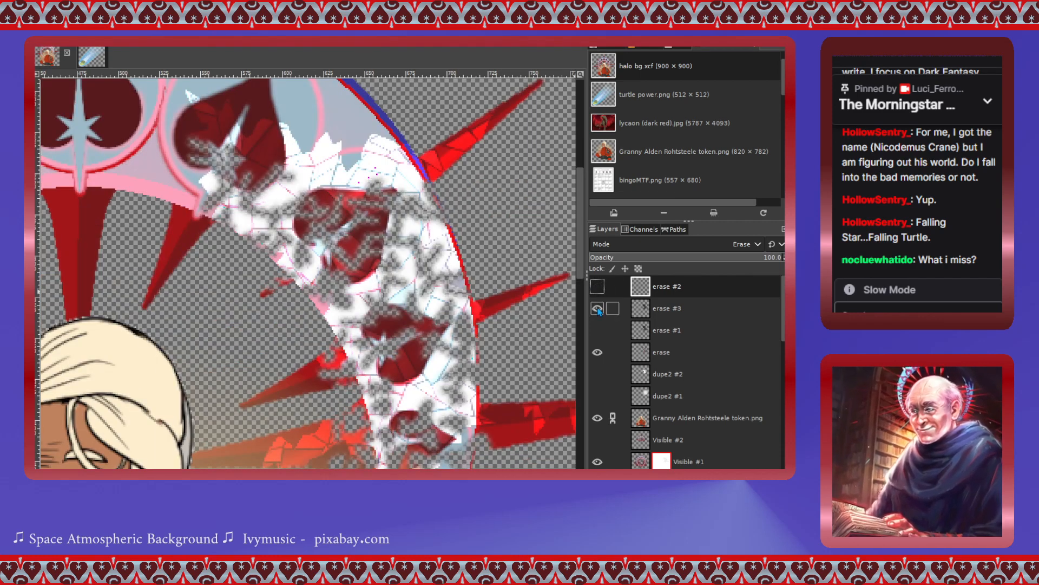
{"action": "left_click", "coordinate": [597, 309]}
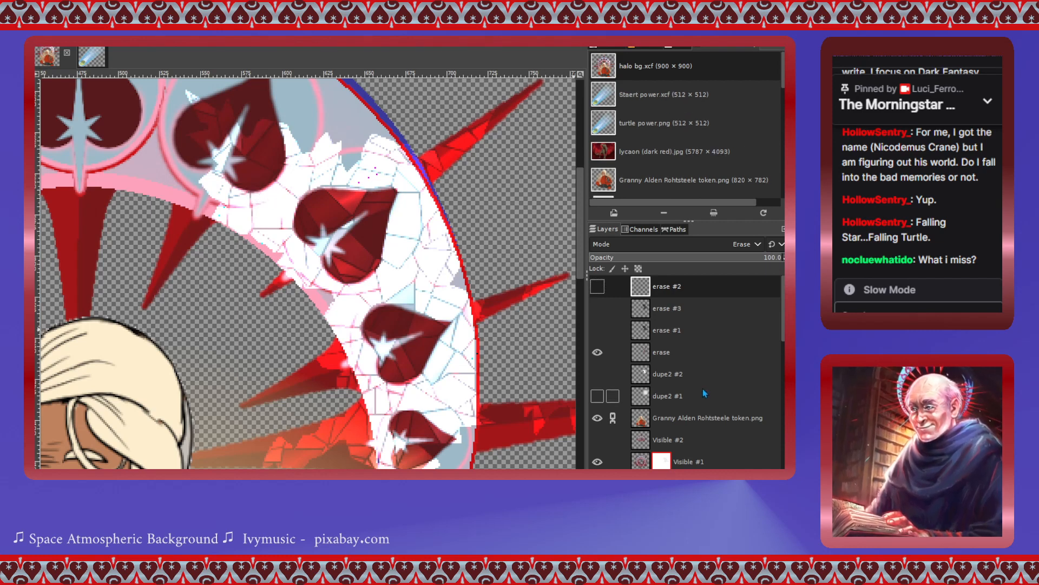
- Switch to the turtle power image and preview its three BG corona layers together, hiding them again
{"action": "scroll", "coordinate": [619, 391], "scroll_direction": "down", "scroll_amount": 2}
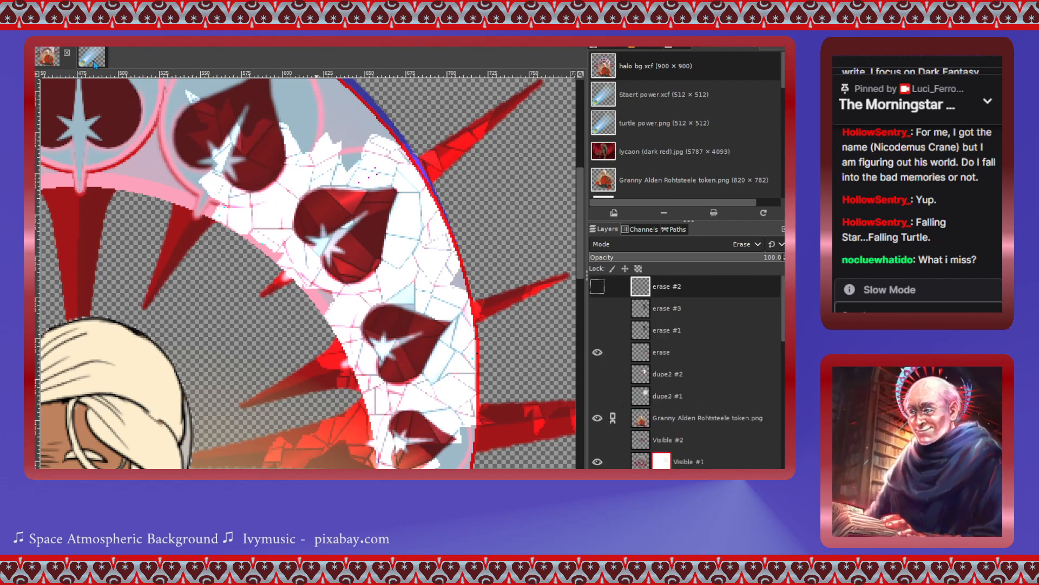
{"action": "left_click", "coordinate": [89, 63]}
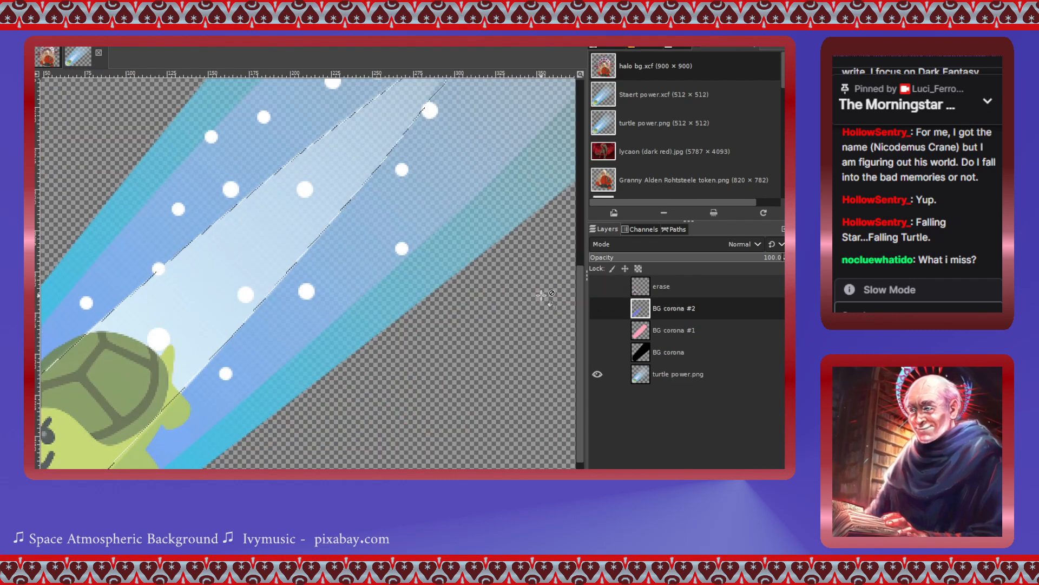
{"action": "scroll", "coordinate": [542, 295], "scroll_direction": "down", "scroll_amount": 2}
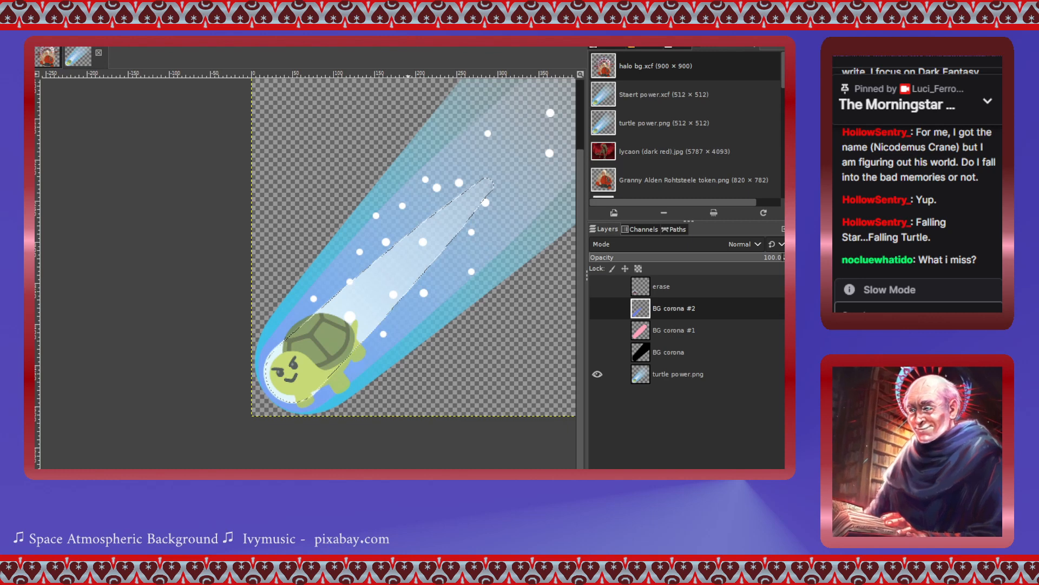
{"action": "key", "text": "shift+j"}
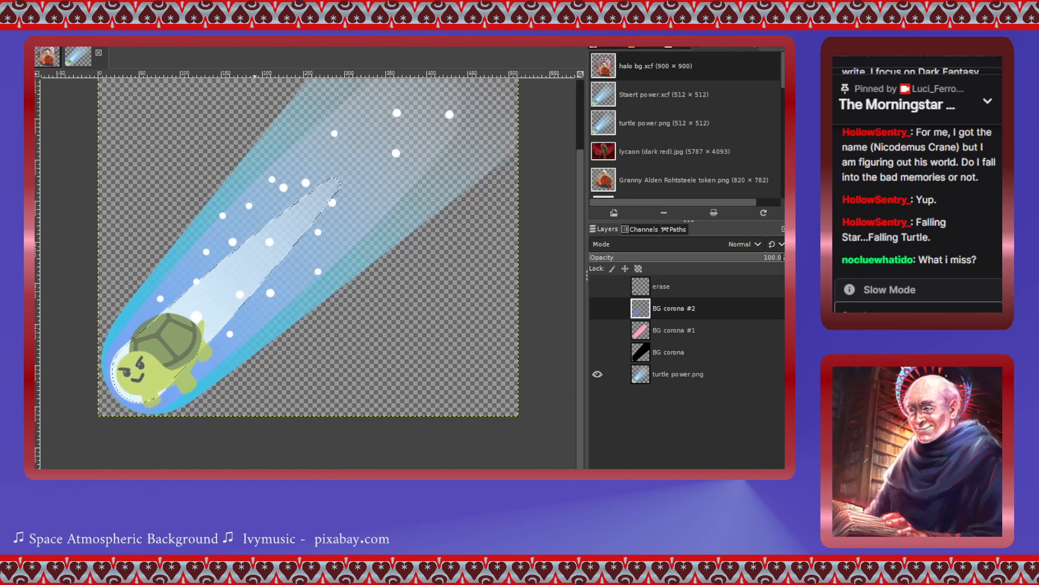
{"action": "left_click_drag", "start_coordinate": [598, 309], "coordinate": [599, 357]}
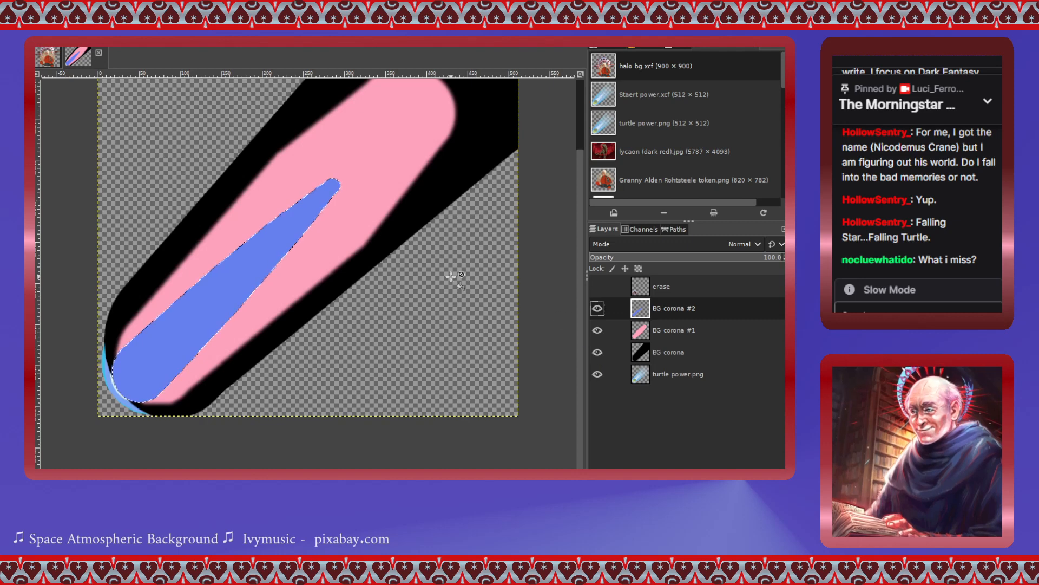
{"action": "scroll", "coordinate": [451, 277], "scroll_direction": "up", "scroll_amount": 3}
{"action": "left_click_drag", "start_coordinate": [597, 352], "coordinate": [604, 315]}
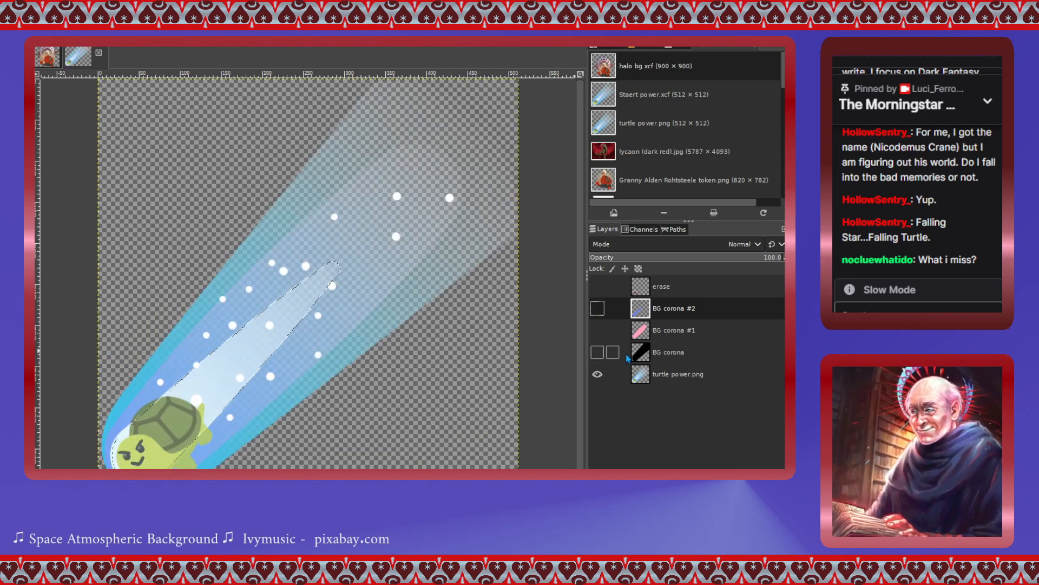
- Show the erase layer with the spade emblem, clear the selection and make that layer active
{"action": "left_click", "coordinate": [597, 286]}
{"action": "scroll", "coordinate": [323, 381], "scroll_direction": "down", "scroll_amount": 1}
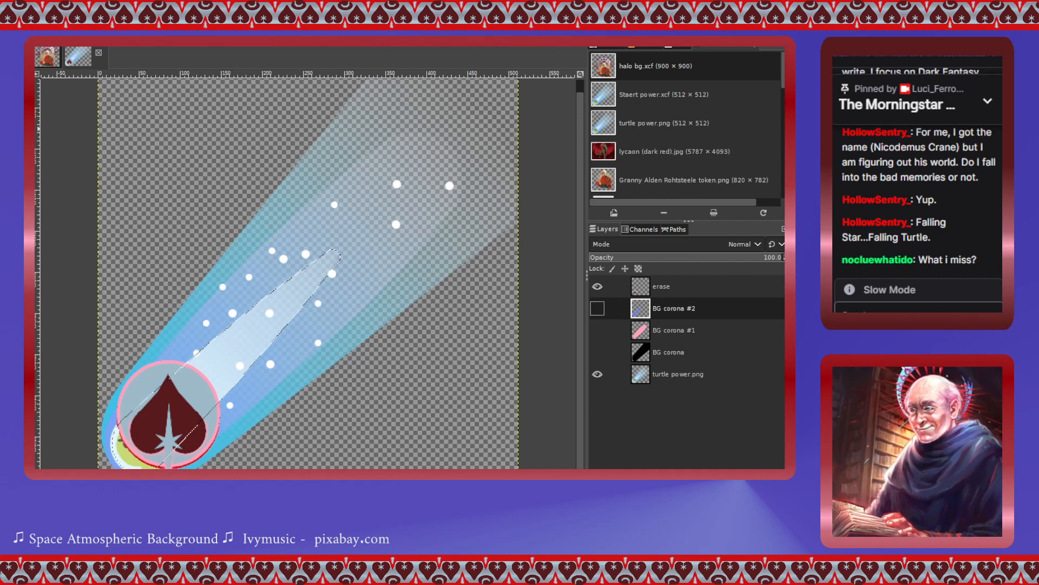
{"action": "key", "text": "ctrl+shift+a"}
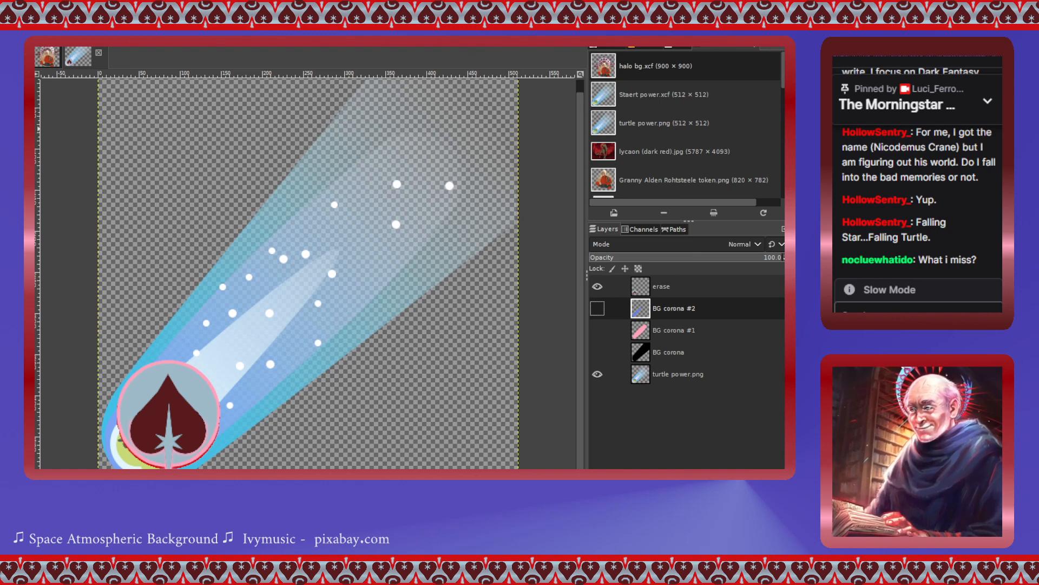
{"action": "left_click", "coordinate": [649, 285]}
{"action": "left_click", "coordinate": [174, 408]}
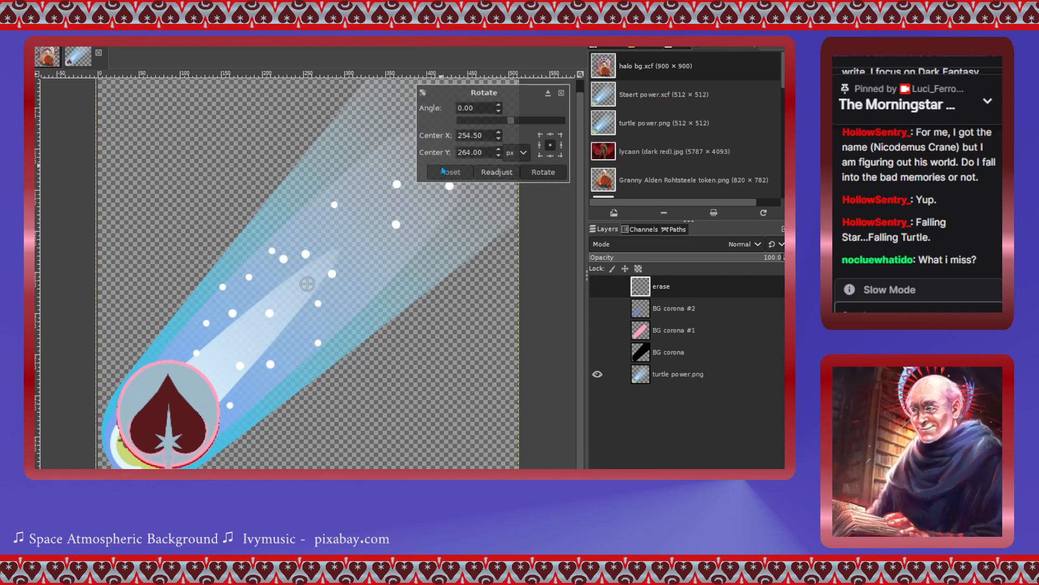
{"action": "key", "text": "Escape"}
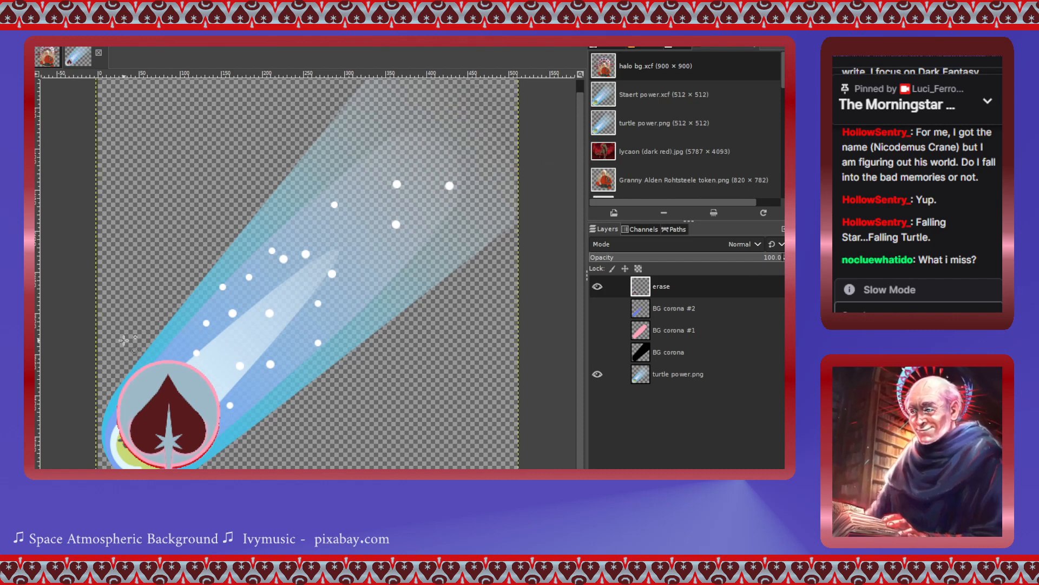
{"action": "left_click_drag", "start_coordinate": [114, 349], "coordinate": [71, 302]}
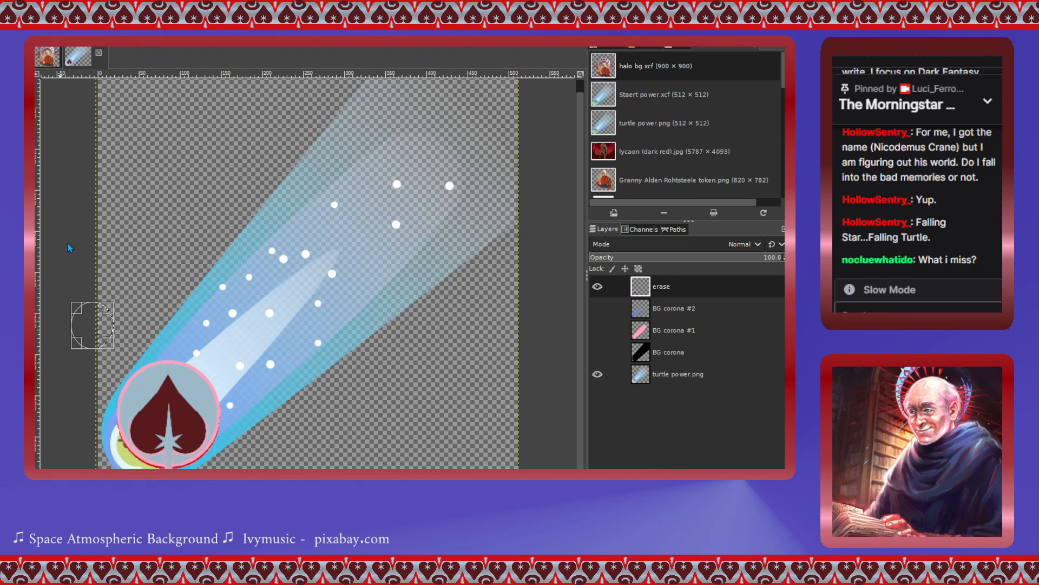
{"action": "key", "text": "ctrl+z"}
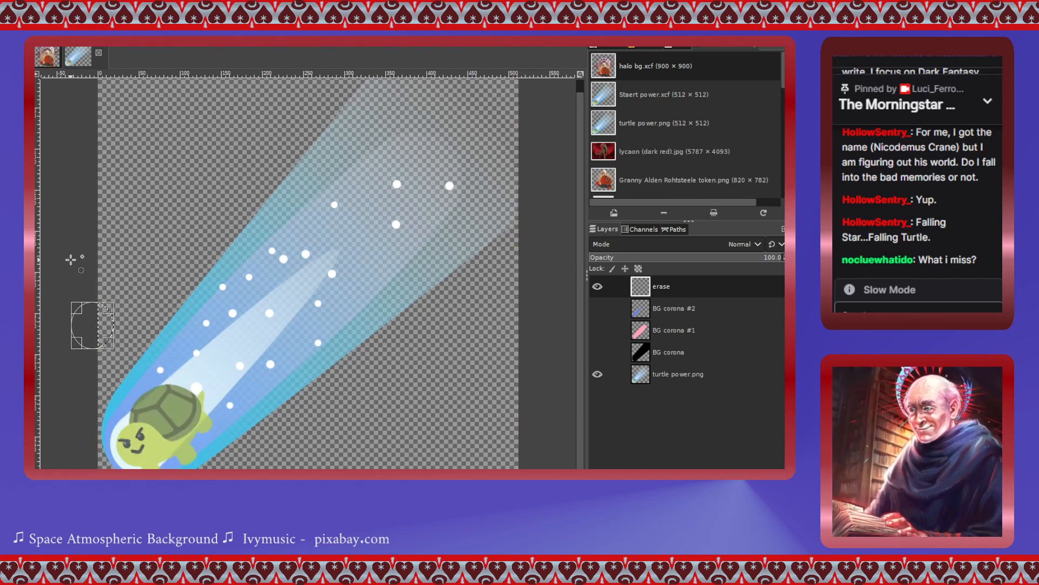
{"action": "key", "text": "ctrl+y"}
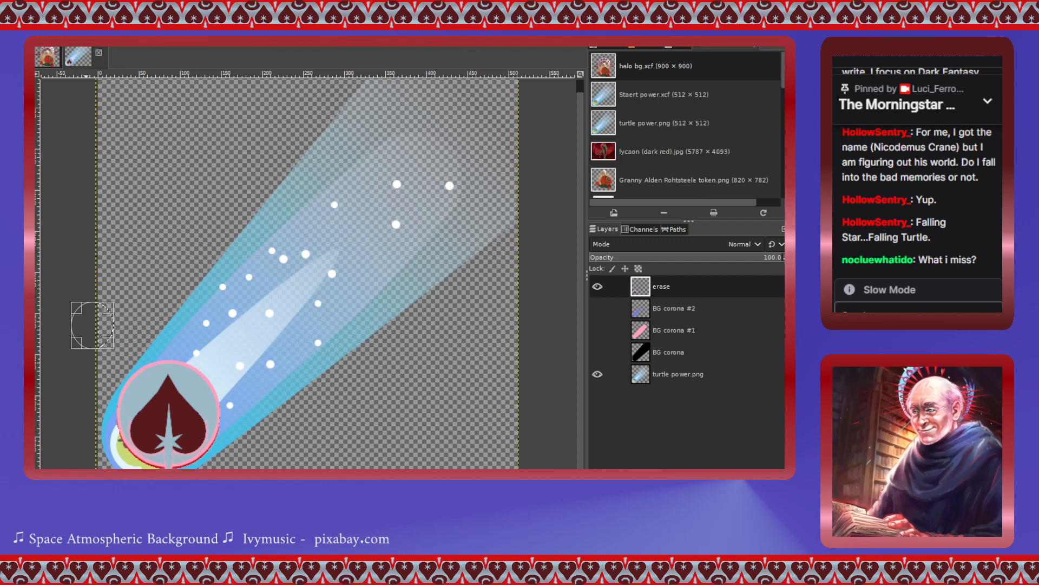
{"action": "left_click", "coordinate": [69, 255]}
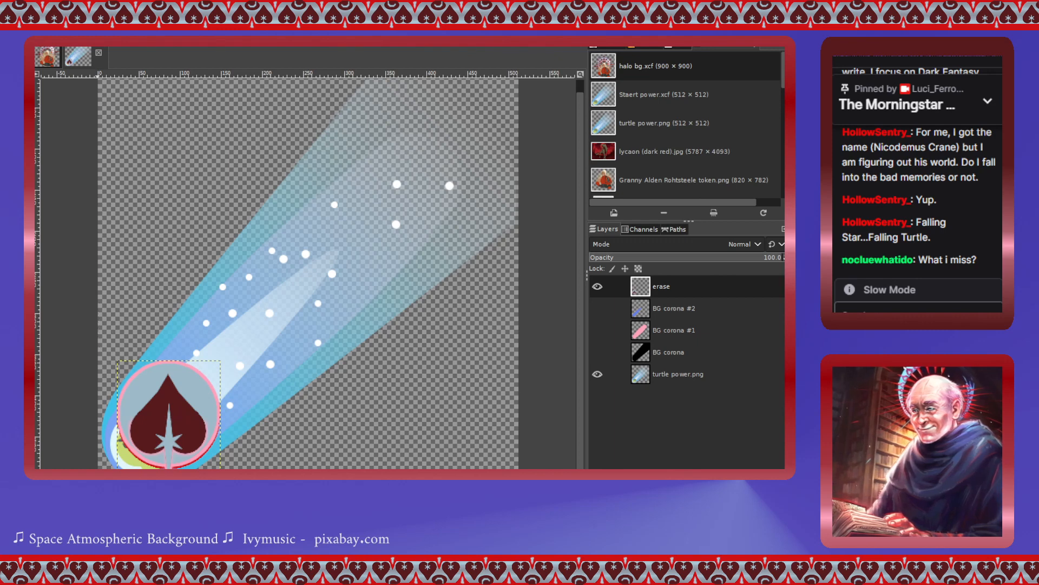
{"action": "left_click", "coordinate": [169, 415]}
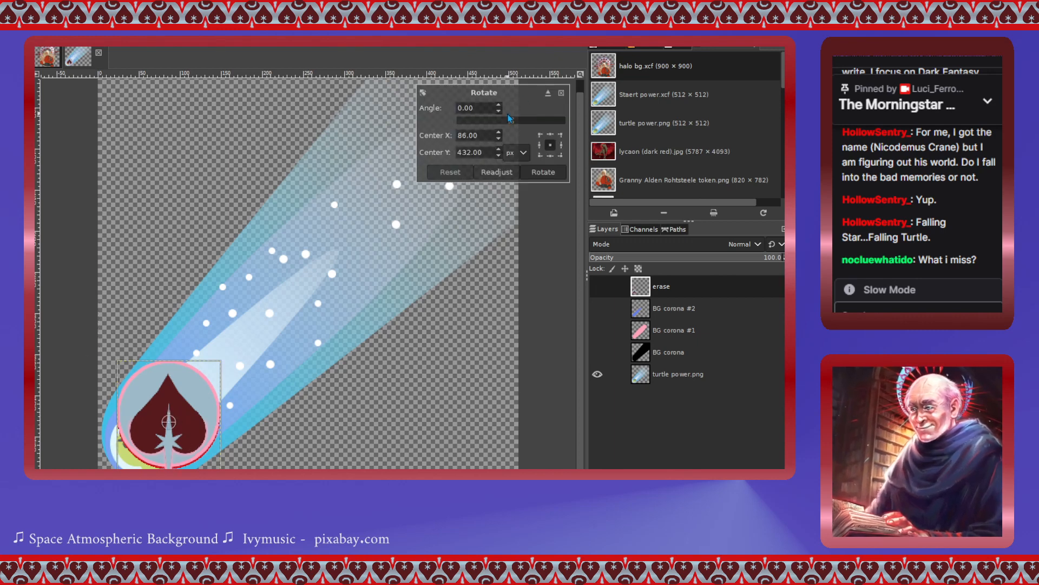
{"action": "left_click_drag", "start_coordinate": [511, 122], "coordinate": [523, 119]}
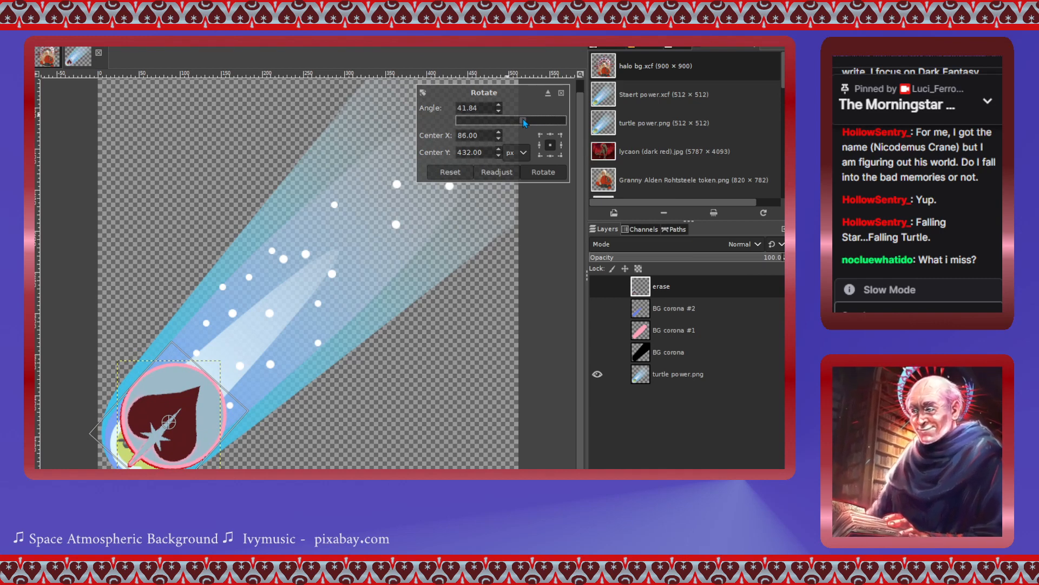
{"action": "left_click_drag", "start_coordinate": [523, 119], "coordinate": [473, 128]}
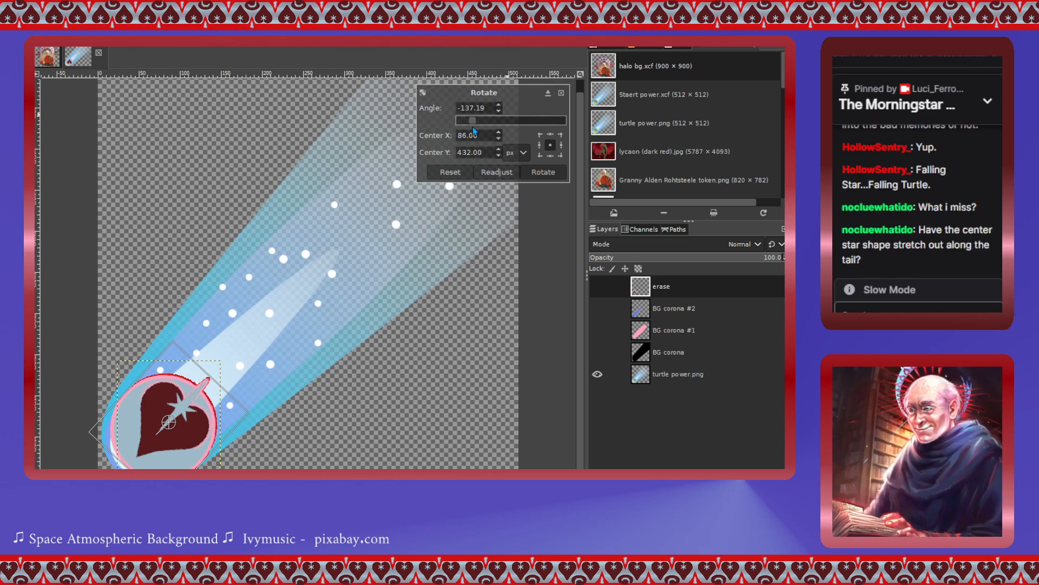
{"action": "left_click_drag", "start_coordinate": [472, 126], "coordinate": [473, 125]}
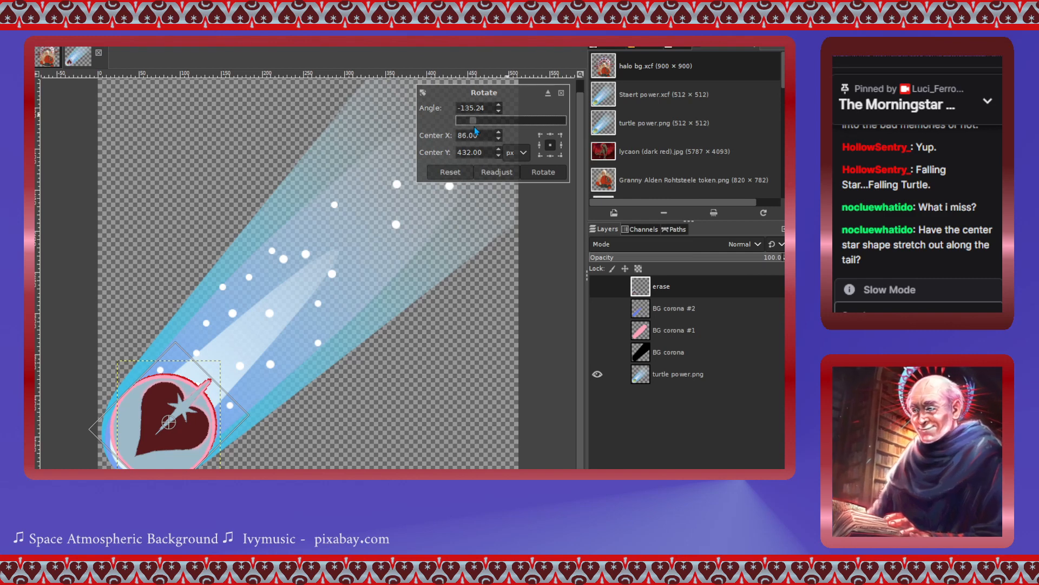
{"action": "left_click_drag", "start_coordinate": [475, 130], "coordinate": [524, 138]}
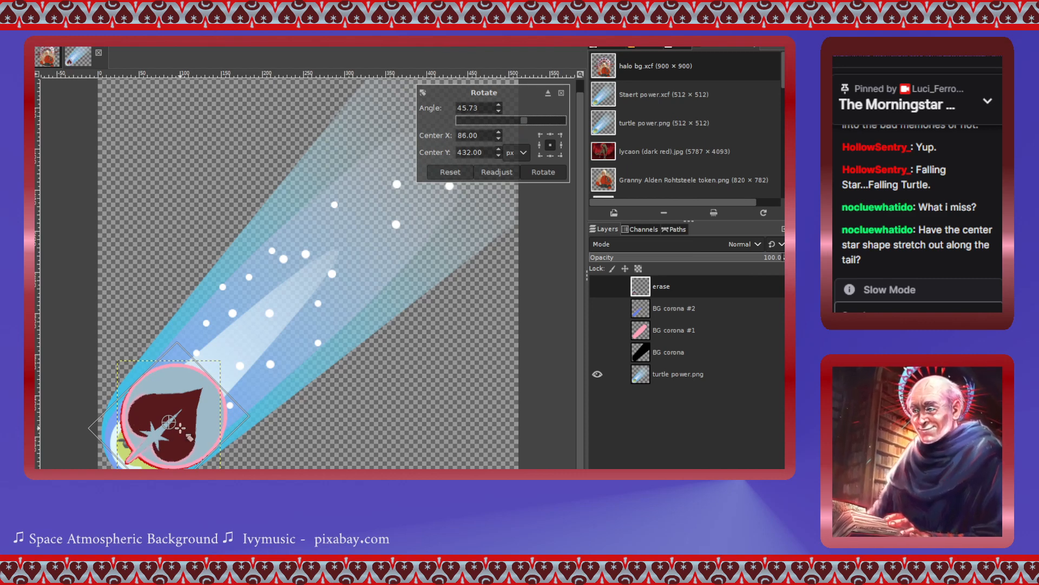
{"action": "left_click_drag", "start_coordinate": [180, 428], "coordinate": [179, 425]}
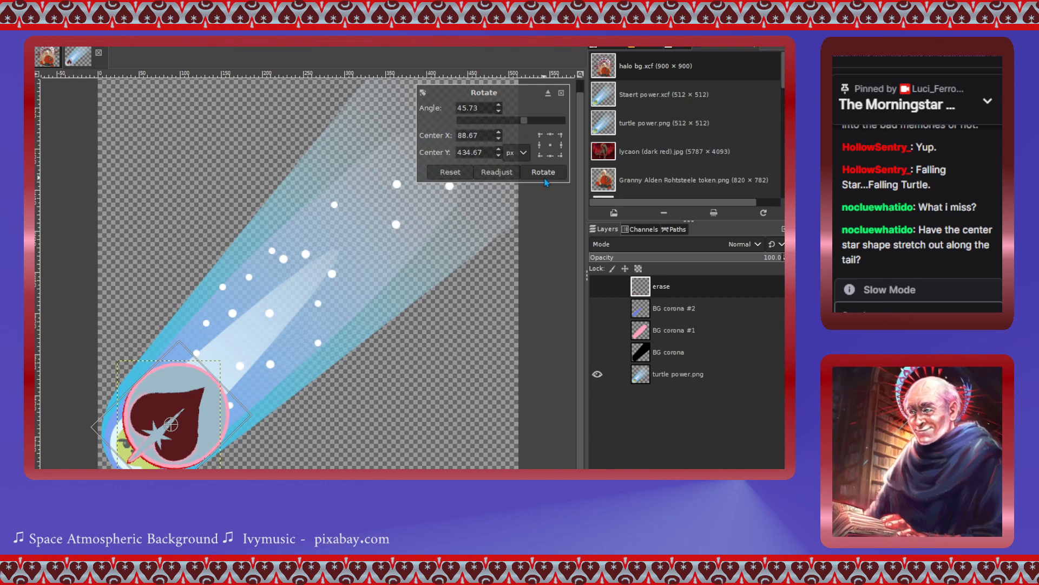
{"action": "left_click", "coordinate": [455, 172]}
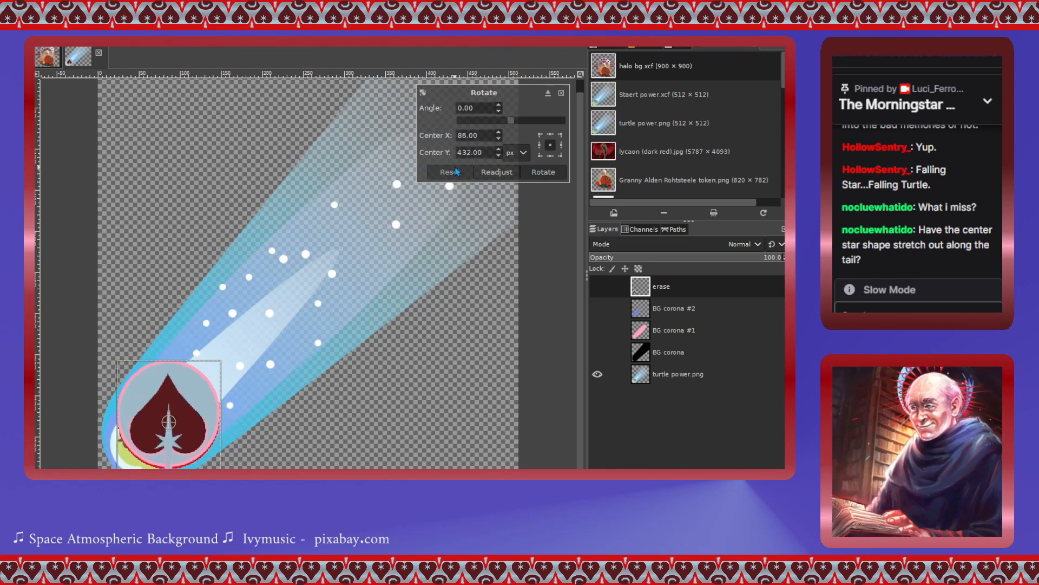
{"action": "left_click", "coordinate": [561, 92]}
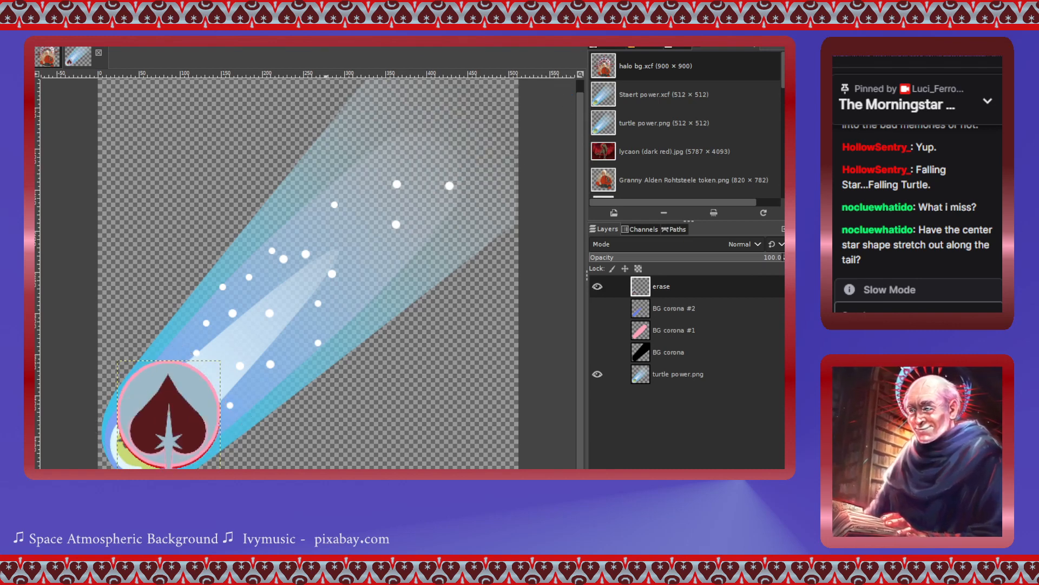
- Hide the turtle power.png layer and show the black BG corona layer behind the spade emblem
{"action": "left_click", "coordinate": [598, 375]}
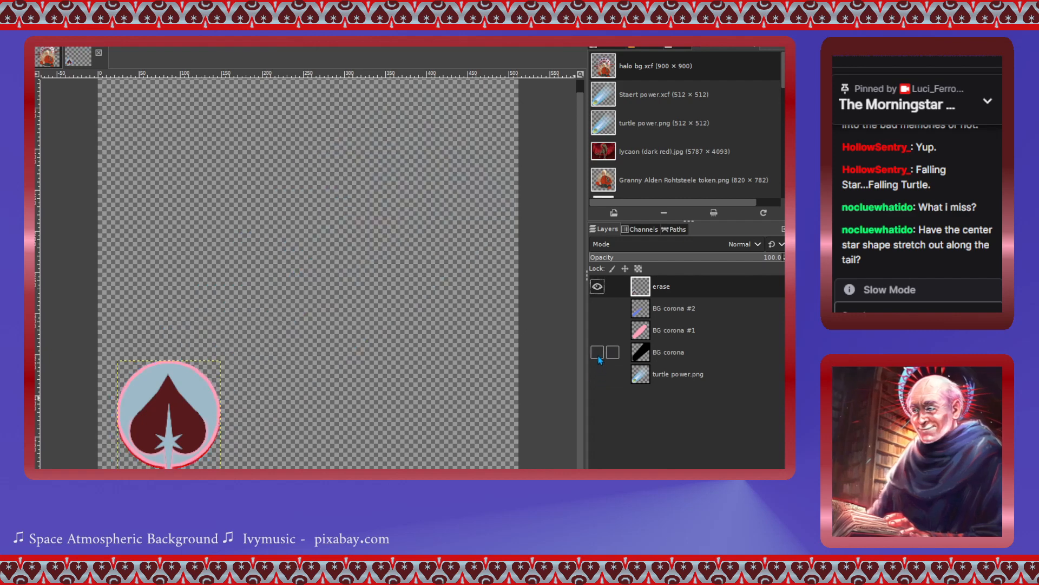
{"action": "left_click", "coordinate": [597, 353]}
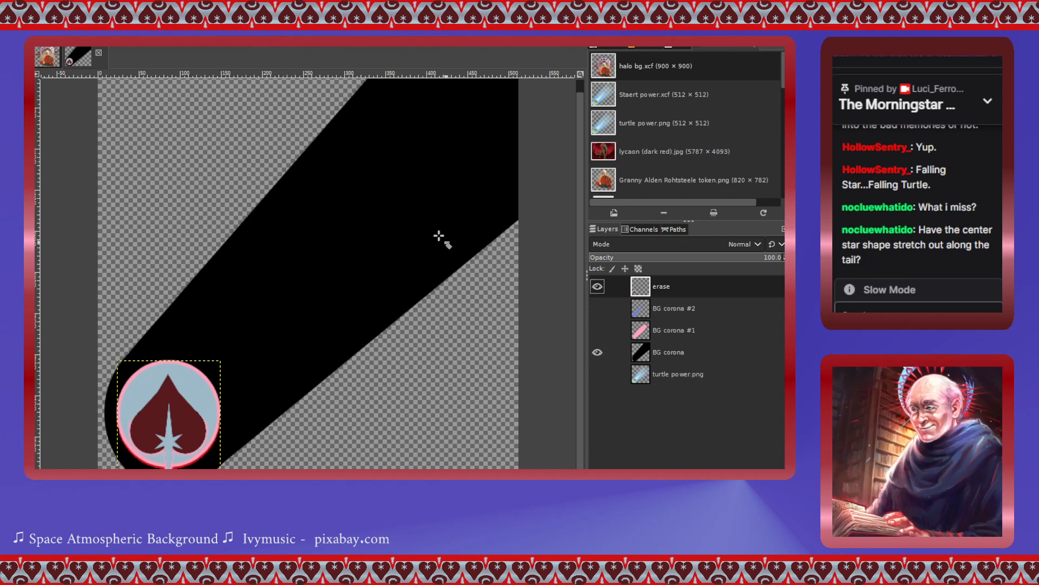
- Switch to the halo bg image, show its palette layer and hide the character token layer so the colour swatches are uncovered
{"action": "left_click", "coordinate": [47, 56]}
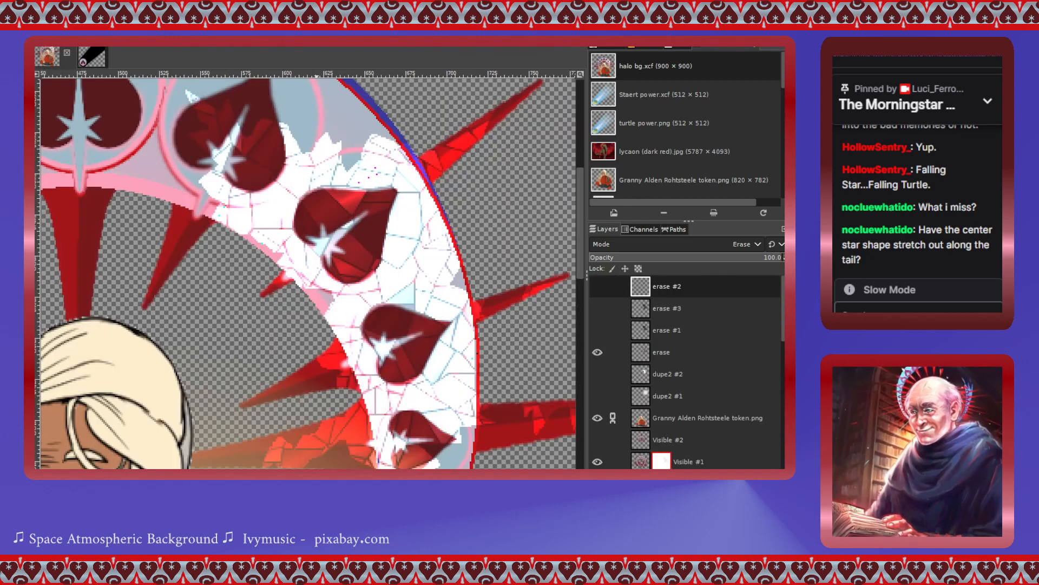
{"action": "scroll", "coordinate": [639, 449], "scroll_direction": "down", "scroll_amount": 10}
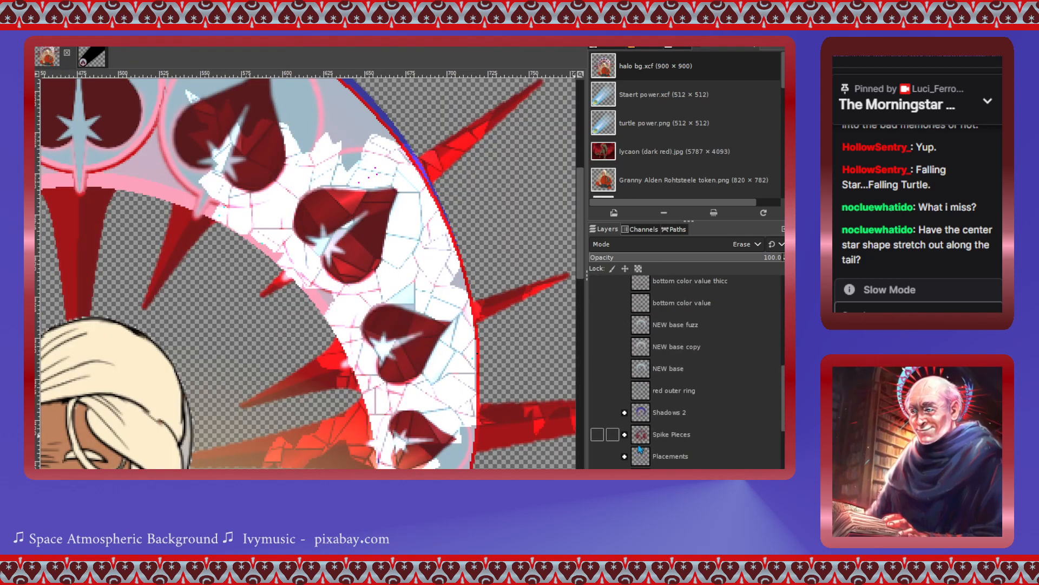
{"action": "scroll", "coordinate": [639, 448], "scroll_direction": "down", "scroll_amount": 4}
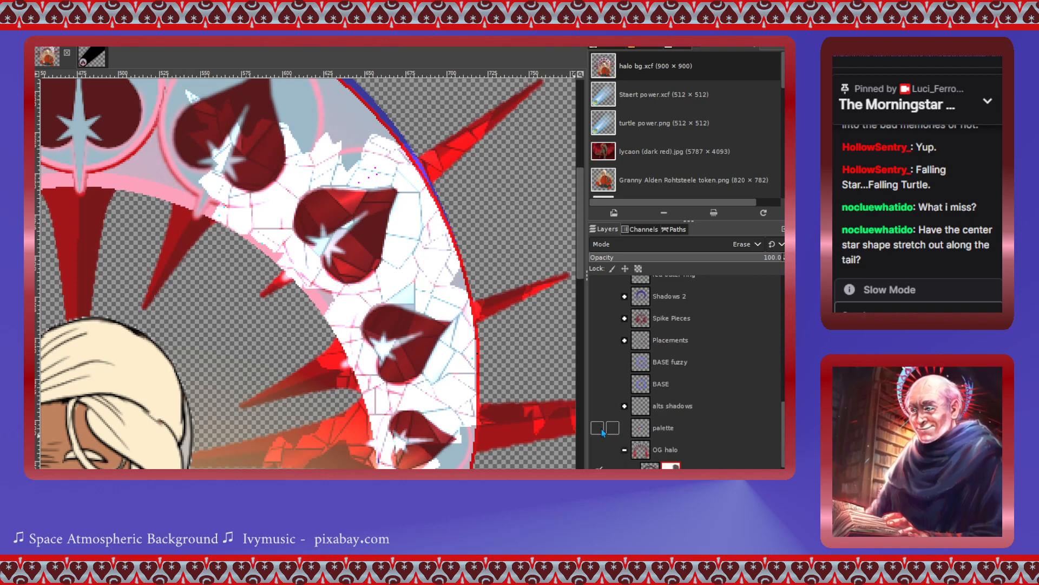
{"action": "left_click", "coordinate": [599, 430]}
{"action": "scroll", "coordinate": [333, 404], "scroll_direction": "down", "scroll_amount": 9}
{"action": "scroll", "coordinate": [312, 403], "scroll_direction": "up", "scroll_amount": 3}
{"action": "scroll", "coordinate": [312, 403], "scroll_direction": "left", "scroll_amount": 7}
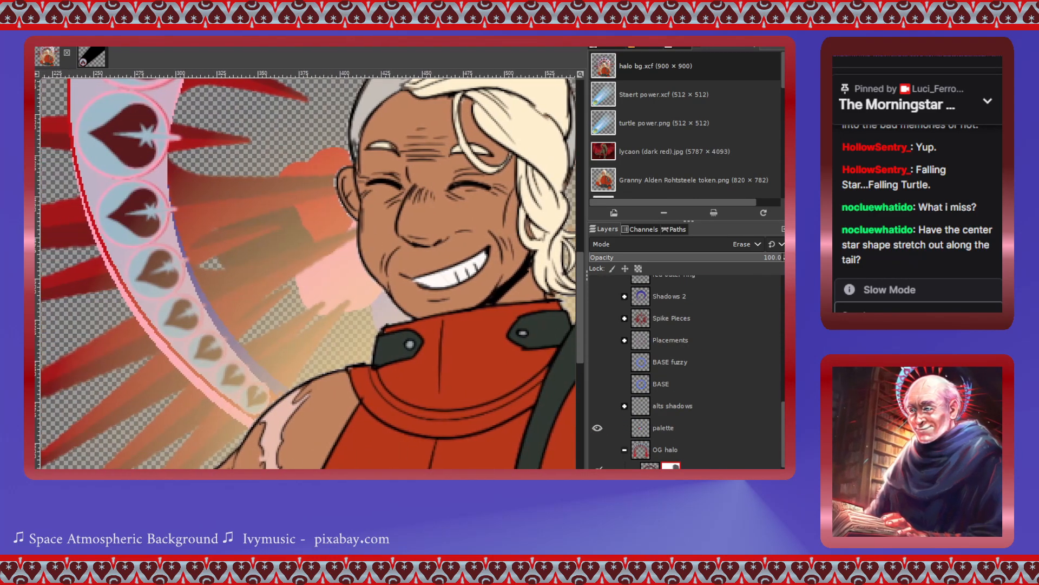
{"action": "scroll", "coordinate": [613, 333], "scroll_direction": "up", "scroll_amount": 8}
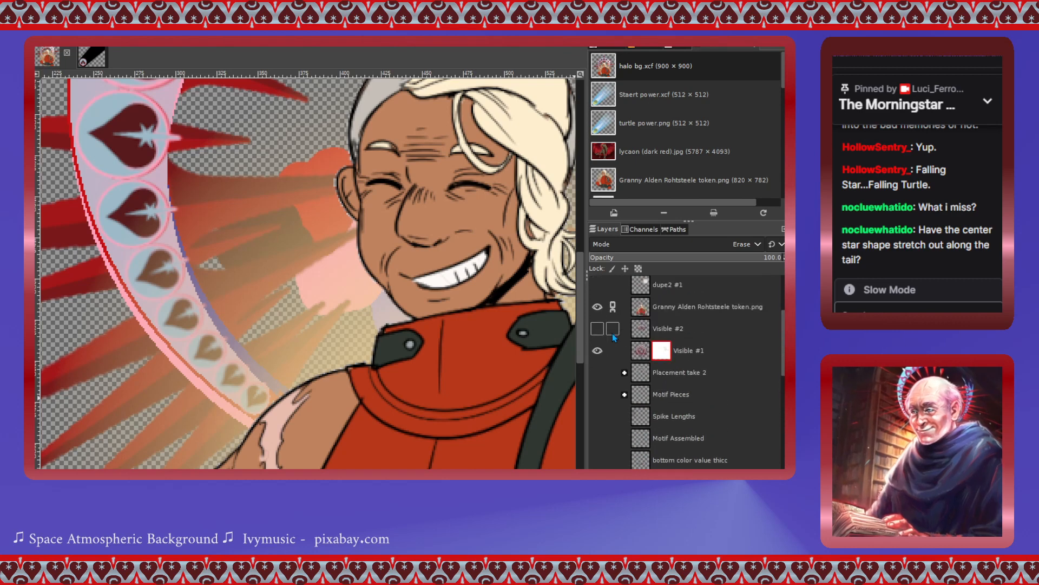
{"action": "scroll", "coordinate": [612, 333], "scroll_direction": "up", "scroll_amount": 2}
{"action": "left_click", "coordinate": [597, 366]}
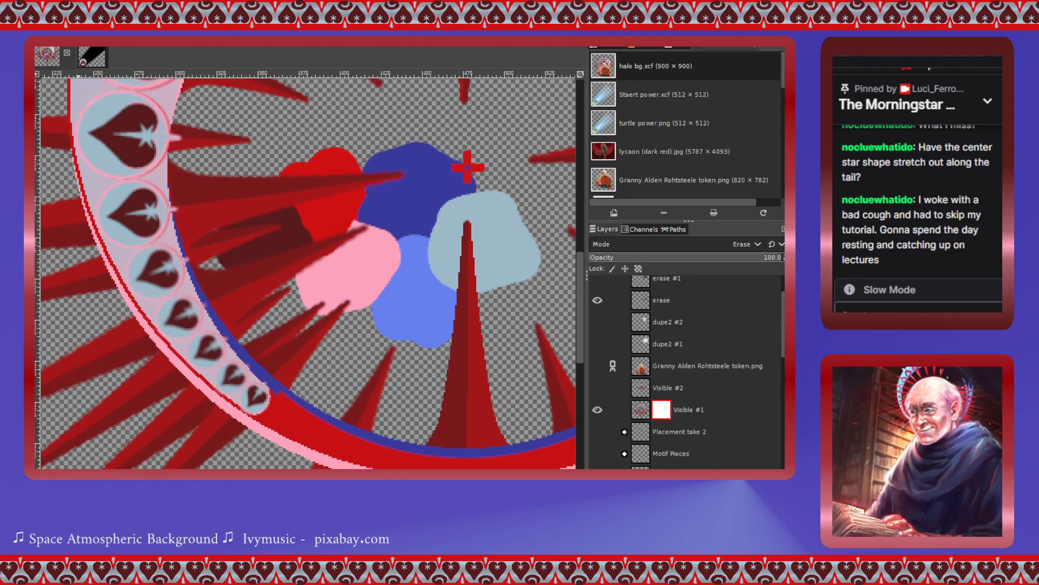
- In the comet image, select the black BG corona shape and lay a blue to grey-blue gradient from the emblem to X 253, Y 266
{"action": "left_click", "coordinate": [92, 55]}
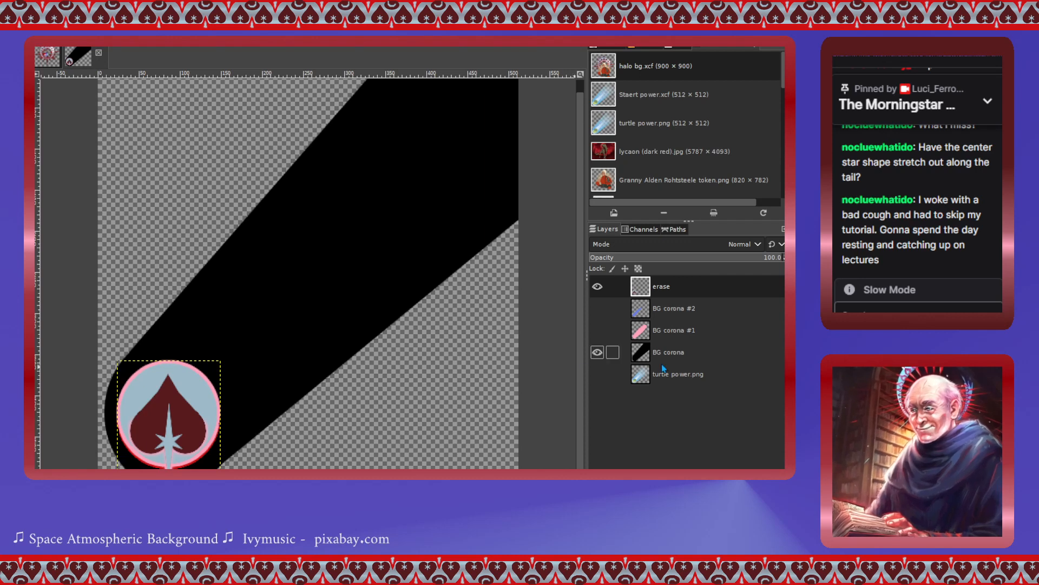
{"action": "left_click", "coordinate": [642, 357]}
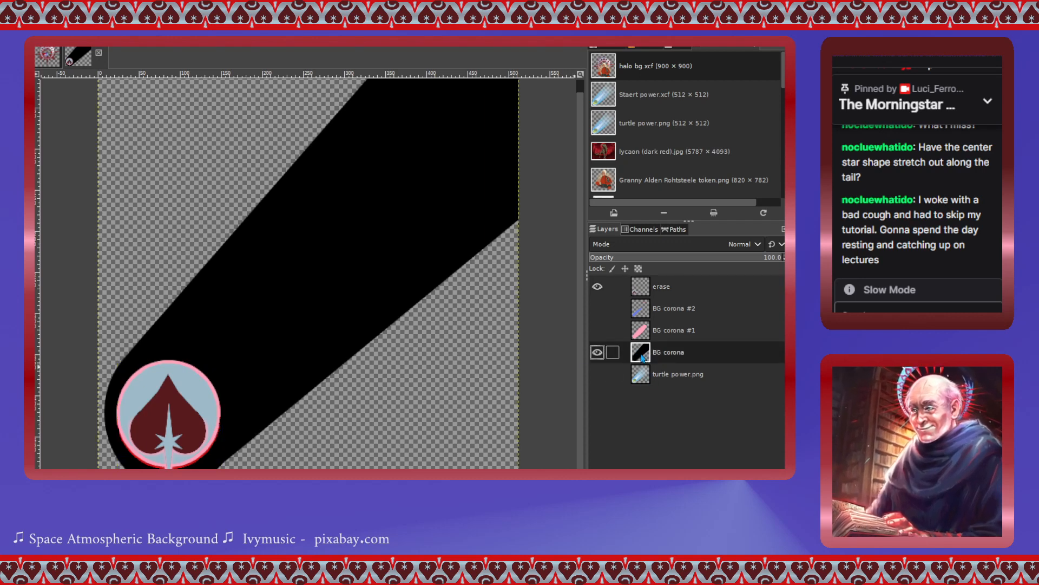
{"action": "left_click", "coordinate": [343, 212]}
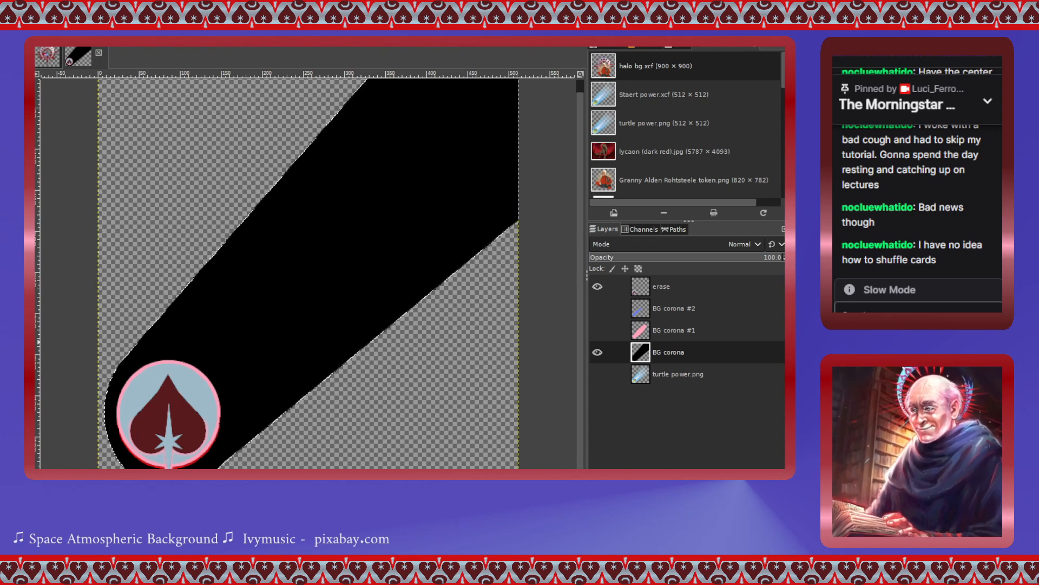
{"action": "left_click_drag", "start_coordinate": [163, 429], "coordinate": [306, 285]}
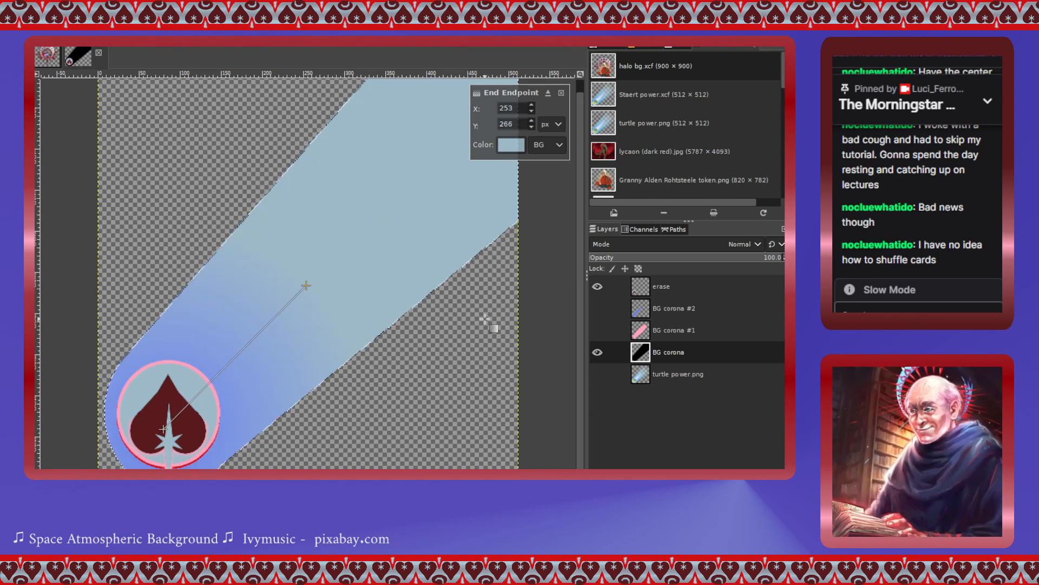
{"action": "scroll", "coordinate": [485, 320], "scroll_direction": "up", "scroll_amount": 2}
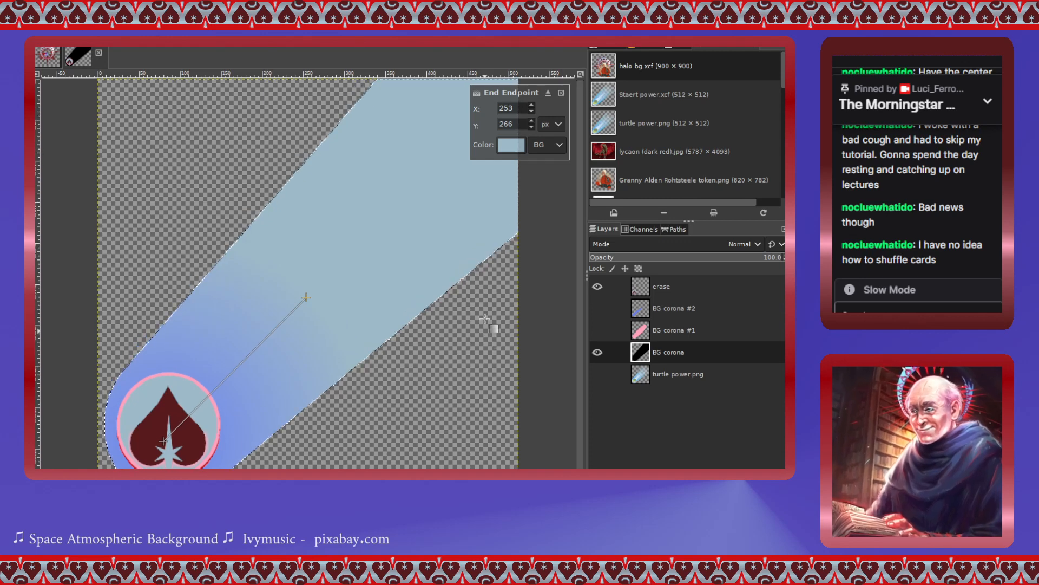
{"action": "scroll", "coordinate": [484, 320], "scroll_direction": "down", "scroll_amount": 1, "text": "ctrl"}
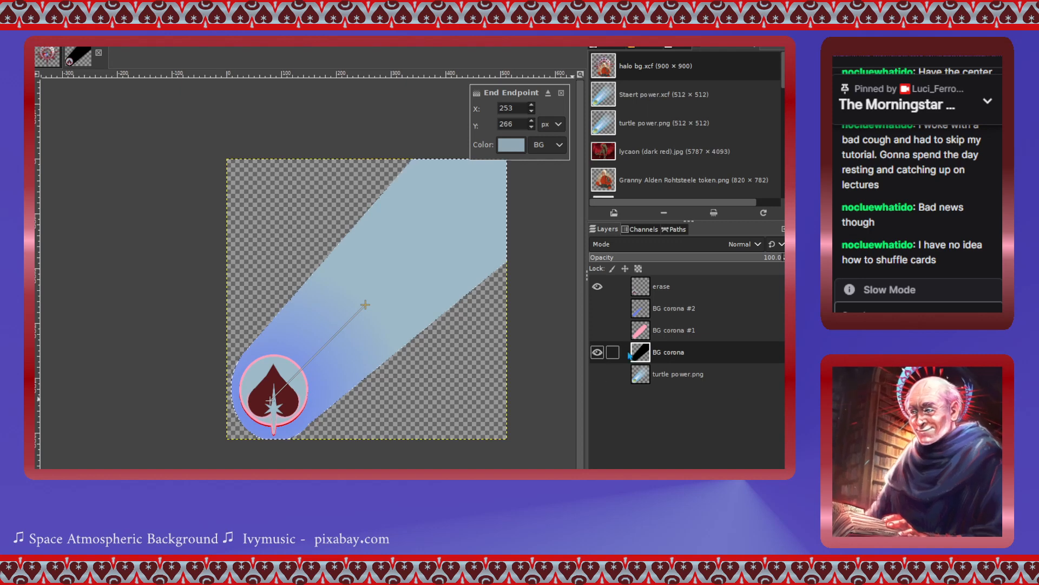
- Show the BG corona #1 layer and try lower opacity on the corona layers, restoring it to 100
{"action": "left_click", "coordinate": [597, 330]}
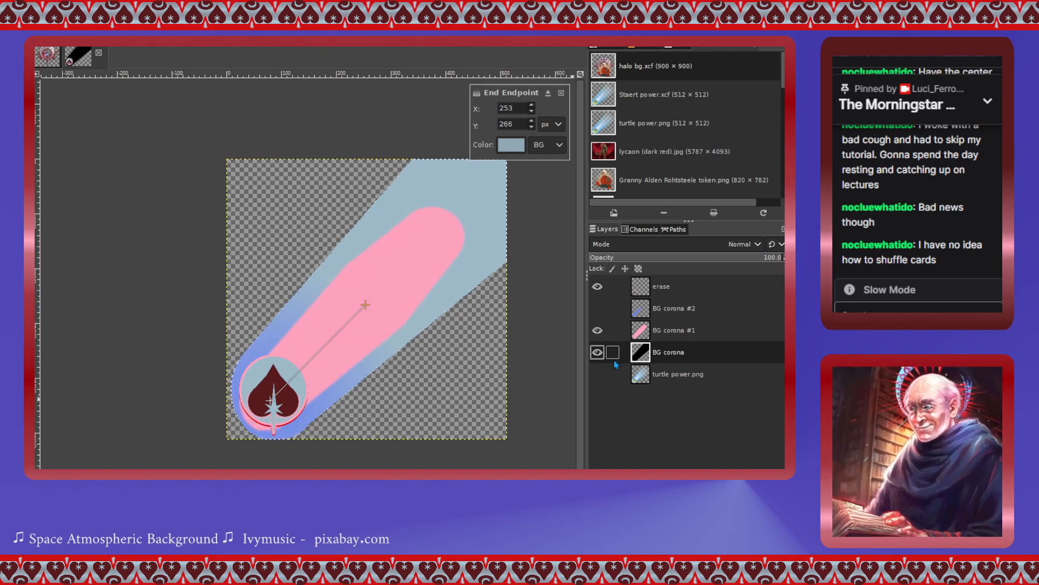
{"action": "left_click", "coordinate": [643, 329]}
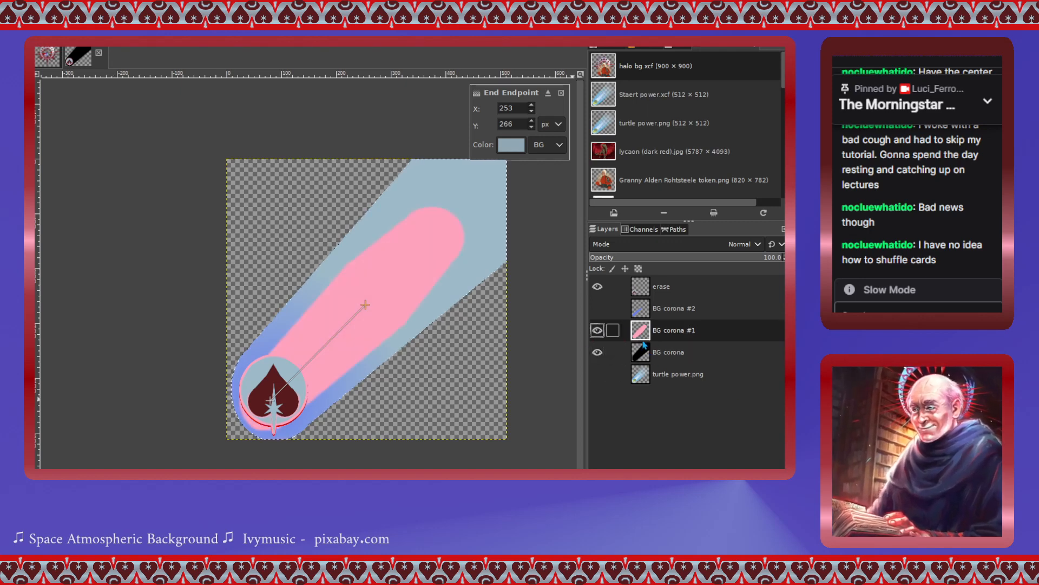
{"action": "left_click", "coordinate": [726, 259]}
{"action": "left_click_drag", "start_coordinate": [726, 259], "coordinate": [783, 259]}
{"action": "left_click", "coordinate": [747, 352]}
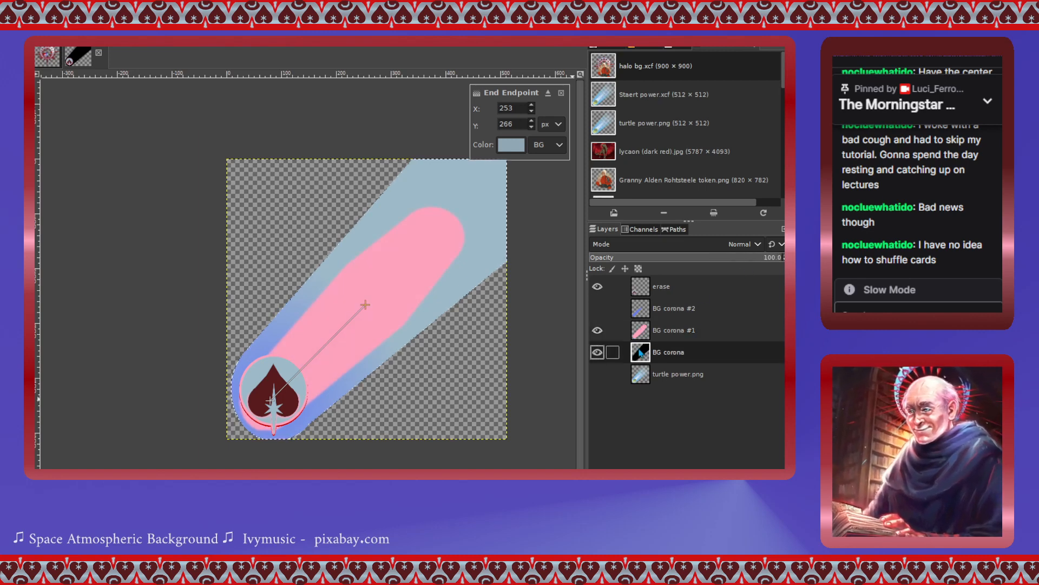
{"action": "left_click", "coordinate": [749, 258]}
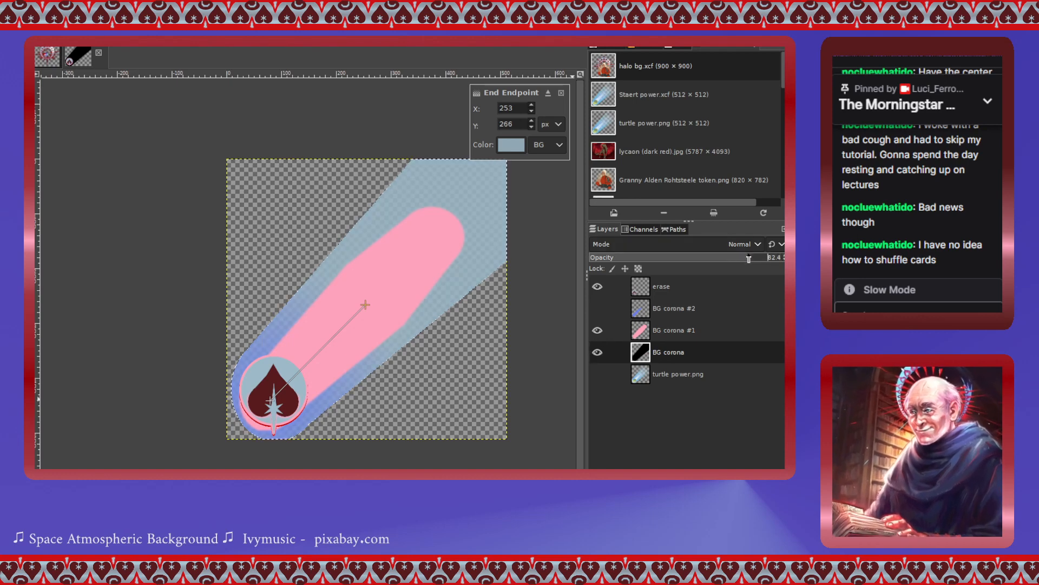
{"action": "left_click_drag", "start_coordinate": [749, 259], "coordinate": [784, 259]}
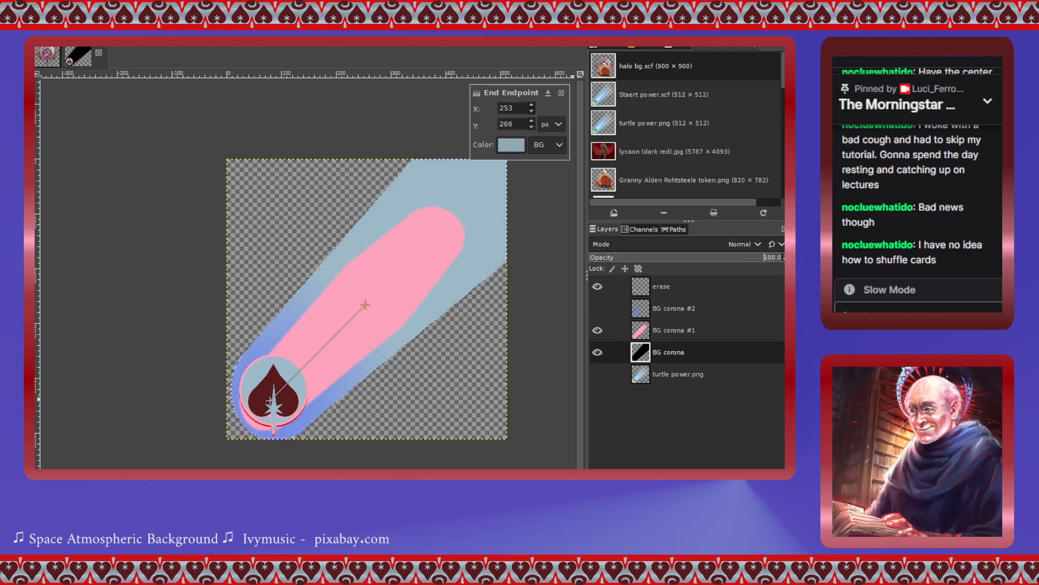
- Compare the corona layers with the original turtle power.png comet by toggling their visibility, ending with both coronas shown
{"action": "left_click", "coordinate": [598, 374]}
{"action": "left_click", "coordinate": [598, 351]}
{"action": "left_click", "coordinate": [598, 330]}
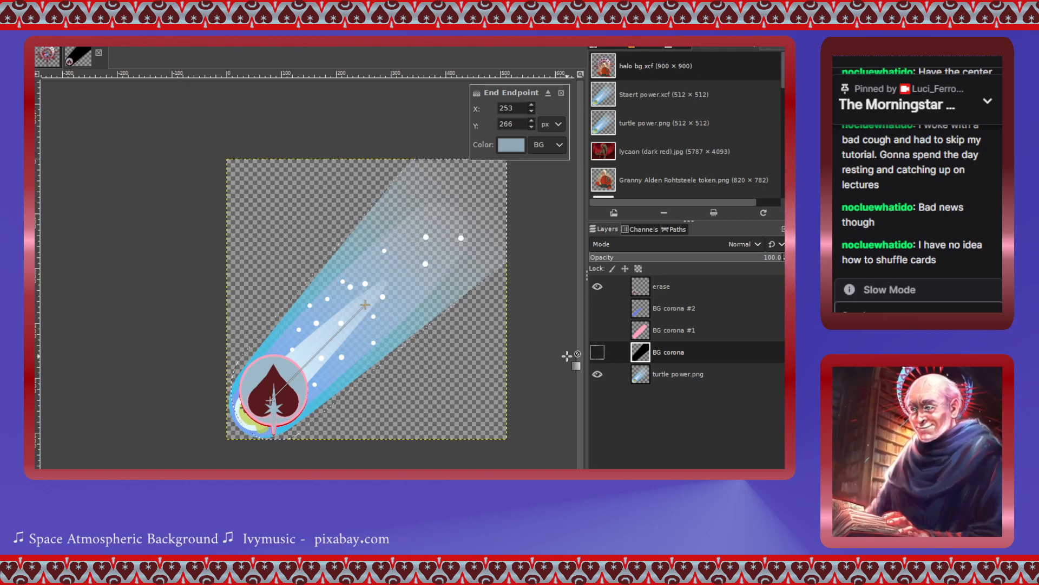
{"action": "left_click", "coordinate": [598, 352]}
{"action": "left_click", "coordinate": [597, 330]}
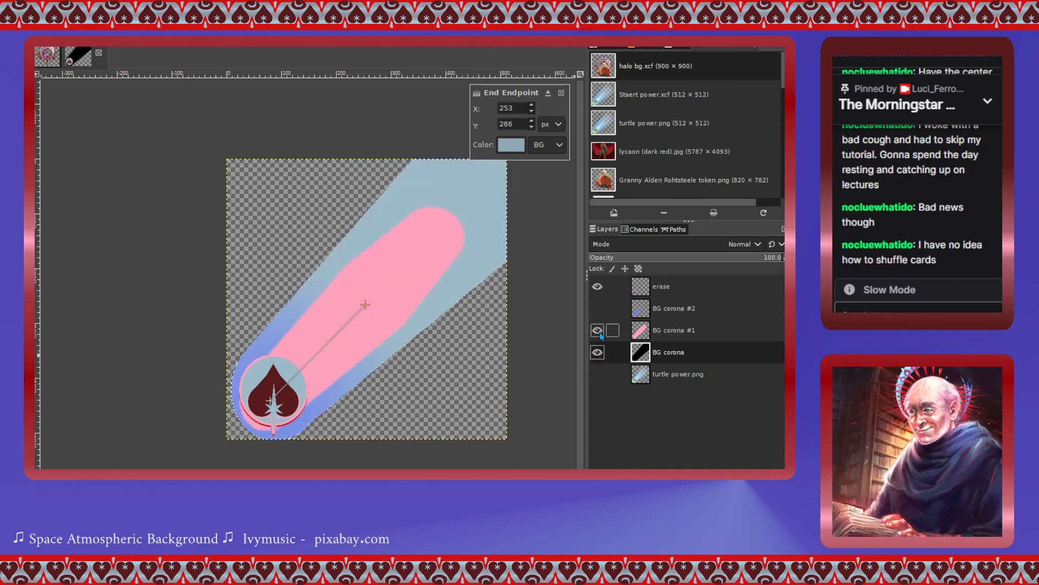
- On BG corona #1, clear the selected pink shape and refill it with a white-to-pink gradient from the emblem to X 188, Y 326
{"action": "left_click", "coordinate": [644, 334]}
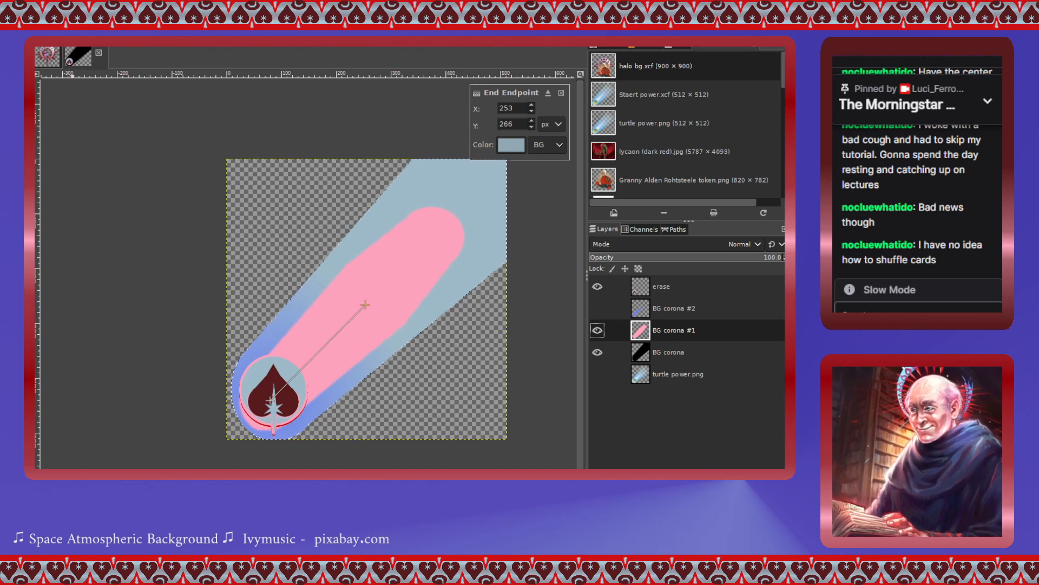
{"action": "key", "text": "Return"}
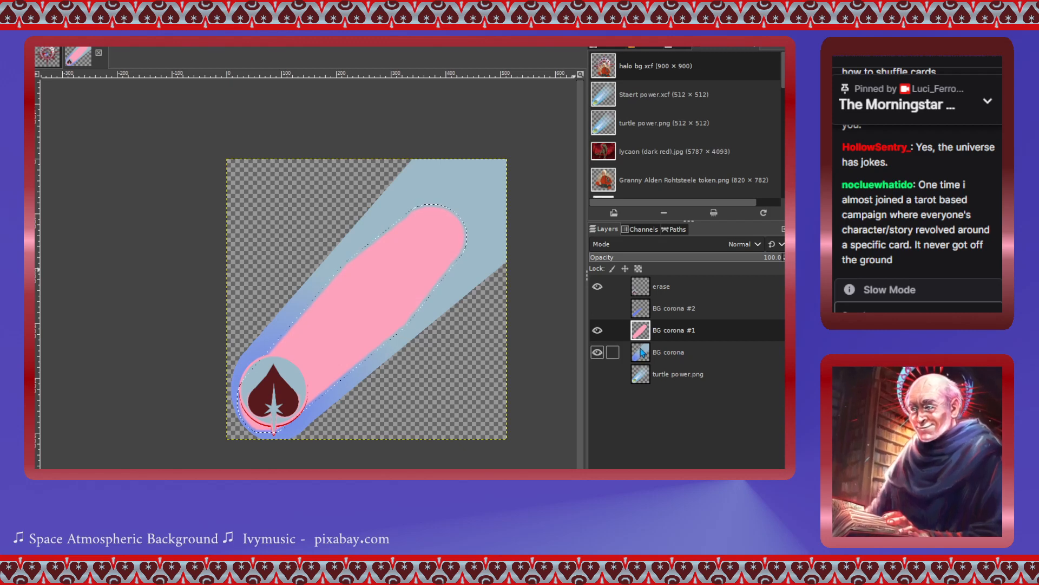
{"action": "key", "text": "Delete"}
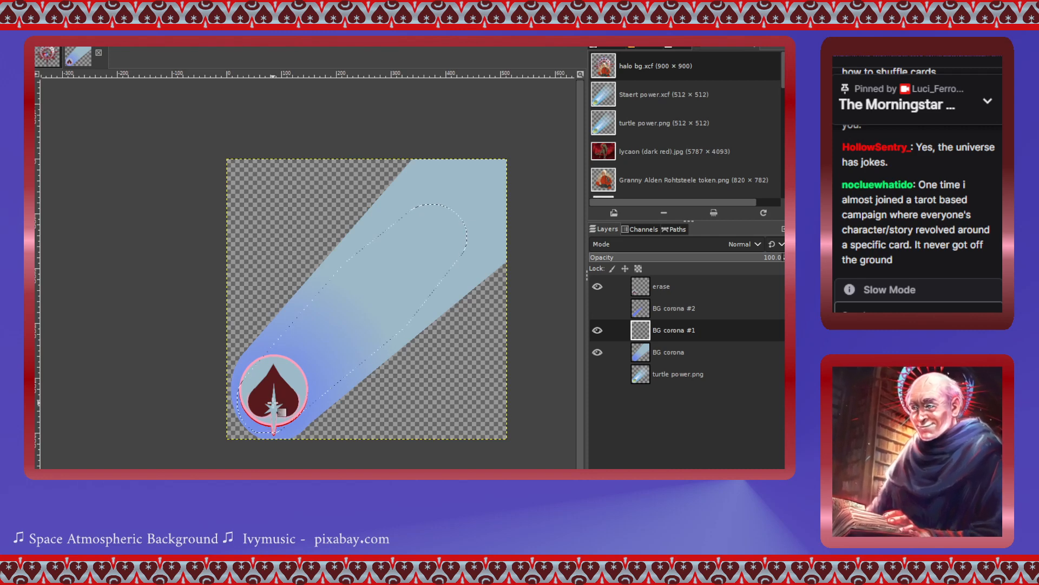
{"action": "left_click_drag", "start_coordinate": [274, 406], "coordinate": [333, 340]}
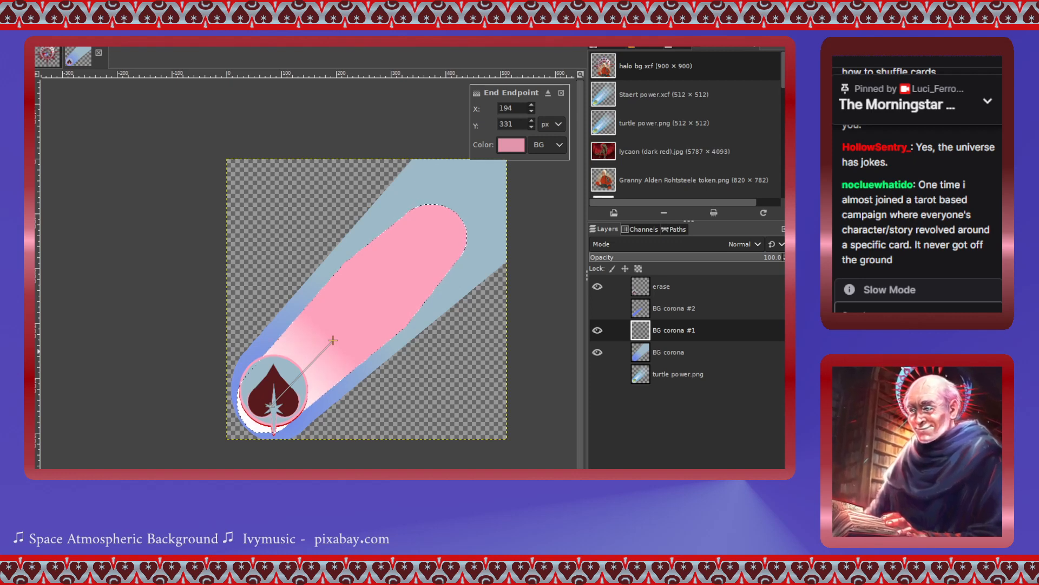
{"action": "mouse_move", "coordinate": [332, 341]}
{"action": "left_mouse_down"}
{"action": "mouse_move", "coordinate": [339, 347]}
{"action": "mouse_move", "coordinate": [329, 337]}
{"action": "left_mouse_up"}
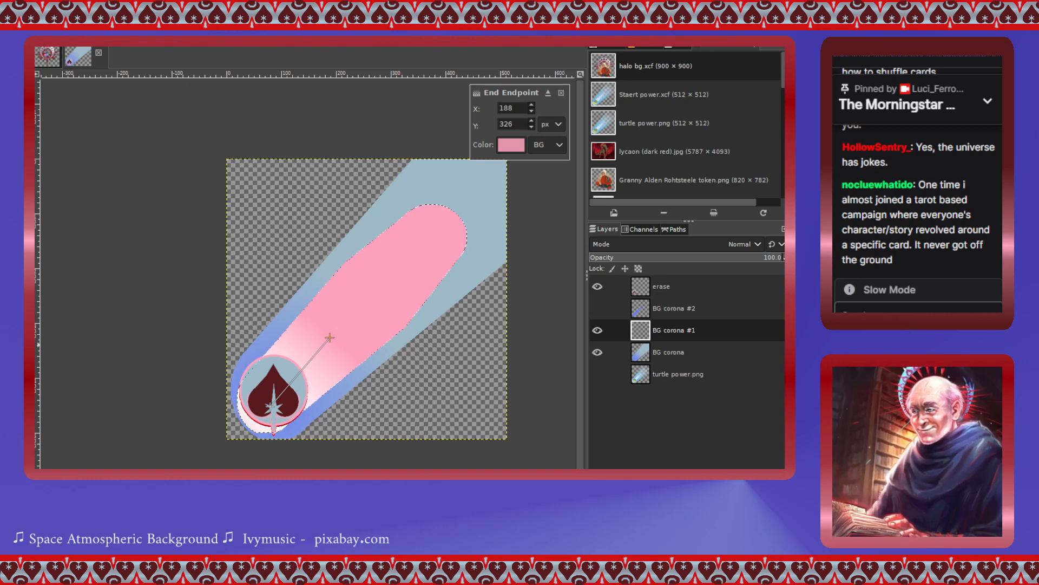
- Undo the pink gradient on BG corona #1, try a white-to-pink one from the emblem to X 222, Y 316, and undo it
{"action": "left_click", "coordinate": [517, 272]}
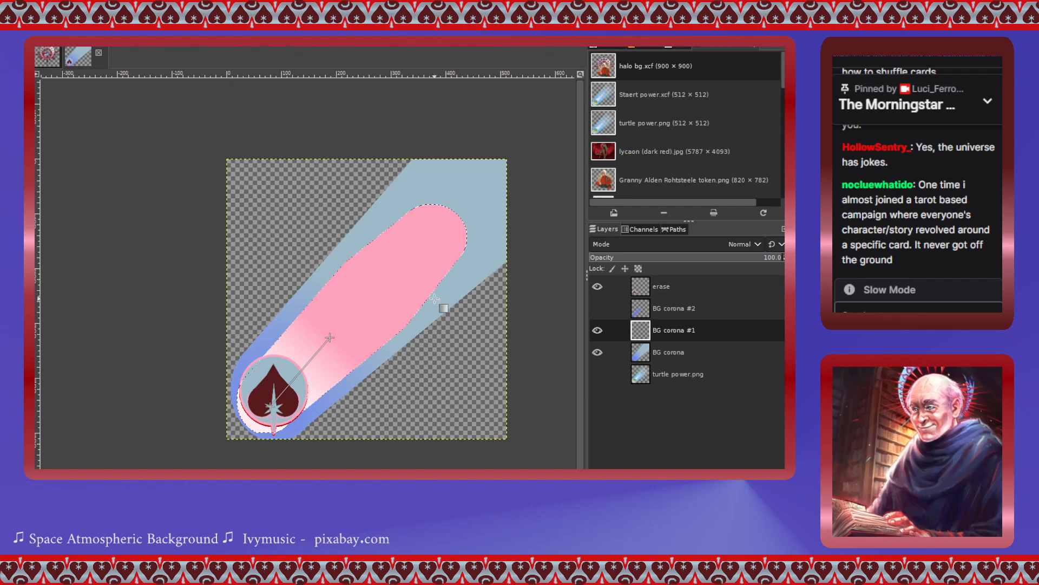
{"action": "key", "text": "ctrl+z"}
{"action": "key", "text": "ctrl+z"}
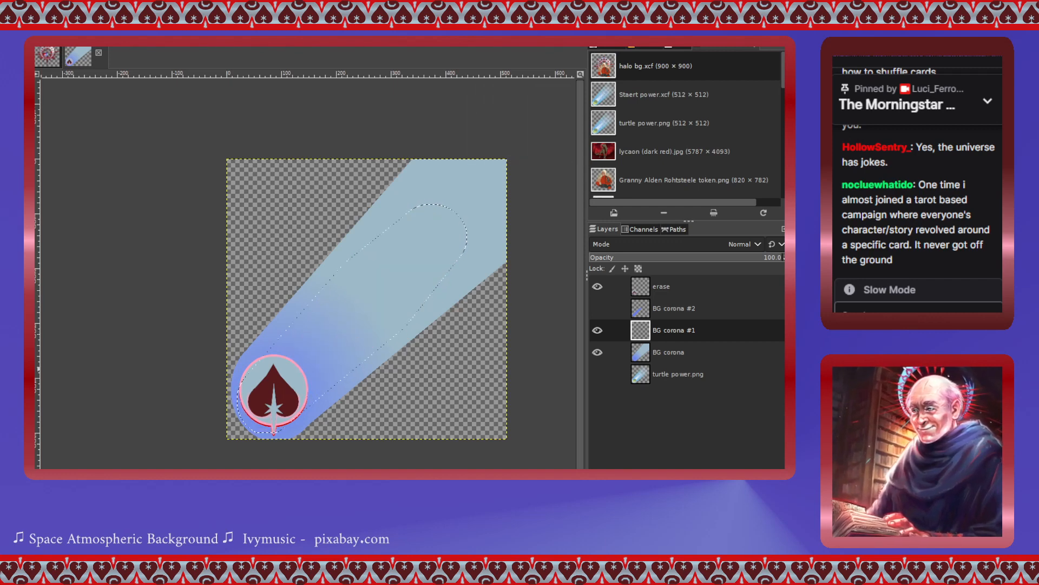
{"action": "left_click_drag", "start_coordinate": [278, 390], "coordinate": [348, 332]}
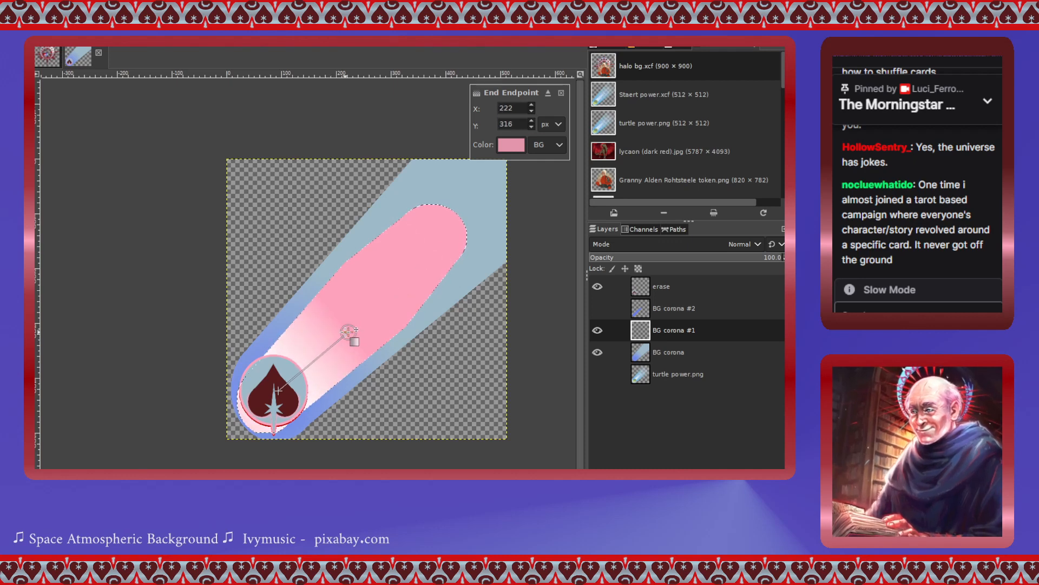
{"action": "key", "text": "ctrl+z"}
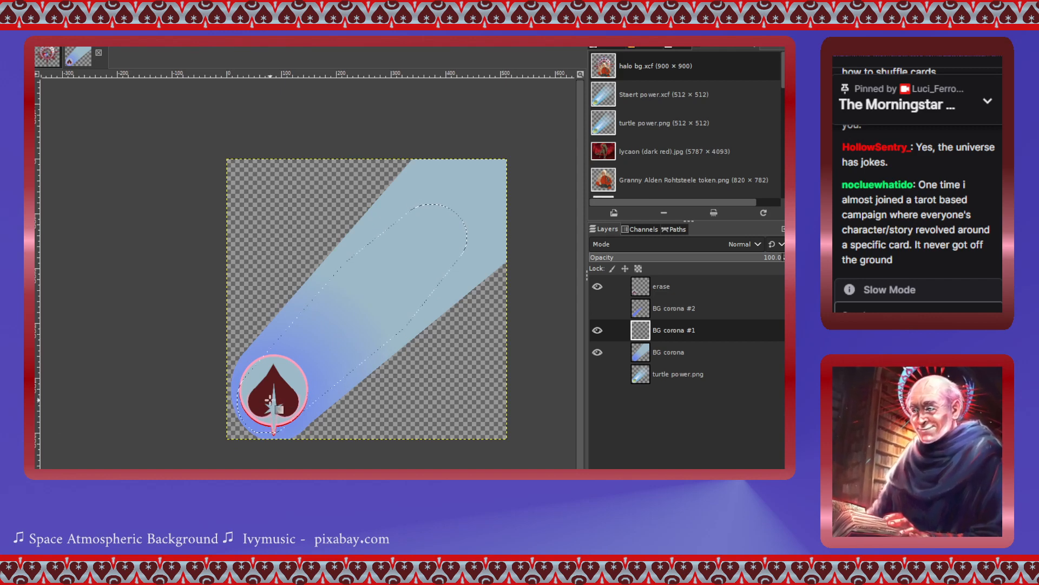
- Try a white-to-pink gradient on BG corona #1 with its start point moved to X 259, Y 314, and undo it
{"action": "left_click_drag", "start_coordinate": [269, 399], "coordinate": [307, 352]}
{"action": "left_click_drag", "start_coordinate": [269, 400], "coordinate": [368, 330]}
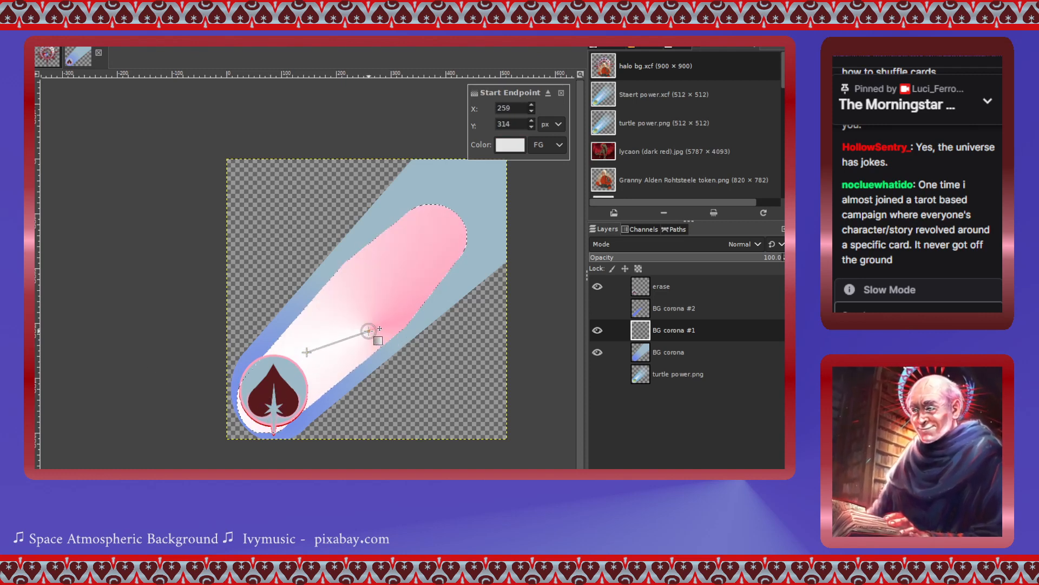
{"action": "key", "text": "ctrl+z"}
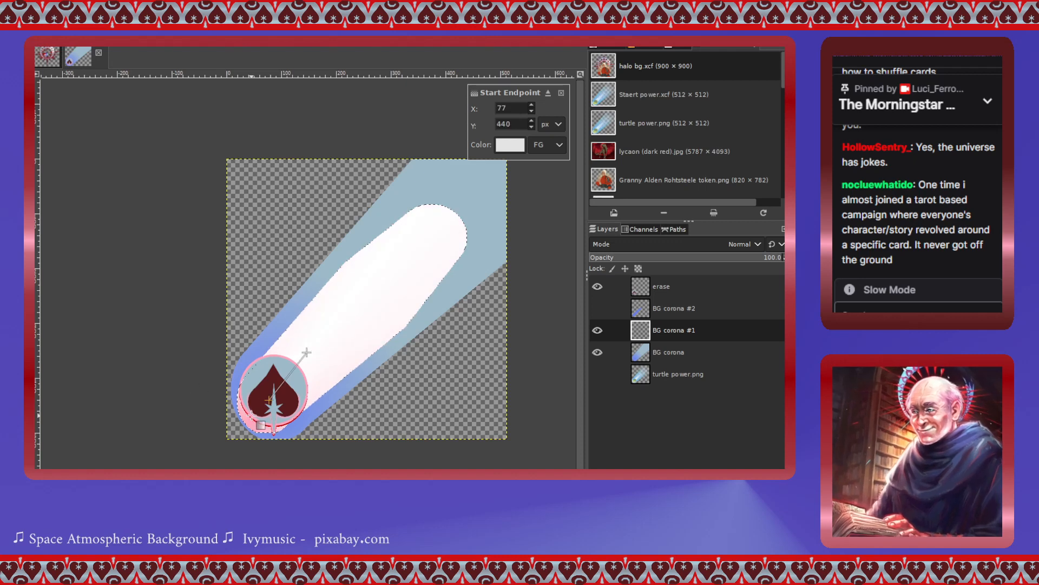
{"action": "key", "text": "ctrl+z"}
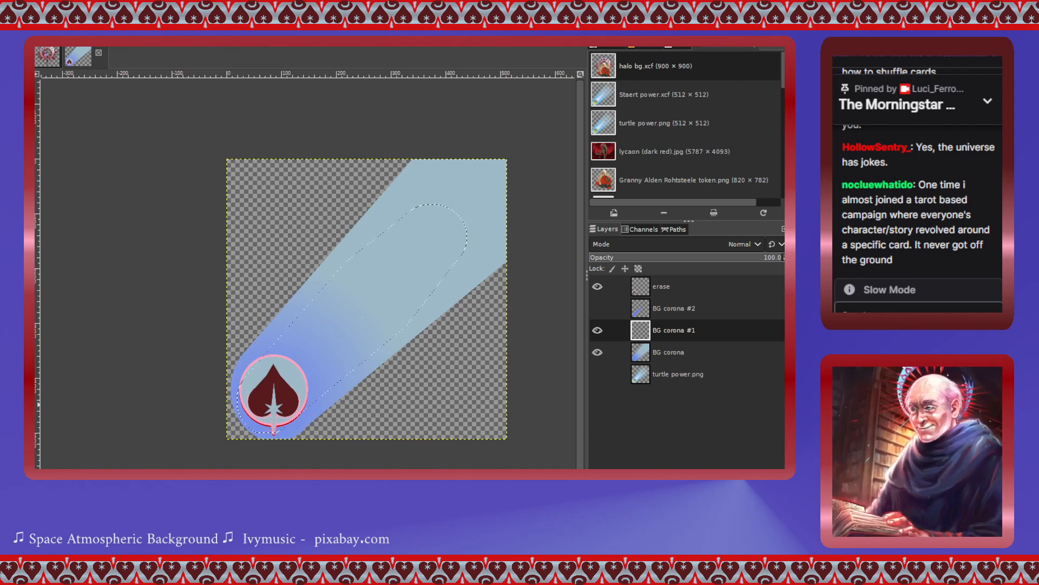
- Try a white-to-pink gradient crosswise over BG corona #1 ending at X 126, Y 434, shift its endpoints around the emblem, and undo it
{"action": "left_click_drag", "start_coordinate": [283, 384], "coordinate": [295, 397]}
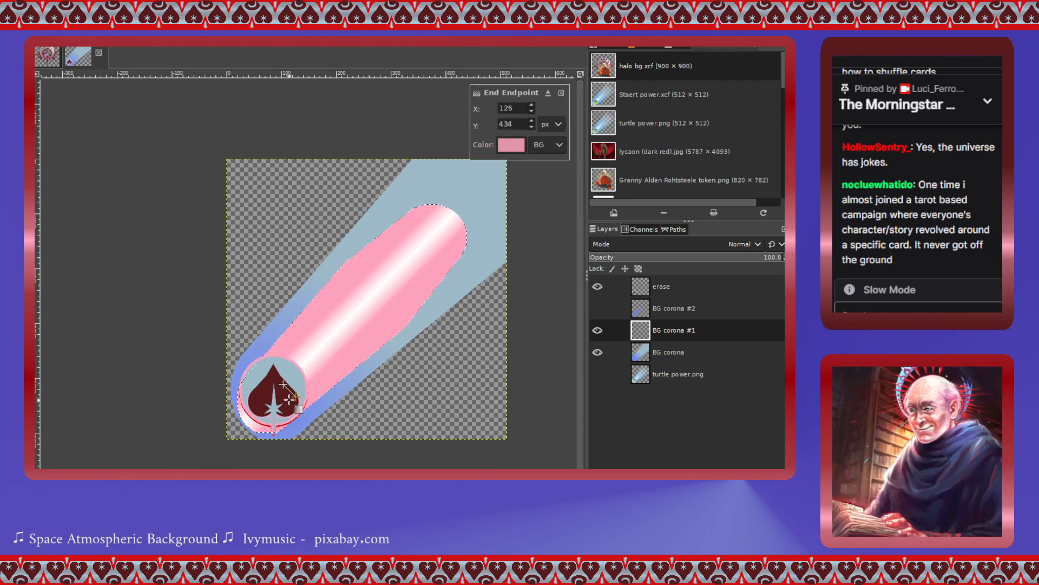
{"action": "mouse_move", "coordinate": [283, 384]}
{"action": "left_mouse_down"}
{"action": "mouse_move", "coordinate": [273, 378]}
{"action": "mouse_move", "coordinate": [300, 401]}
{"action": "mouse_move", "coordinate": [282, 380]}
{"action": "left_mouse_up"}
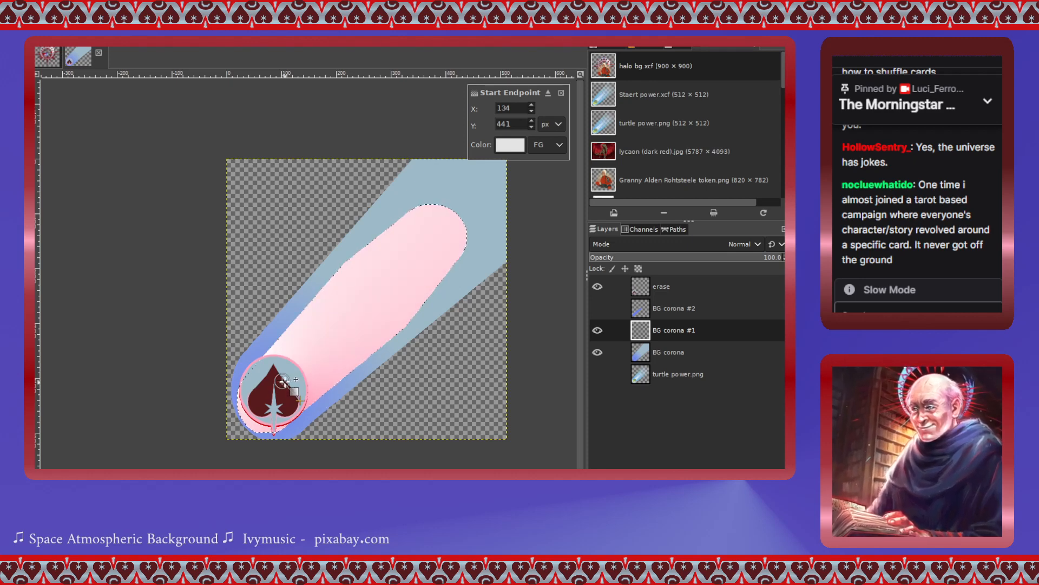
{"action": "left_click_drag", "start_coordinate": [282, 382], "coordinate": [313, 363]}
{"action": "left_click_drag", "start_coordinate": [299, 400], "coordinate": [274, 410]}
{"action": "left_click_drag", "start_coordinate": [315, 362], "coordinate": [269, 402]}
{"action": "key", "text": "ctrl+z"}
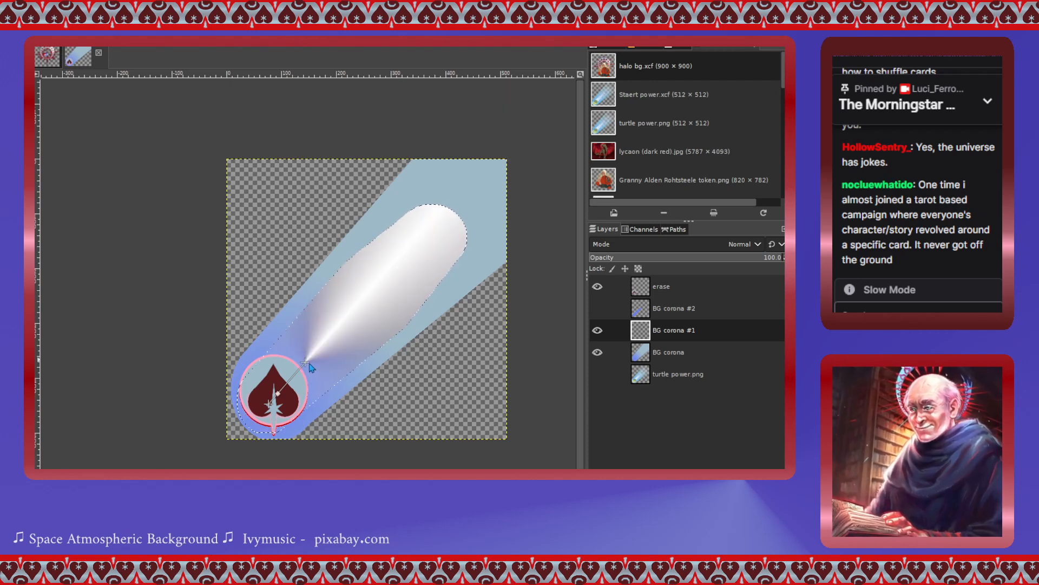
- Try a gradient along BG corona #1 with its start at X 417, Y 105 and its midpoint at 48.74
{"action": "left_click_drag", "start_coordinate": [305, 362], "coordinate": [280, 391]}
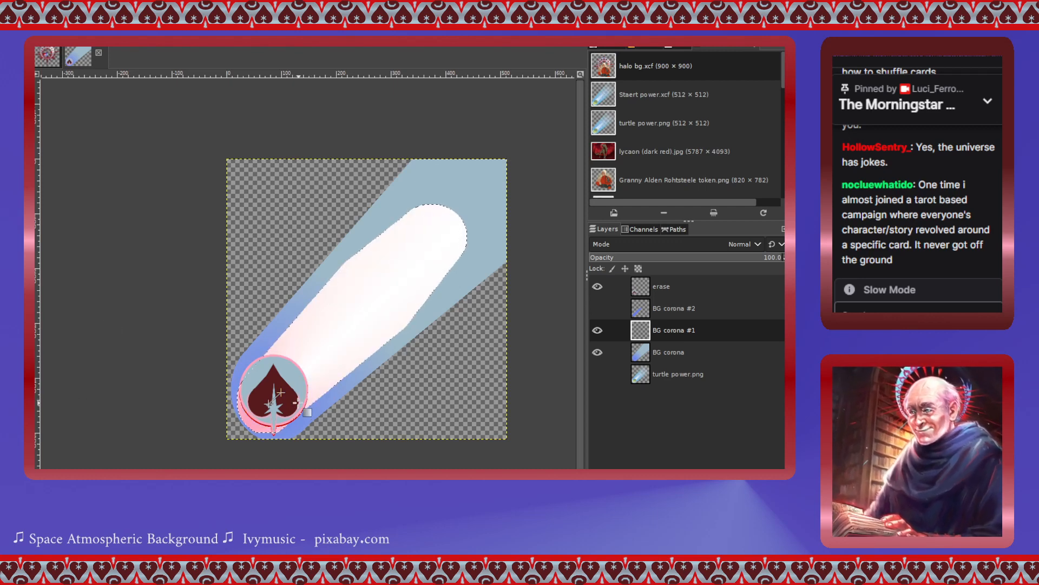
{"action": "left_click_drag", "start_coordinate": [282, 393], "coordinate": [329, 337]}
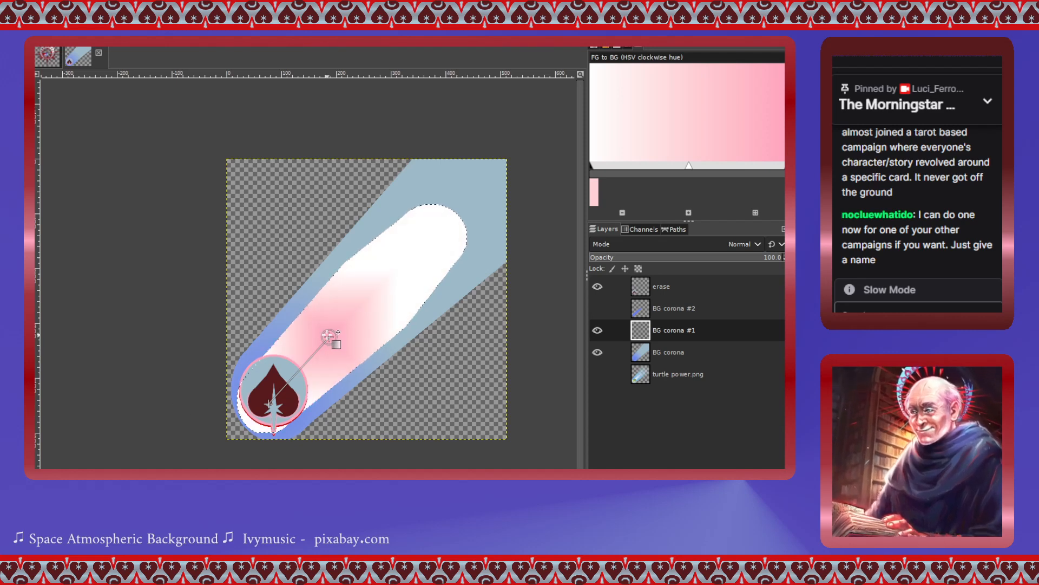
{"action": "left_click_drag", "start_coordinate": [330, 337], "coordinate": [282, 398]}
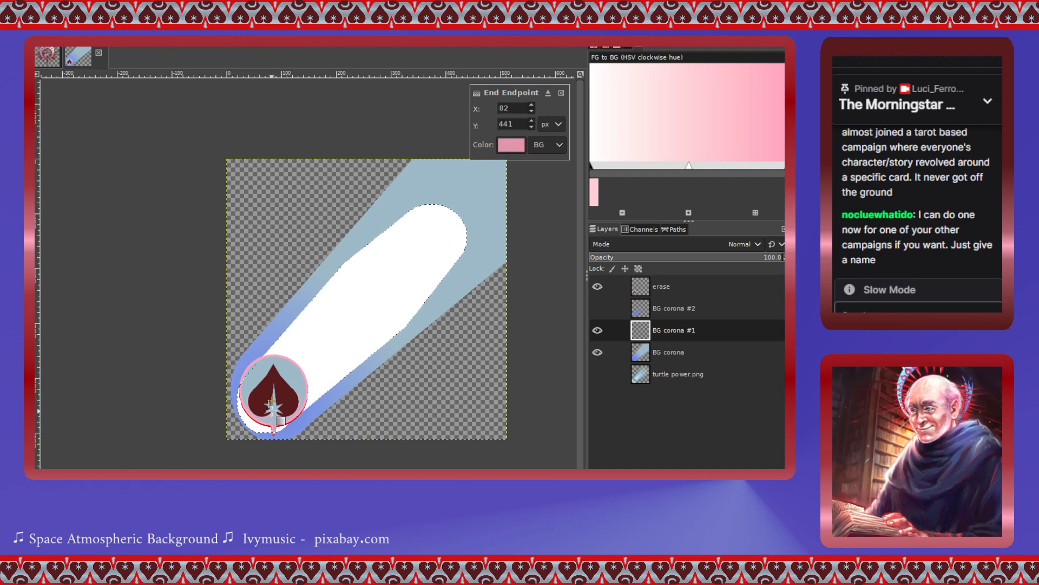
{"action": "left_click_drag", "start_coordinate": [273, 403], "coordinate": [334, 351]}
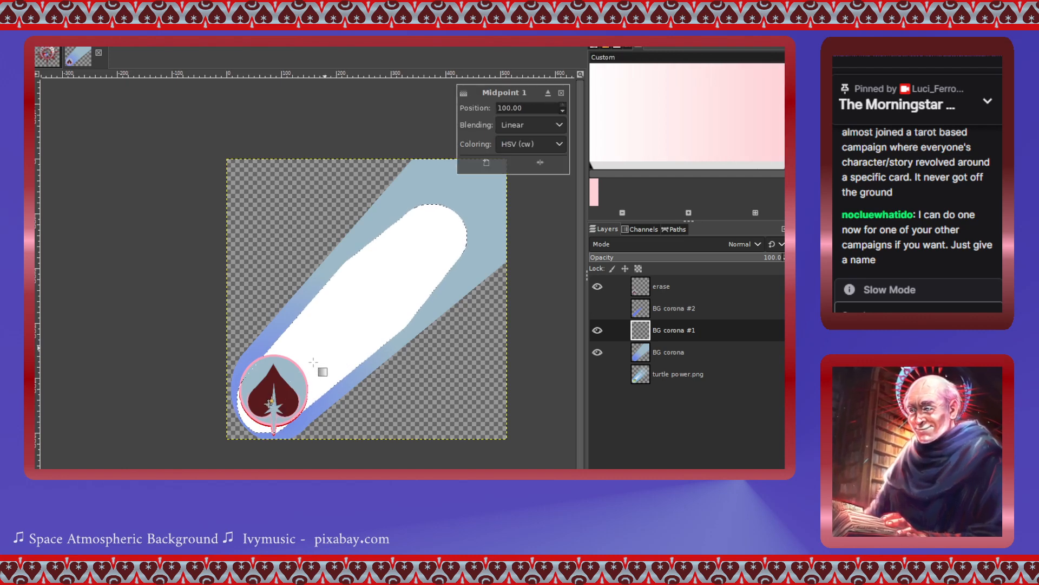
{"action": "left_click_drag", "start_coordinate": [272, 402], "coordinate": [464, 225]}
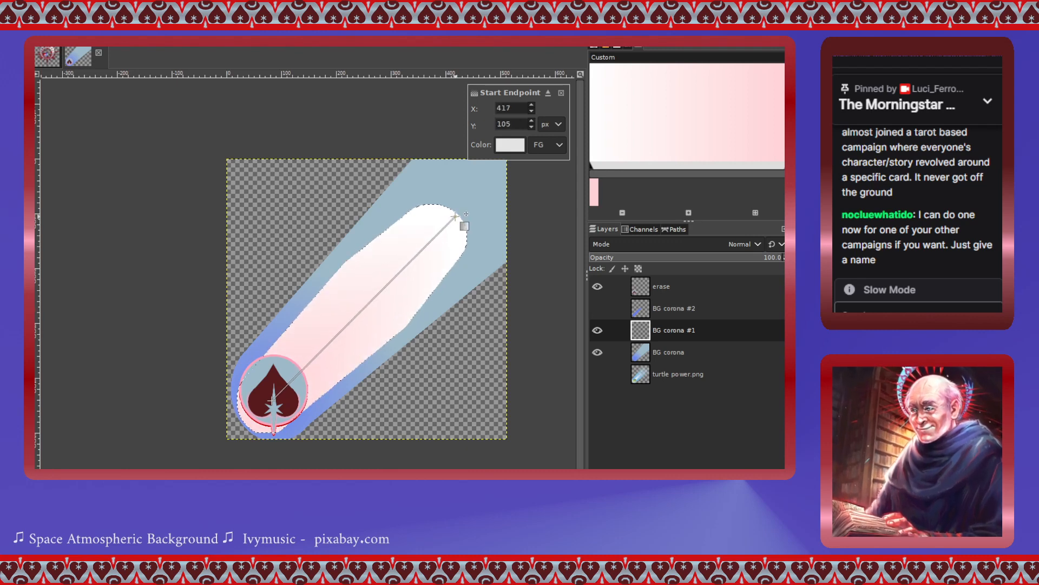
{"action": "mouse_move", "coordinate": [270, 401]}
{"action": "left_mouse_down"}
{"action": "mouse_move", "coordinate": [332, 340]}
{"action": "mouse_move", "coordinate": [317, 362]}
{"action": "mouse_move", "coordinate": [420, 283]}
{"action": "mouse_move", "coordinate": [383, 294]}
{"action": "mouse_move", "coordinate": [381, 325]}
{"action": "left_mouse_up"}
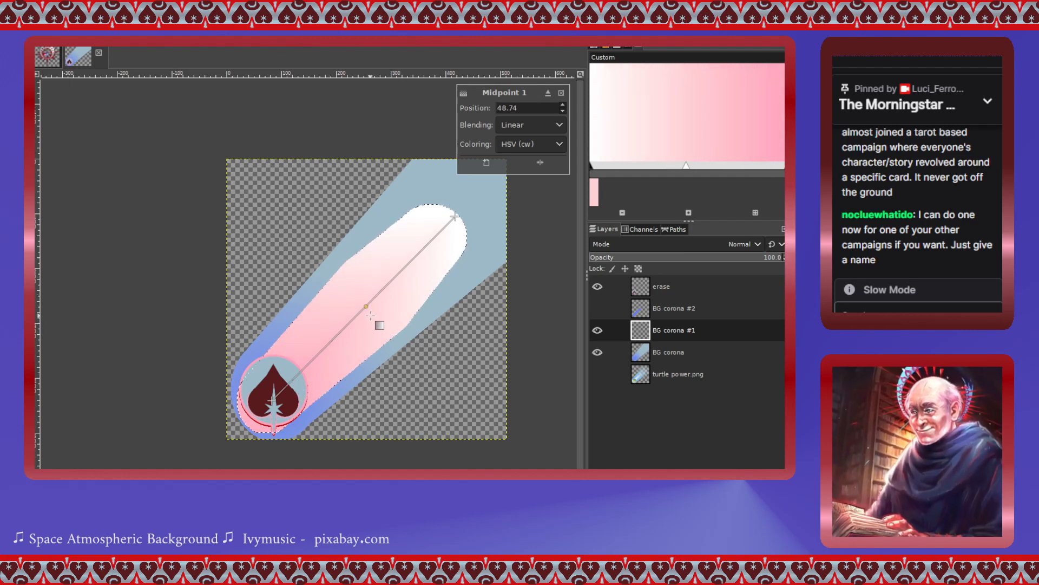
- Add gradient stops at 37.56 and 85.10, and reposition the gradient to start at the emblem and end at X 285, Y 250
{"action": "left_click", "coordinate": [386, 285]}
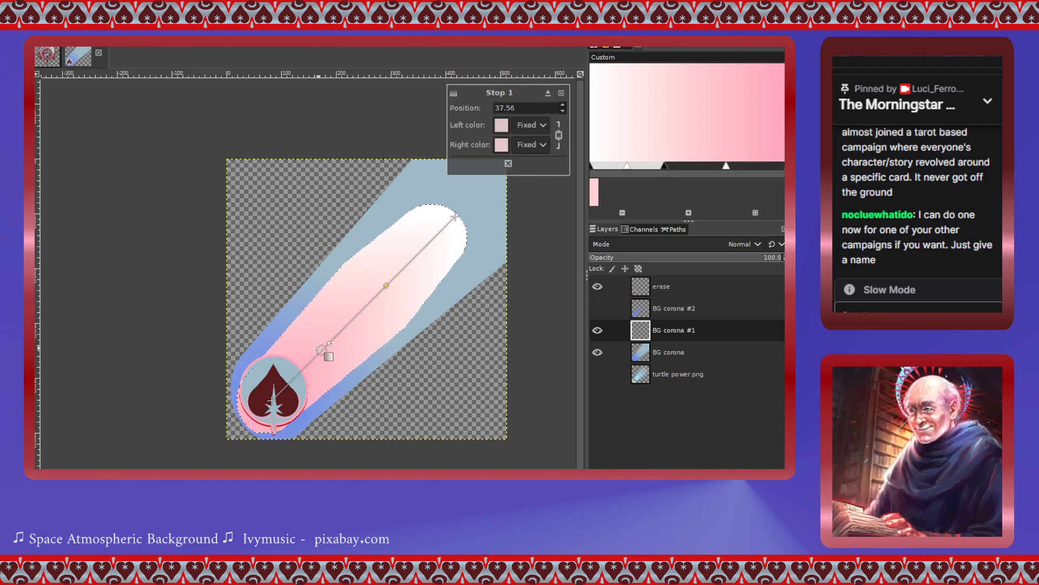
{"action": "left_click", "coordinate": [299, 372]}
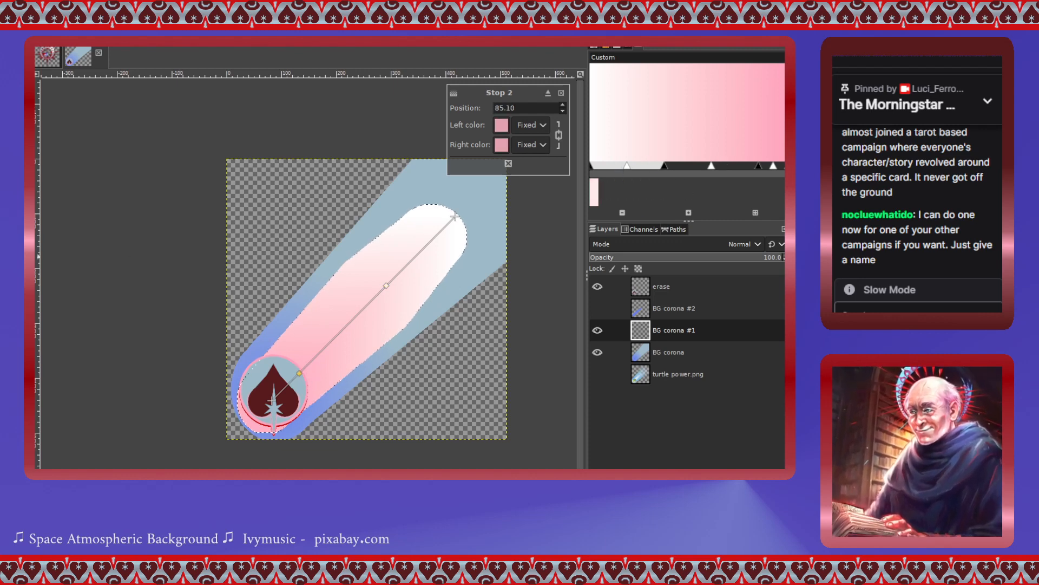
{"action": "left_click_drag", "start_coordinate": [454, 217], "coordinate": [275, 401]}
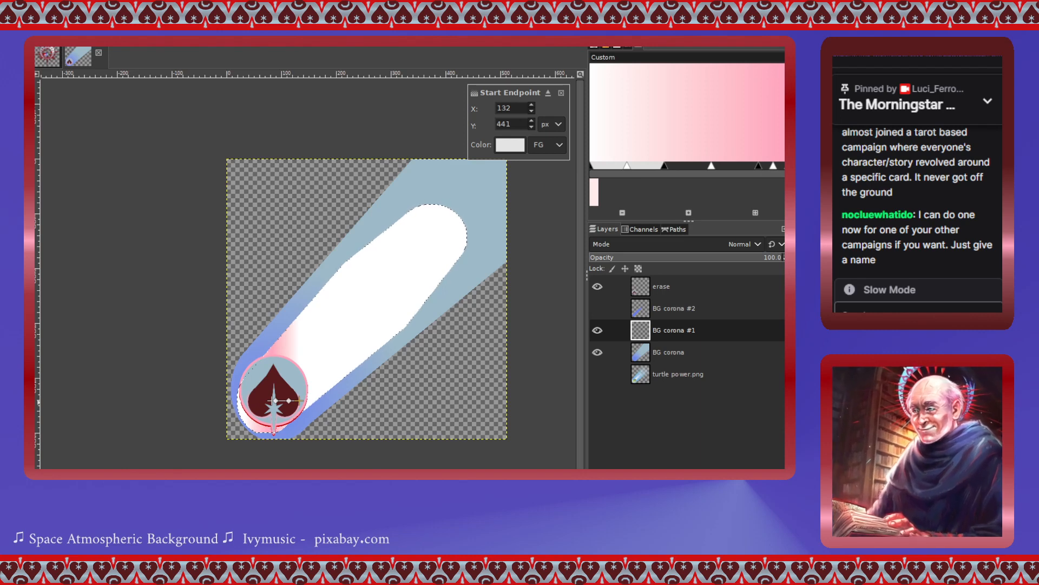
{"action": "left_click_drag", "start_coordinate": [300, 401], "coordinate": [386, 291]}
{"action": "mouse_move", "coordinate": [275, 397]}
{"action": "left_mouse_down"}
{"action": "mouse_move", "coordinate": [282, 394]}
{"action": "mouse_move", "coordinate": [275, 399]}
{"action": "left_mouse_up"}
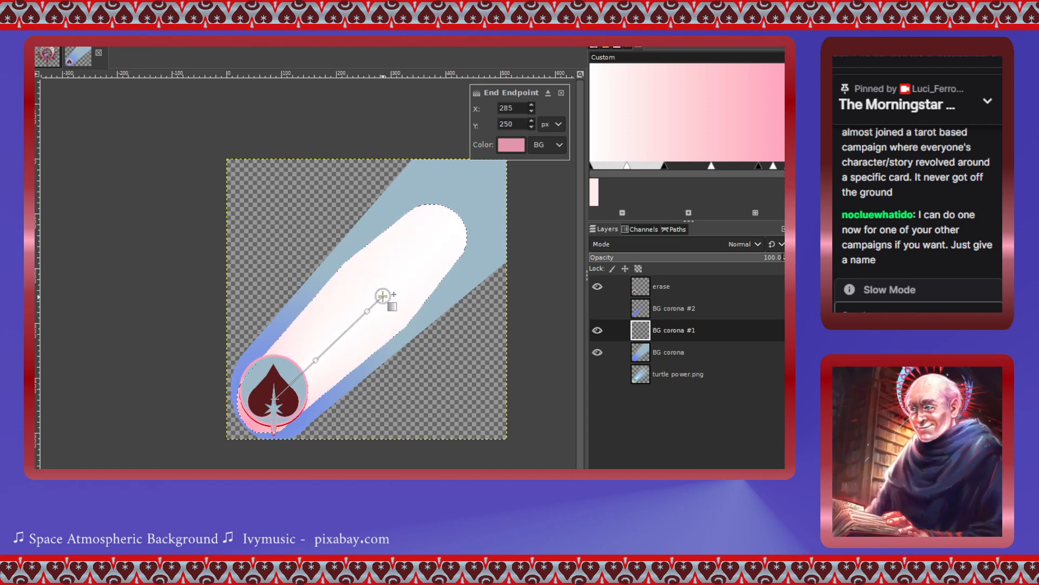
- Add a gradient stop at 22.01 and adjust the stops near the emblem, with the first midpoint at 0.31
{"action": "left_click", "coordinate": [317, 358]}
{"action": "left_click_drag", "start_coordinate": [317, 358], "coordinate": [299, 376]}
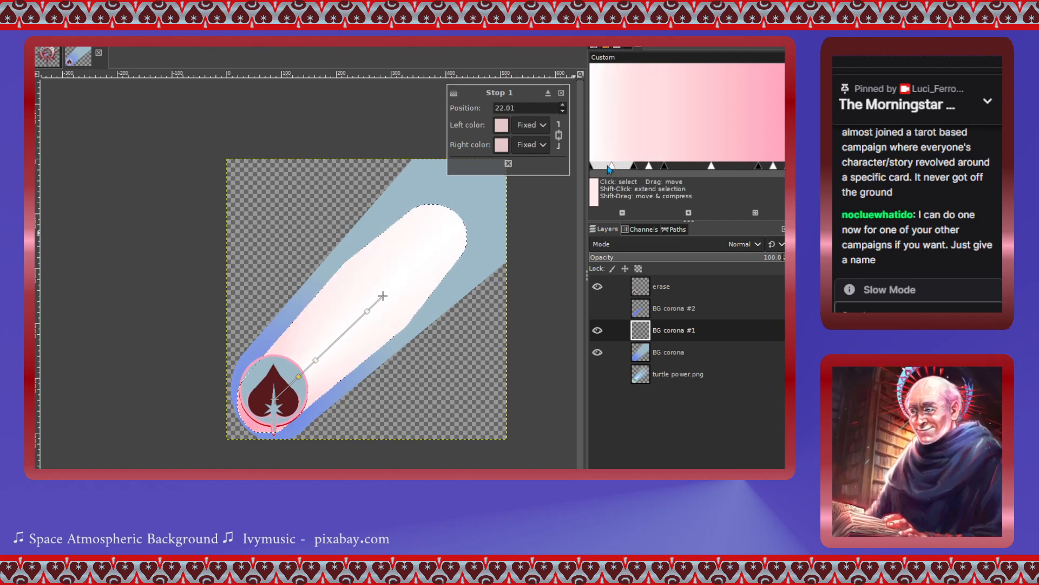
{"action": "mouse_move", "coordinate": [612, 167]}
{"action": "left_mouse_down"}
{"action": "mouse_move", "coordinate": [625, 166]}
{"action": "mouse_move", "coordinate": [592, 167]}
{"action": "mouse_move", "coordinate": [636, 169]}
{"action": "left_mouse_up"}
{"action": "left_click_drag", "start_coordinate": [281, 394], "coordinate": [289, 399]}
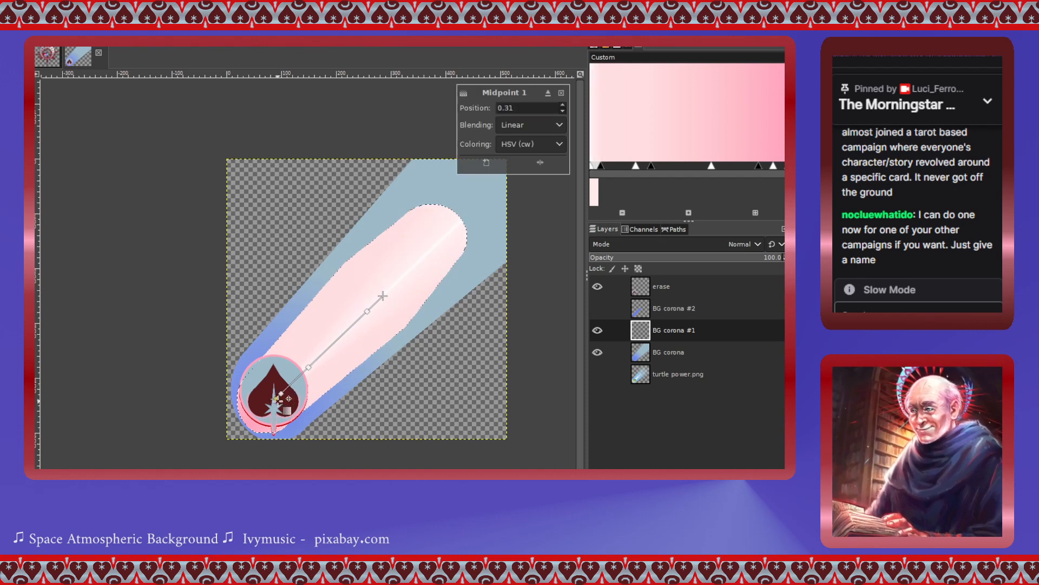
- Shift the custom gradient's darker pink stops and midpoints closer to its middle
{"action": "left_click_drag", "start_coordinate": [711, 166], "coordinate": [691, 165]}
{"action": "left_click_drag", "start_coordinate": [753, 170], "coordinate": [702, 168]}
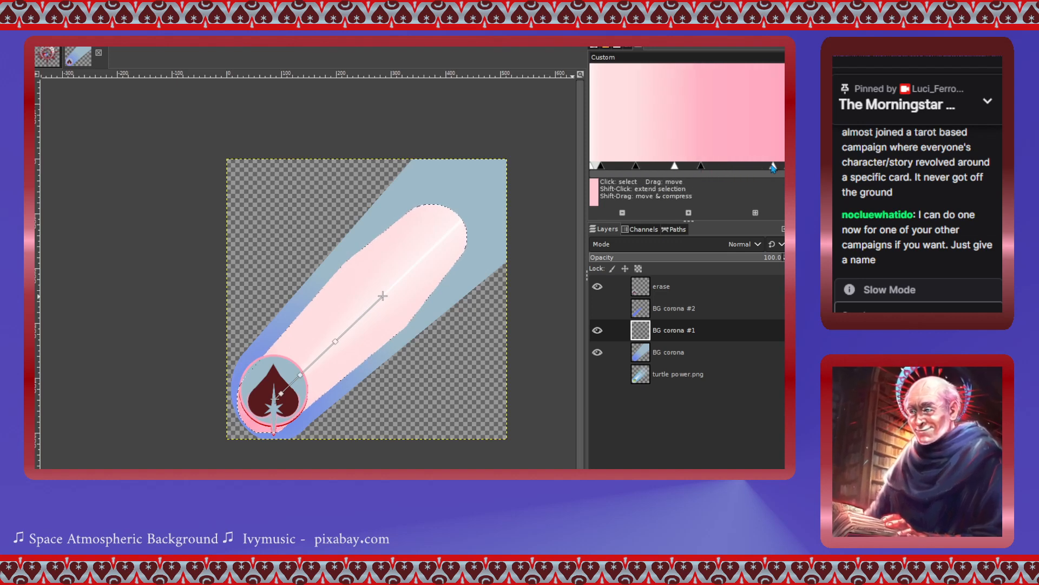
{"action": "left_click_drag", "start_coordinate": [774, 169], "coordinate": [713, 168]}
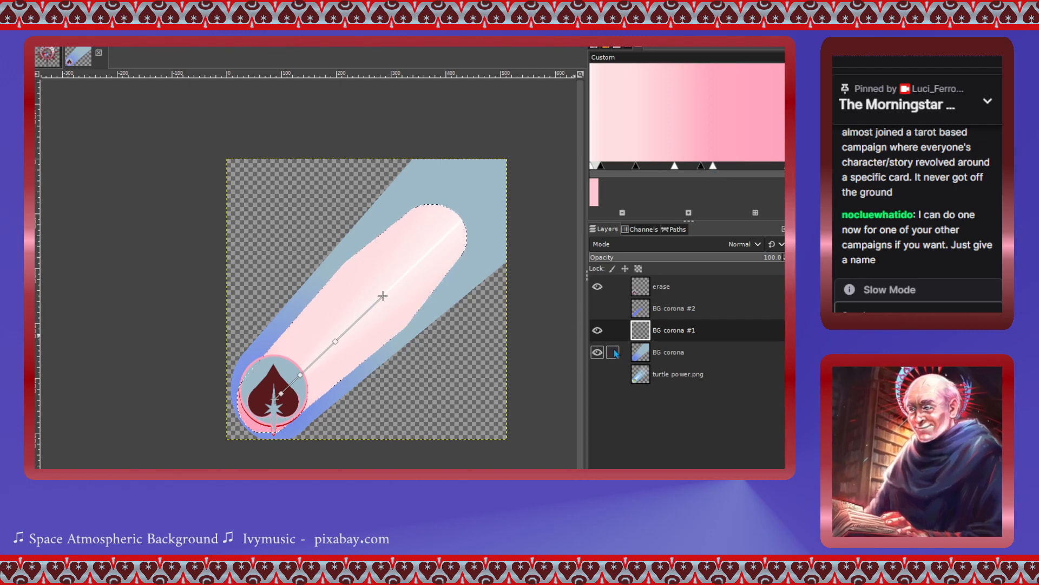
- Lower BG corona #1's opacity to 73.9, apply the gradient, and undo that fill
{"action": "left_click", "coordinate": [733, 258]}
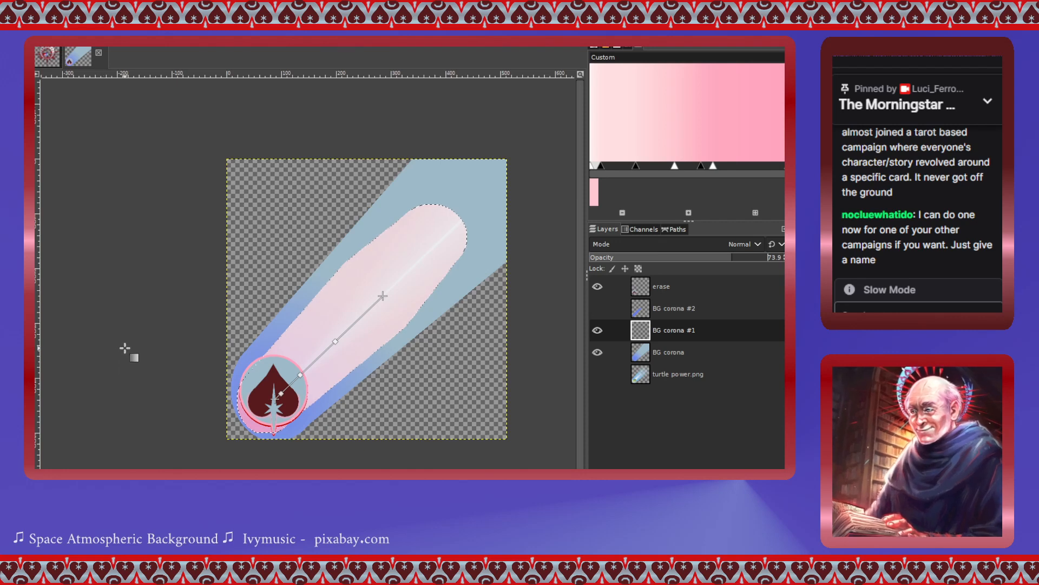
{"action": "key", "text": "Return"}
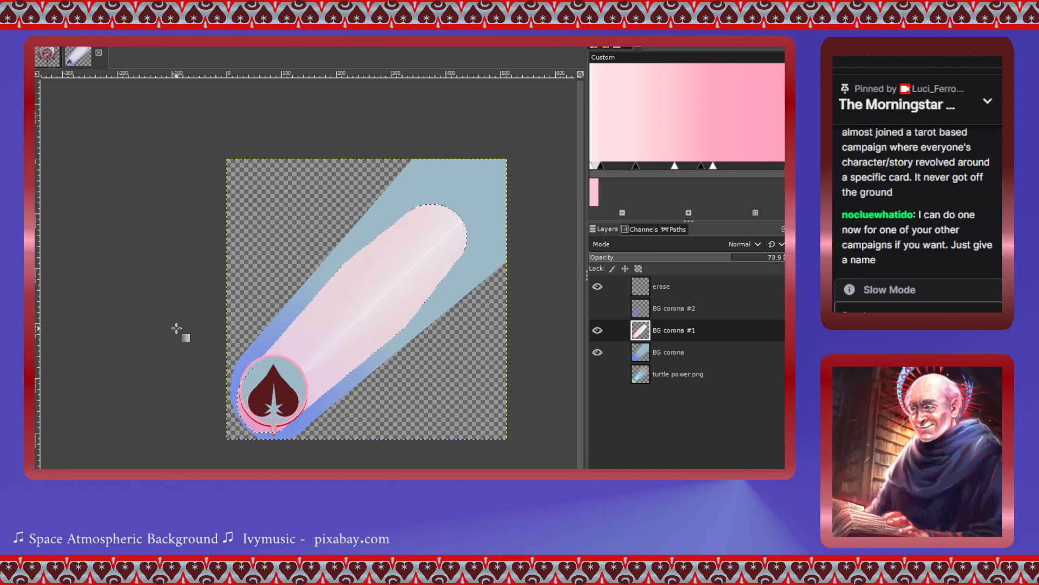
{"action": "key", "text": "ctrl+z"}
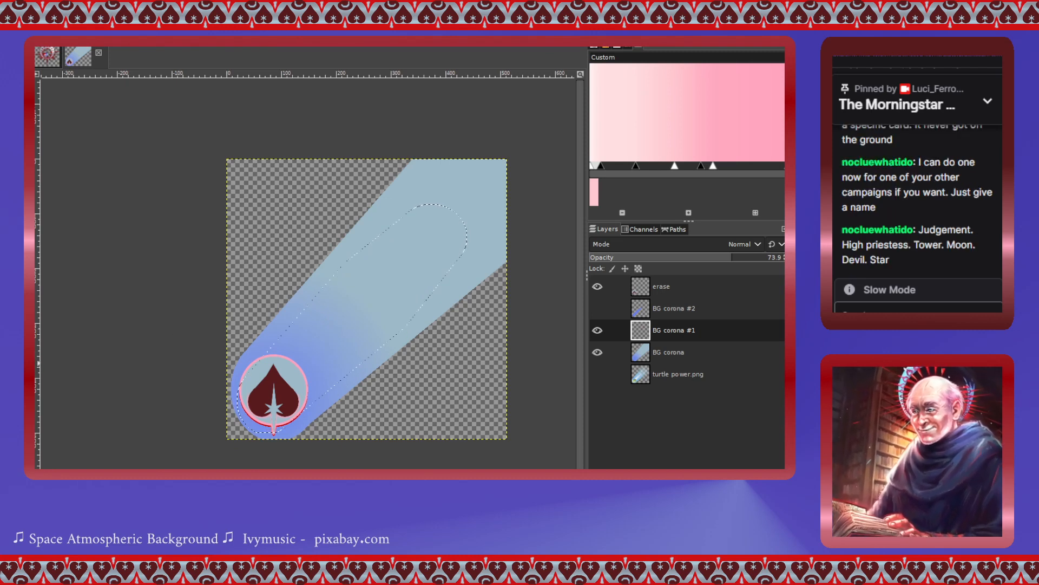
- Lay a crosswise gradient on BG corona #1 over the emblem to X 110, Y 452, and remove the custom gradient's extra stops
{"action": "left_click_drag", "start_coordinate": [260, 379], "coordinate": [287, 406]}
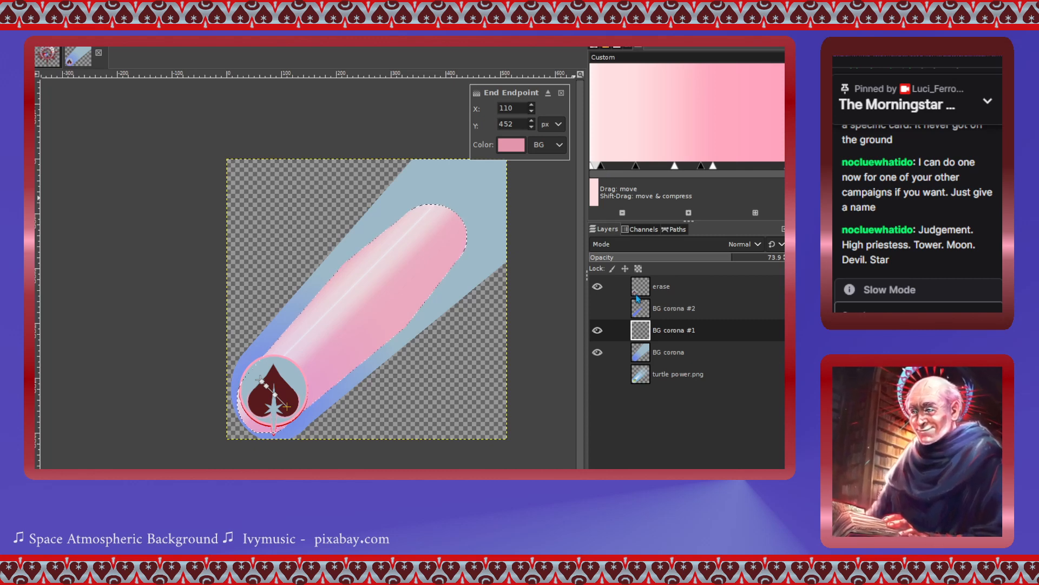
{"action": "key", "text": "ctrl+z"}
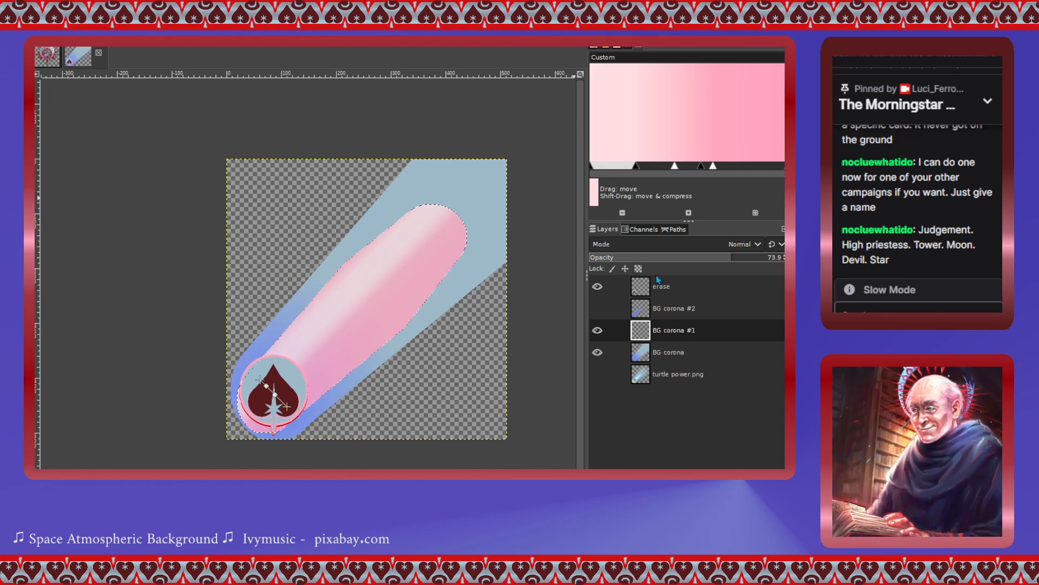
{"action": "key", "text": "ctrl+z"}
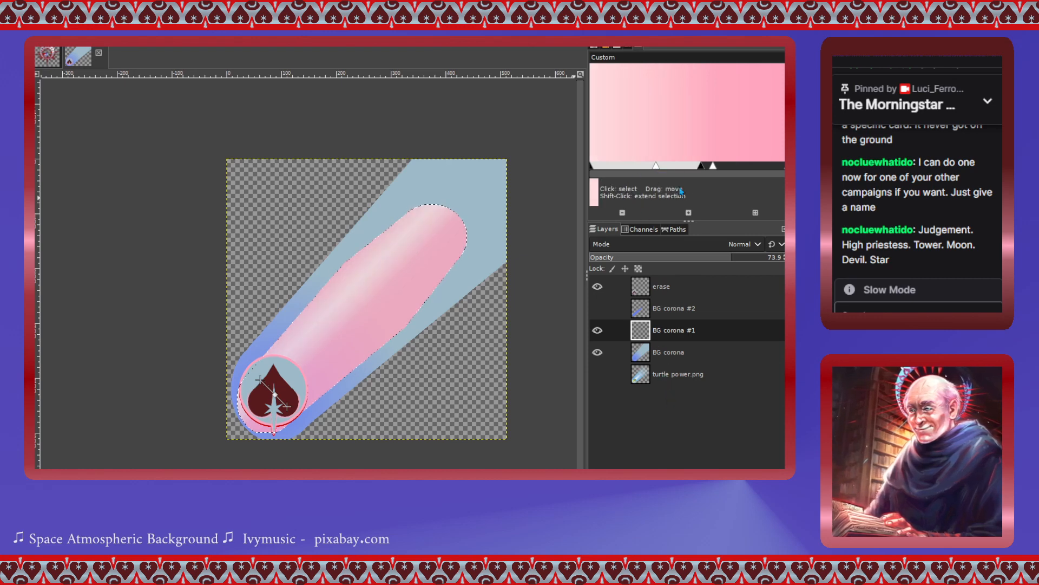
{"action": "left_click", "coordinate": [701, 166]}
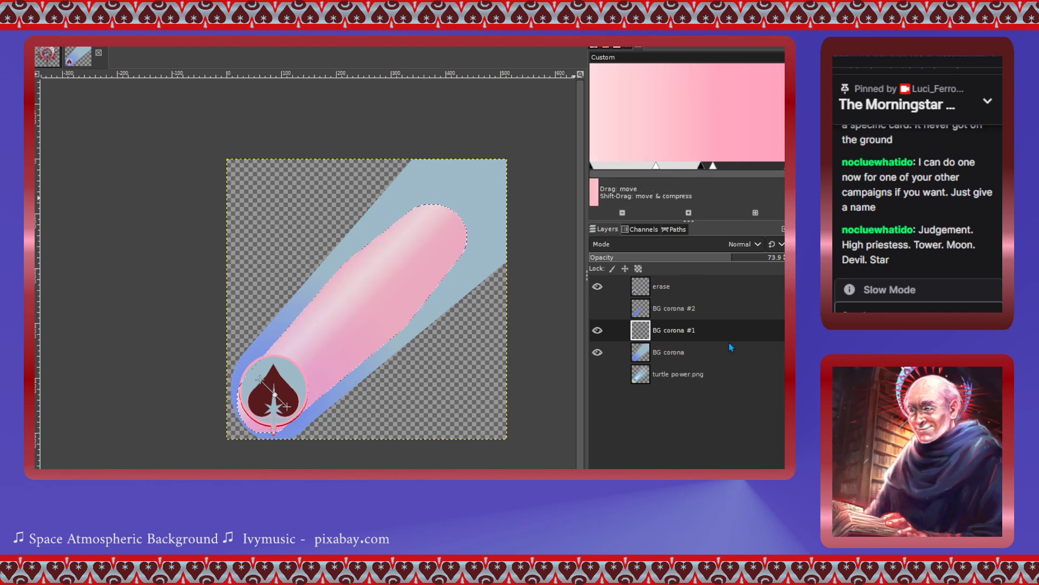
{"action": "key", "text": "ctrl+z"}
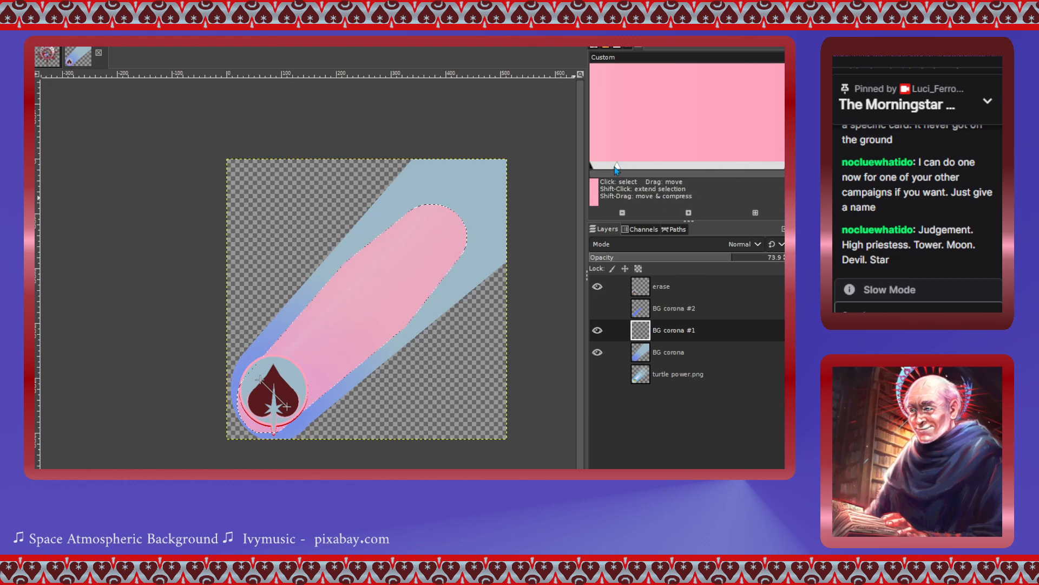
- Move the gradient's midpoint slightly past centre, shift its endpoints to centre the white streak, ending at X 120, Y 462, and apply it
{"action": "left_click_drag", "start_coordinate": [617, 169], "coordinate": [697, 172]}
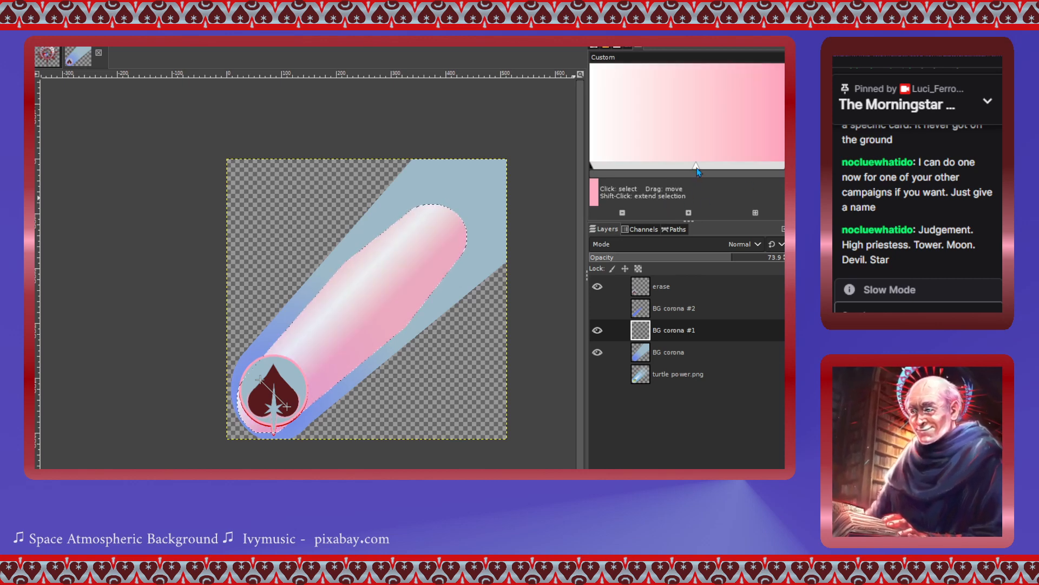
{"action": "mouse_move", "coordinate": [696, 165]}
{"action": "left_mouse_down"}
{"action": "mouse_move", "coordinate": [654, 167]}
{"action": "mouse_move", "coordinate": [702, 167]}
{"action": "left_mouse_up"}
{"action": "left_click_drag", "start_coordinate": [260, 380], "coordinate": [292, 412]}
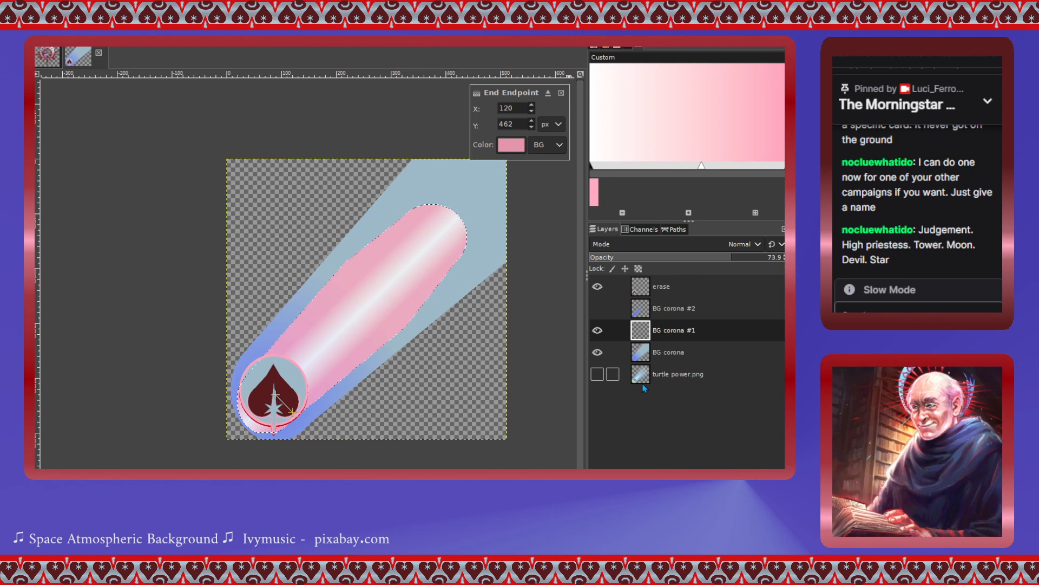
{"action": "key", "text": "Return"}
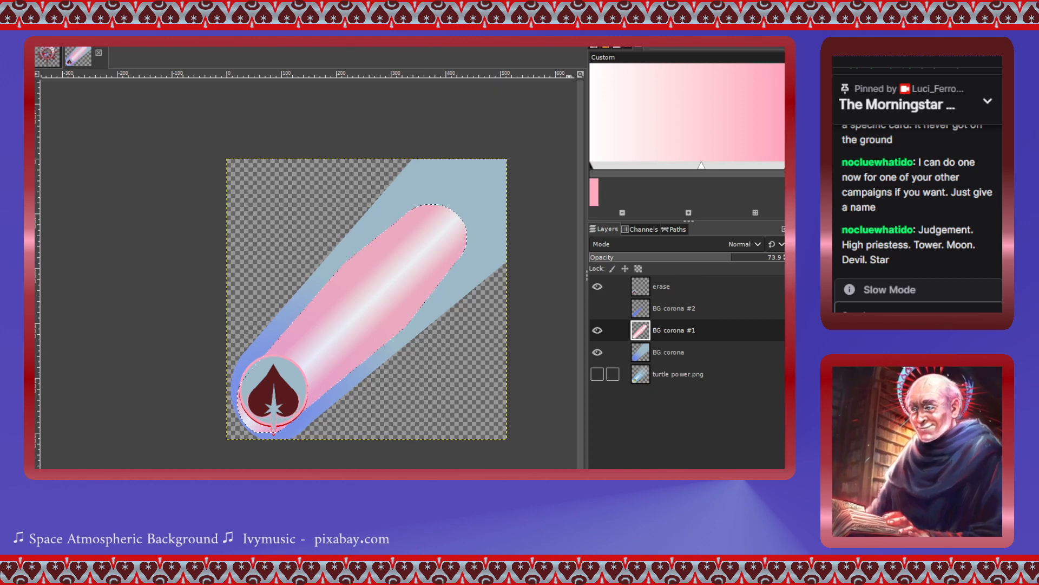
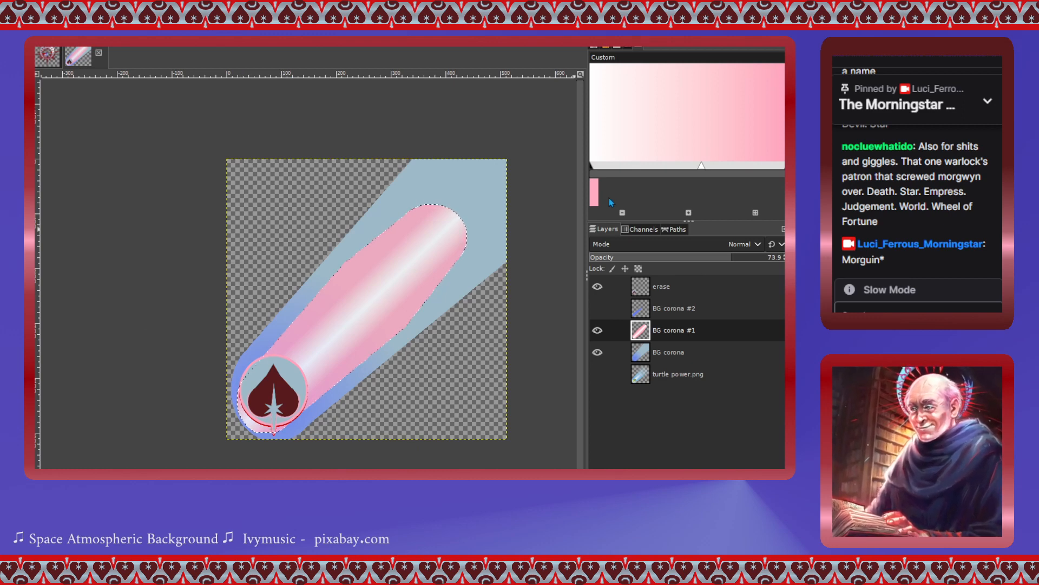
- Move the gradient's midpoint towards its pink end, lay it crosswise on BG corona #1 over the emblem to X 104, Y 464, and apply it
{"action": "left_click_drag", "start_coordinate": [702, 165], "coordinate": [772, 169]}
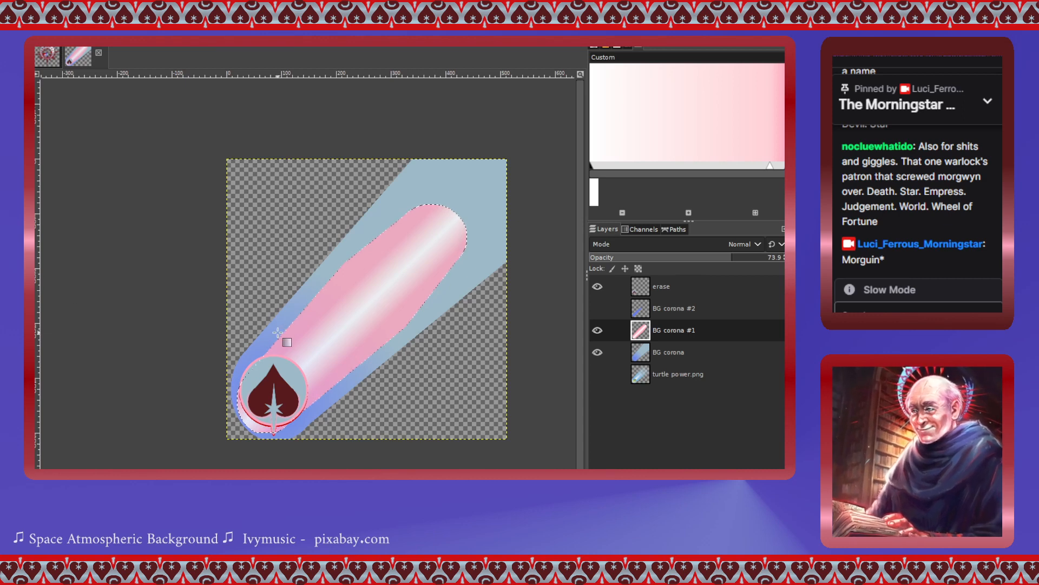
{"action": "left_click_drag", "start_coordinate": [261, 389], "coordinate": [294, 423]}
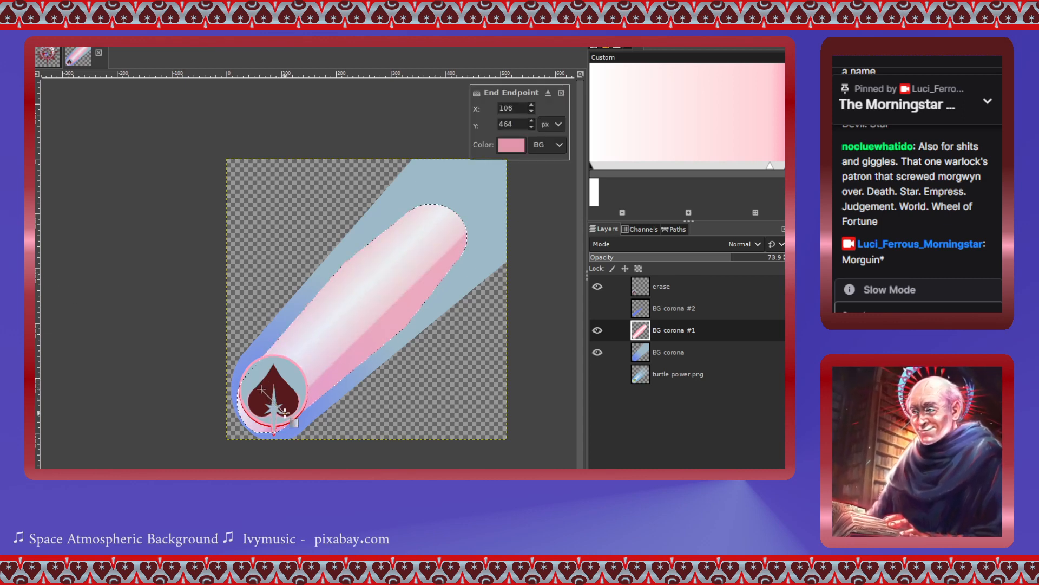
{"action": "left_click_drag", "start_coordinate": [262, 389], "coordinate": [282, 411]}
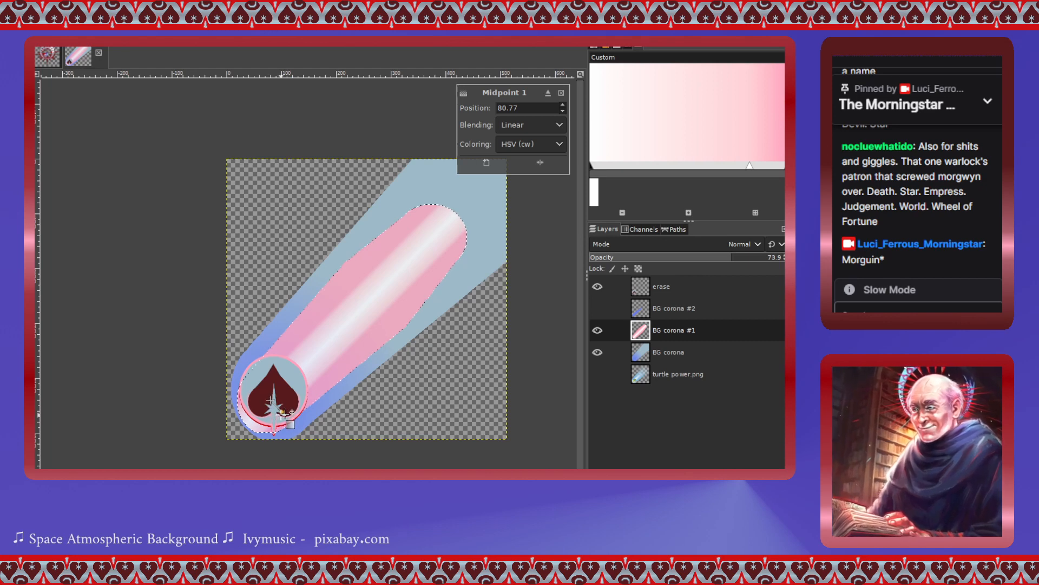
{"action": "left_click_drag", "start_coordinate": [281, 415], "coordinate": [284, 413]}
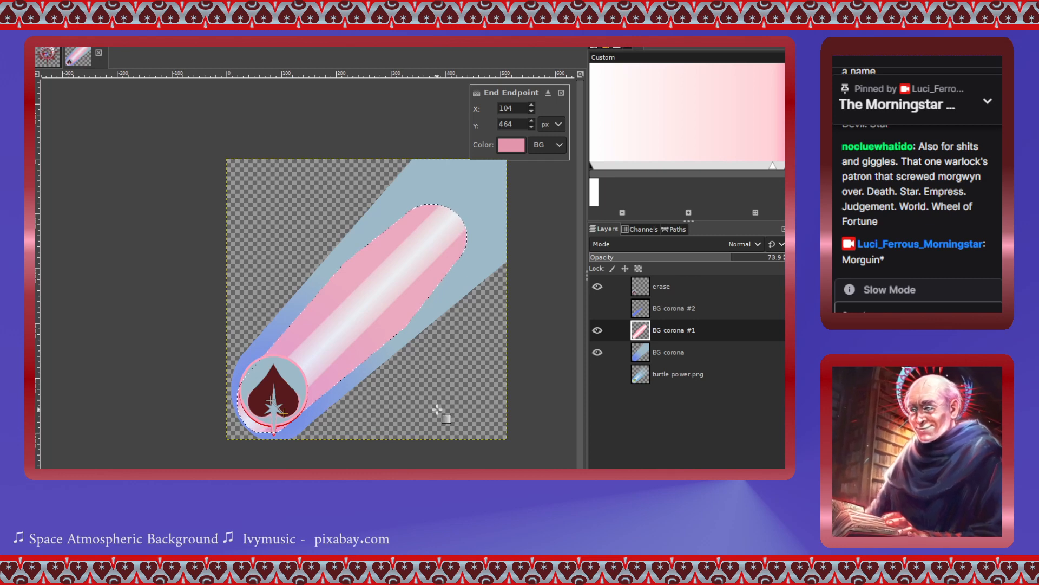
{"action": "key", "text": "Return"}
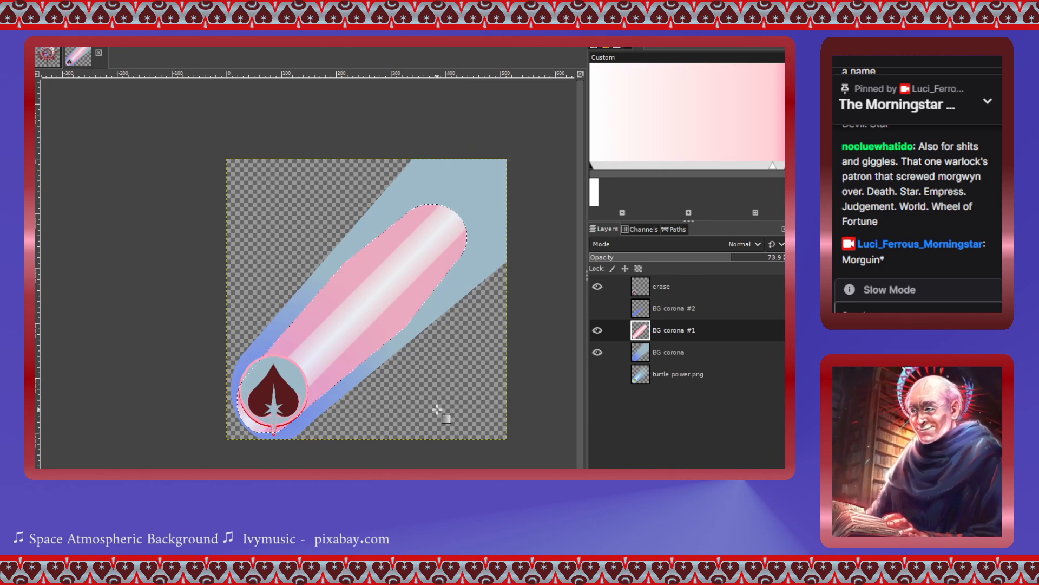
- Show BG corona #2 and shift it slightly so its blue shape is centred on the white streak
{"action": "left_click", "coordinate": [642, 312]}
{"action": "left_click", "coordinate": [597, 312]}
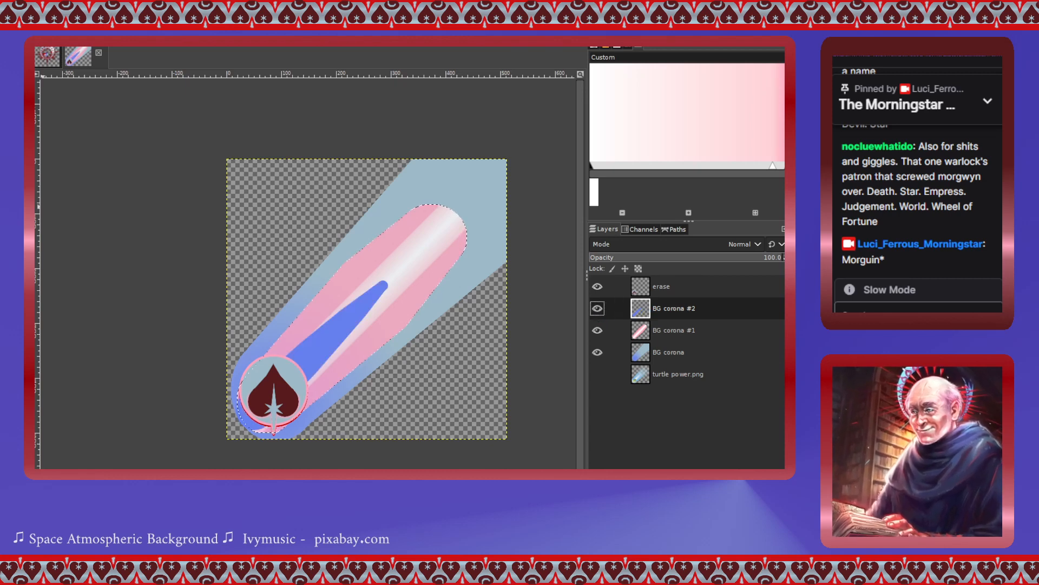
{"action": "left_click_drag", "start_coordinate": [311, 360], "coordinate": [318, 356]}
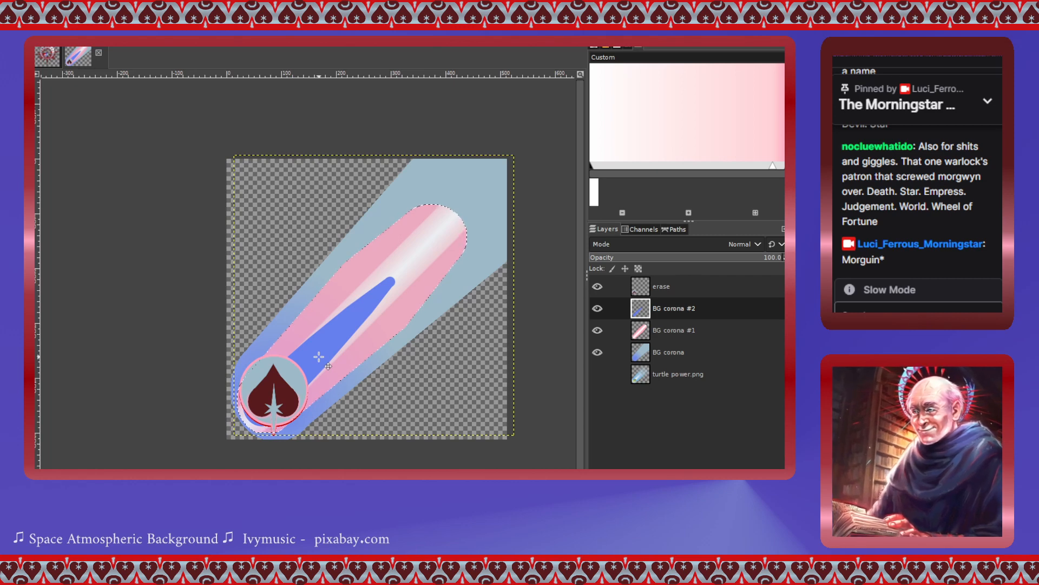
{"action": "left_click_drag", "start_coordinate": [319, 356], "coordinate": [322, 360]}
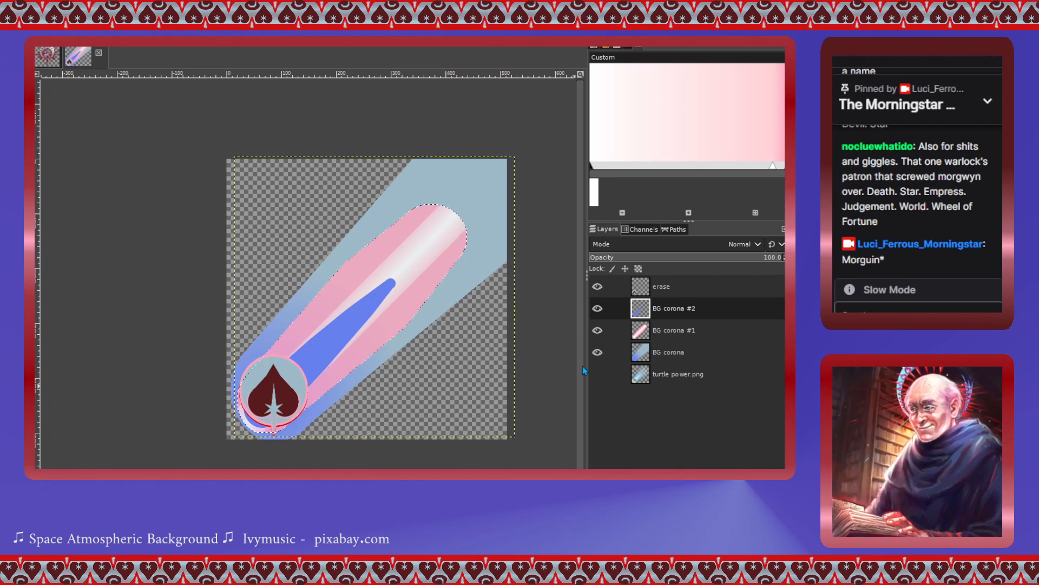
- Hide the erase layer, select the blue shape on BG corona #2, and clear its fill
{"action": "left_click", "coordinate": [597, 288]}
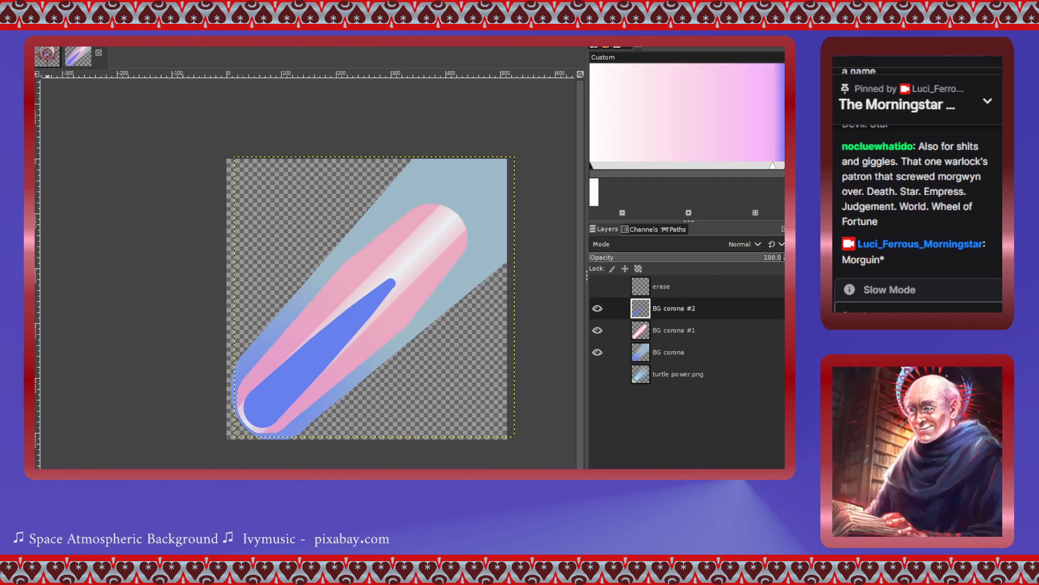
{"action": "left_click", "coordinate": [287, 382]}
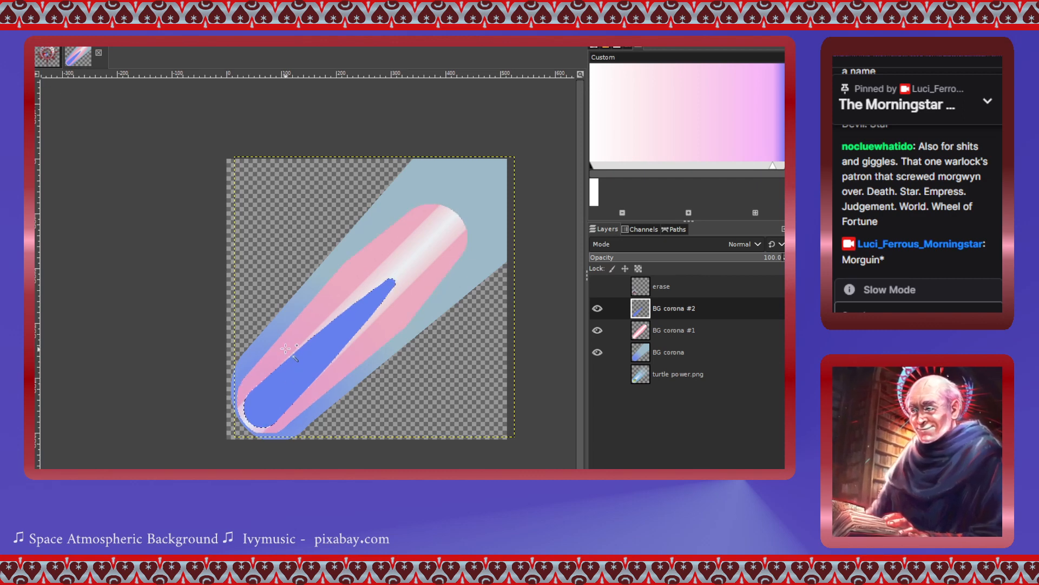
{"action": "key", "text": "Delete"}
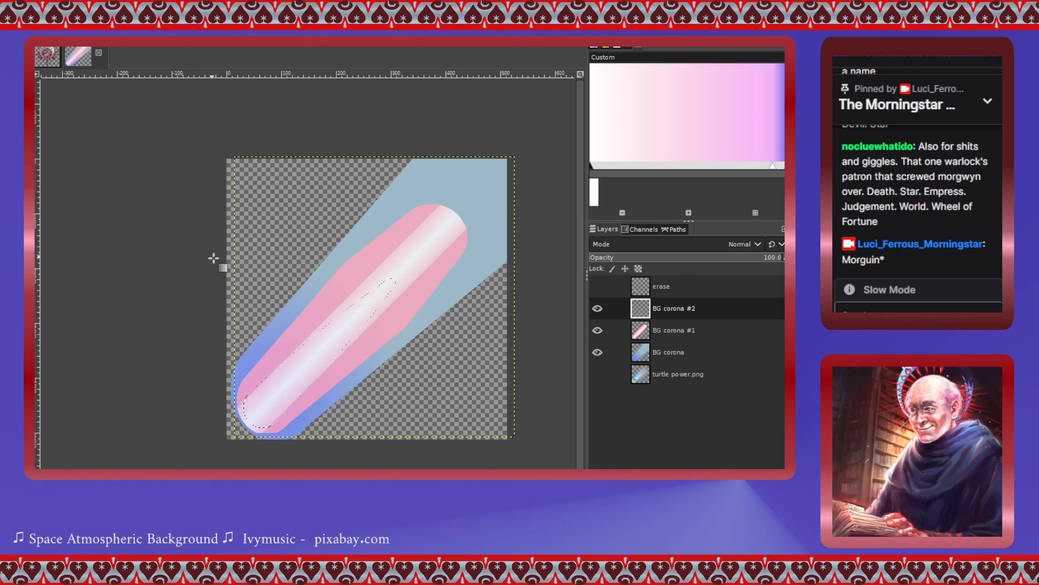
- Lay a crosswise white-to-blue gradient in the BG corona #2 selection and move its endpoints to centre the white streak, ending at X 88, Y 461
{"action": "mouse_move", "coordinate": [294, 357]}
{"action": "left_mouse_down"}
{"action": "mouse_move", "coordinate": [304, 369]}
{"action": "mouse_move", "coordinate": [312, 358]}
{"action": "mouse_move", "coordinate": [294, 359]}
{"action": "left_mouse_up"}
{"action": "left_click", "coordinate": [303, 369]}
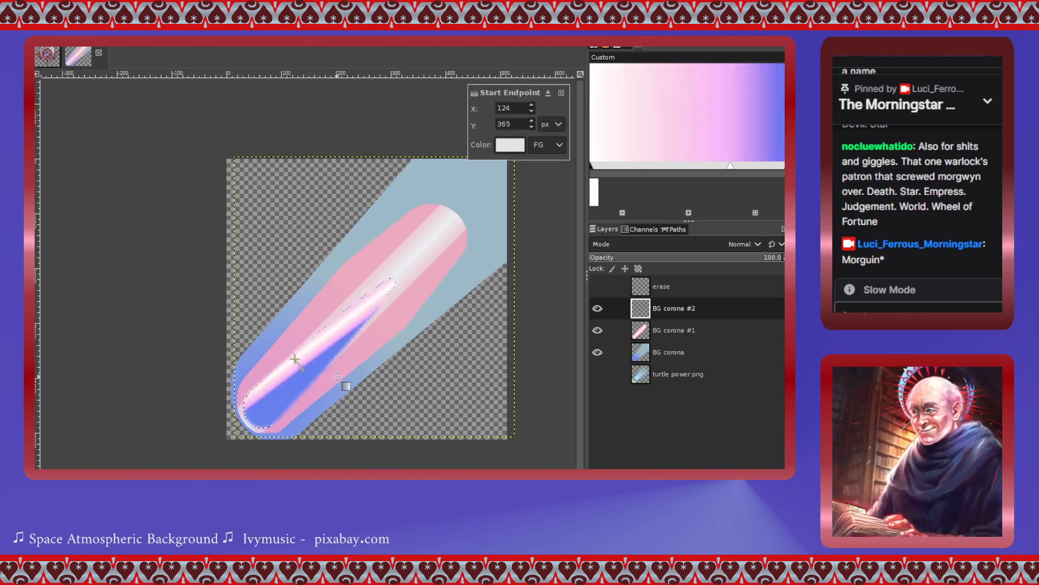
{"action": "scroll", "coordinate": [337, 376], "scroll_direction": "up", "scroll_amount": 4}
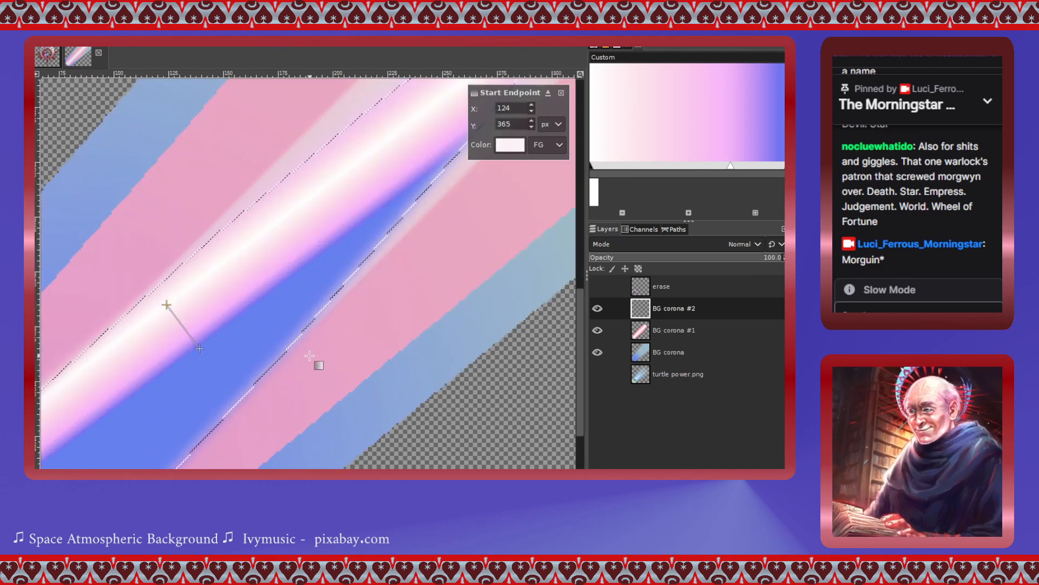
{"action": "scroll", "coordinate": [295, 313], "scroll_direction": "down", "scroll_amount": 4}
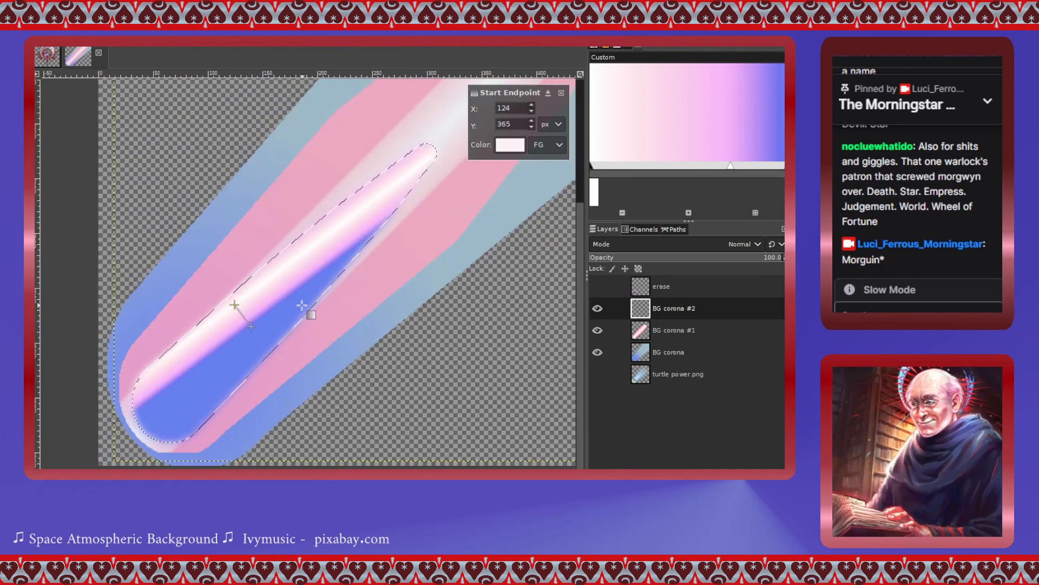
{"action": "left_click_drag", "start_coordinate": [251, 306], "coordinate": [209, 369]}
{"action": "left_click_drag", "start_coordinate": [264, 322], "coordinate": [220, 383]}
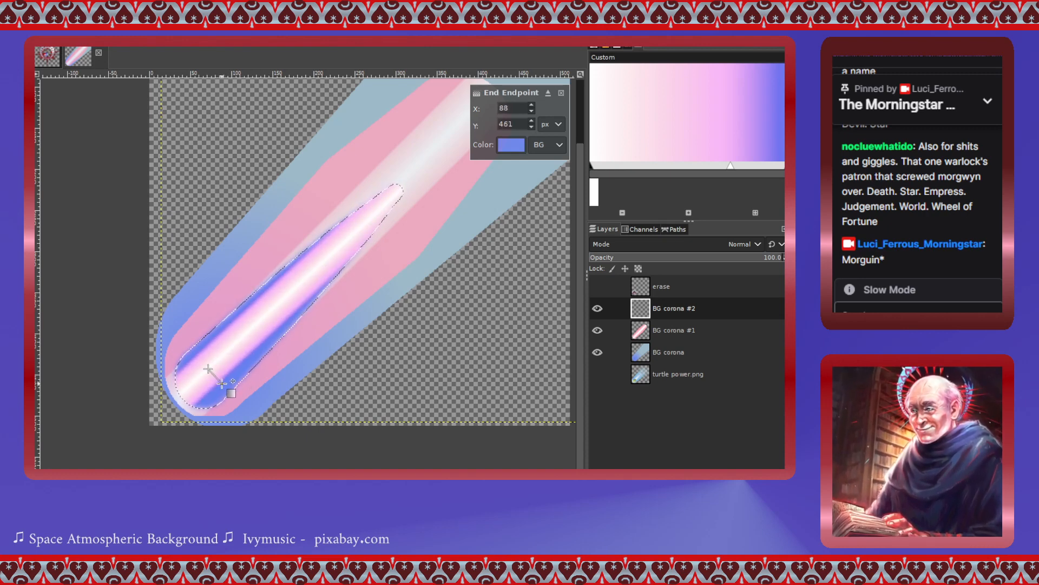
- Swap the gradient's endpoints so blue runs along the middle, ending at X 73, Y 445, then apply it and clear the selection
{"action": "left_click_drag", "start_coordinate": [208, 368], "coordinate": [225, 386]}
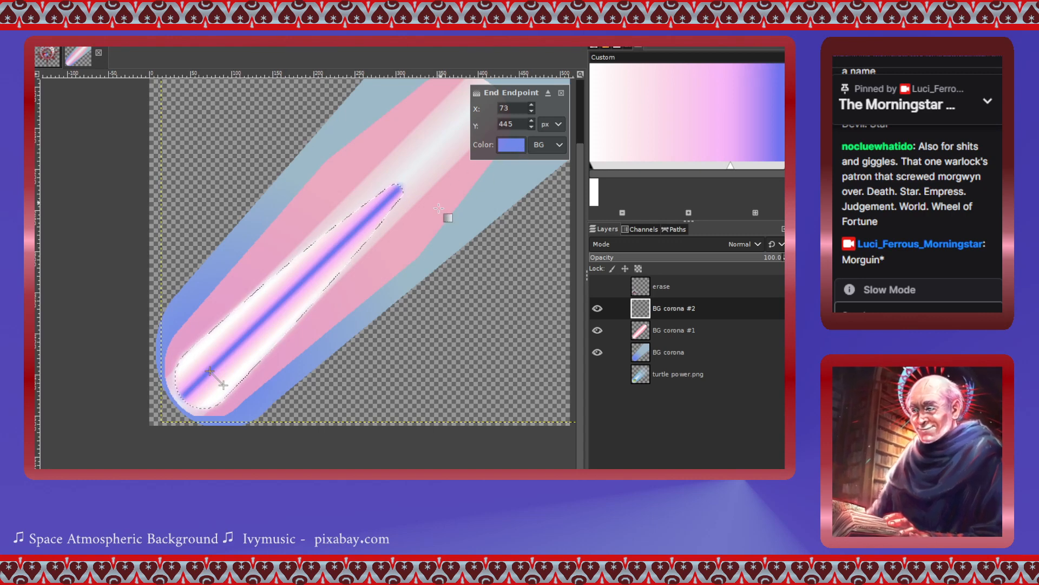
{"action": "key", "text": "ctrl+z"}
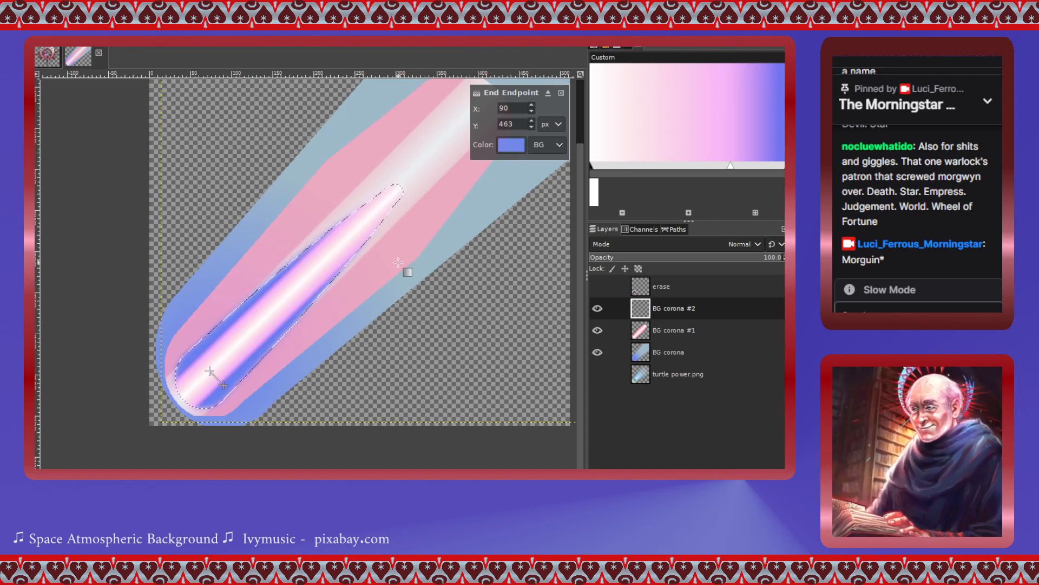
{"action": "key", "text": "ctrl+y"}
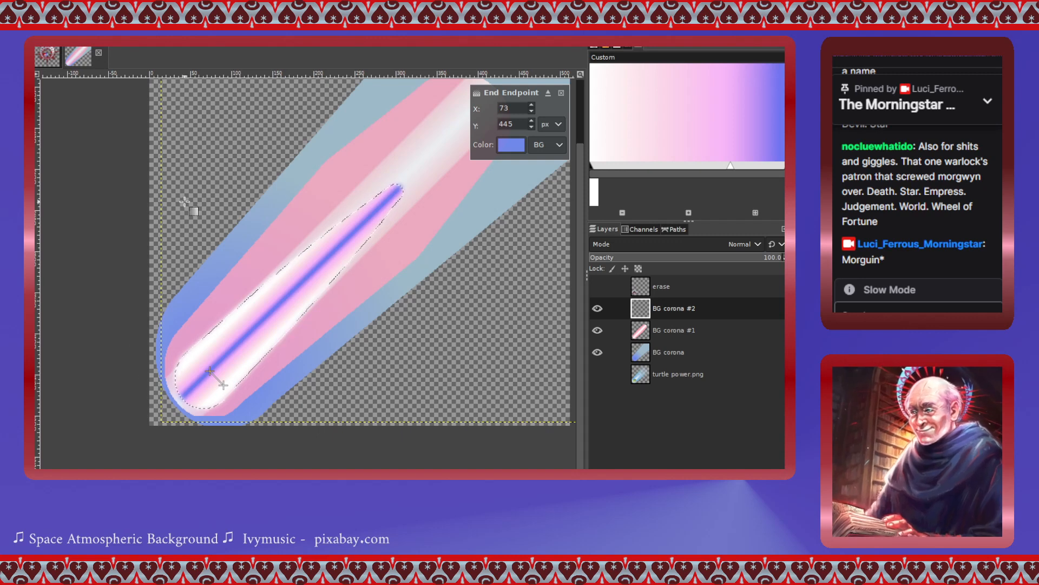
{"action": "left_click", "coordinate": [185, 202]}
{"action": "key", "text": "Return"}
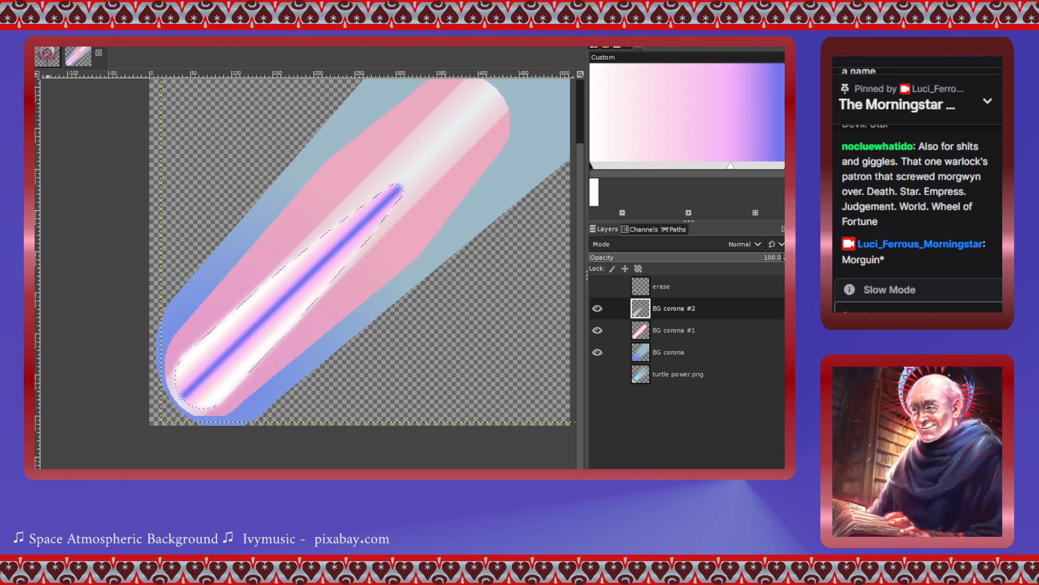
{"action": "key", "text": "ctrl+shift+a"}
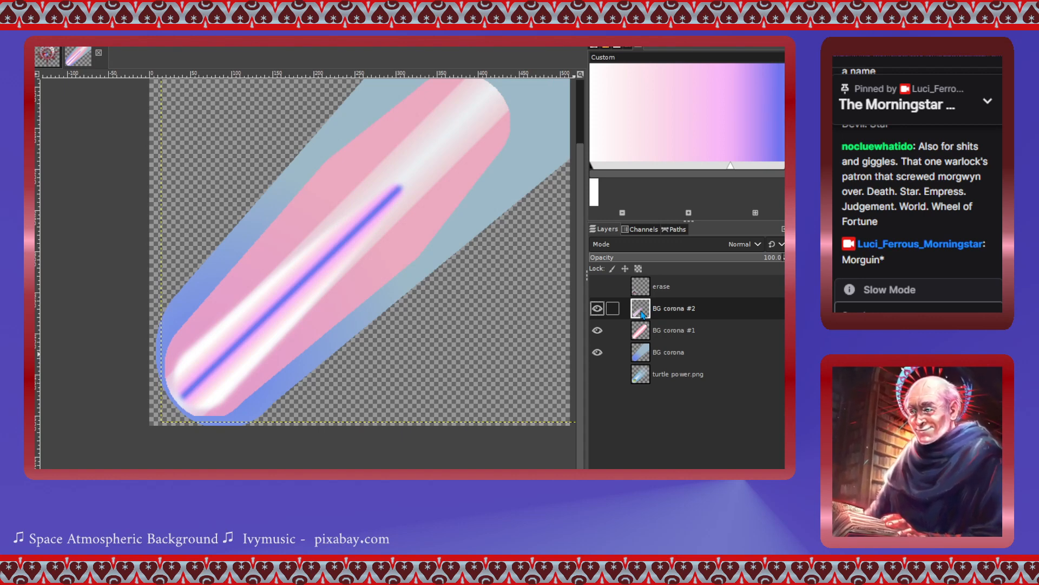
- Lower the opacity of BG corona #2 to 78.5 and of BG corona #1 to 58.4
{"action": "left_click", "coordinate": [740, 257]}
{"action": "left_click", "coordinate": [674, 330]}
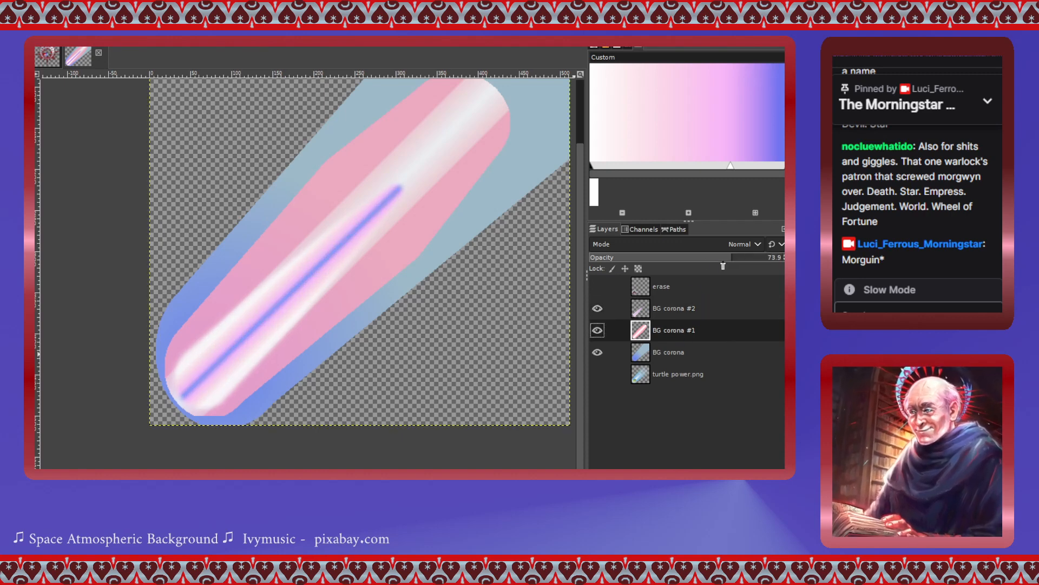
{"action": "left_click", "coordinate": [715, 261]}
{"action": "left_click_drag", "start_coordinate": [715, 263], "coordinate": [702, 262]}
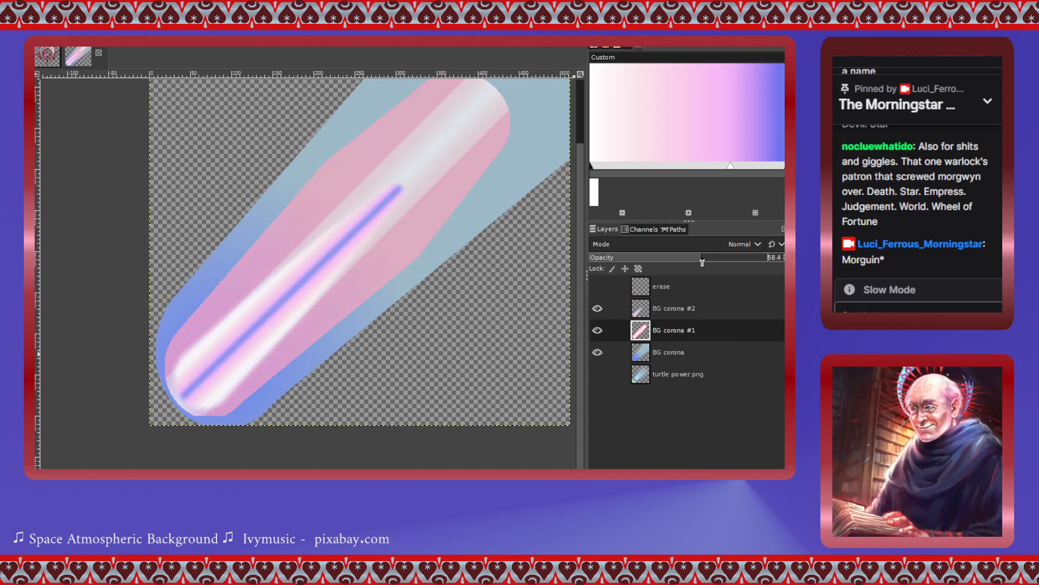
- Compare the recoloured corona layers with the original turtle power.png comet, and check the tail with and without BG corona #2
{"action": "left_click", "coordinate": [595, 380]}
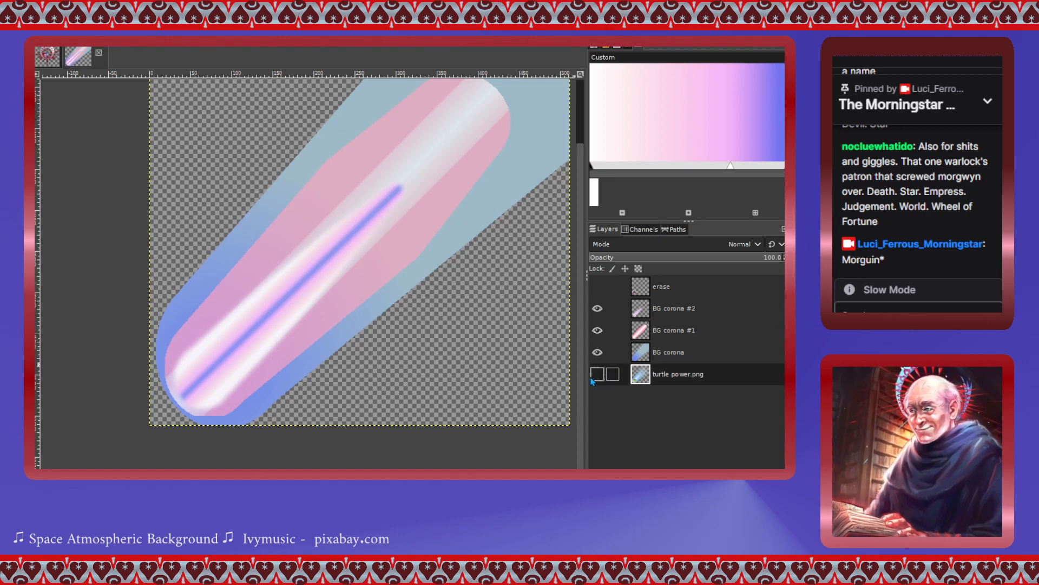
{"action": "left_click_drag", "start_coordinate": [598, 352], "coordinate": [598, 308]}
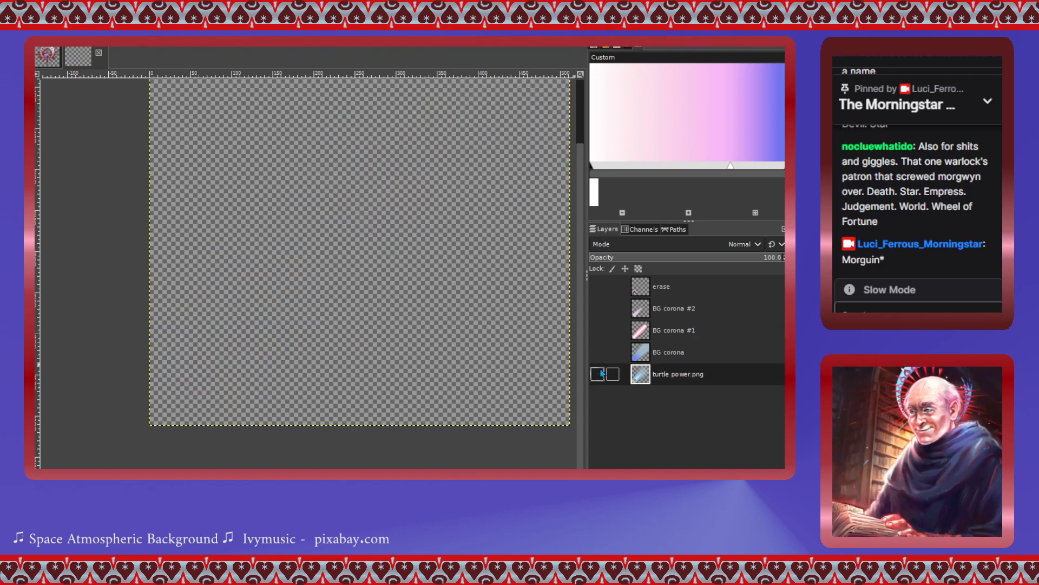
{"action": "left_click", "coordinate": [598, 373]}
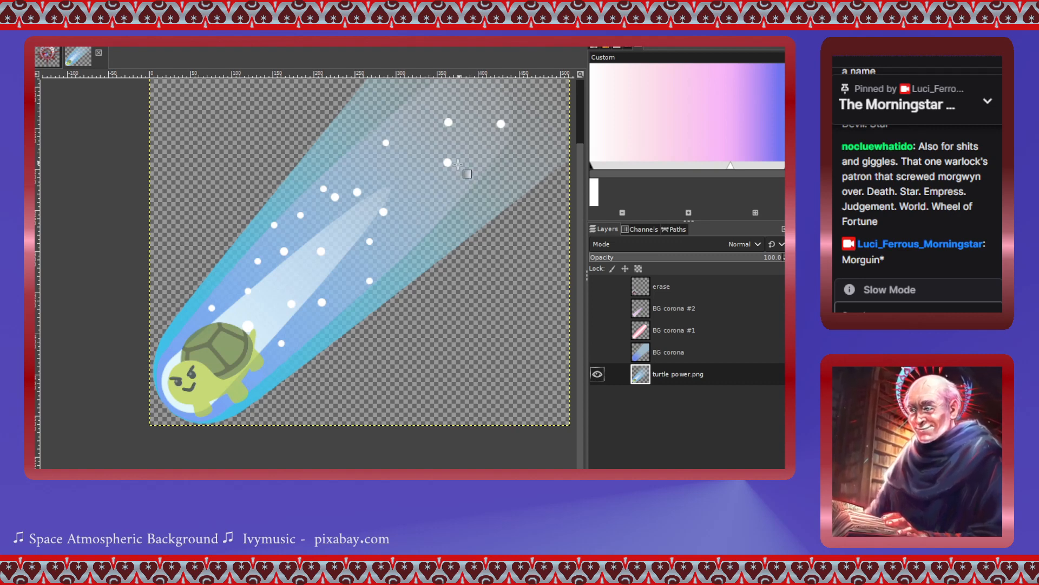
{"action": "left_click", "coordinate": [599, 375]}
{"action": "left_click", "coordinate": [599, 354]}
{"action": "left_click", "coordinate": [598, 332]}
{"action": "left_click", "coordinate": [599, 309]}
{"action": "scroll", "coordinate": [373, 321], "scroll_direction": "down", "scroll_amount": 2}
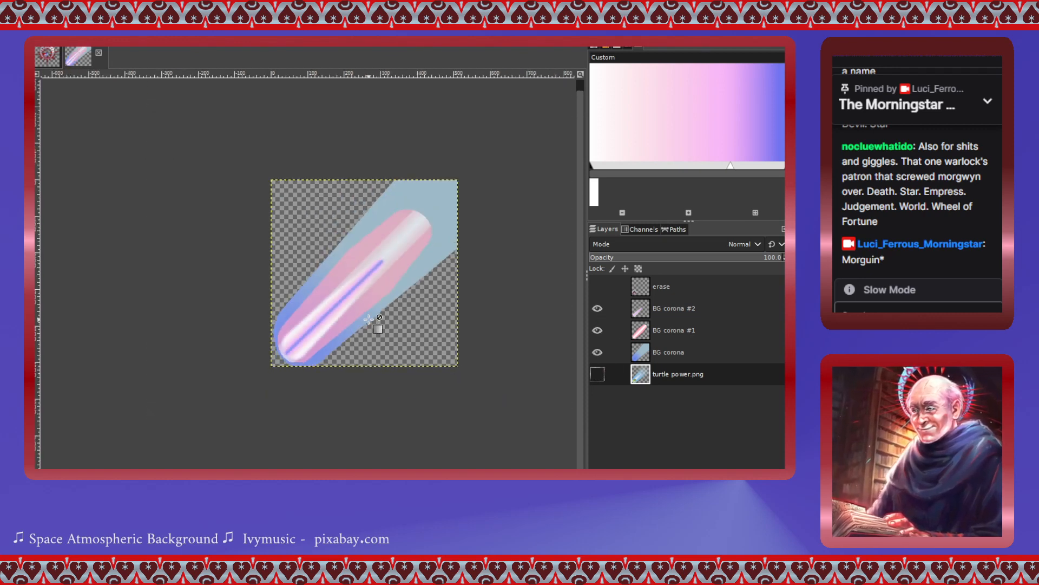
{"action": "left_click", "coordinate": [598, 309]}
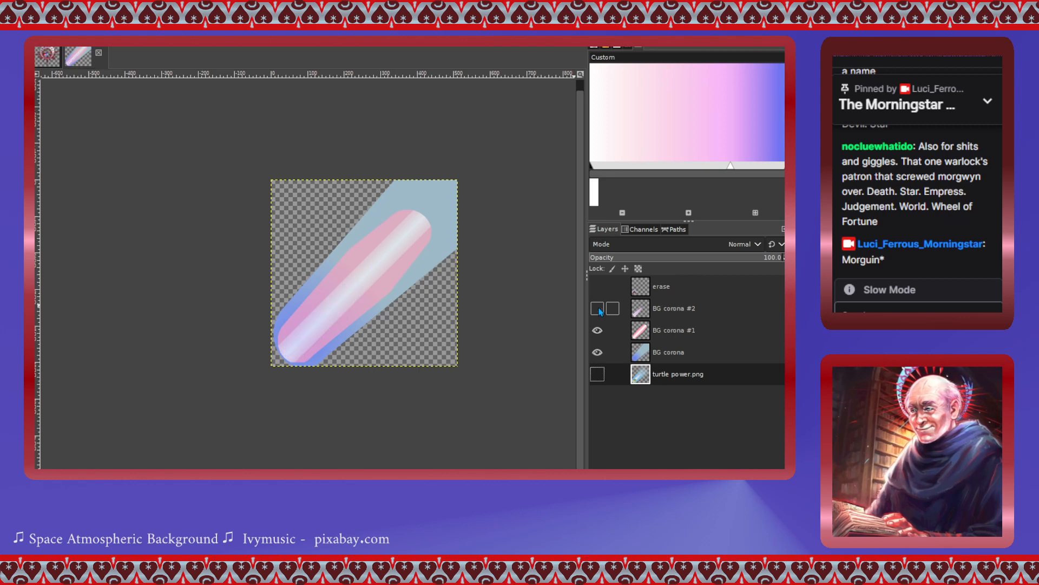
{"action": "left_click", "coordinate": [598, 309]}
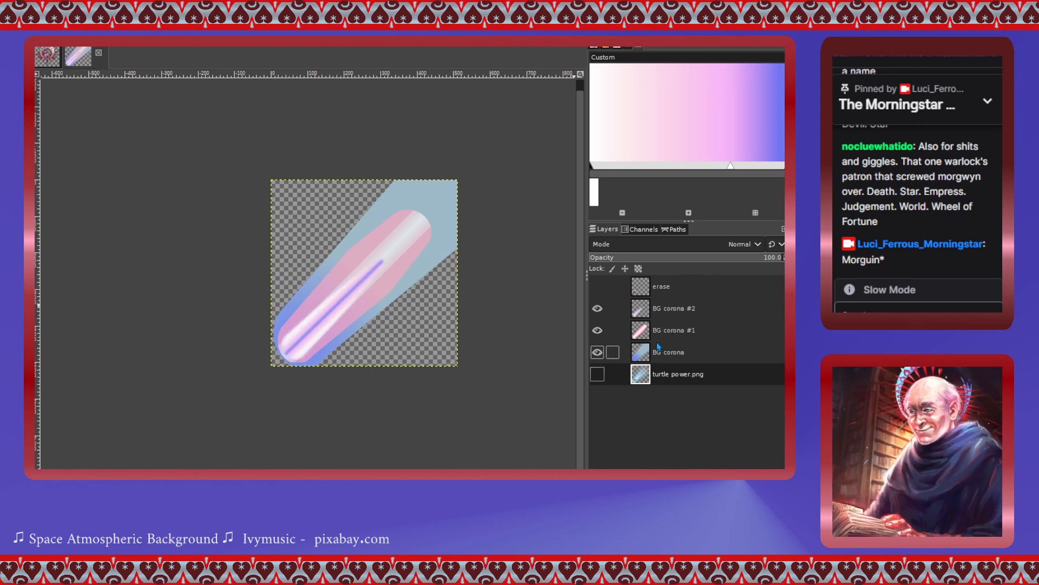
- Create a merged layer from the visible artwork above BG corona #2 and hide the three original BG corona layers
{"action": "left_click", "coordinate": [657, 301]}
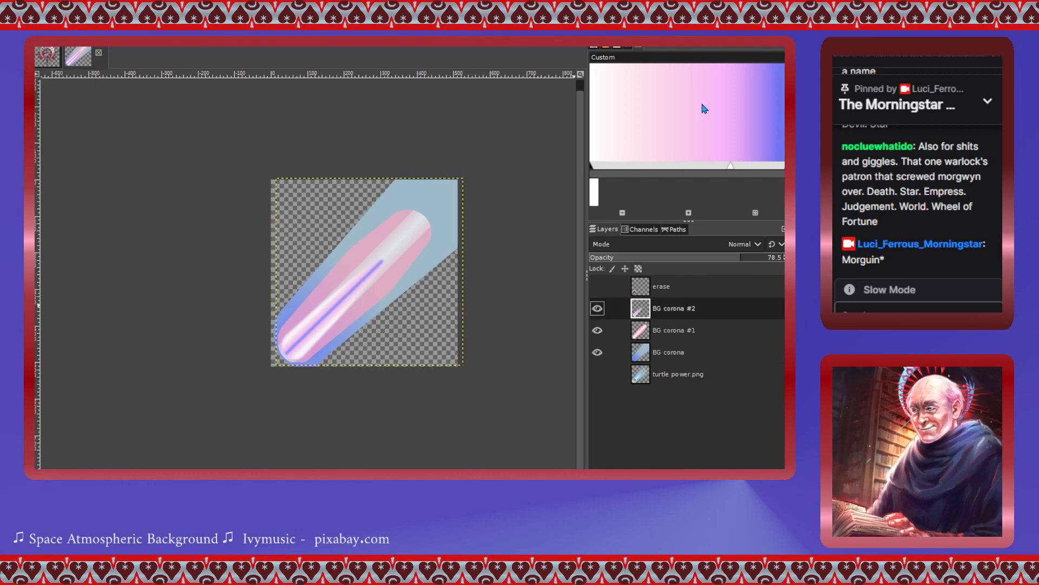
{"action": "left_click", "coordinate": [666, 109]}
{"action": "left_click", "coordinate": [597, 330]}
{"action": "left_click", "coordinate": [597, 350]}
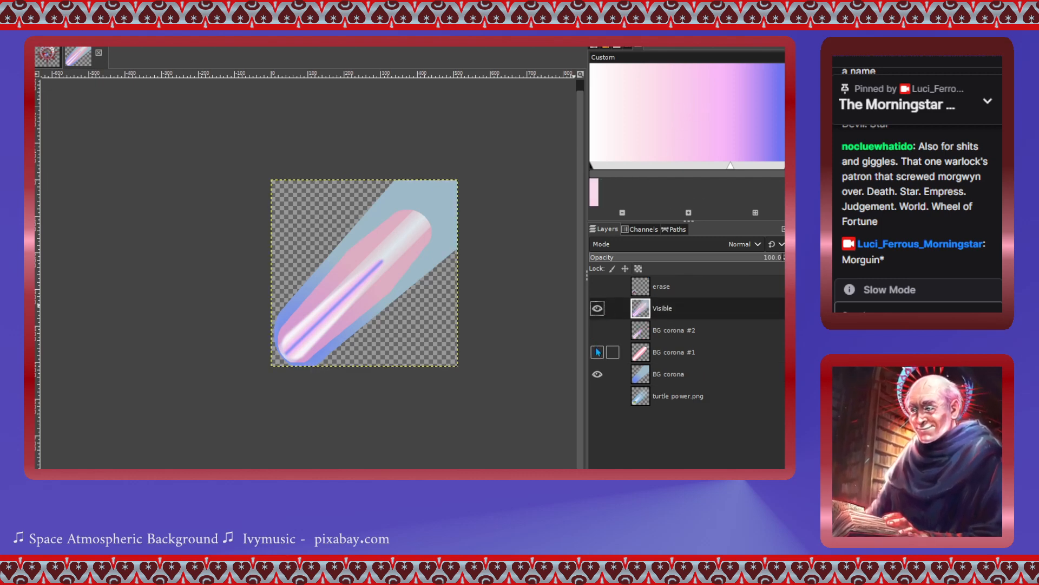
{"action": "left_click", "coordinate": [598, 374]}
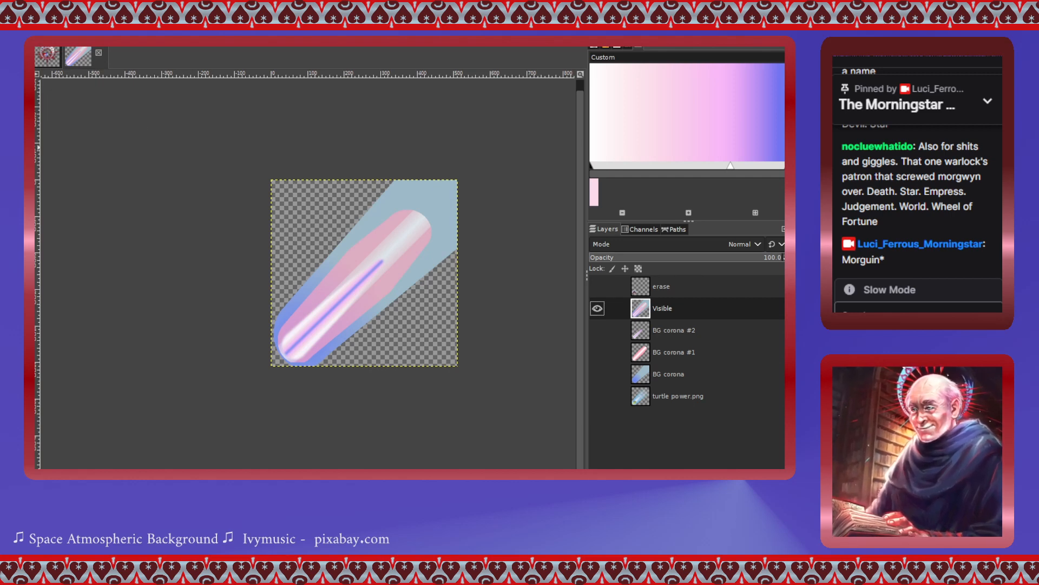
- Select the transparent area around the comet on the Visible layer, add a white layer mask and reset the colours to black and white
{"action": "left_click", "coordinate": [324, 223]}
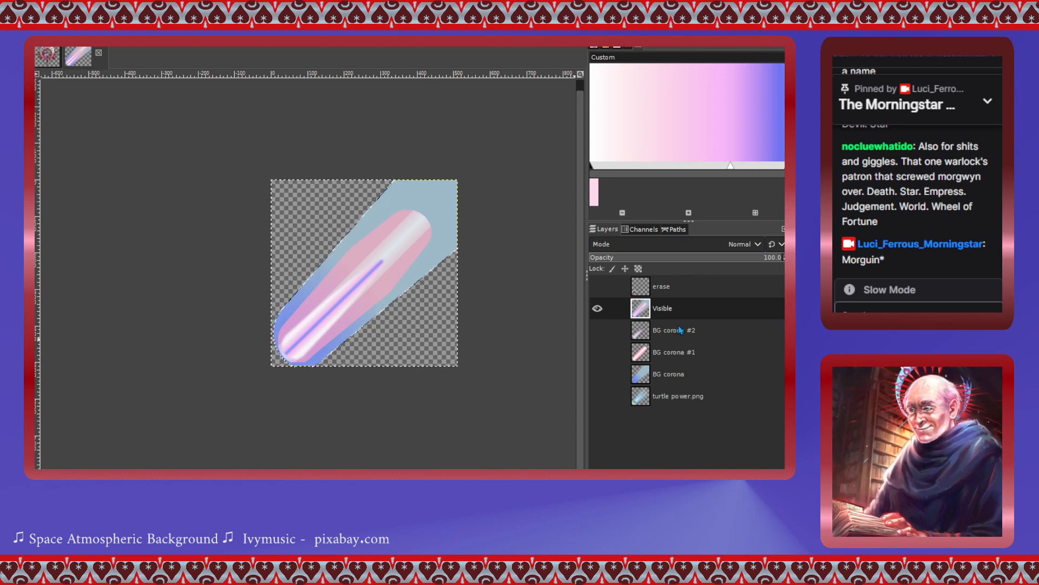
{"action": "key", "text": "ctrl+m"}
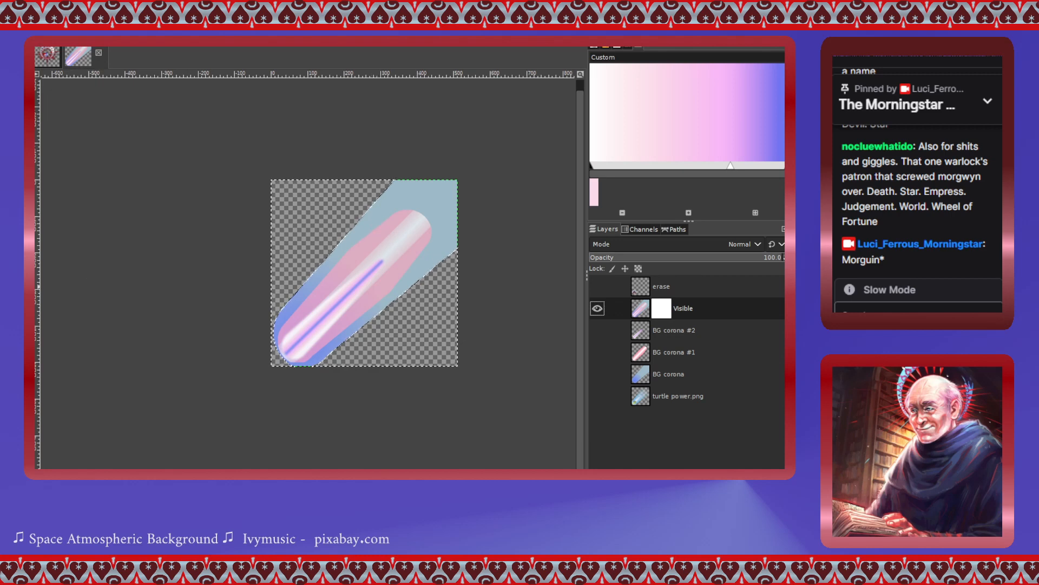
{"action": "key", "text": "x"}
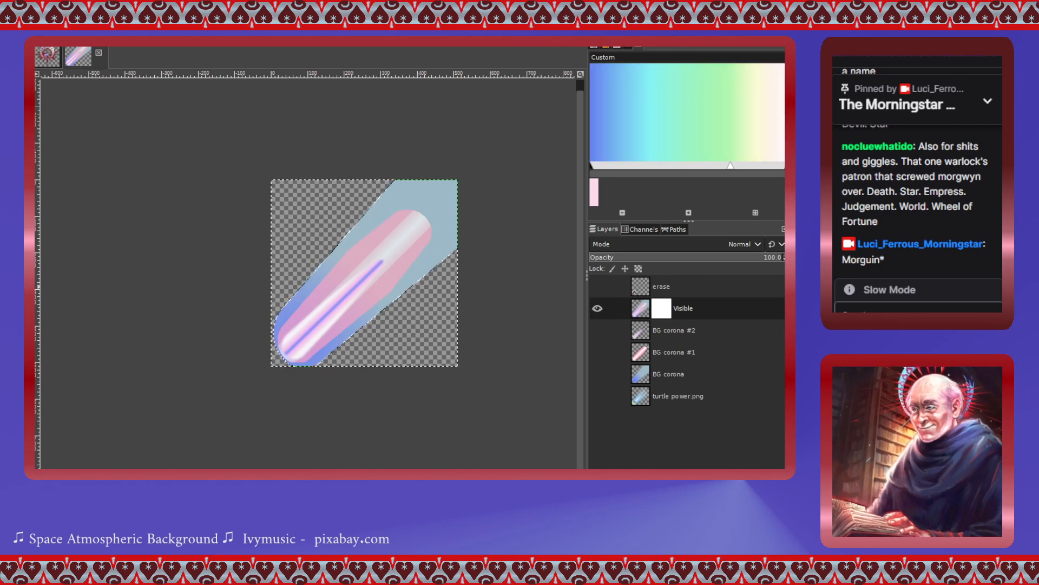
{"action": "key", "text": "d"}
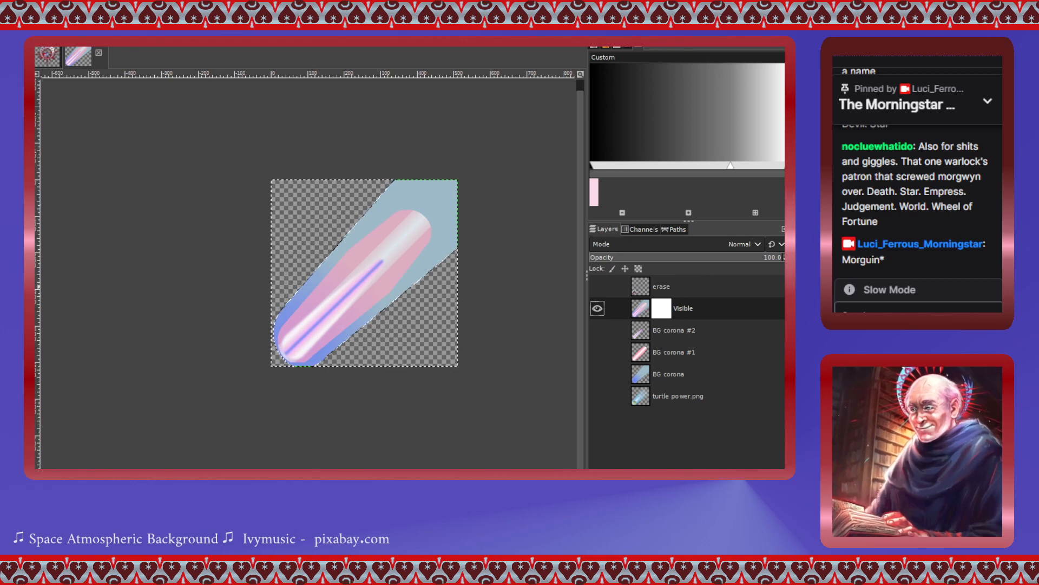
- Try a short black-to-white gradient on the Visible layer's mask outside the comet and display the mask to inspect it
{"action": "left_click_drag", "start_coordinate": [361, 280], "coordinate": [339, 309]}
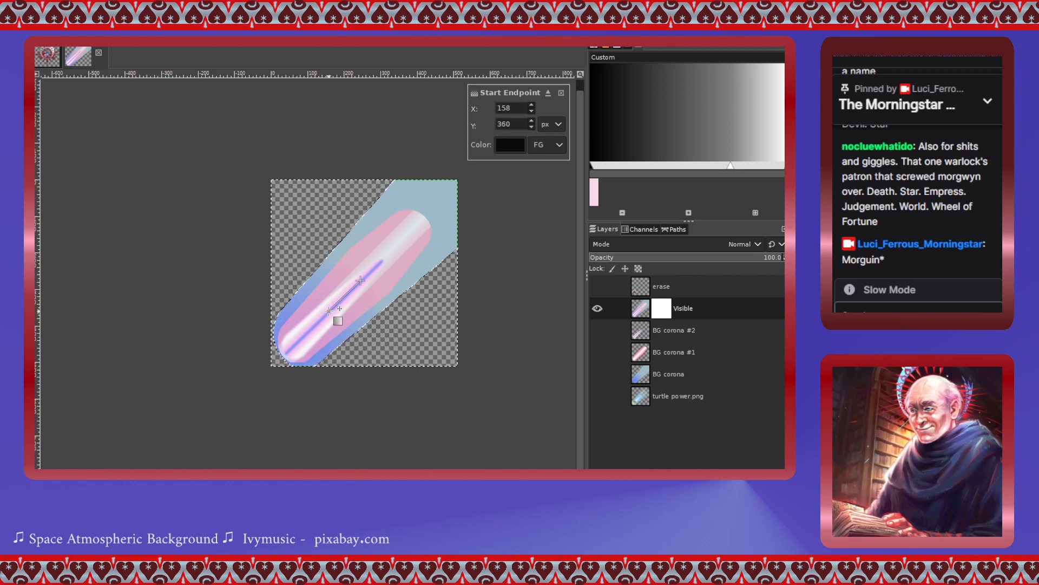
{"action": "left_click", "coordinate": [671, 314], "text": "alt"}
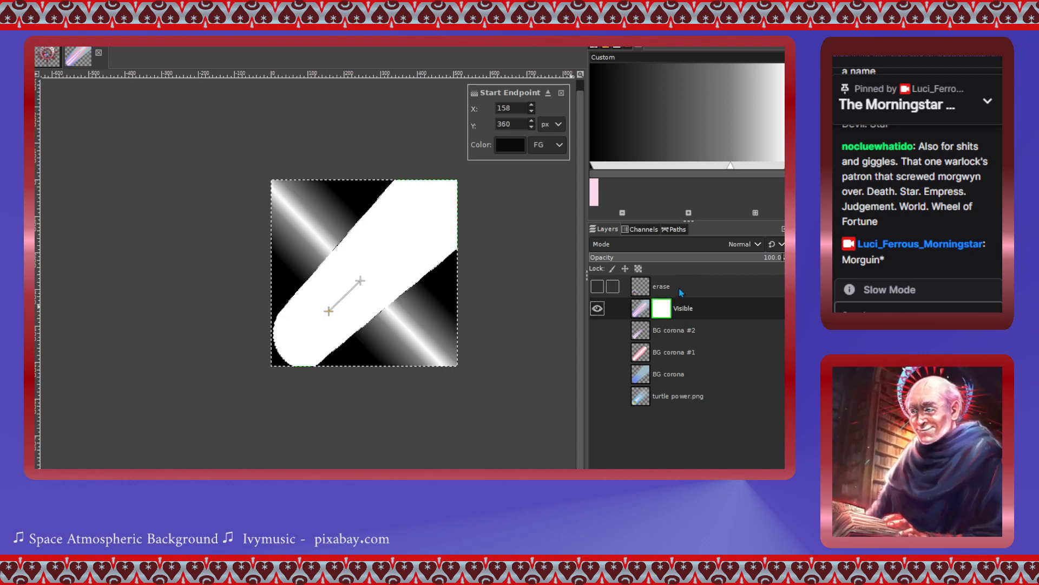
{"action": "left_click_drag", "start_coordinate": [360, 280], "coordinate": [334, 329]}
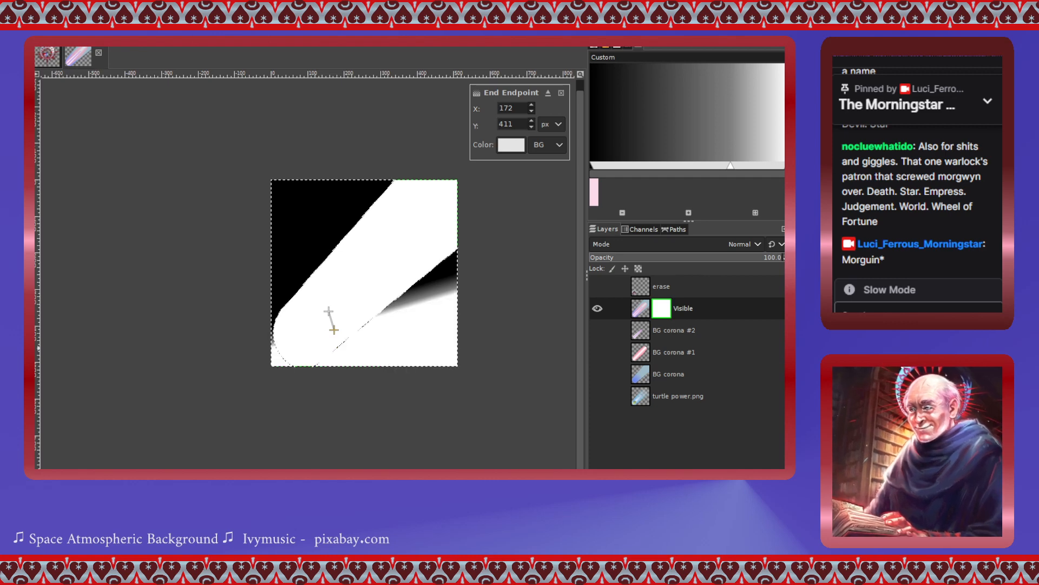
- Stretch the mask gradient along the comet from the canvas's upper-right corner to the head, ending at X 93, Y 426
{"action": "left_click_drag", "start_coordinate": [336, 329], "coordinate": [398, 242]}
{"action": "left_click", "coordinate": [327, 315]}
{"action": "left_click_drag", "start_coordinate": [319, 332], "coordinate": [316, 324]}
{"action": "left_click_drag", "start_coordinate": [398, 242], "coordinate": [411, 235]}
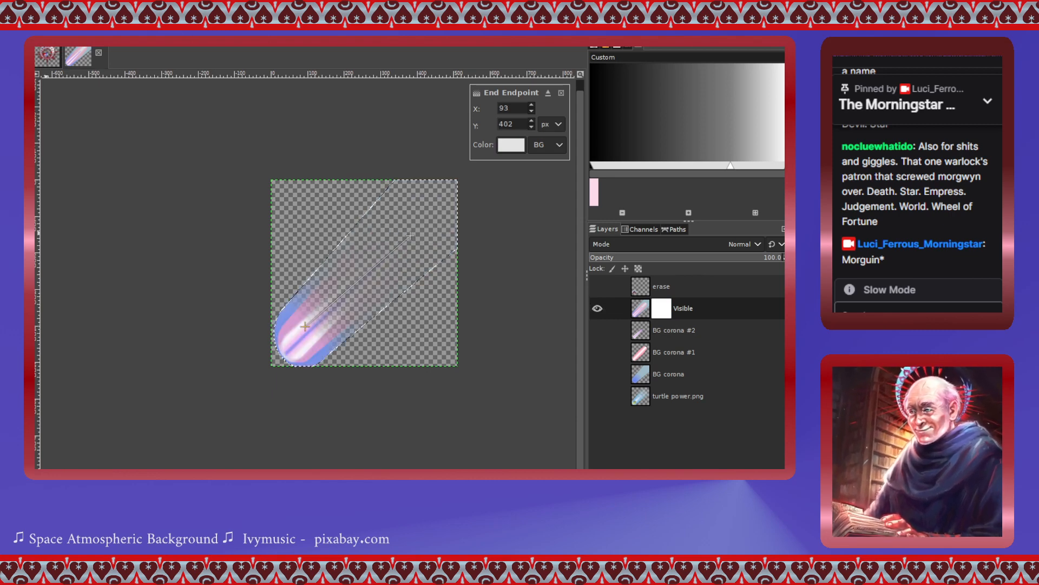
{"action": "left_click_drag", "start_coordinate": [410, 236], "coordinate": [455, 180]}
{"action": "left_click_drag", "start_coordinate": [305, 325], "coordinate": [305, 334]}
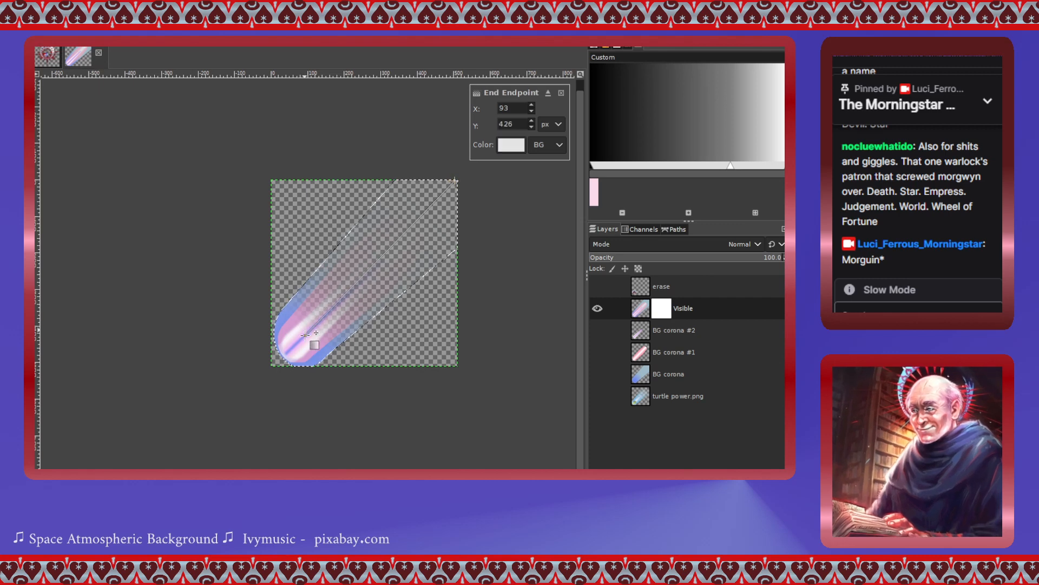
- Add a light-grey stop to the mask gradient at position 13.26 near the tail's outer end and shift the following transition closer to it
{"action": "left_click_drag", "start_coordinate": [347, 292], "coordinate": [448, 196]}
{"action": "left_click_drag", "start_coordinate": [366, 272], "coordinate": [432, 211]}
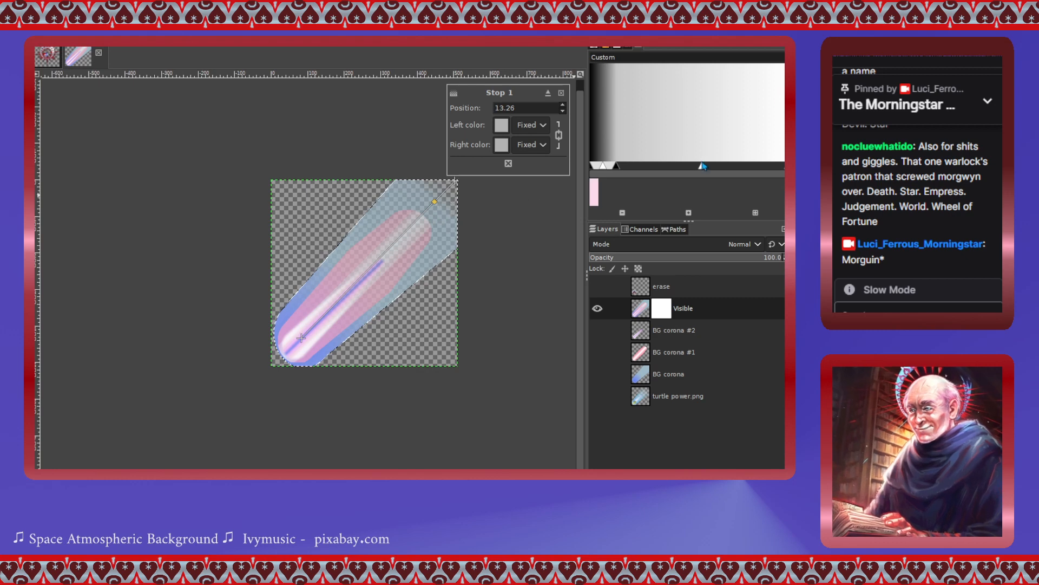
{"action": "left_click_drag", "start_coordinate": [707, 166], "coordinate": [677, 166]}
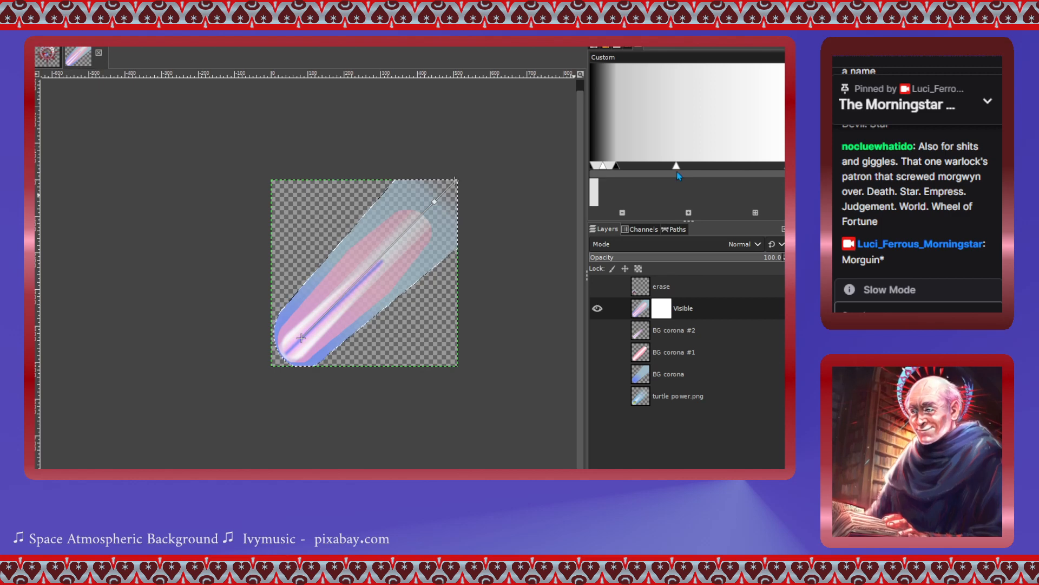
- Move turtle power.png to the top of the layer stack, compare it with the faded tail and hide it again
{"action": "left_click", "coordinate": [597, 397]}
{"action": "left_click", "coordinate": [597, 399]}
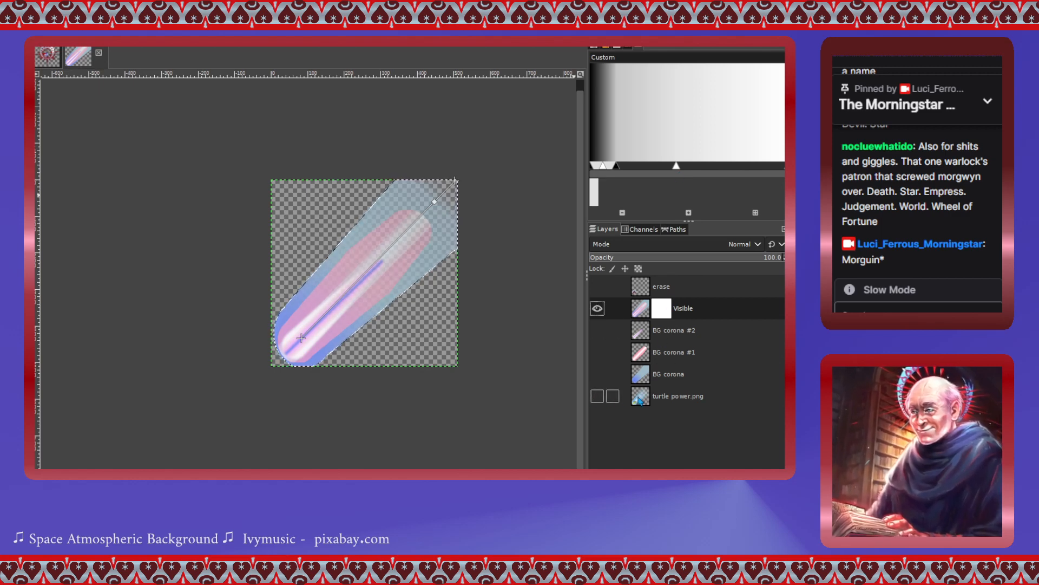
{"action": "left_click_drag", "start_coordinate": [639, 399], "coordinate": [641, 280]}
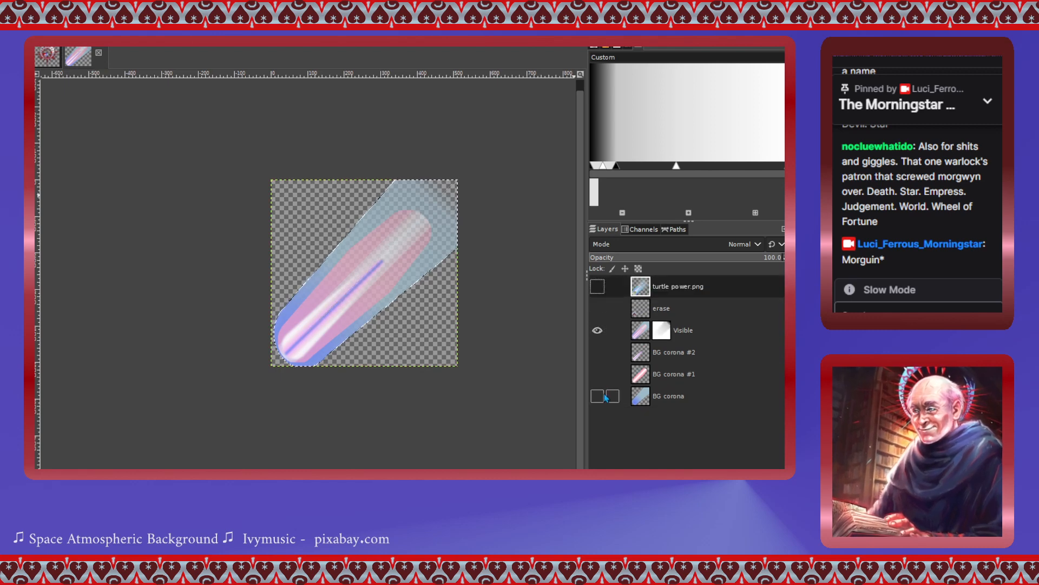
{"action": "left_click", "coordinate": [599, 287]}
{"action": "left_click", "coordinate": [598, 287]}
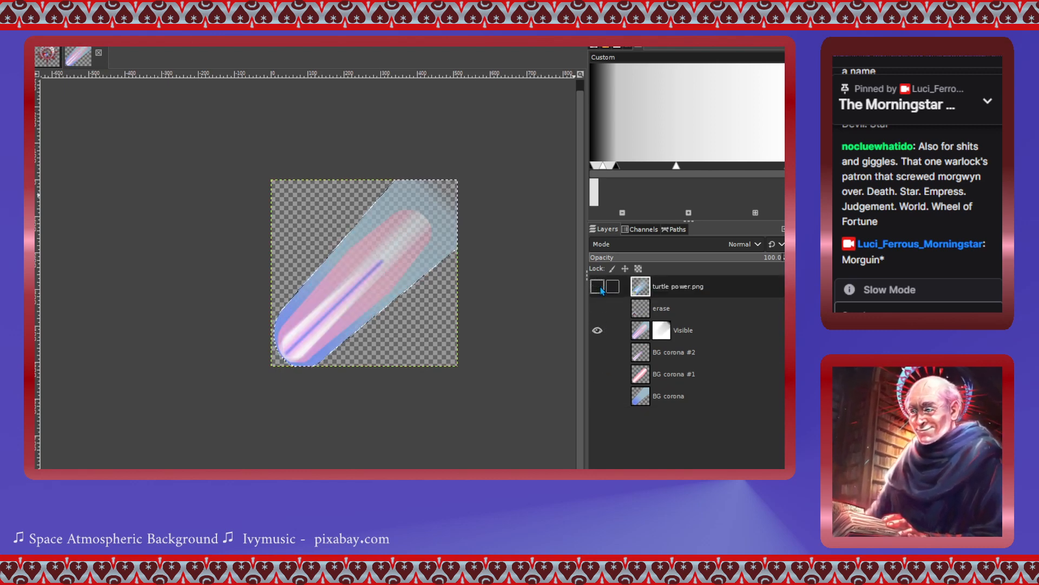
{"action": "left_click", "coordinate": [597, 287]}
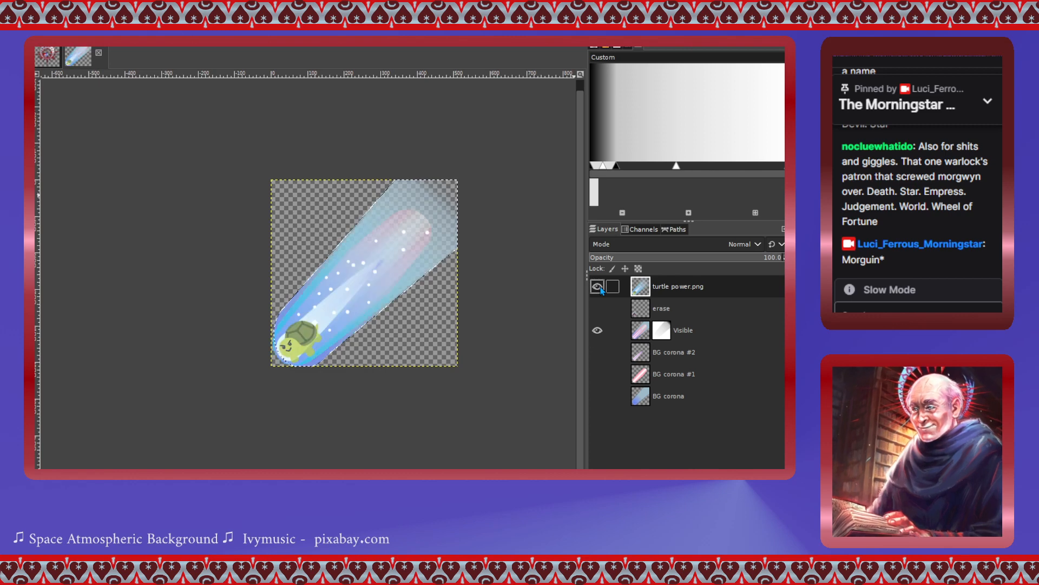
{"action": "left_click", "coordinate": [598, 287]}
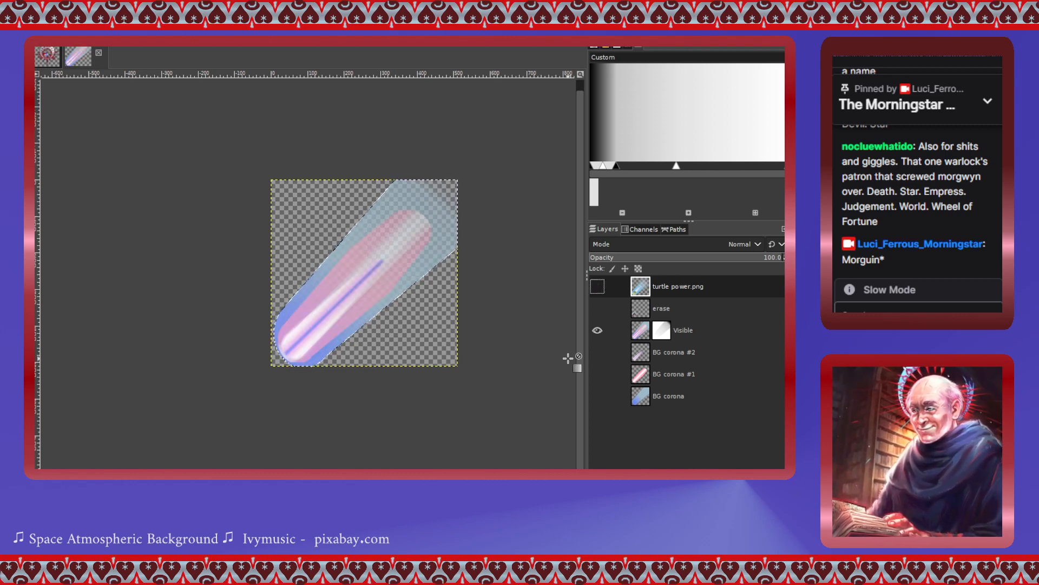
{"action": "left_click", "coordinate": [598, 287]}
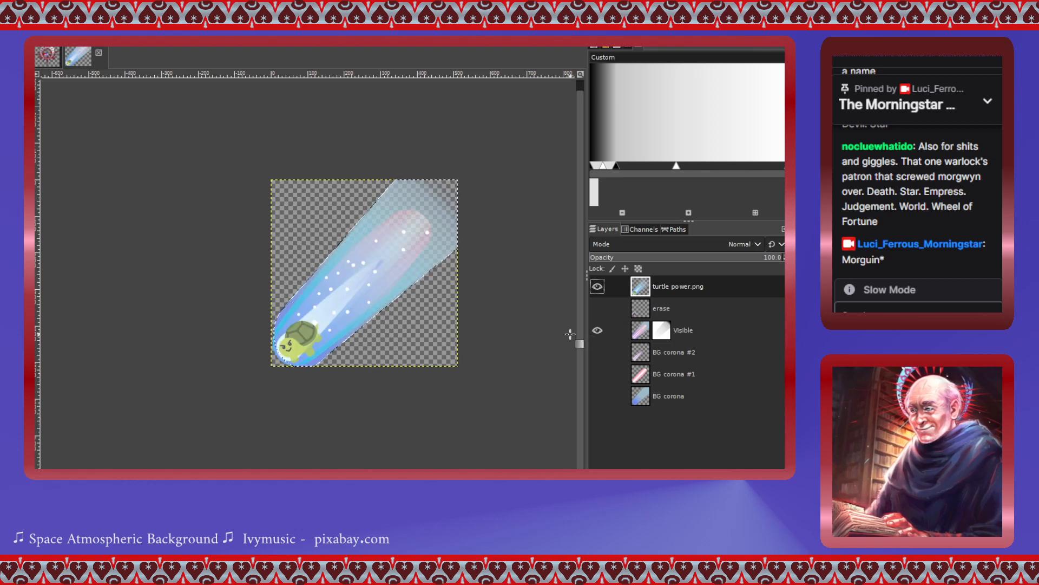
{"action": "left_click", "coordinate": [598, 288]}
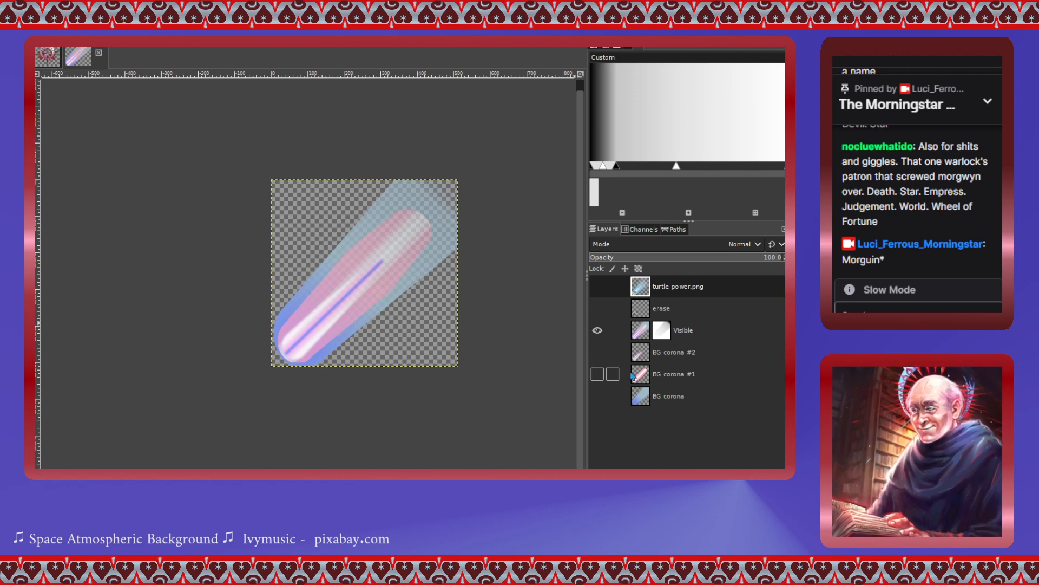
- Show the spade emblem's erase layer, rotate it by -133.30 degrees about its centre and move it slightly up along the tail
{"action": "left_click", "coordinate": [598, 308]}
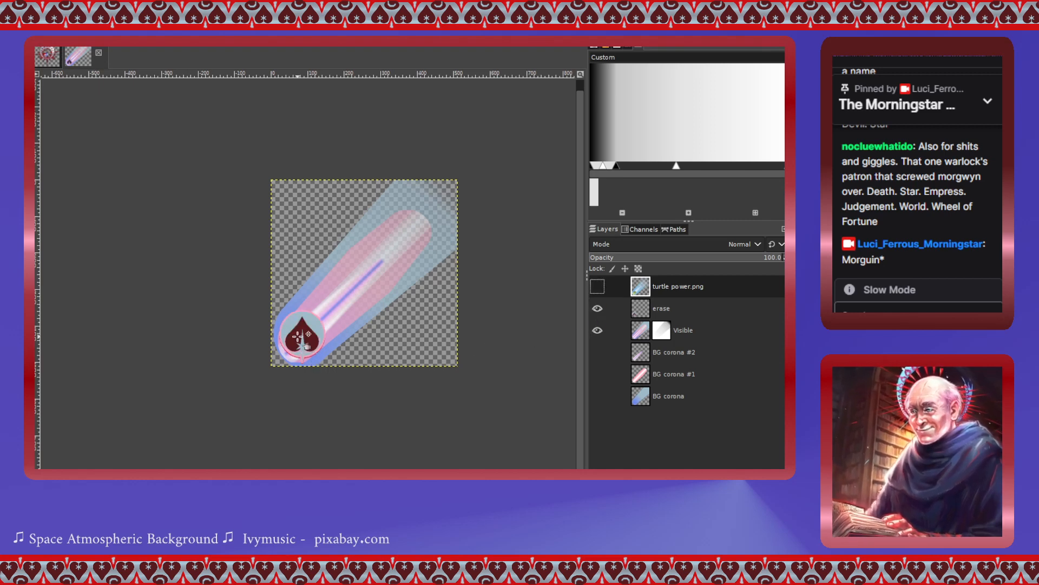
{"action": "left_click", "coordinate": [626, 306]}
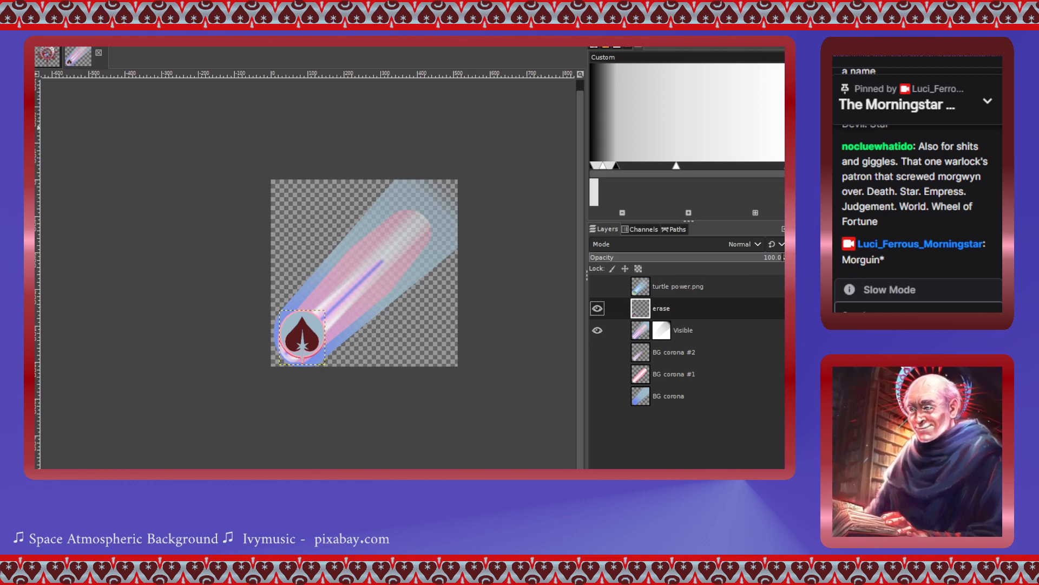
{"action": "left_click", "coordinate": [303, 335]}
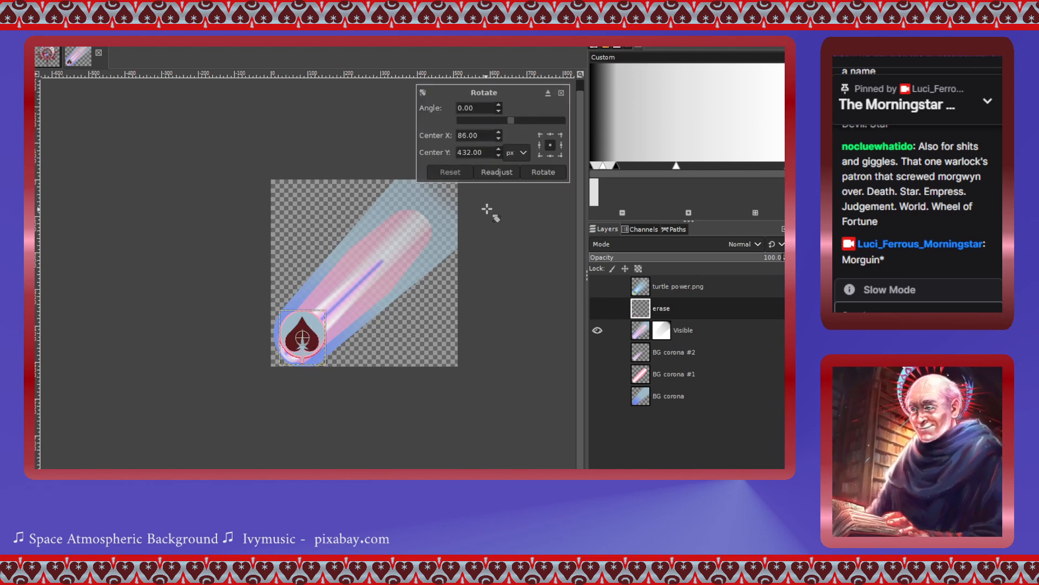
{"action": "key", "text": "Escape"}
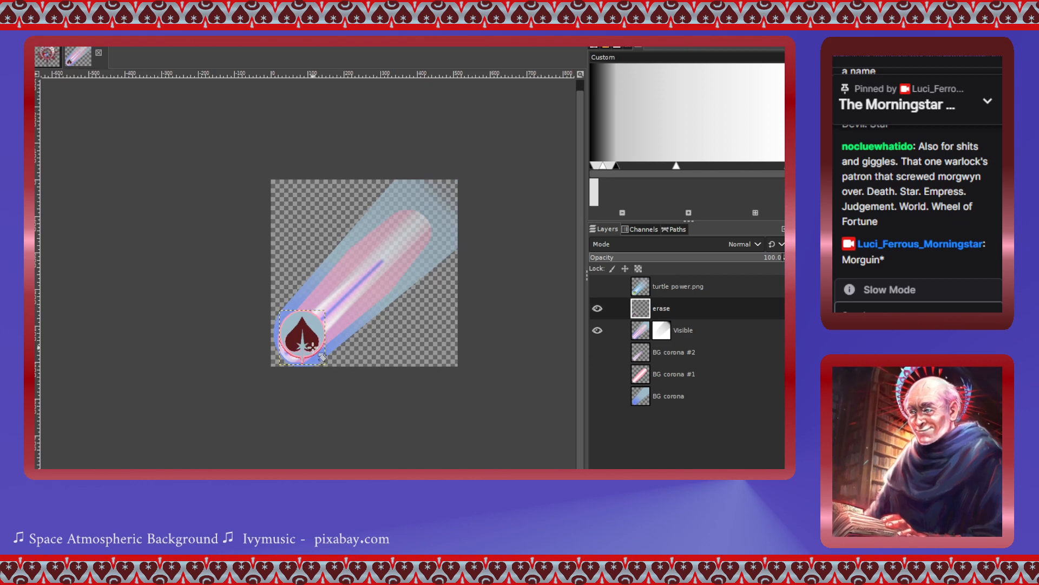
{"action": "scroll", "coordinate": [314, 346], "scroll_direction": "up", "scroll_amount": 1}
{"action": "scroll", "coordinate": [314, 347], "scroll_direction": "up", "scroll_amount": 3}
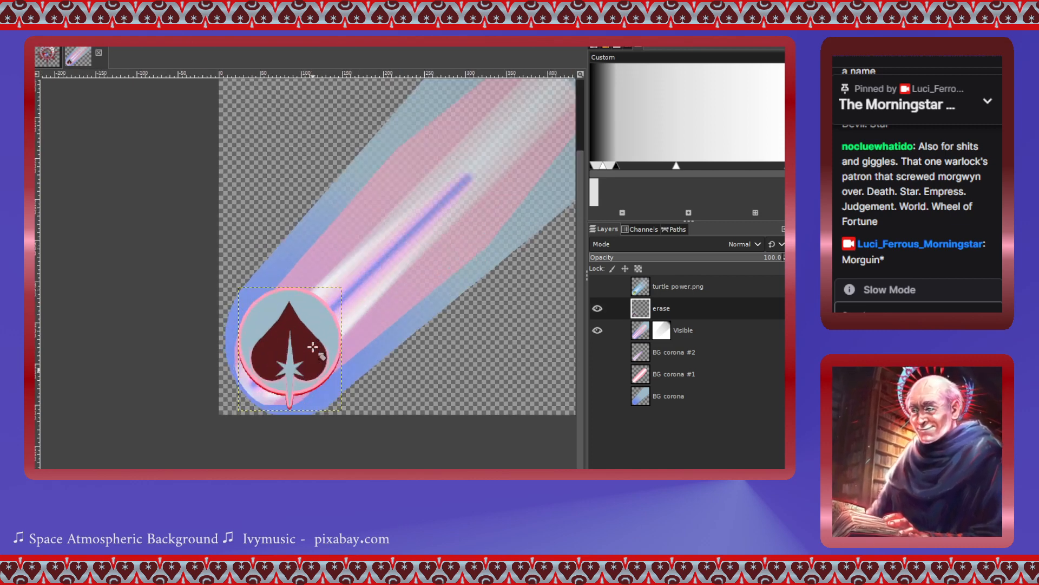
{"action": "left_click", "coordinate": [269, 348]}
{"action": "left_click_drag", "start_coordinate": [515, 128], "coordinate": [476, 128]}
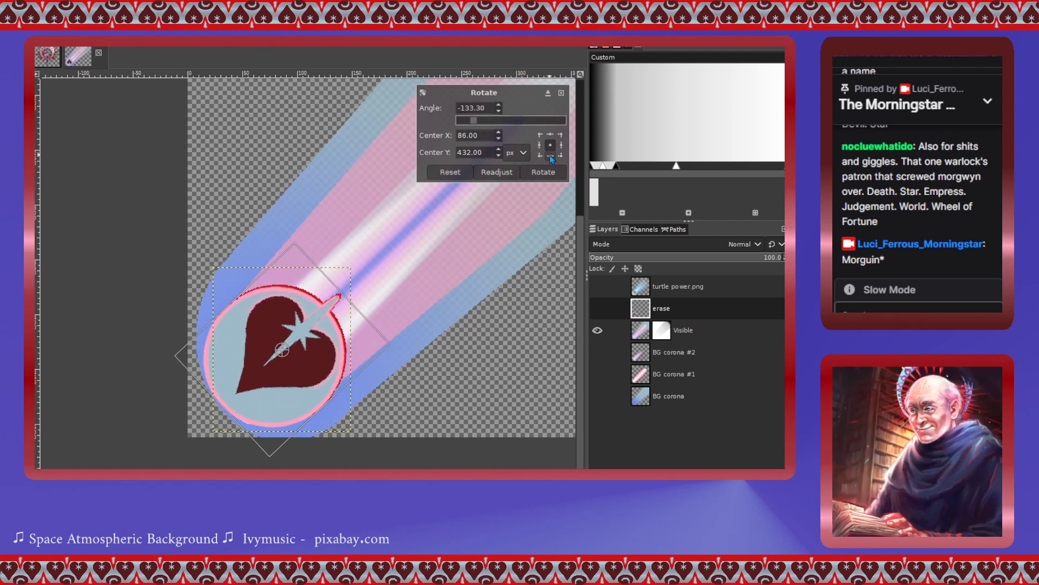
{"action": "left_click", "coordinate": [543, 172]}
{"action": "key", "text": "m"}
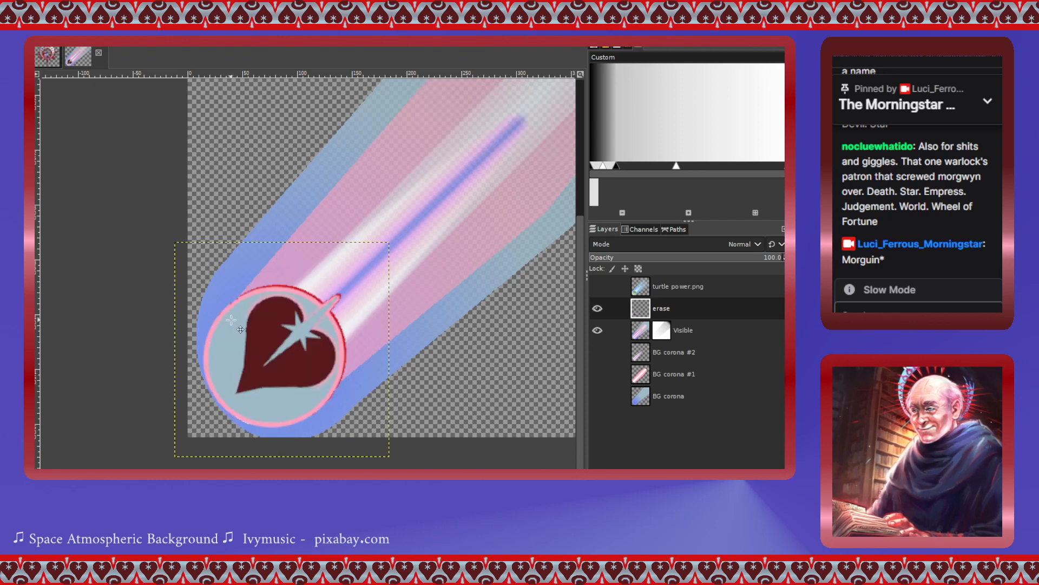
{"action": "mouse_move", "coordinate": [260, 355]}
{"action": "left_mouse_down"}
{"action": "mouse_move", "coordinate": [274, 335]}
{"action": "mouse_move", "coordinate": [287, 342]}
{"action": "mouse_move", "coordinate": [274, 328]}
{"action": "mouse_move", "coordinate": [274, 340]}
{"action": "left_mouse_up"}
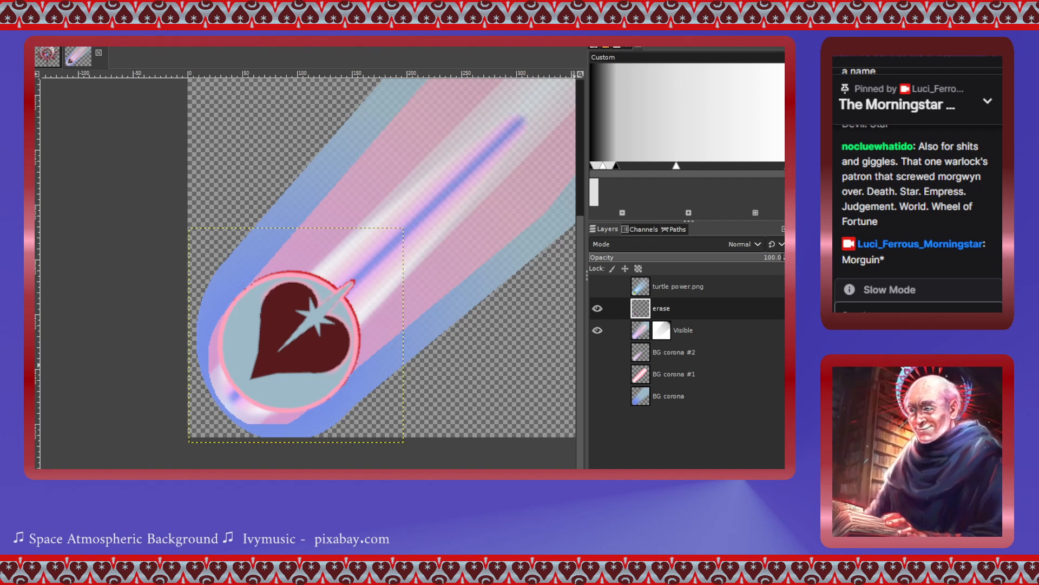
- Add a new layer above the erase layer and trace one half of the emblem's star with a path, from the comet streak's outer end to the lower tip
{"action": "key", "text": "Return"}
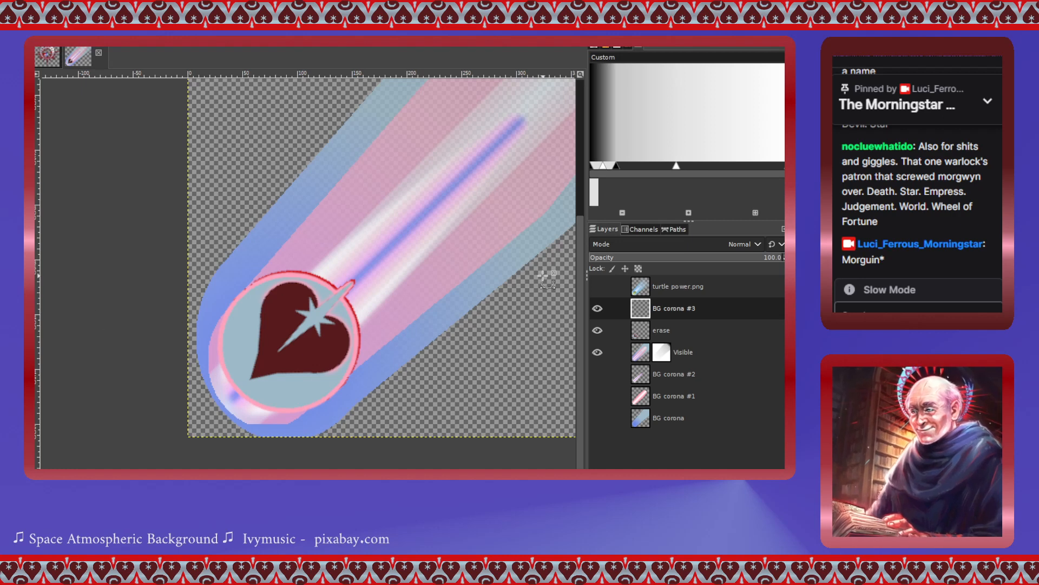
{"action": "left_click", "coordinate": [524, 117]}
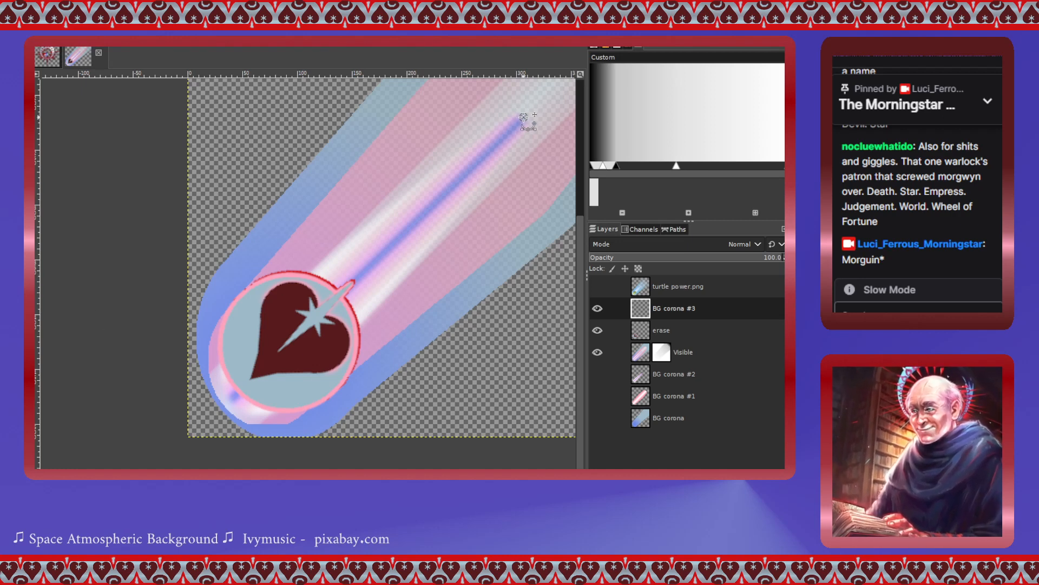
{"action": "left_click", "coordinate": [316, 307]}
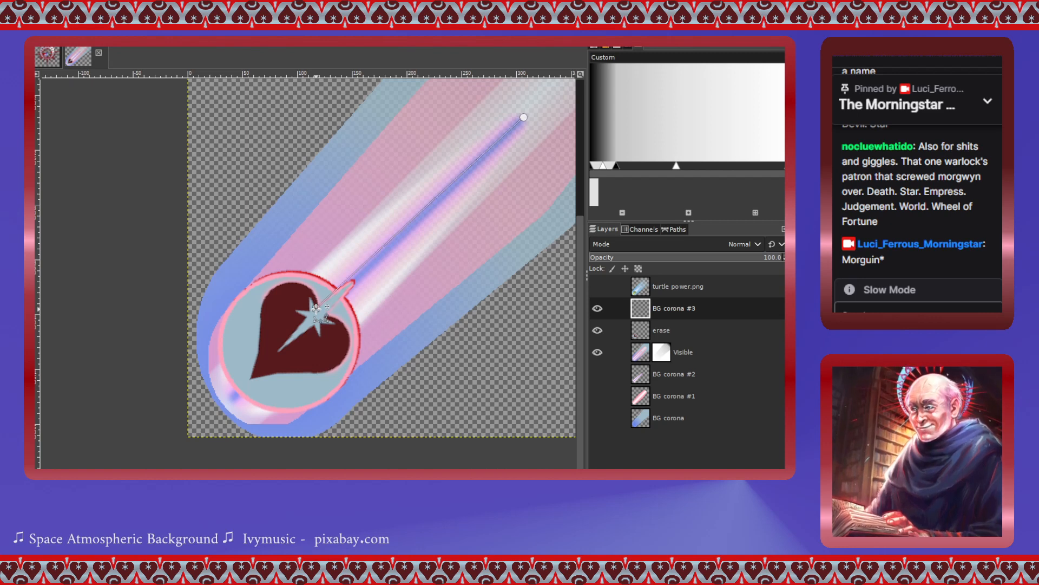
{"action": "scroll", "coordinate": [316, 307], "scroll_direction": "up", "scroll_amount": 2}
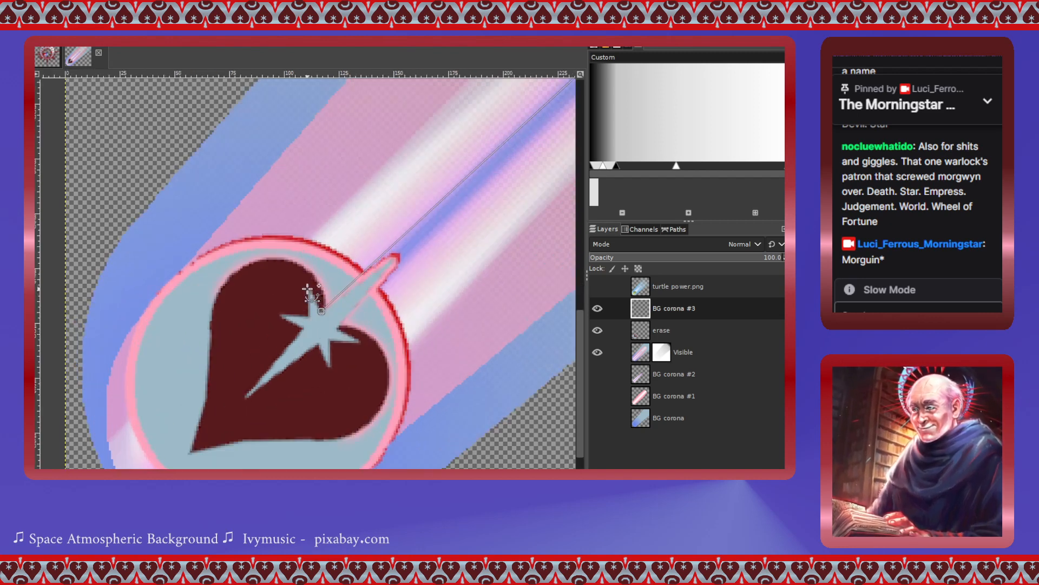
{"action": "left_click", "coordinate": [310, 288]}
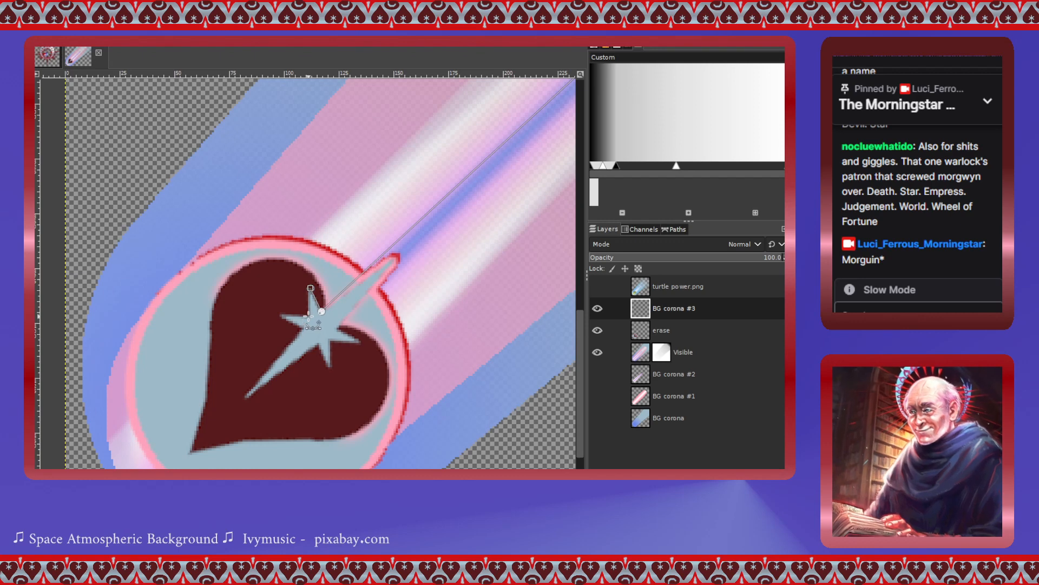
{"action": "left_click", "coordinate": [308, 315]}
{"action": "left_click", "coordinate": [281, 315]}
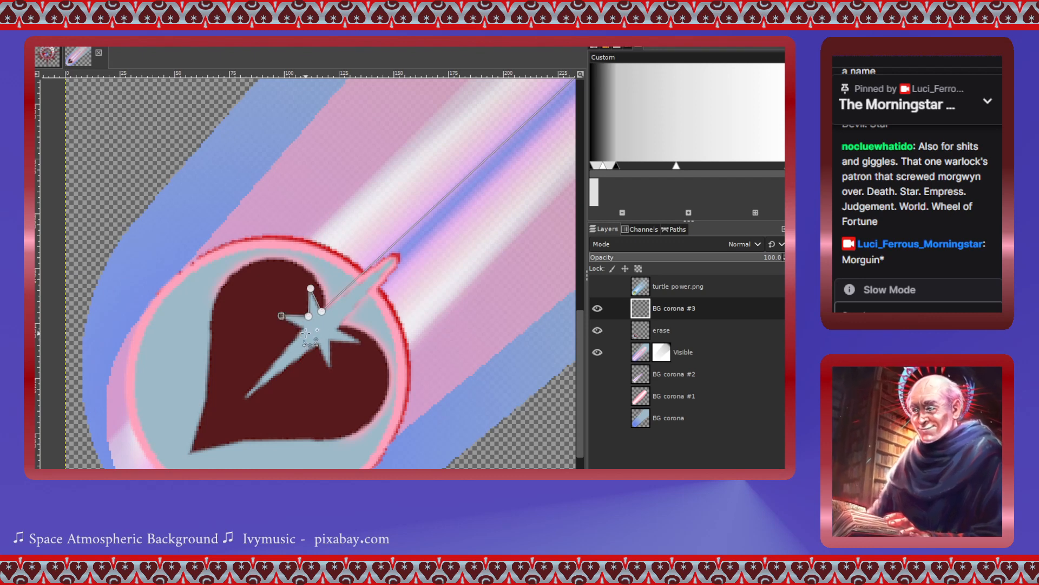
{"action": "left_click", "coordinate": [303, 328]}
{"action": "left_click", "coordinate": [246, 396]}
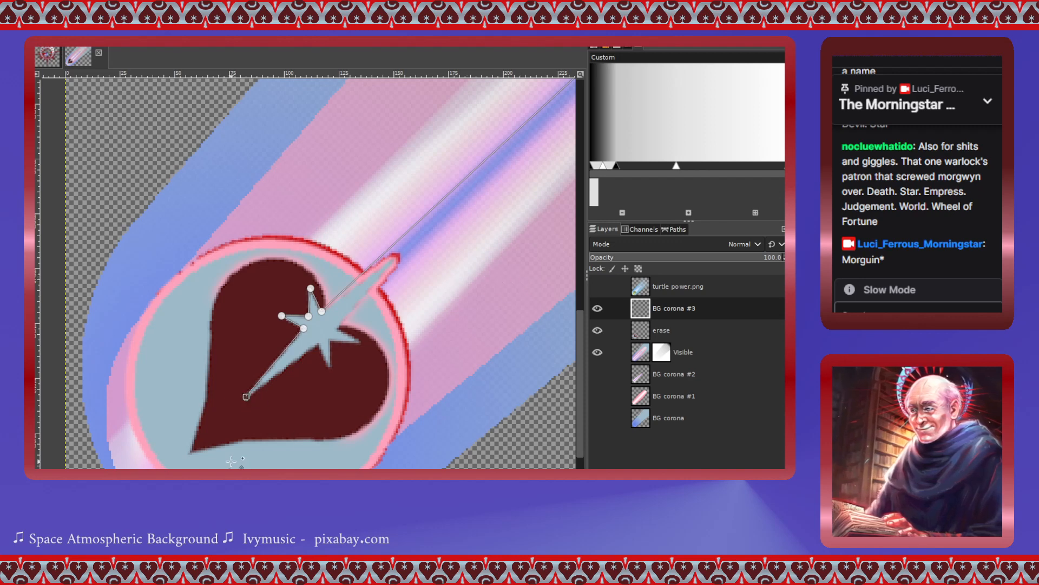
- Examine the traced half-star path against the comet and emblem, switching the Visible, erase and BG corona #3 layers off and on
{"action": "scroll", "coordinate": [541, 422], "scroll_direction": "right", "scroll_amount": 5}
{"action": "scroll", "coordinate": [374, 459], "scroll_direction": "up", "scroll_amount": 6}
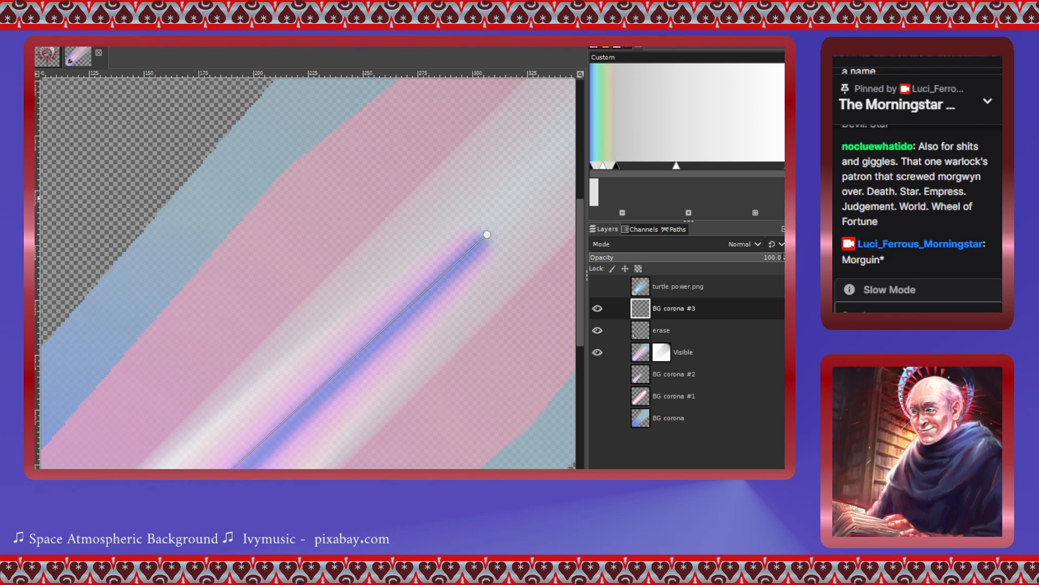
{"action": "scroll", "coordinate": [195, 302], "scroll_direction": "down", "scroll_amount": 2}
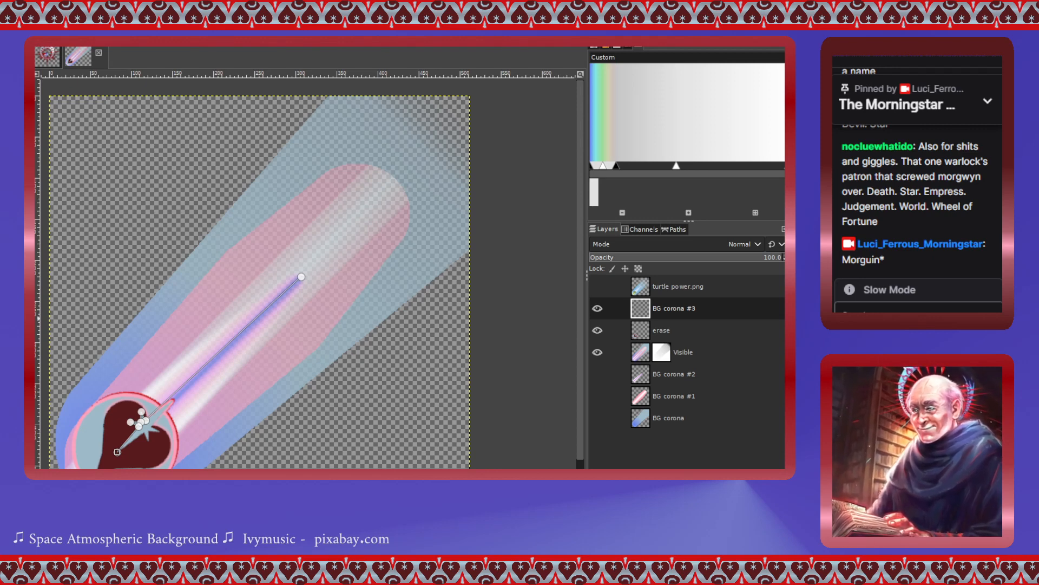
{"action": "left_click", "coordinate": [597, 353]}
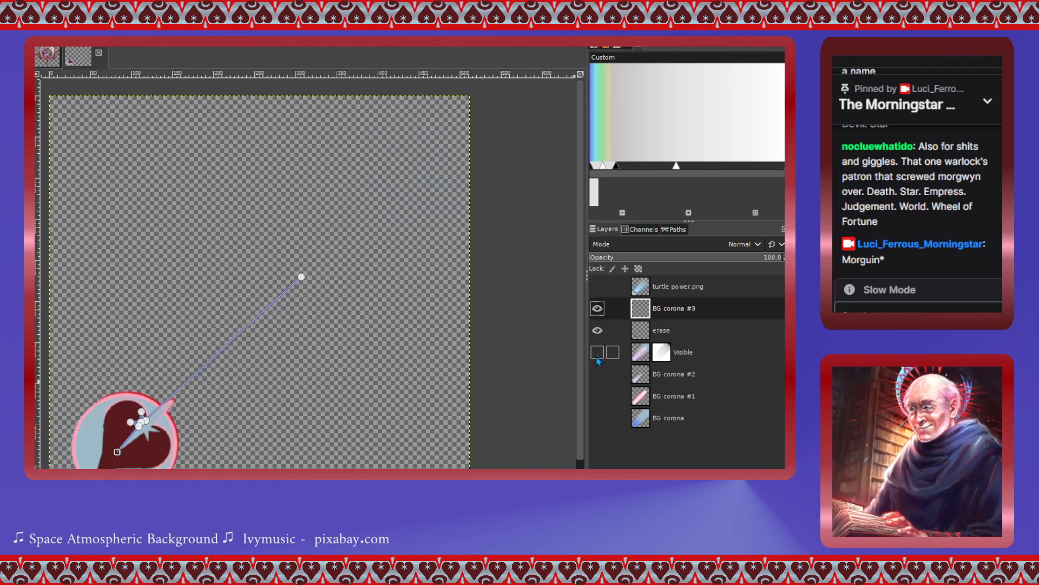
{"action": "left_click", "coordinate": [597, 353]}
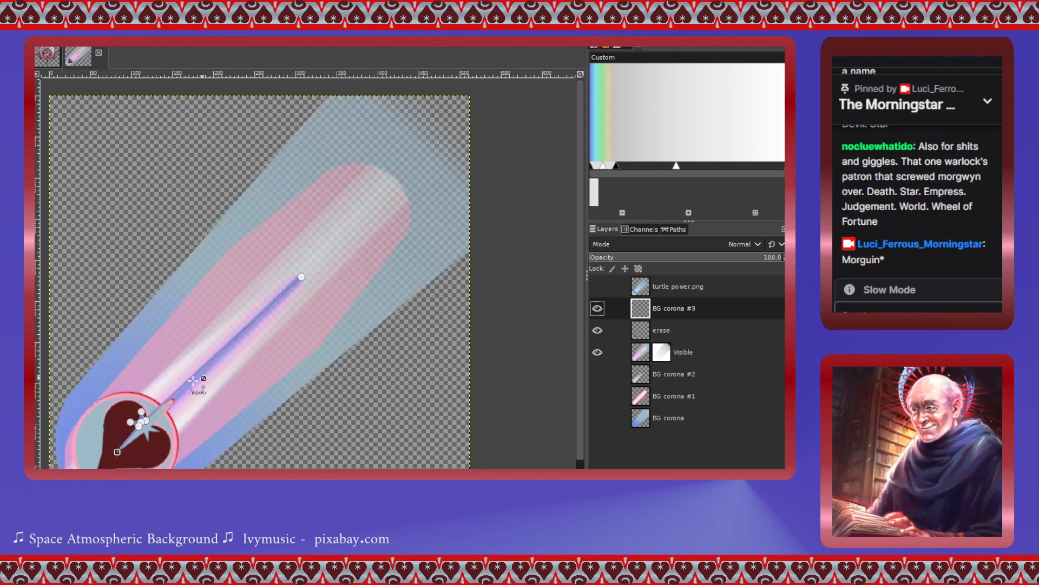
{"action": "scroll", "coordinate": [173, 411], "scroll_direction": "up", "scroll_amount": 2}
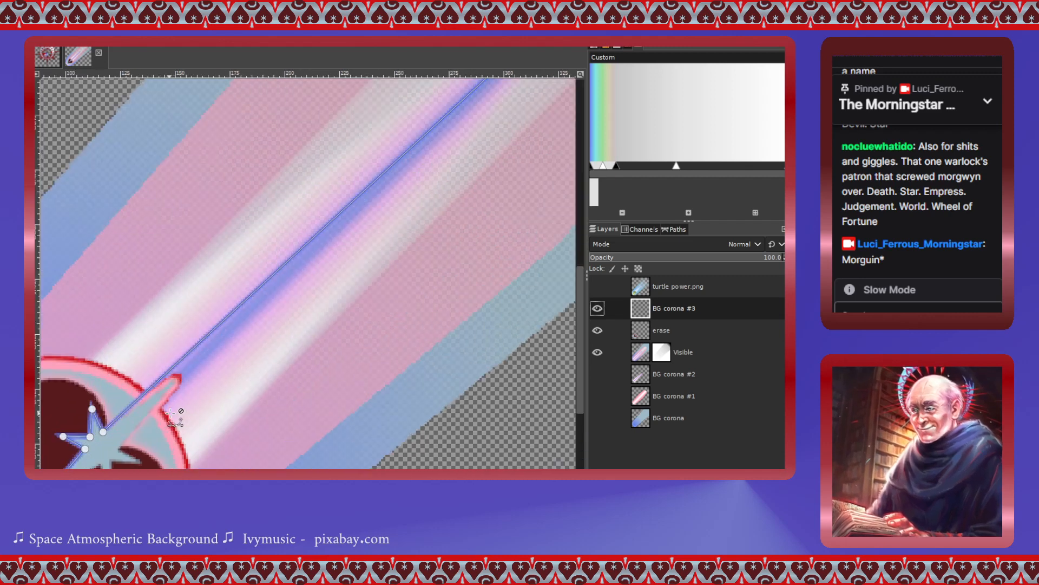
{"action": "scroll", "coordinate": [171, 413], "scroll_direction": "down", "scroll_amount": 2}
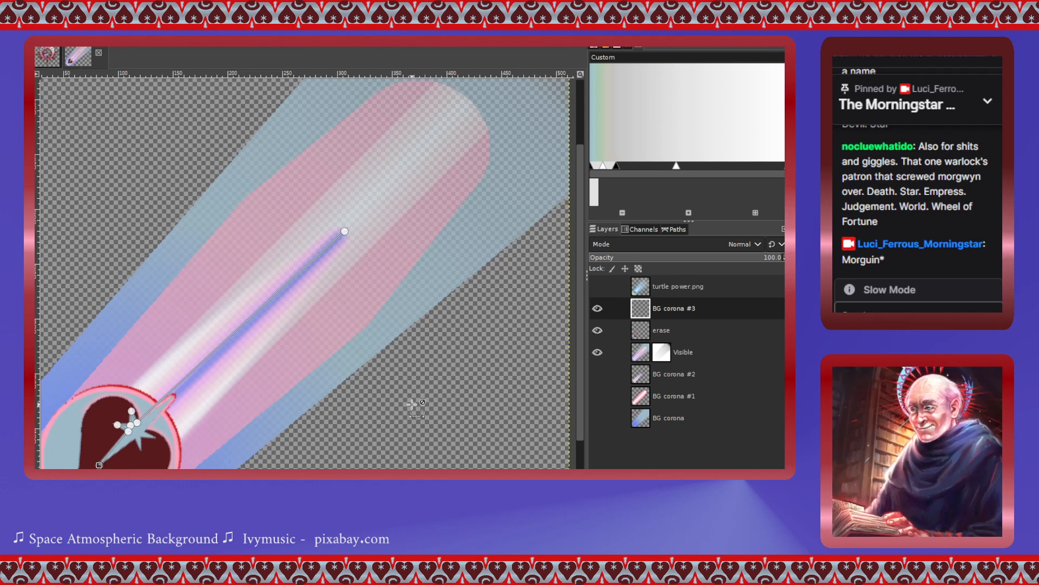
{"action": "left_click", "coordinate": [597, 331]}
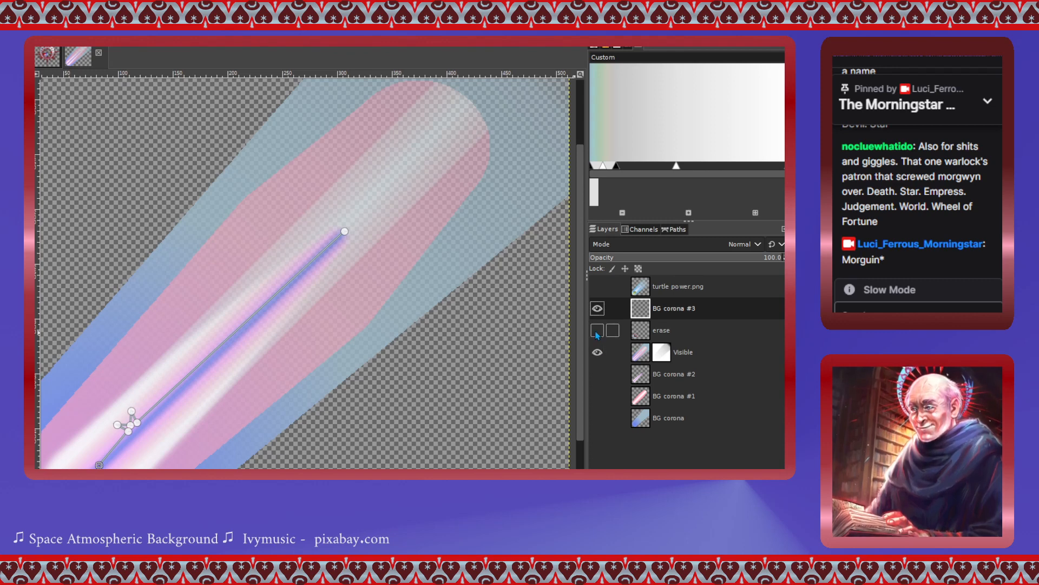
{"action": "left_click", "coordinate": [597, 331]}
{"action": "left_click", "coordinate": [597, 310]}
{"action": "left_click", "coordinate": [596, 311]}
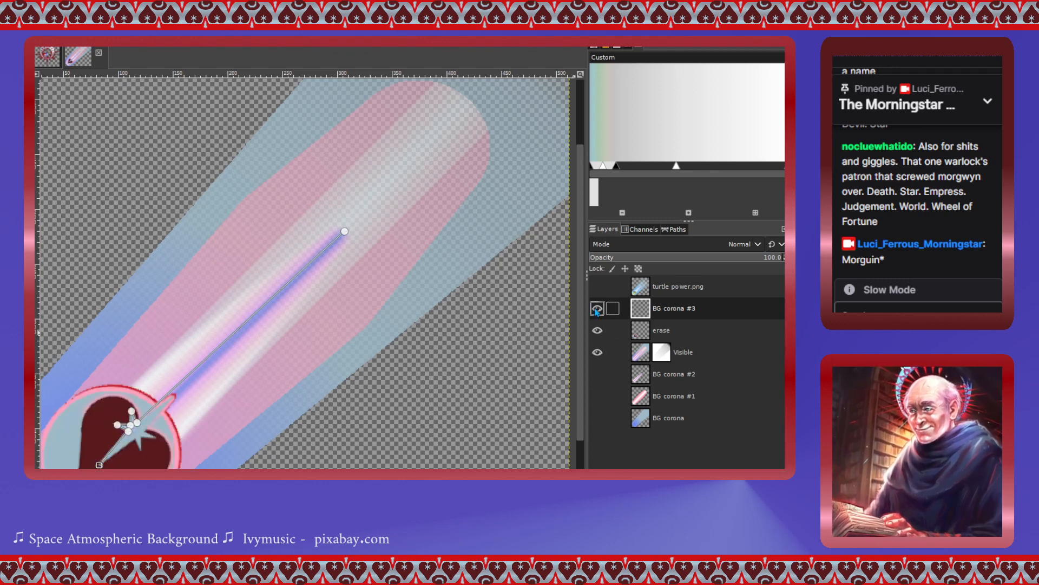
- Hide the Visible and erase layers and stroke the half-star path in light blue on the BG corona #3 layer
{"action": "left_click", "coordinate": [598, 352]}
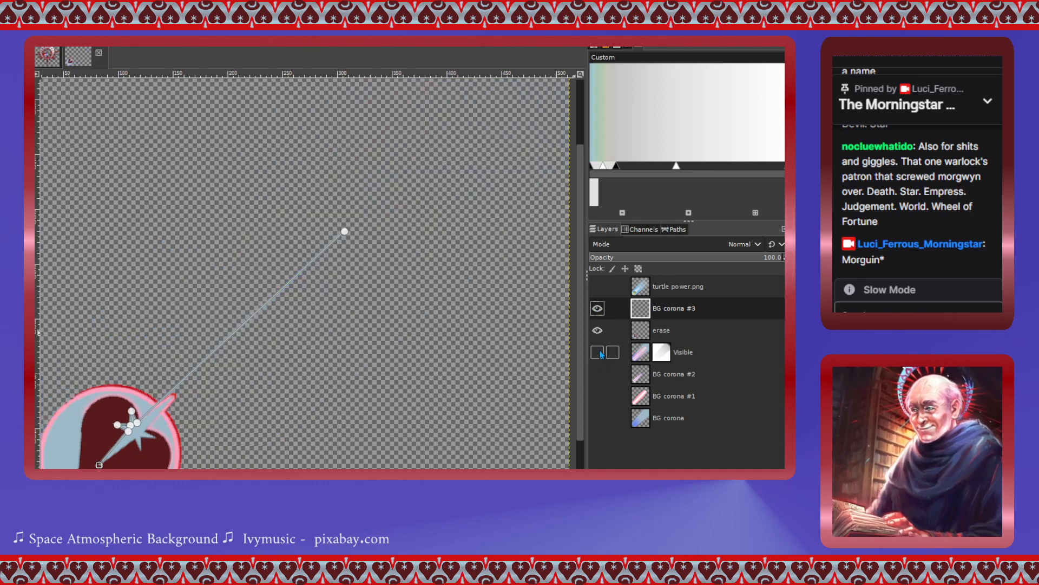
{"action": "left_click", "coordinate": [600, 309]}
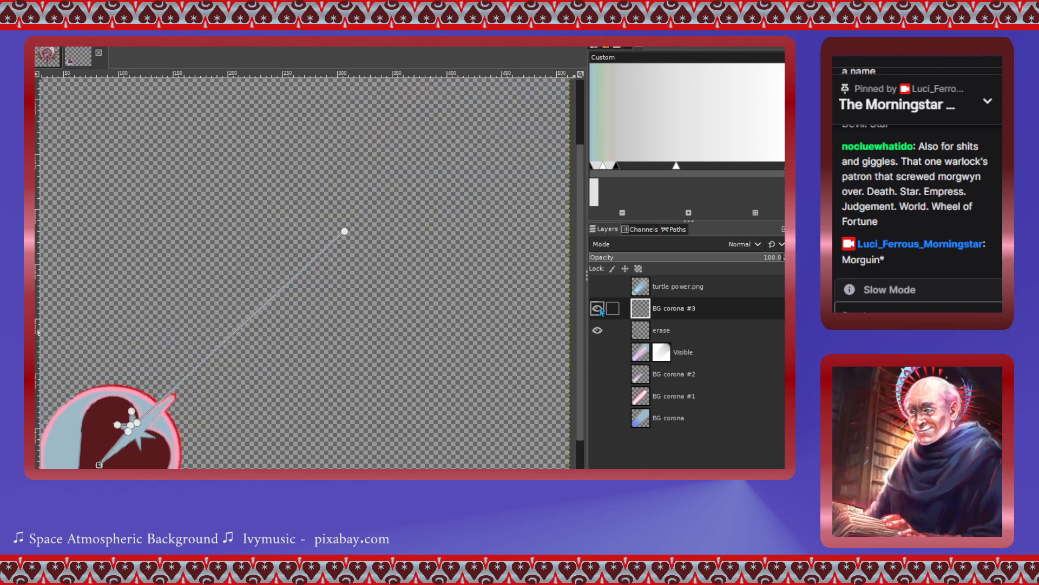
{"action": "left_click", "coordinate": [597, 309]}
{"action": "left_click", "coordinate": [598, 330]}
{"action": "left_click", "coordinate": [598, 330]}
{"action": "left_click", "coordinate": [597, 331]}
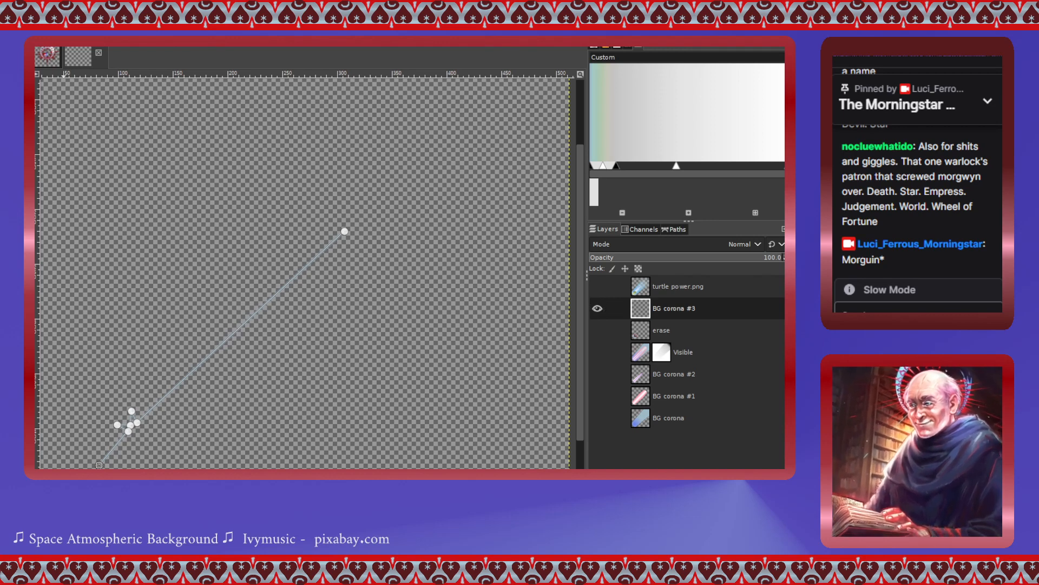
{"action": "left_click", "coordinate": [597, 309]}
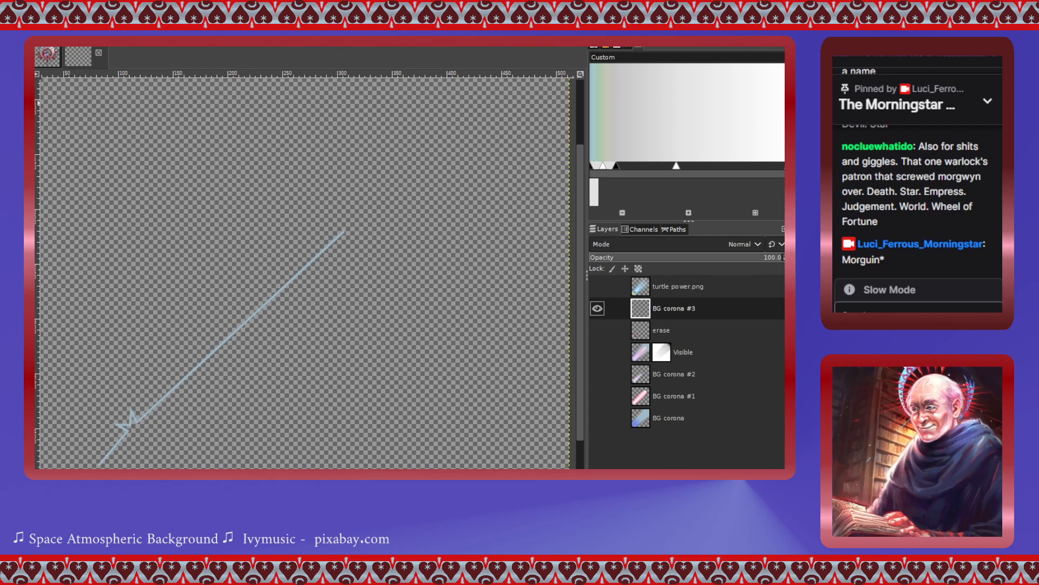
- Lasso the stroked half-star outline, paste a copy as a floating selection and flip it horizontally
{"action": "mouse_move", "coordinate": [345, 206]}
{"action": "left_mouse_down"}
{"action": "mouse_move", "coordinate": [69, 372]}
{"action": "mouse_move", "coordinate": [63, 433]}
{"action": "mouse_move", "coordinate": [96, 465]}
{"action": "mouse_move", "coordinate": [301, 393]}
{"action": "mouse_move", "coordinate": [372, 290]}
{"action": "mouse_move", "coordinate": [349, 204]}
{"action": "left_mouse_up"}
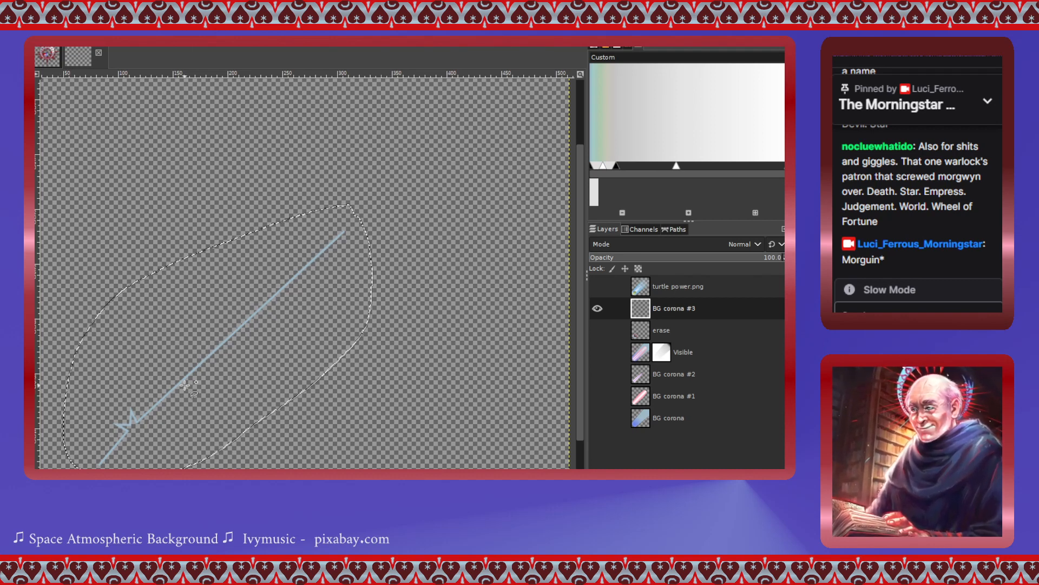
{"action": "key", "text": "ctrl+v"}
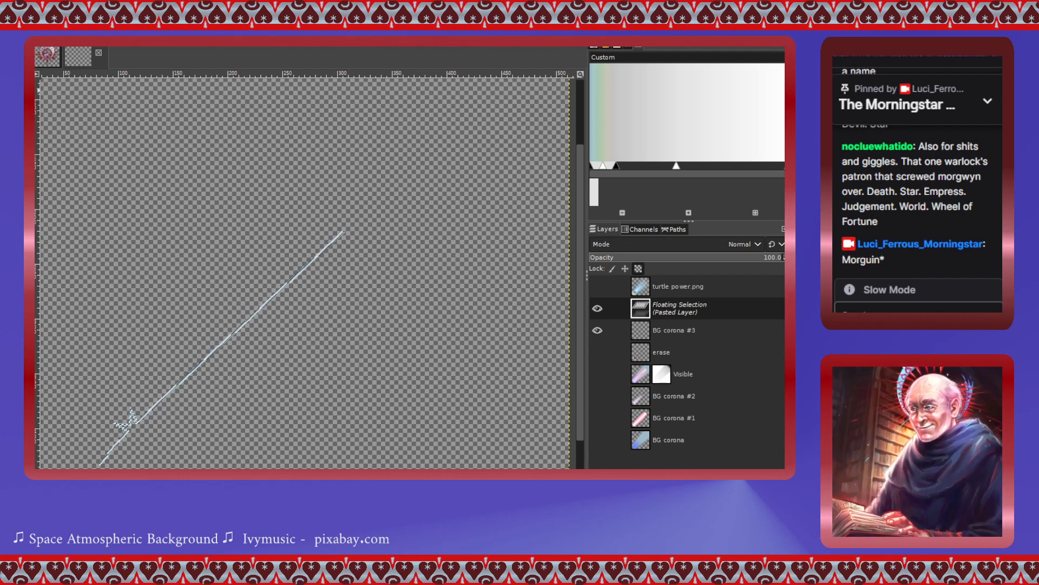
{"action": "left_click", "coordinate": [143, 426]}
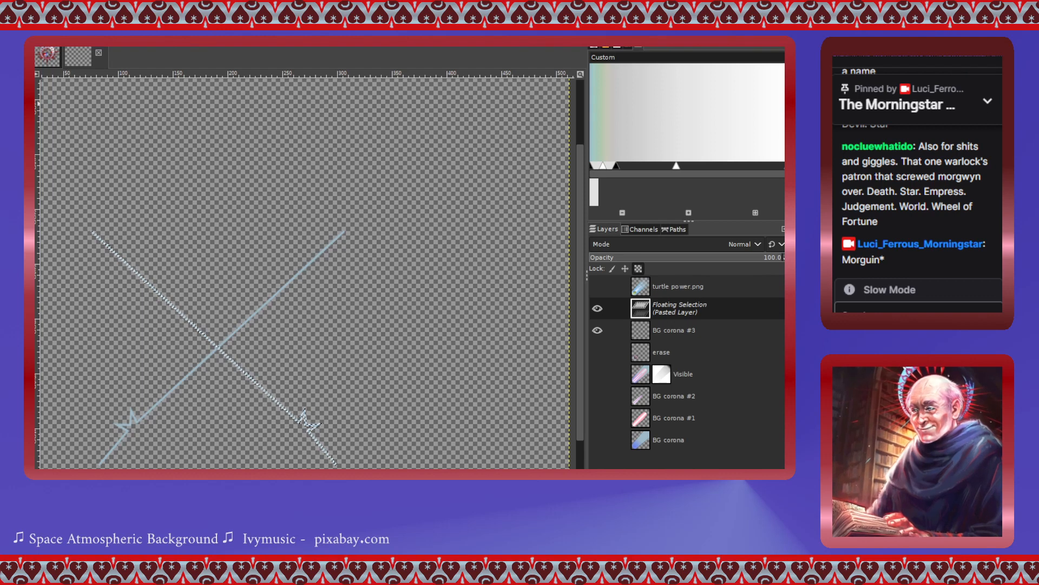
- Try rotating the flipped half-star copy by 90.49 degrees and moving it onto the original outline, and undo the changes
{"action": "key", "text": "shift+r"}
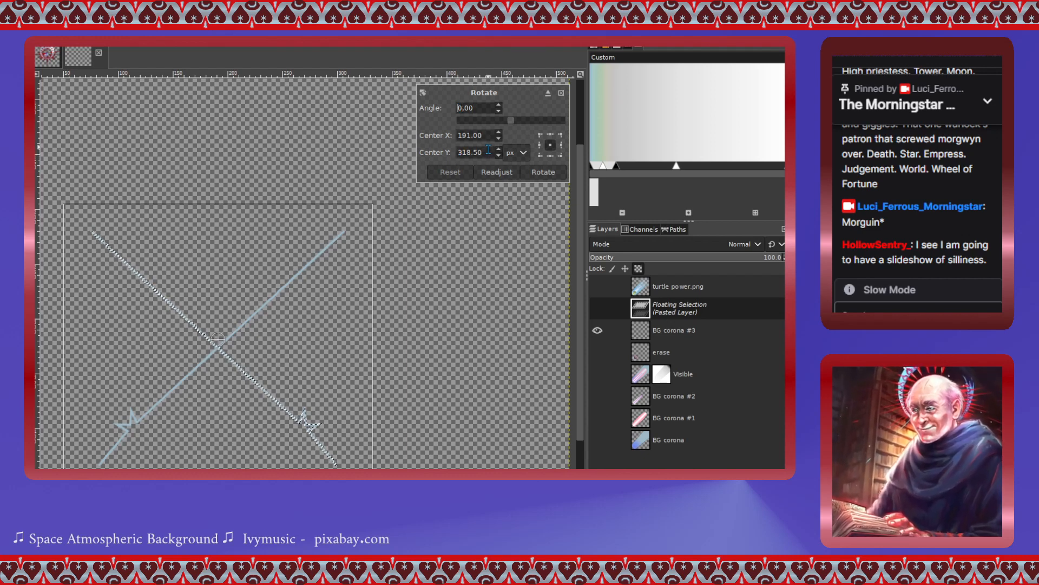
{"action": "type", "text": "9"}
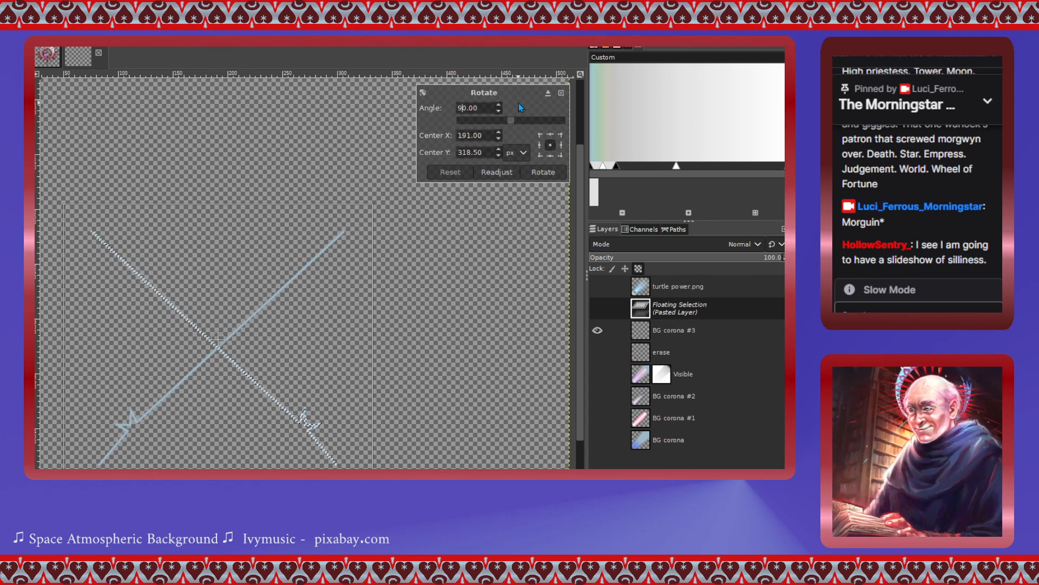
{"action": "left_click", "coordinate": [499, 106]}
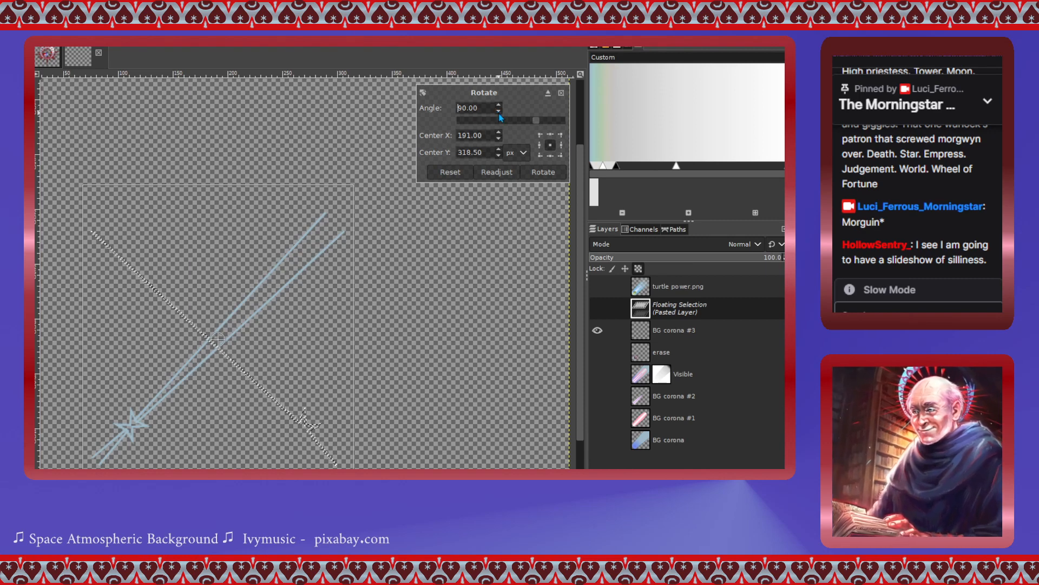
{"action": "left_click_drag", "start_coordinate": [535, 124], "coordinate": [537, 126]}
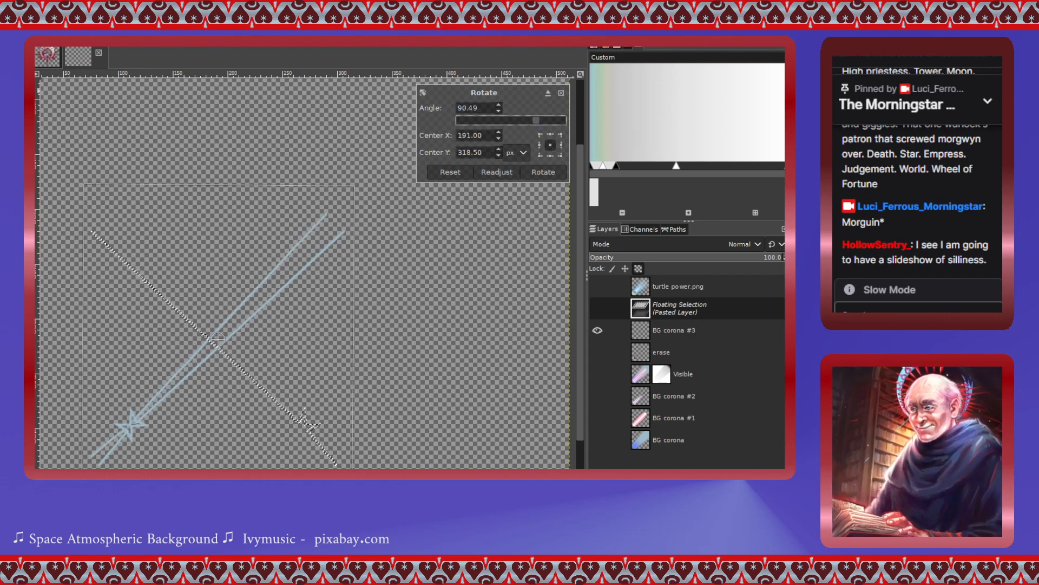
{"action": "key", "text": "Return"}
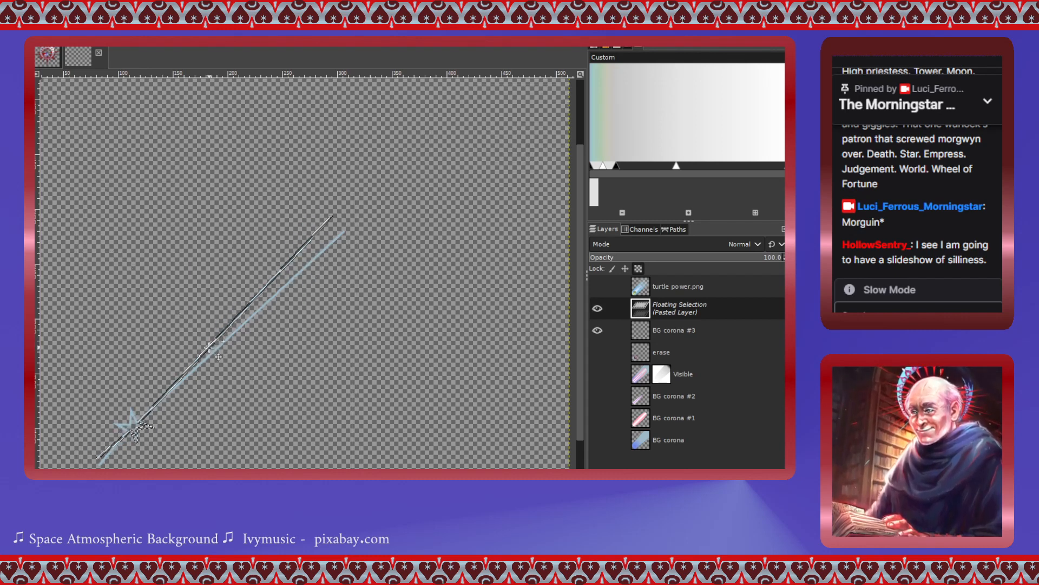
{"action": "left_click_drag", "start_coordinate": [219, 356], "coordinate": [225, 362]}
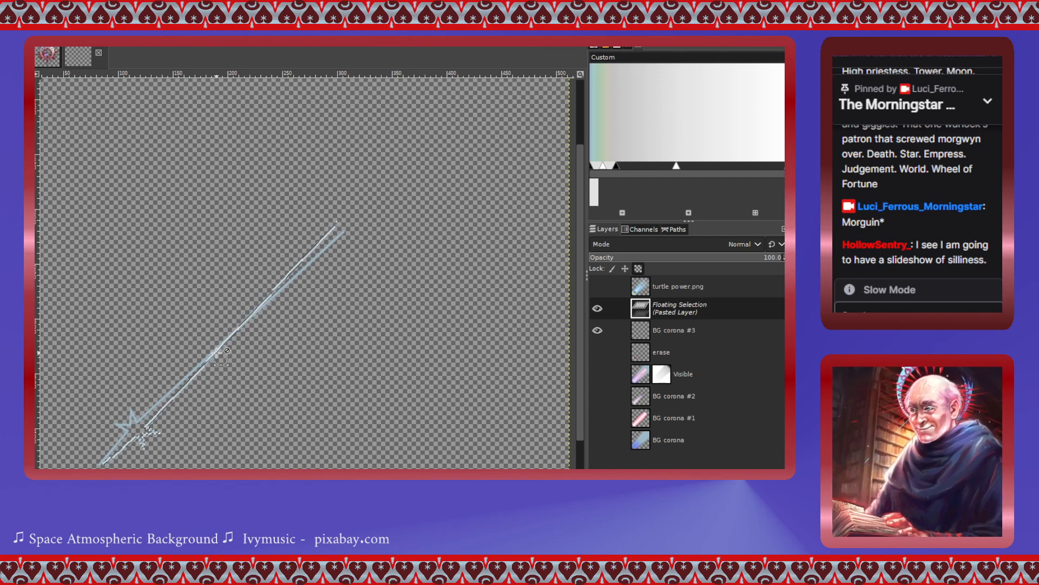
{"action": "key", "text": "ctrl+z"}
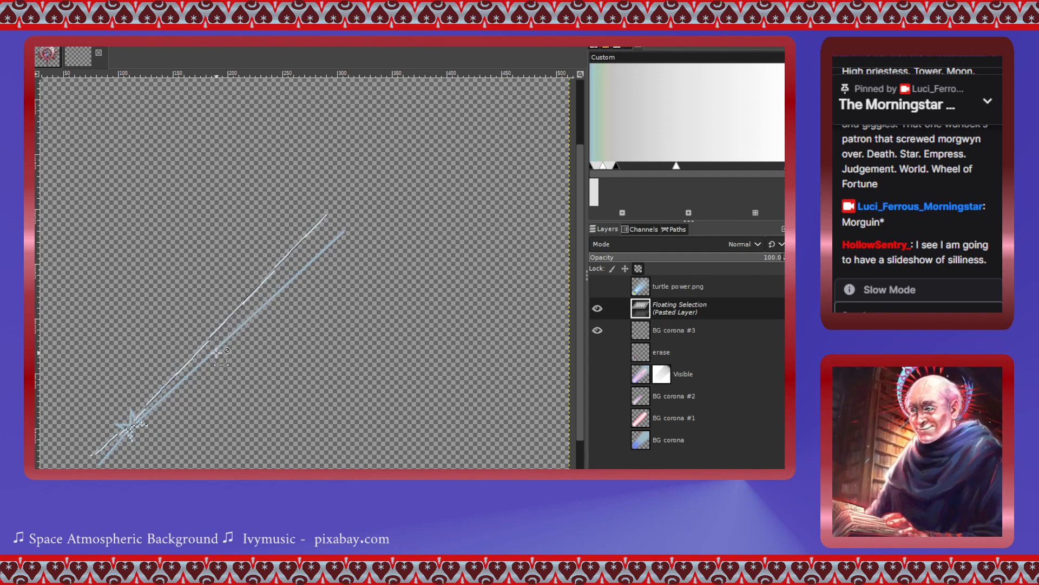
{"action": "left_click", "coordinate": [195, 353]}
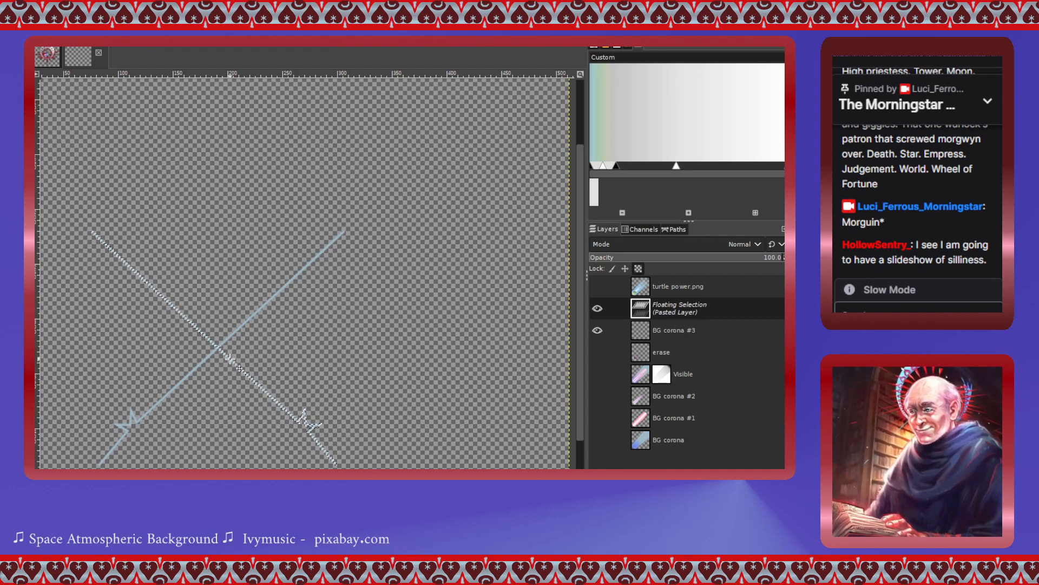
- Anchor the half-star copy onto BG corona #3, paste another copy of the outline and flip it horizontally
{"action": "left_click", "coordinate": [230, 359]}
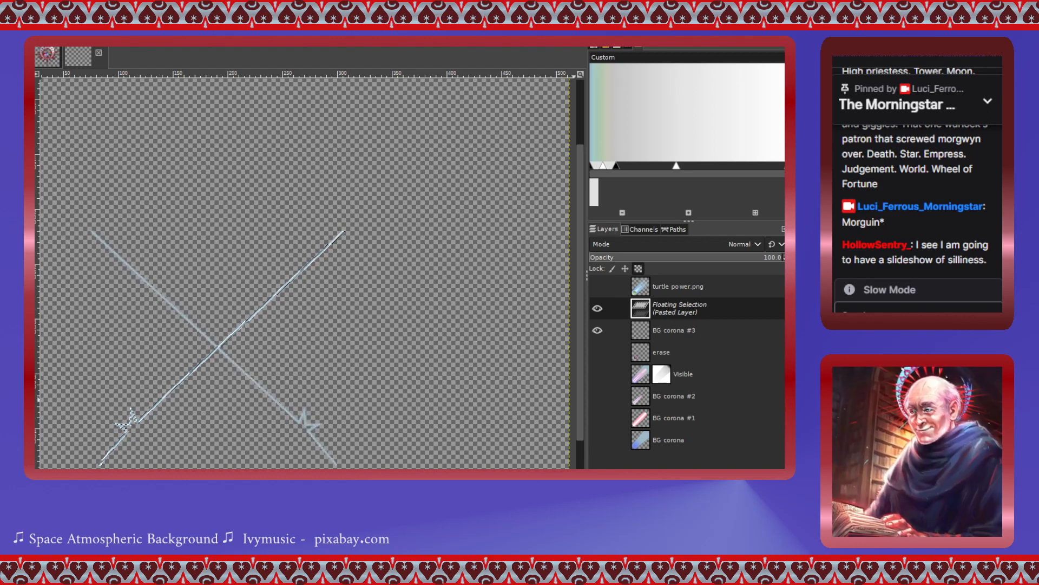
{"action": "key", "text": "ctrl+h"}
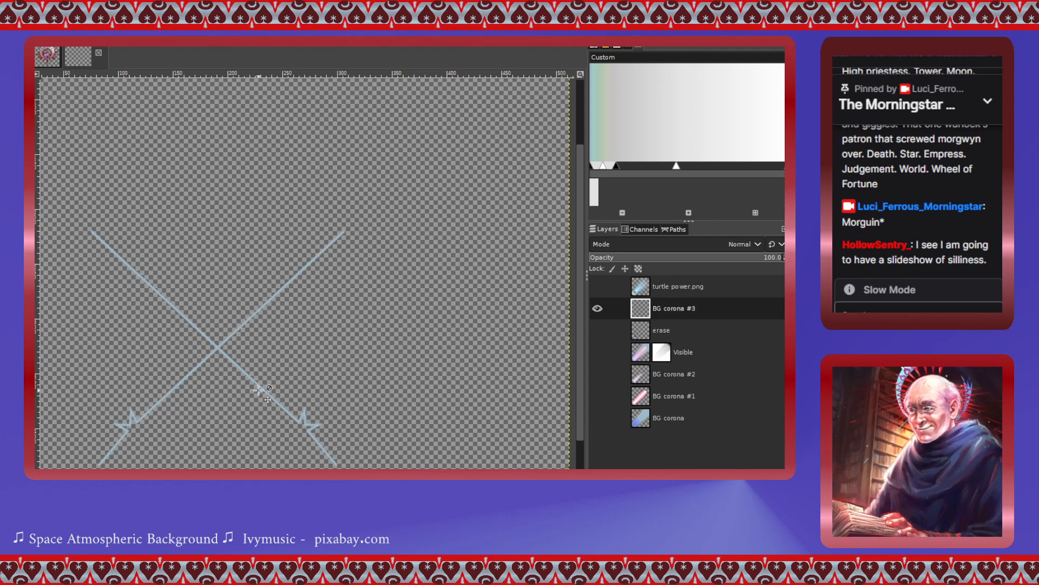
{"action": "mouse_move", "coordinate": [261, 388]}
{"action": "left_mouse_down"}
{"action": "mouse_move", "coordinate": [242, 387]}
{"action": "mouse_move", "coordinate": [263, 391]}
{"action": "left_mouse_up"}
{"action": "key", "text": "ctrl+z"}
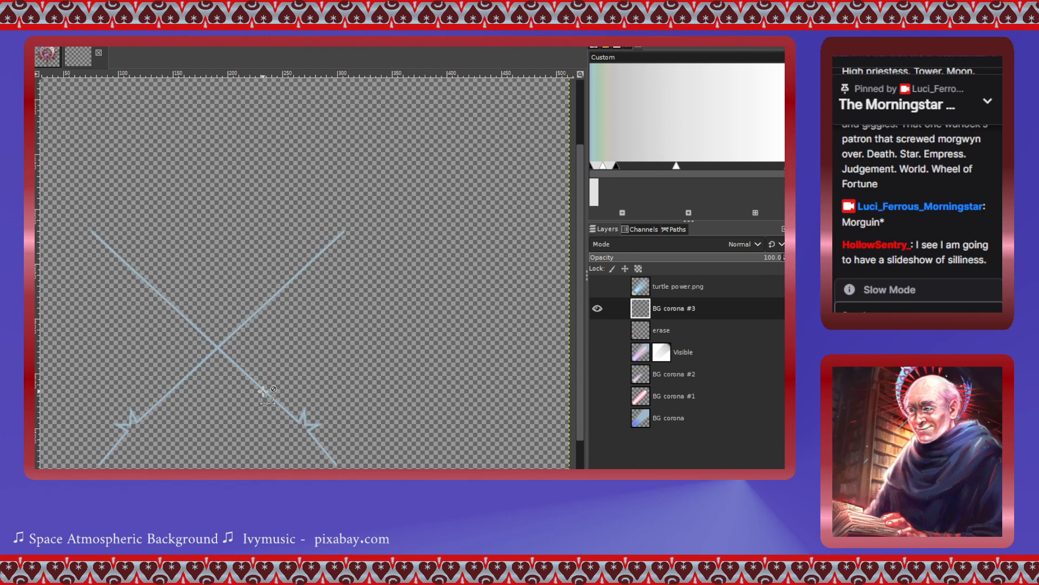
{"action": "key", "text": "ctrl+v"}
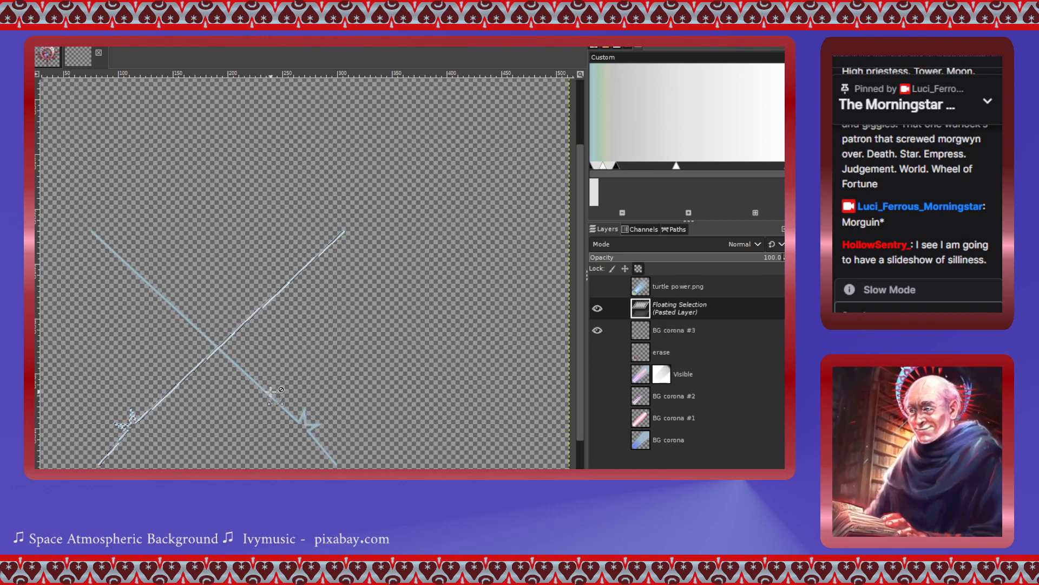
{"action": "left_click", "coordinate": [271, 391]}
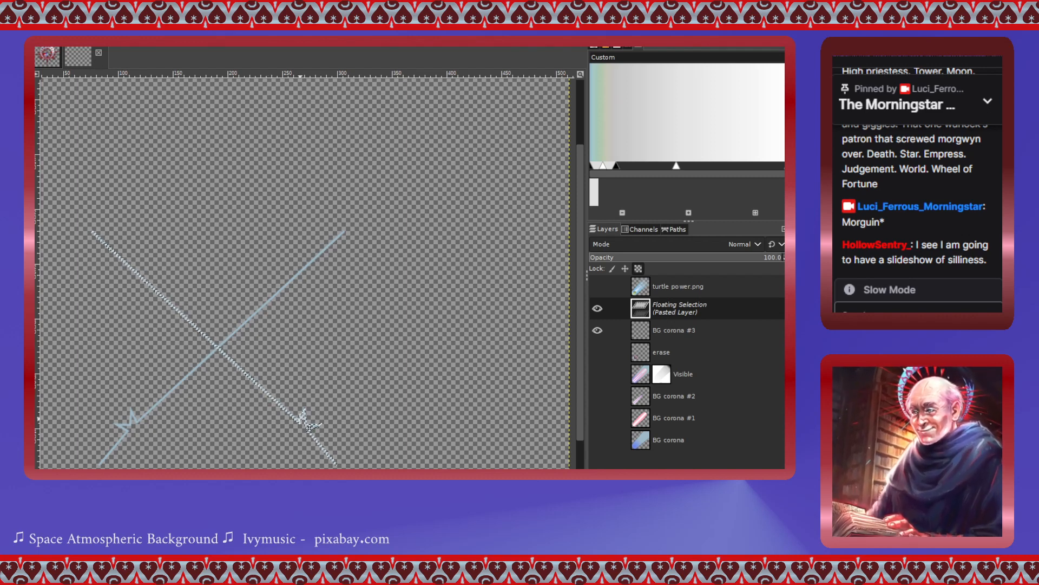
- Move the flipped half-star copy to the outline's upper tip and rotate it 92.43 degrees about center X 305.50, Y 220.00
{"action": "left_click_drag", "start_coordinate": [301, 418], "coordinate": [549, 419]}
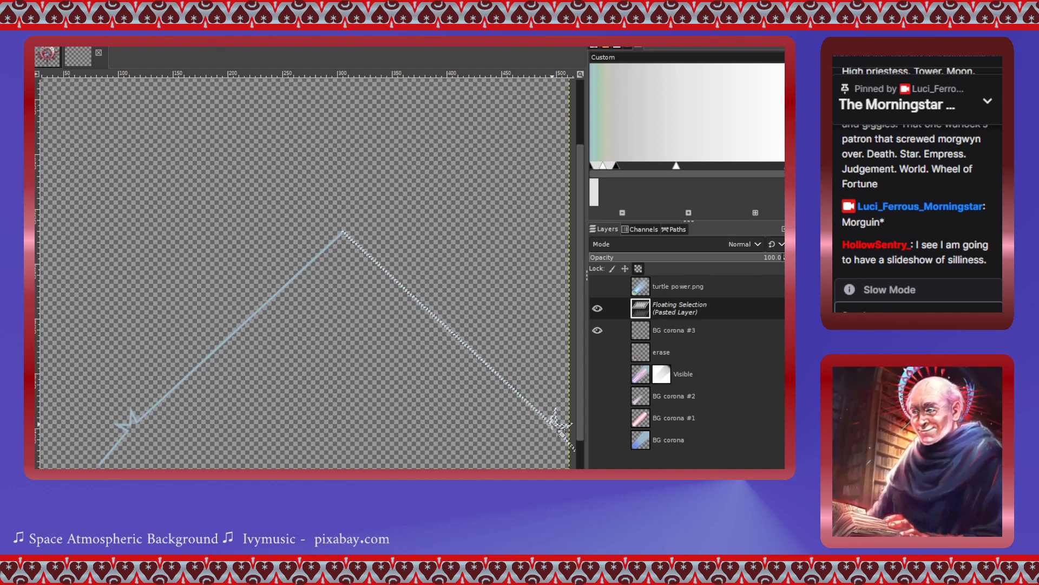
{"action": "key", "text": "shift+r"}
{"action": "left_click", "coordinate": [562, 428]}
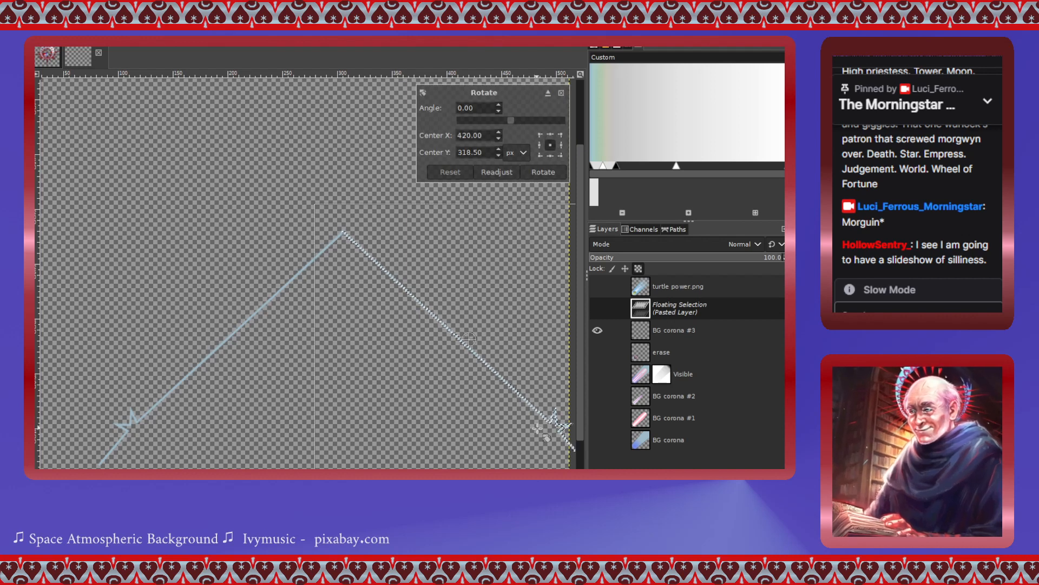
{"action": "left_click_drag", "start_coordinate": [469, 336], "coordinate": [346, 236]}
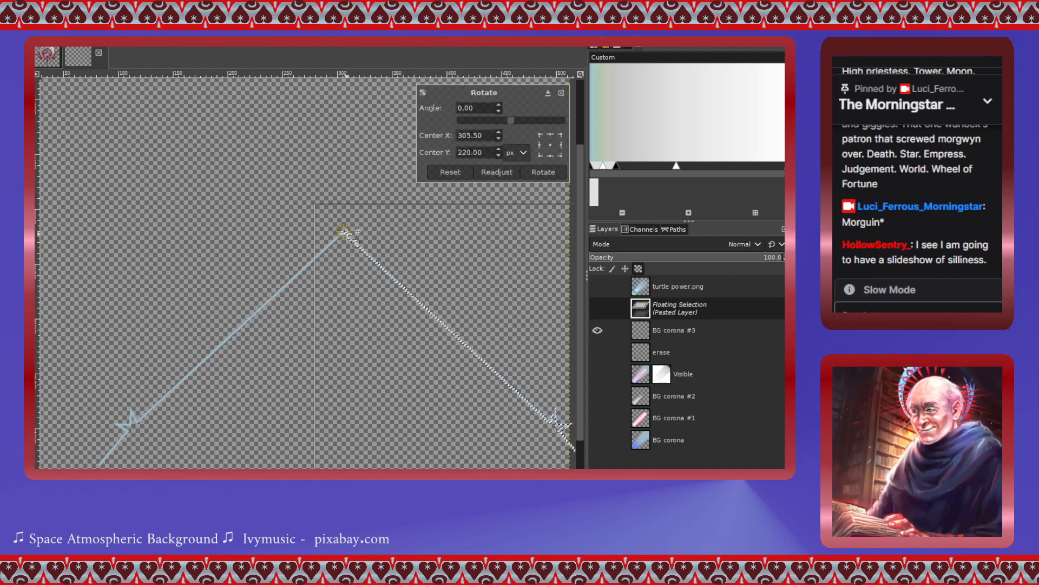
{"action": "left_click_drag", "start_coordinate": [511, 123], "coordinate": [538, 123]}
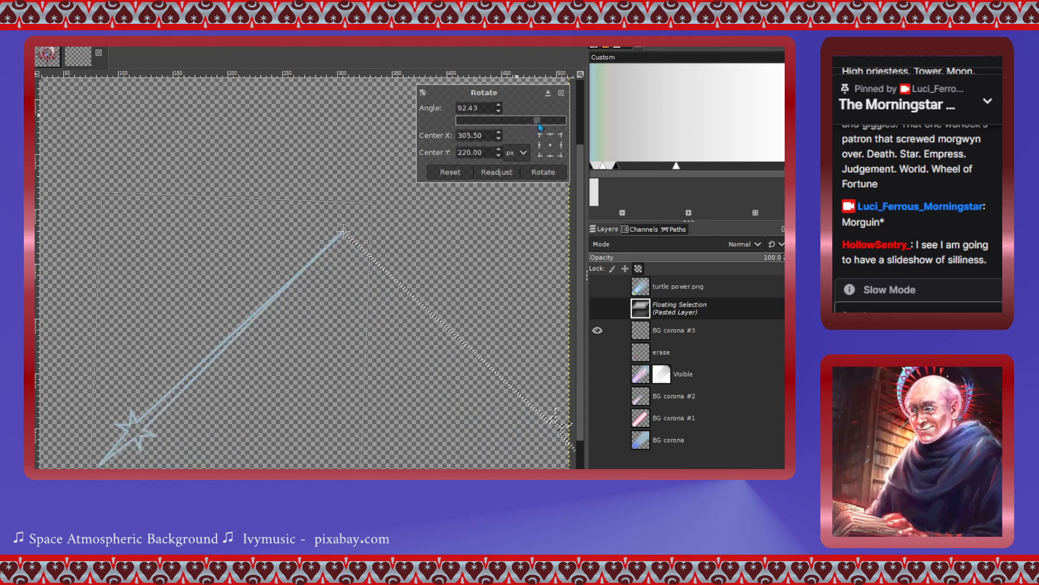
{"action": "left_click", "coordinate": [540, 173]}
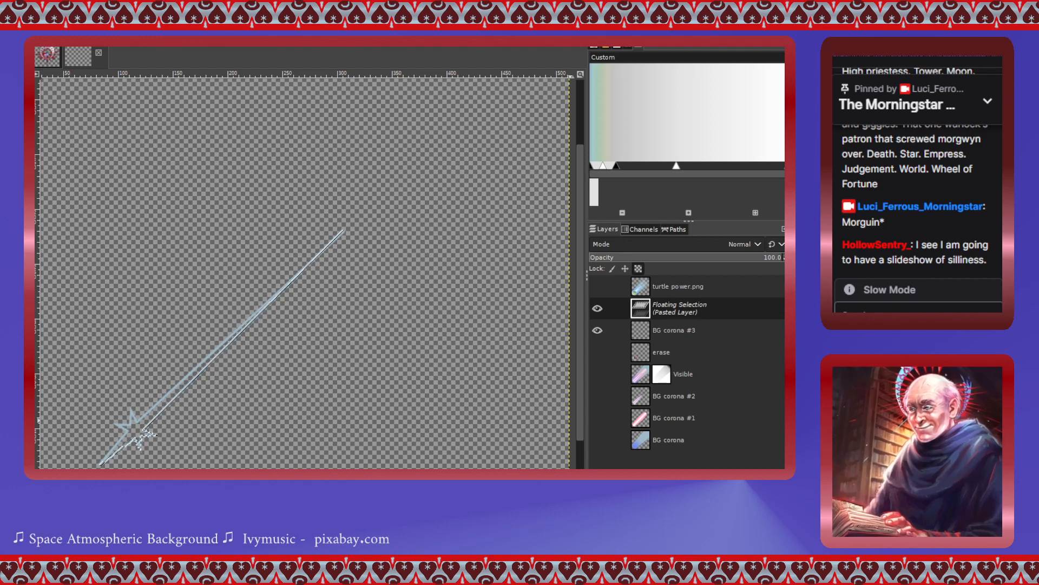
- Anchor the rotated half-star copy onto BG corona #3, undo the extra paste and inspect the closed outline along its length
{"action": "key", "text": "ctrl+v"}
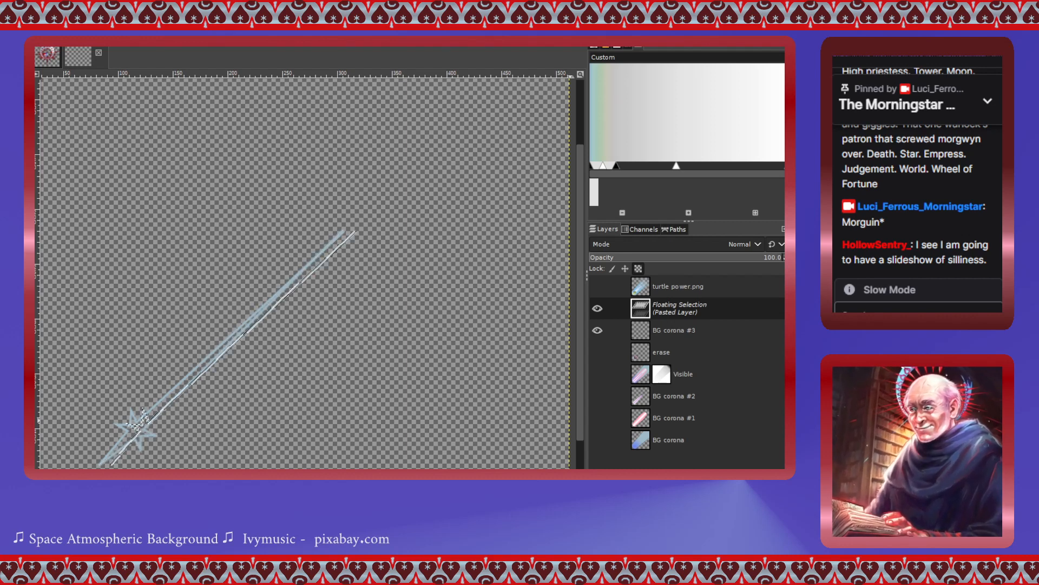
{"action": "key", "text": "ctrl+z"}
{"action": "scroll", "coordinate": [153, 461], "scroll_direction": "up", "scroll_amount": 2}
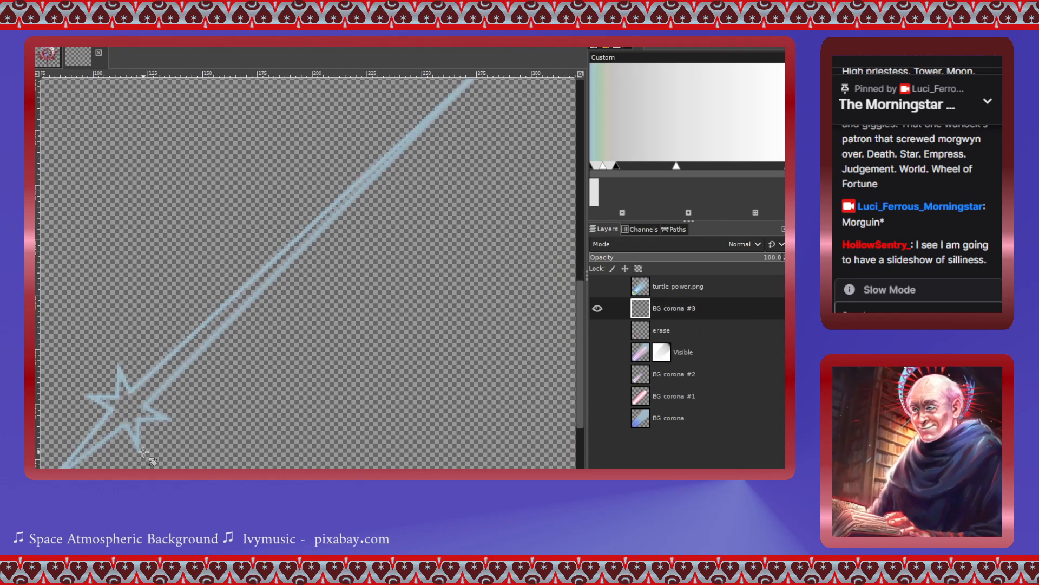
{"action": "scroll", "coordinate": [262, 352], "scroll_direction": "up", "scroll_amount": 3}
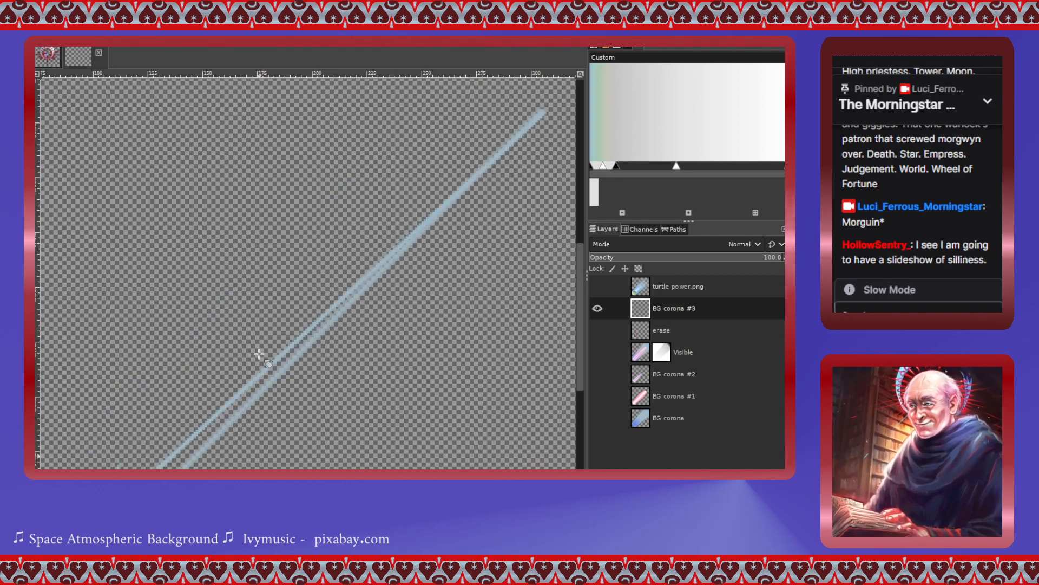
{"action": "scroll", "coordinate": [259, 355], "scroll_direction": "down", "scroll_amount": 3}
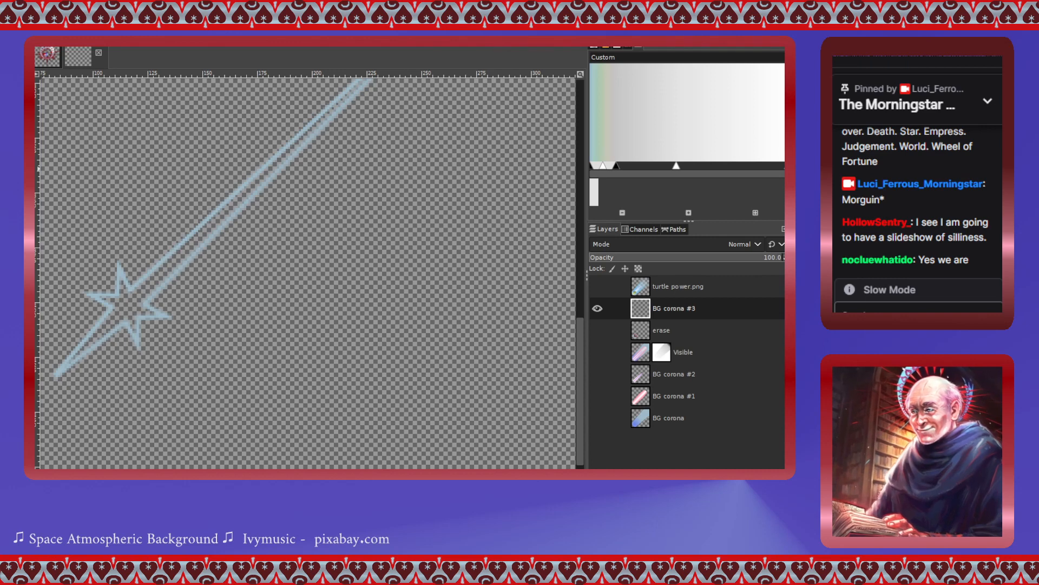
- Fill the star outline's interior with light blue, undoing the second fill and refilling from the middle of the long tail
{"action": "left_click", "coordinate": [134, 302]}
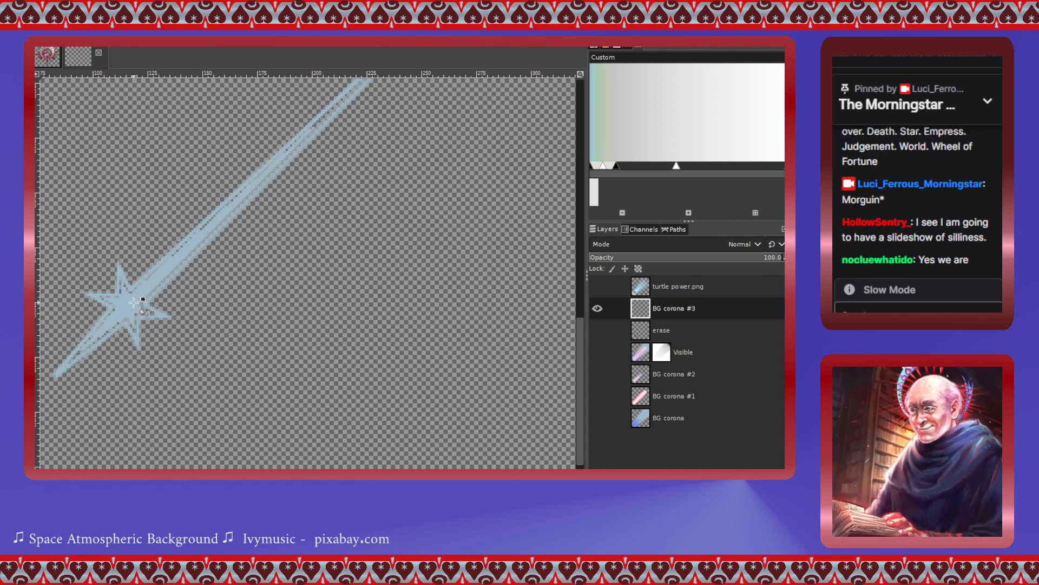
{"action": "left_click", "coordinate": [134, 302]}
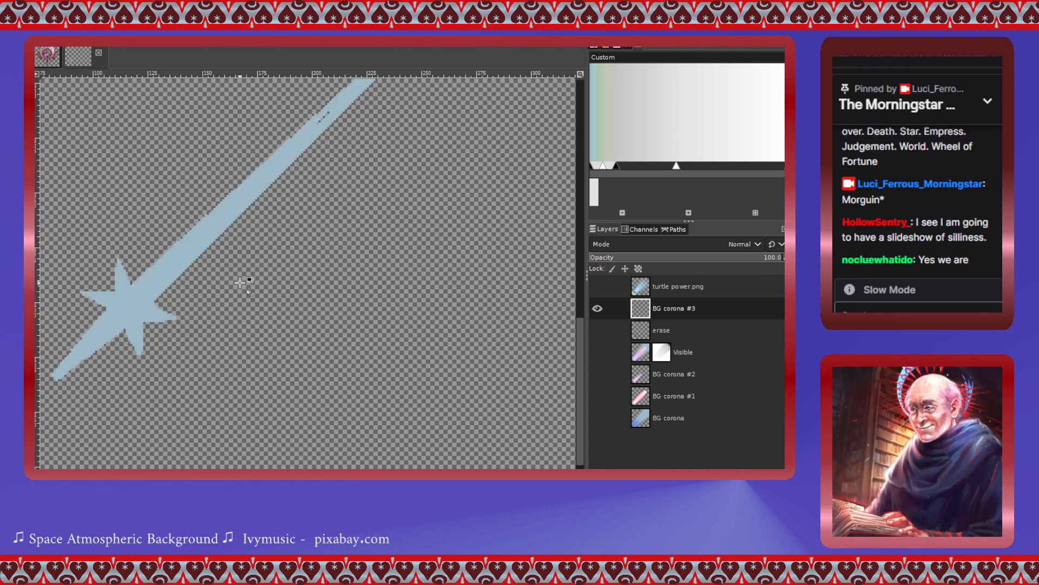
{"action": "key", "text": "ctrl+z"}
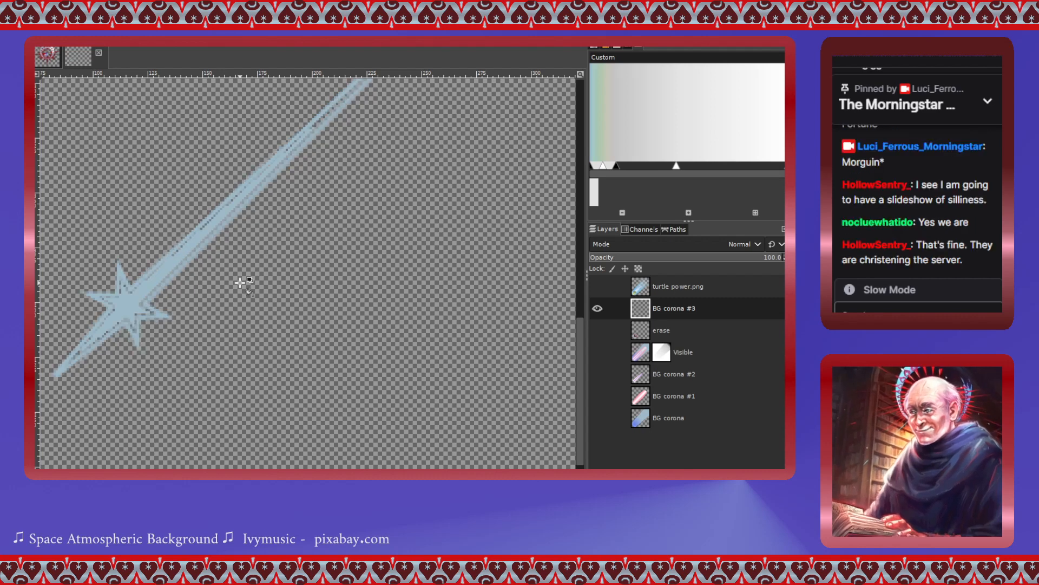
{"action": "scroll", "coordinate": [240, 283], "scroll_direction": "up", "scroll_amount": 2}
{"action": "left_click", "coordinate": [319, 223]}
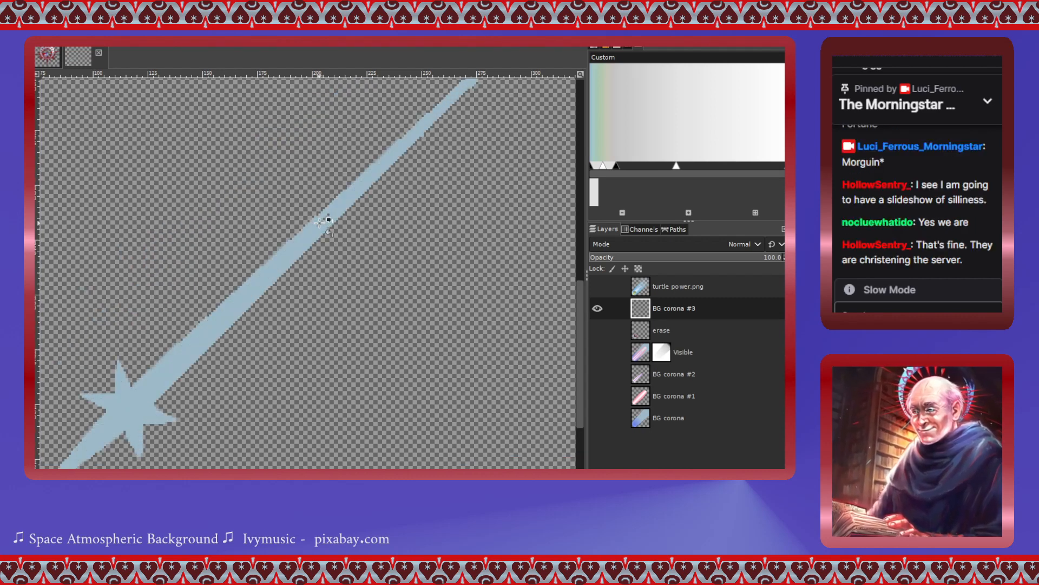
- Fill the remaining unfilled pixels inside the star's long tail with light blue
{"action": "scroll", "coordinate": [323, 222], "scroll_direction": "up", "scroll_amount": 2}
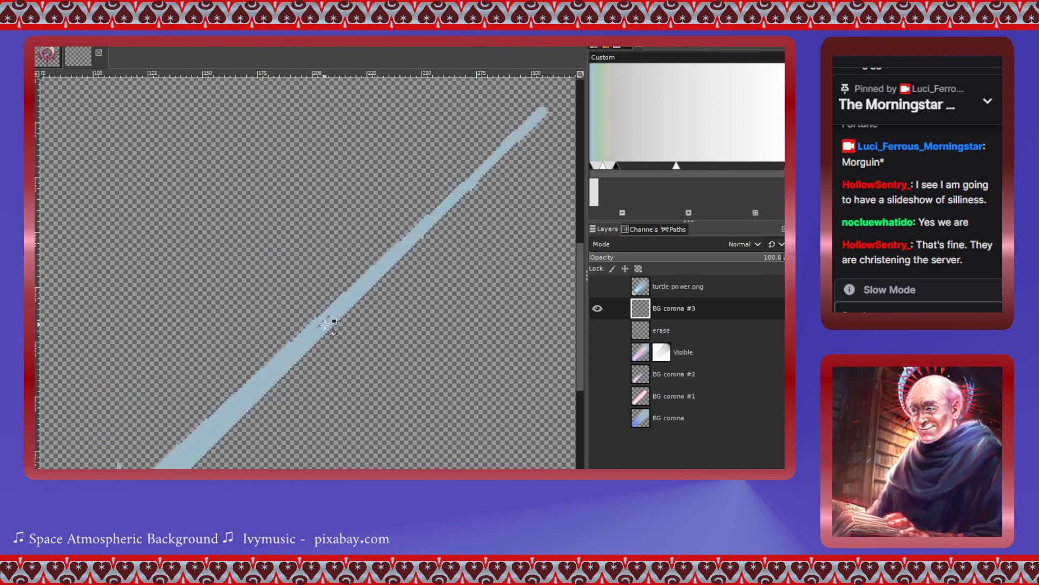
{"action": "scroll", "coordinate": [324, 323], "scroll_direction": "up", "scroll_amount": 3}
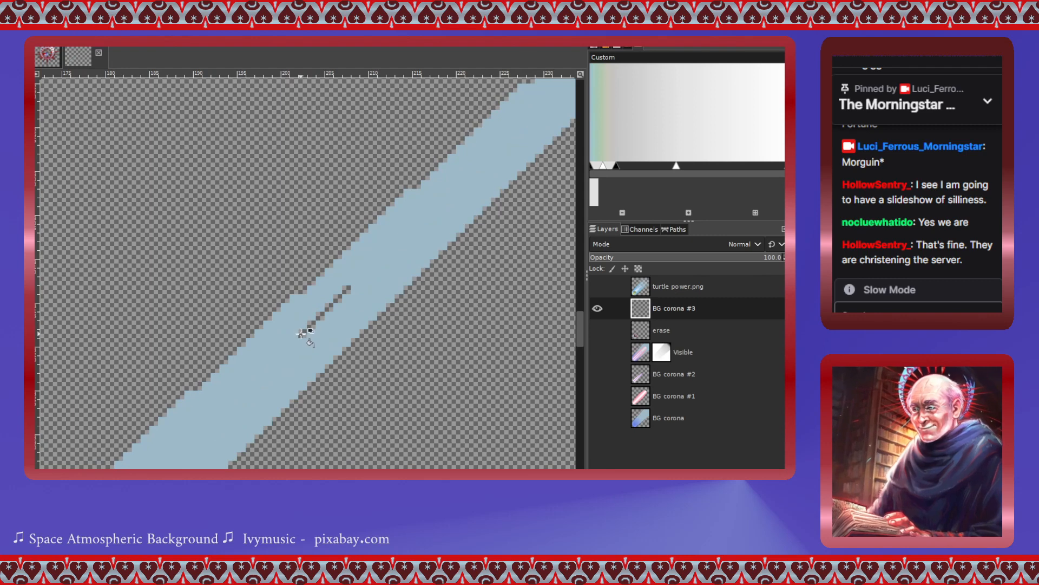
{"action": "left_click", "coordinate": [312, 325]}
{"action": "left_click", "coordinate": [320, 317]}
{"action": "left_click", "coordinate": [330, 308]}
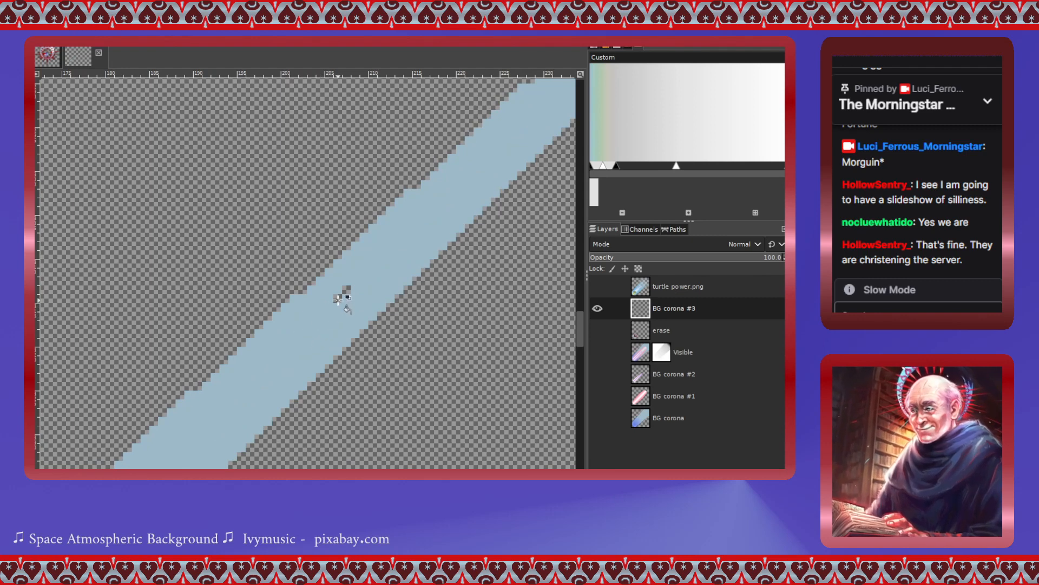
- Show the Visible layer and toggle the erase layer on and off to check the star against the emblem head
{"action": "scroll", "coordinate": [260, 315], "scroll_direction": "down", "scroll_amount": 6}
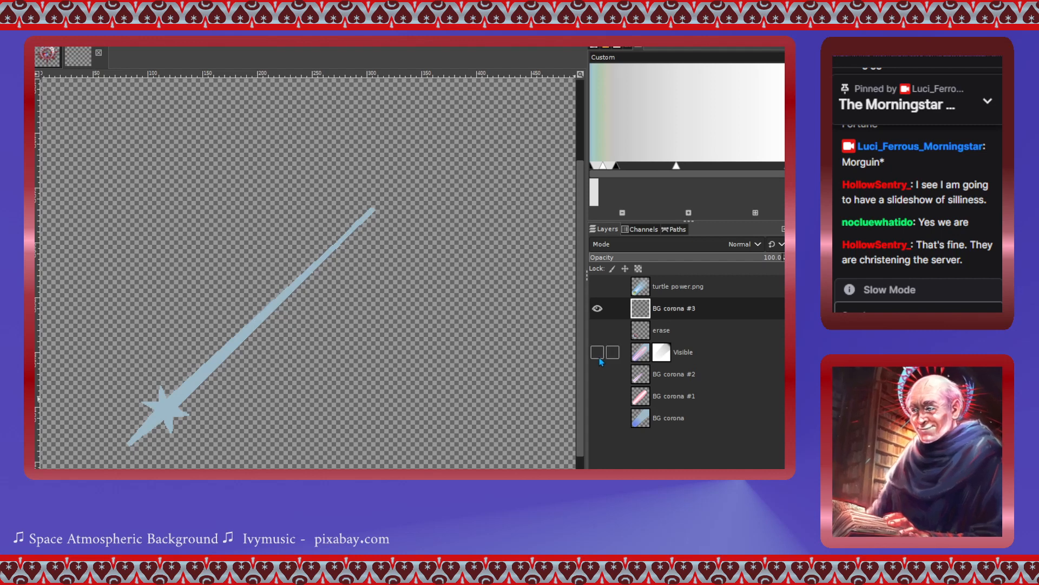
{"action": "left_click", "coordinate": [598, 352]}
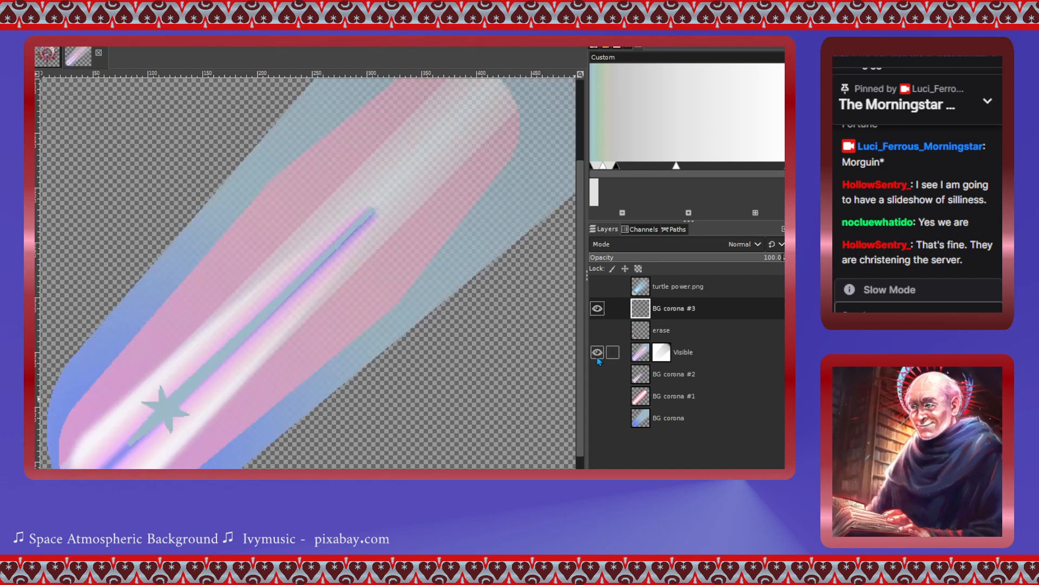
{"action": "left_click", "coordinate": [598, 331]}
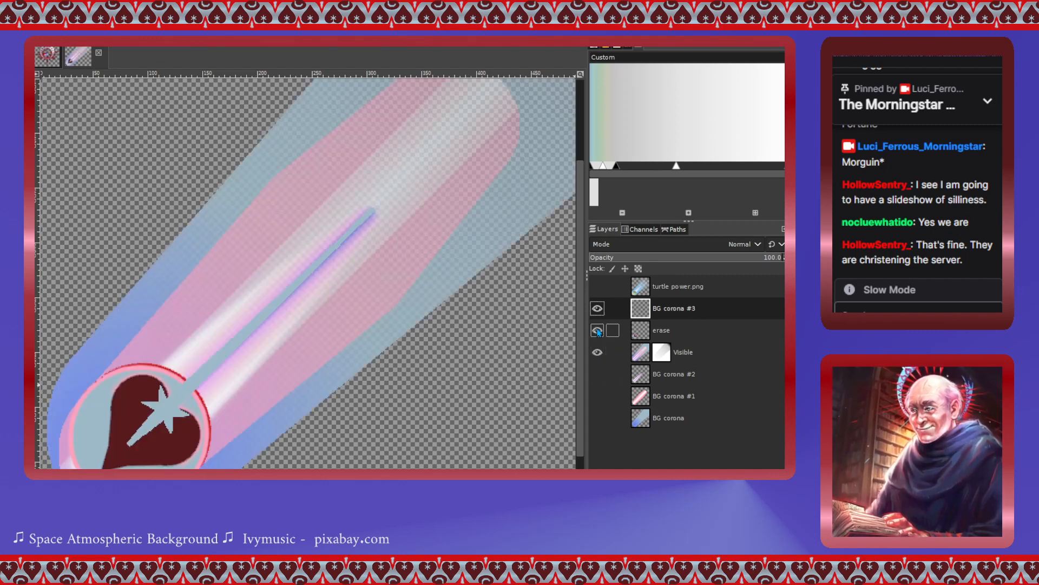
{"action": "left_click", "coordinate": [597, 331]}
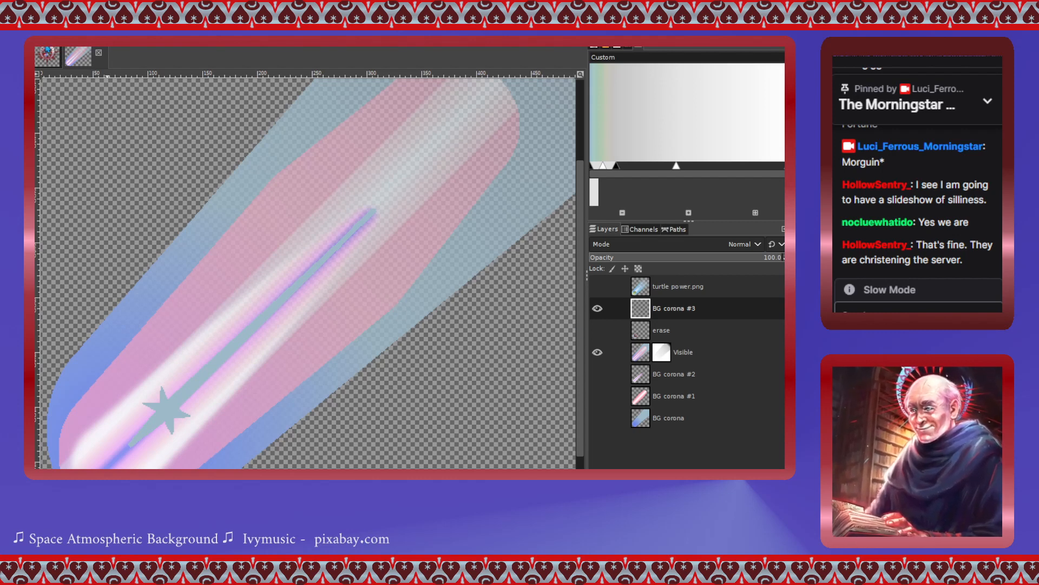
- Switch to the halo image, expand the Motif Pieces group and make the group with all its layers visible
{"action": "left_click", "coordinate": [46, 52]}
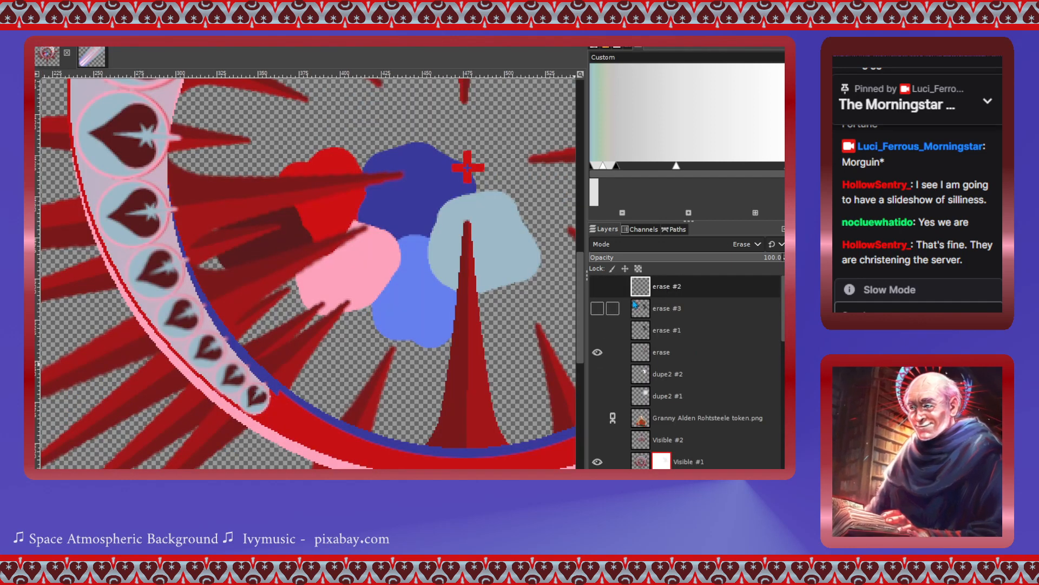
{"action": "scroll", "coordinate": [632, 347], "scroll_direction": "down", "scroll_amount": 4}
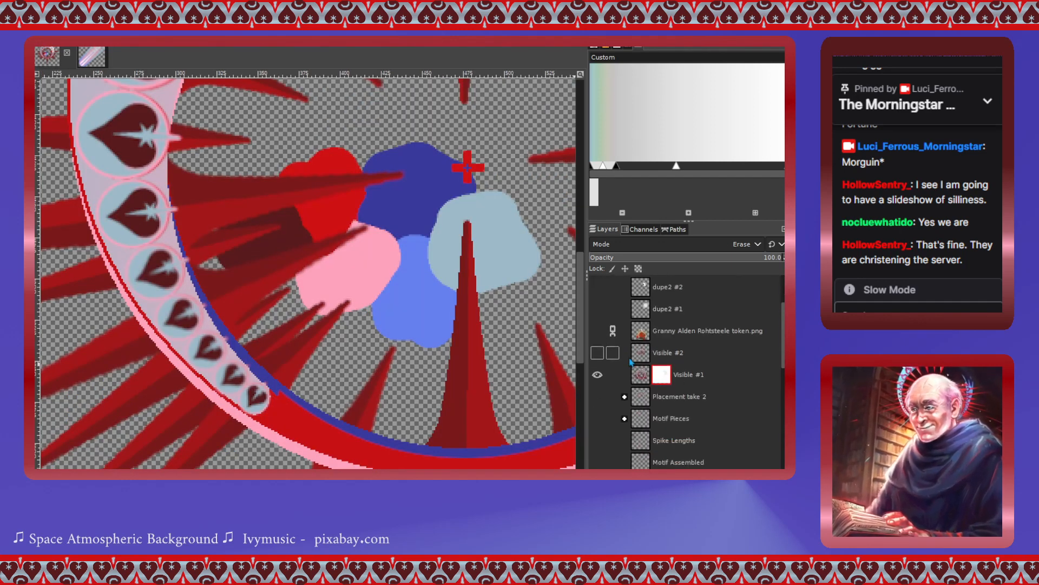
{"action": "left_click", "coordinate": [625, 419]}
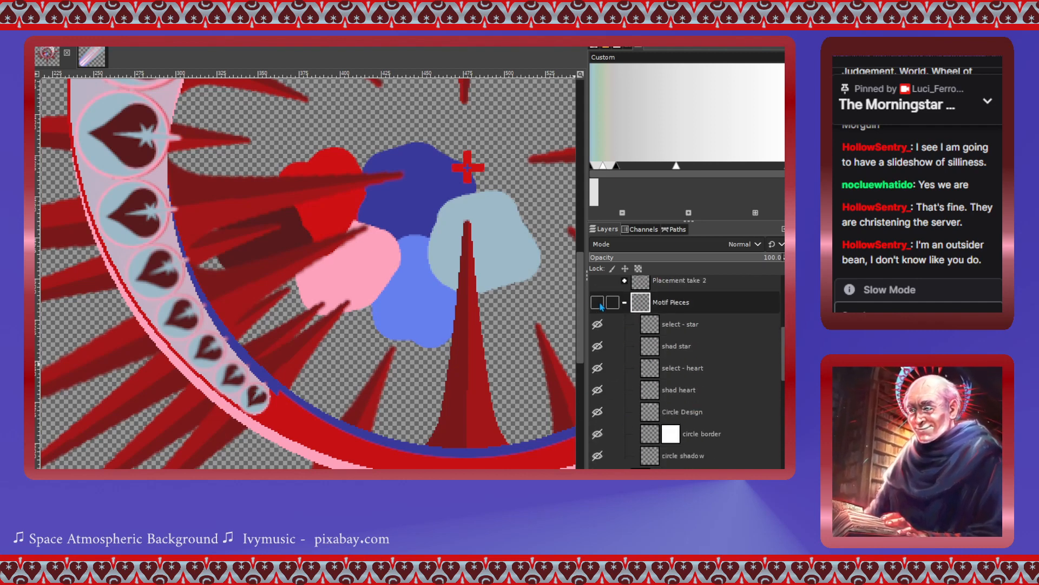
{"action": "left_click", "coordinate": [597, 302], "text": "shift"}
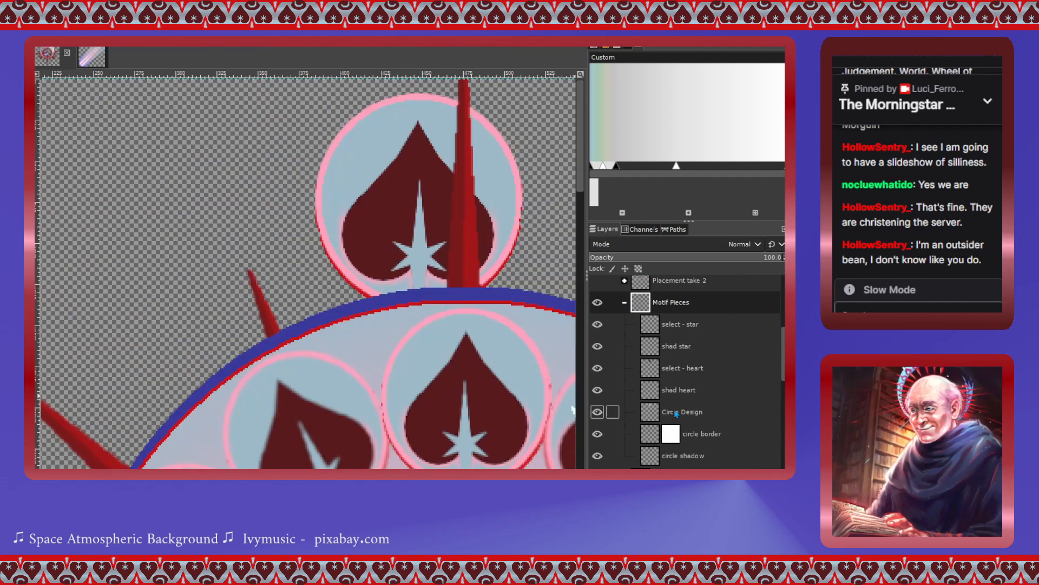
- Select and copy the dark red spade from the select - heart layer, and hide and collapse the Motif Pieces group
{"action": "left_click", "coordinate": [659, 394]}
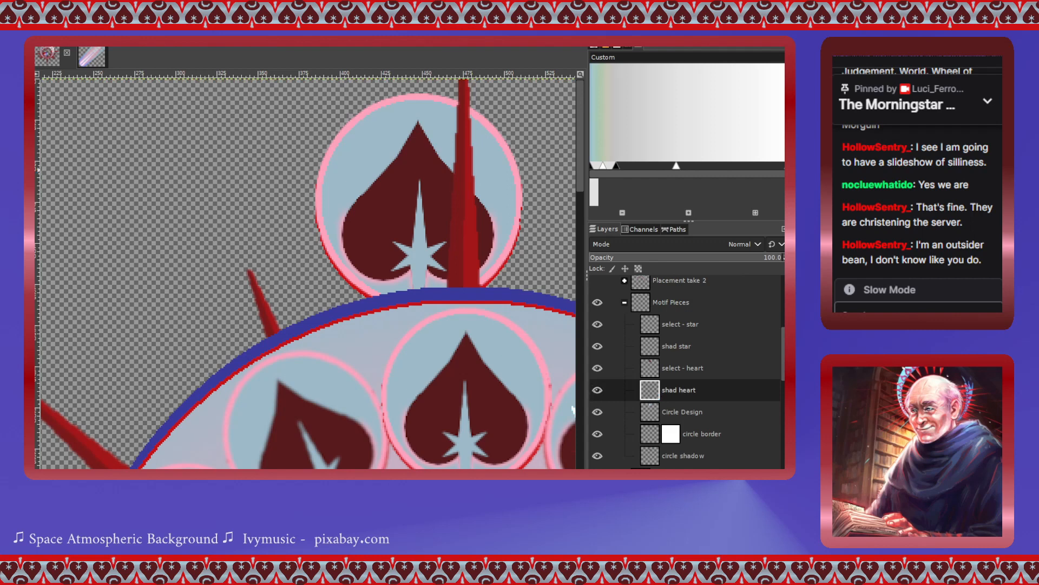
{"action": "left_click", "coordinate": [395, 220]}
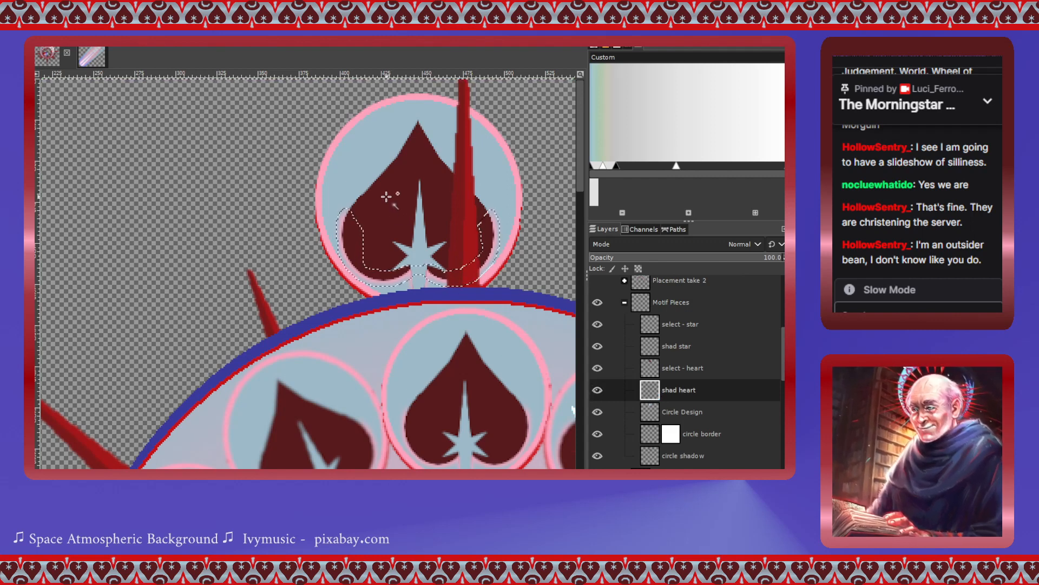
{"action": "left_click", "coordinate": [653, 369]}
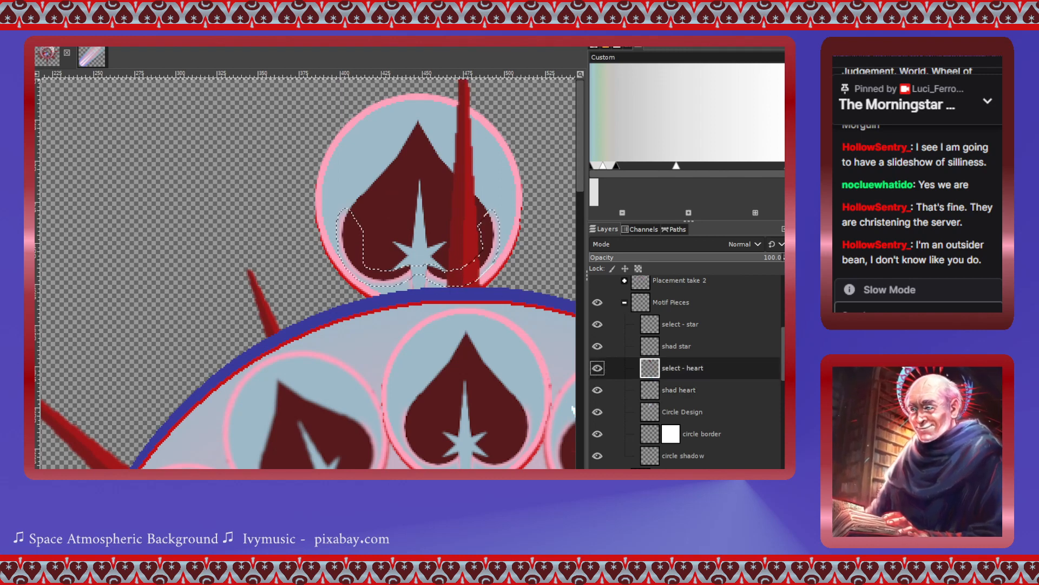
{"action": "left_click", "coordinate": [381, 215]}
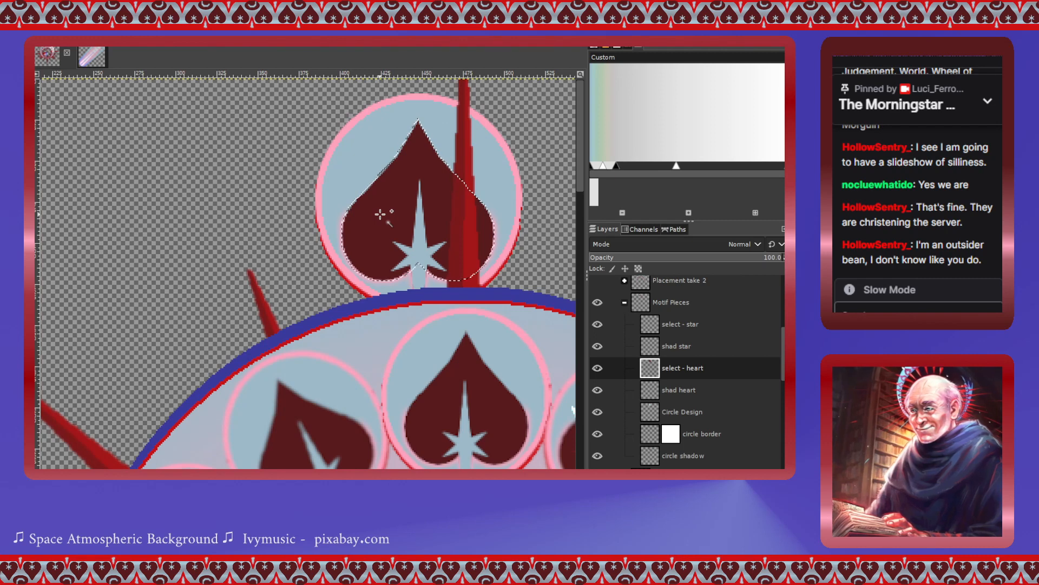
{"action": "left_click", "coordinate": [597, 302]}
{"action": "left_click", "coordinate": [625, 302]}
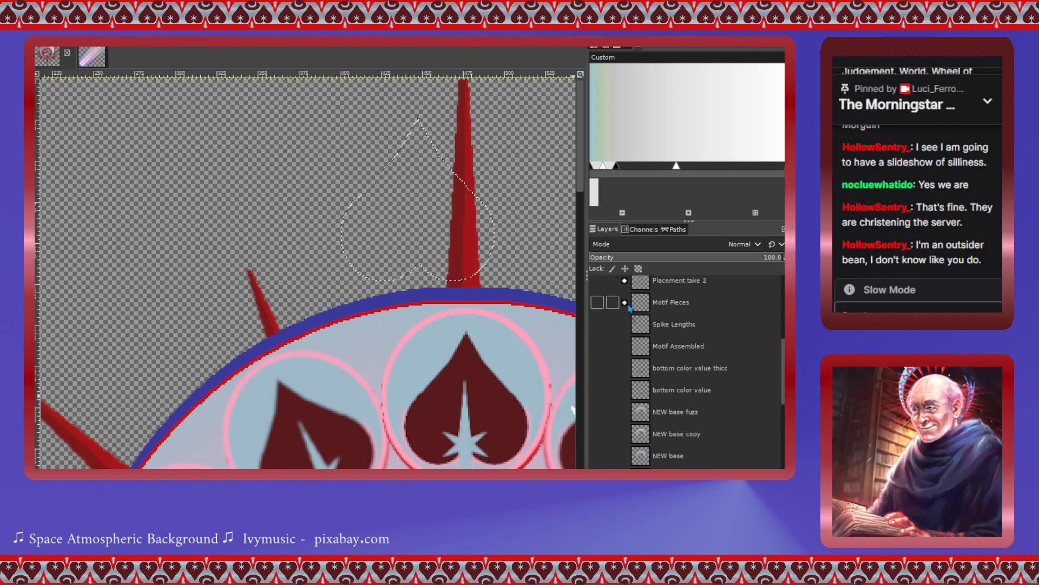
- Switch back to the comet image and add a new layer named heart directly above the erase layer
{"action": "left_click", "coordinate": [86, 57]}
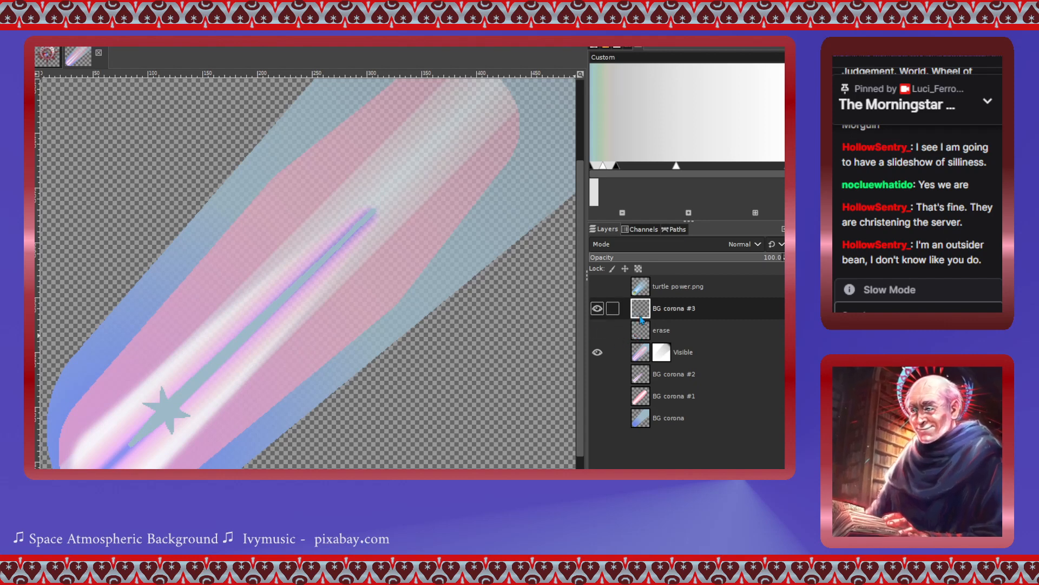
{"action": "left_click", "coordinate": [641, 334]}
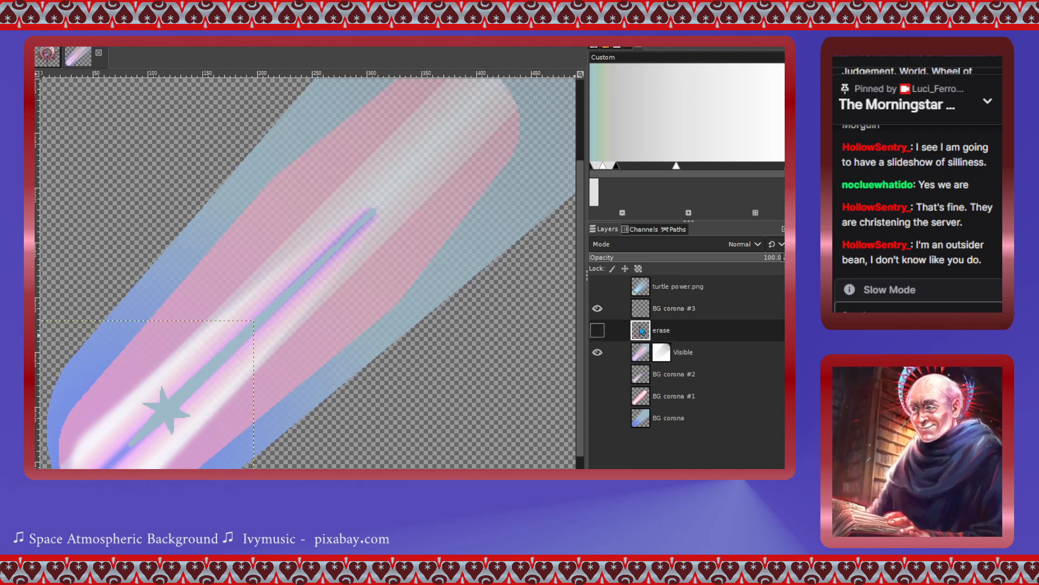
{"action": "left_click", "coordinate": [642, 180]}
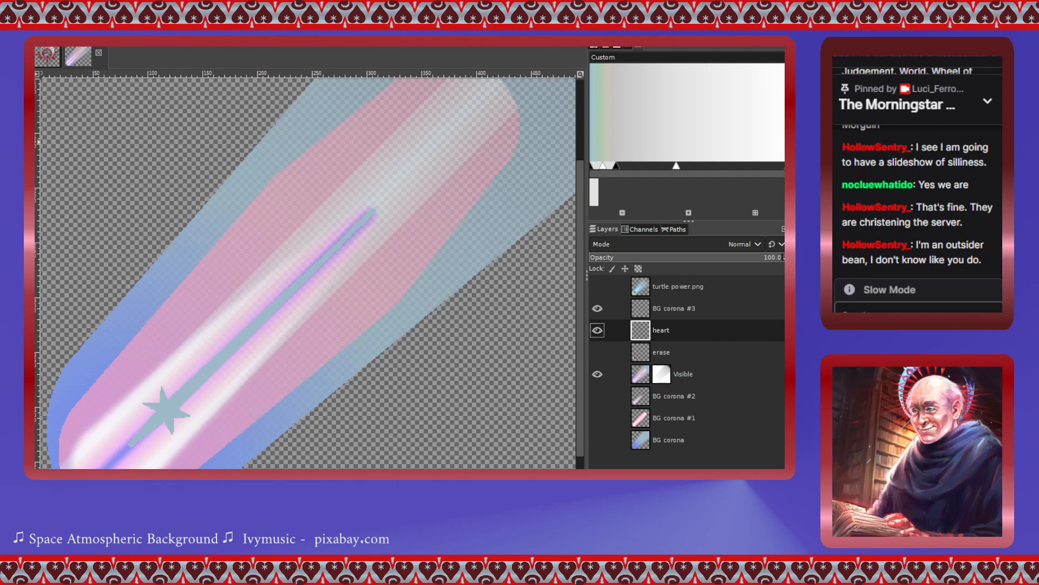
- Paste the copied spade into the heart layer, move it over the star at the comet's head and rotate it by -137.19°
{"action": "key", "text": "ctrl+v"}
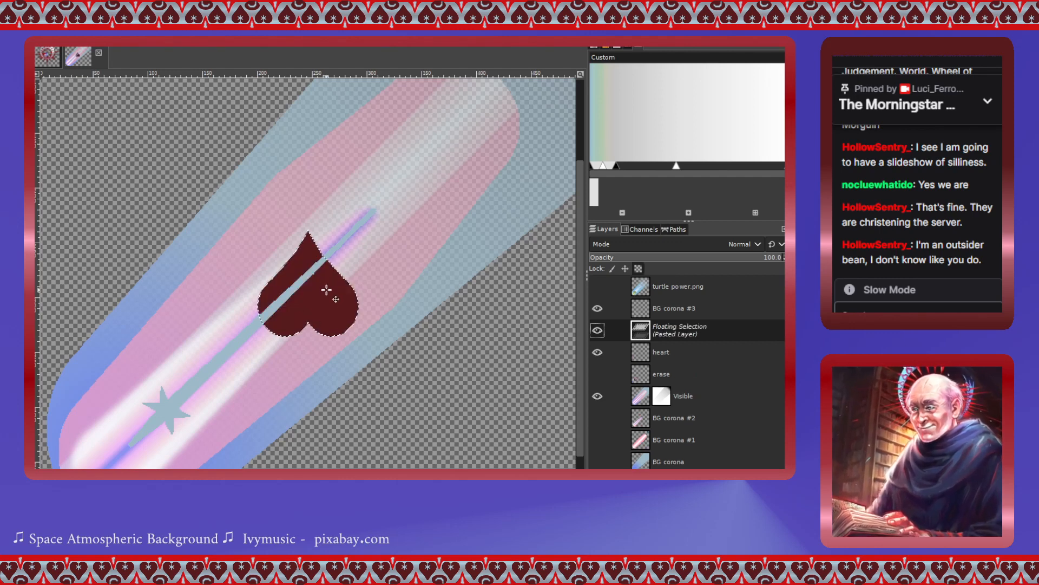
{"action": "left_click_drag", "start_coordinate": [327, 291], "coordinate": [180, 409]}
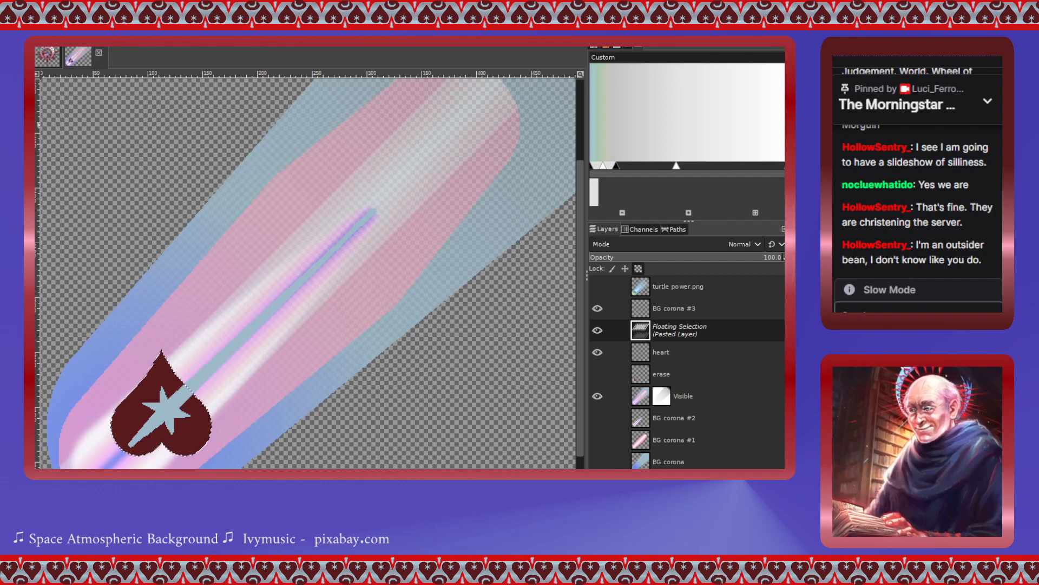
{"action": "key", "text": "shift+r"}
{"action": "left_click", "coordinate": [165, 376]}
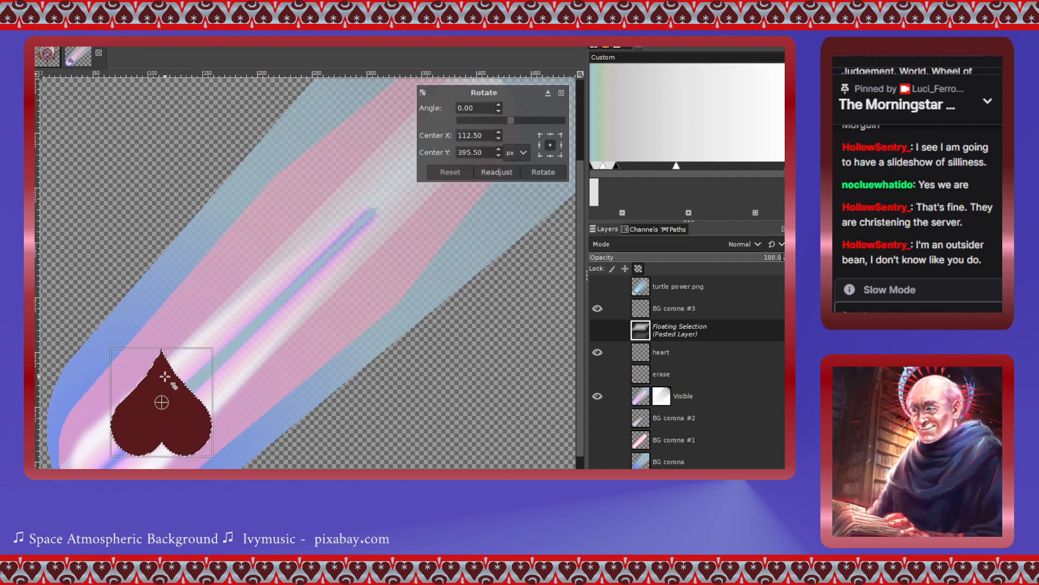
{"action": "left_click_drag", "start_coordinate": [512, 121], "coordinate": [473, 134]}
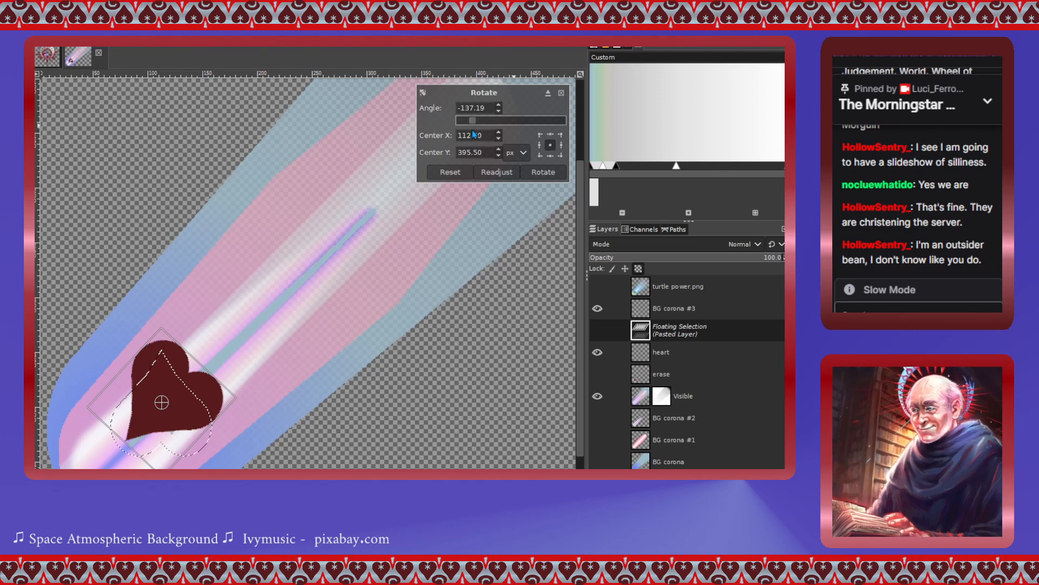
{"action": "left_click", "coordinate": [541, 173]}
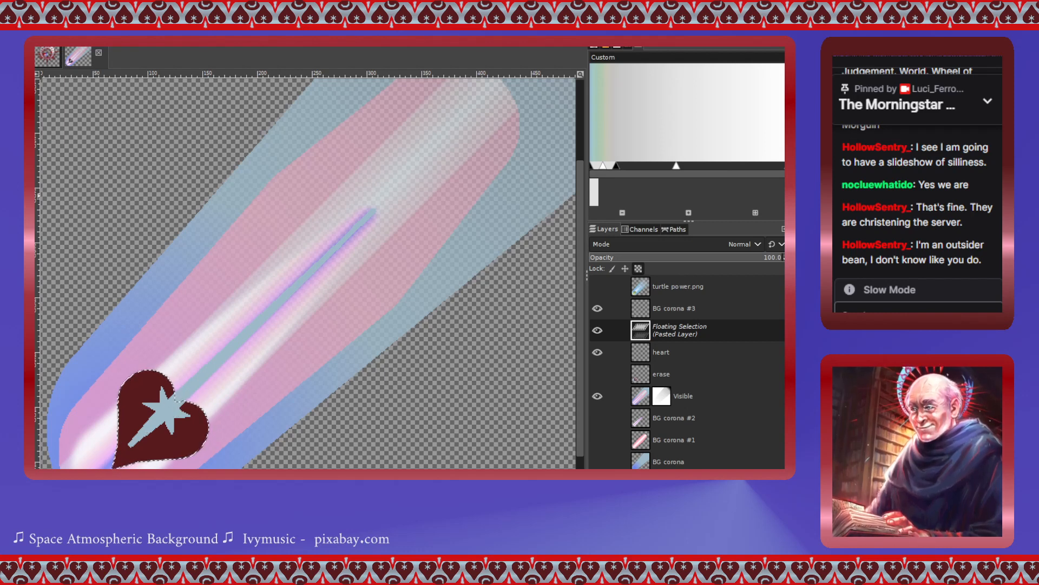
- Rotate the pasted spade by a further -0.97°, nudge it slightly to the left and anchor it to the heart layer
{"action": "left_click", "coordinate": [164, 458]}
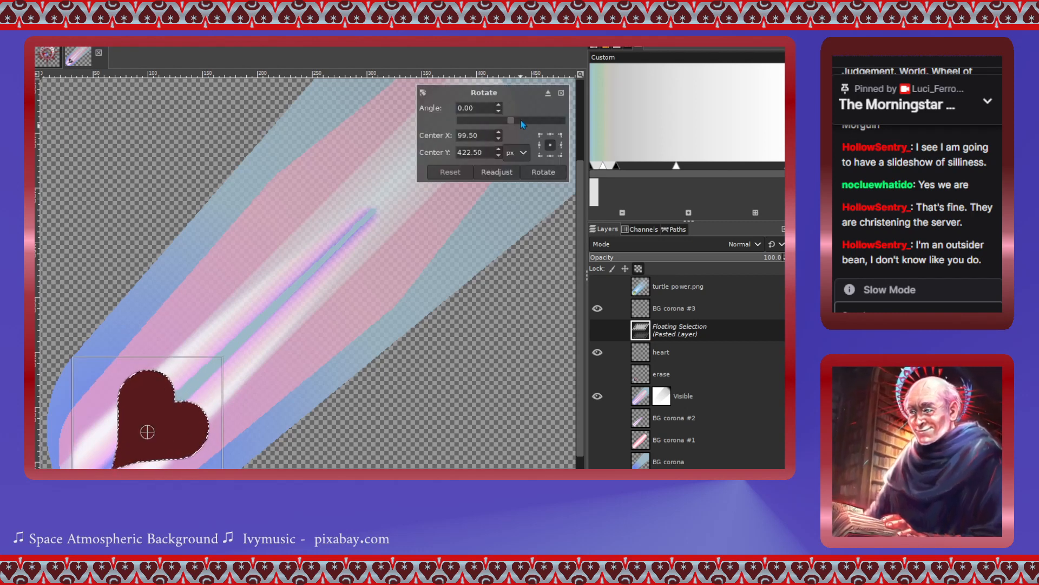
{"action": "left_click_drag", "start_coordinate": [512, 121], "coordinate": [513, 121]}
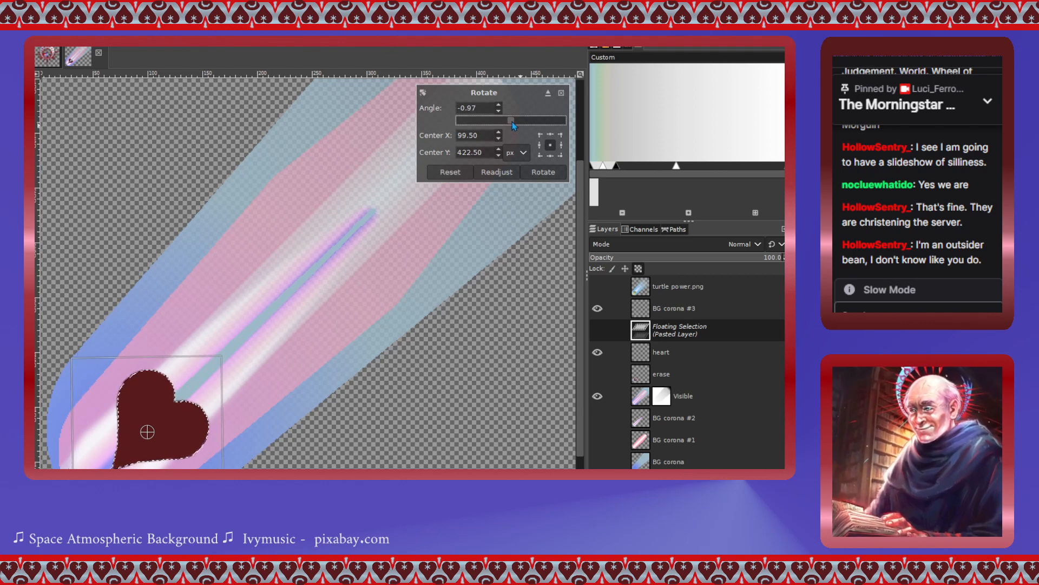
{"action": "left_click", "coordinate": [542, 171]}
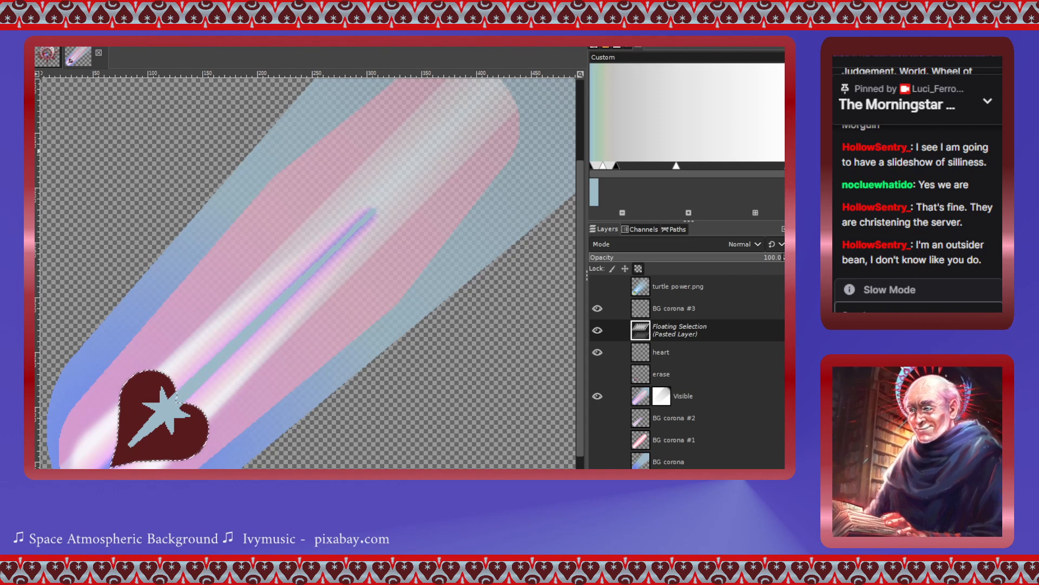
{"action": "left_click_drag", "start_coordinate": [157, 450], "coordinate": [154, 450]}
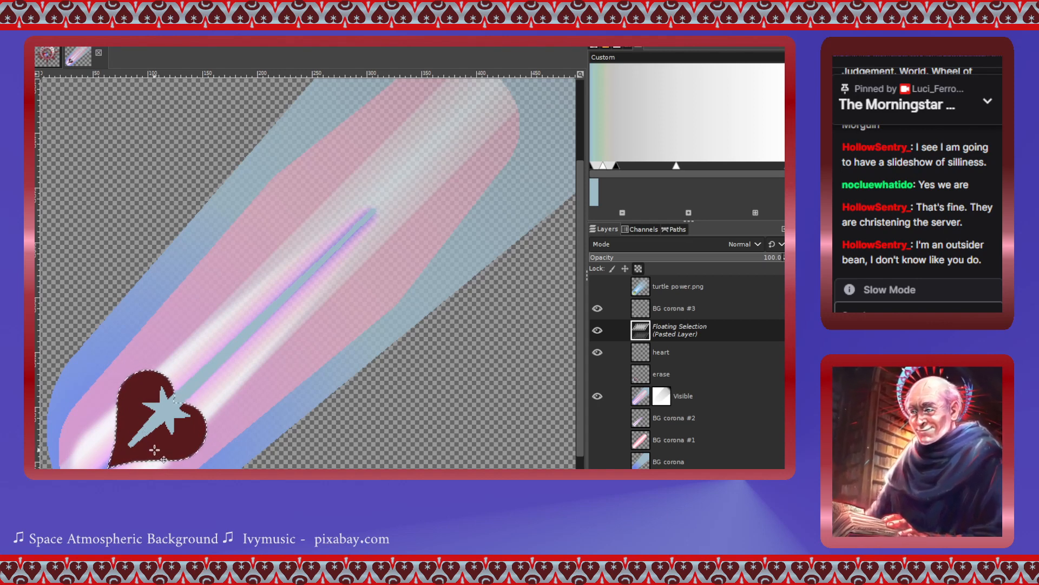
{"action": "scroll", "coordinate": [154, 450], "scroll_direction": "down", "scroll_amount": 3}
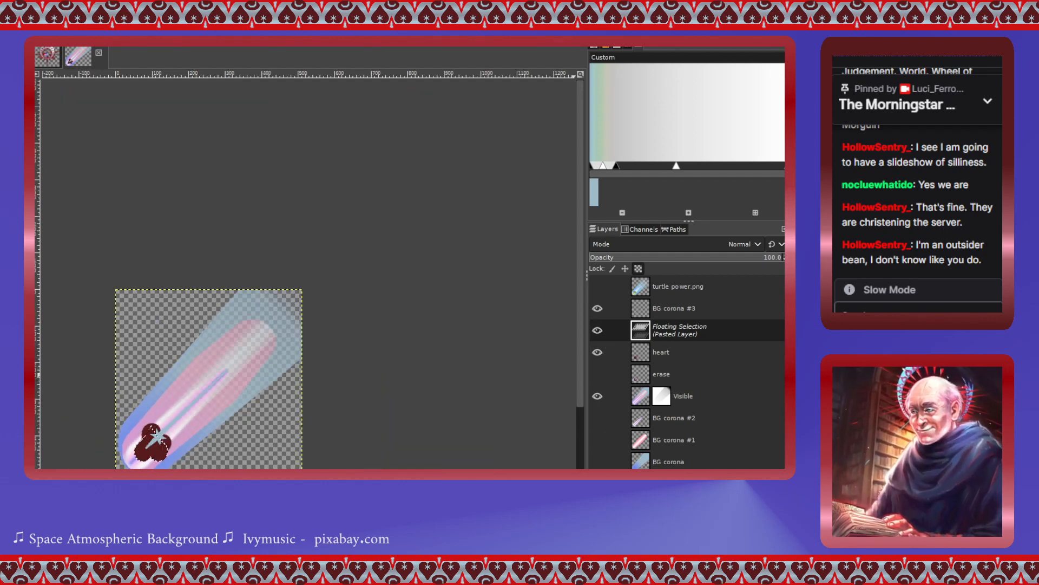
{"action": "key", "text": "ctrl+h"}
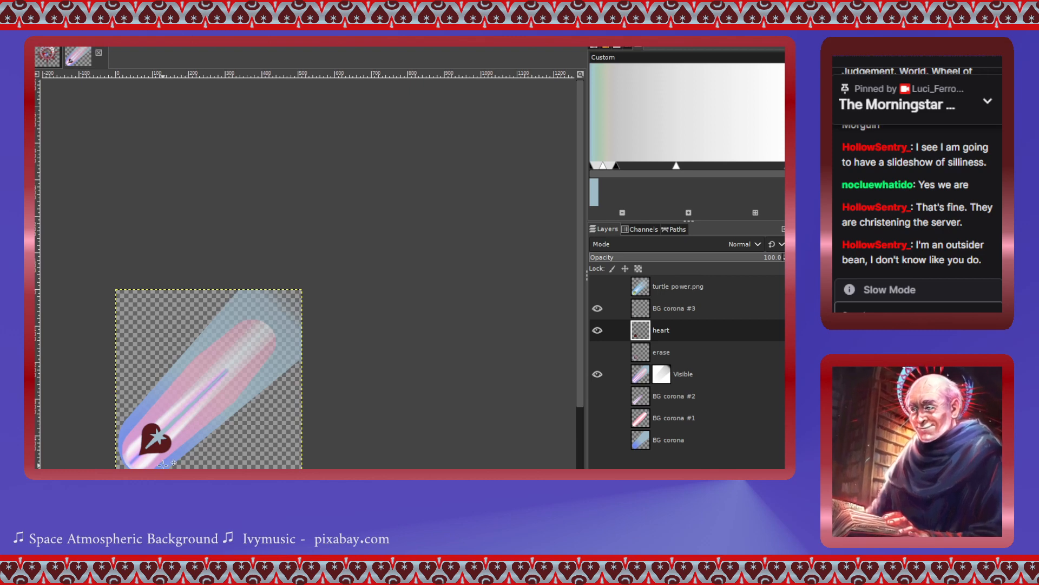
- Hide the Visible layer and move the star on BG corona #3 slightly down and left to centre it on the heart
{"action": "scroll", "coordinate": [164, 452], "scroll_direction": "up", "scroll_amount": 4}
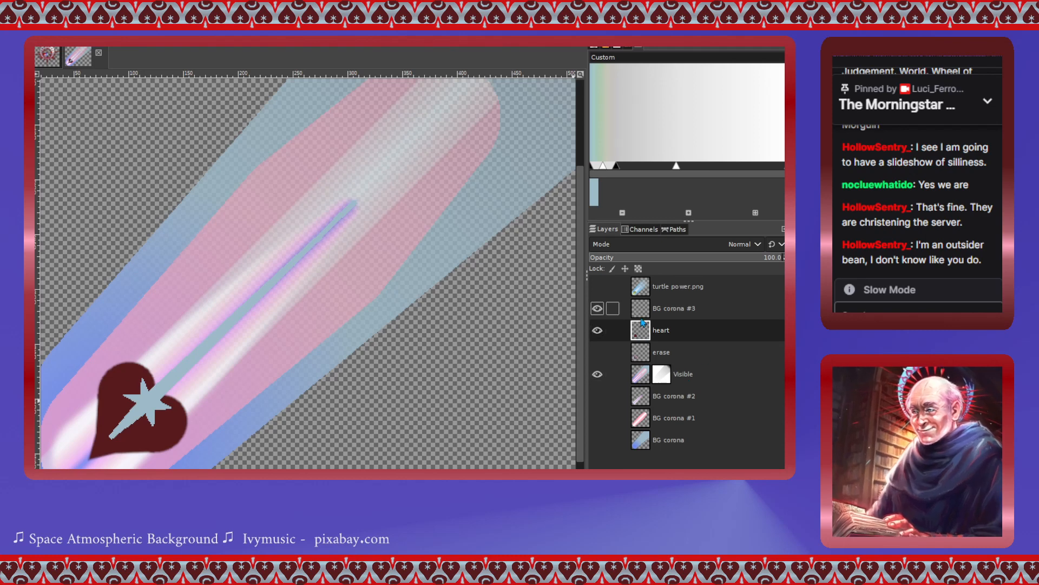
{"action": "left_click", "coordinate": [598, 375]}
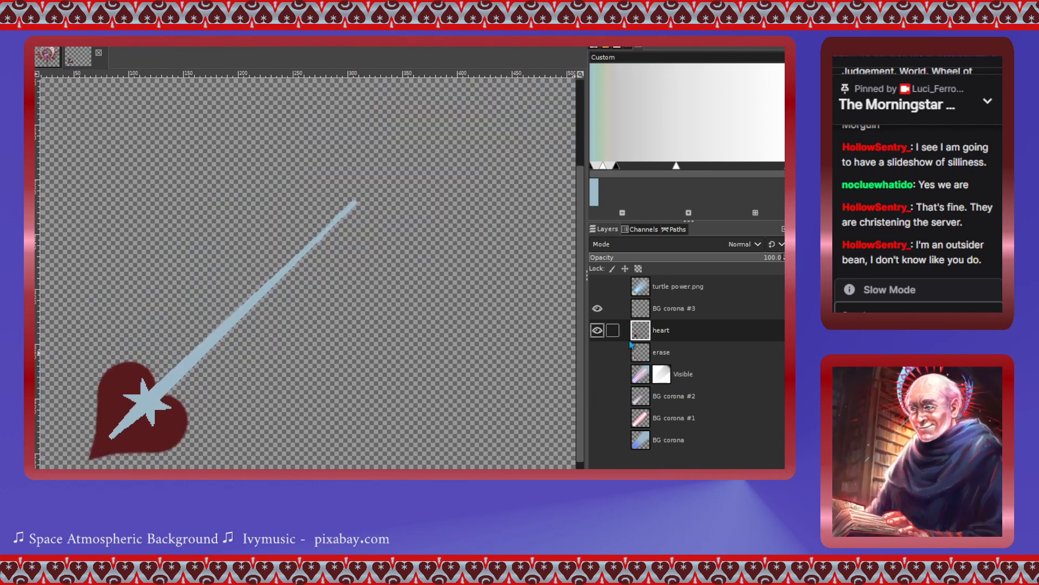
{"action": "left_click", "coordinate": [642, 315]}
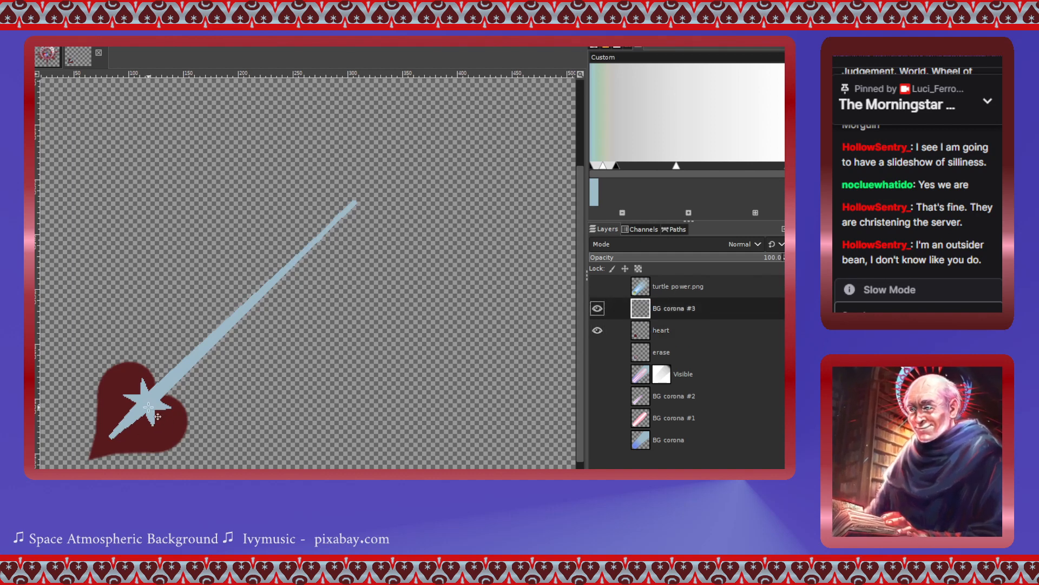
{"action": "left_click_drag", "start_coordinate": [158, 416], "coordinate": [154, 421]}
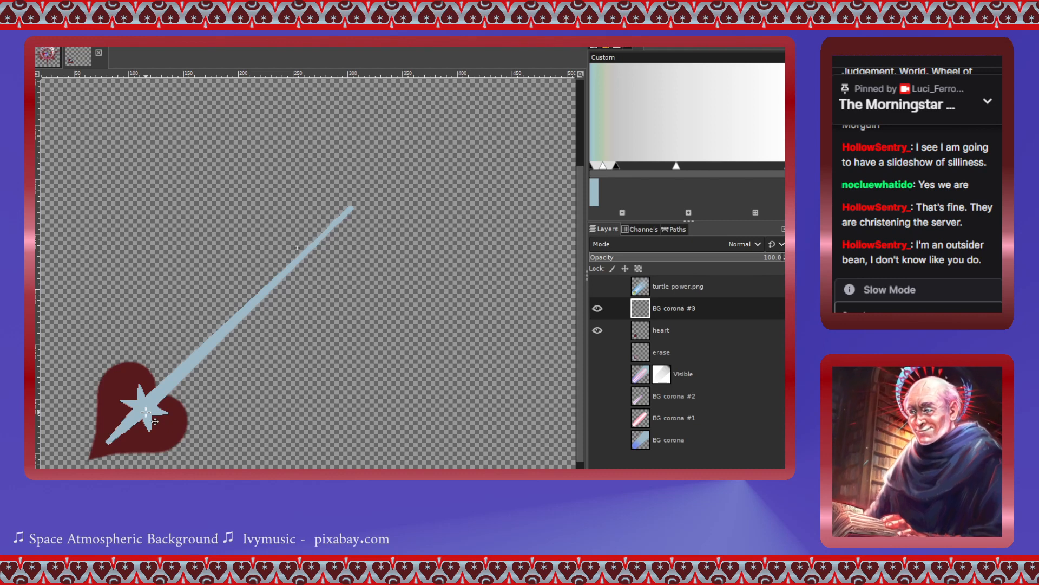
{"action": "left_click_drag", "start_coordinate": [146, 413], "coordinate": [146, 412]}
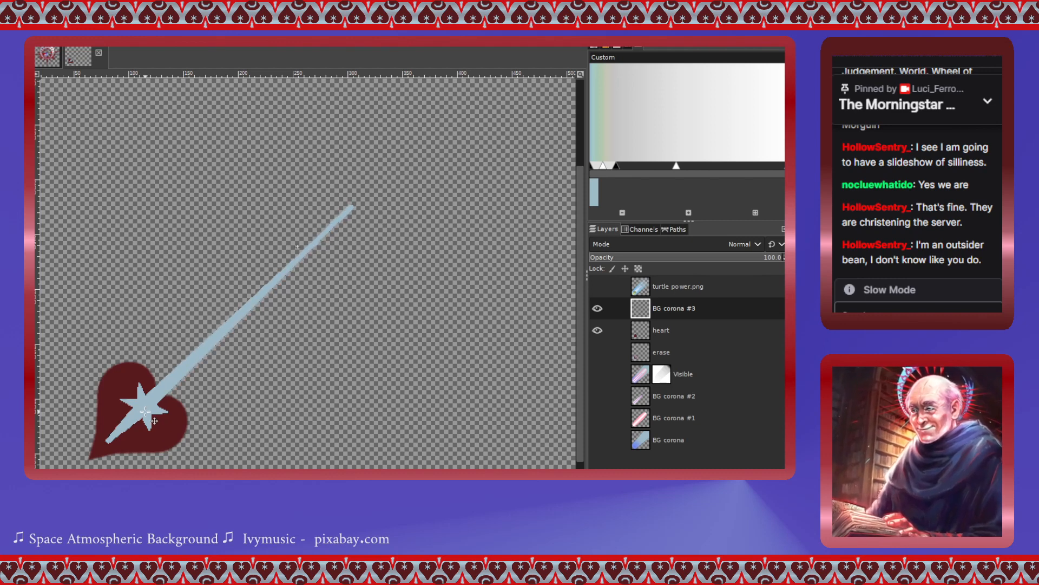
- Merge BG corona #3 down into the heart layer, show the Visible layer and shift the merged heart down-left towards the comet's tip
{"action": "right_click", "coordinate": [639, 310]}
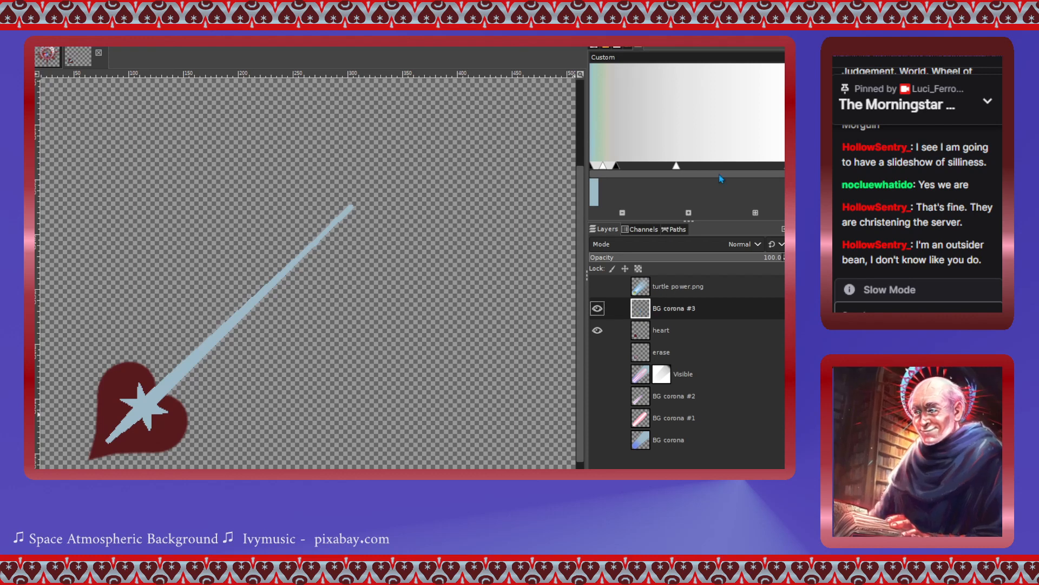
{"action": "left_click", "coordinate": [680, 148]}
{"action": "left_click", "coordinate": [597, 353]}
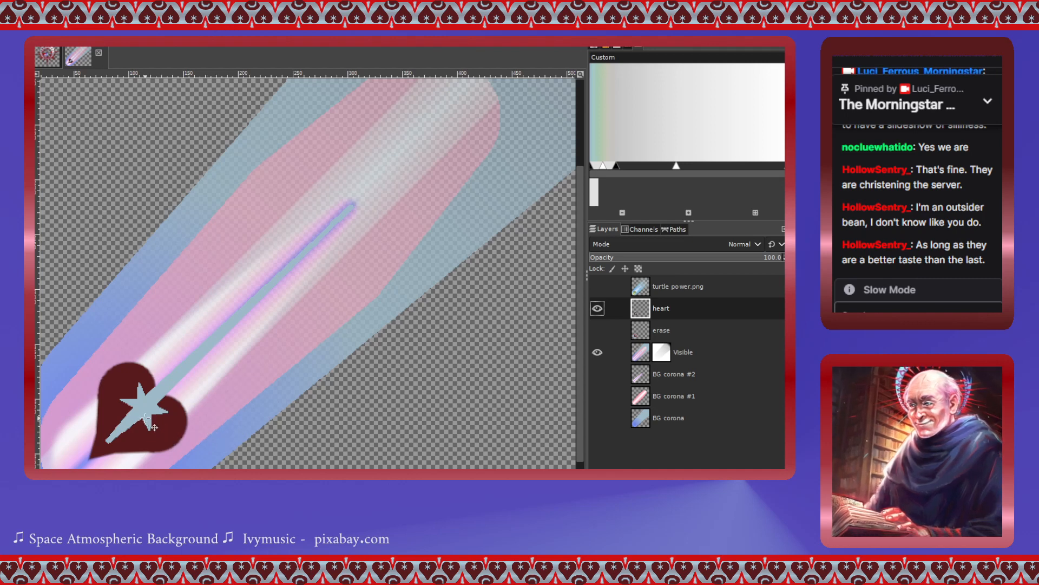
{"action": "left_click_drag", "start_coordinate": [135, 414], "coordinate": [126, 435]}
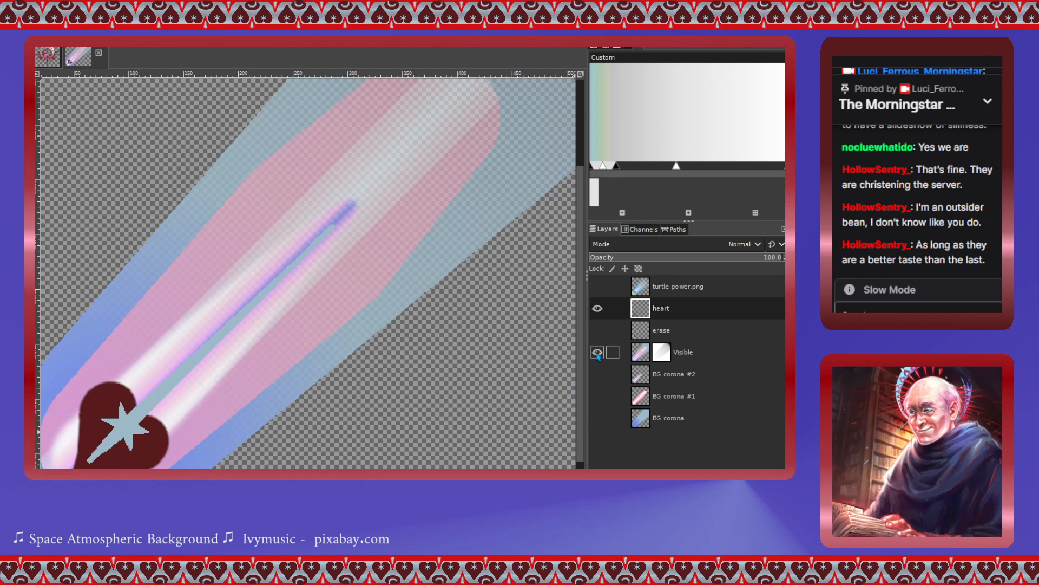
- Hide the Visible, BG corona #2 and heart layers, leaving only BG corona #1 and BG corona shown
{"action": "left_click", "coordinate": [641, 352]}
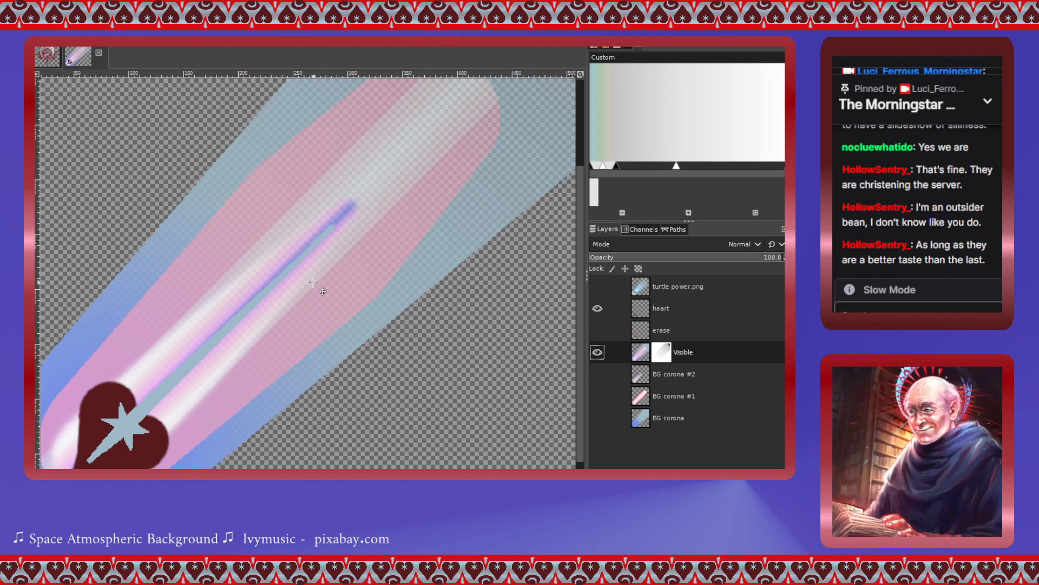
{"action": "left_click", "coordinate": [597, 352]}
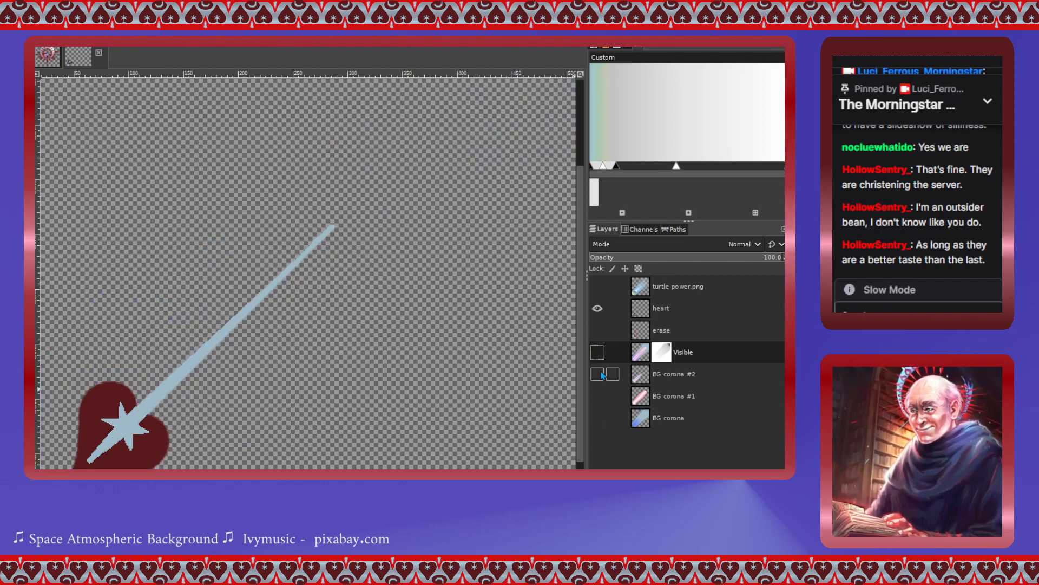
{"action": "left_click", "coordinate": [598, 374]}
{"action": "left_click", "coordinate": [599, 396]}
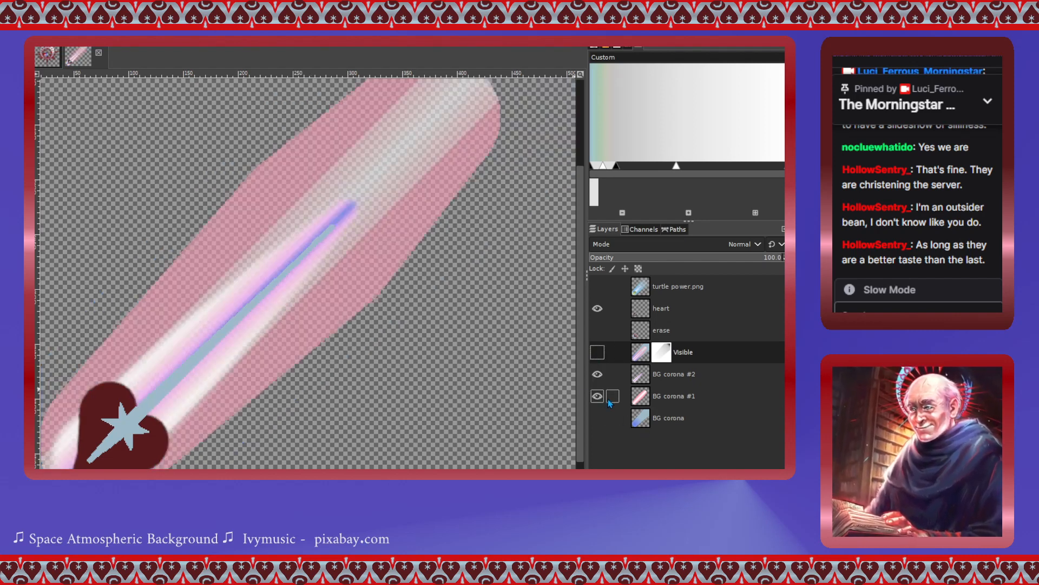
{"action": "left_click", "coordinate": [598, 418]}
{"action": "left_click", "coordinate": [597, 374]}
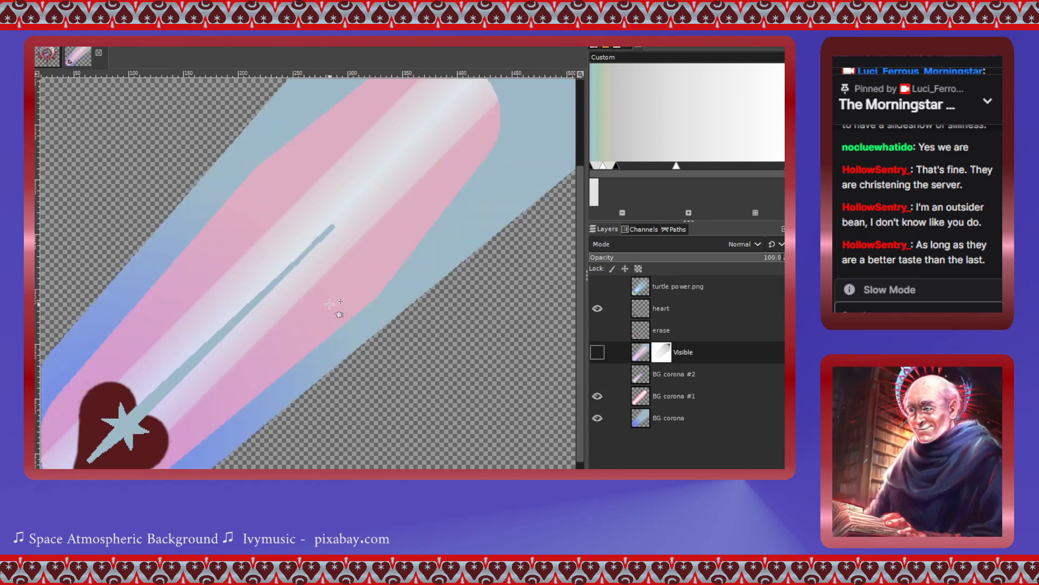
{"action": "scroll", "coordinate": [329, 304], "scroll_direction": "down", "scroll_amount": 2}
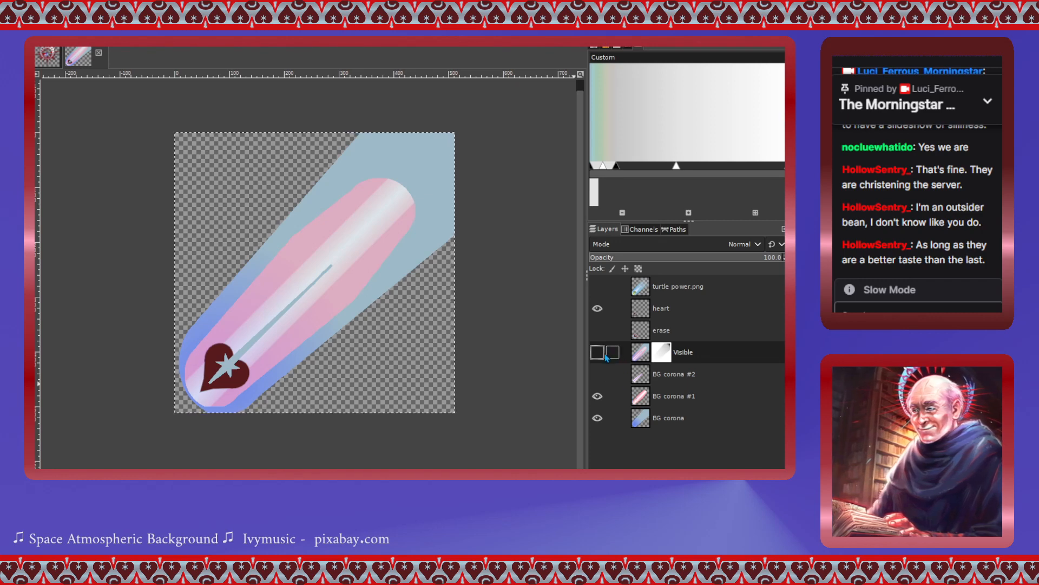
{"action": "left_click", "coordinate": [598, 309]}
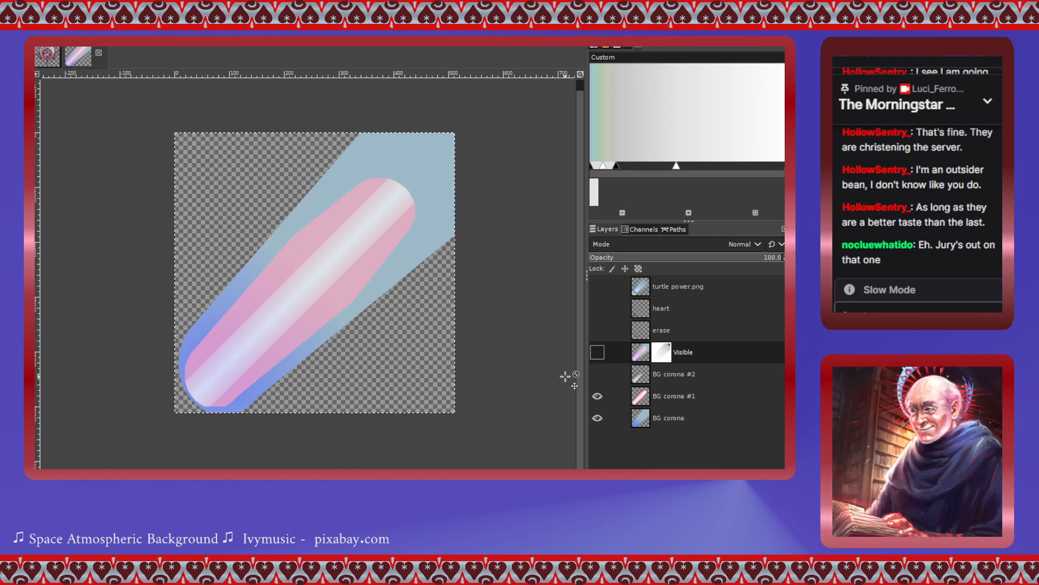
- Create a new layer from the visible content above BG corona #1, and hide BG corona #1 and BG corona
{"action": "left_click", "coordinate": [637, 402]}
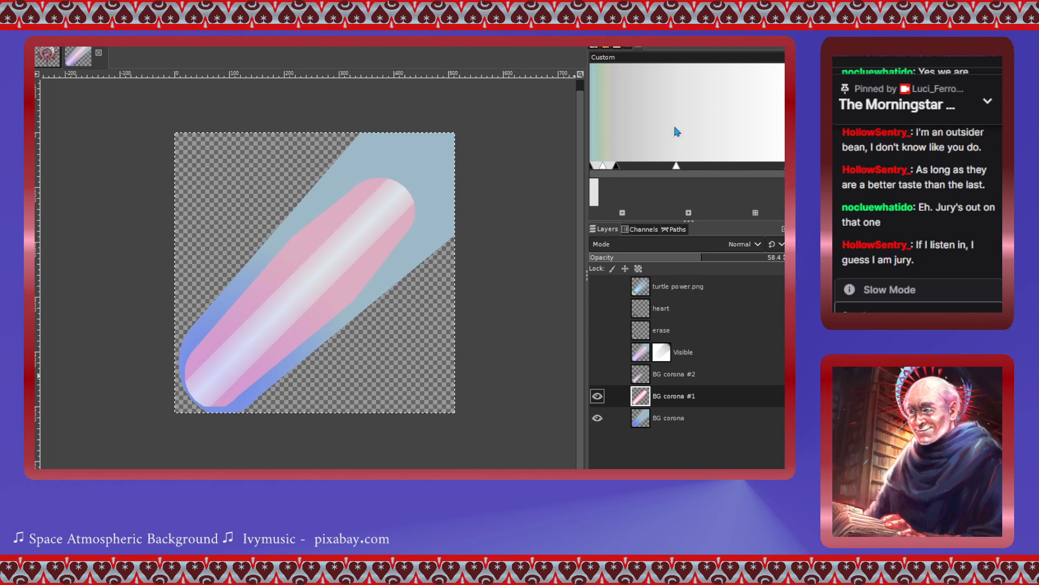
{"action": "left_click", "coordinate": [666, 102]}
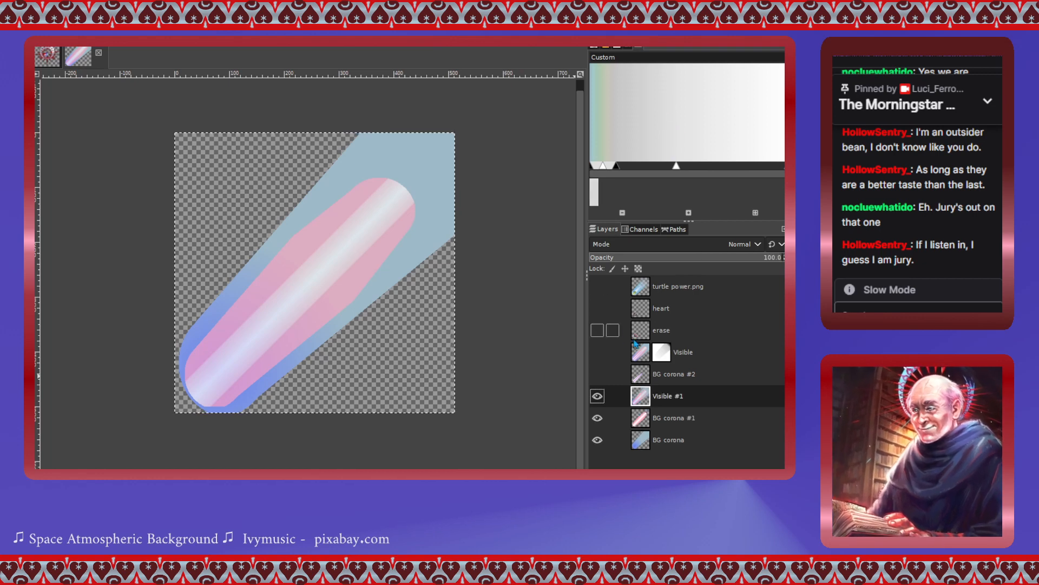
{"action": "left_click", "coordinate": [597, 418]}
{"action": "left_click", "coordinate": [597, 439]}
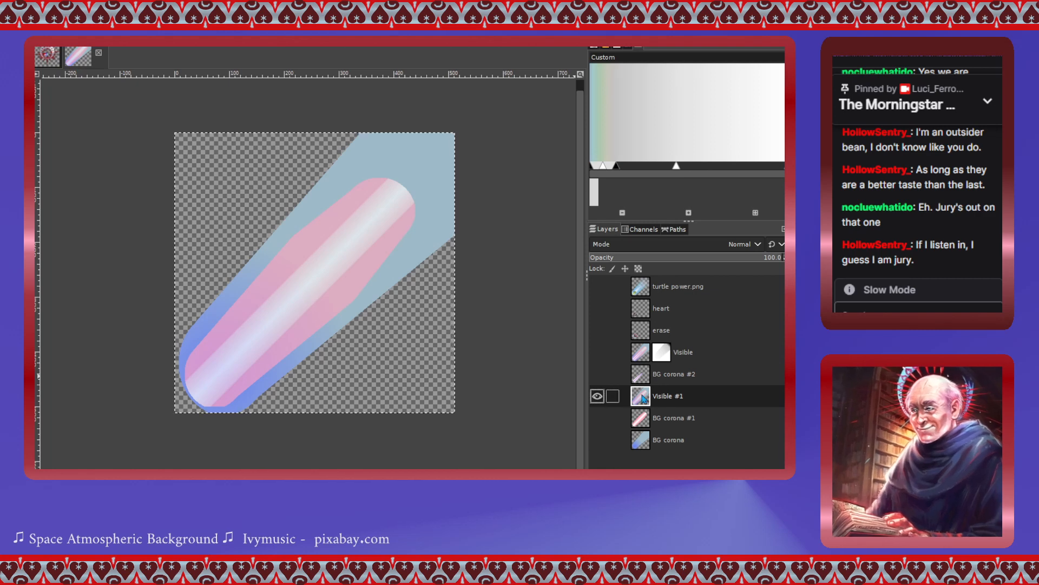
- Show the heart layer, add a white mask to Visible #1, and paste and anchor the fading gradient into that mask
{"action": "left_click", "coordinate": [598, 330]}
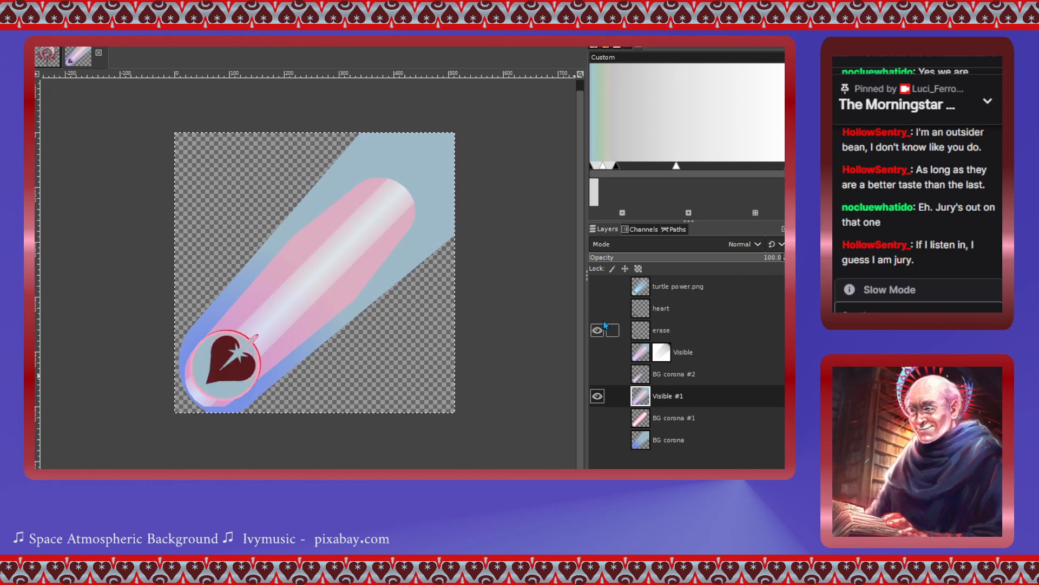
{"action": "left_click", "coordinate": [597, 329]}
{"action": "left_click", "coordinate": [597, 308]}
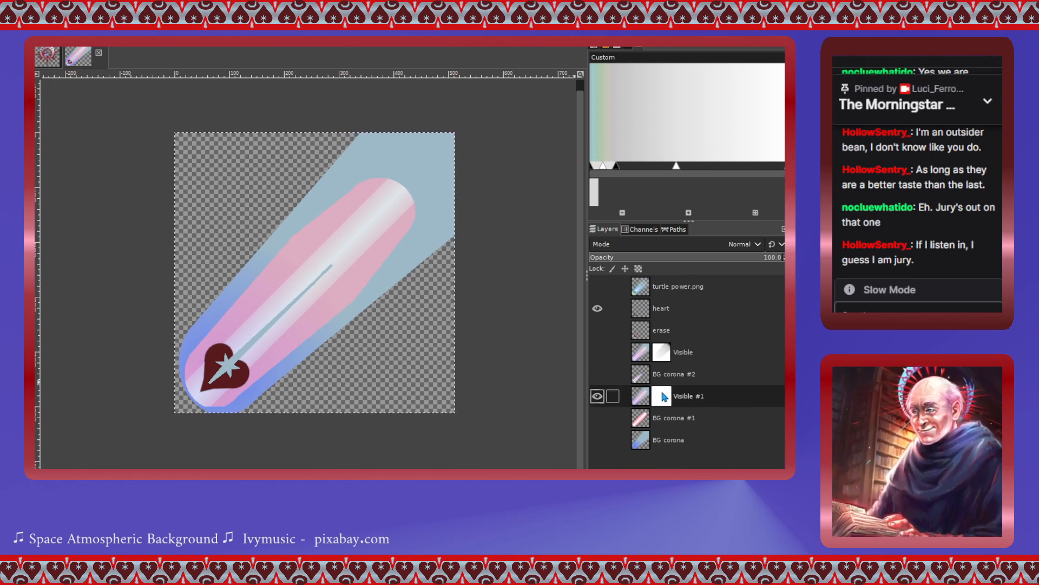
{"action": "key", "text": "ctrl+v"}
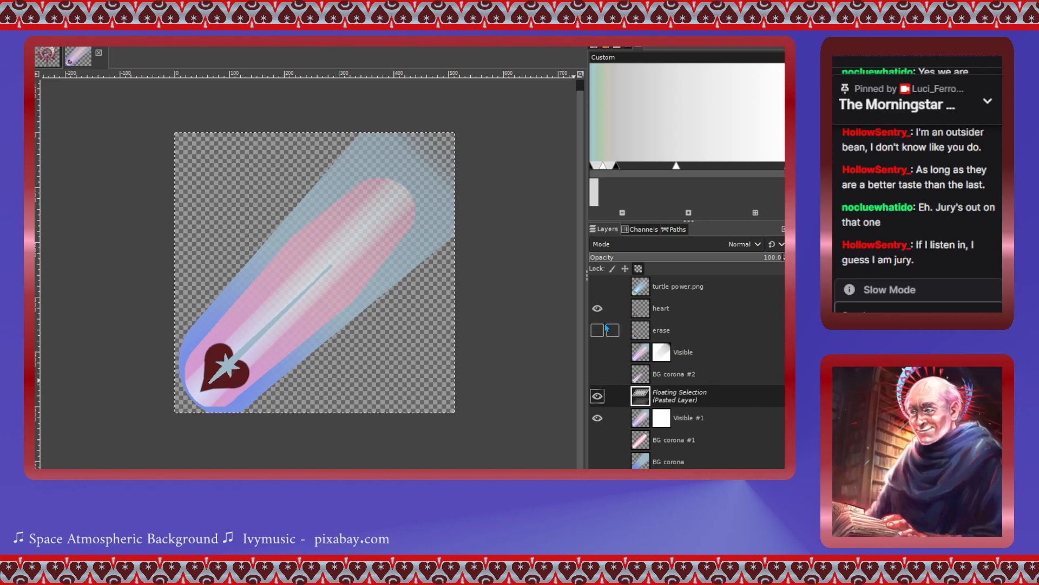
{"action": "left_click", "coordinate": [596, 309]}
{"action": "left_click", "coordinate": [597, 309]}
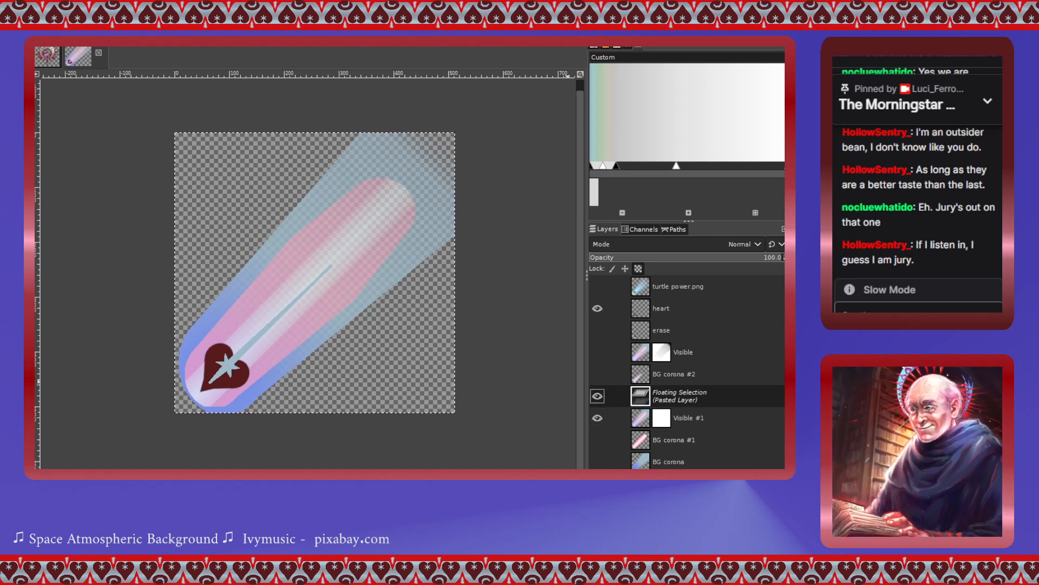
{"action": "key", "text": "ctrl+h"}
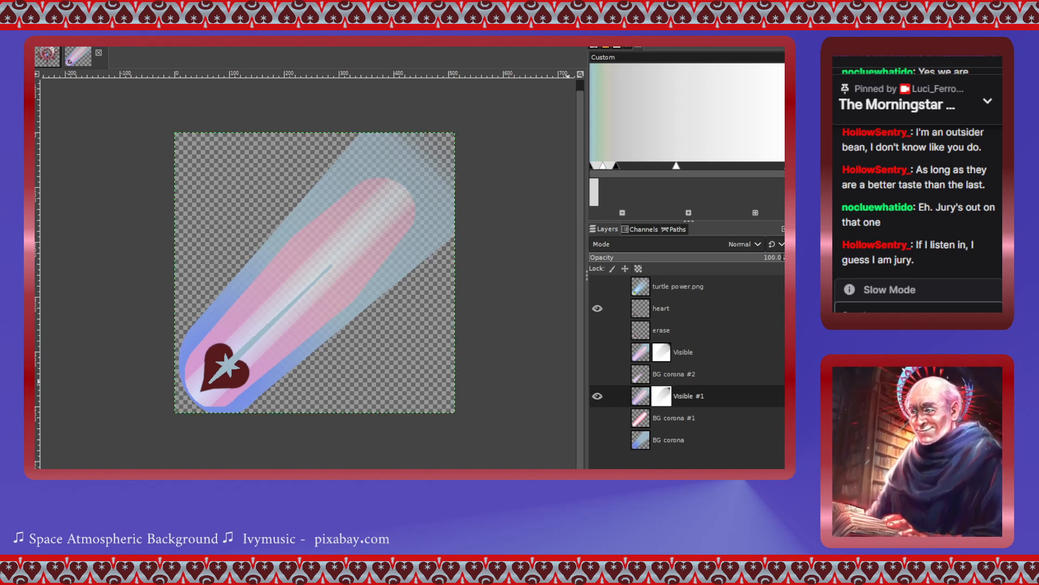
{"action": "left_click", "coordinate": [614, 308]}
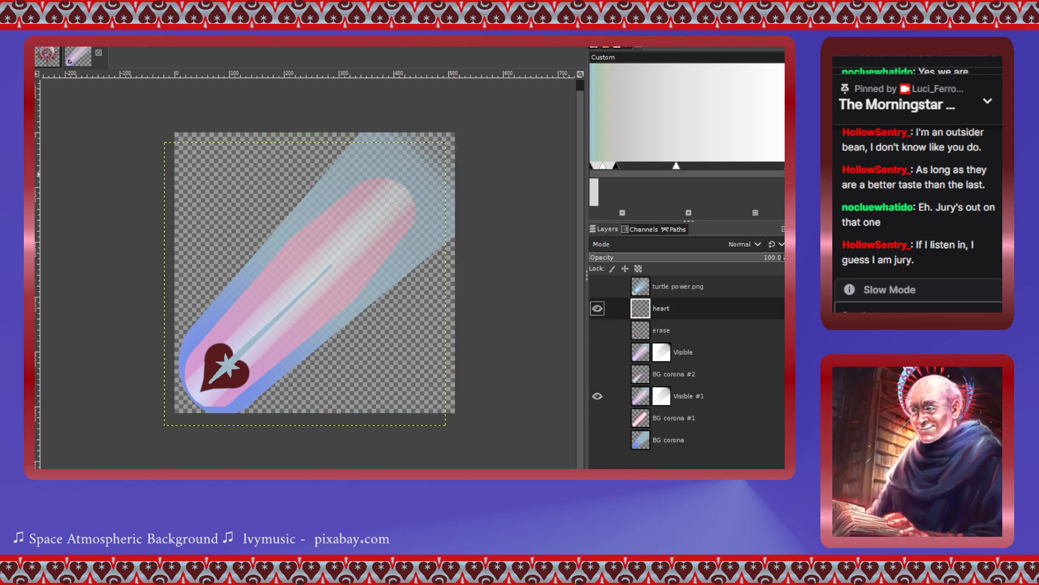
{"action": "key", "text": "shift+s"}
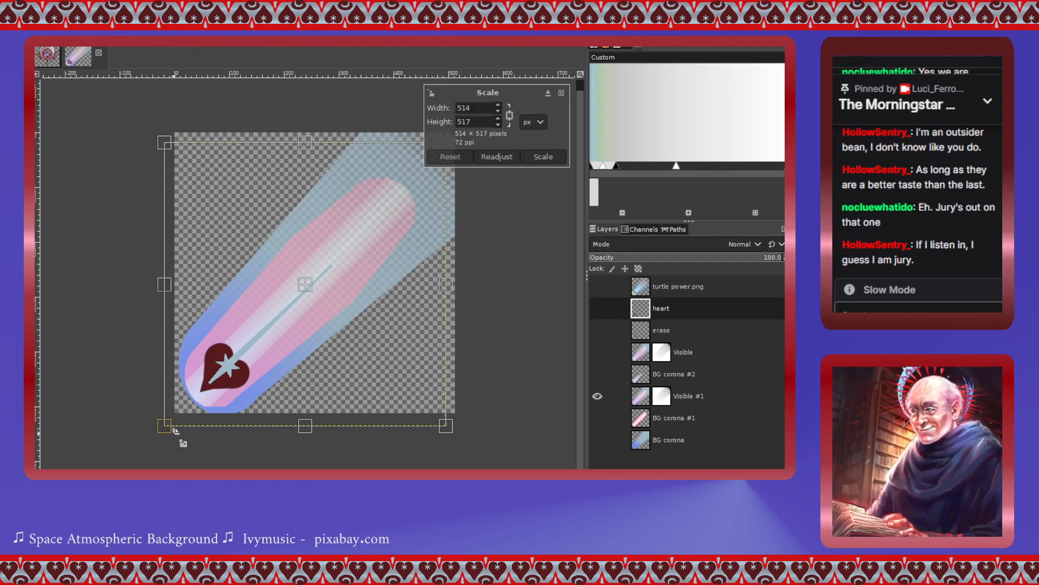
{"action": "left_click_drag", "start_coordinate": [227, 378], "coordinate": [153, 435]}
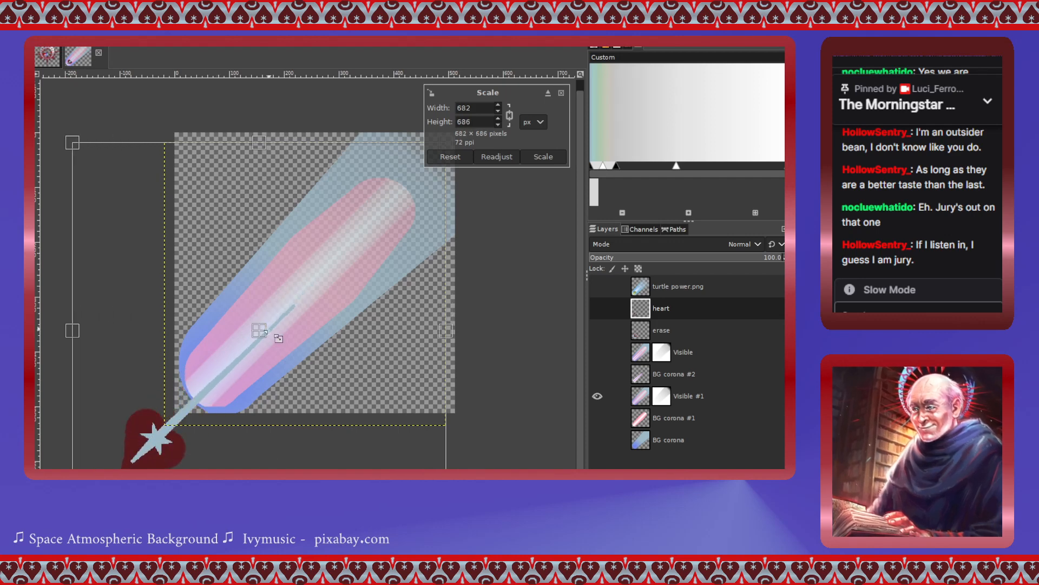
{"action": "left_click_drag", "start_coordinate": [267, 342], "coordinate": [333, 274]}
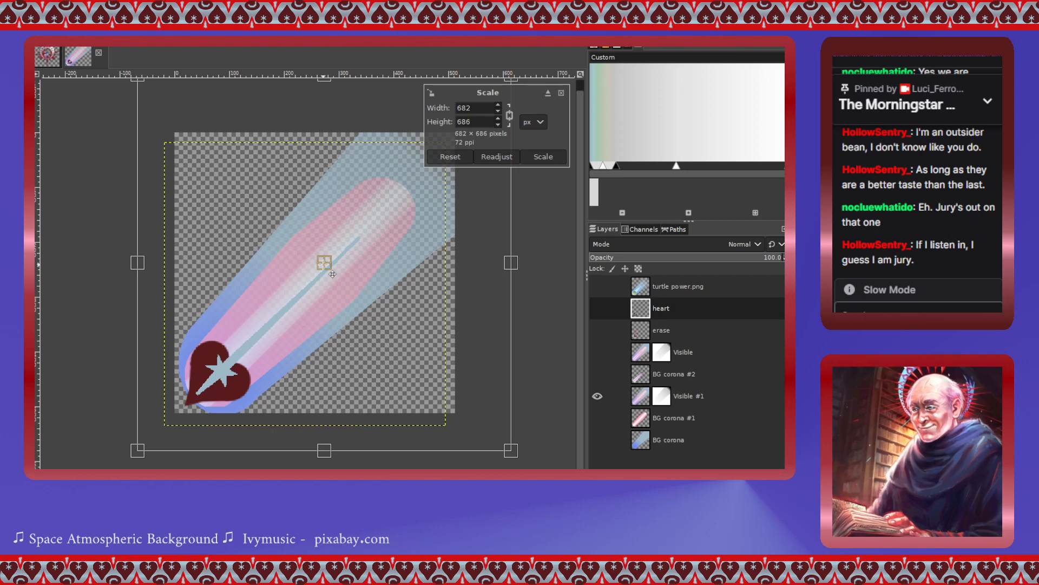
{"action": "left_click", "coordinate": [450, 157]}
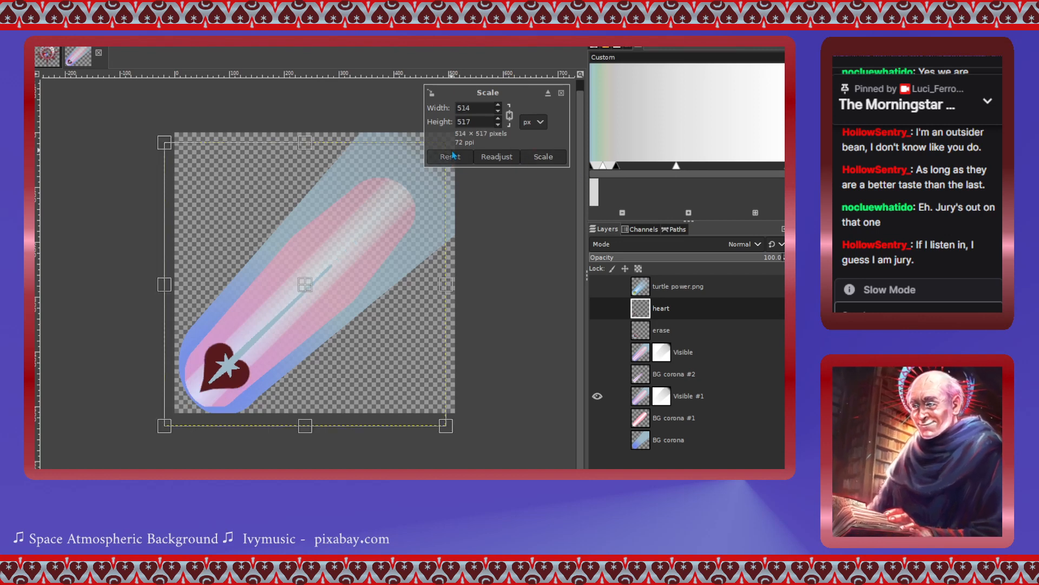
{"action": "left_click", "coordinate": [561, 92]}
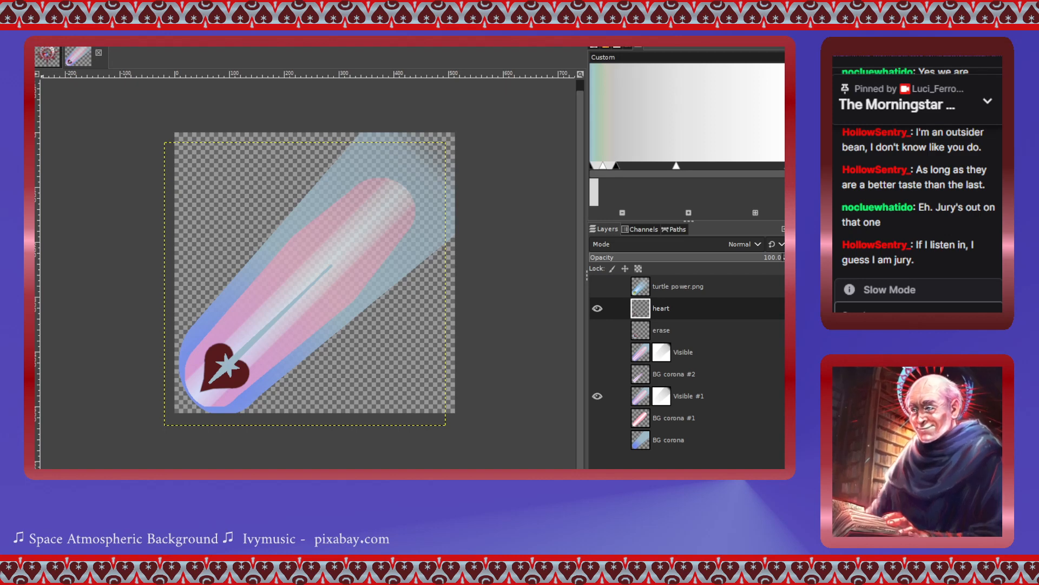
{"action": "key", "text": "shift+l"}
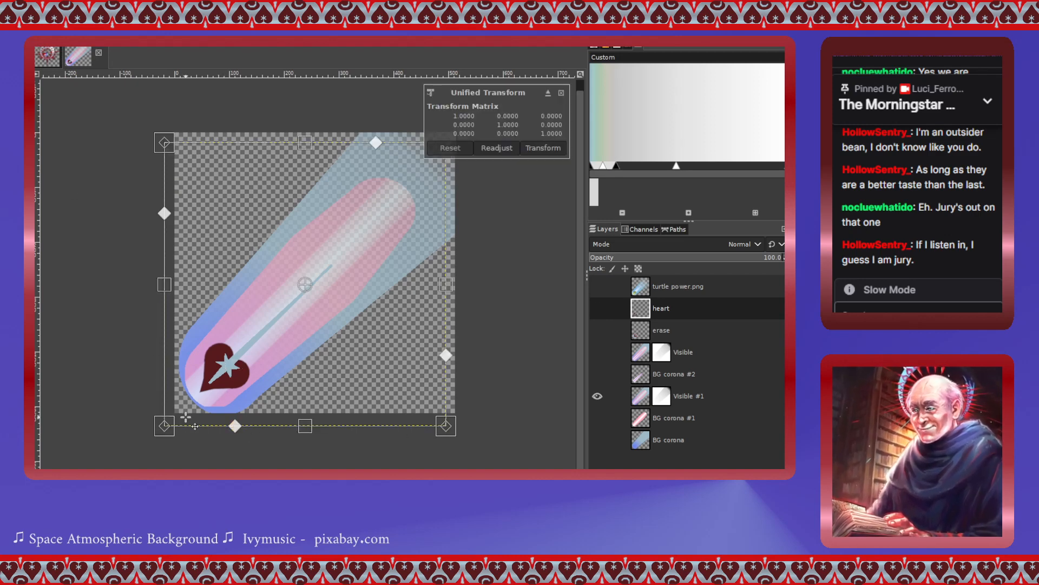
{"action": "left_click_drag", "start_coordinate": [164, 426], "coordinate": [204, 385]}
{"action": "left_click_drag", "start_coordinate": [305, 284], "coordinate": [330, 274]}
{"action": "left_click_drag", "start_coordinate": [171, 148], "coordinate": [117, 77]}
{"action": "left_click_drag", "start_coordinate": [456, 420], "coordinate": [523, 509]}
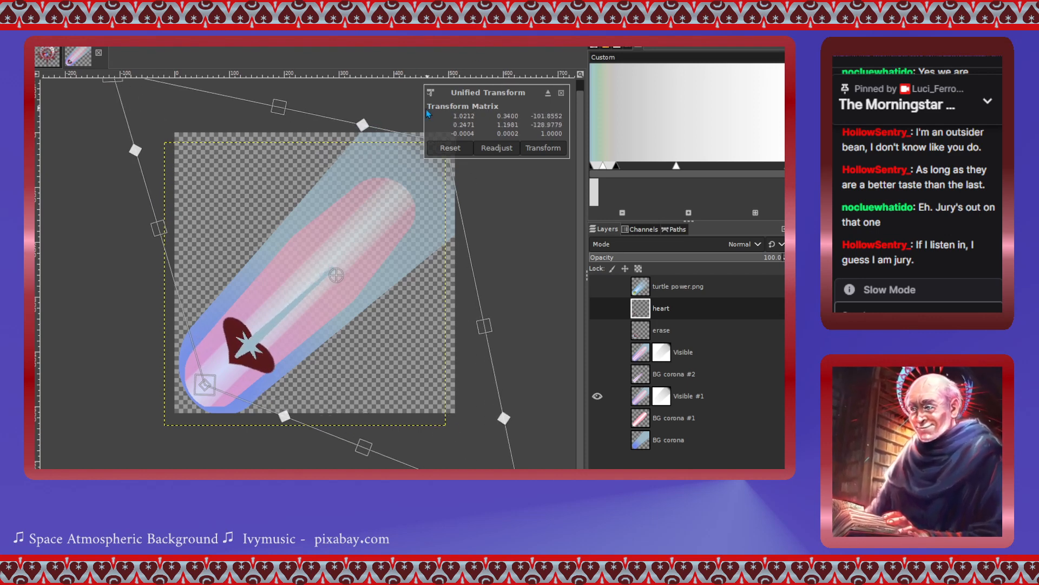
{"action": "scroll", "coordinate": [493, 198], "scroll_direction": "up", "scroll_amount": 1}
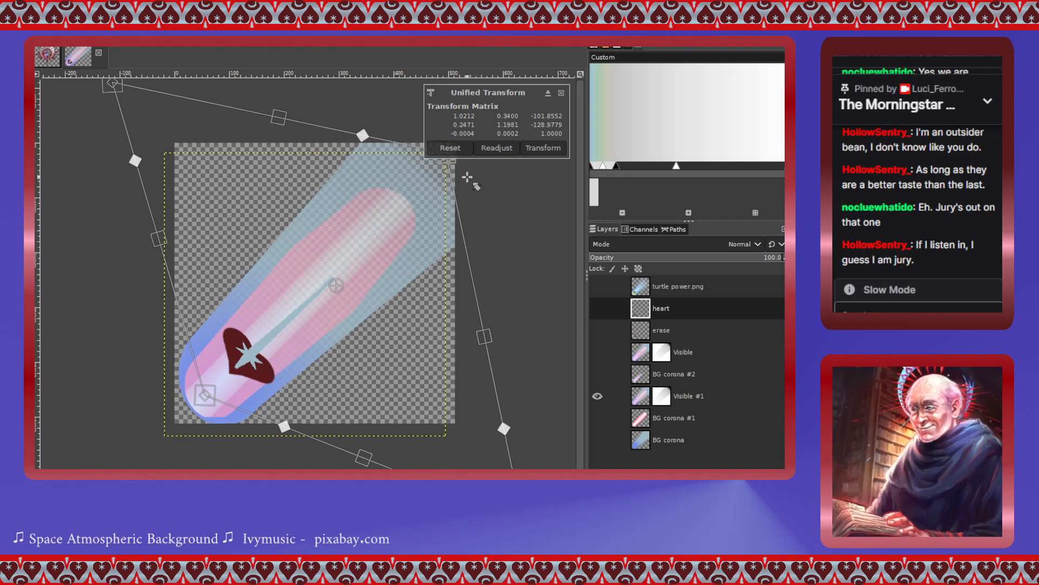
{"action": "scroll", "coordinate": [472, 242], "scroll_direction": "down", "scroll_amount": 1}
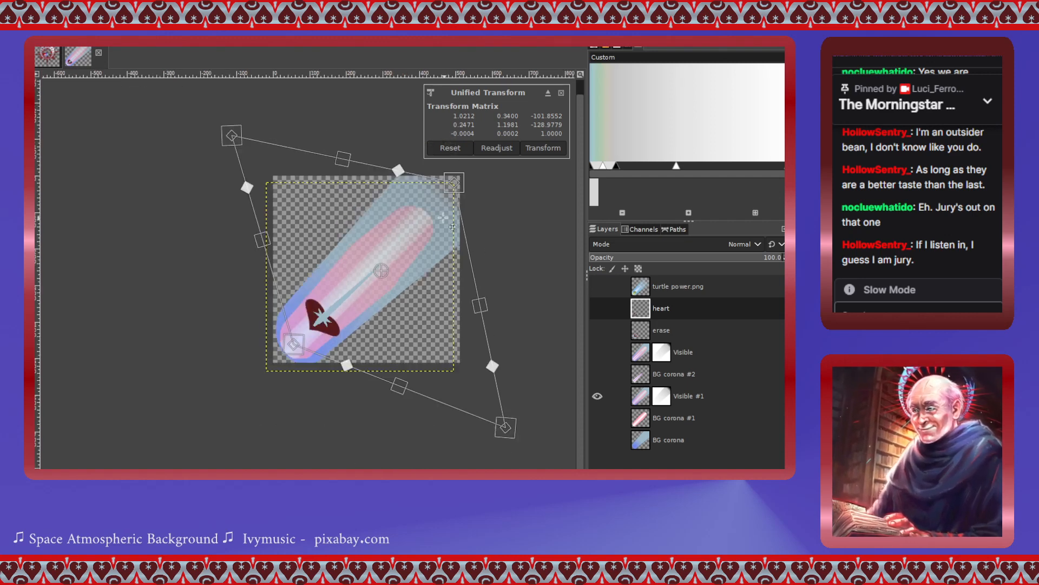
{"action": "mouse_move", "coordinate": [454, 184]}
{"action": "left_mouse_down"}
{"action": "mouse_move", "coordinate": [540, 117]}
{"action": "mouse_move", "coordinate": [594, 55]}
{"action": "mouse_move", "coordinate": [462, 191]}
{"action": "left_mouse_up"}
{"action": "left_click_drag", "start_coordinate": [312, 352], "coordinate": [299, 332]}
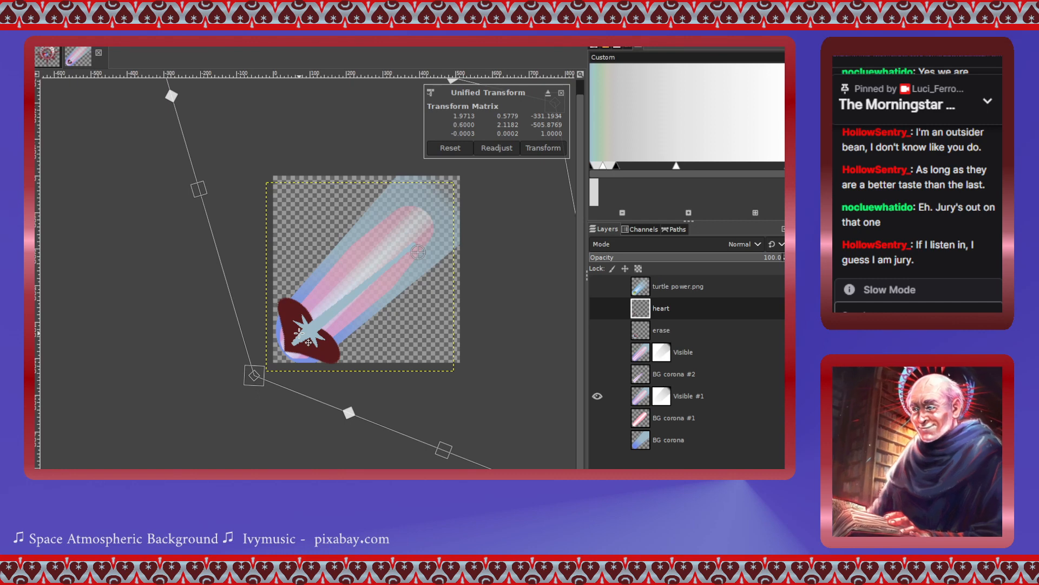
{"action": "left_click", "coordinate": [449, 148]}
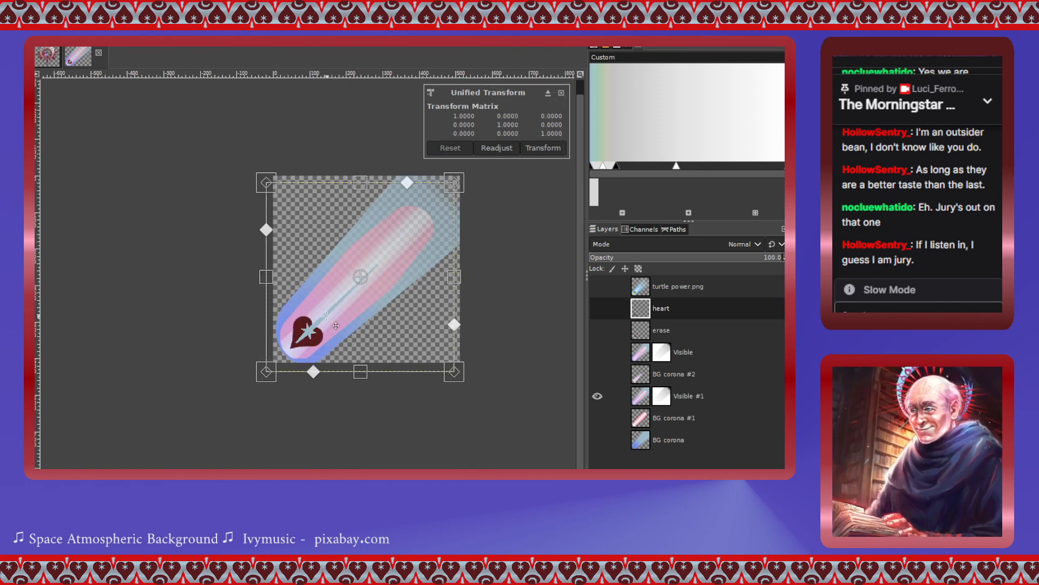
- Enlarge the heart layer proportionally to about twice its size with Unified Transform and move the heart over the comet's head
{"action": "left_click_drag", "start_coordinate": [266, 279], "coordinate": [75, 314]}
{"action": "left_click_drag", "start_coordinate": [153, 383], "coordinate": [321, 327]}
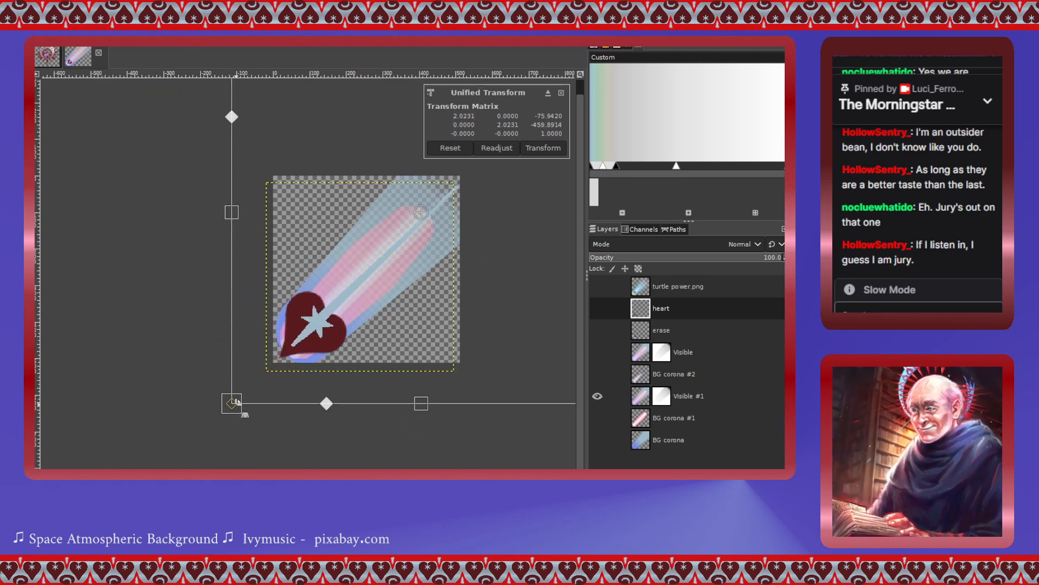
{"action": "left_click_drag", "start_coordinate": [232, 403], "coordinate": [295, 345]}
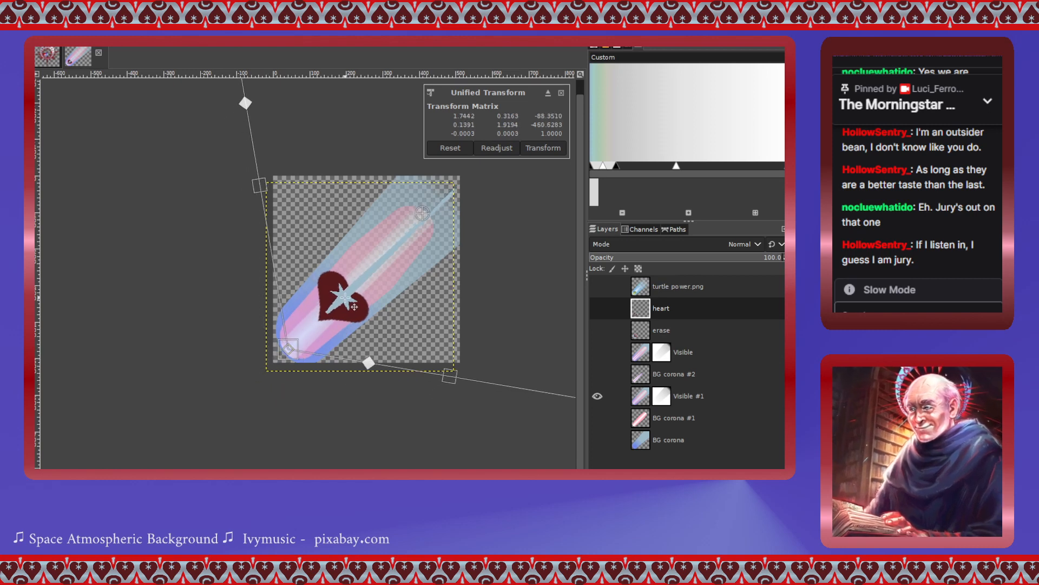
{"action": "left_click_drag", "start_coordinate": [353, 307], "coordinate": [323, 336]}
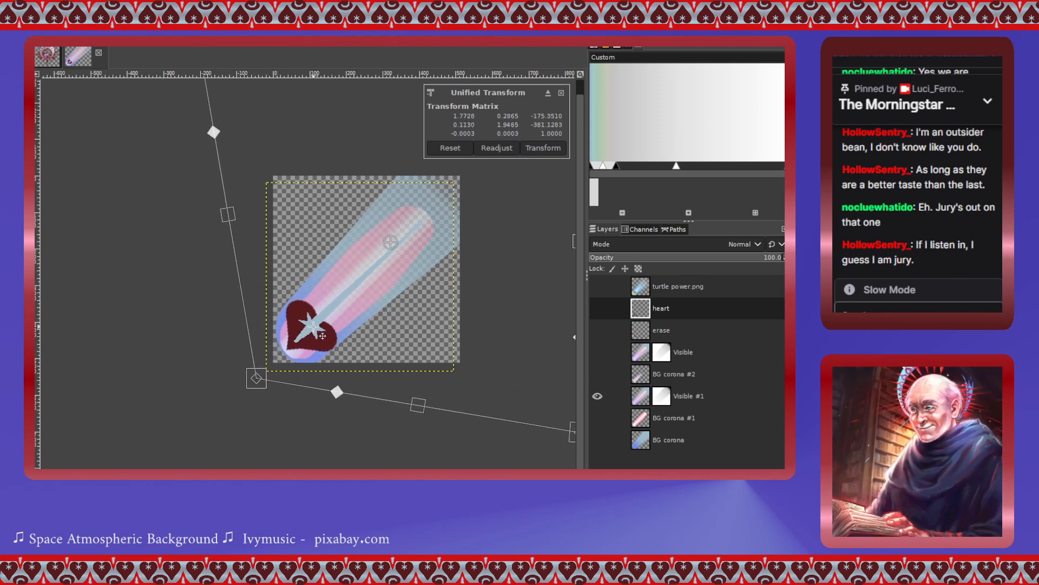
{"action": "key", "text": "ctrl+z"}
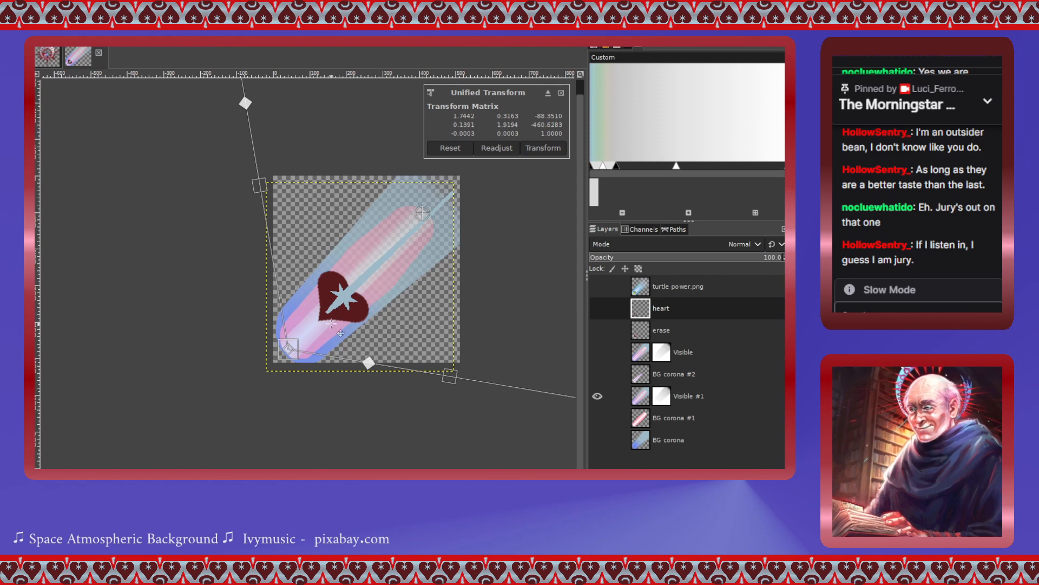
{"action": "key", "text": "ctrl+z"}
- Nudge the heart slightly inward along the comet and increase the layer's proportional scale to about 2.06 times
{"action": "mouse_move", "coordinate": [312, 345]}
{"action": "left_mouse_down"}
{"action": "mouse_move", "coordinate": [325, 330]}
{"action": "mouse_move", "coordinate": [315, 337]}
{"action": "left_mouse_up"}
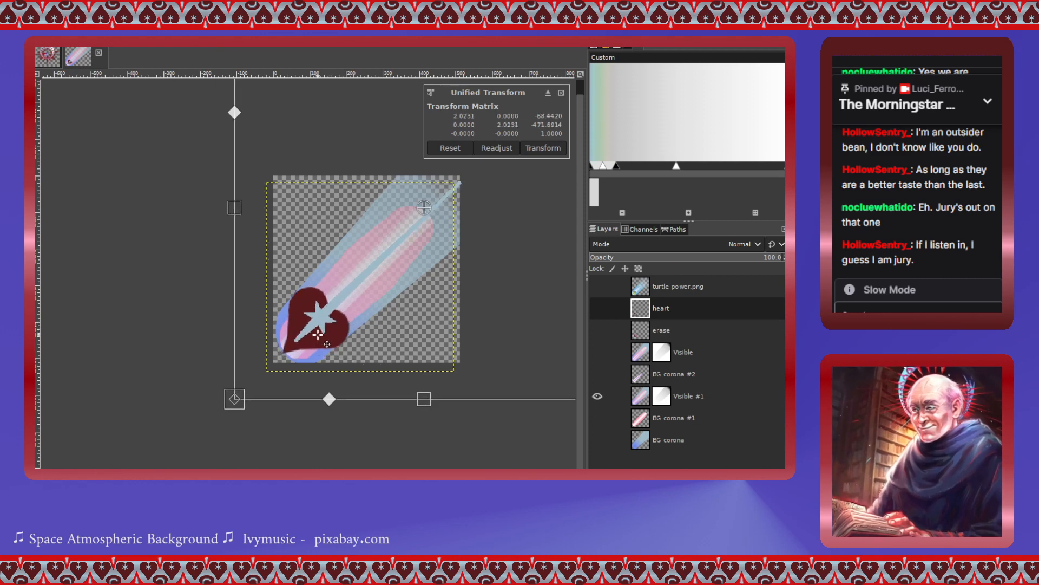
{"action": "scroll", "coordinate": [217, 303], "scroll_direction": "up", "scroll_amount": 1}
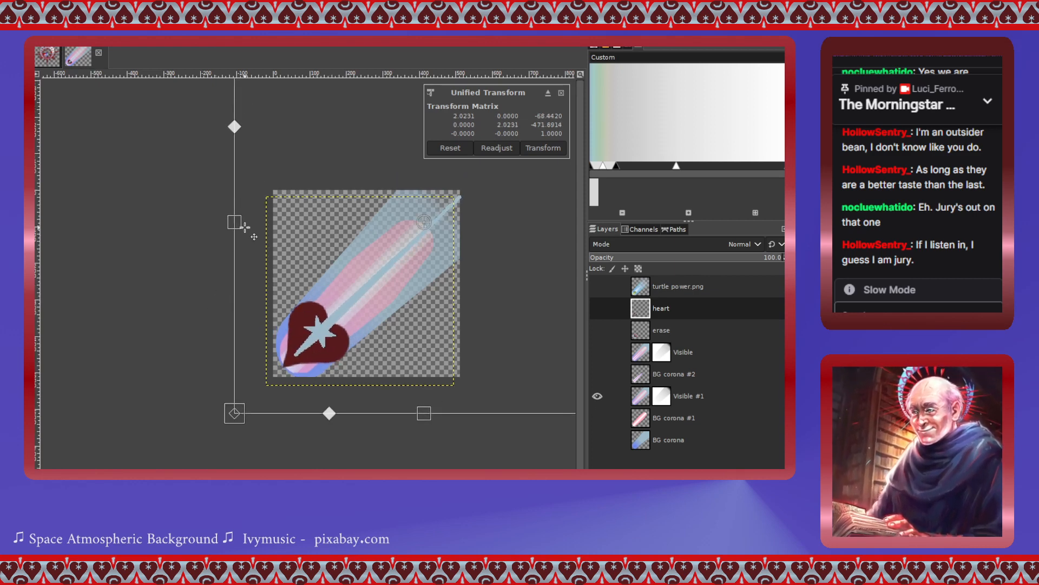
{"action": "left_click_drag", "start_coordinate": [240, 229], "coordinate": [234, 256]}
- Pull the heart layer's upper-left and lower-right corners inward in perspective, and apply the transform with the heart at the comet's tip
{"action": "scroll", "coordinate": [188, 296], "scroll_direction": "down", "scroll_amount": 3}
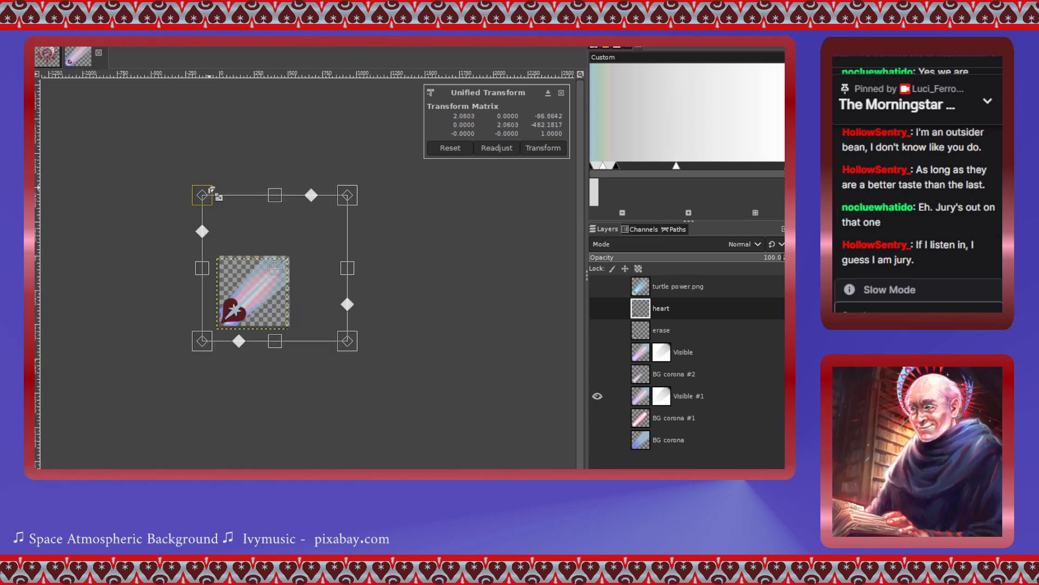
{"action": "left_click_drag", "start_coordinate": [205, 196], "coordinate": [210, 235]}
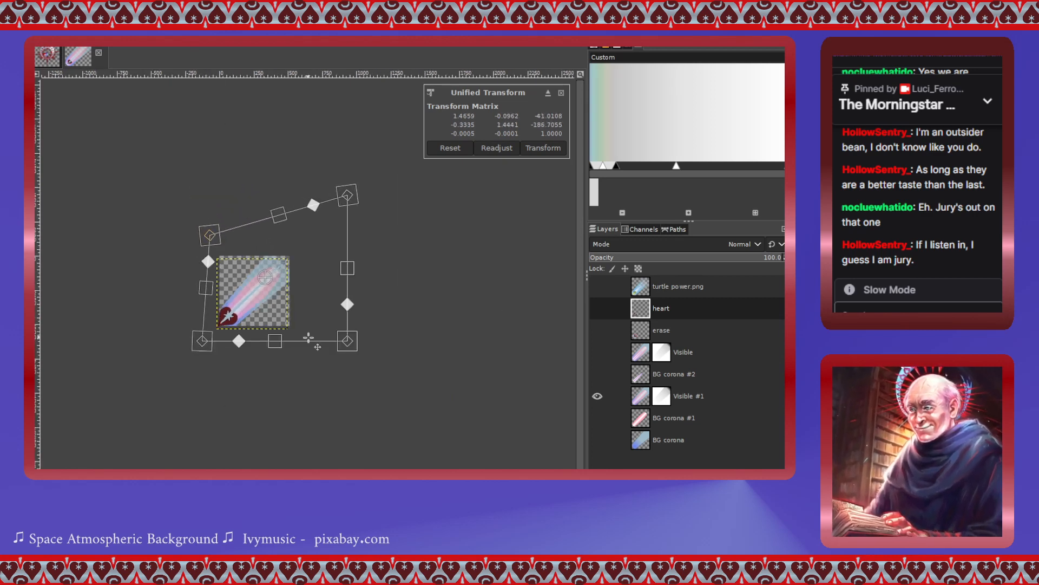
{"action": "left_click_drag", "start_coordinate": [343, 341], "coordinate": [284, 327]}
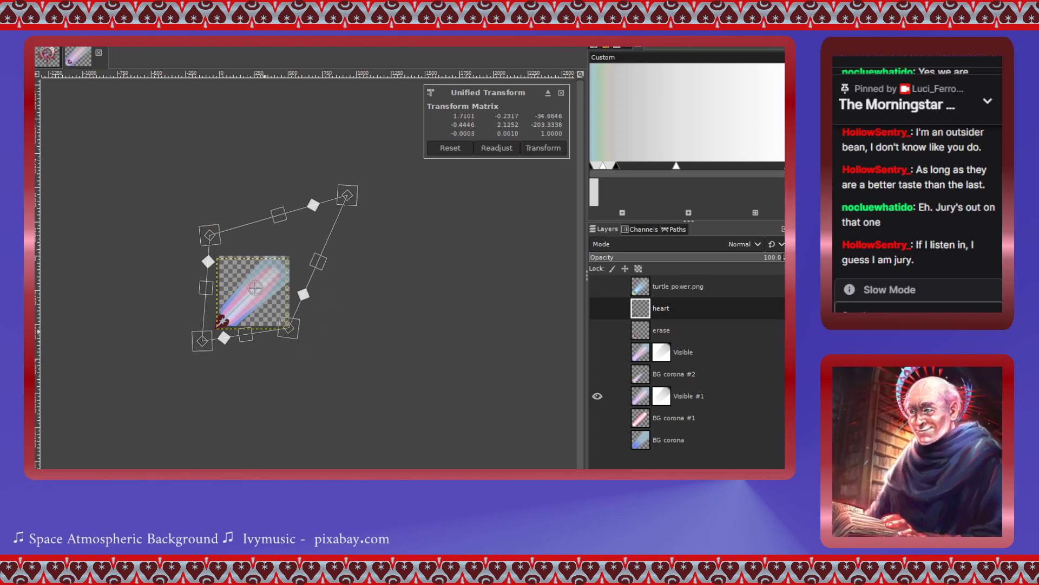
{"action": "scroll", "coordinate": [240, 323], "scroll_direction": "up", "scroll_amount": 3}
{"action": "scroll", "coordinate": [239, 323], "scroll_direction": "up", "scroll_amount": 2}
{"action": "left_click_drag", "start_coordinate": [180, 307], "coordinate": [215, 293]}
{"action": "left_click_drag", "start_coordinate": [219, 292], "coordinate": [212, 299]}
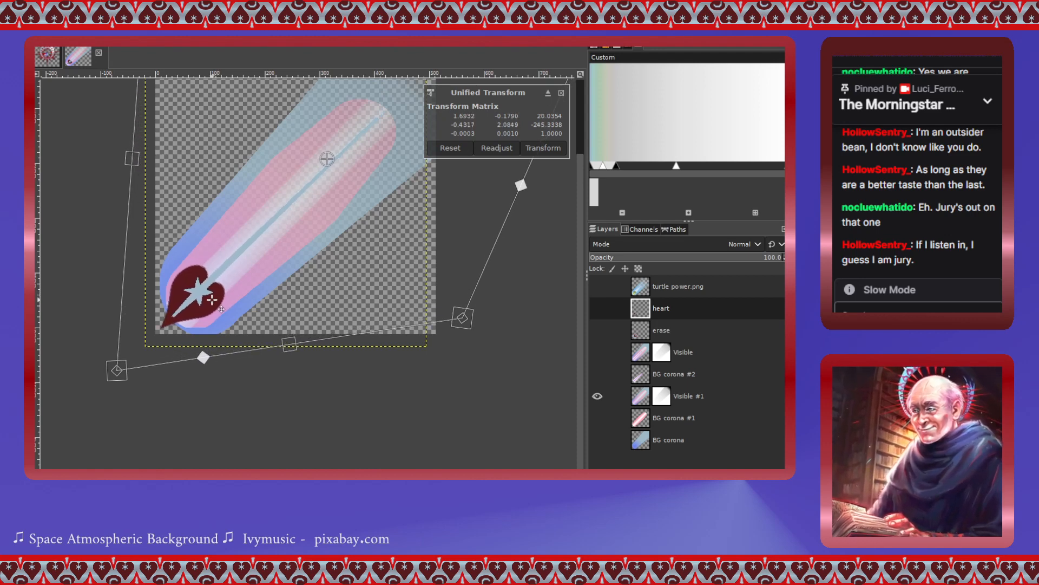
{"action": "left_click", "coordinate": [546, 150]}
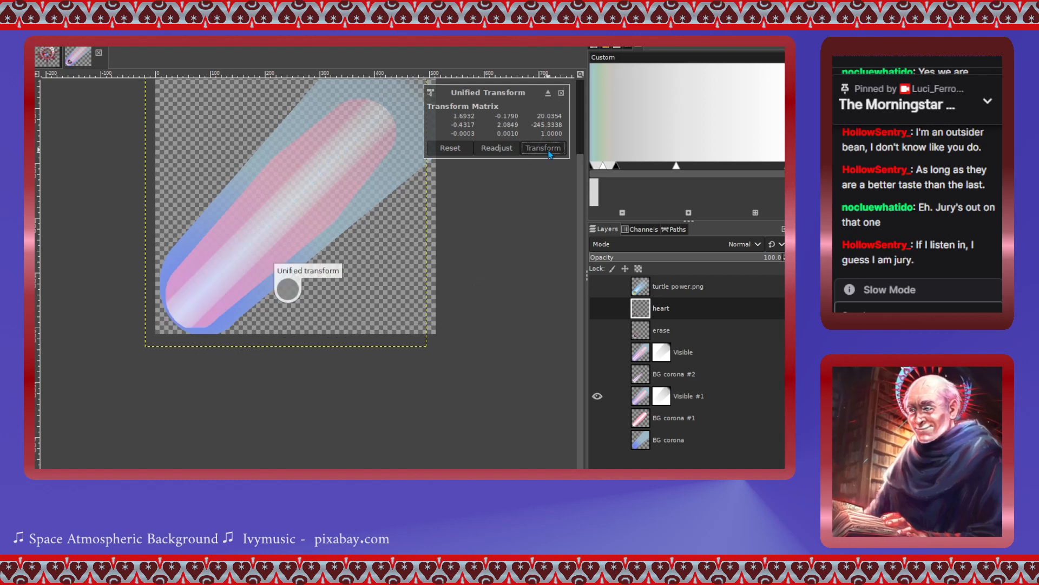
{"action": "scroll", "coordinate": [169, 333], "scroll_direction": "up", "scroll_amount": 3}
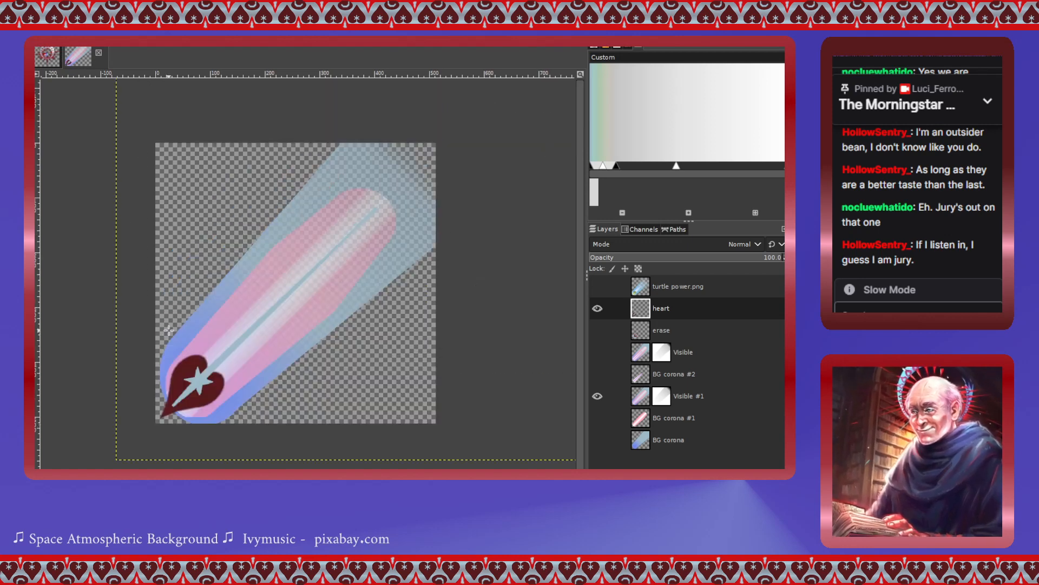